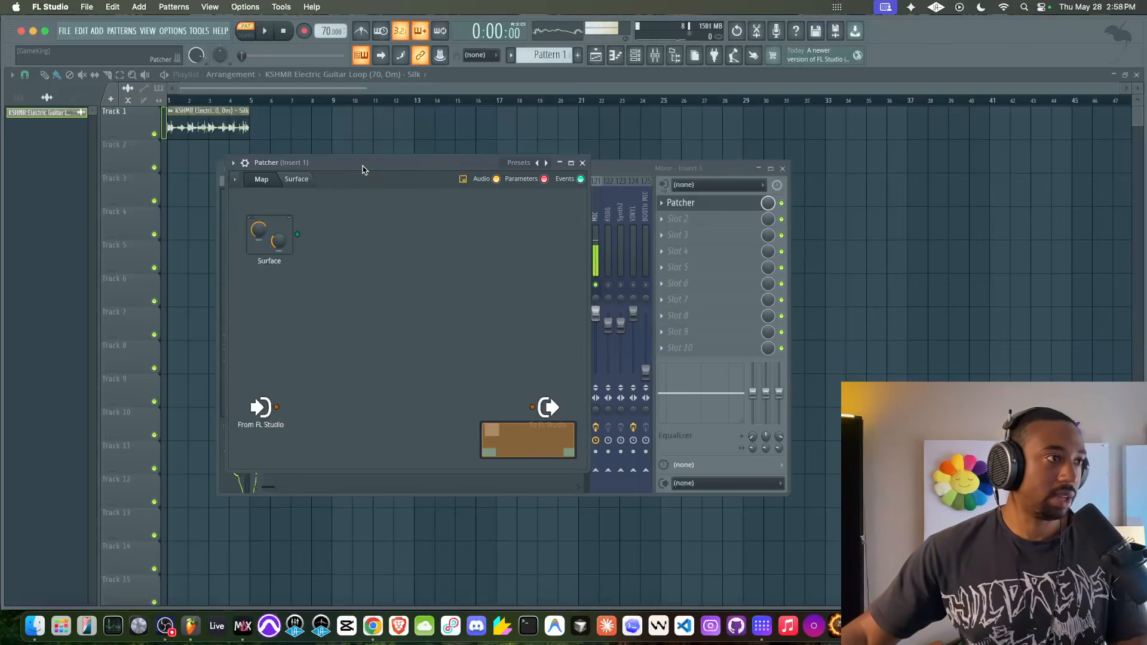
- Switch playback to song mode and move the Patcher window clear of the mixer's effect slots
{"action": "left_click", "coordinate": [246, 35]}
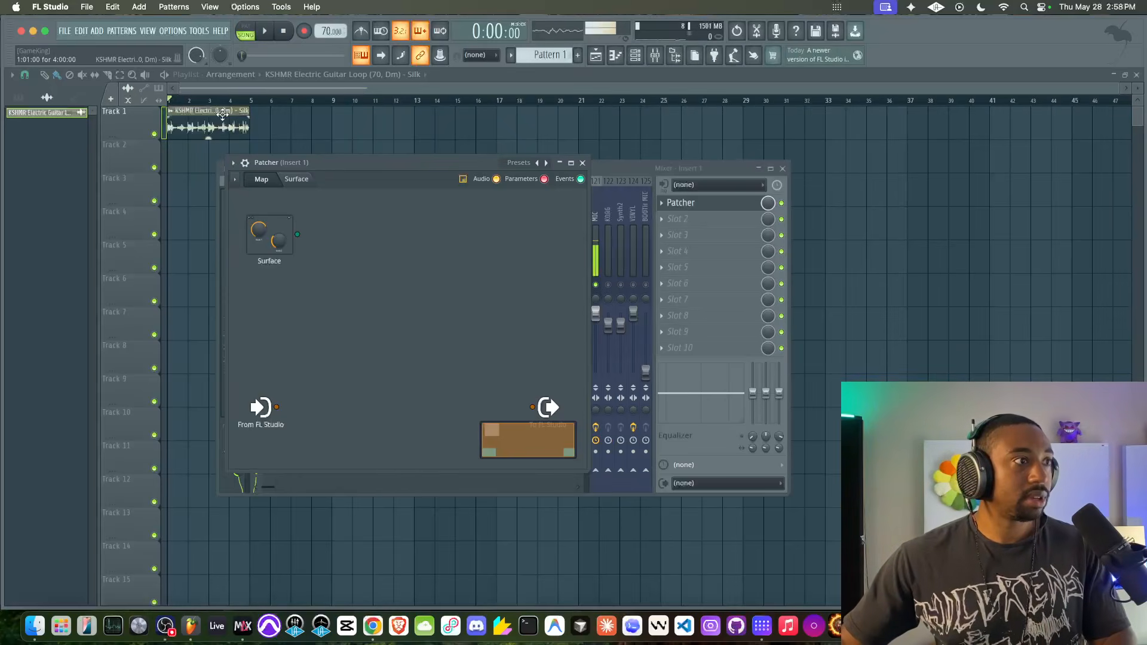
{"action": "left_click_drag", "start_coordinate": [286, 173], "coordinate": [447, 204]}
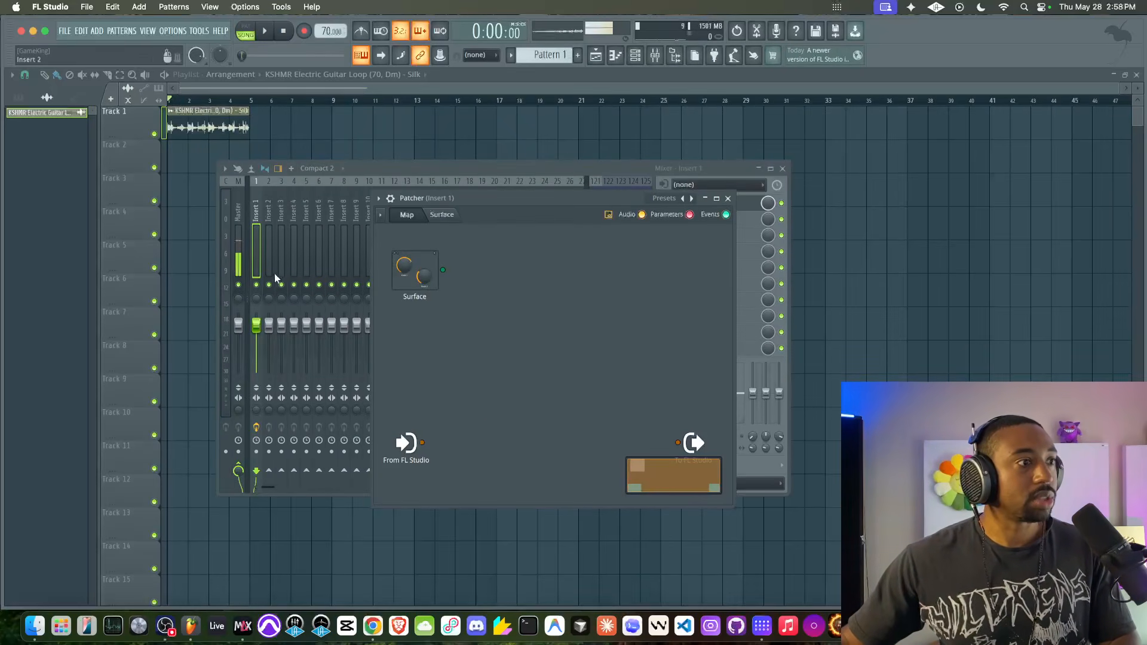
{"action": "left_click_drag", "start_coordinate": [617, 198], "coordinate": [537, 194]}
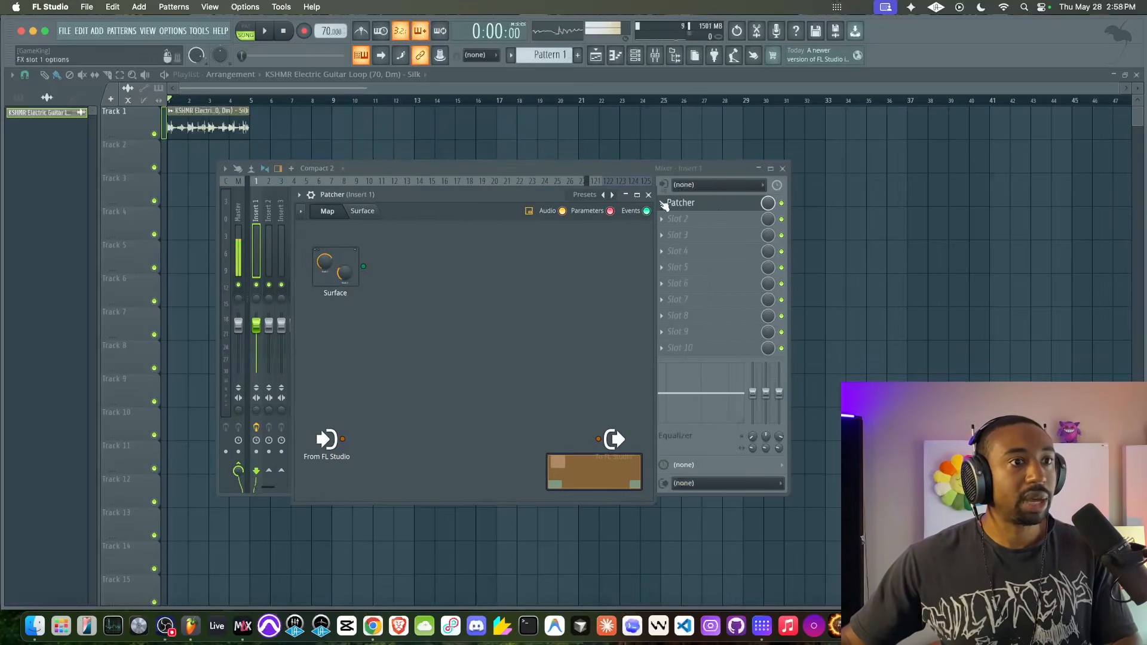
- Play the guitar loop with Patcher bypassed on its Insert 1 slot and again with it re-enabled, comparing the sound
{"action": "left_click", "coordinate": [782, 203]}
{"action": "key", "text": "space"}
{"action": "left_click", "coordinate": [748, 206]}
{"action": "left_click", "coordinate": [747, 205]}
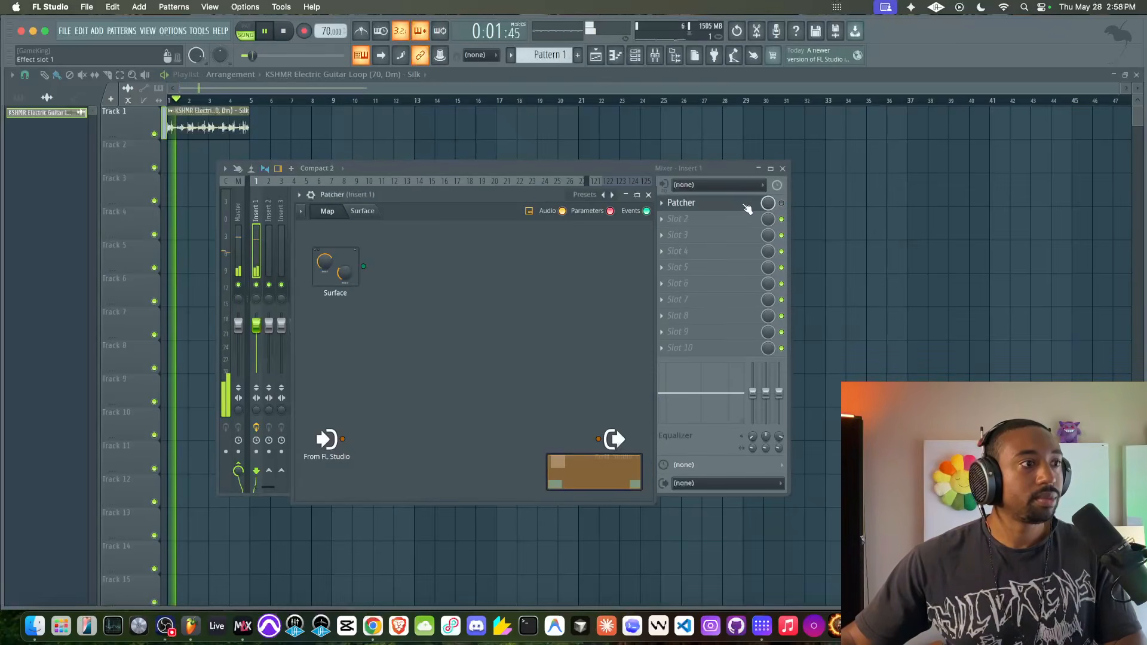
{"action": "left_click_drag", "start_coordinate": [514, 192], "coordinate": [520, 130]}
{"action": "key", "text": "space"}
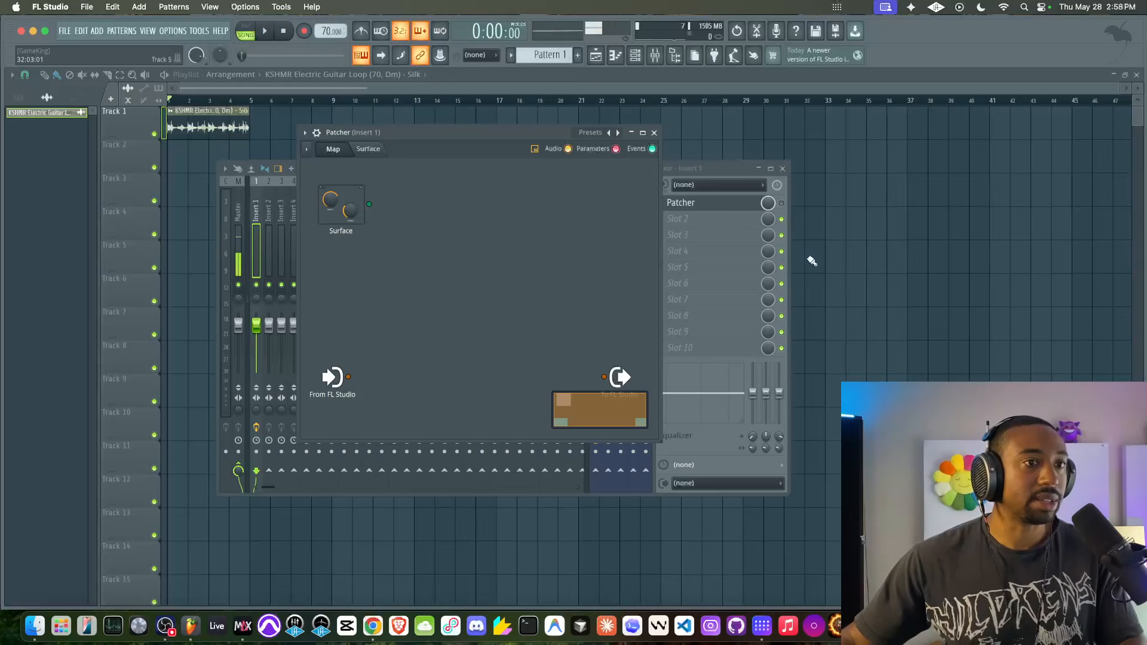
{"action": "key", "text": "space"}
{"action": "left_click", "coordinate": [782, 204]}
{"action": "left_click", "coordinate": [720, 205]}
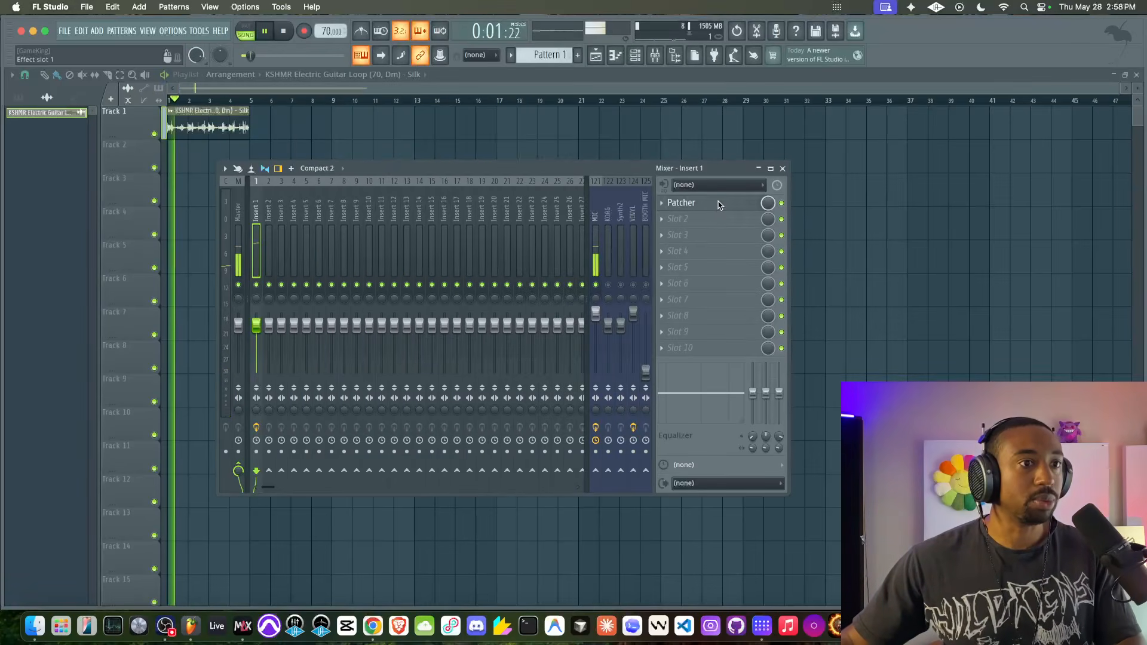
{"action": "left_click", "coordinate": [720, 204]}
- Try routing the From FL Studio input straight to the output during playback, and remove that connection after stopping
{"action": "left_click_drag", "start_coordinate": [348, 376], "coordinate": [605, 378]}
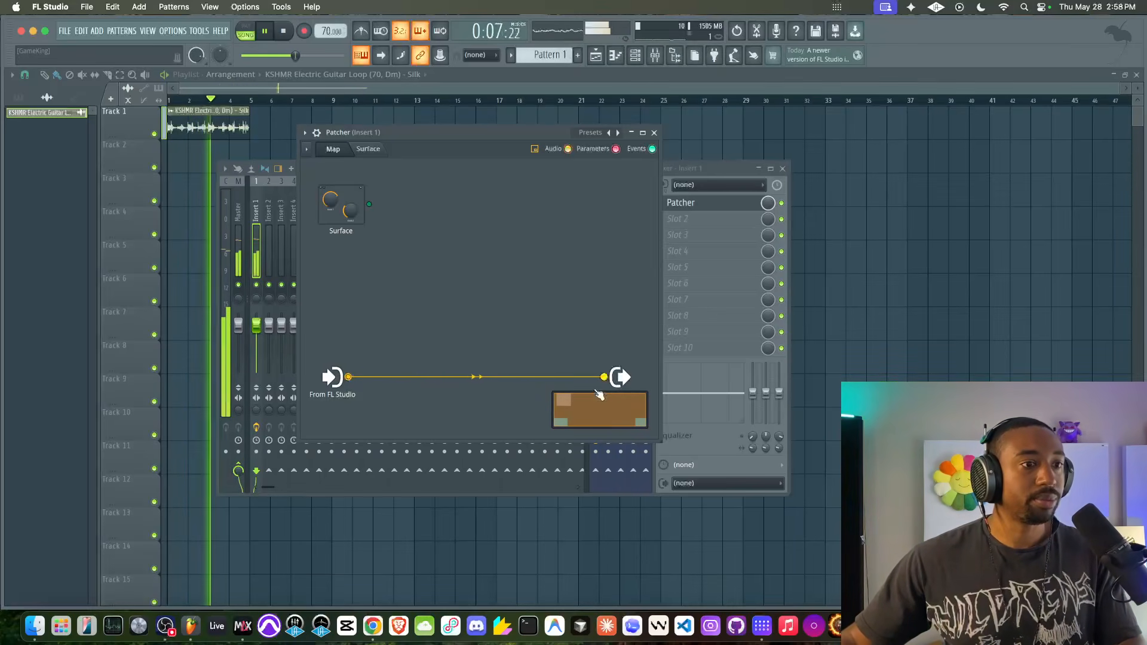
{"action": "key", "text": "space"}
{"action": "left_click", "coordinate": [604, 377]}
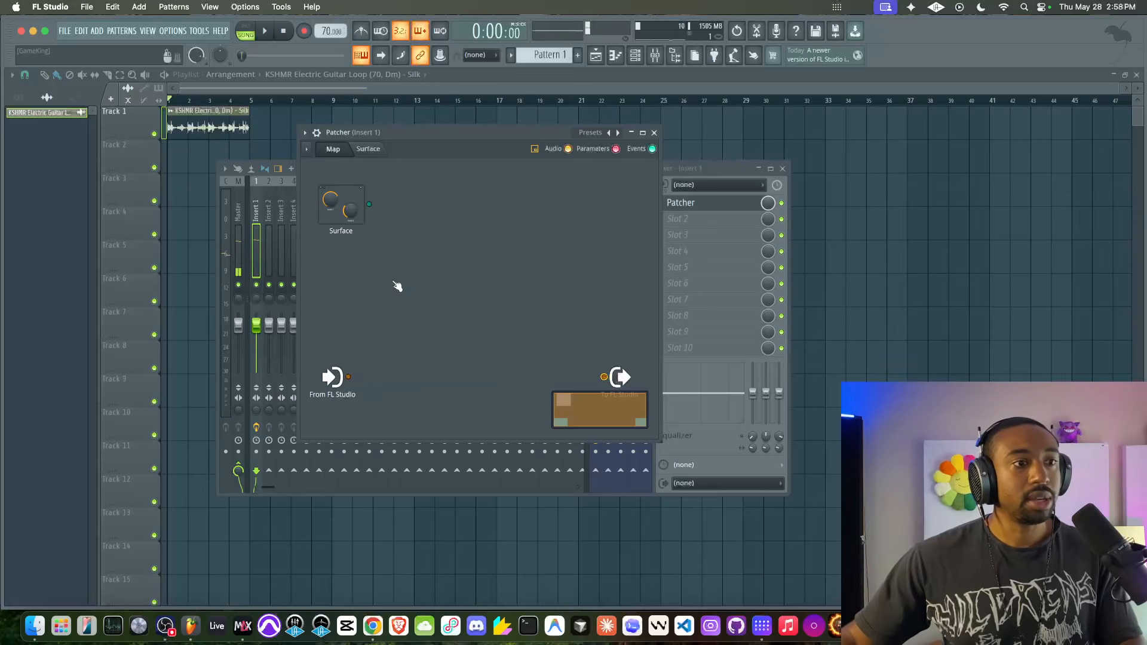
- Add the Fruity Delay 3 effect to the Patcher map and place it above the input and output nodes
{"action": "right_click", "coordinate": [381, 286]}
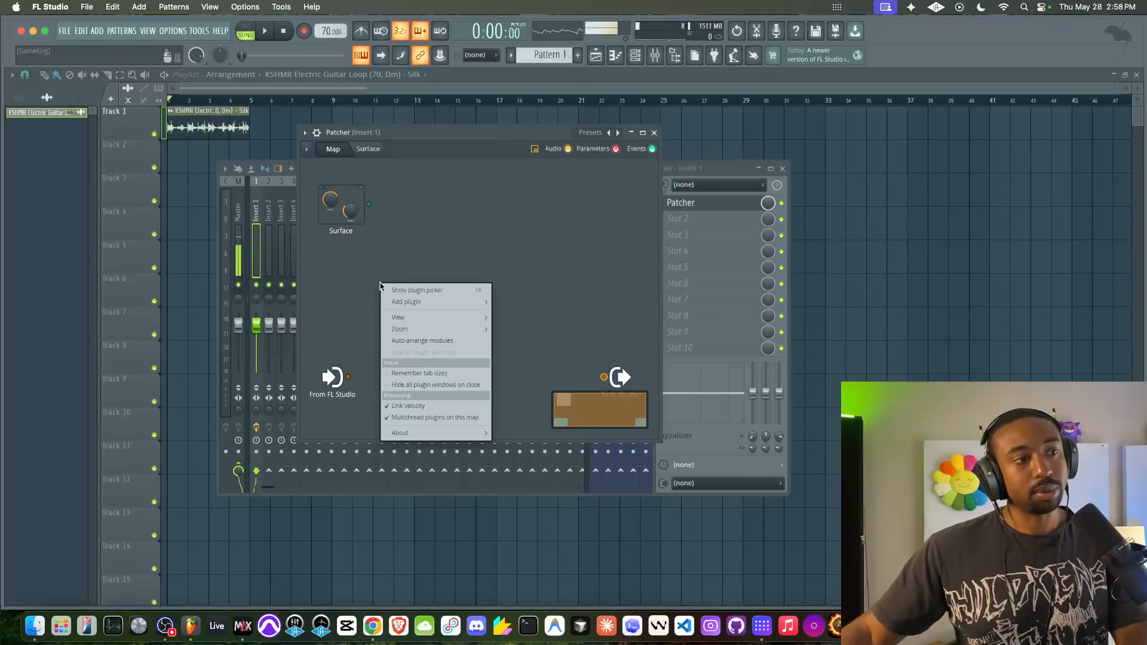
{"action": "left_click", "coordinate": [340, 272]}
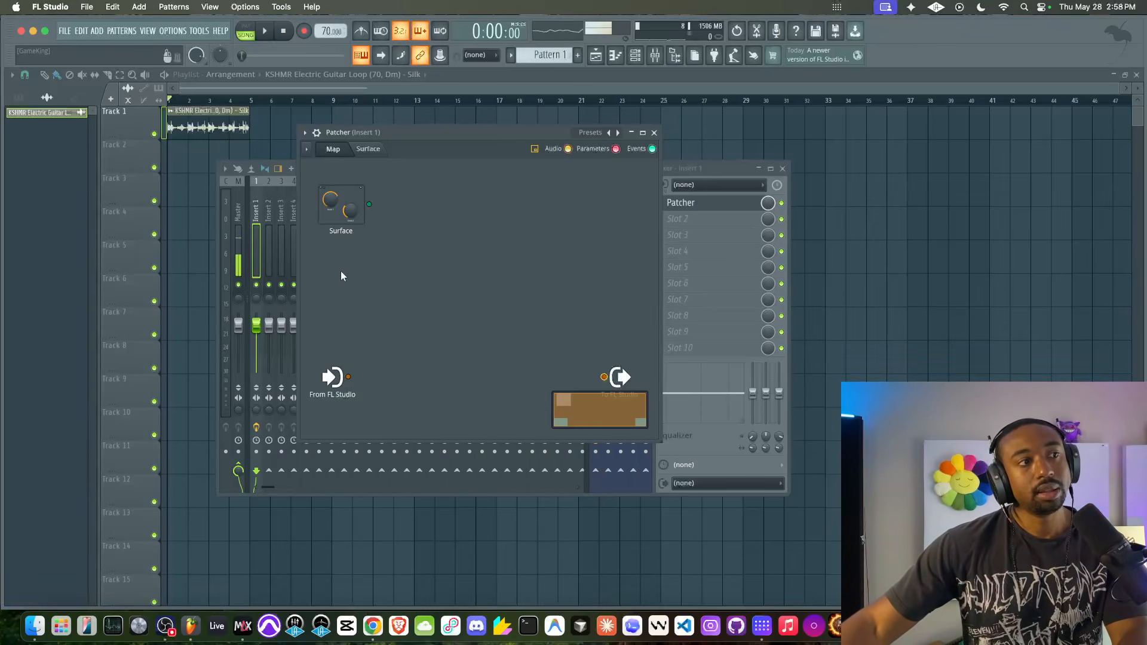
{"action": "right_click", "coordinate": [353, 278]}
{"action": "mouse_move", "coordinate": [381, 302]}
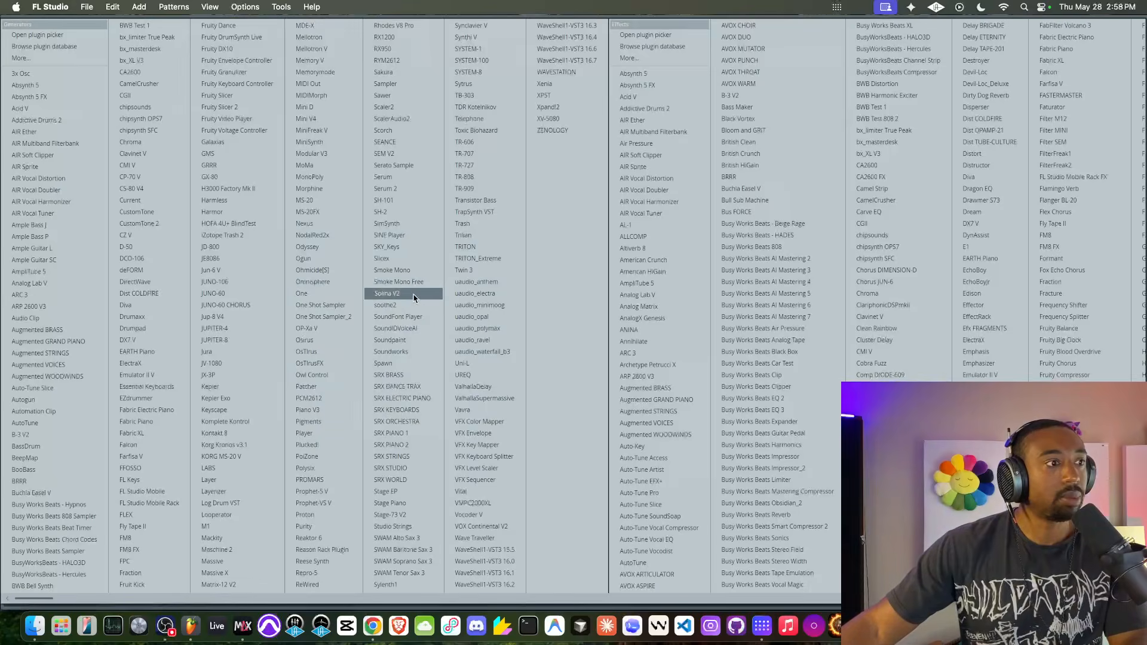
{"action": "scroll", "coordinate": [487, 283], "scroll_direction": "right", "scroll_amount": 10}
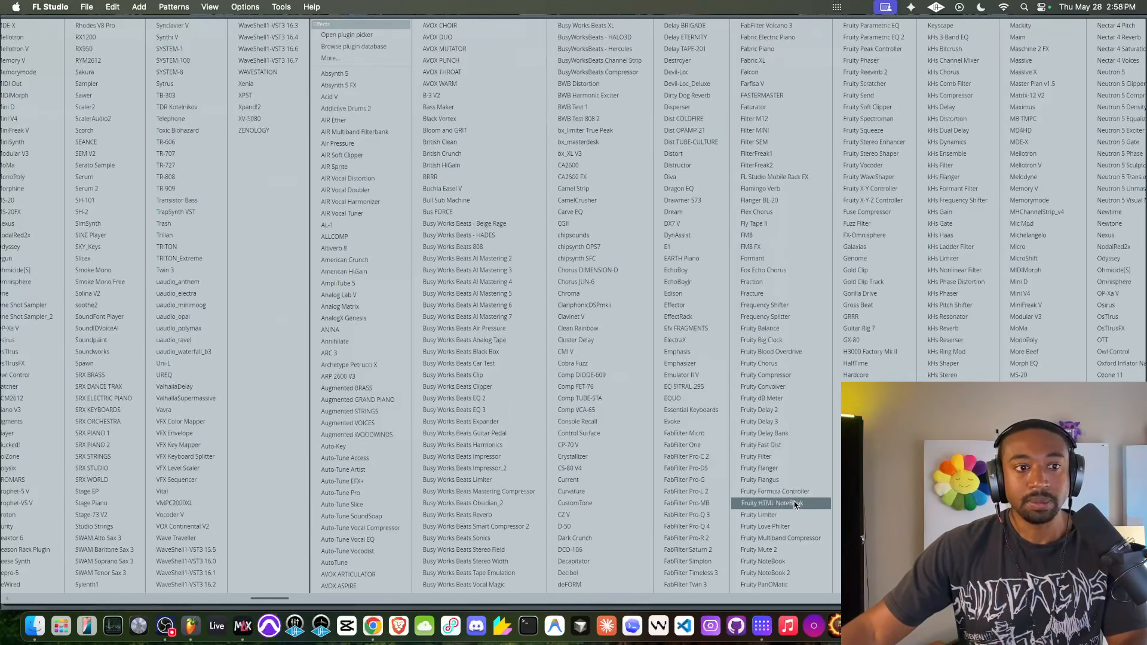
{"action": "left_click", "coordinate": [771, 421]}
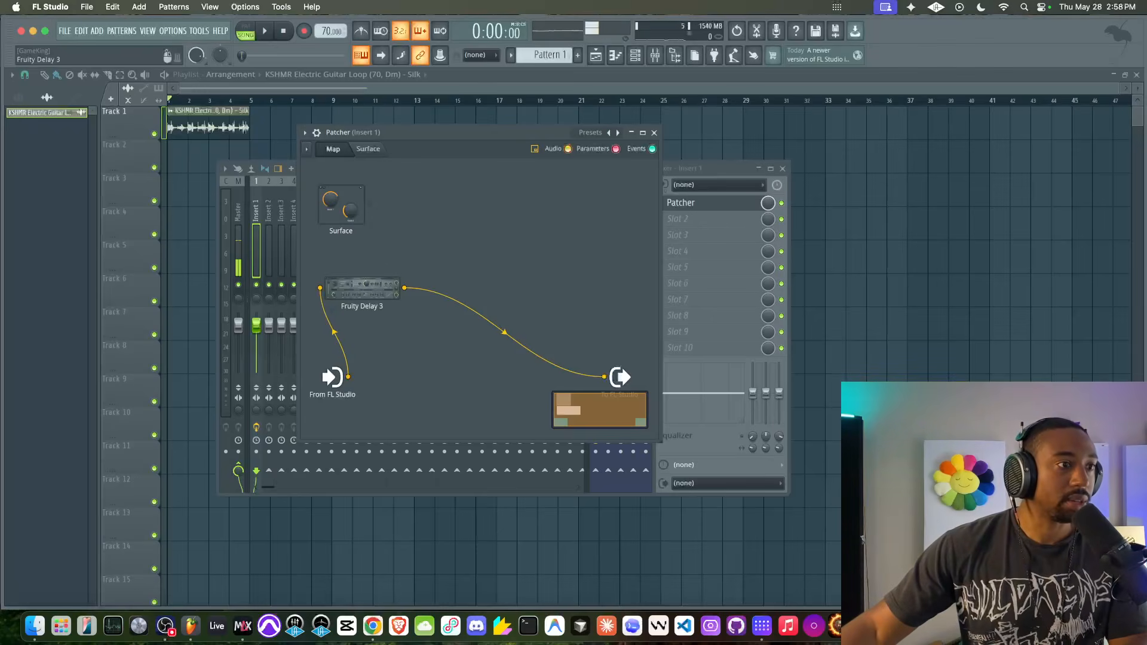
{"action": "left_click_drag", "start_coordinate": [368, 290], "coordinate": [418, 252]}
- In Fruity Delay 3, turn off Tempo Sync and set the delay time, dry output and feedback level to minimum
{"action": "double_click", "coordinate": [419, 251]}
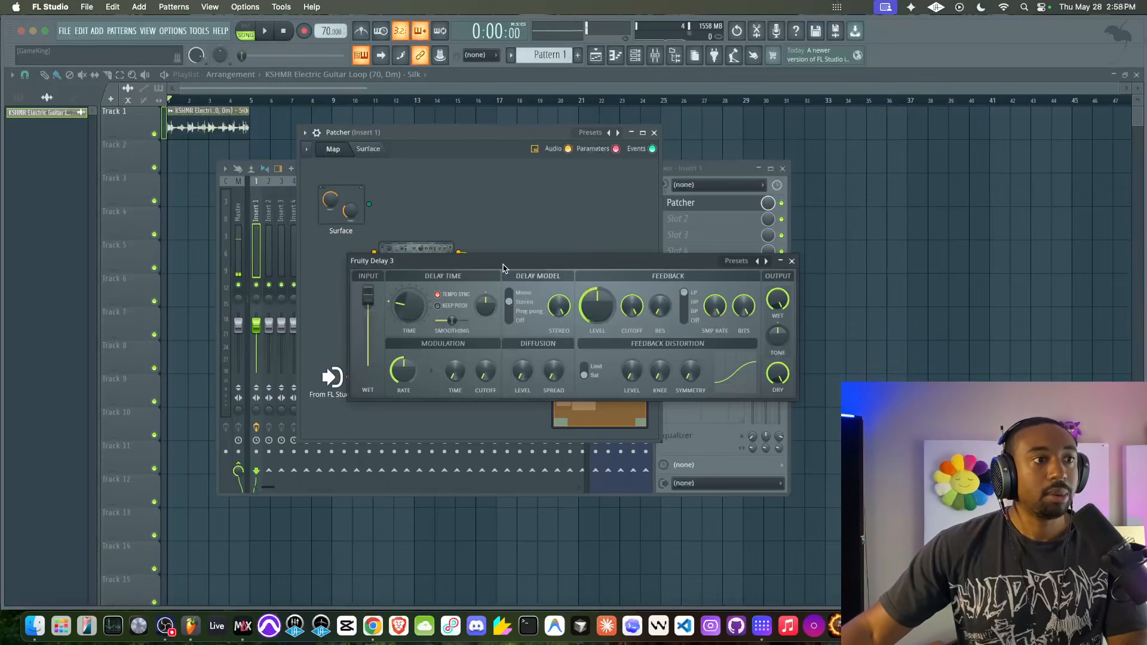
{"action": "left_click_drag", "start_coordinate": [500, 265], "coordinate": [466, 218]}
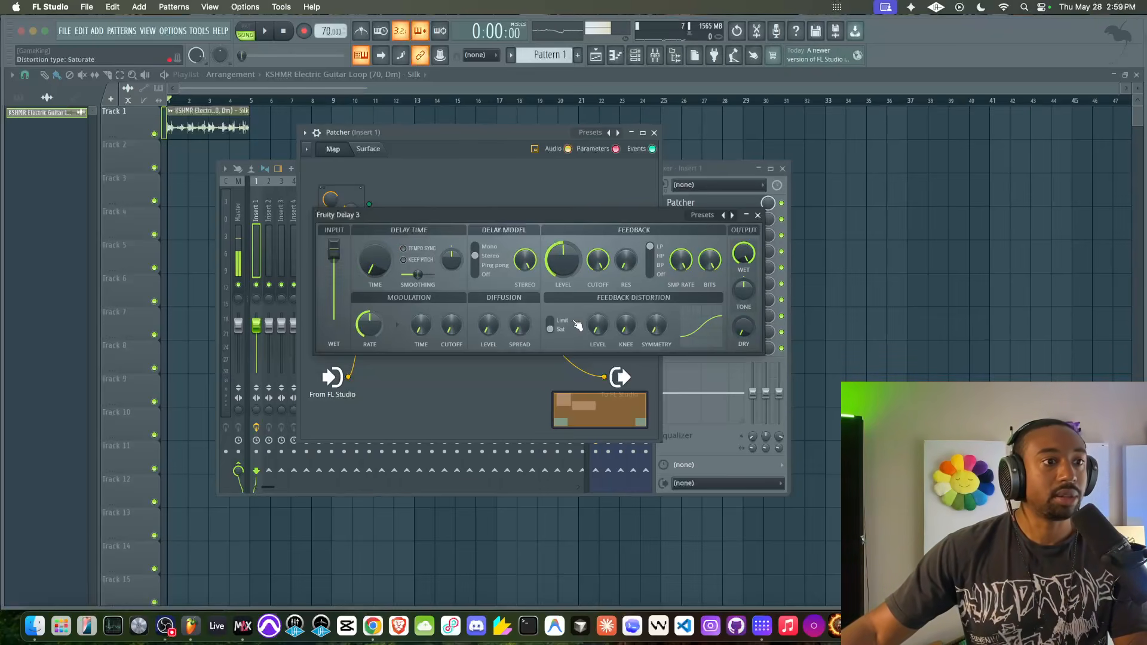
{"action": "left_click_drag", "start_coordinate": [554, 257], "coordinate": [457, 552]}
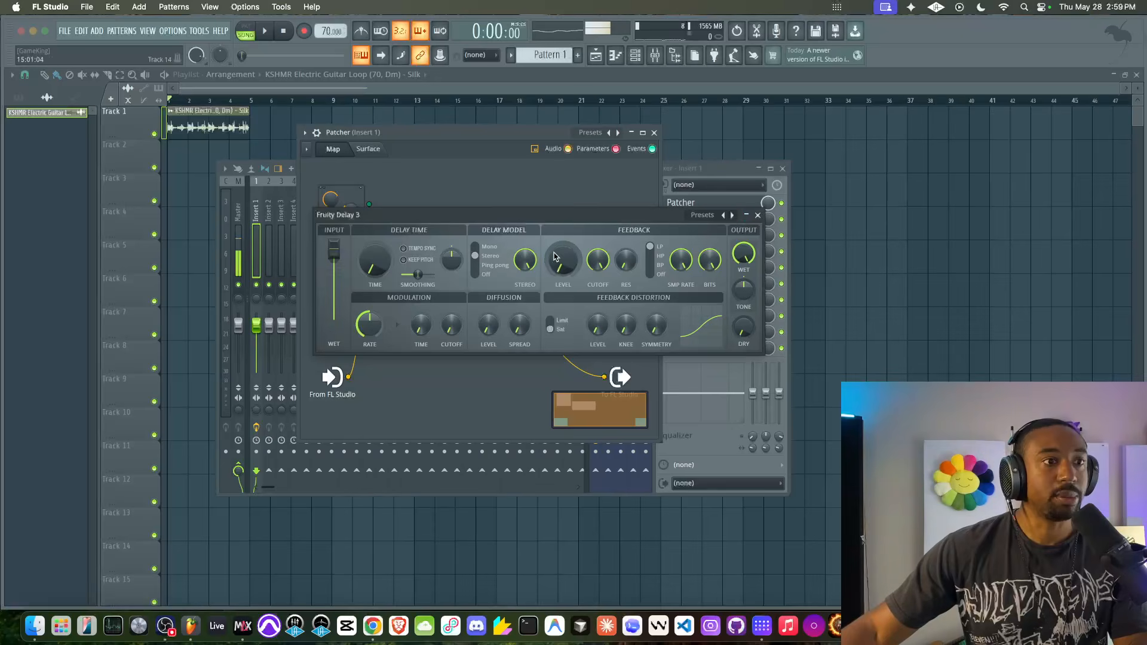
{"action": "left_click", "coordinate": [758, 216]}
- Connect From FL Studio directly to the output in parallel with the delay, and center Fruity Delay 3 above the cable
{"action": "left_click_drag", "start_coordinate": [348, 377], "coordinate": [420, 290]}
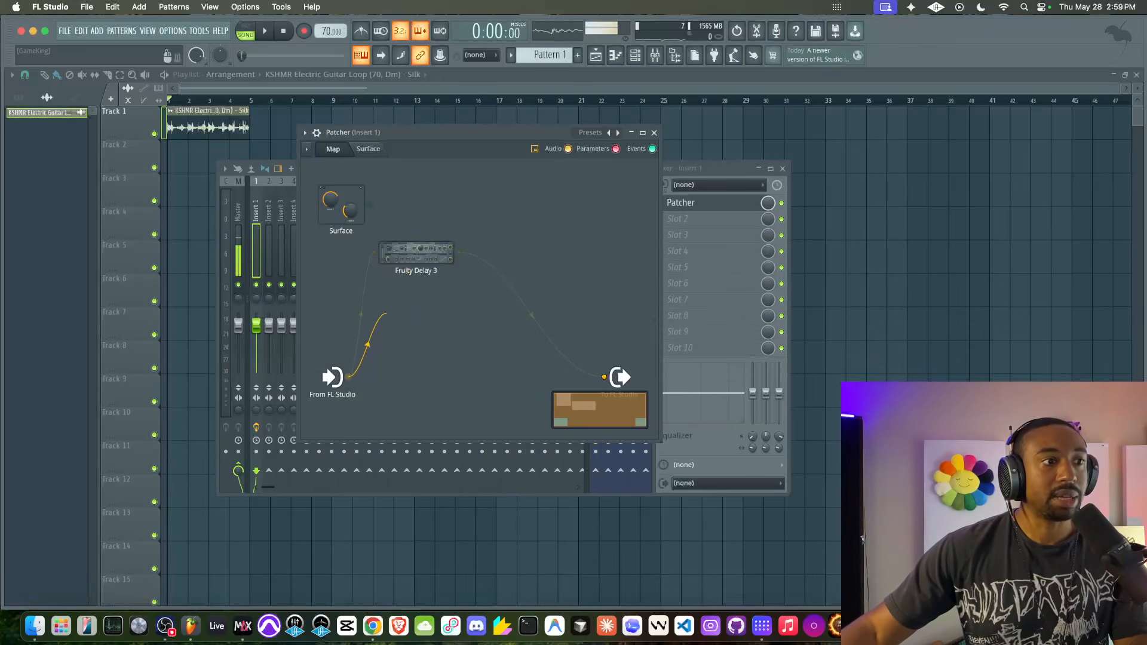
{"action": "left_click_drag", "start_coordinate": [578, 353], "coordinate": [604, 376]}
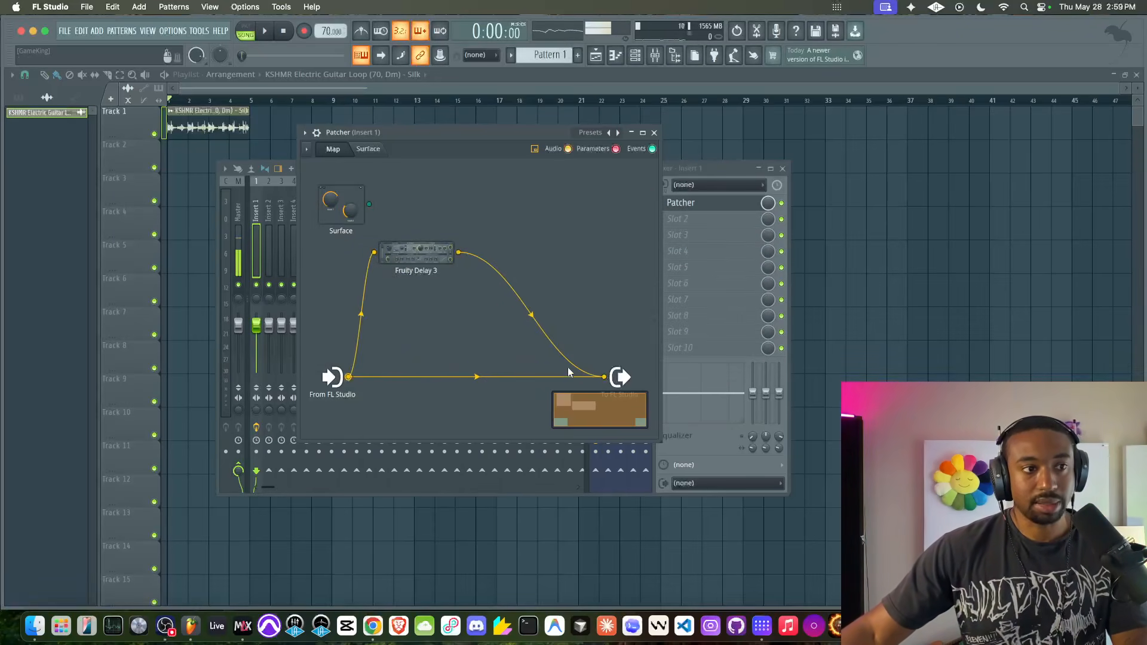
{"action": "left_click_drag", "start_coordinate": [414, 249], "coordinate": [440, 238]}
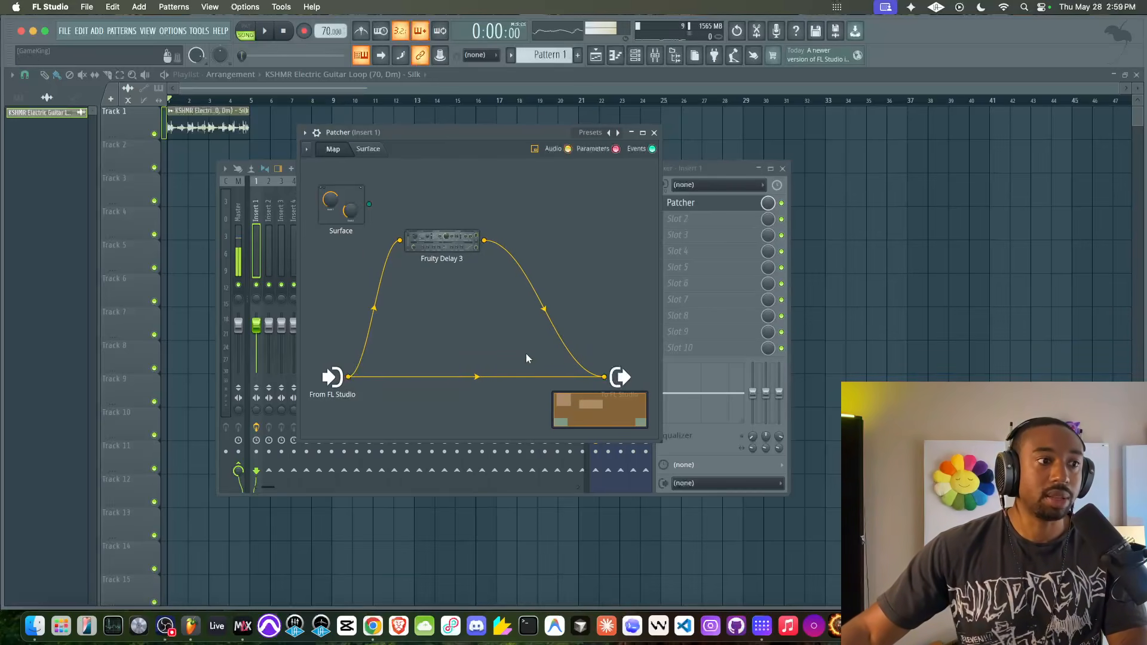
- Raise Fruity Delay 3's delay time slightly and set its feedback level to 25% while listening to the loop
{"action": "double_click", "coordinate": [434, 248]}
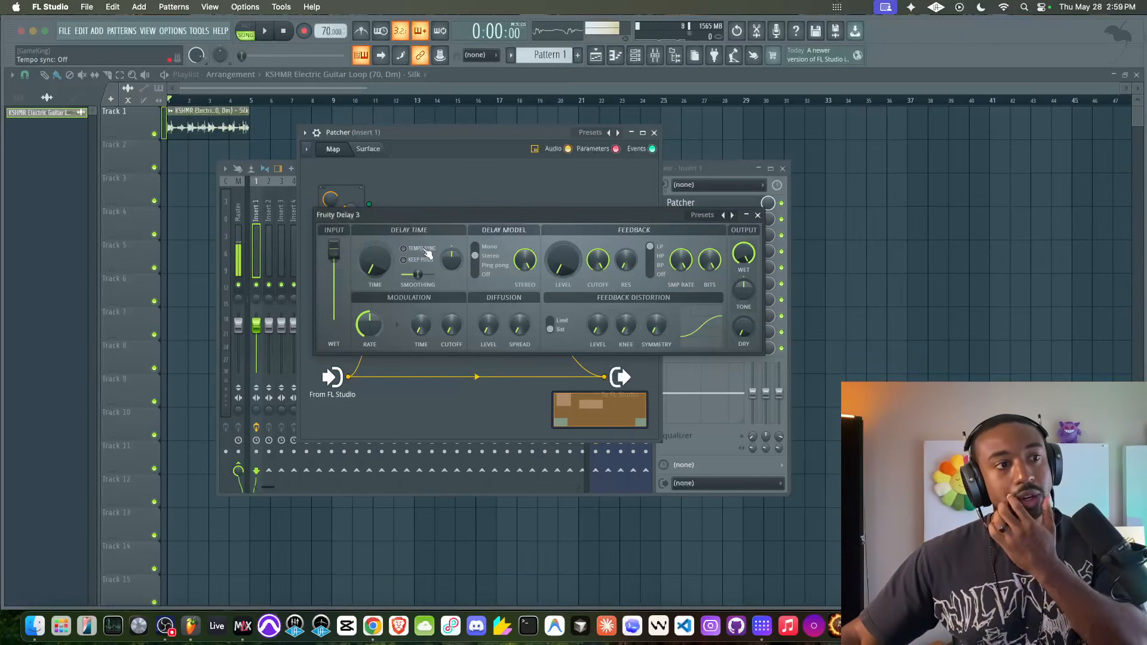
{"action": "key", "text": "space"}
{"action": "mouse_move", "coordinate": [381, 257]}
{"action": "left_mouse_down"}
{"action": "mouse_move", "coordinate": [382, 233]}
{"action": "mouse_move", "coordinate": [379, 270]}
{"action": "left_mouse_up"}
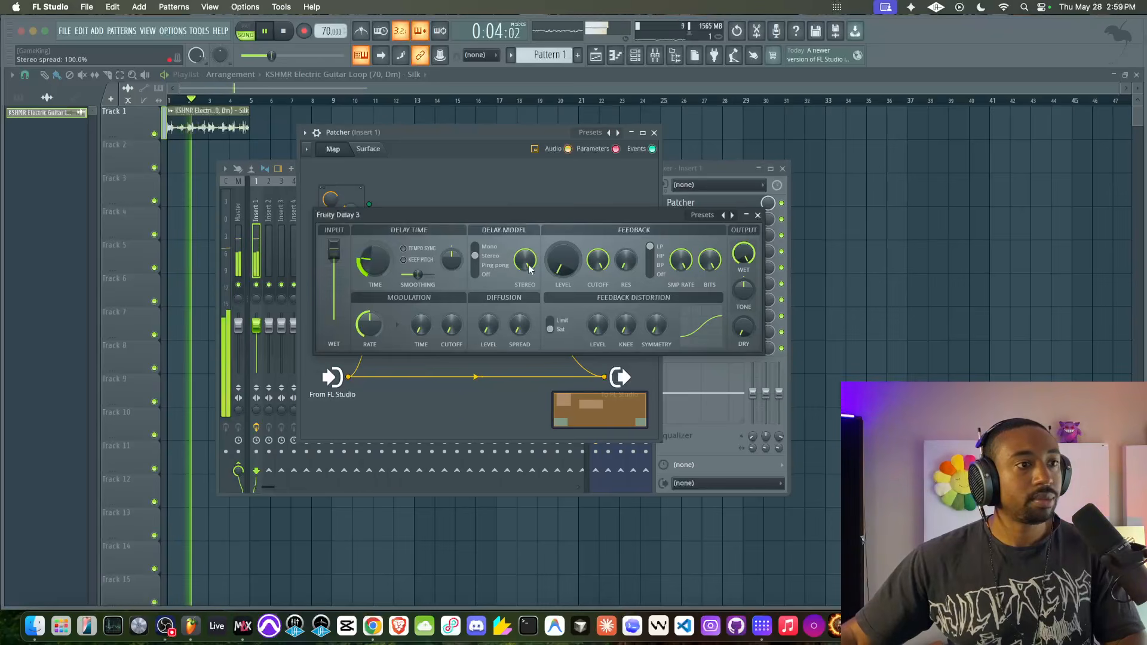
{"action": "mouse_move", "coordinate": [563, 262]}
{"action": "left_mouse_down"}
{"action": "mouse_move", "coordinate": [563, 242]}
{"action": "mouse_move", "coordinate": [568, 255]}
{"action": "left_mouse_up"}
{"action": "key", "text": "space"}
{"action": "right_click", "coordinate": [571, 264]}
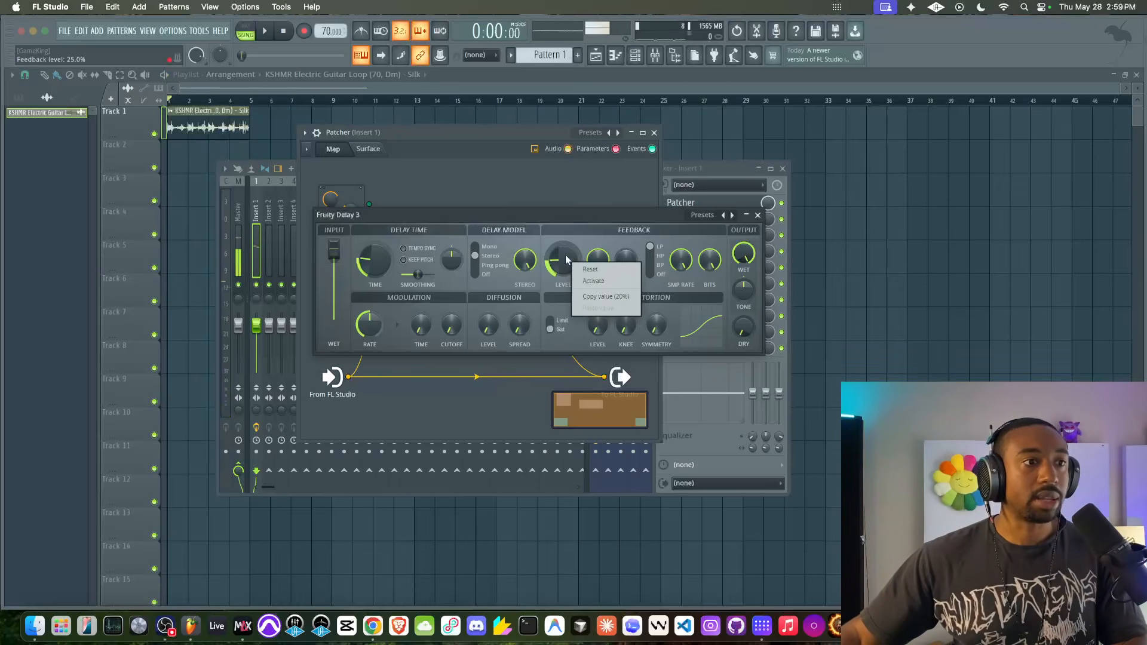
{"action": "left_click", "coordinate": [557, 218]}
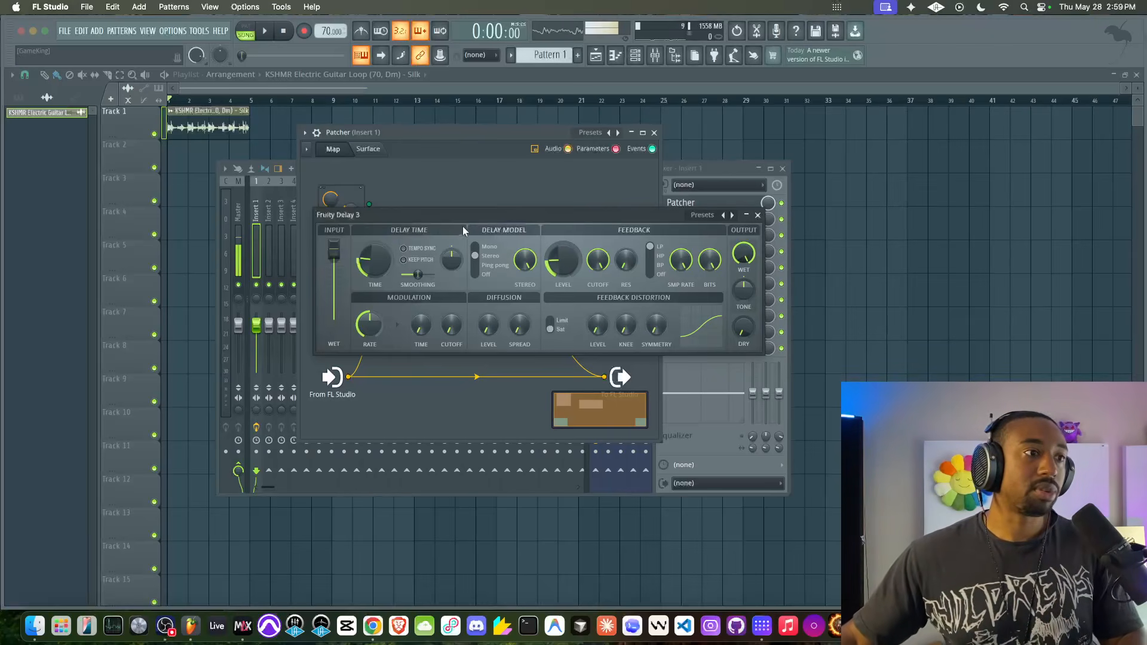
- Try a 30% R/L offset on the delay time while the loop plays
{"action": "key", "text": "space"}
{"action": "left_click_drag", "start_coordinate": [451, 264], "coordinate": [451, 254]}
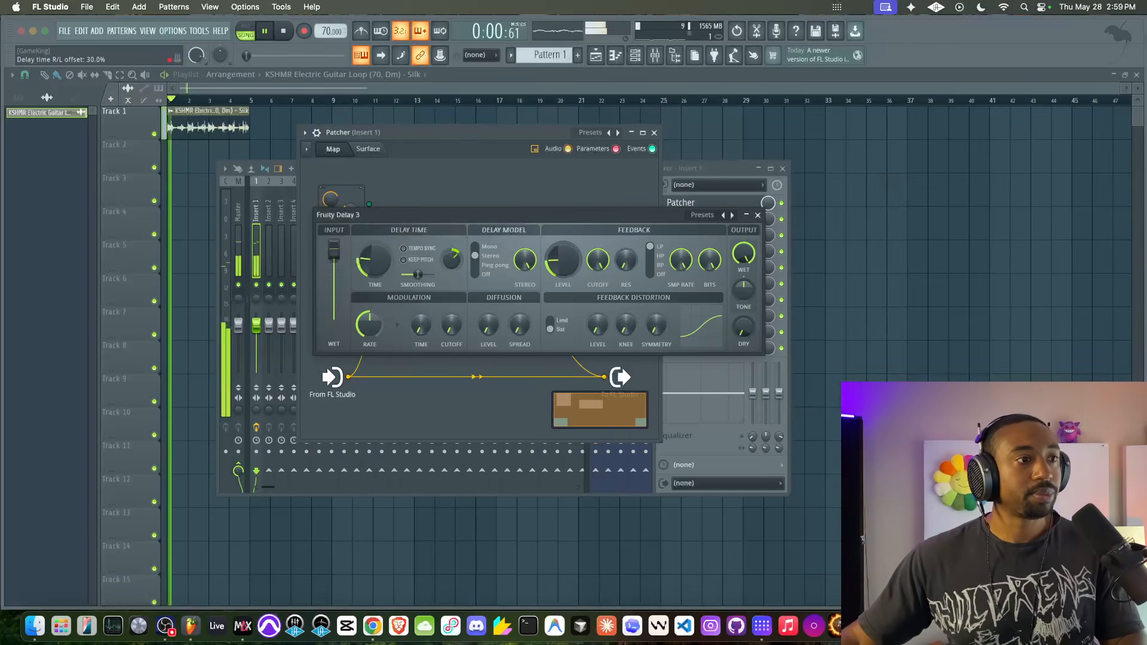
{"action": "key", "text": "space"}
- Activate Fruity Delay 3's delay time R/L offset and feedback level as parameter inputs on the Patcher map
{"action": "right_click", "coordinate": [452, 264]}
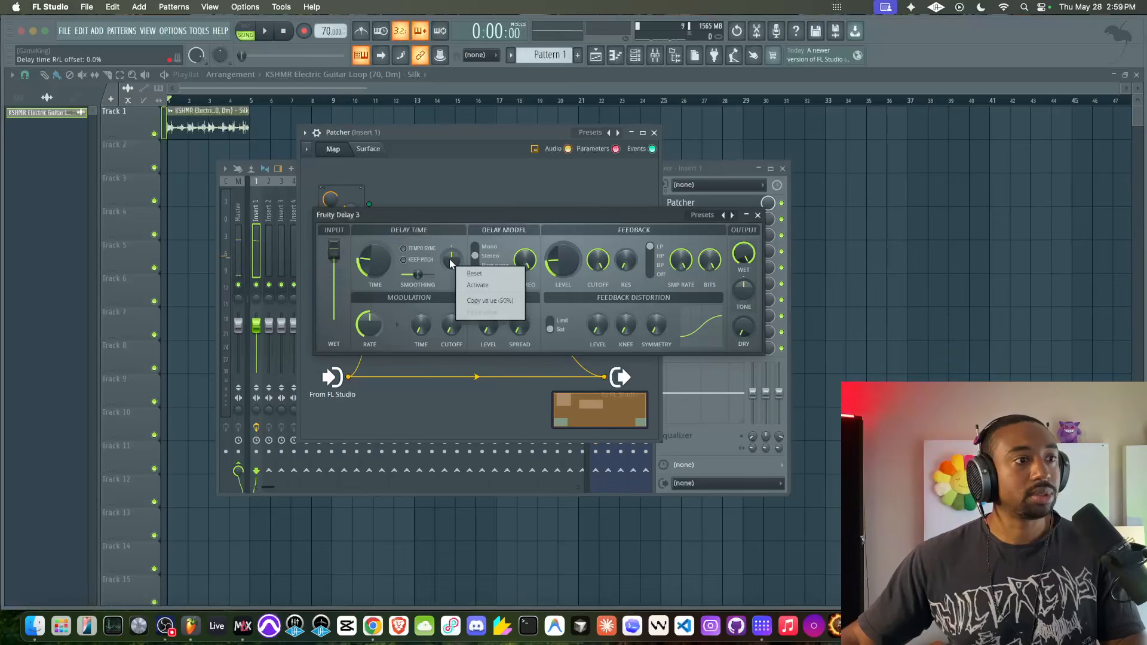
{"action": "left_click", "coordinate": [473, 288]}
{"action": "right_click", "coordinate": [569, 267]}
{"action": "left_click", "coordinate": [593, 291]}
{"action": "left_click", "coordinate": [758, 215]}
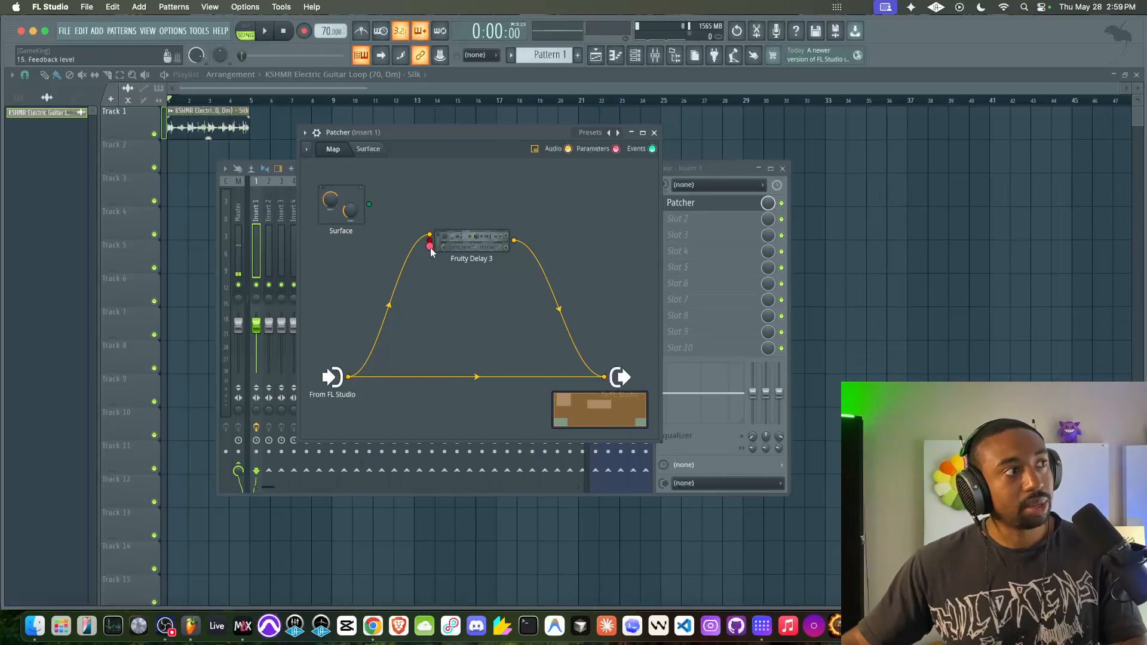
- Add a Fruity Envelope Controller from the generator plugins to the Patcher map
{"action": "right_click", "coordinate": [364, 245]}
{"action": "mouse_move", "coordinate": [459, 270]}
{"action": "scroll", "coordinate": [459, 270], "scroll_direction": "right", "scroll_amount": 10}
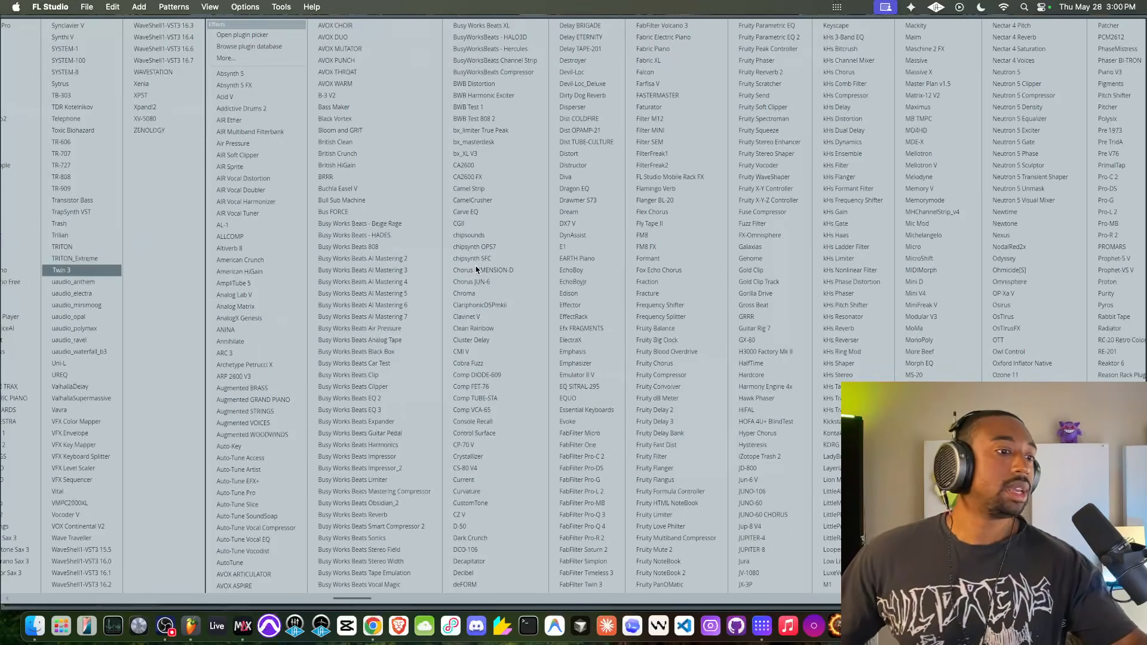
{"action": "scroll", "coordinate": [692, 329], "scroll_direction": "right", "scroll_amount": 3}
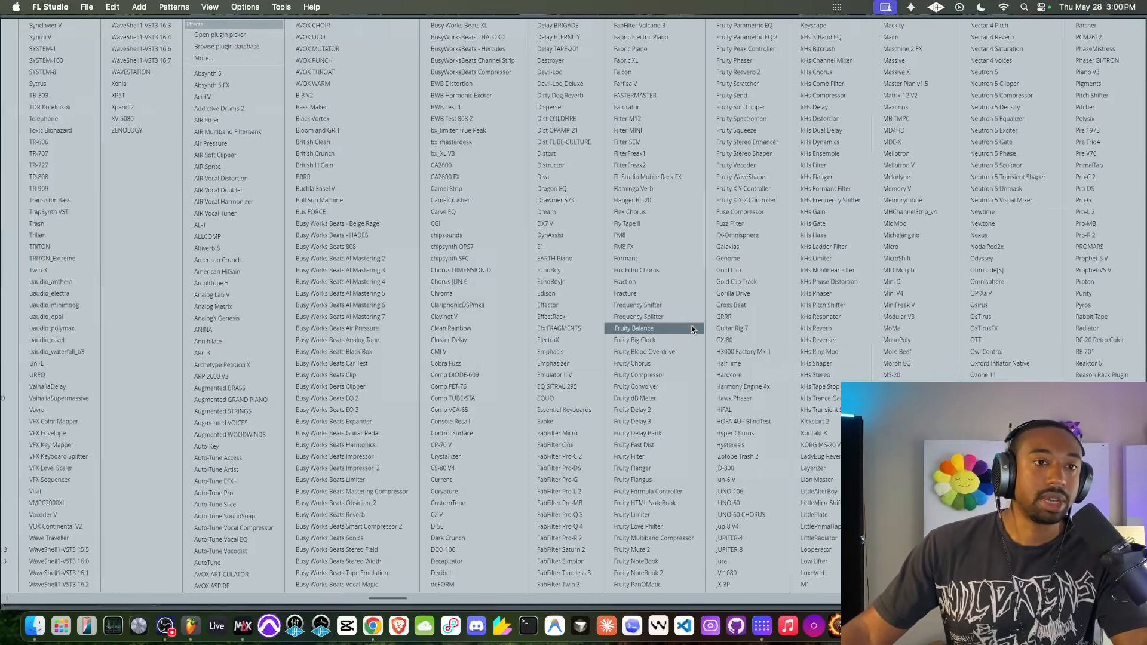
{"action": "scroll", "coordinate": [692, 329], "scroll_direction": "right", "scroll_amount": 7}
{"action": "scroll", "coordinate": [692, 329], "scroll_direction": "left", "scroll_amount": 11}
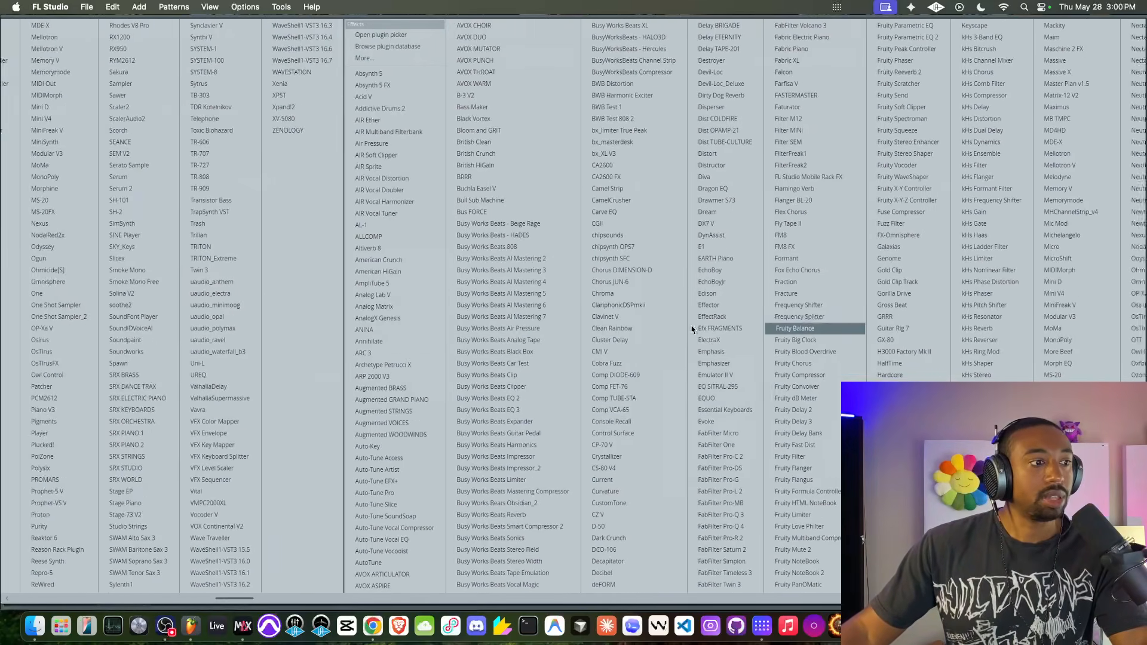
{"action": "scroll", "coordinate": [692, 330], "scroll_direction": "left", "scroll_amount": 5}
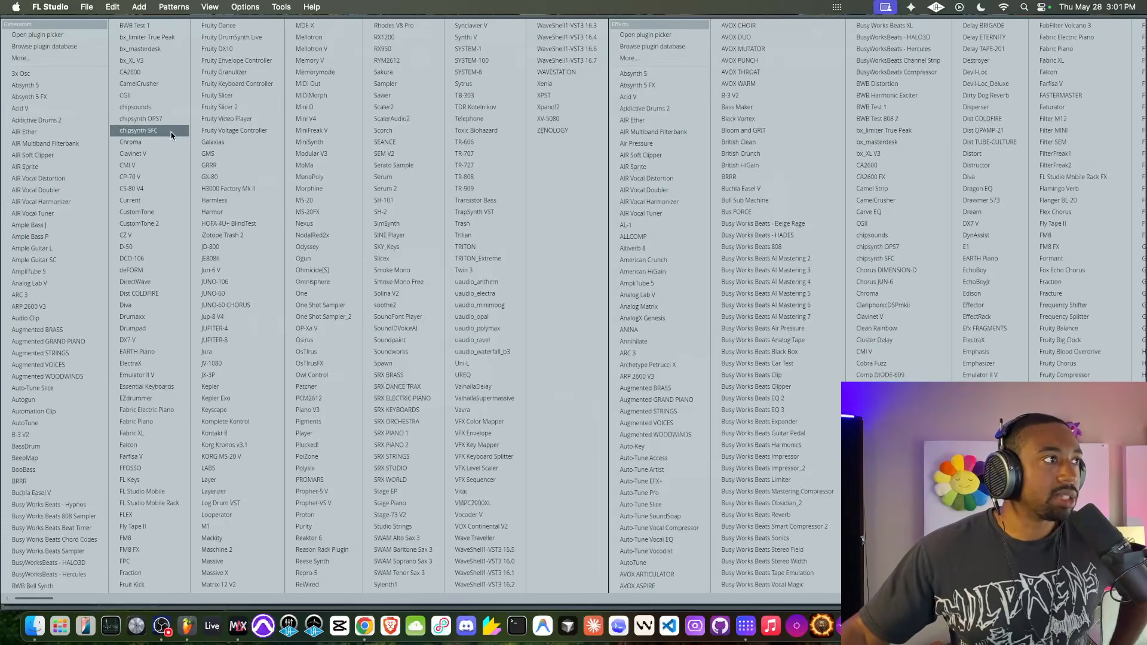
{"action": "left_click", "coordinate": [270, 60]}
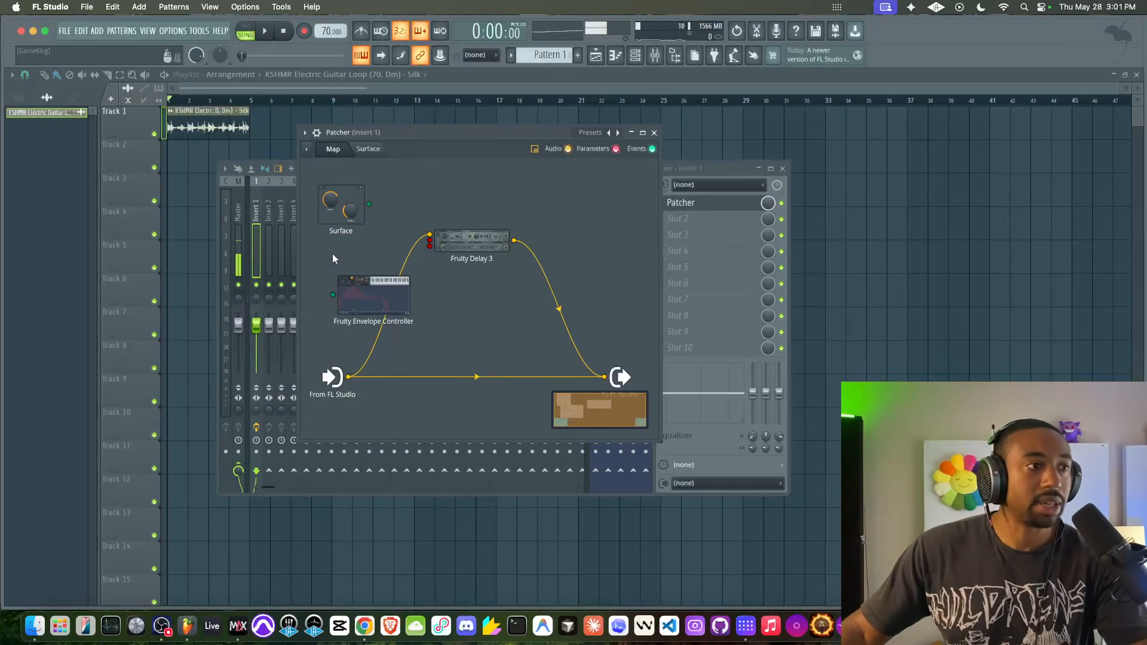
- Enable the Articulator 1 controller output on Fruity Envelope Controller and place the module below Surface
{"action": "right_click", "coordinate": [372, 284]}
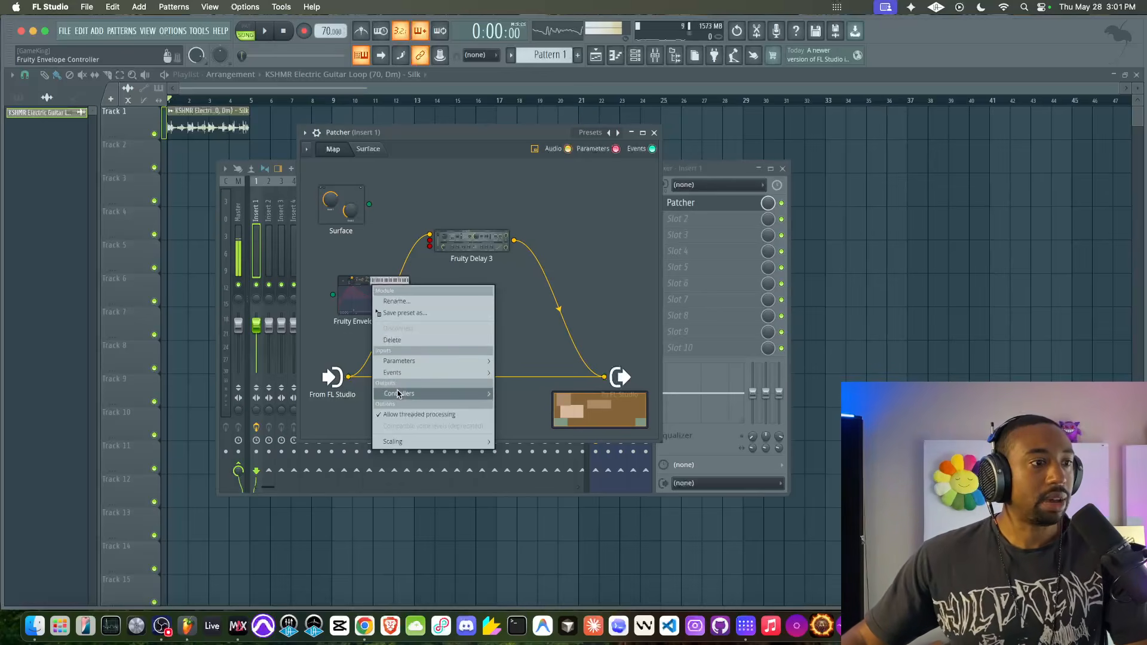
{"action": "mouse_move", "coordinate": [483, 399]}
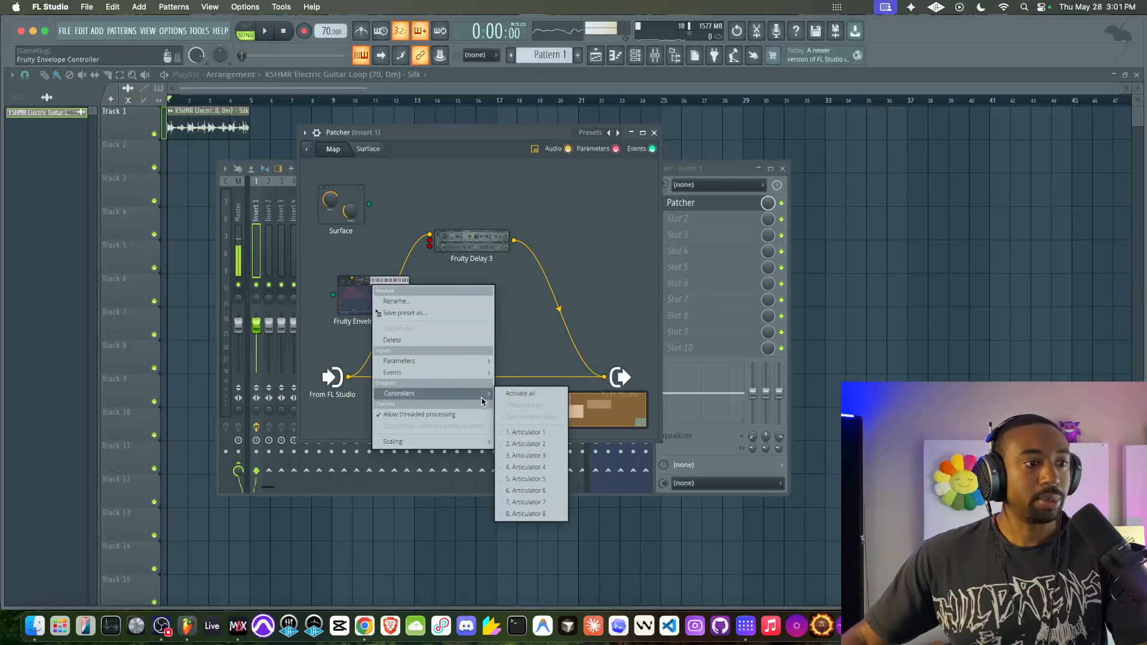
{"action": "left_click", "coordinate": [523, 433]}
{"action": "left_click_drag", "start_coordinate": [389, 307], "coordinate": [383, 275]}
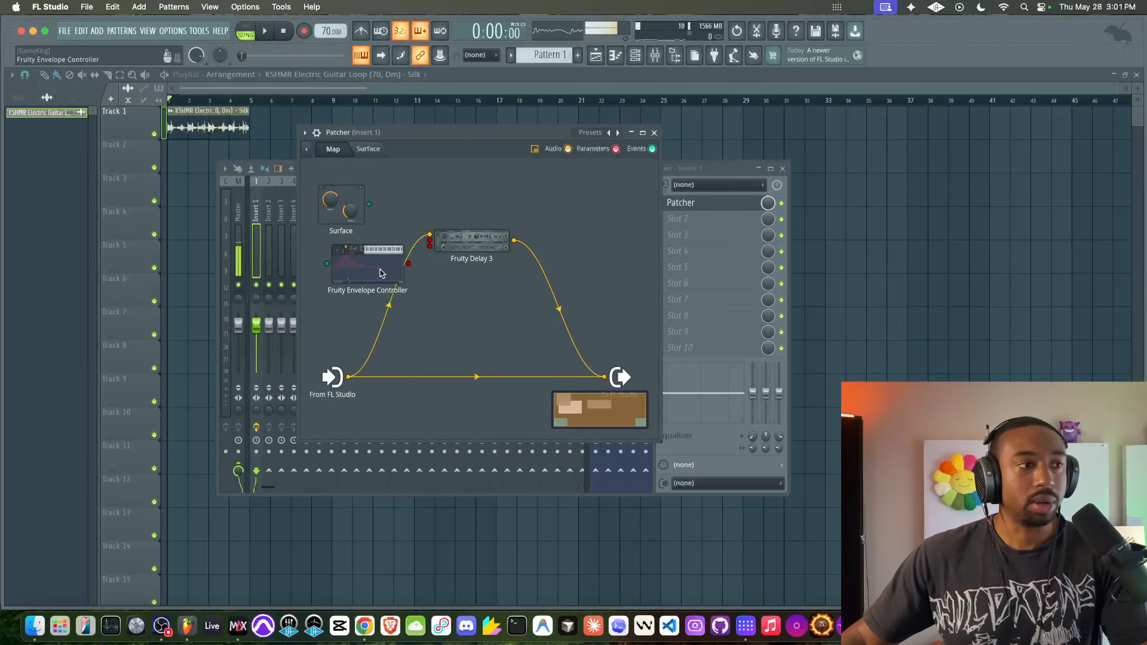
- Shape Fruity Envelope Controller's articulator 1 envelope with no attack or release, tempo-based time and a longer decay
{"action": "double_click", "coordinate": [383, 274]}
{"action": "left_click_drag", "start_coordinate": [475, 219], "coordinate": [416, 184]}
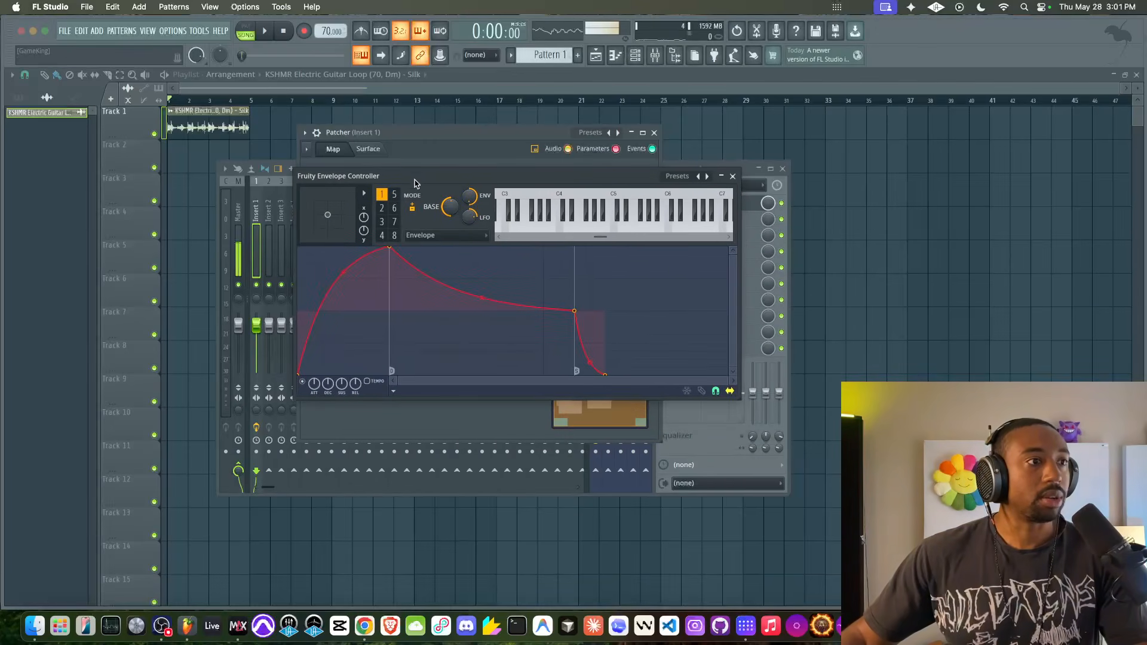
{"action": "left_click_drag", "start_coordinate": [391, 257], "coordinate": [323, 256]}
{"action": "left_click", "coordinate": [363, 194]}
{"action": "left_click", "coordinate": [378, 208]}
{"action": "left_click_drag", "start_coordinate": [324, 254], "coordinate": [289, 235]}
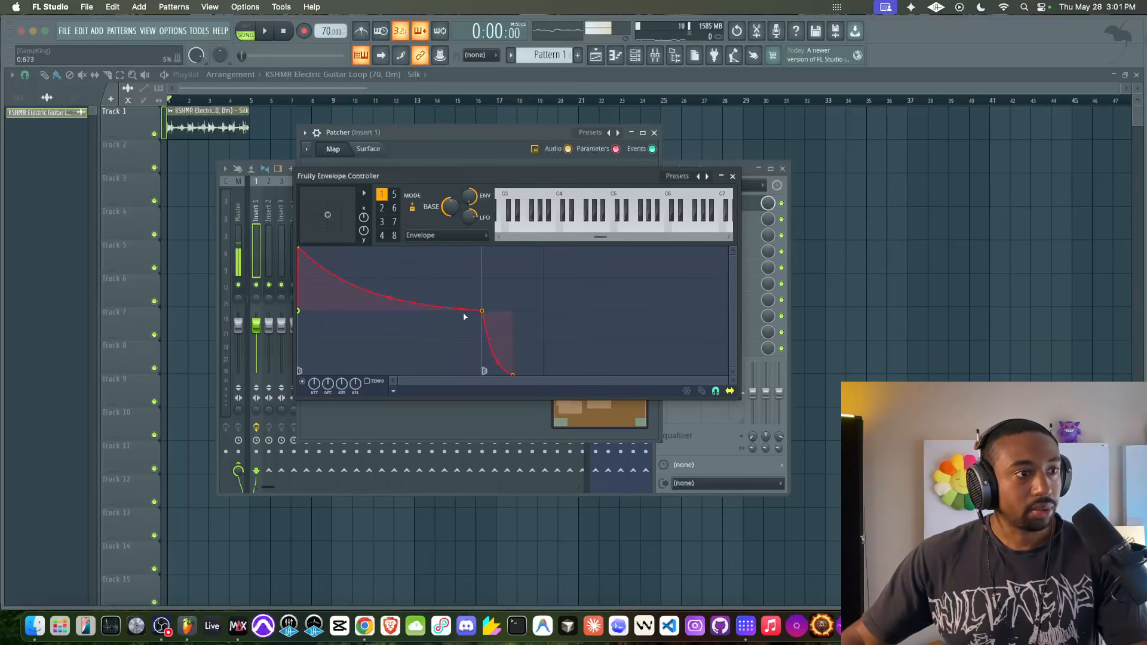
{"action": "left_click_drag", "start_coordinate": [488, 312], "coordinate": [545, 311]}
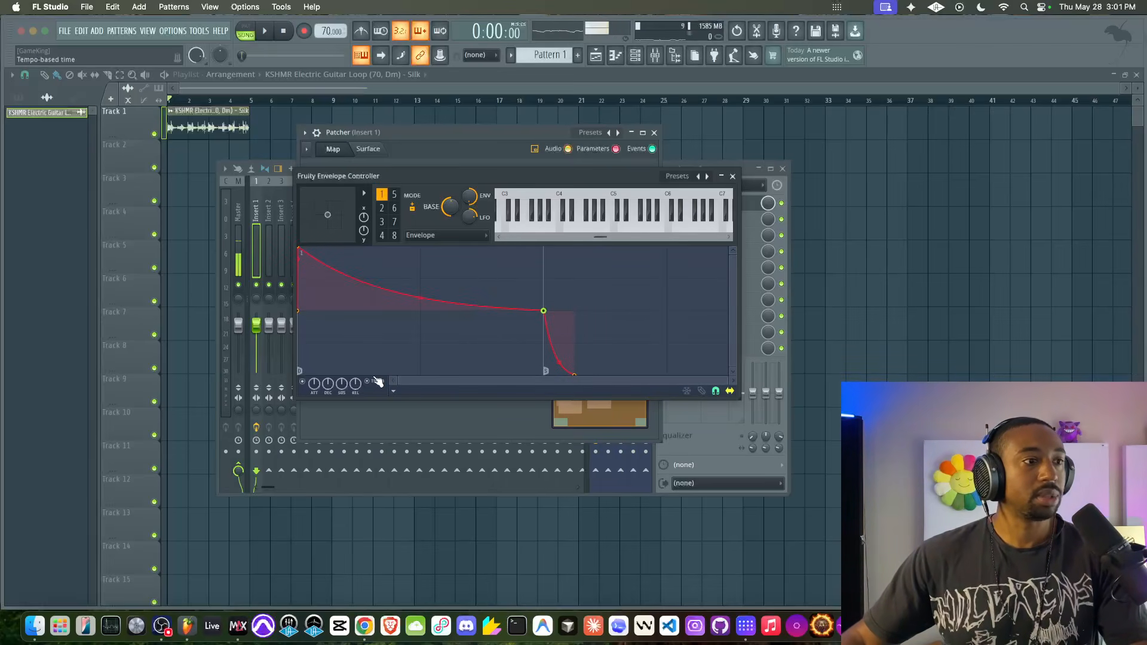
{"action": "left_click_drag", "start_coordinate": [628, 311], "coordinate": [487, 311]}
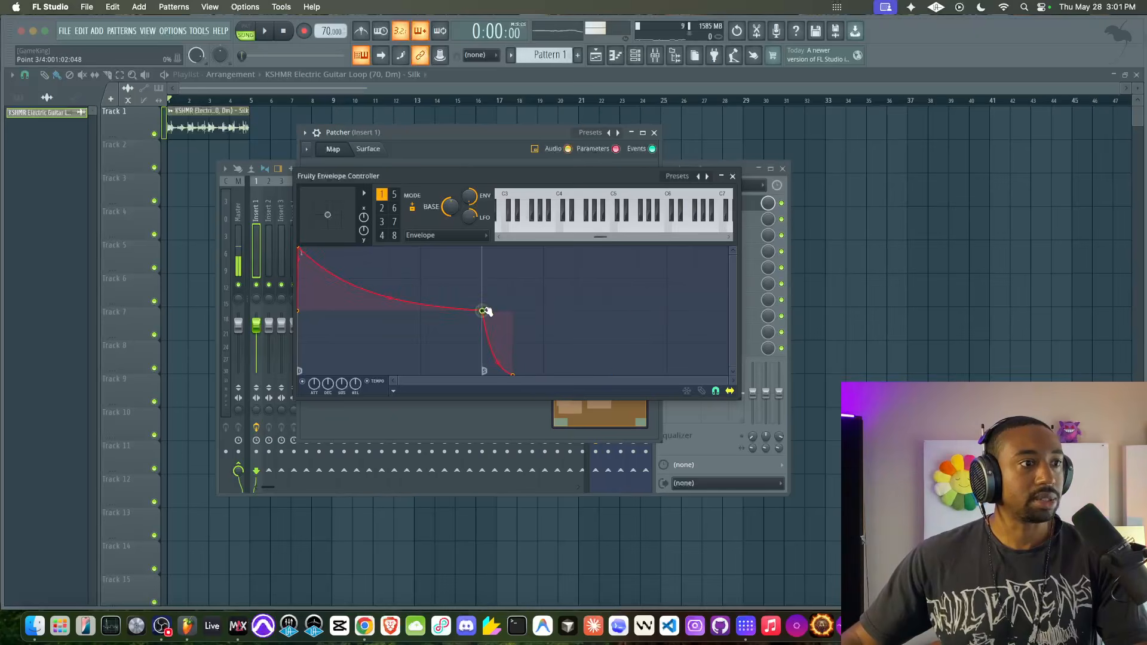
{"action": "left_click_drag", "start_coordinate": [568, 373], "coordinate": [546, 318]}
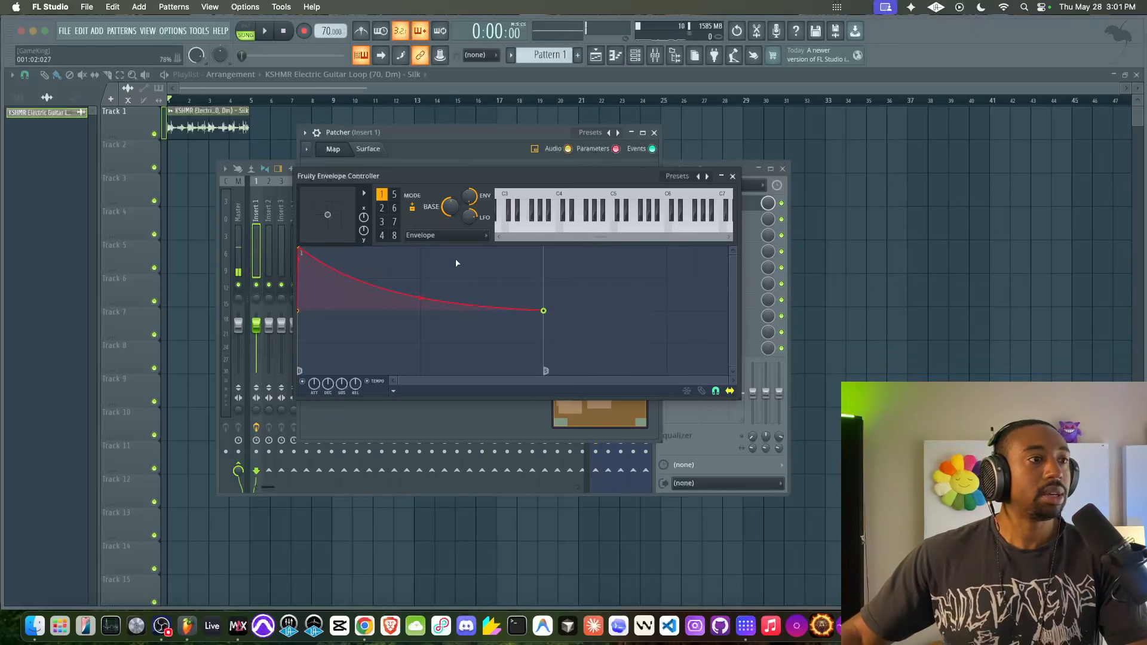
- Try Modulation X mapping as articulator 1's part, then return to the Envelope part and close the controller
{"action": "left_click", "coordinate": [437, 235]}
{"action": "left_click", "coordinate": [434, 224]}
{"action": "left_click", "coordinate": [431, 236]}
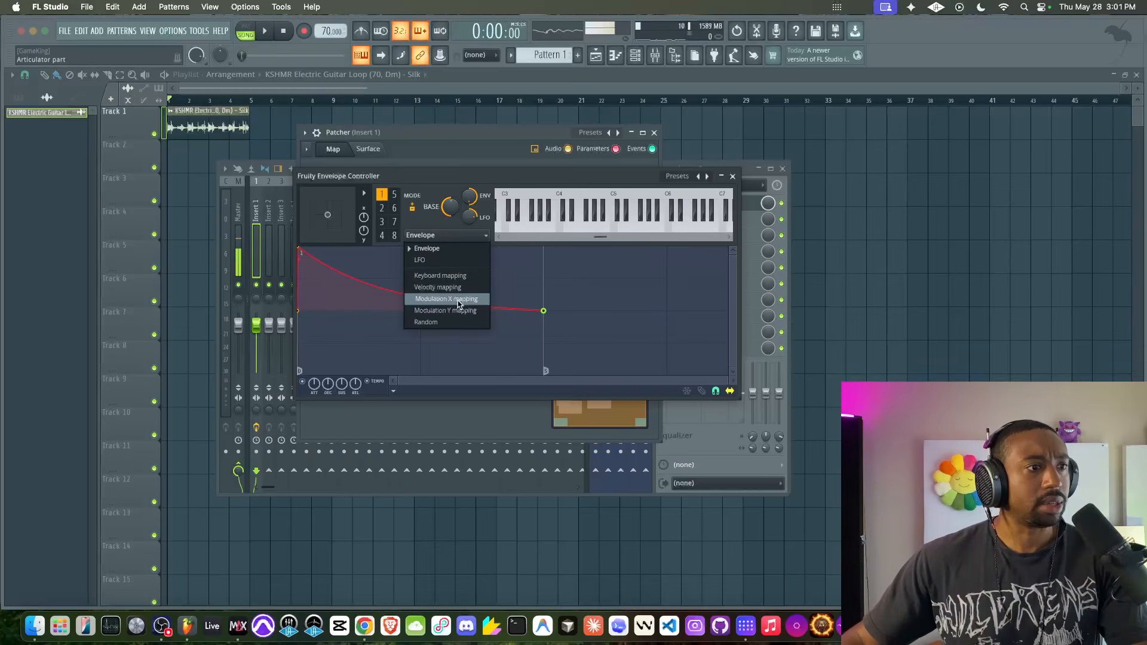
{"action": "left_click", "coordinate": [430, 235]}
{"action": "left_click", "coordinate": [430, 235]}
{"action": "left_click", "coordinate": [445, 298]}
{"action": "left_click", "coordinate": [432, 234]}
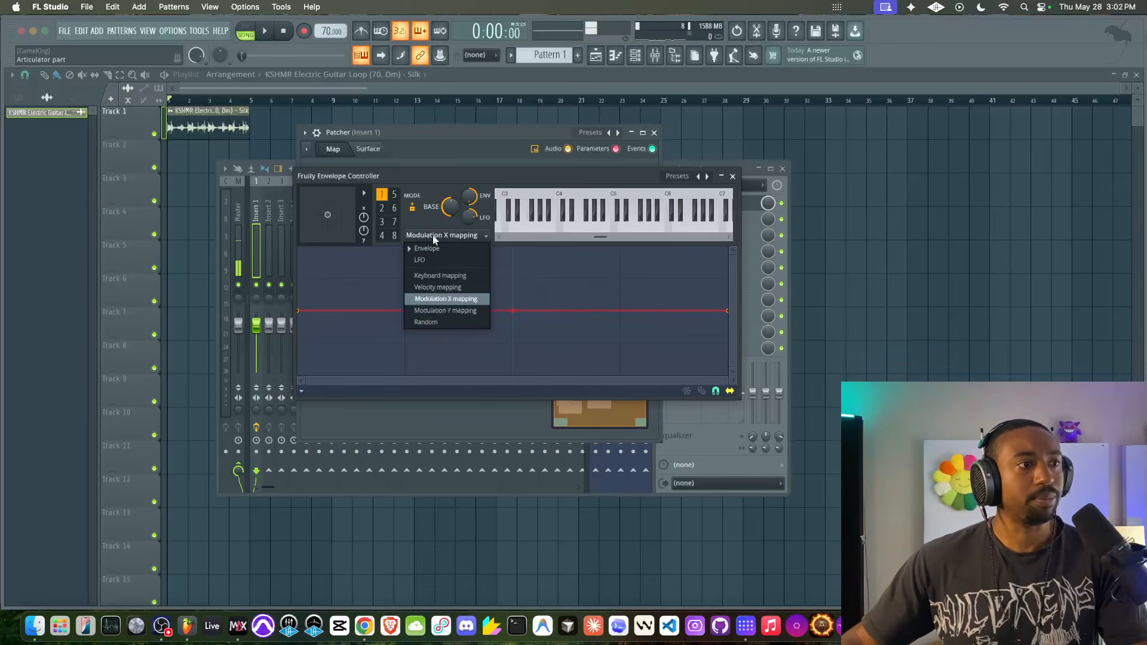
{"action": "left_click", "coordinate": [426, 248]}
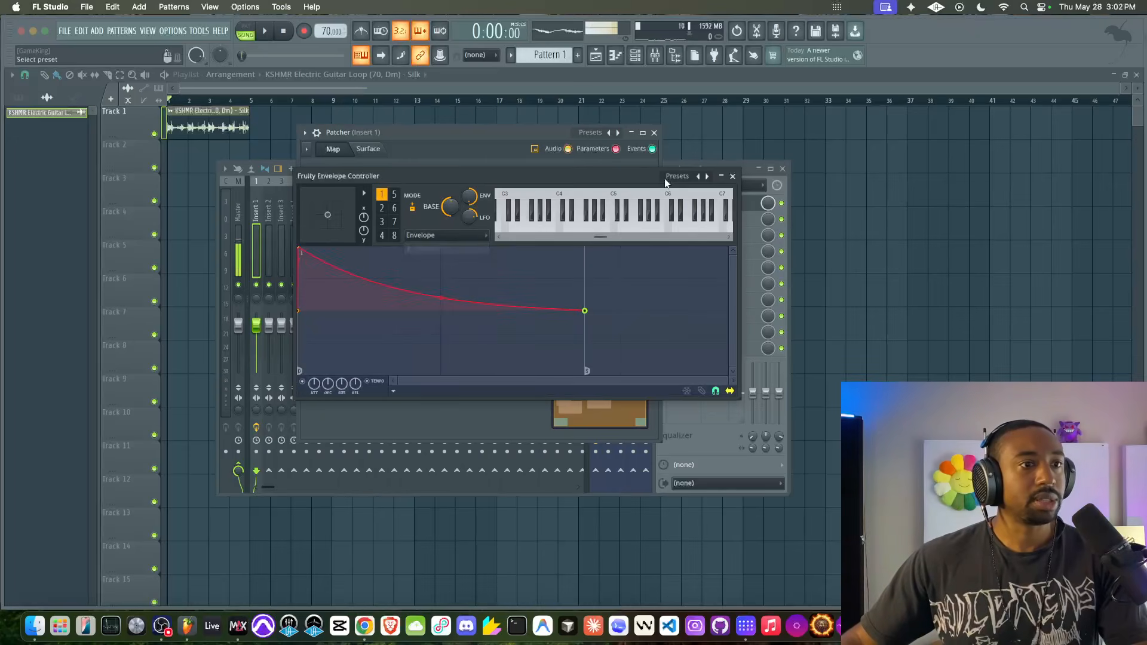
{"action": "left_click", "coordinate": [734, 177]}
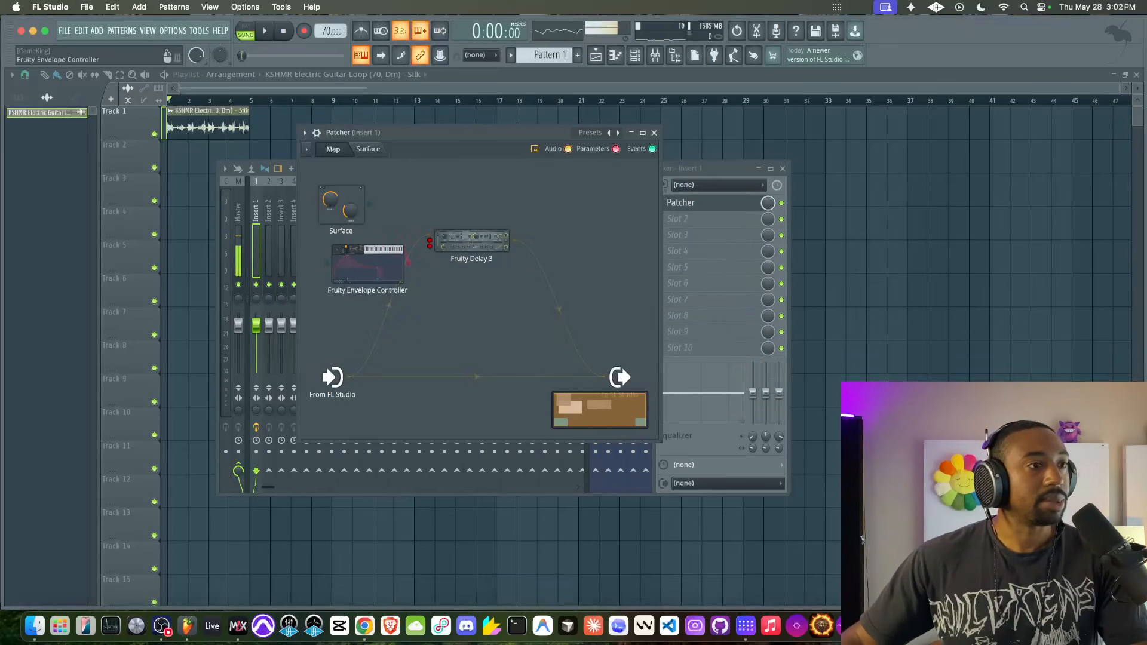
- Connect Fruity Envelope Controller's output to Fruity Delay 3's R/L offset and feedback level inputs and check the modulation during playback
{"action": "left_click_drag", "start_coordinate": [430, 241], "coordinate": [429, 245]}
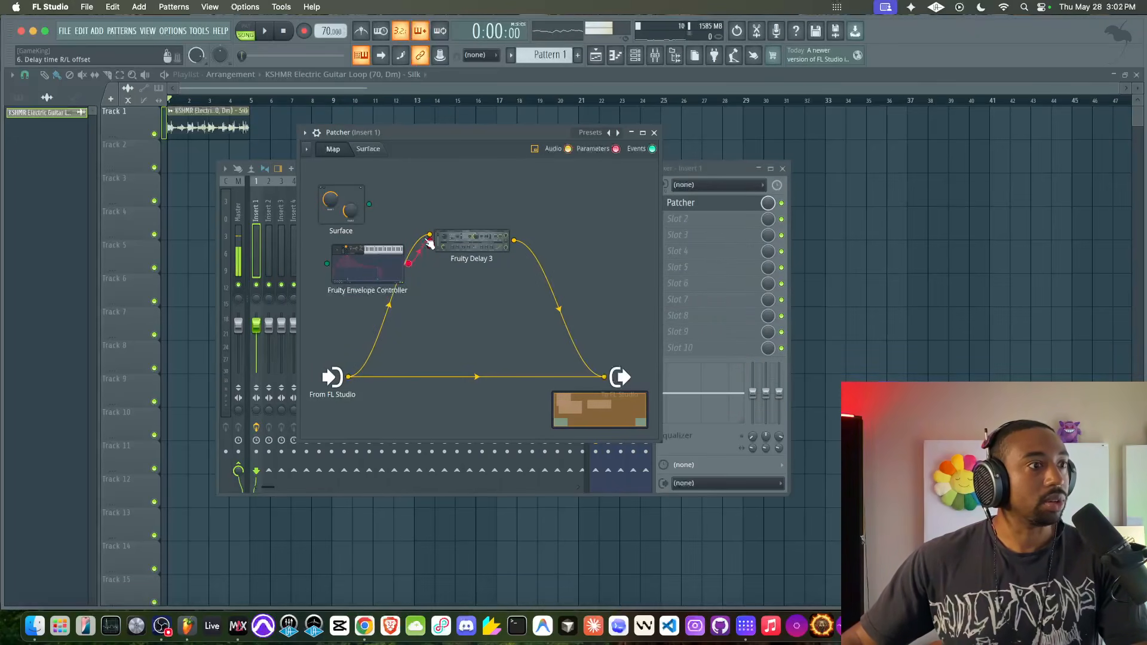
{"action": "double_click", "coordinate": [382, 263]}
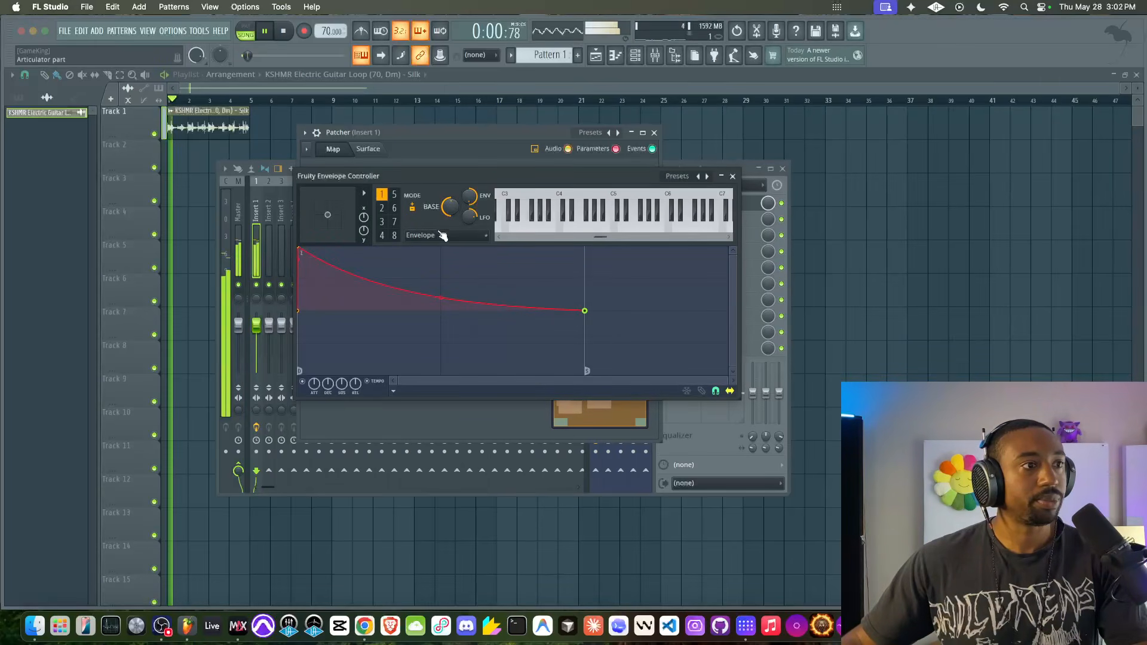
{"action": "left_click", "coordinate": [731, 177]}
{"action": "double_click", "coordinate": [461, 216]}
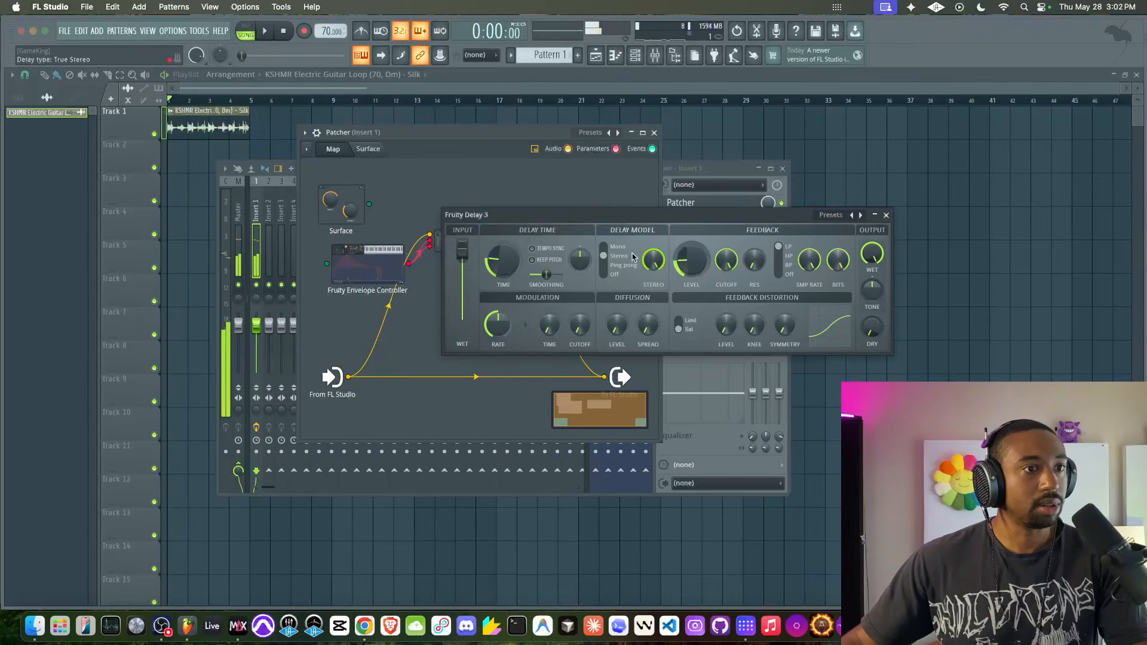
- Switch articulator 1 to Modulation X mapping and lower the curve's start point to the minimum
{"action": "double_click", "coordinate": [386, 261]}
{"action": "left_click", "coordinate": [430, 235]}
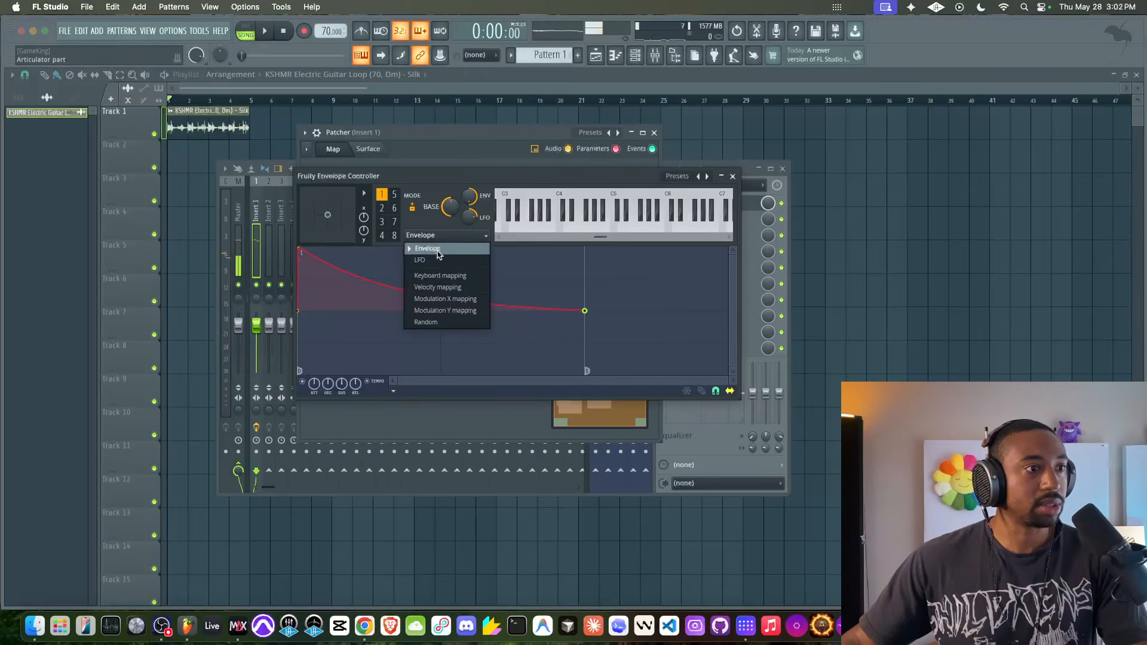
{"action": "left_click", "coordinate": [442, 294]}
{"action": "left_click_drag", "start_coordinate": [307, 311], "coordinate": [293, 375]}
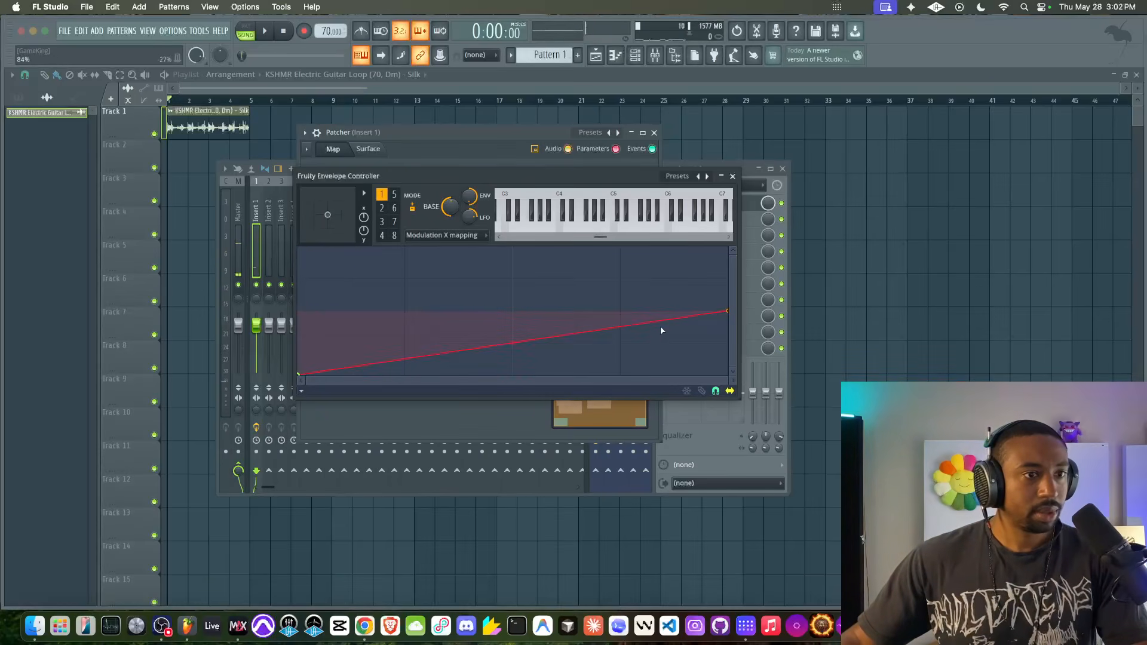
{"action": "left_click", "coordinate": [732, 176]}
- Play the loop and examine how Fruity Delay 3 responds to the Modulation X mapping
{"action": "double_click", "coordinate": [473, 236]}
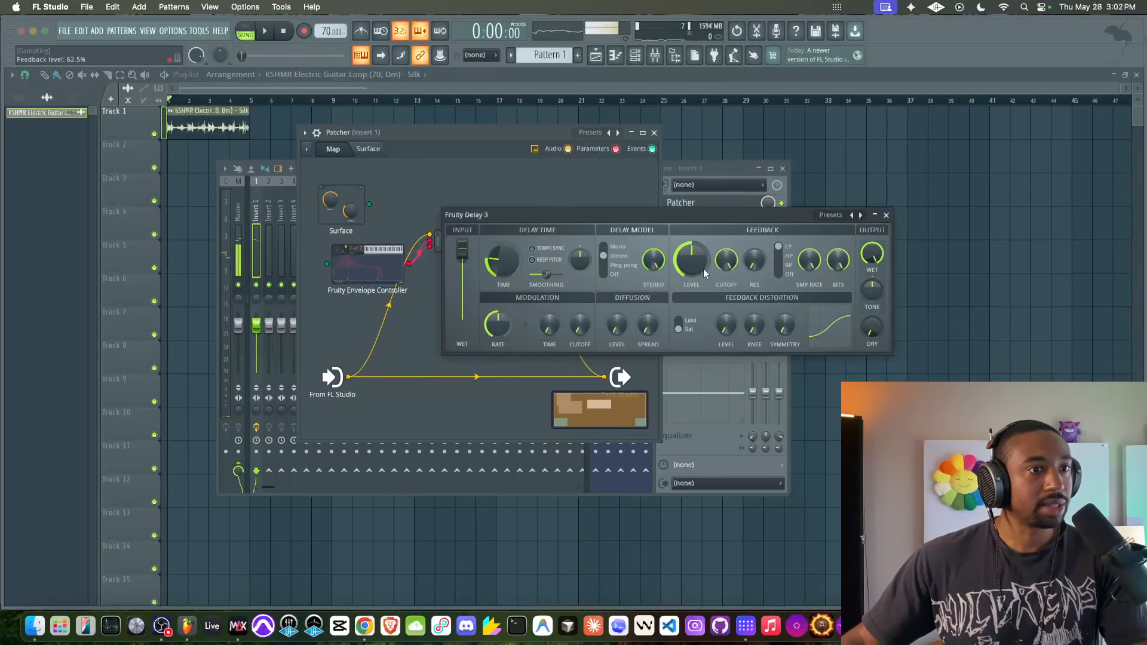
{"action": "key", "text": "space"}
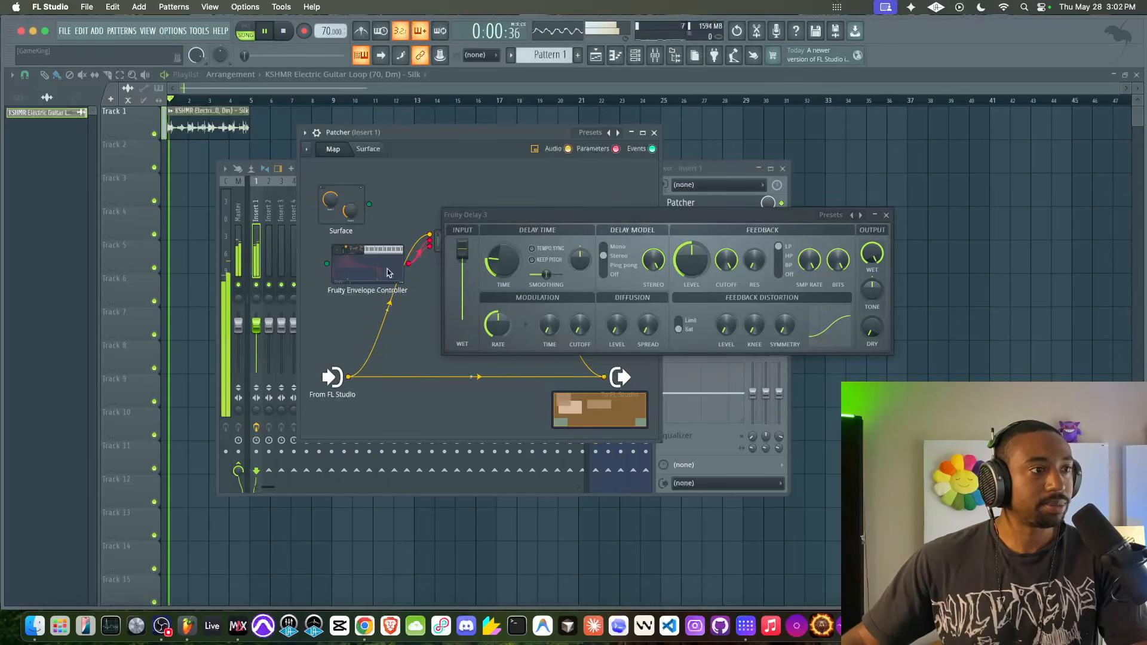
{"action": "double_click", "coordinate": [389, 270]}
{"action": "key", "text": "space"}
{"action": "left_click", "coordinate": [732, 175]}
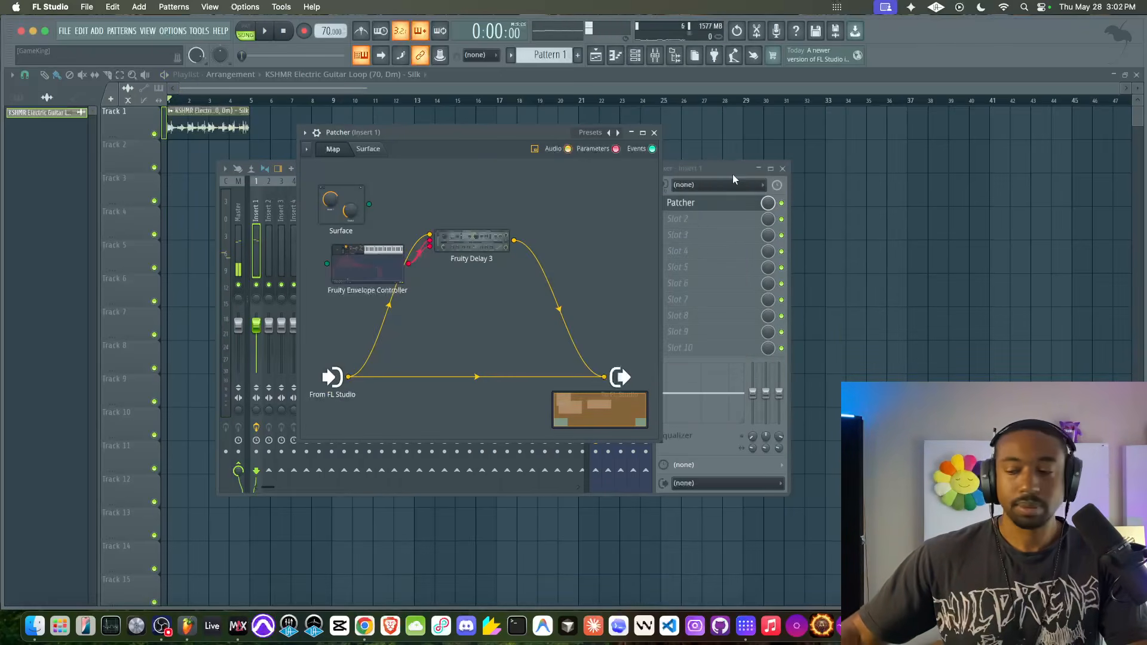
- Disconnect the Fruity Envelope Controller module and delete it from the Patcher map
{"action": "left_click_drag", "start_coordinate": [327, 264], "coordinate": [320, 304]}
{"action": "left_click_drag", "start_coordinate": [334, 366], "coordinate": [333, 364]}
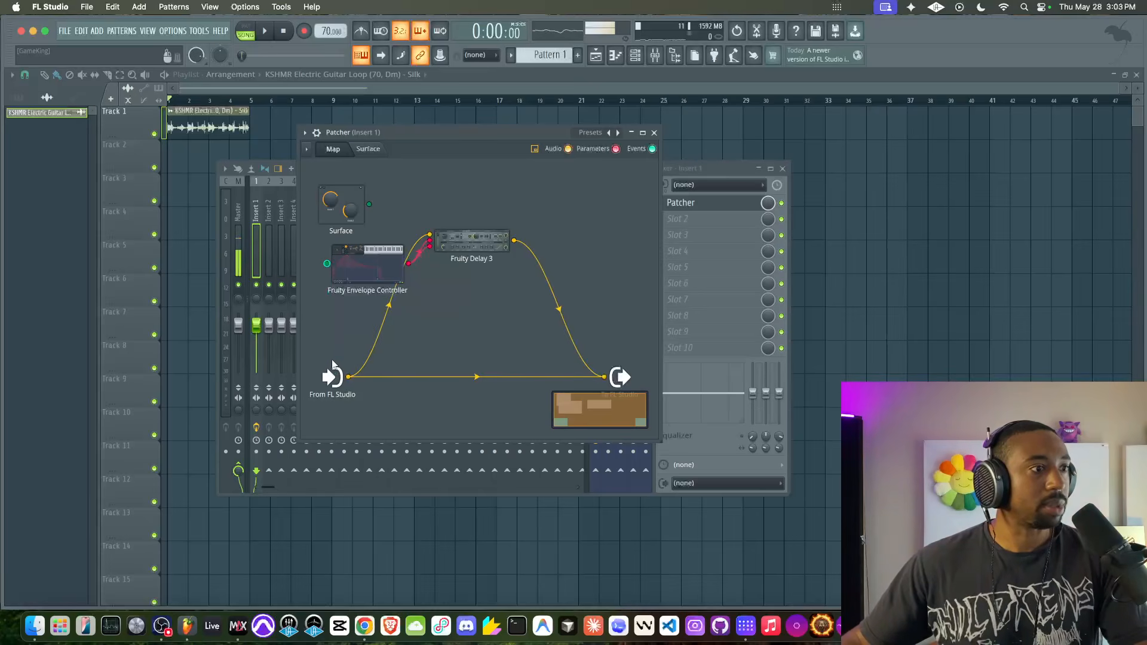
{"action": "right_click", "coordinate": [366, 267]}
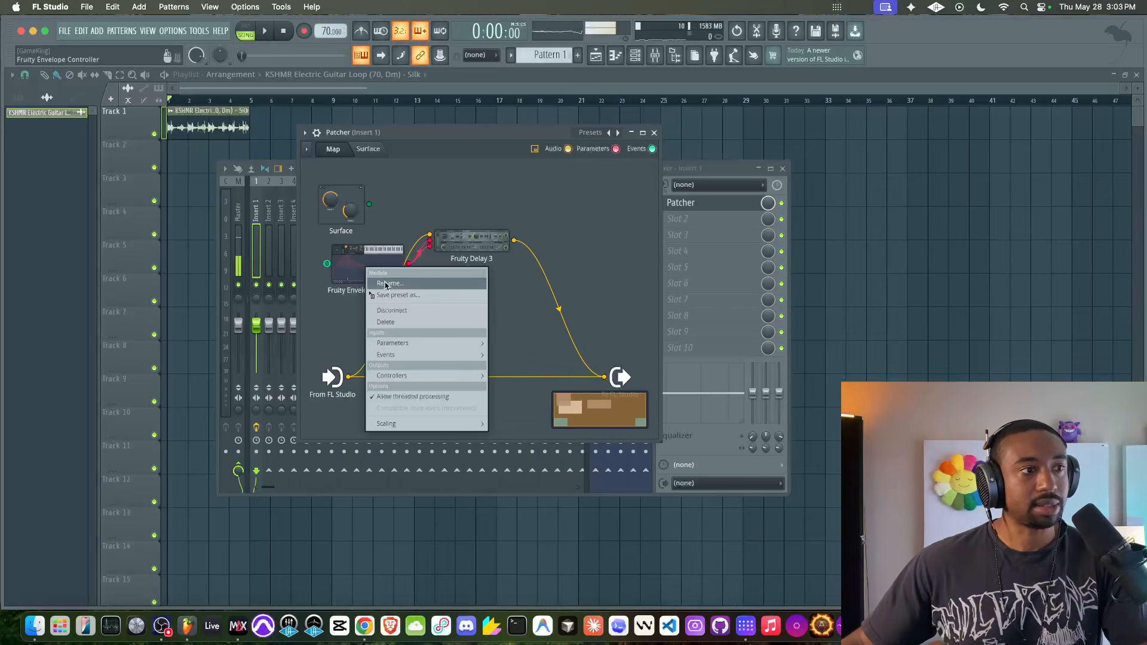
{"action": "left_click", "coordinate": [394, 311]}
{"action": "right_click", "coordinate": [393, 264]}
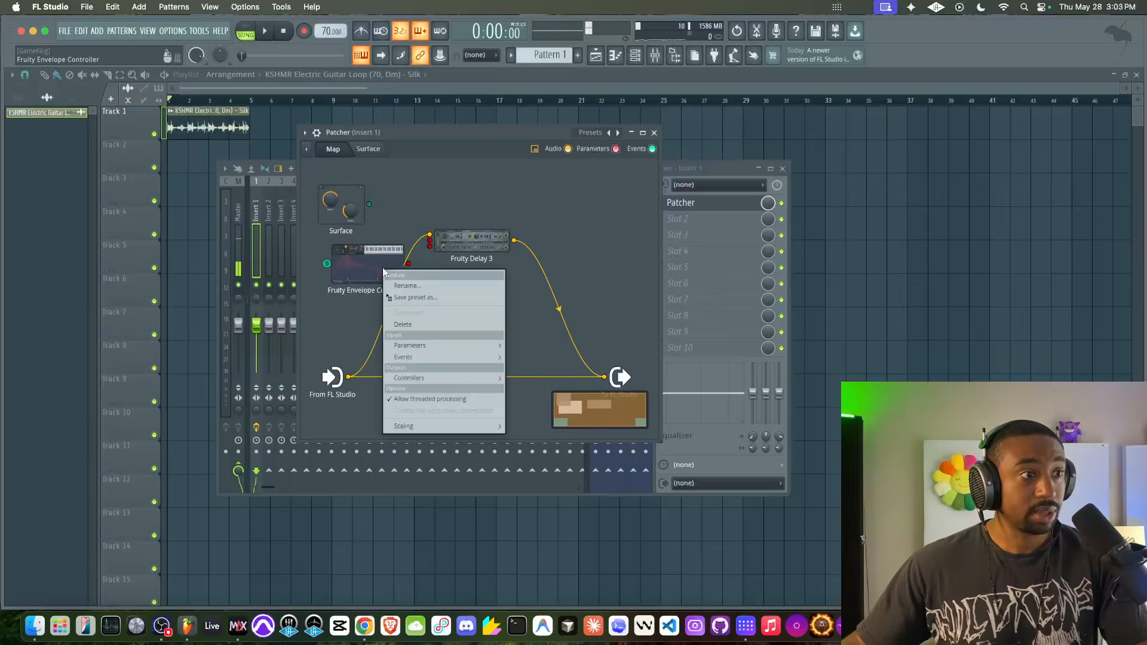
{"action": "left_click", "coordinate": [407, 323]}
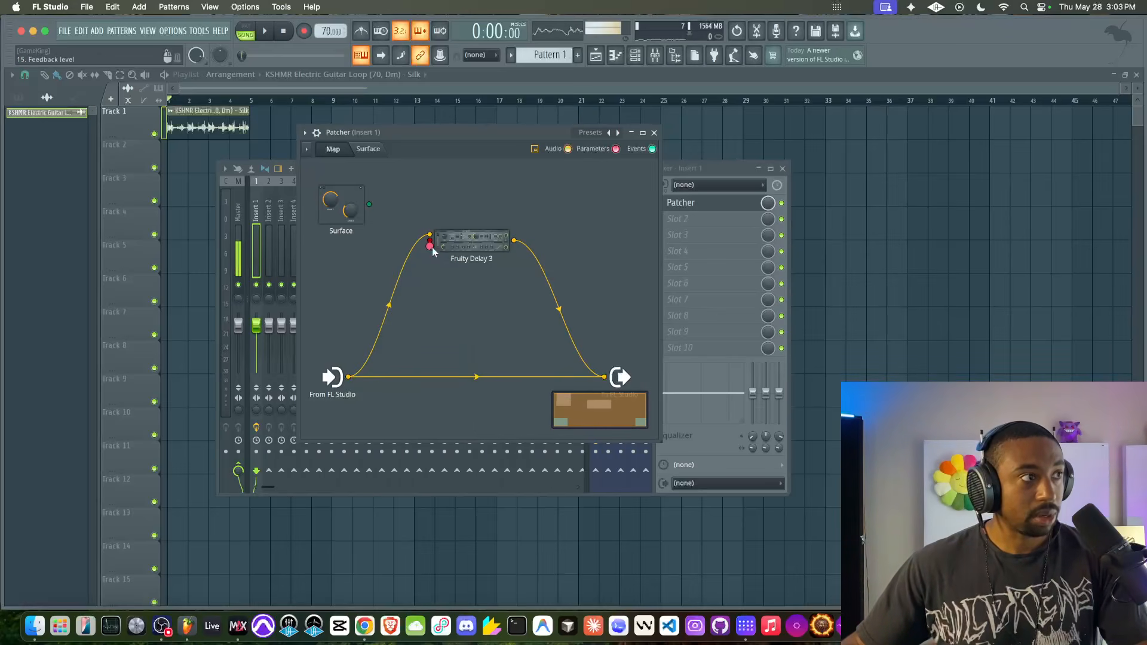
- Add a Fruity Formula Controller from the effects plugins and place it below Surface on the Patcher map
{"action": "right_click", "coordinate": [367, 255]}
{"action": "mouse_move", "coordinate": [394, 312]}
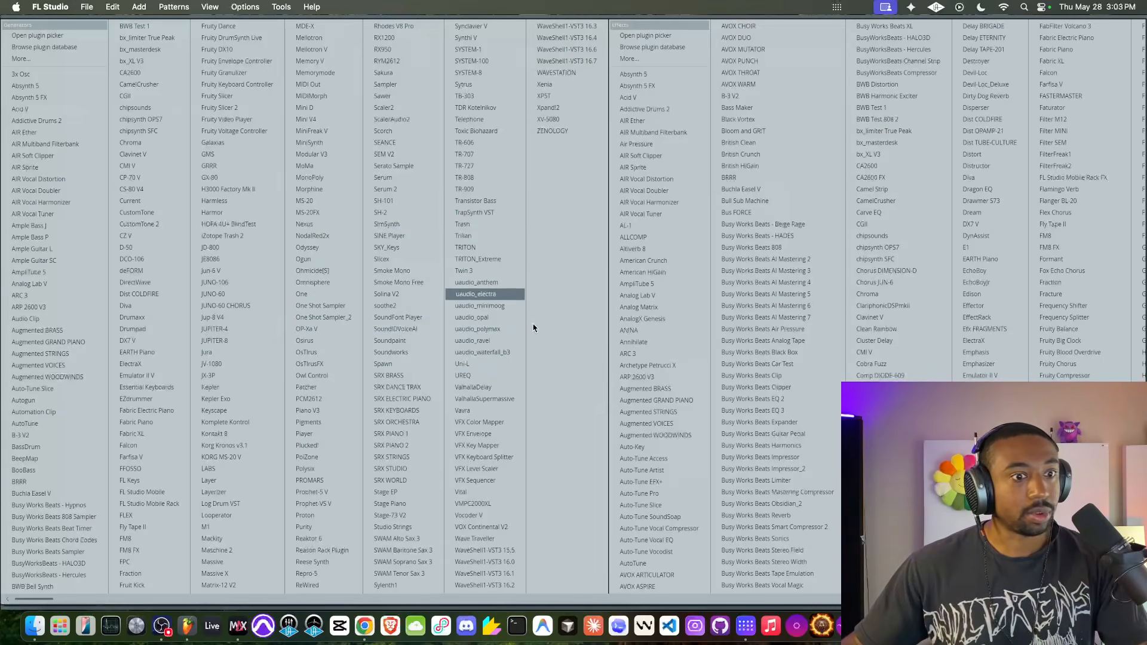
{"action": "scroll", "coordinate": [640, 345], "scroll_direction": "right", "scroll_amount": 5}
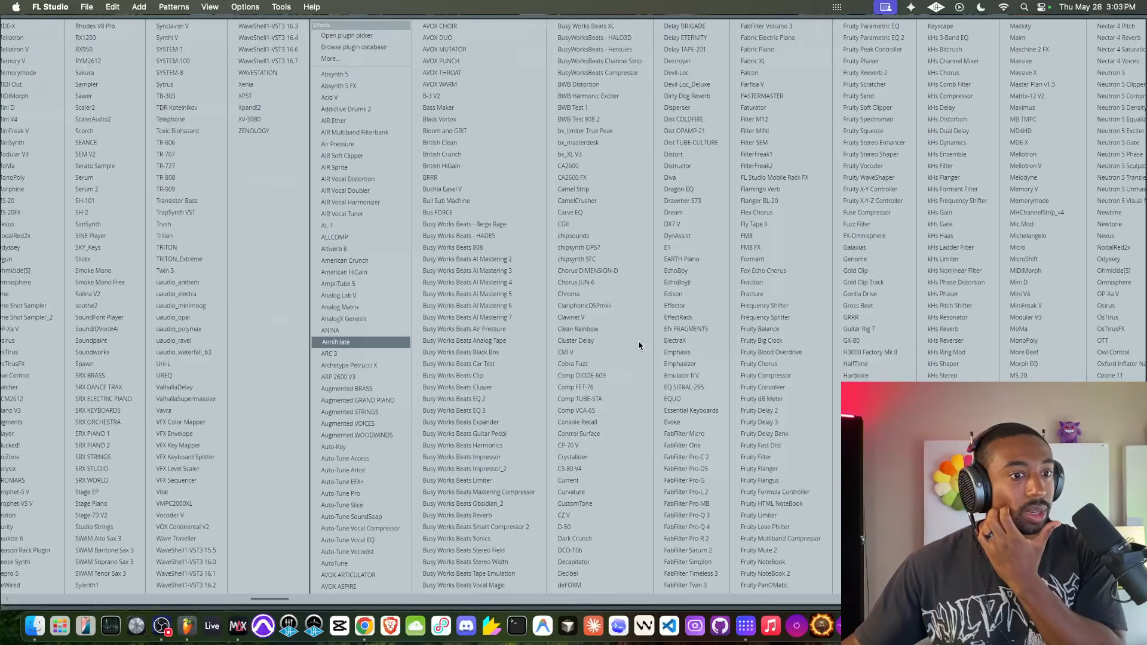
{"action": "left_click", "coordinate": [794, 491]}
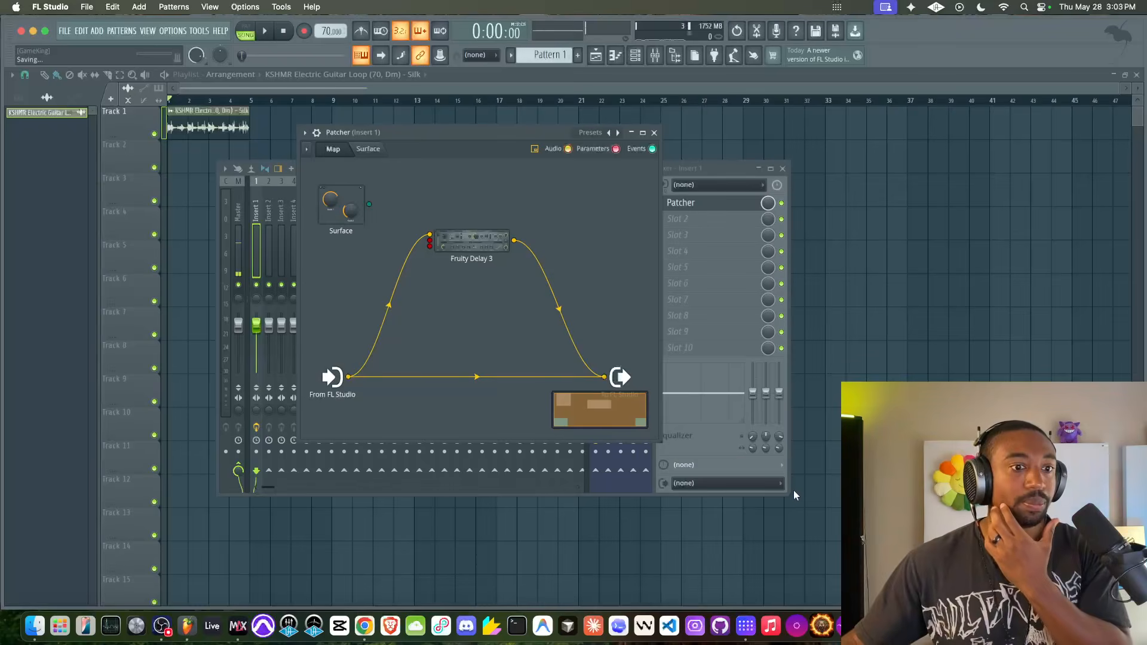
{"action": "left_click_drag", "start_coordinate": [368, 272], "coordinate": [358, 264]}
- Enable Fruity Formula Controller's Out controller output and connect it to Fruity Delay 3's R/L offset and feedback level inputs
{"action": "right_click", "coordinate": [358, 265]}
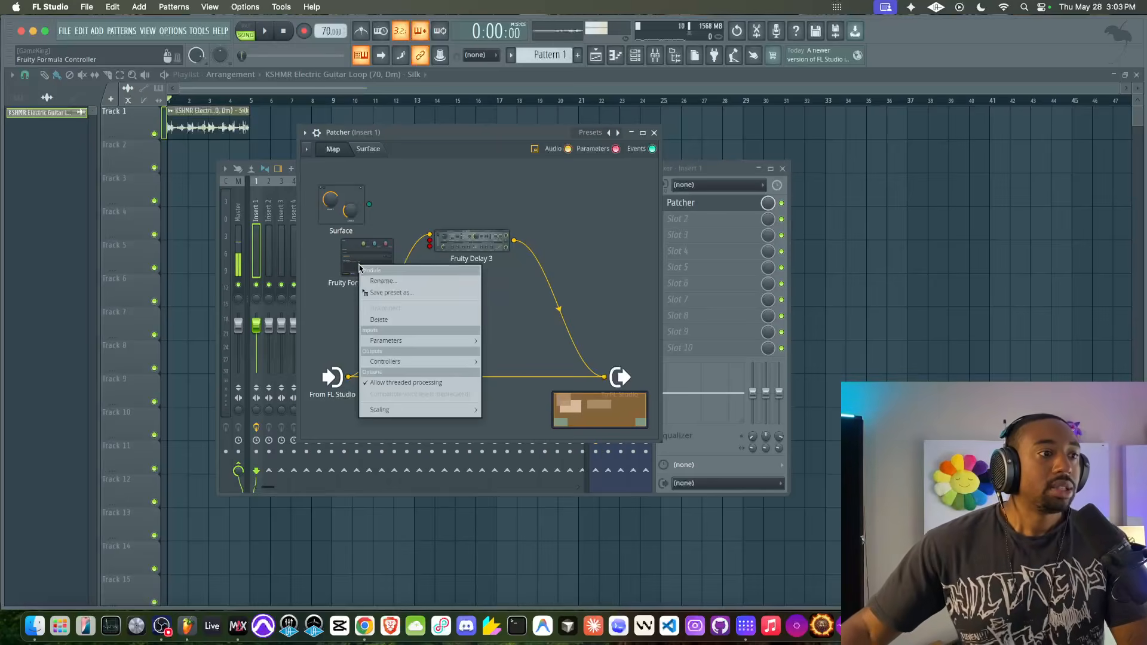
{"action": "mouse_move", "coordinate": [380, 363]}
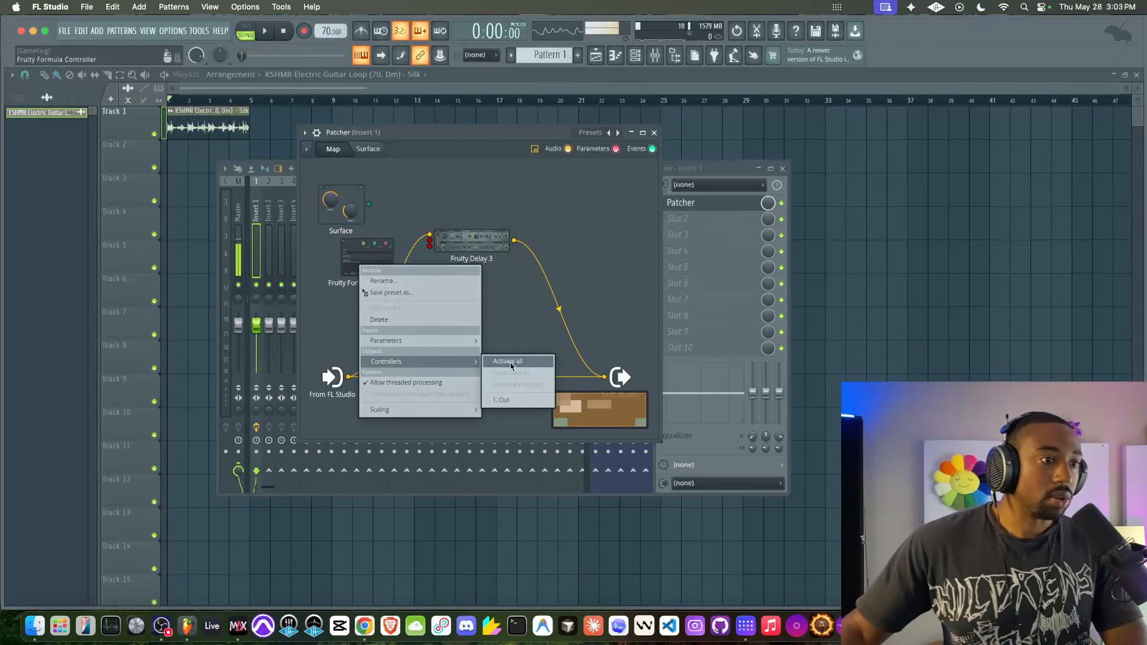
{"action": "left_click", "coordinate": [507, 402]}
{"action": "left_click", "coordinate": [429, 241]}
- Open Fruity Formula Controller and load the Basic sine LFO preset
{"action": "left_click", "coordinate": [380, 255]}
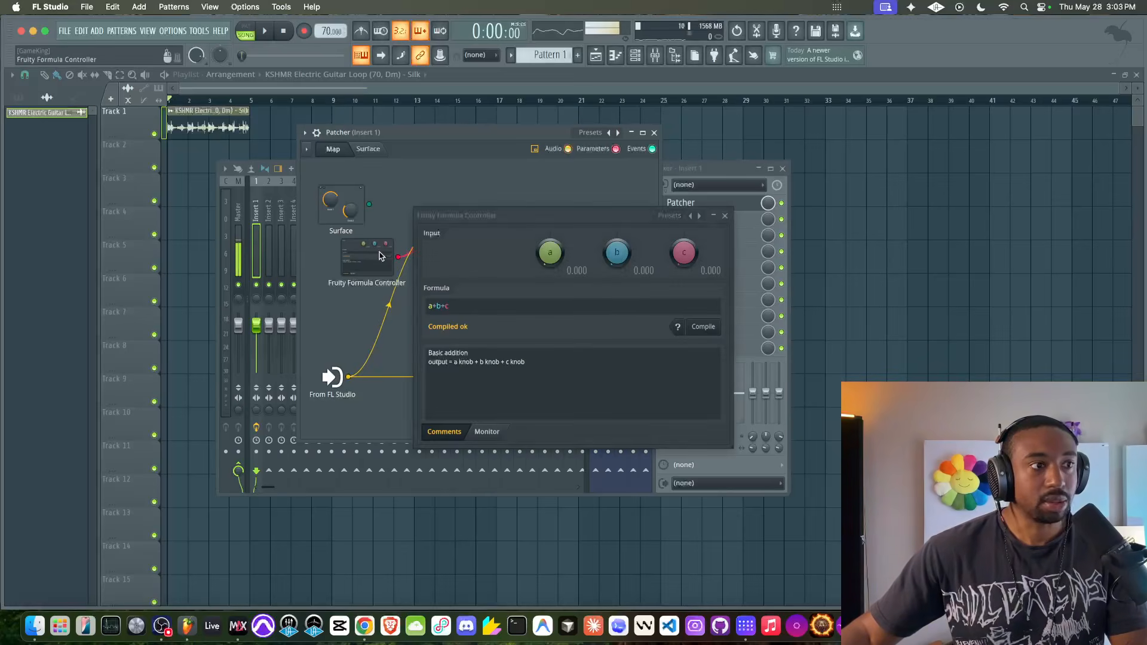
{"action": "left_click_drag", "start_coordinate": [575, 217], "coordinate": [475, 217]}
{"action": "key", "text": "space"}
{"action": "key", "text": "space"}
{"action": "left_click", "coordinate": [593, 202]}
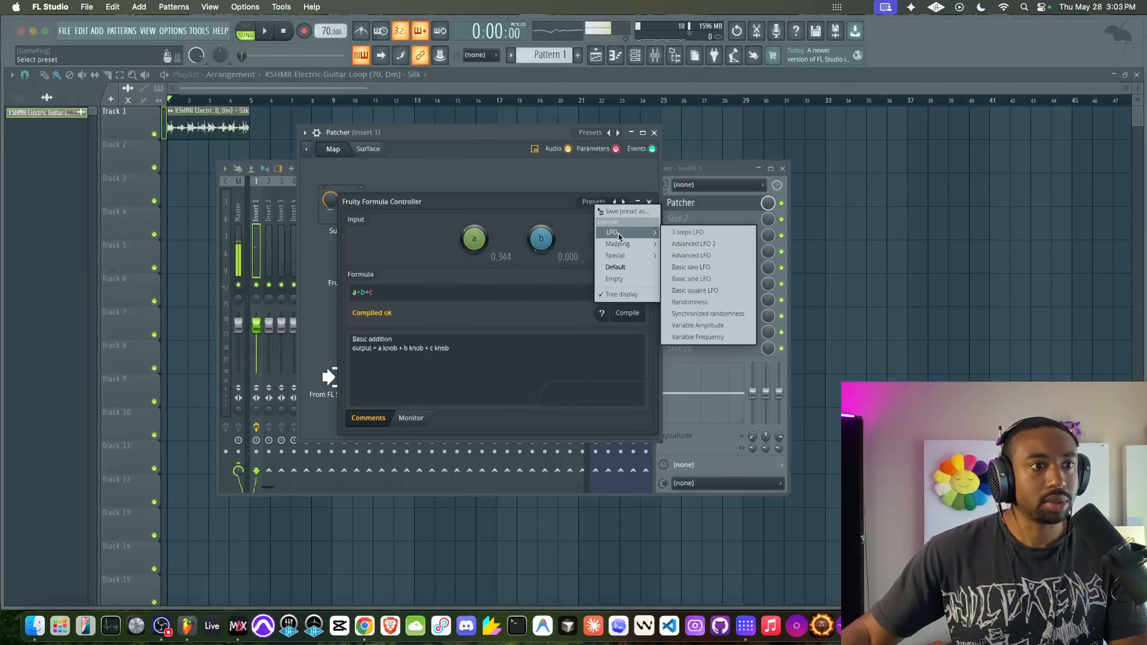
{"action": "left_click", "coordinate": [691, 278]}
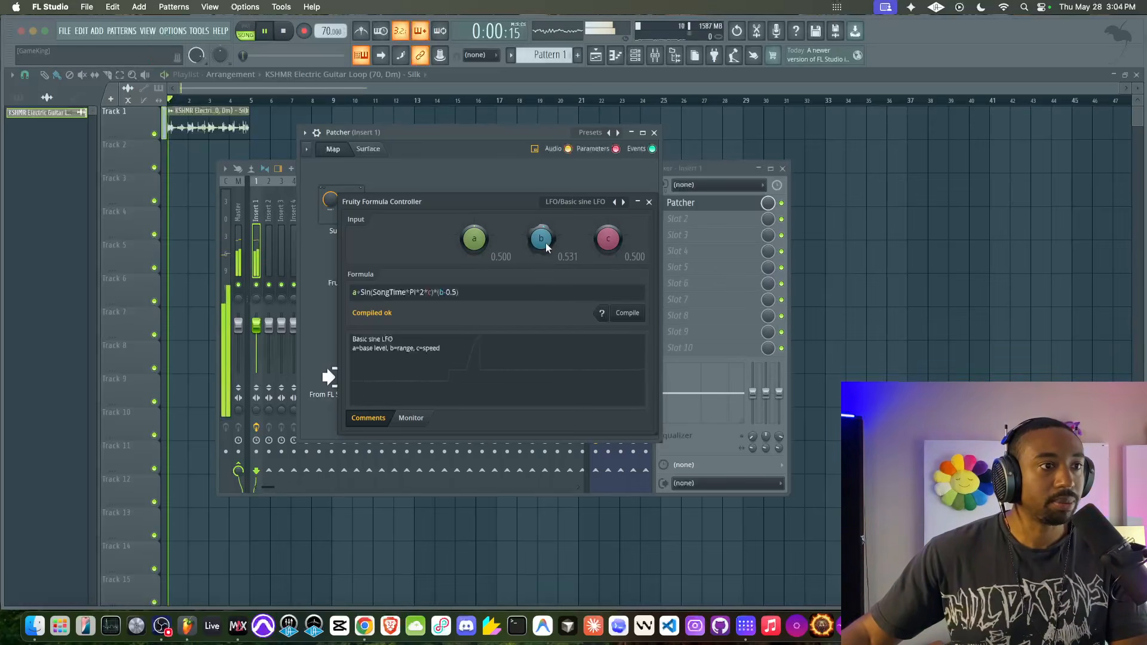
- Set the sine LFO's base level a to 0.275, range b to 0.238 and speed c to 0.967 while auditioning the loop
{"action": "left_click_drag", "start_coordinate": [546, 243], "coordinate": [541, 260]}
{"action": "key", "text": "space"}
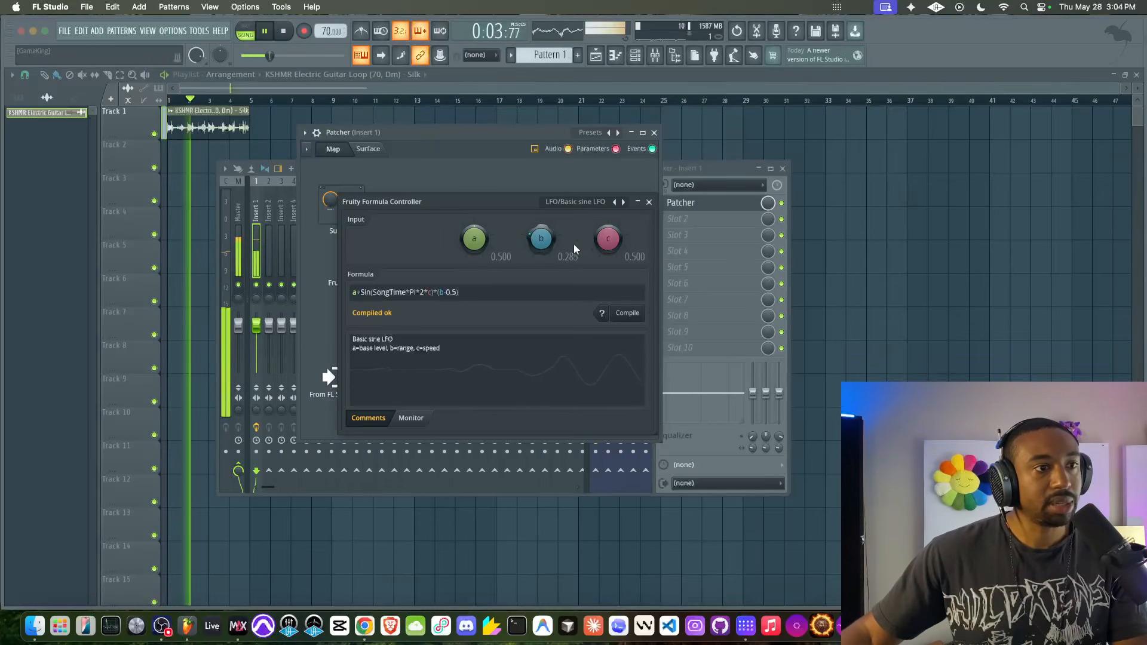
{"action": "left_click_drag", "start_coordinate": [612, 239], "coordinate": [580, 246]}
{"action": "key", "text": "space"}
{"action": "key", "text": "space"}
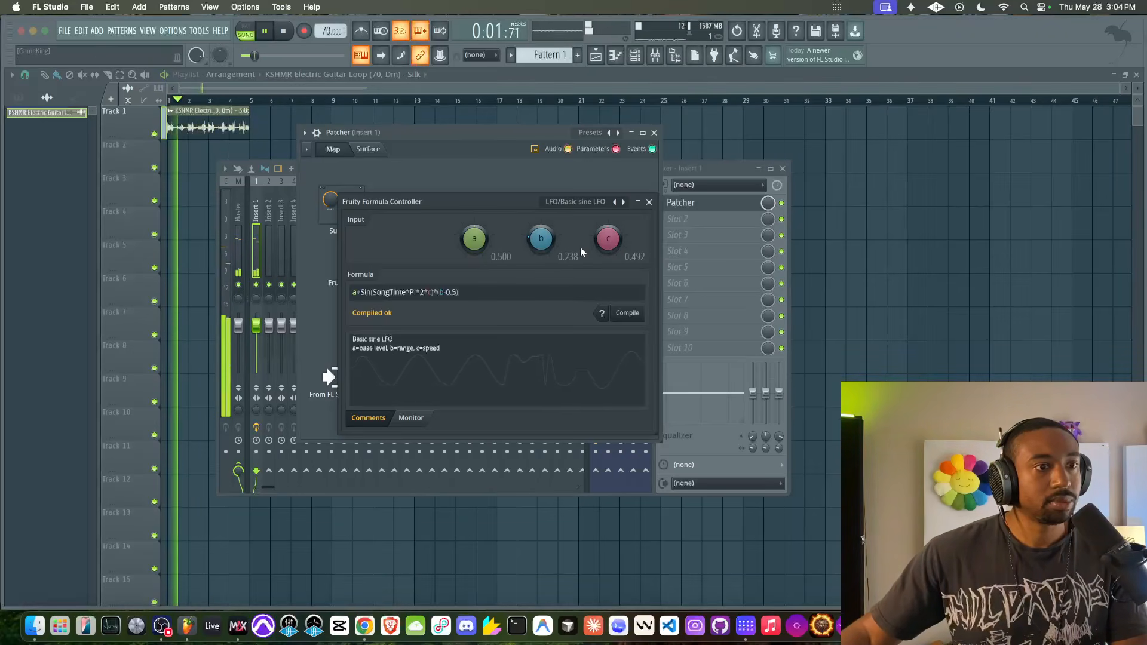
{"action": "mouse_move", "coordinate": [475, 240]}
{"action": "left_mouse_down"}
{"action": "mouse_move", "coordinate": [475, 257]}
{"action": "mouse_move", "coordinate": [478, 240]}
{"action": "left_mouse_up"}
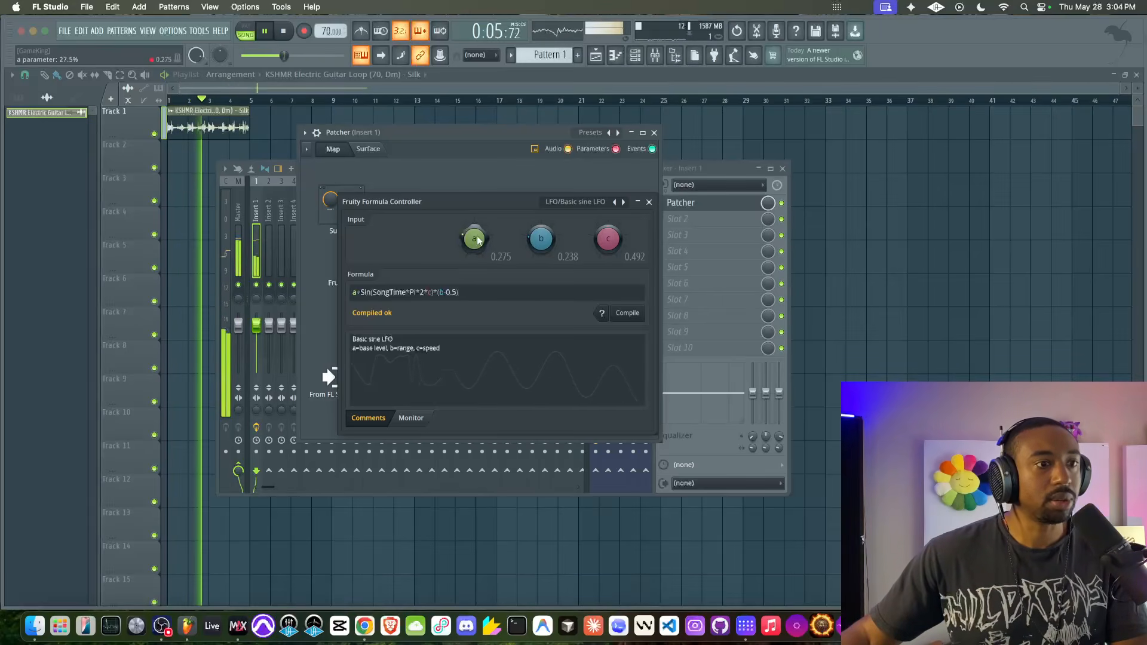
{"action": "left_click_drag", "start_coordinate": [608, 242], "coordinate": [637, 218]}
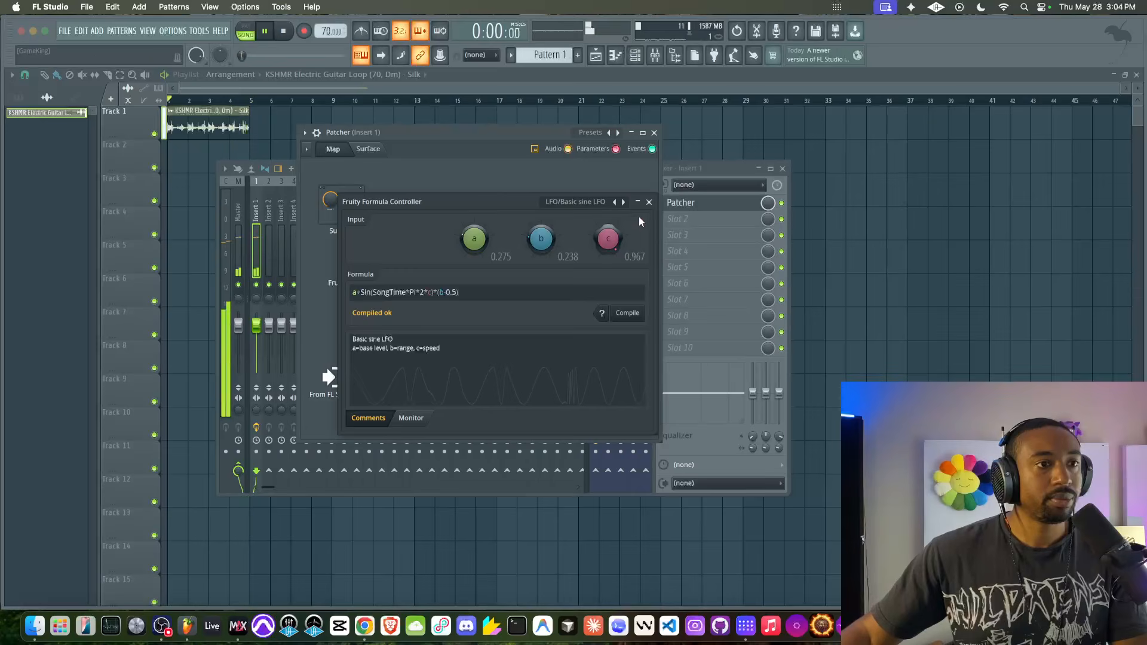
- Expose Fruity Delay 3's delay time as a parameter input and link it to Fruity Formula Controller's output
{"action": "left_click", "coordinate": [648, 202]}
{"action": "key", "text": "space"}
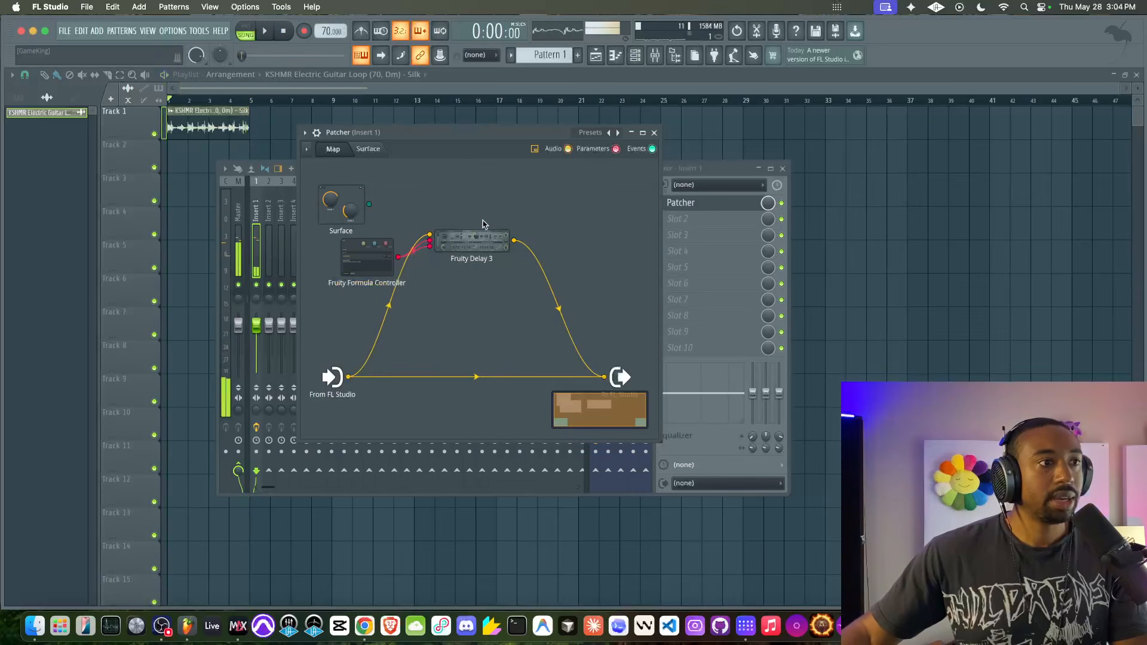
{"action": "double_click", "coordinate": [450, 245]}
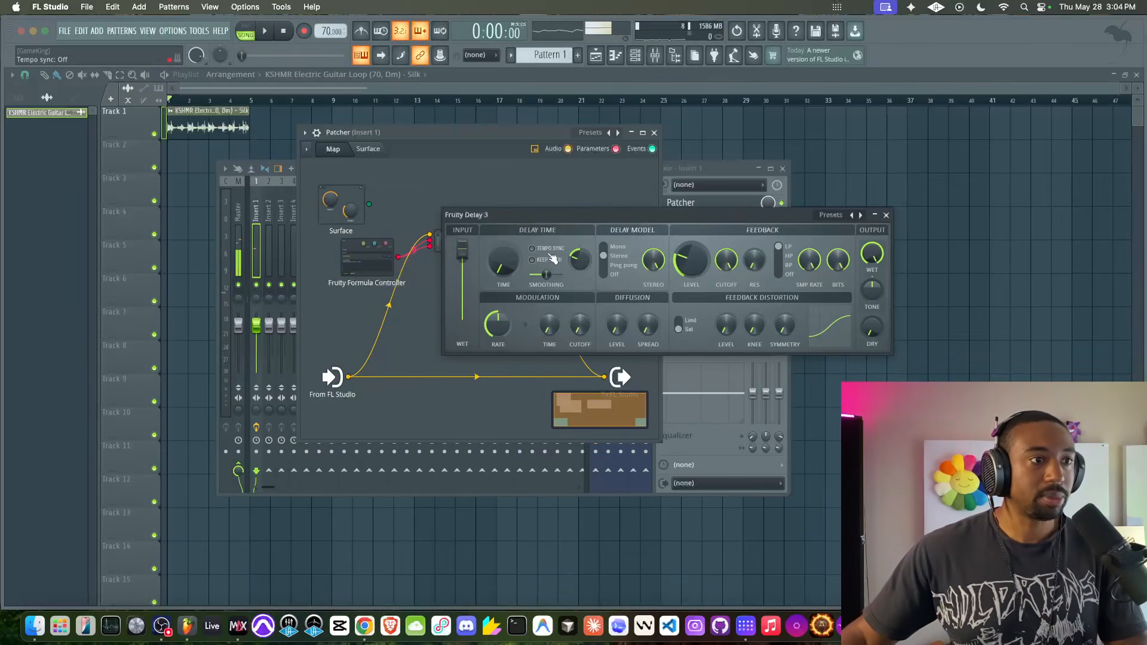
{"action": "right_click", "coordinate": [511, 268]}
{"action": "left_click", "coordinate": [518, 285]}
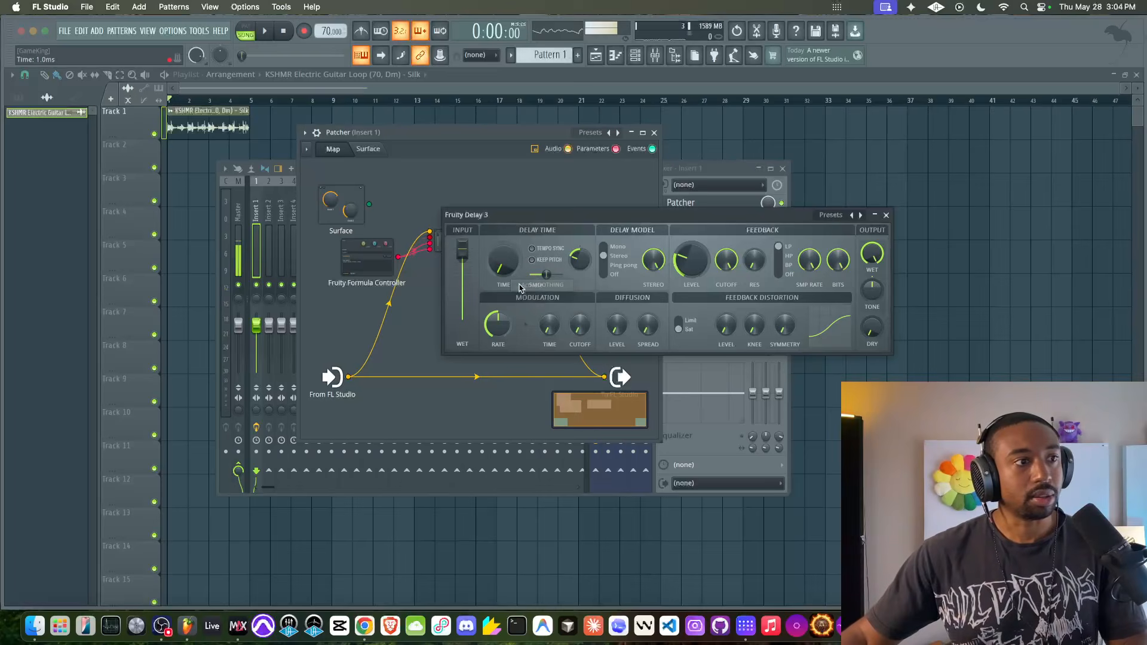
{"action": "left_click", "coordinate": [886, 215]}
{"action": "left_click_drag", "start_coordinate": [430, 251], "coordinate": [398, 256]}
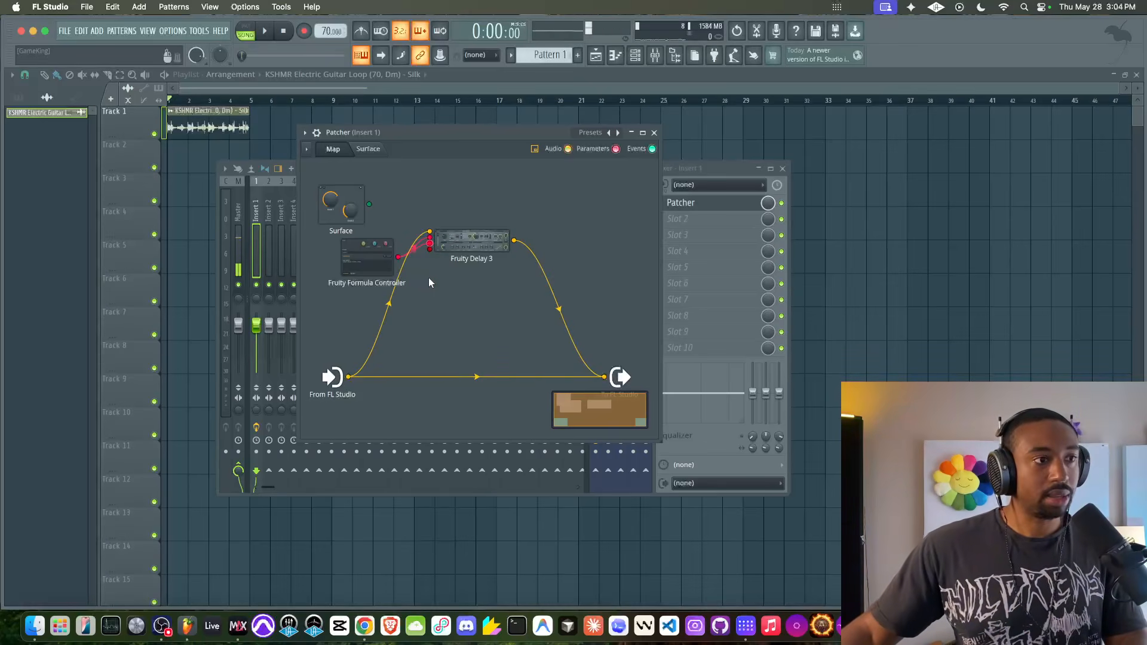
- Set the sine LFO's range b to 0.084 and speed c to 0.201 while auditioning the loop
{"action": "key", "text": "space"}
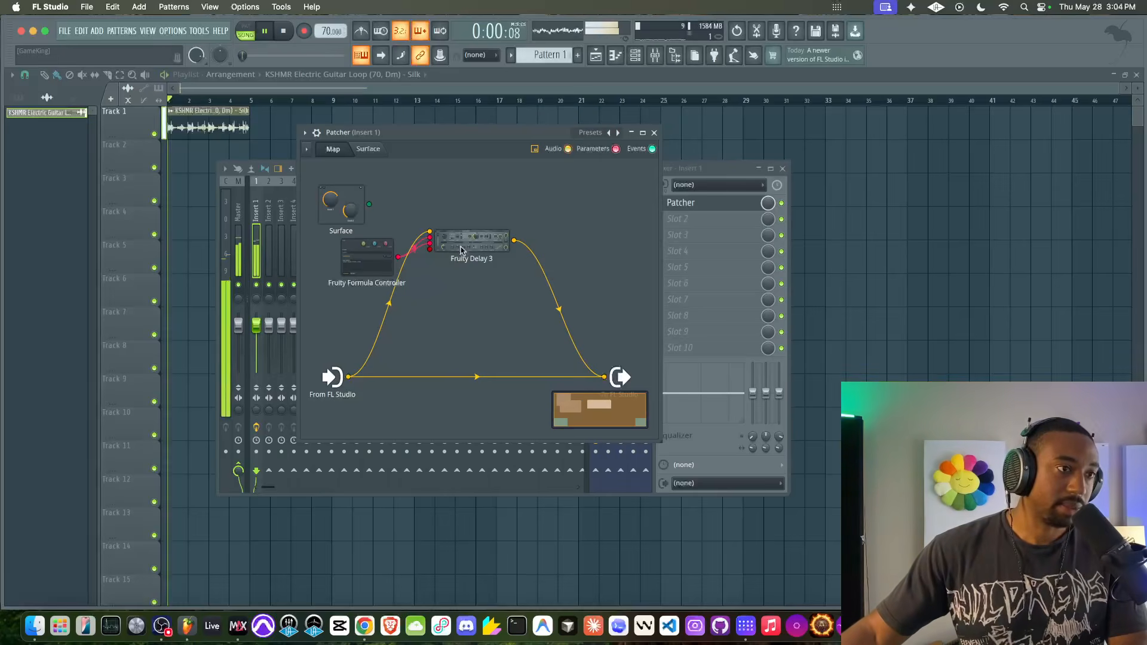
{"action": "double_click", "coordinate": [377, 259]}
{"action": "mouse_move", "coordinate": [609, 241]}
{"action": "left_mouse_down"}
{"action": "mouse_move", "coordinate": [610, 230]}
{"action": "mouse_move", "coordinate": [610, 250]}
{"action": "left_mouse_up"}
{"action": "left_click_drag", "start_coordinate": [542, 240], "coordinate": [542, 256]}
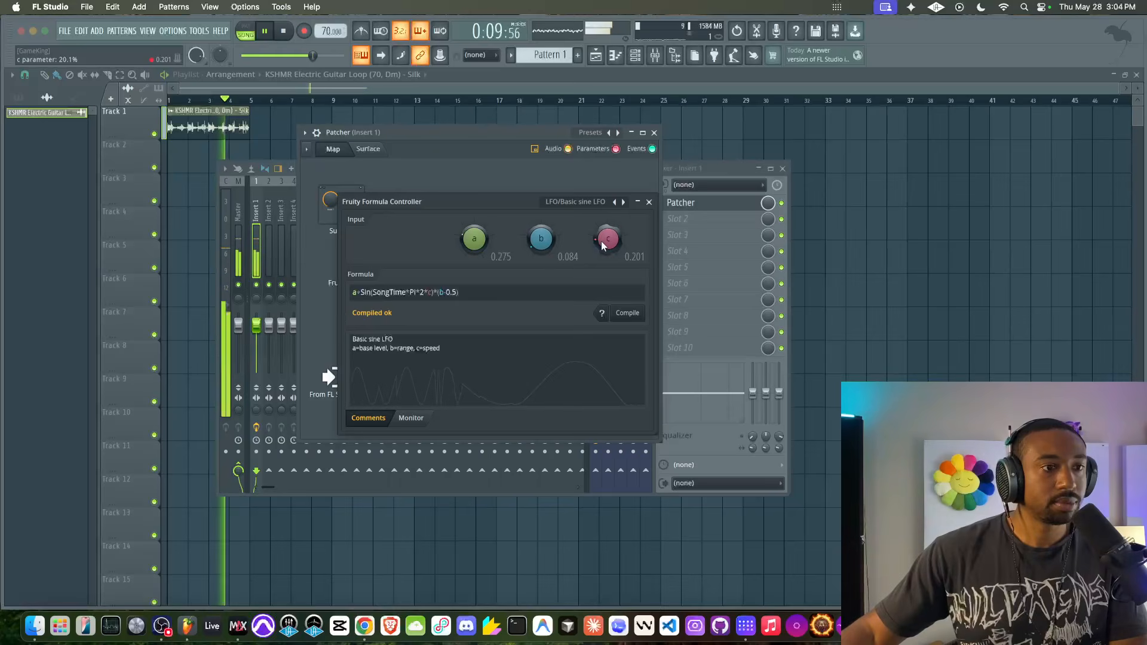
{"action": "left_click", "coordinate": [649, 202]}
{"action": "key", "text": "space"}
- Play the loop and watch how the LFO moves Fruity Delay 3's delay time and R/L offset
{"action": "left_click", "coordinate": [496, 251]}
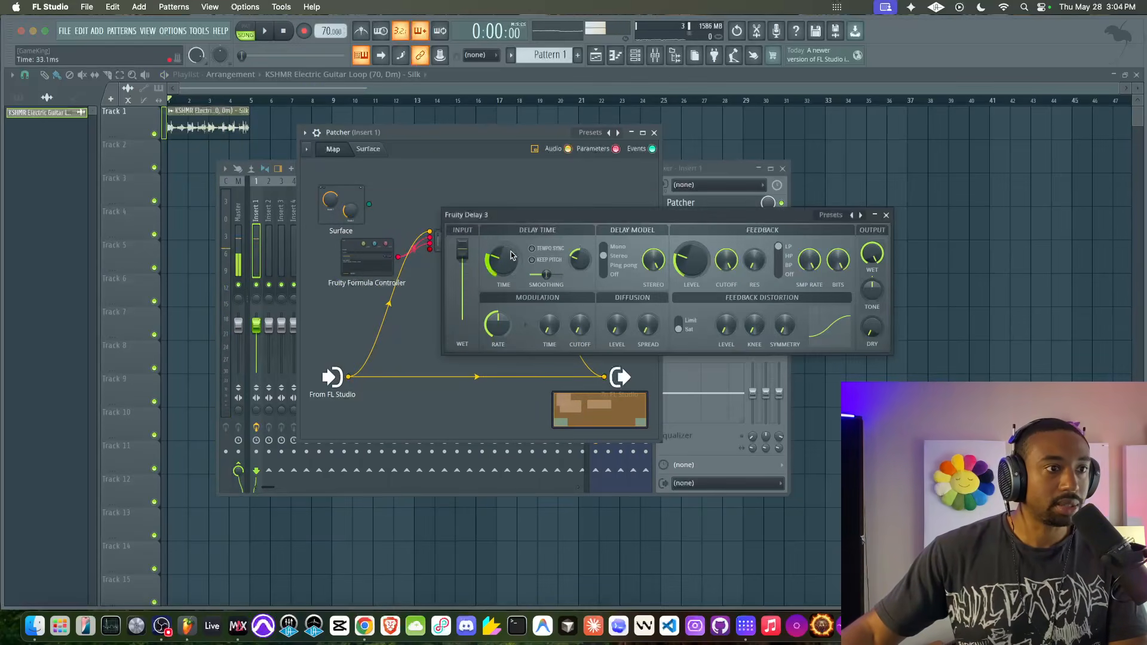
{"action": "key", "text": "space"}
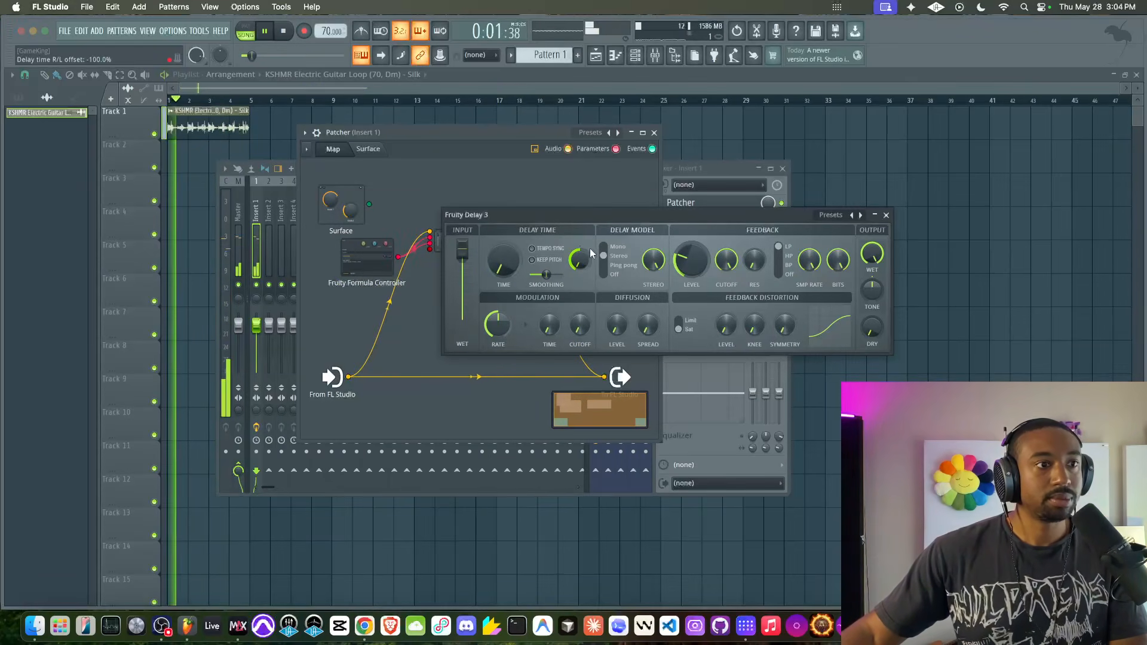
{"action": "left_click", "coordinate": [442, 246]}
{"action": "key", "text": "space"}
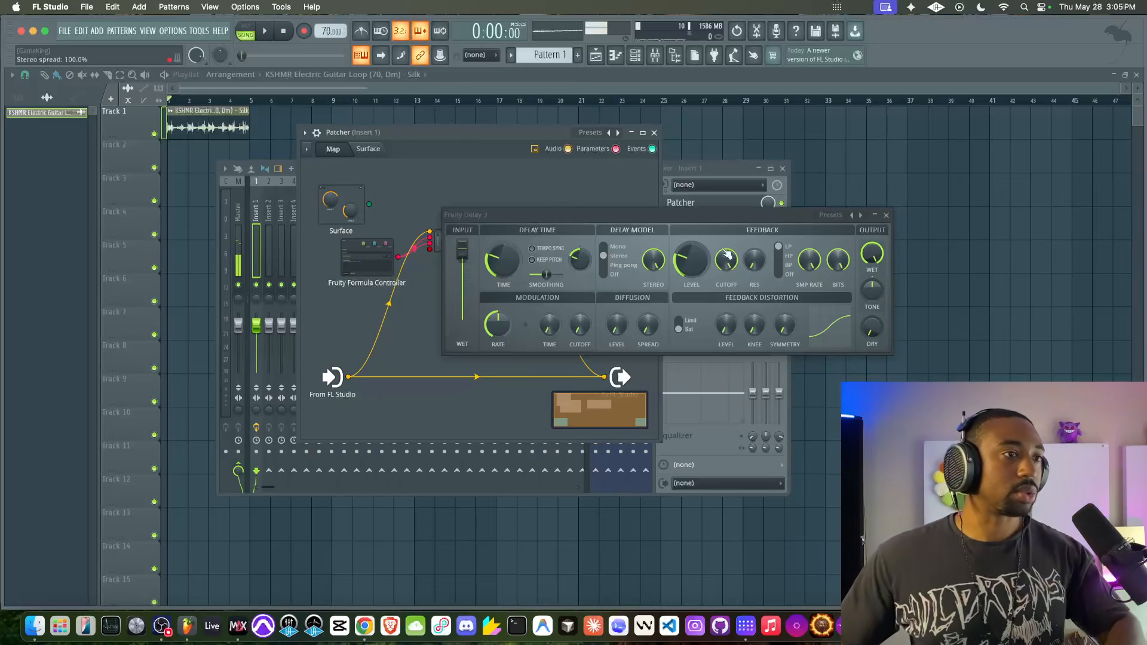
{"action": "left_click", "coordinate": [886, 216]}
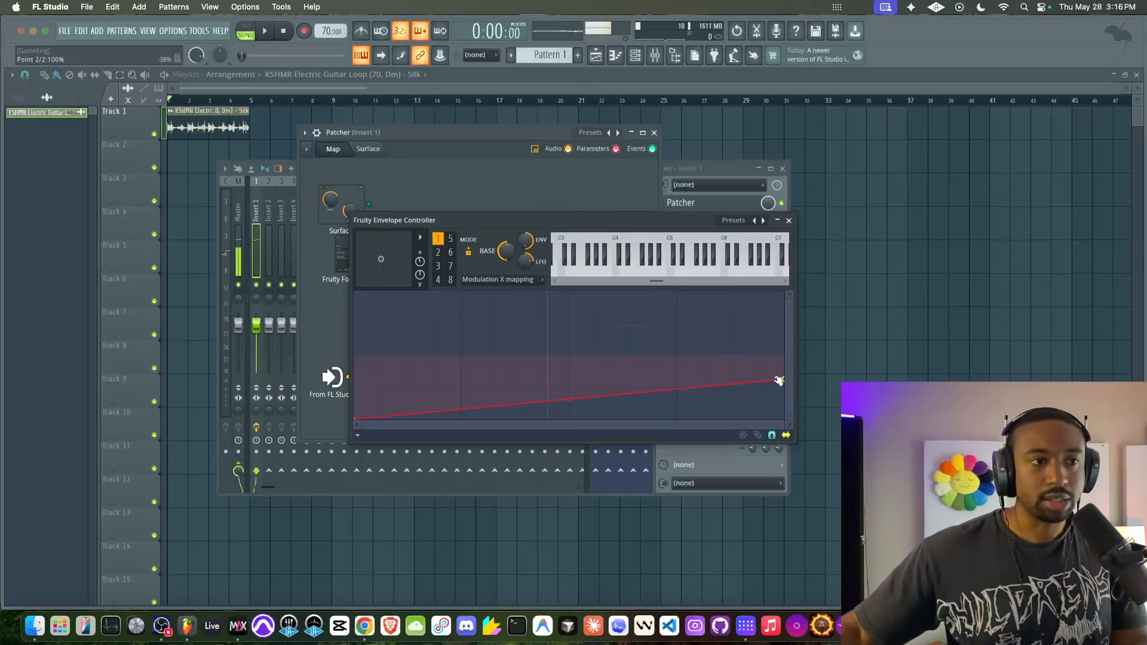
- Rearrange Fruity Formula Controller and Fruity Envelope Controller on the Patcher map, below Surface
{"action": "left_click_drag", "start_coordinate": [494, 220], "coordinate": [435, 242]}
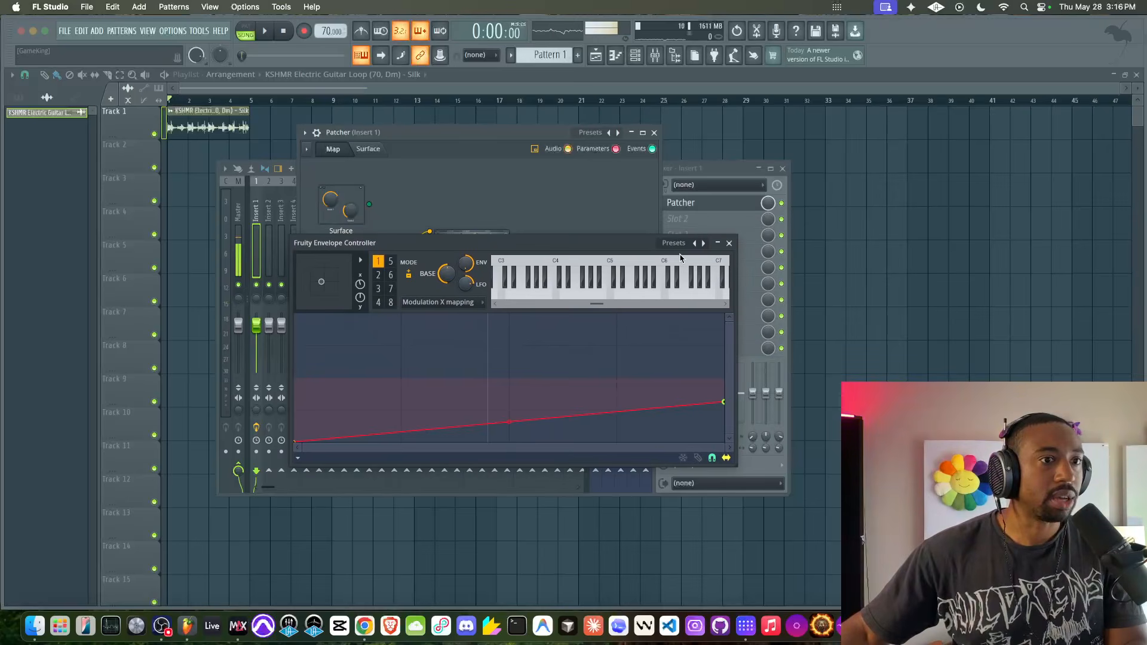
{"action": "left_click", "coordinate": [729, 244]}
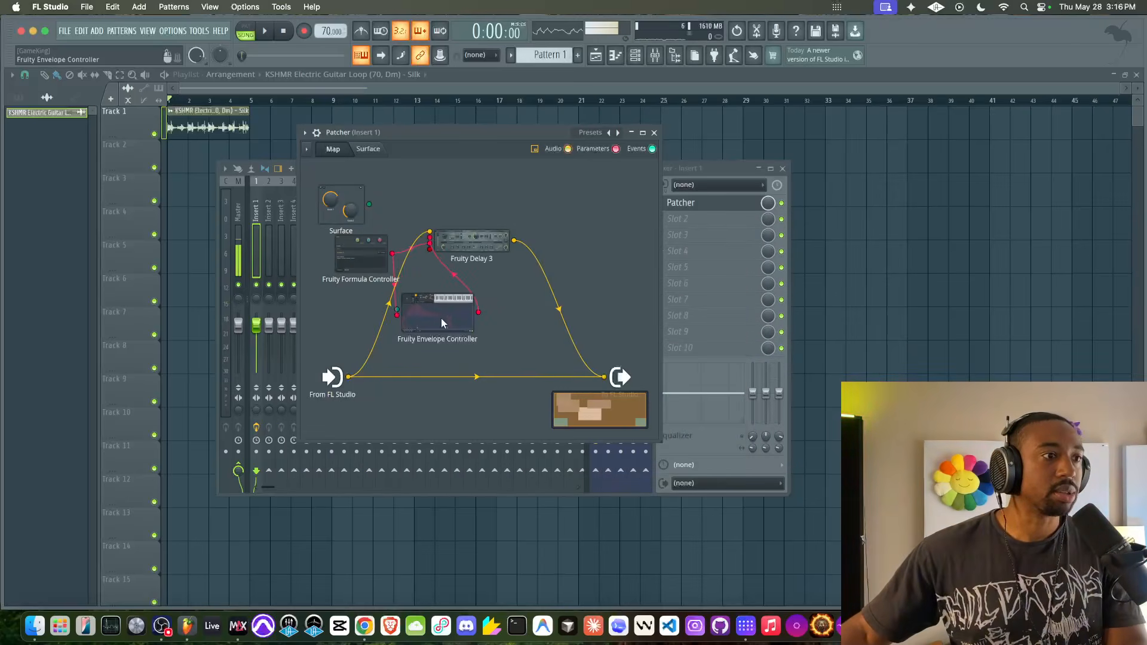
{"action": "left_click_drag", "start_coordinate": [367, 270], "coordinate": [352, 271]}
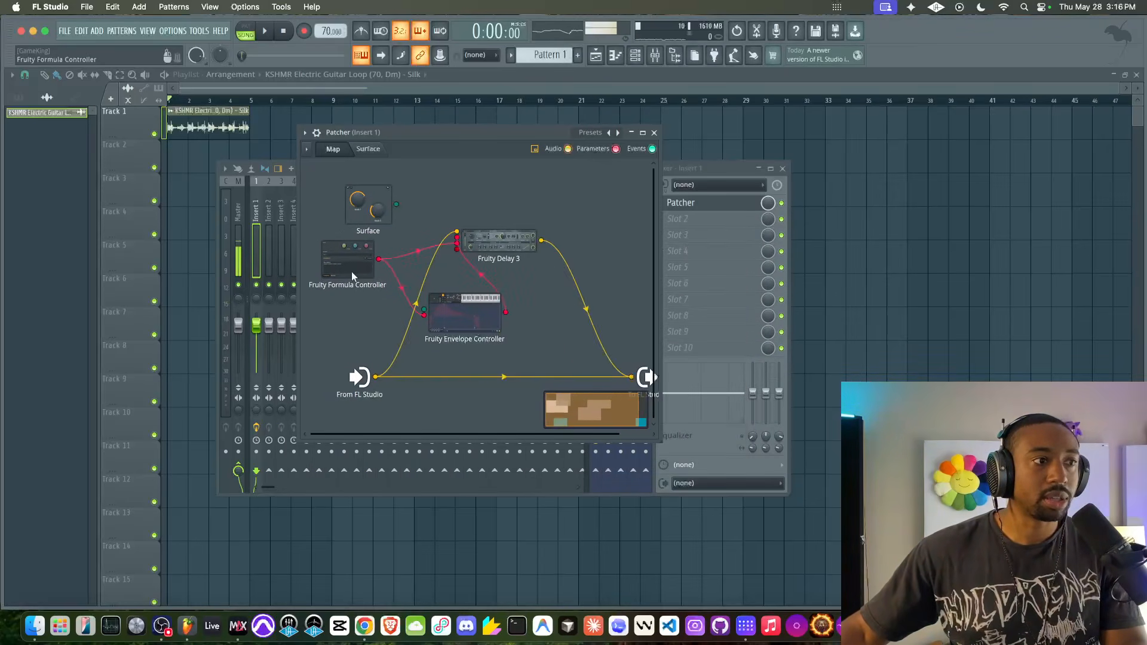
{"action": "double_click", "coordinate": [352, 273]}
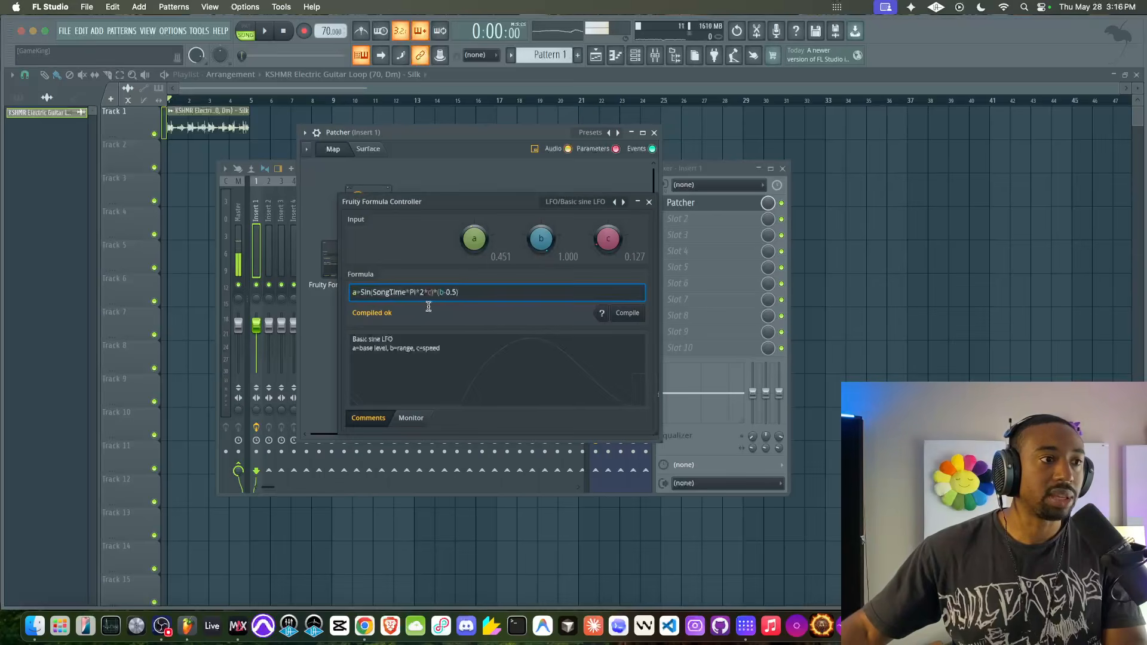
{"action": "left_click", "coordinate": [649, 201]}
{"action": "left_click_drag", "start_coordinate": [462, 312], "coordinate": [425, 305]}
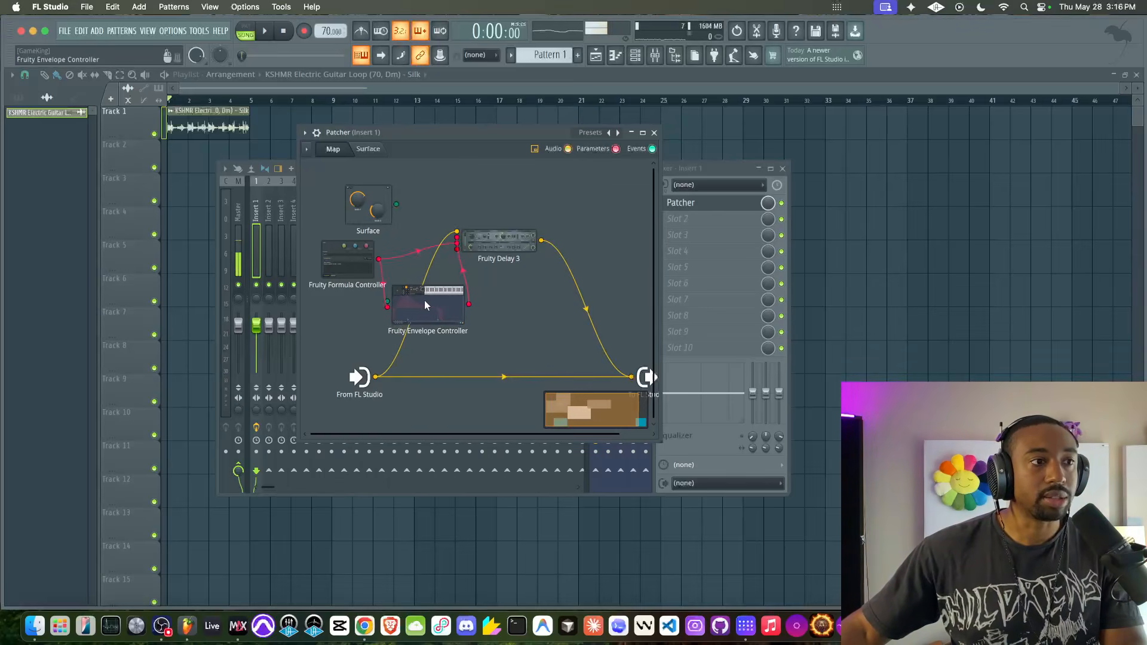
- Check Fruity Delay 3's modulated delay time and inspect Fruity Envelope Controller's Continuous output option and articulator parts
{"action": "double_click", "coordinate": [486, 243]}
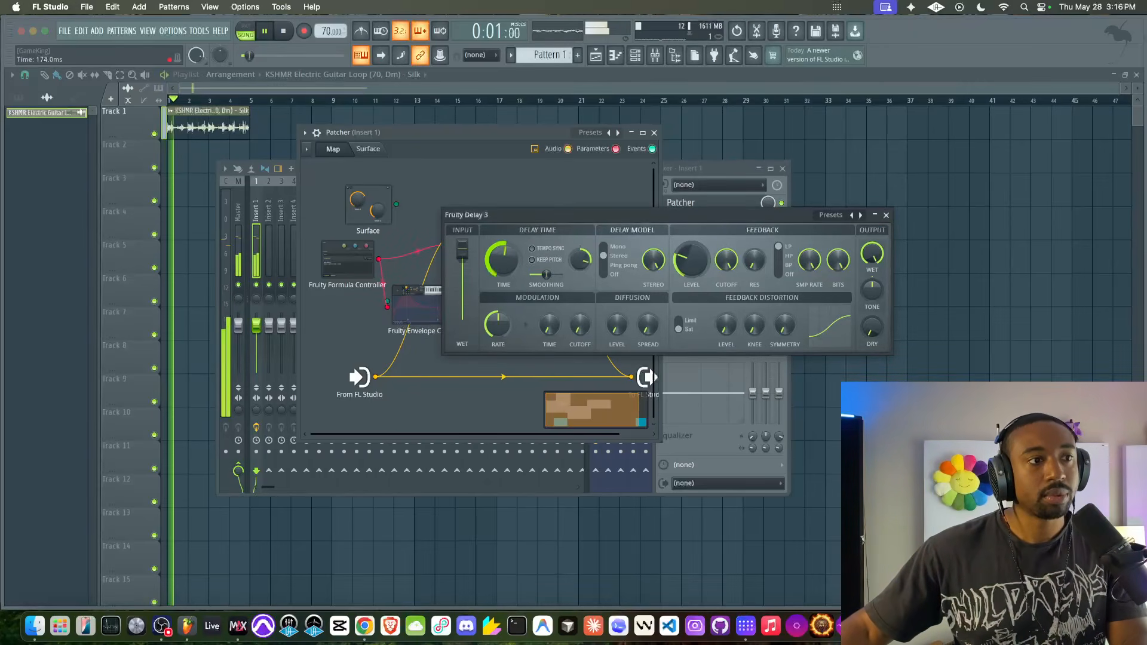
{"action": "left_click", "coordinate": [887, 215]}
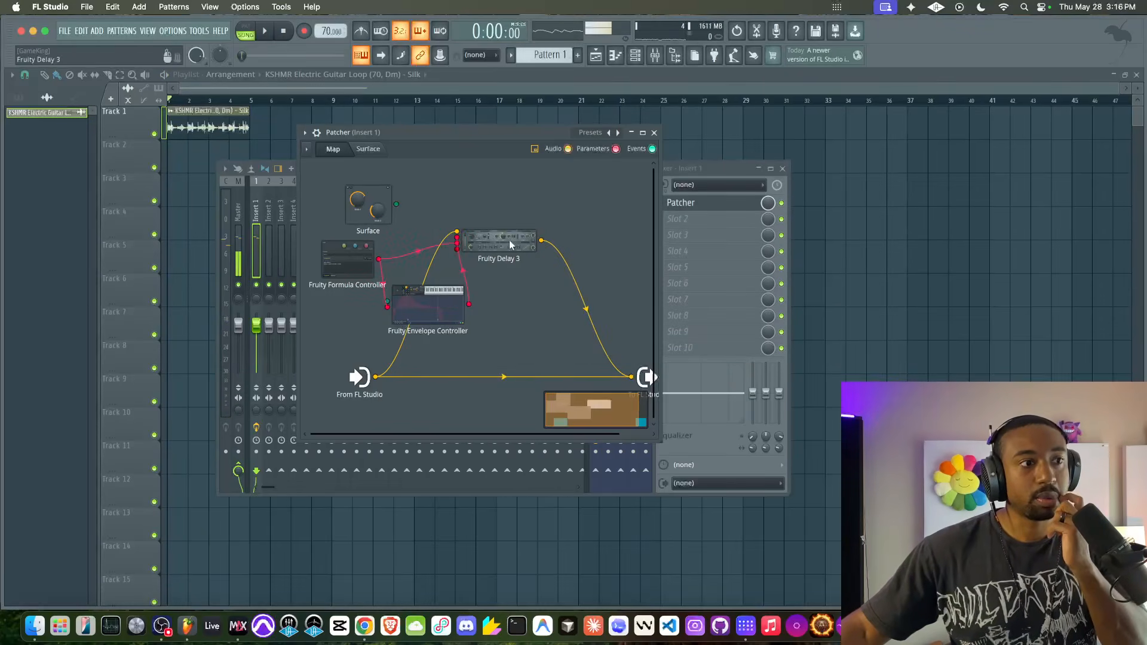
{"action": "double_click", "coordinate": [426, 306]}
{"action": "left_click", "coordinate": [360, 260]}
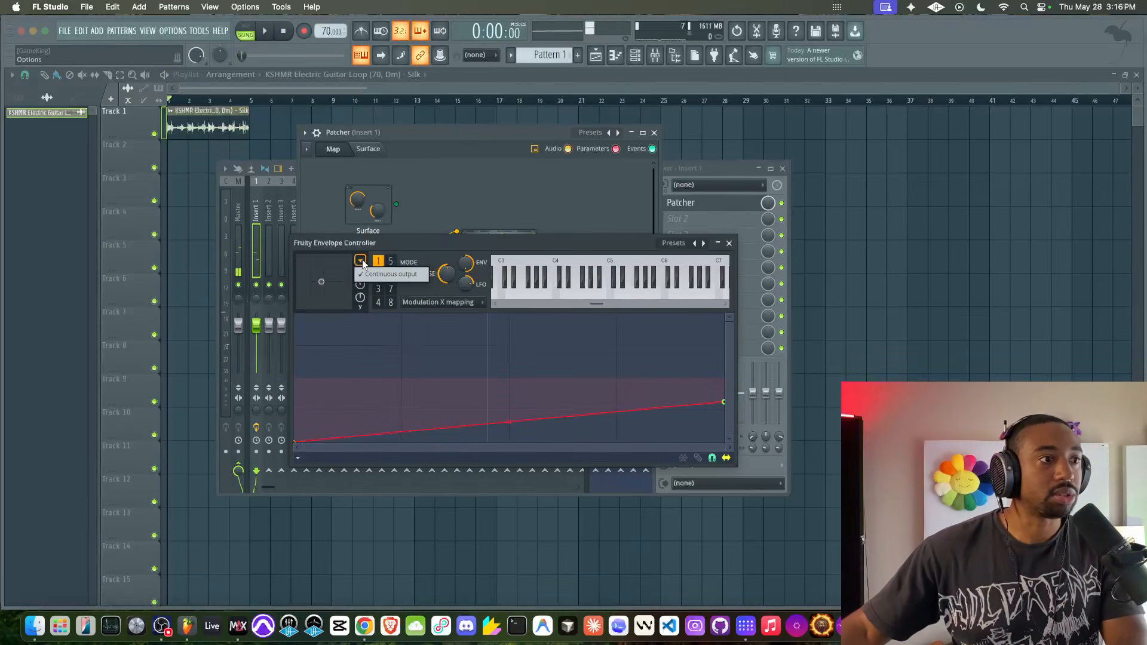
{"action": "left_click", "coordinate": [425, 301]}
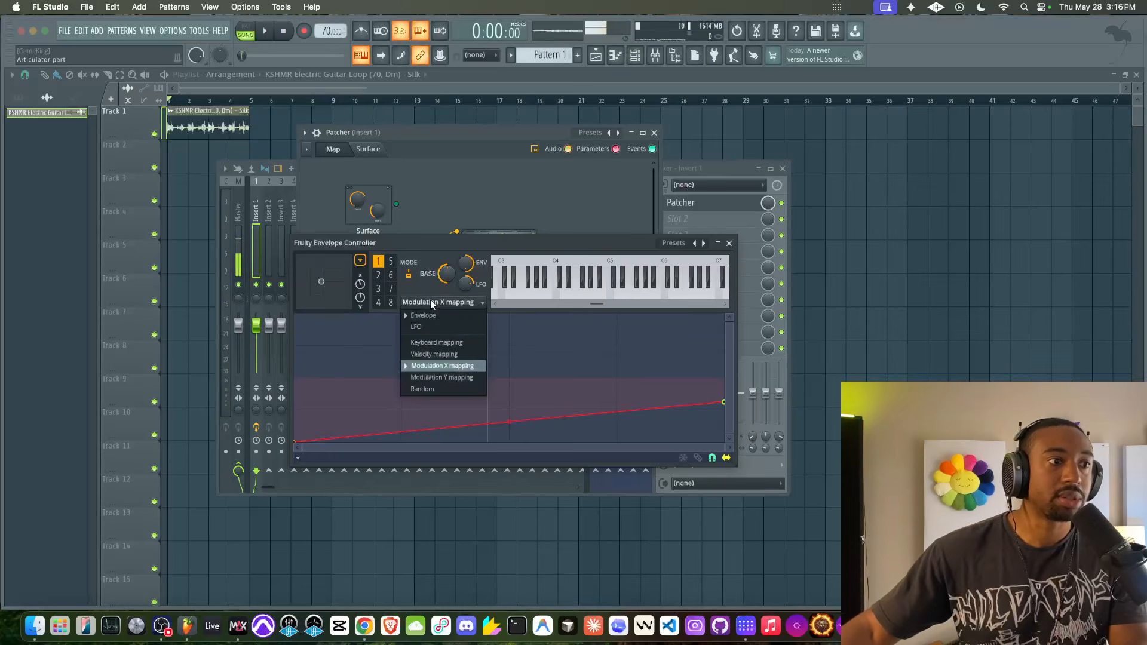
{"action": "left_click", "coordinate": [419, 245]}
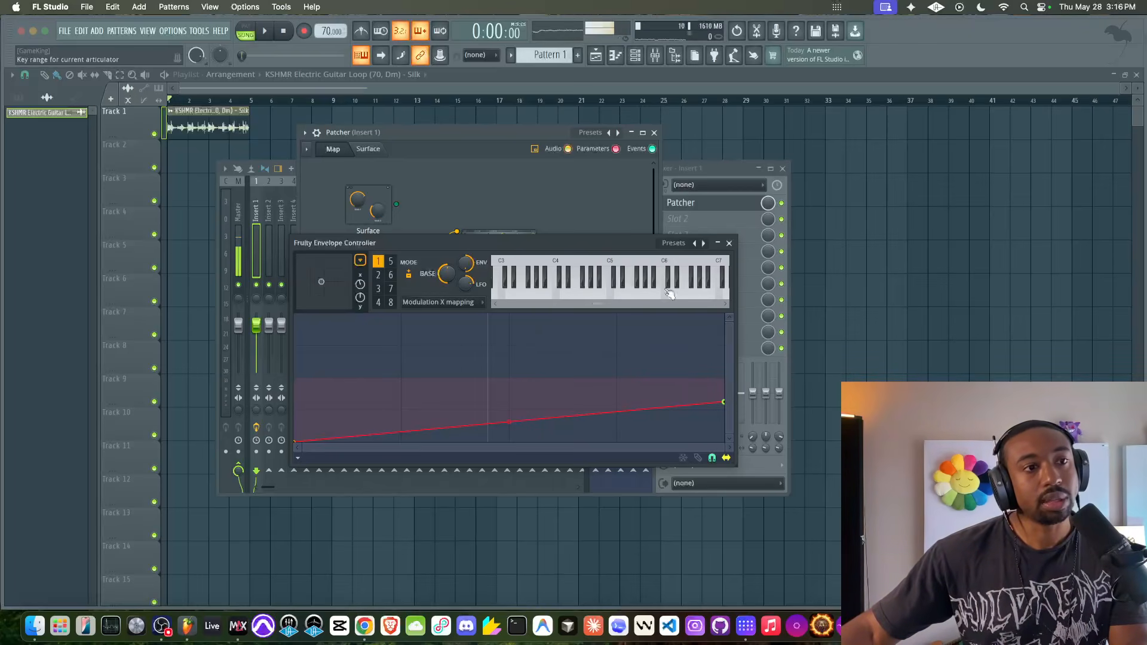
{"action": "left_click", "coordinate": [729, 244]}
- Inspect which controller outputs are active on Fruity Formula Controller
{"action": "right_click", "coordinate": [355, 261]}
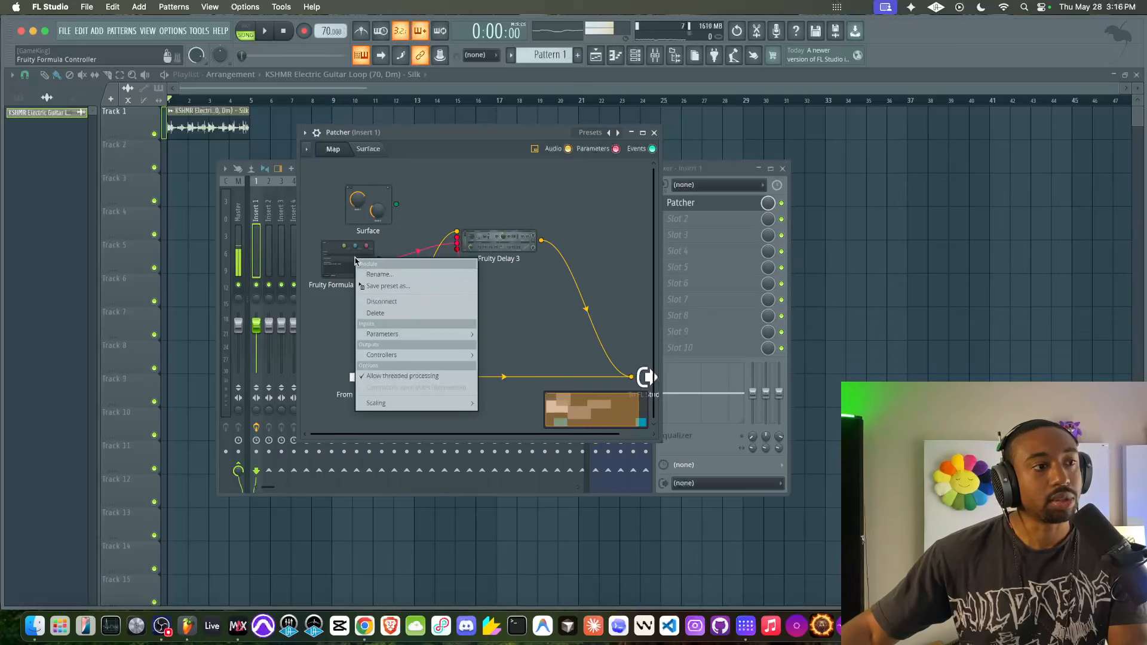
{"action": "mouse_move", "coordinate": [388, 355]}
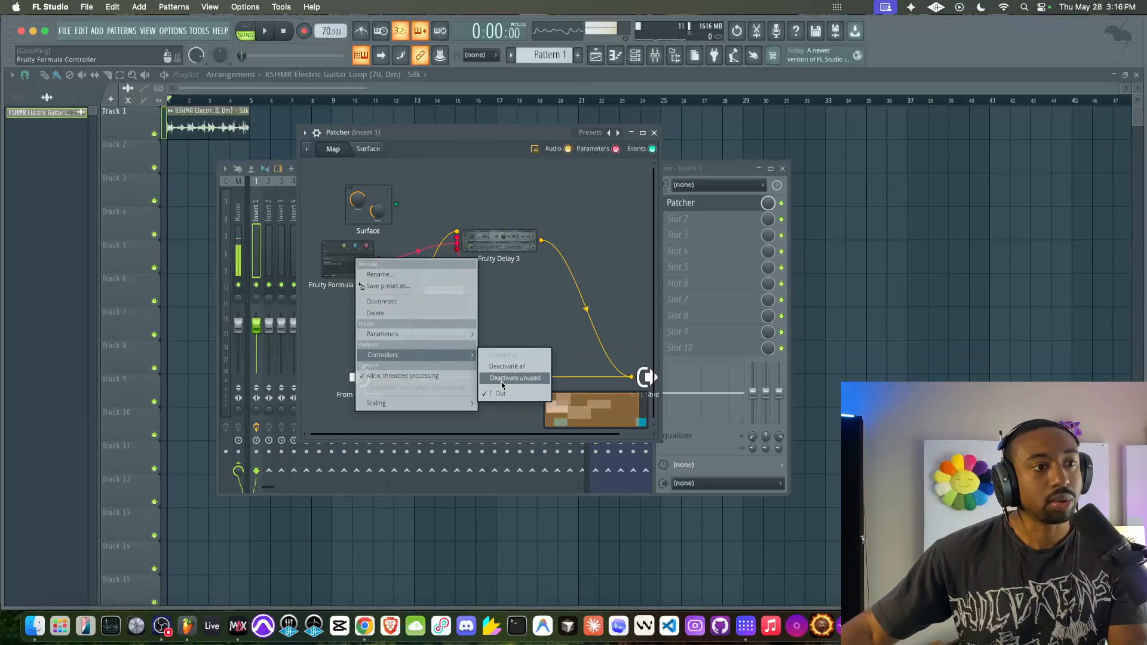
{"action": "left_click", "coordinate": [502, 378]}
{"action": "right_click", "coordinate": [347, 258]}
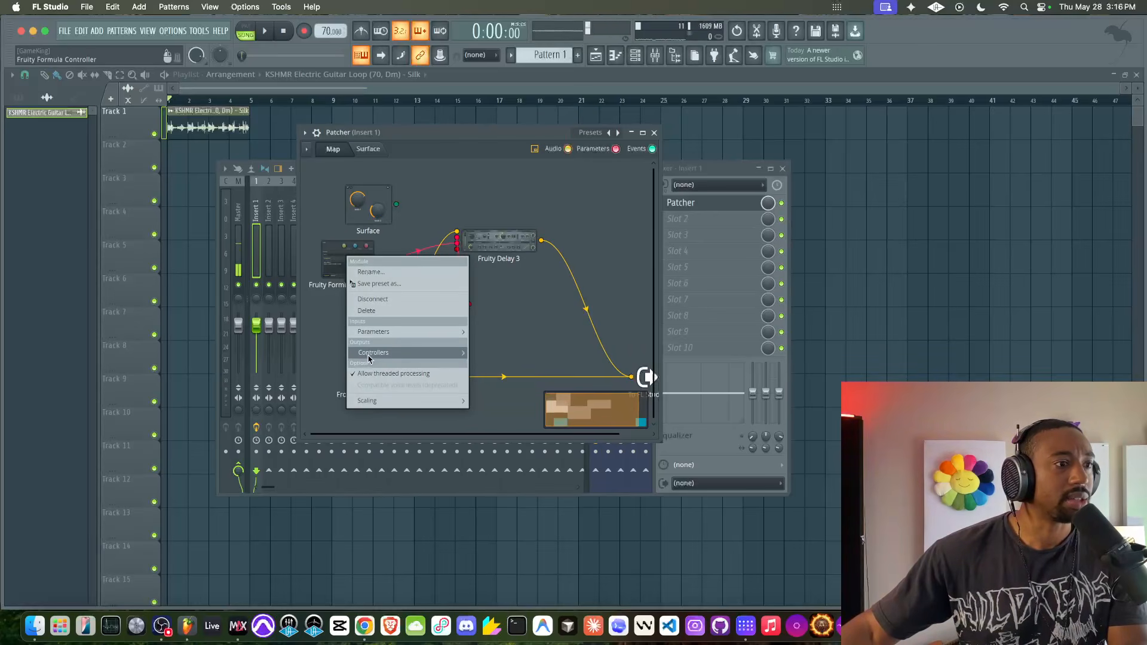
{"action": "mouse_move", "coordinate": [370, 356]}
{"action": "left_click", "coordinate": [321, 338]}
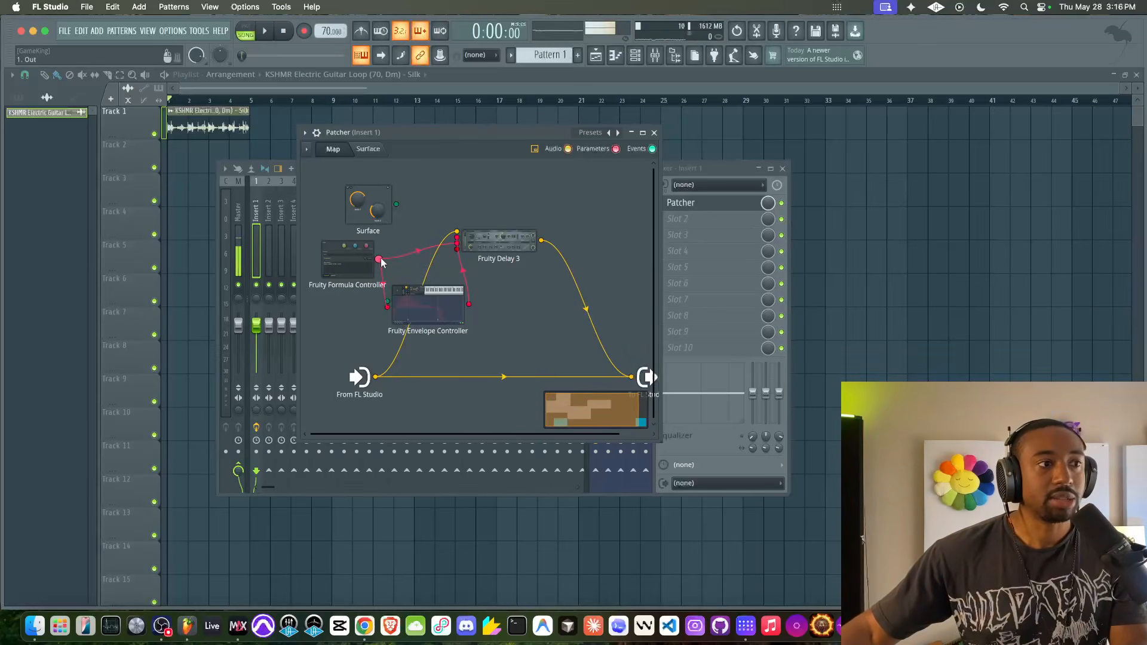
- Link Fruity Formula Controller's output to Fruity Envelope Controller's Global modulation X input
{"action": "left_click_drag", "start_coordinate": [387, 307], "coordinate": [423, 311]}
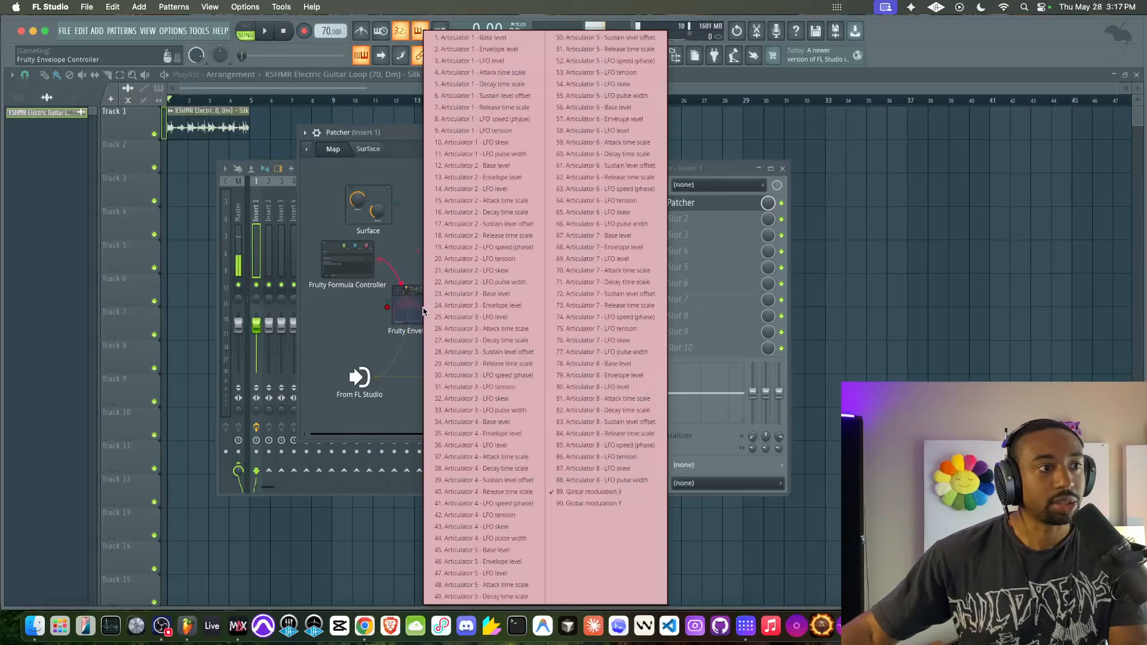
{"action": "left_click", "coordinate": [577, 498]}
{"action": "left_click_drag", "start_coordinate": [379, 259], "coordinate": [425, 290]}
{"action": "left_click", "coordinate": [591, 490]}
- Lower the end point of Fruity Envelope Controller's Modulation X mapping curve to -62% and reposition the controller on the map
{"action": "double_click", "coordinate": [426, 290]}
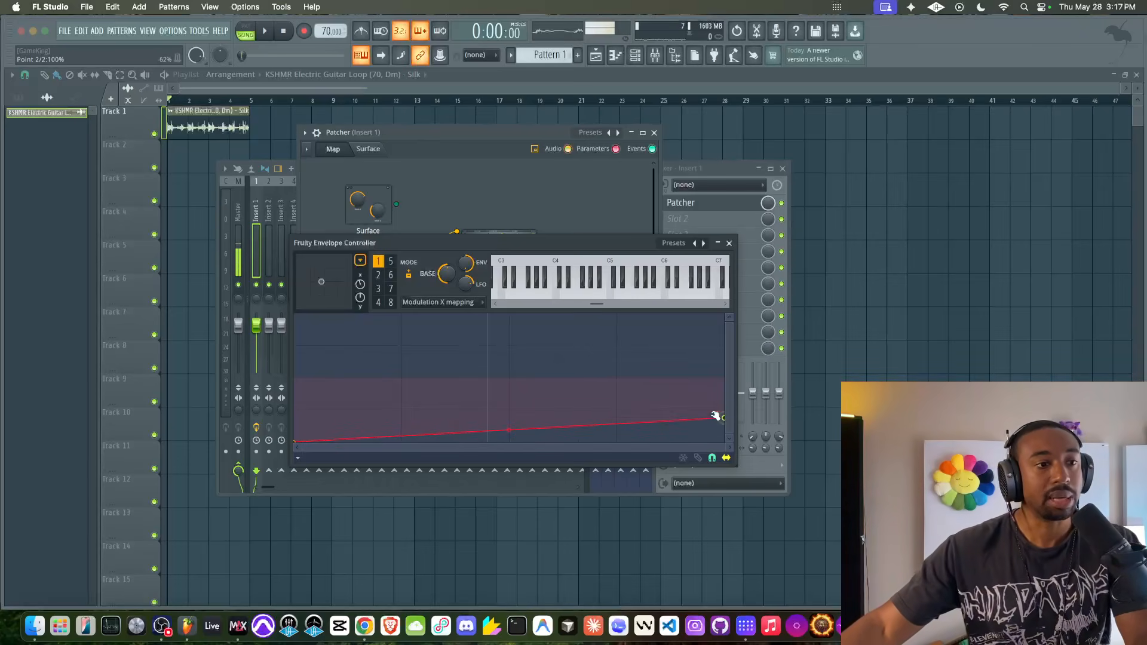
{"action": "left_click", "coordinate": [729, 244]}
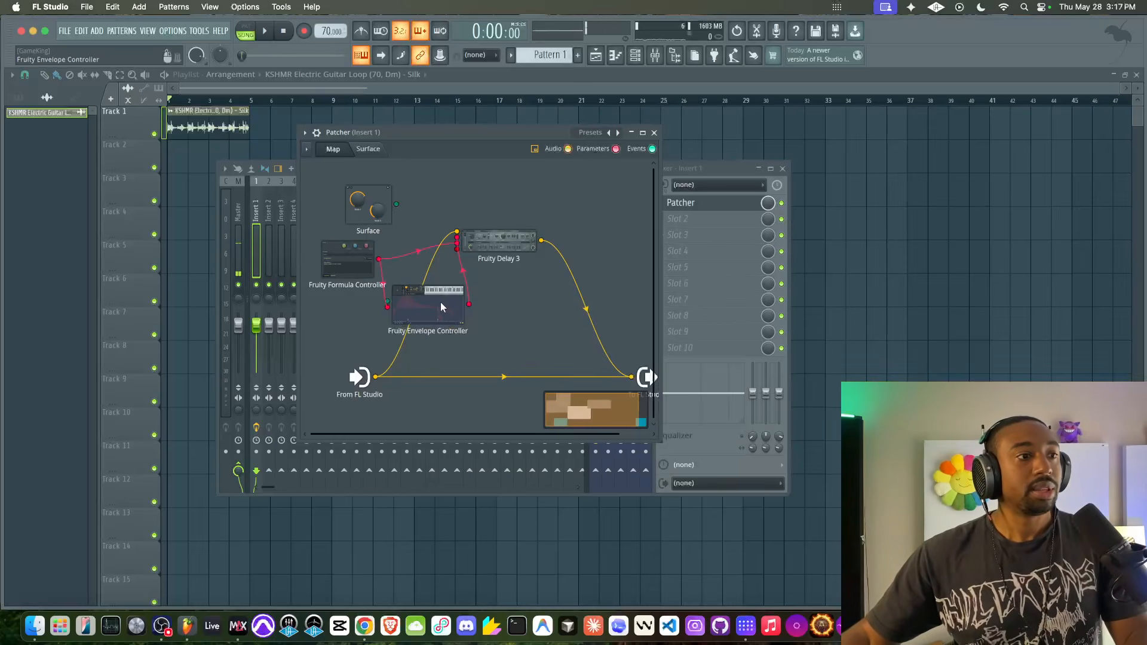
{"action": "left_click_drag", "start_coordinate": [441, 303], "coordinate": [437, 304]}
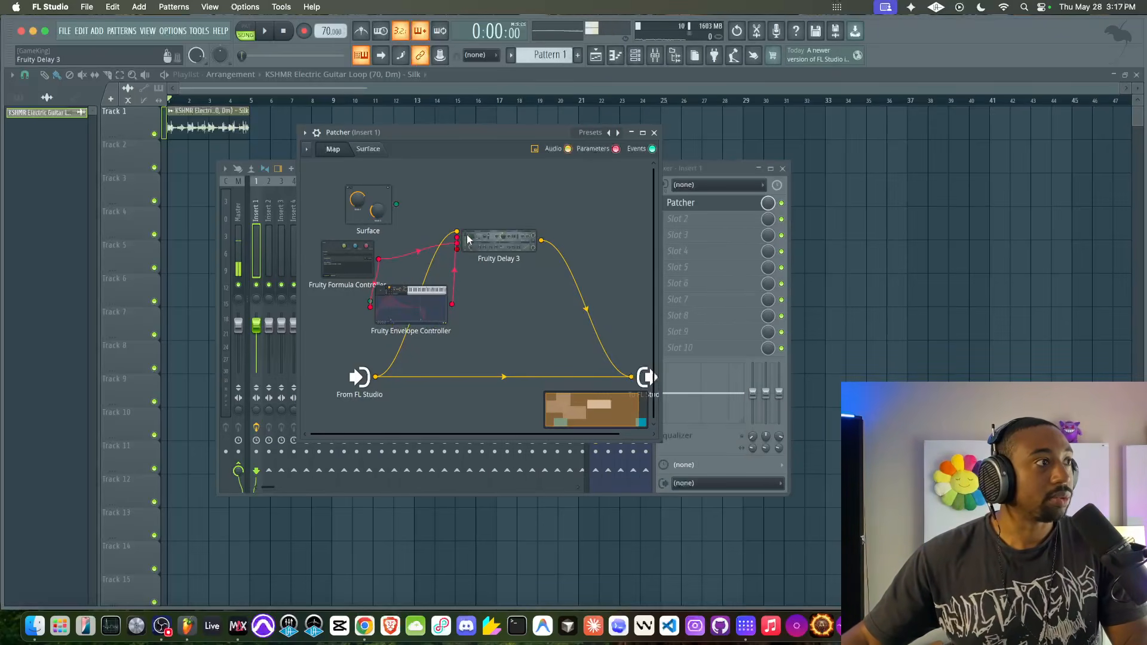
- Examine the reduced delay time range in Fruity Delay 3 and the Modulation X movement in Fruity Envelope Controller during playback
{"action": "double_click", "coordinate": [485, 238]}
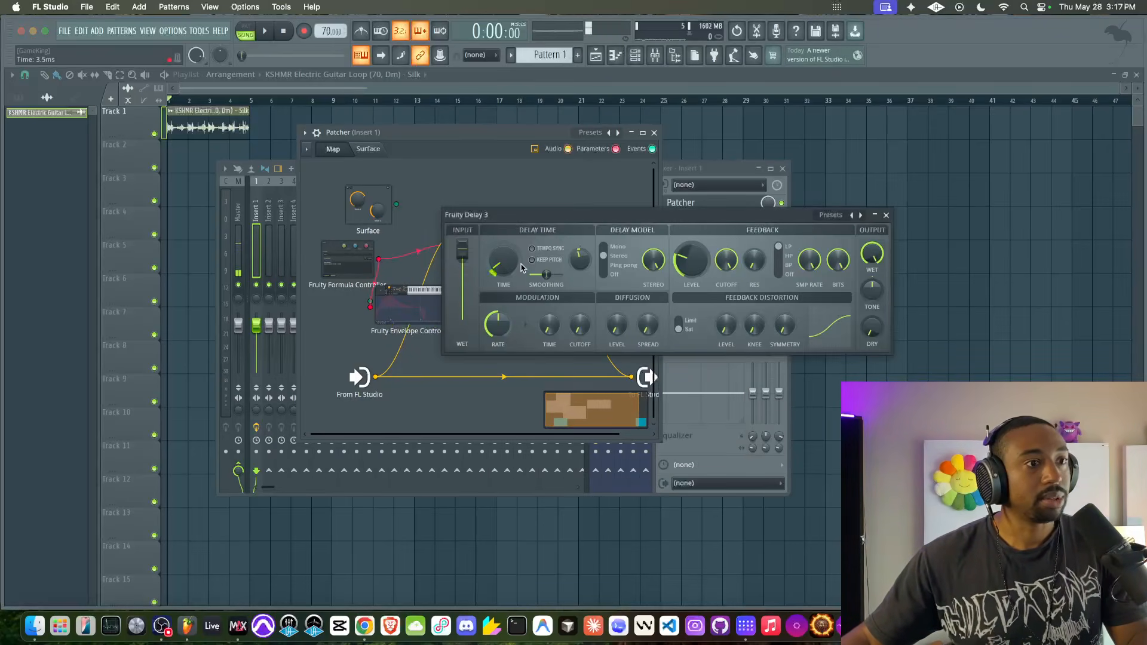
{"action": "left_click", "coordinate": [886, 215]}
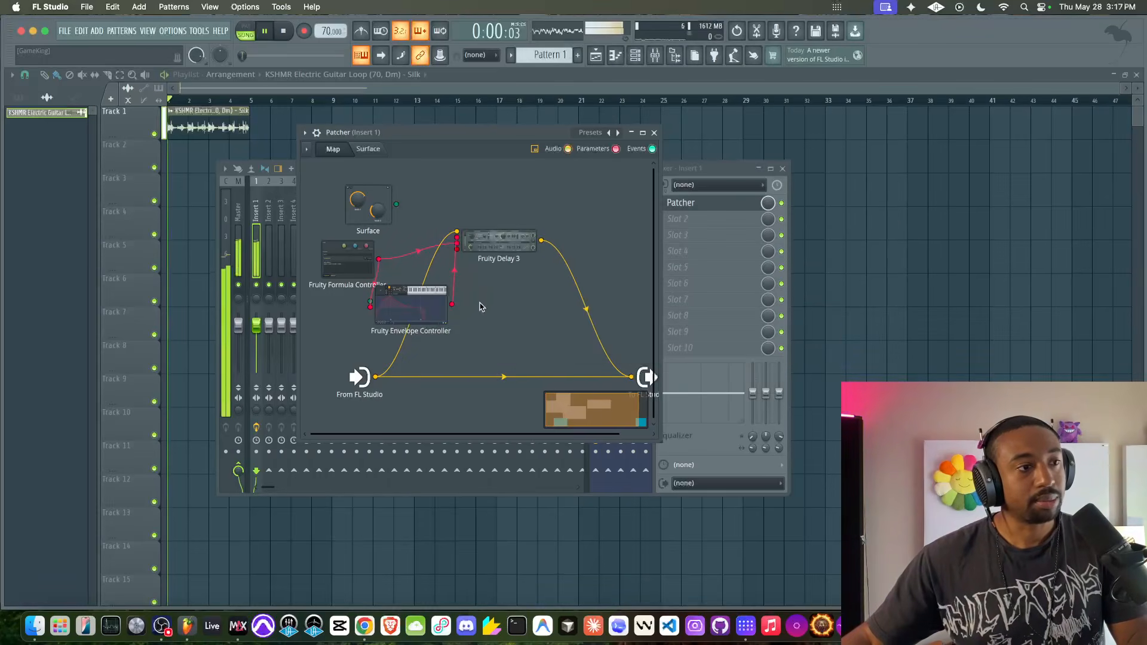
{"action": "key", "text": "space"}
{"action": "double_click", "coordinate": [427, 301]}
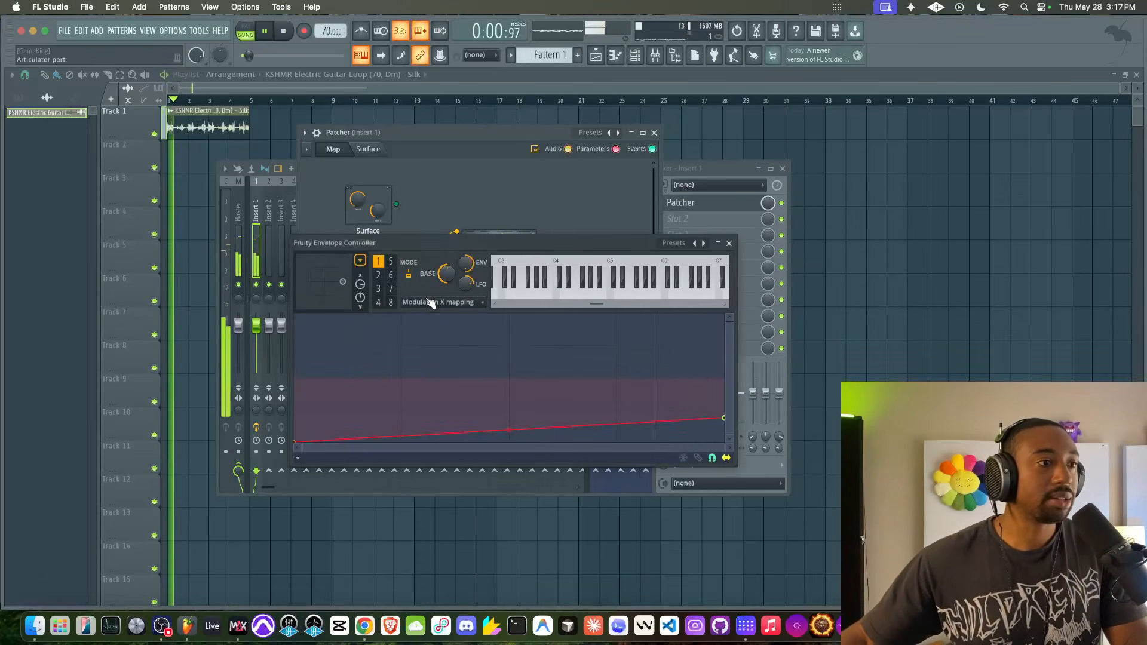
{"action": "left_click", "coordinate": [729, 243]}
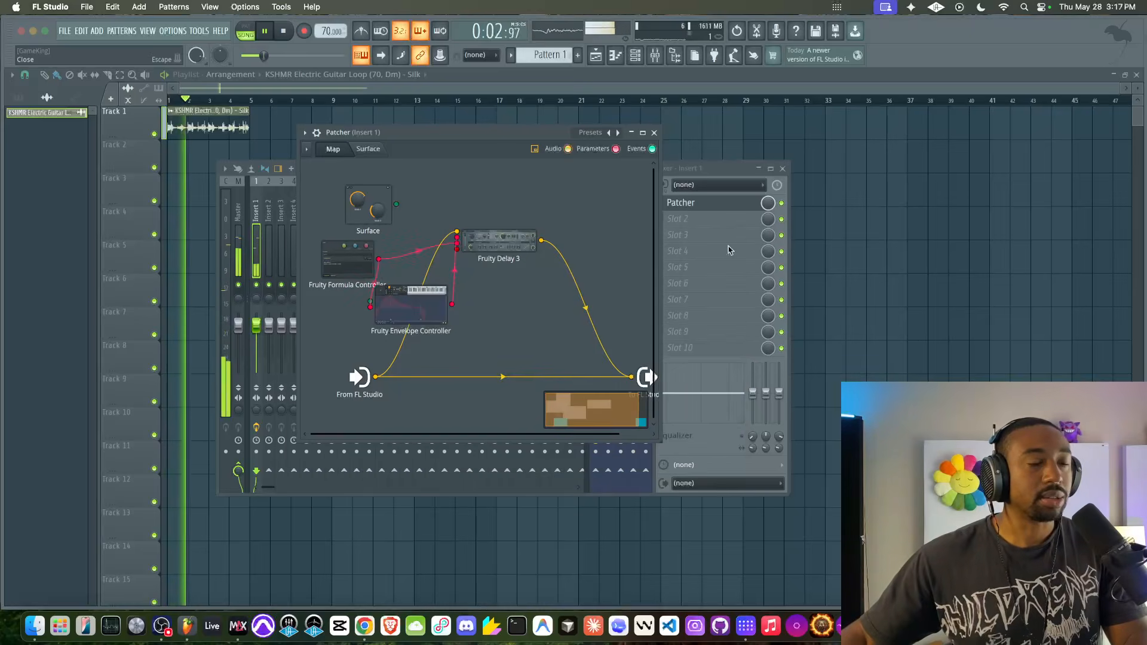
- Move Fruity Envelope Controller and Fruity Delay 3 farther from the Formula Controller on the map while auditioning the loop
{"action": "left_click_drag", "start_coordinate": [422, 295], "coordinate": [471, 284]}
{"action": "key", "text": "space"}
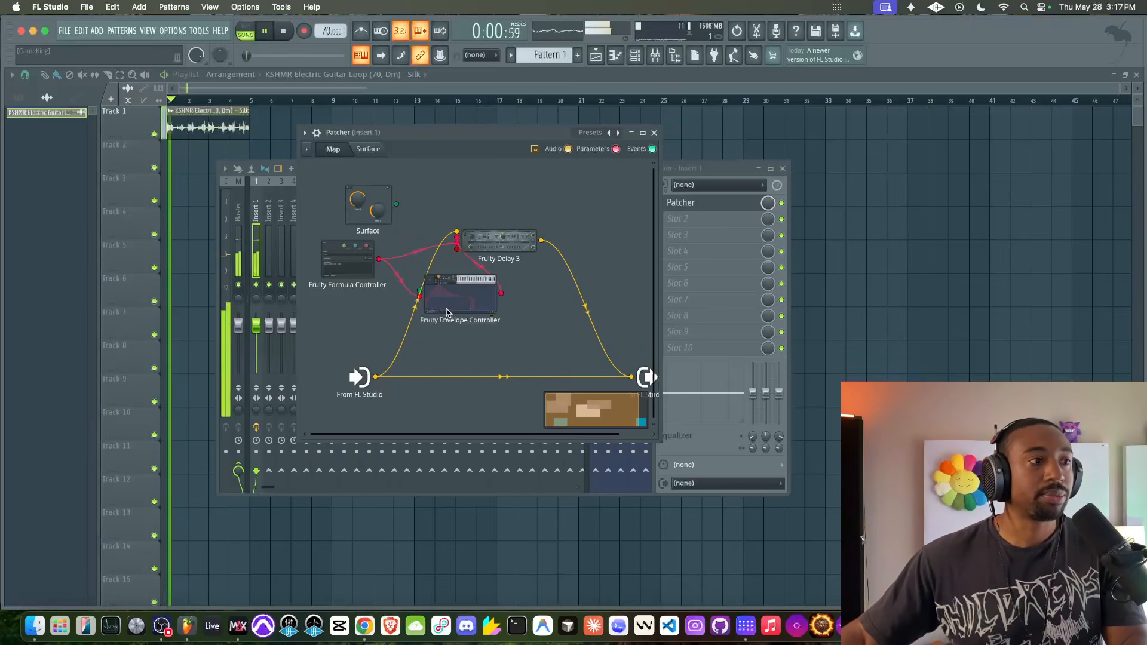
{"action": "left_click_drag", "start_coordinate": [460, 245], "coordinate": [506, 236]}
- Insert a second Fruity Delay 3 ahead of the existing delay's main audio input on the map
{"action": "right_click", "coordinate": [507, 236]}
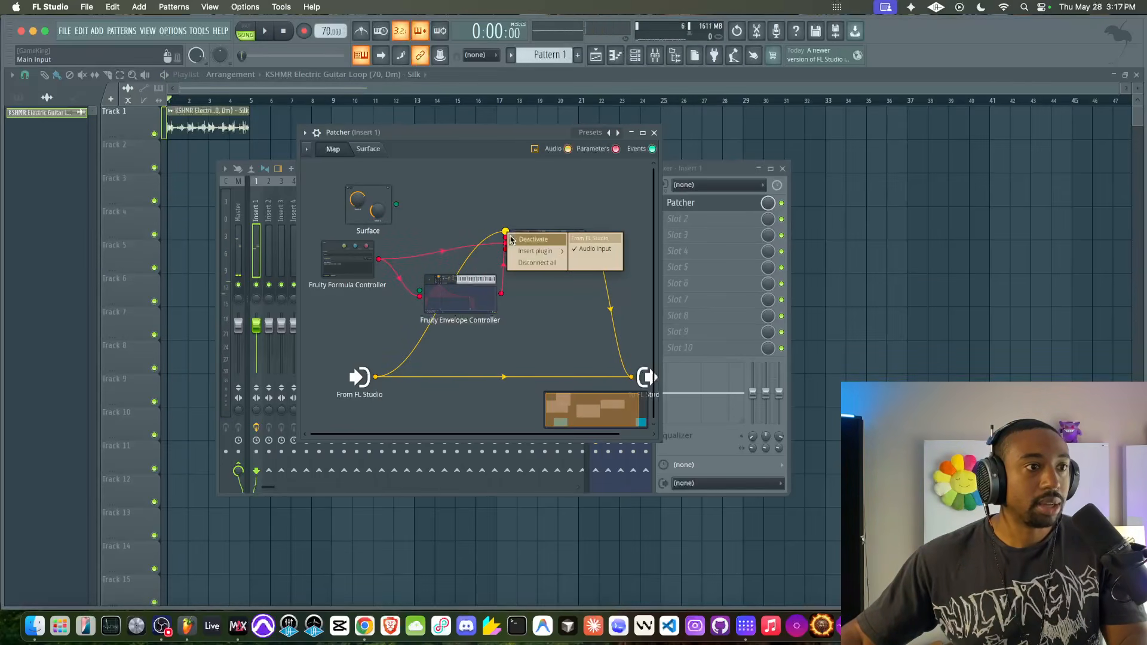
{"action": "mouse_move", "coordinate": [527, 250]}
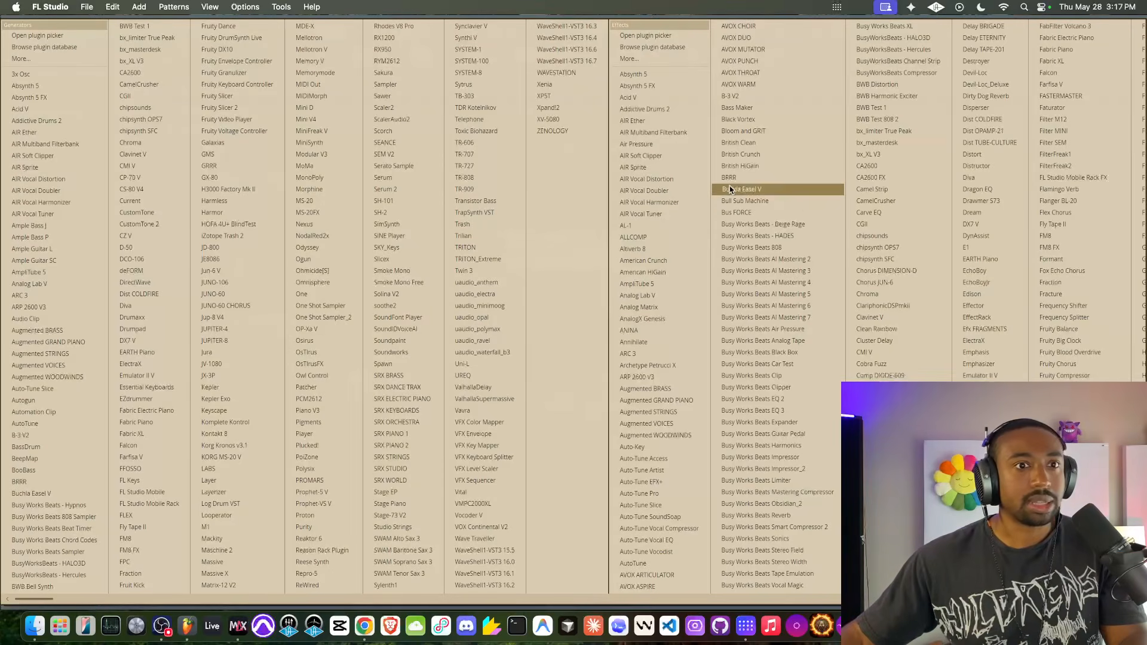
{"action": "scroll", "coordinate": [901, 224], "scroll_direction": "right", "scroll_amount": 5}
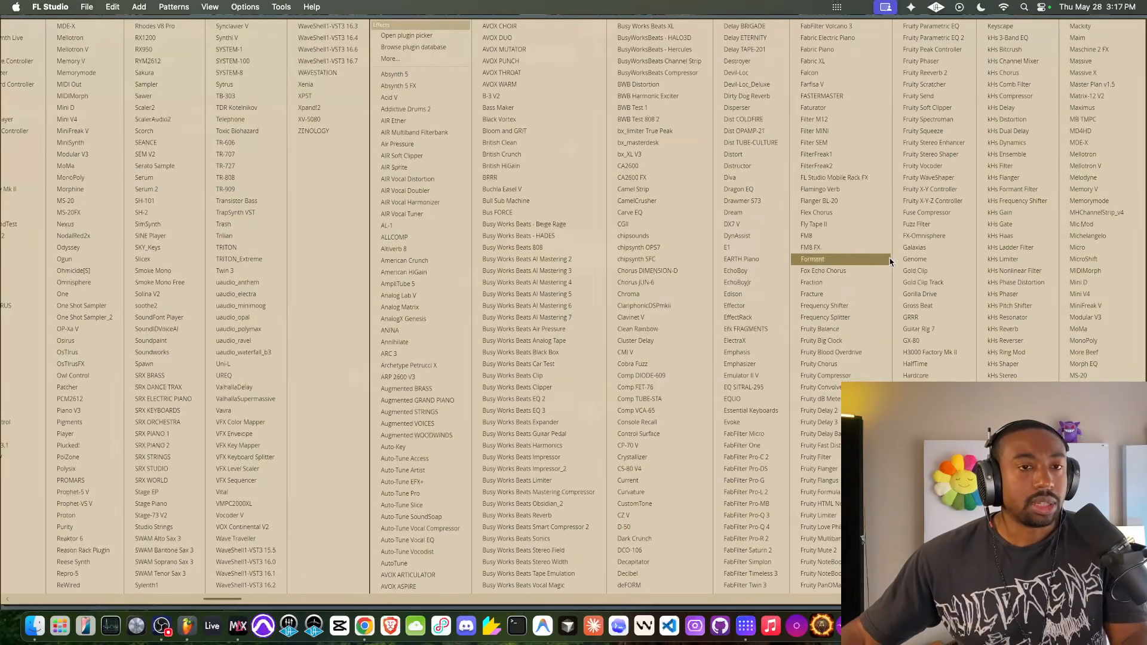
{"action": "left_click", "coordinate": [834, 422]}
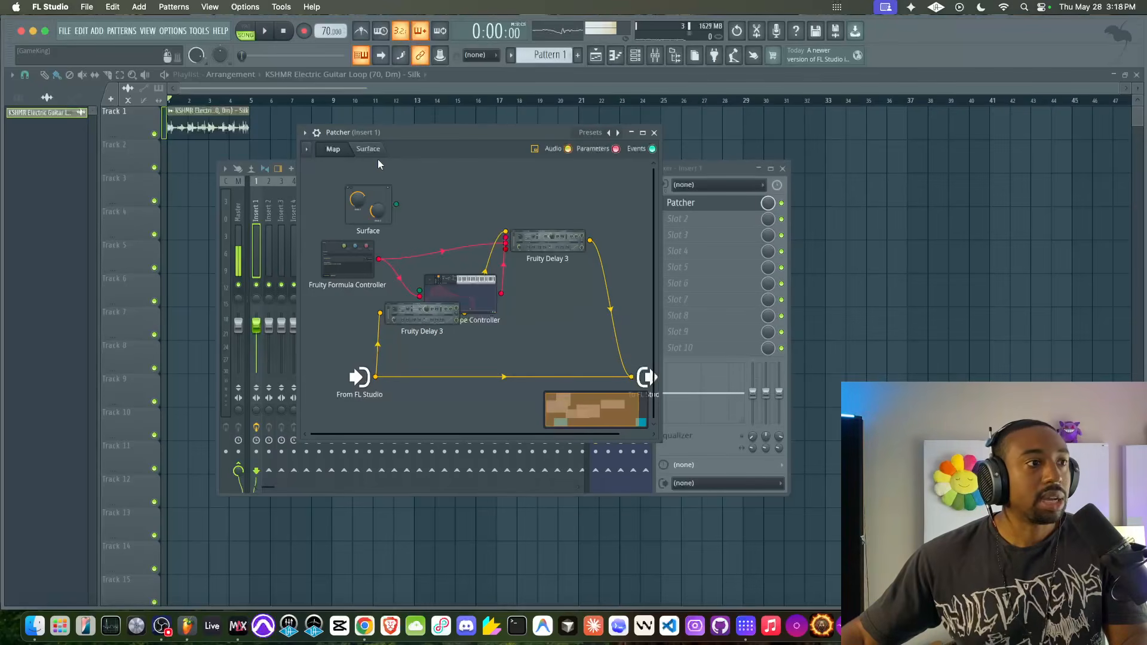
- Raise the new Fruity Delay 3's delay time to about 85 ms while auditioning the loop
{"action": "double_click", "coordinate": [434, 319]}
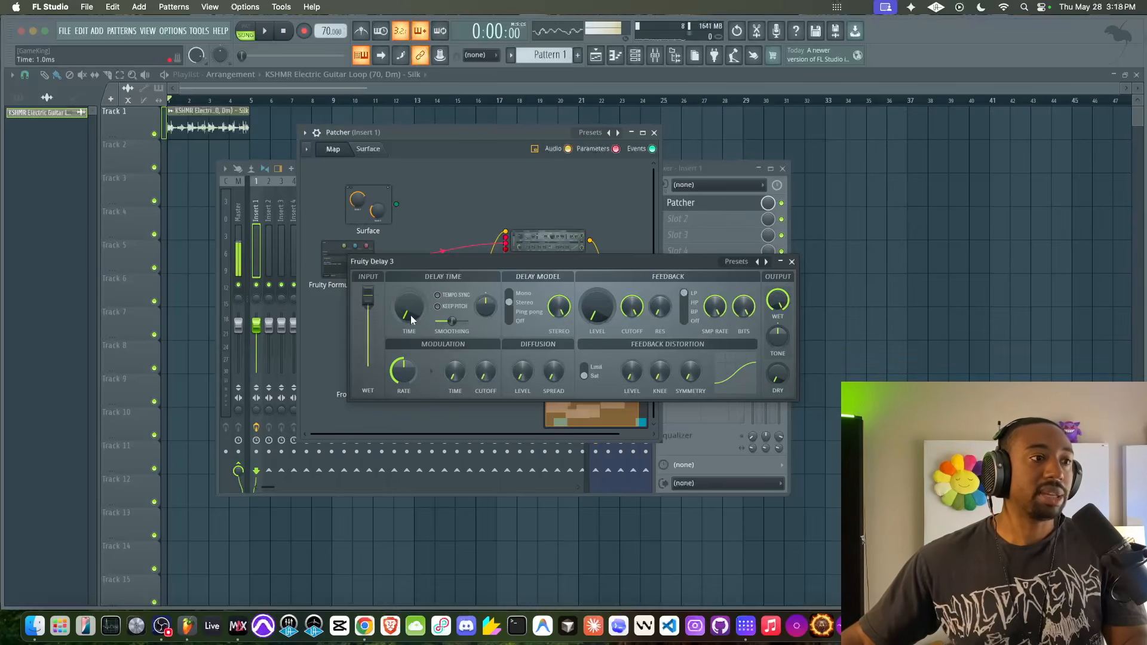
{"action": "left_click_drag", "start_coordinate": [409, 313], "coordinate": [410, 311]}
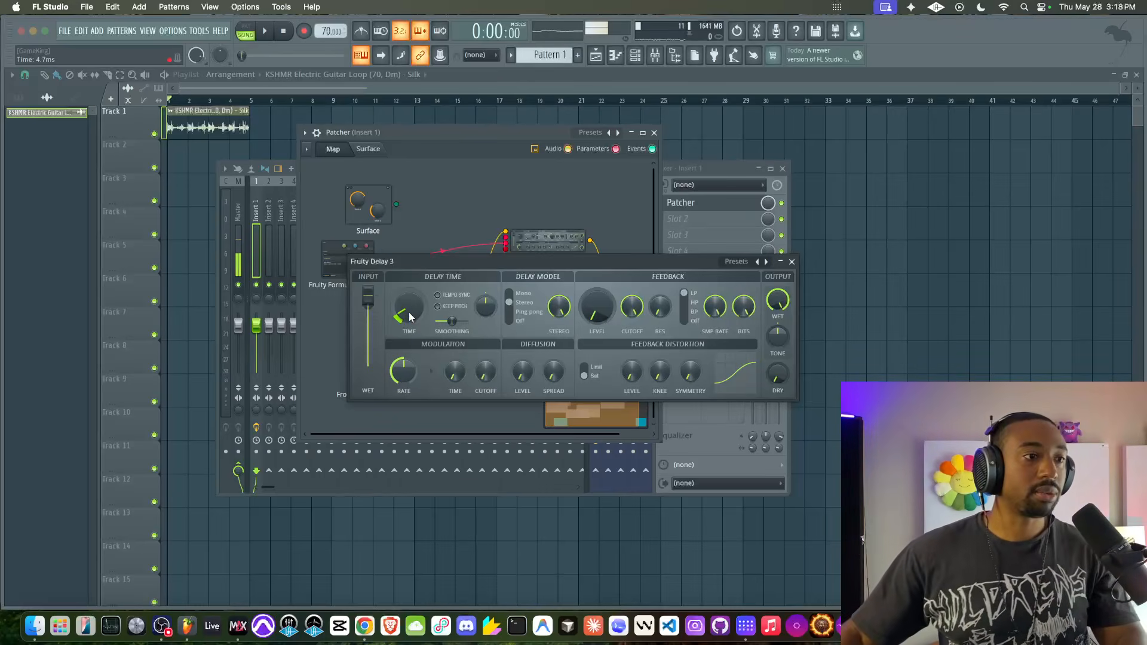
{"action": "key", "text": "space"}
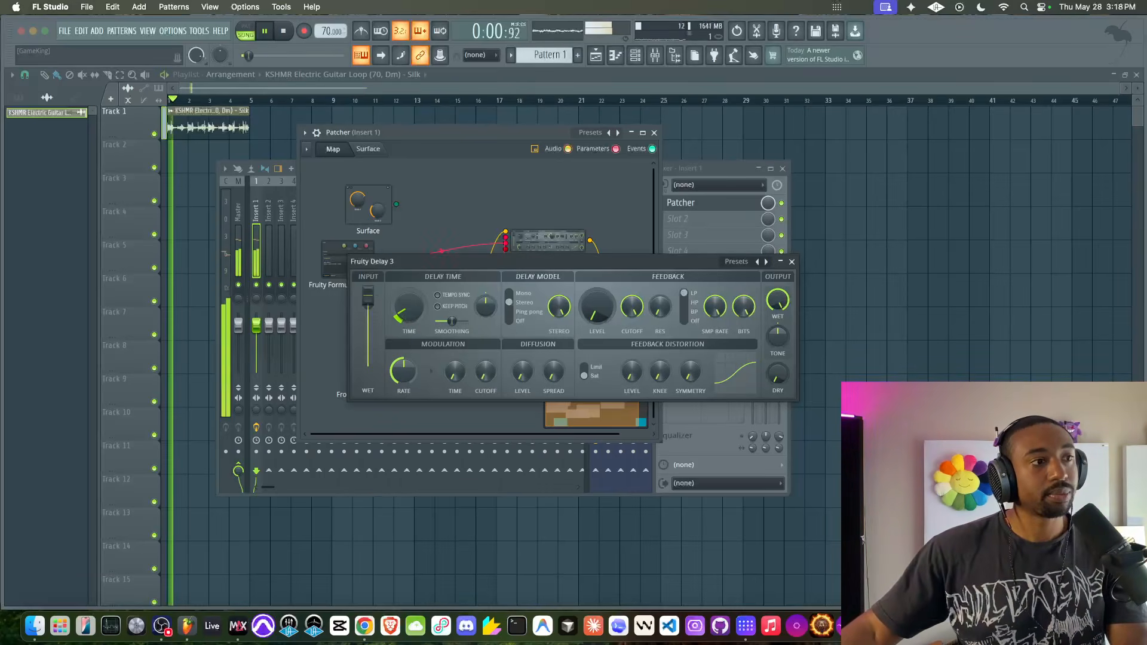
{"action": "left_click_drag", "start_coordinate": [399, 315], "coordinate": [410, 305]}
{"action": "key", "text": "space"}
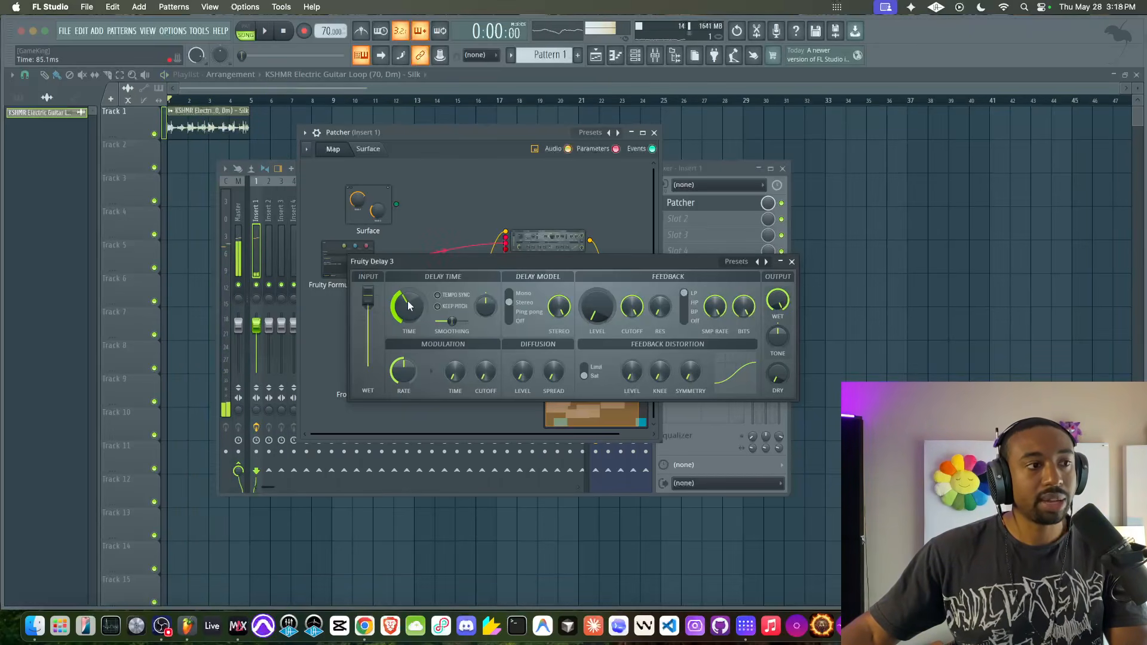
- Expose the new delay's Time parameter as a Patcher input and shift its module slightly on the map
{"action": "right_click", "coordinate": [418, 308]}
{"action": "left_click", "coordinate": [443, 330]}
{"action": "left_click", "coordinate": [792, 262]}
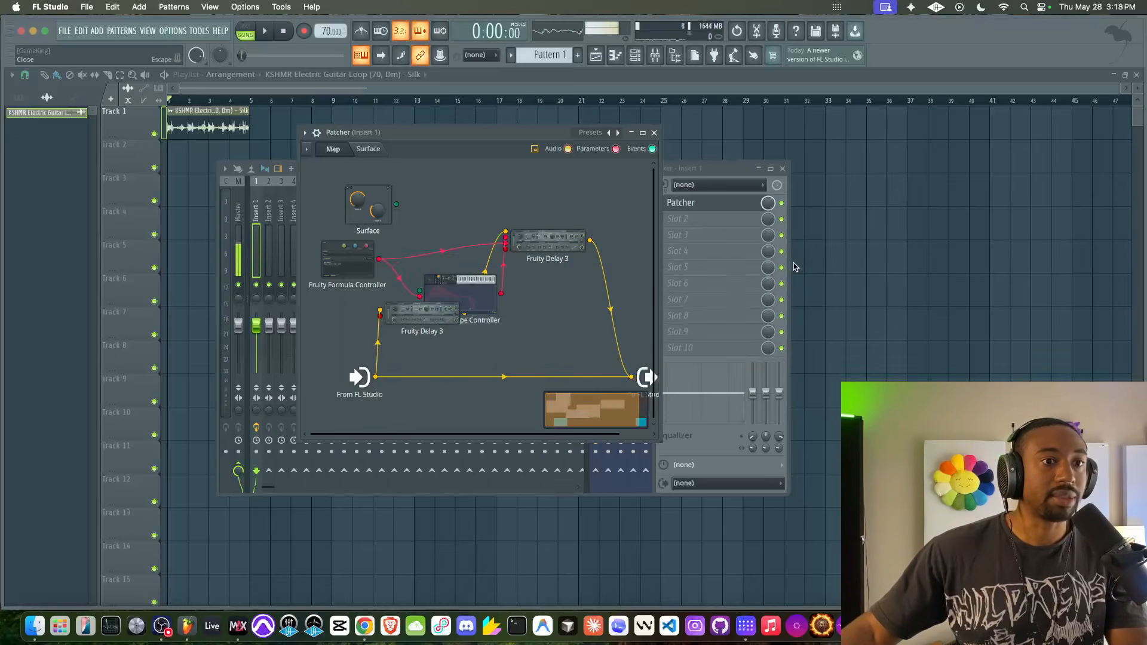
{"action": "left_click_drag", "start_coordinate": [422, 312], "coordinate": [433, 315]}
- Add a knob control to the Patcher Surface and enlarge it
{"action": "left_click", "coordinate": [370, 153]}
{"action": "left_click", "coordinate": [370, 153]}
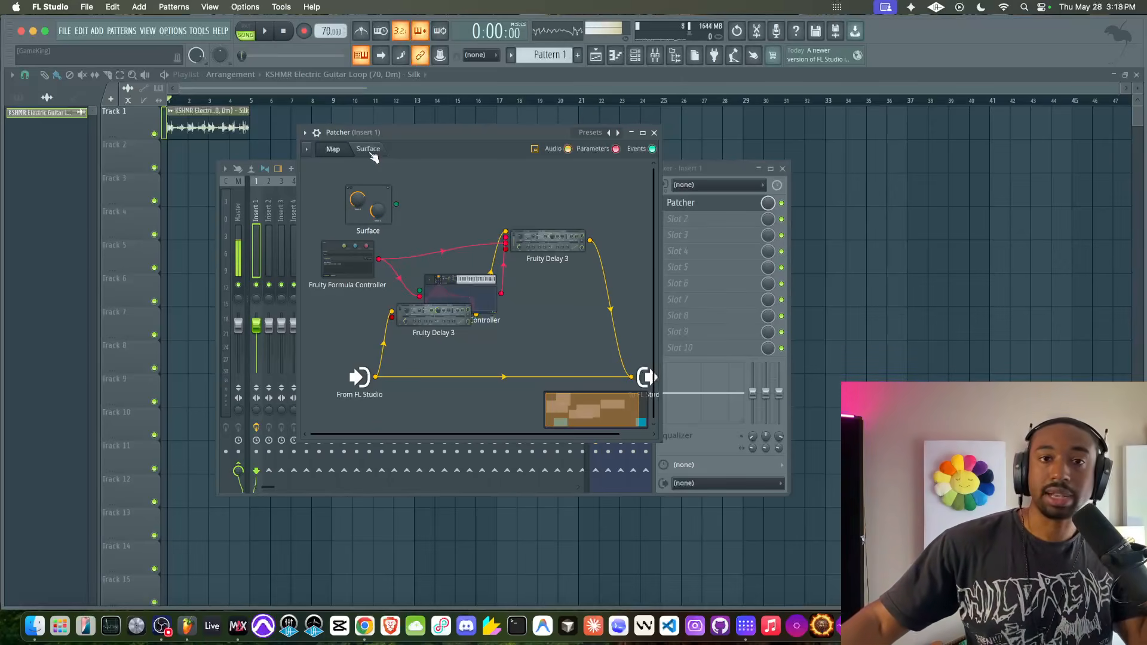
{"action": "left_click", "coordinate": [372, 154]}
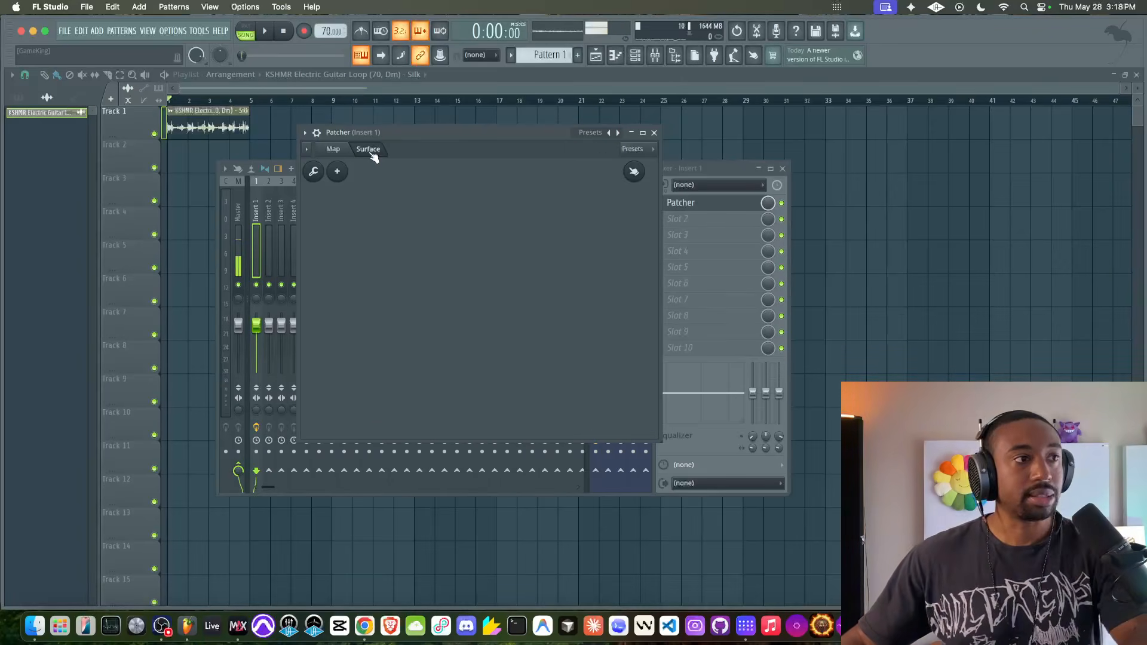
{"action": "right_click", "coordinate": [354, 213]}
{"action": "mouse_move", "coordinate": [378, 312]}
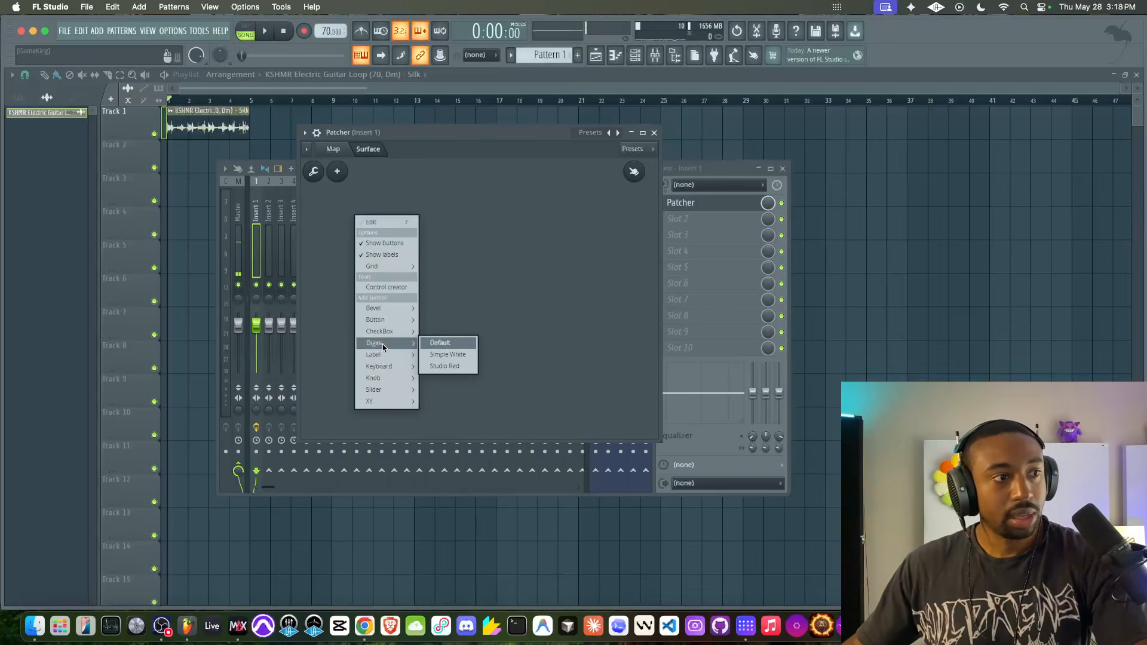
{"action": "mouse_move", "coordinate": [386, 378]}
{"action": "left_click", "coordinate": [440, 305]}
{"action": "left_click_drag", "start_coordinate": [368, 228], "coordinate": [431, 326]}
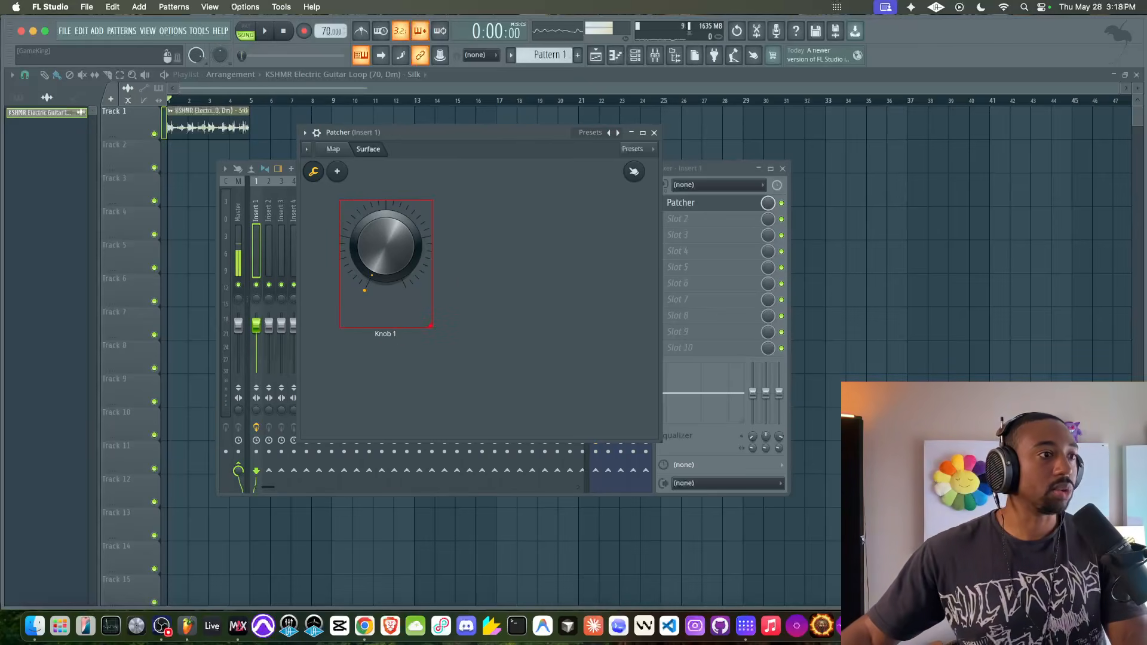
- Link the Surface's Knob 1 output to the new delay's Time input on the map
{"action": "left_click", "coordinate": [333, 150]}
{"action": "left_click", "coordinate": [368, 150]}
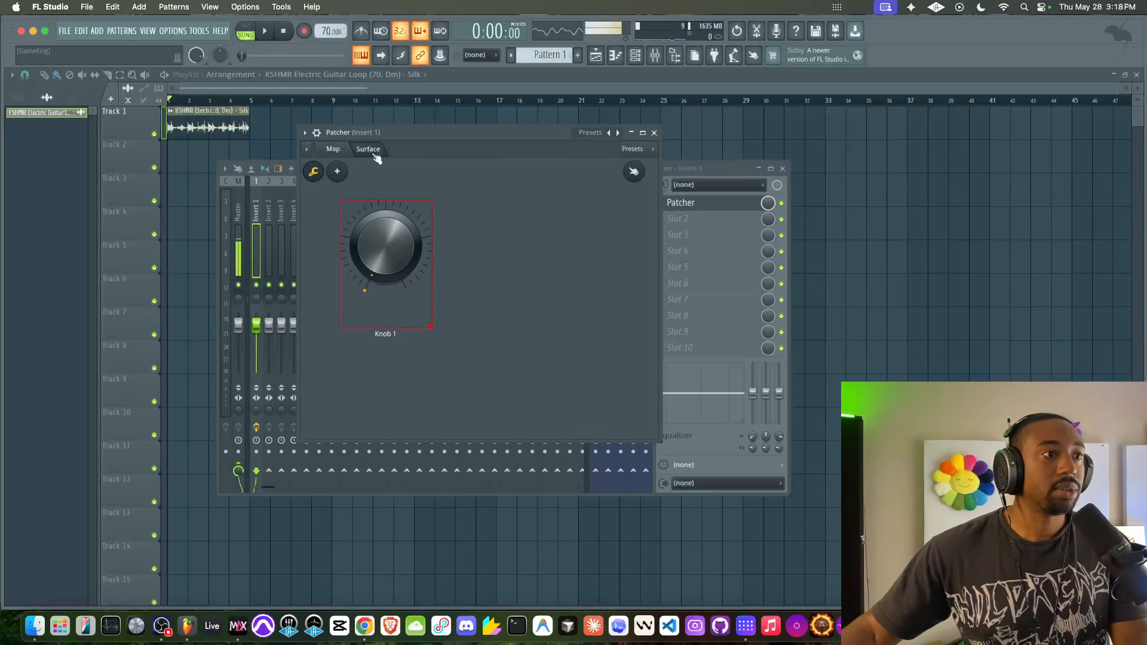
{"action": "left_click", "coordinate": [341, 150]}
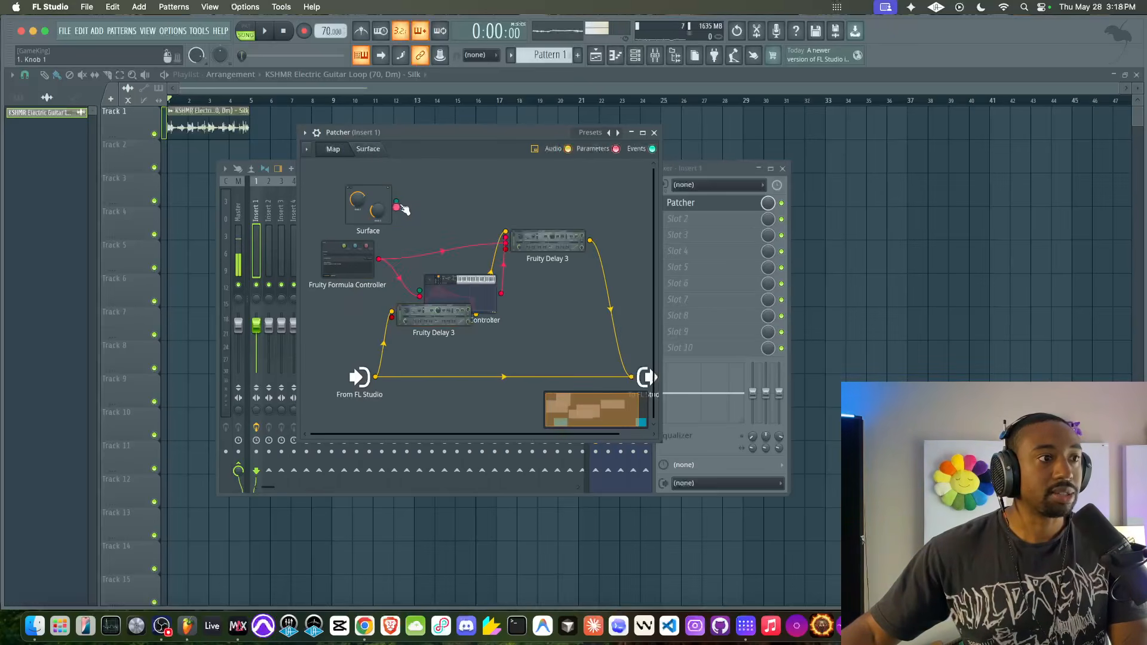
{"action": "left_click_drag", "start_coordinate": [397, 208], "coordinate": [351, 262]}
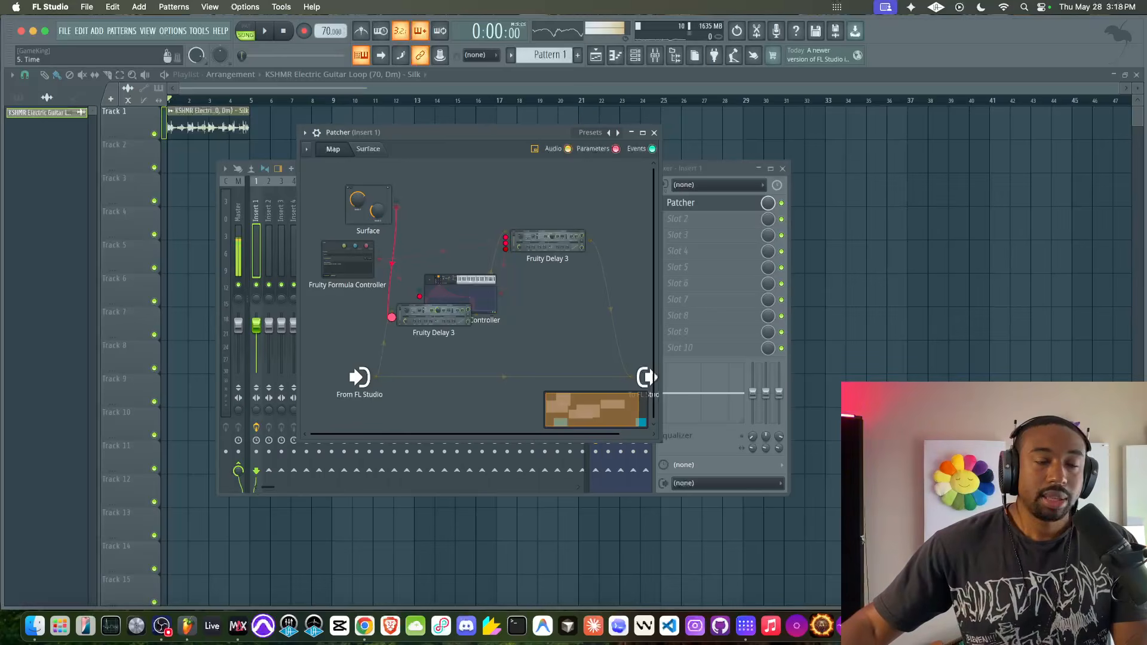
- Rename the new delay as "time delay" and spread it, Fruity Envelope Controller and Fruity Delay 3 apart on the map
{"action": "left_click_drag", "start_coordinate": [391, 317], "coordinate": [368, 324]}
{"action": "right_click", "coordinate": [368, 324]}
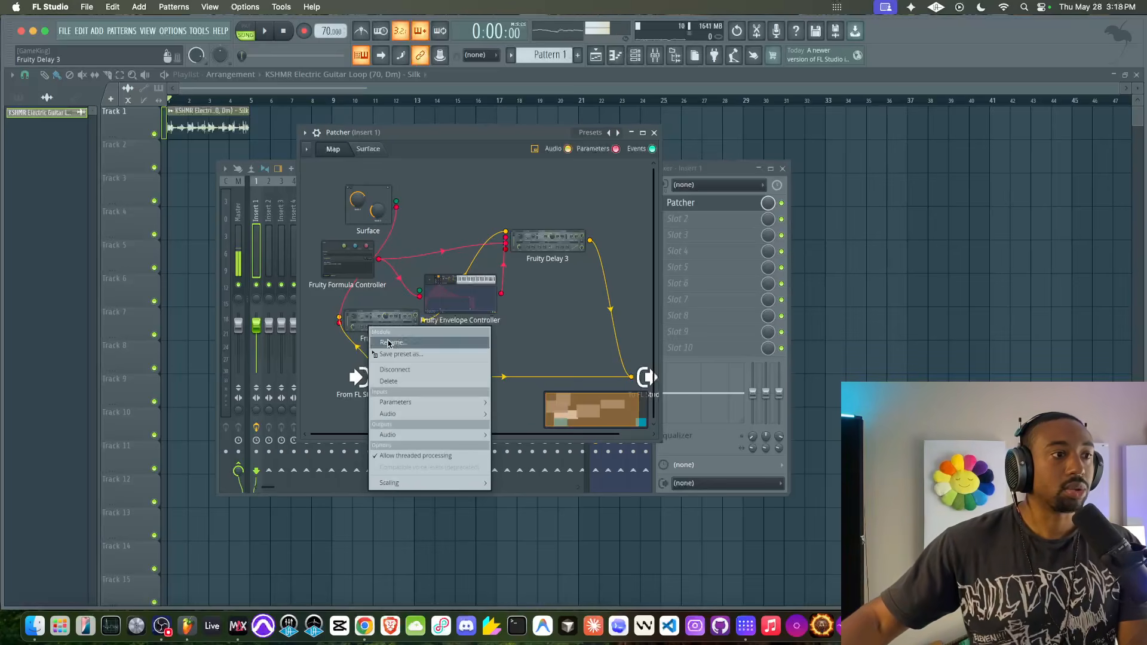
{"action": "left_click", "coordinate": [388, 342]}
{"action": "type", "text": "time delay"}
{"action": "key", "text": "Return"}
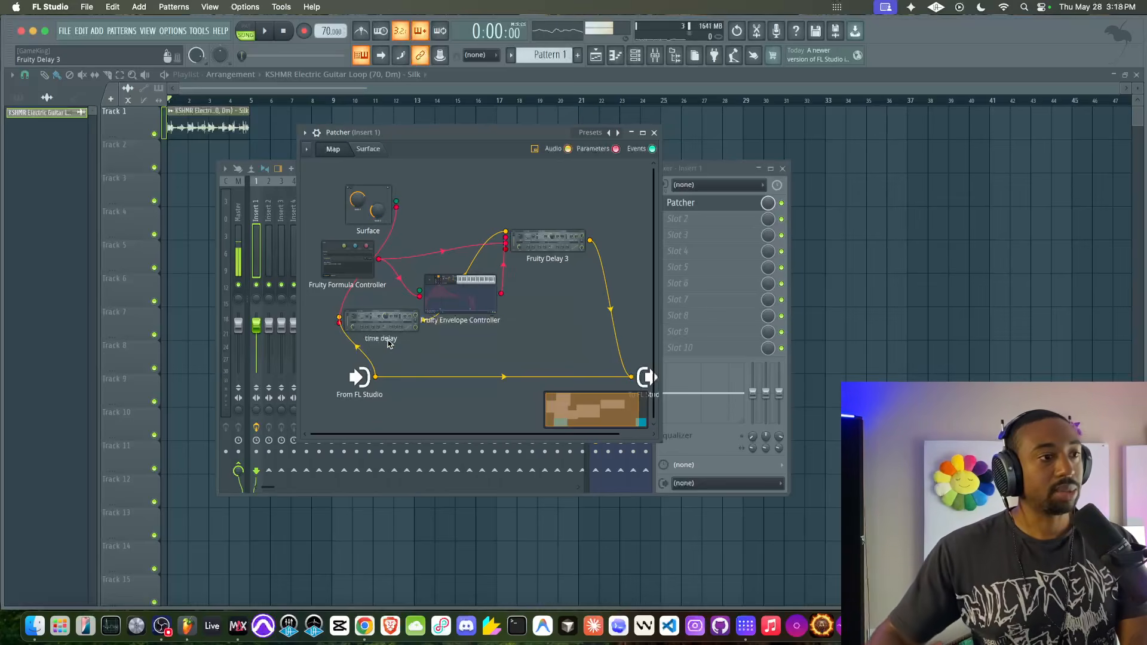
{"action": "mouse_move", "coordinate": [533, 244]}
{"action": "left_mouse_down"}
{"action": "mouse_move", "coordinate": [565, 244]}
{"action": "mouse_move", "coordinate": [518, 213]}
{"action": "mouse_move", "coordinate": [550, 230]}
{"action": "left_mouse_up"}
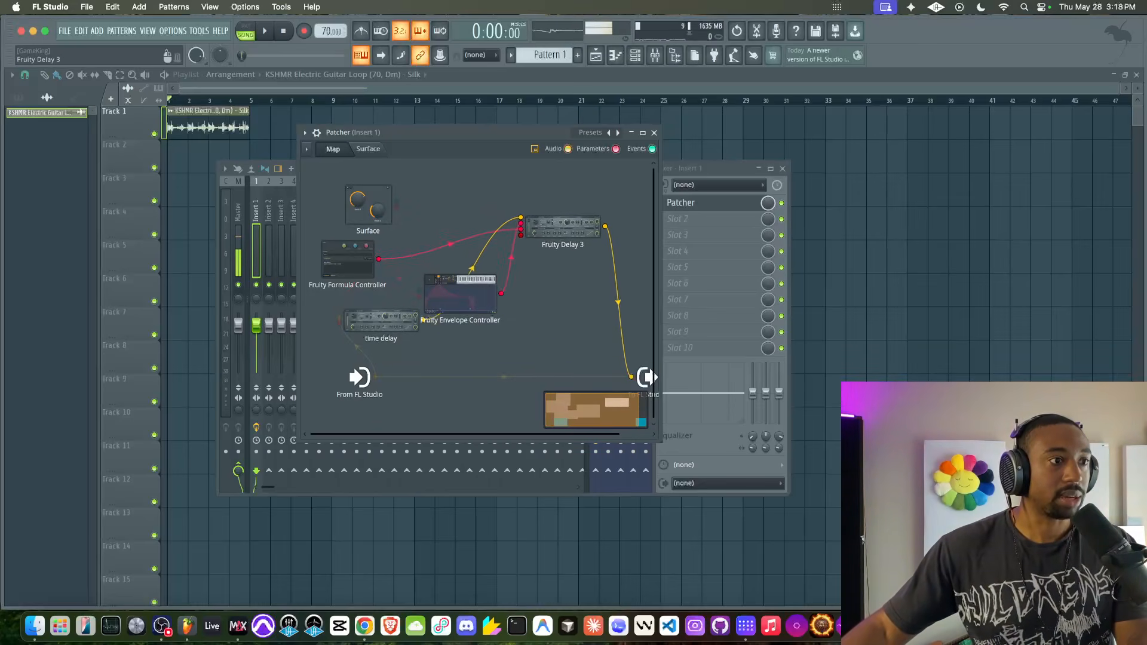
{"action": "left_click_drag", "start_coordinate": [491, 284], "coordinate": [495, 271]}
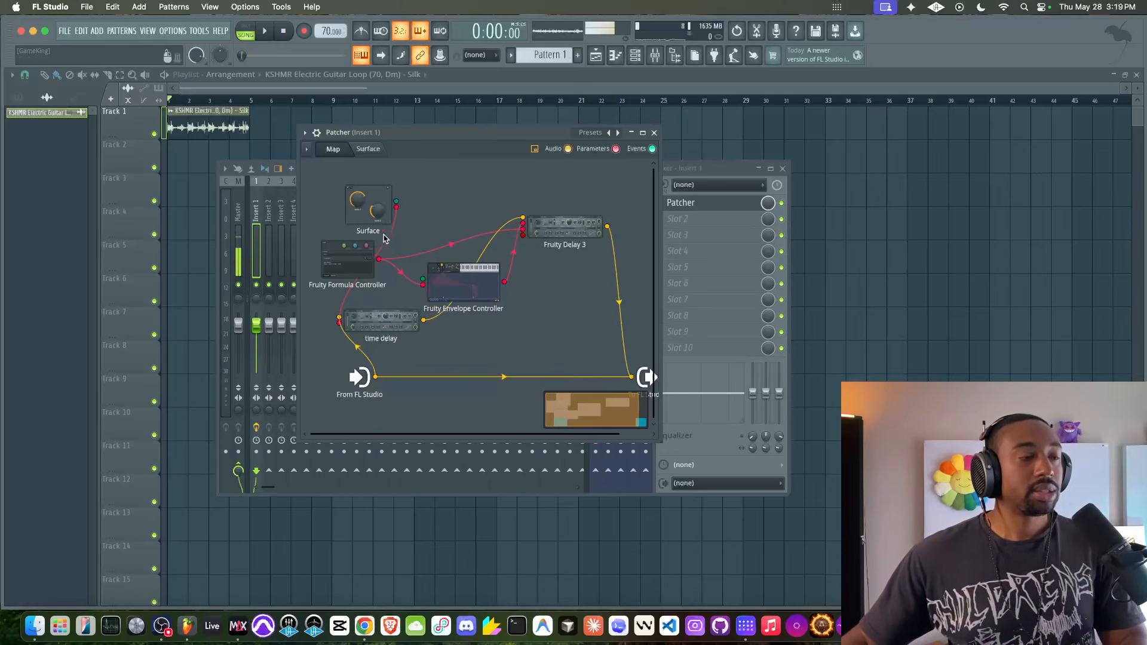
- Arrange the time delay window and the Patcher Surface side by side so both the knob and delay controls are accessible
{"action": "left_click", "coordinate": [368, 149]}
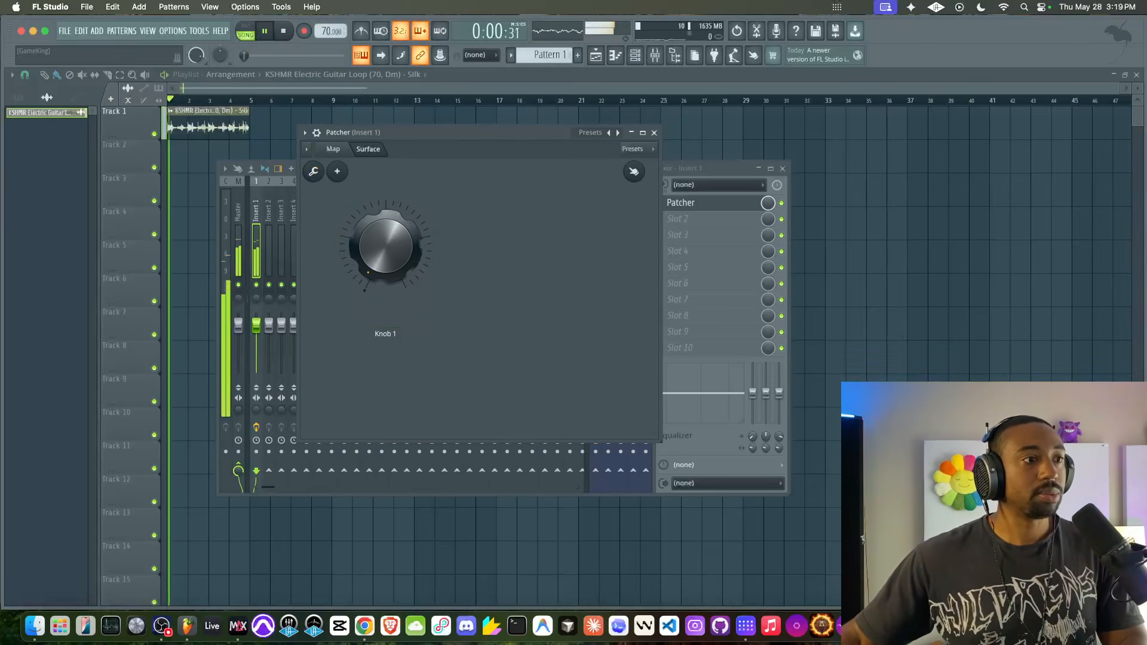
{"action": "left_click", "coordinate": [333, 149]}
{"action": "left_click", "coordinate": [376, 338]}
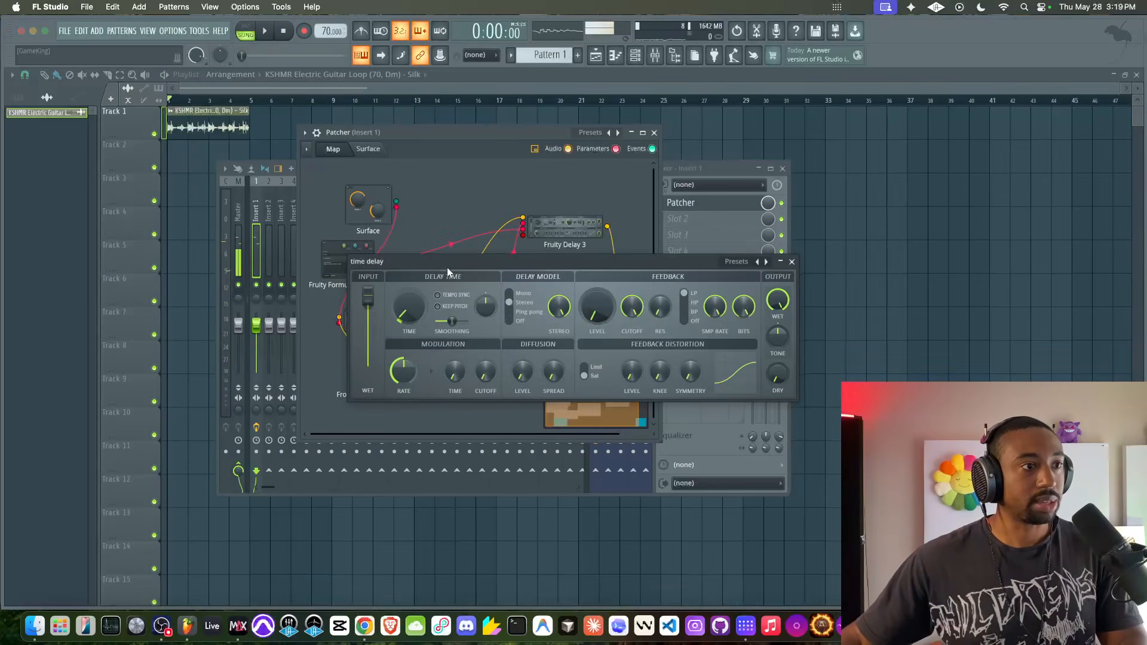
{"action": "left_click_drag", "start_coordinate": [447, 267], "coordinate": [182, 297]}
{"action": "left_click", "coordinate": [368, 151]}
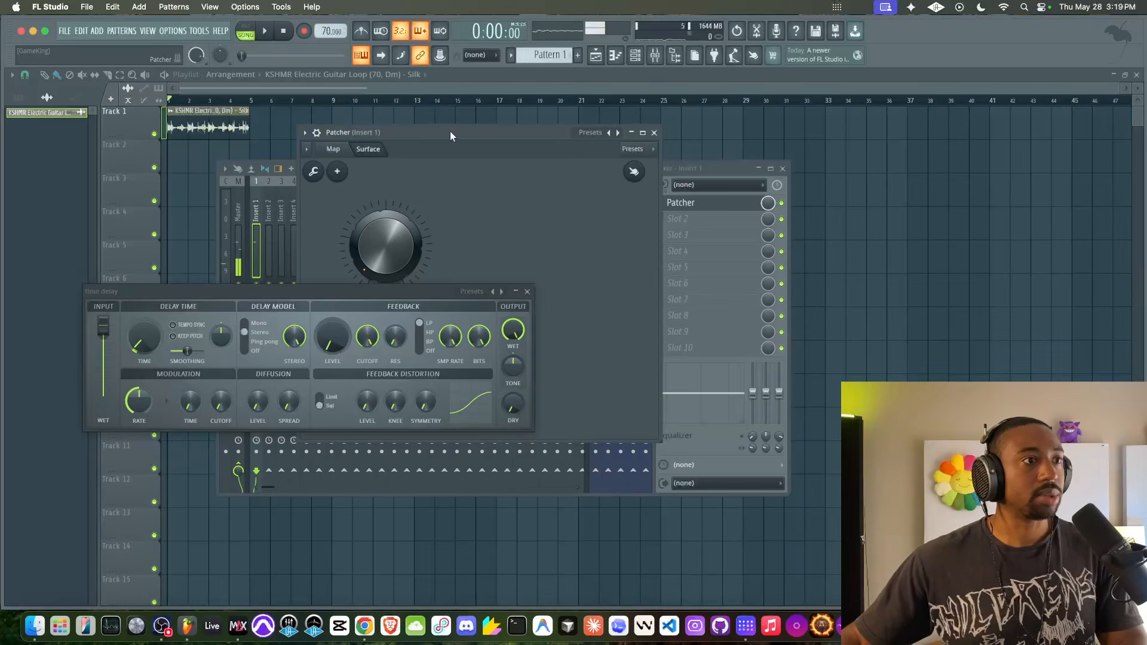
{"action": "left_click_drag", "start_coordinate": [450, 136], "coordinate": [712, 167]}
- Turn Knob 1 on the Surface during playback to vary the time delay's delay time
{"action": "left_click_drag", "start_coordinate": [629, 295], "coordinate": [630, 285]}
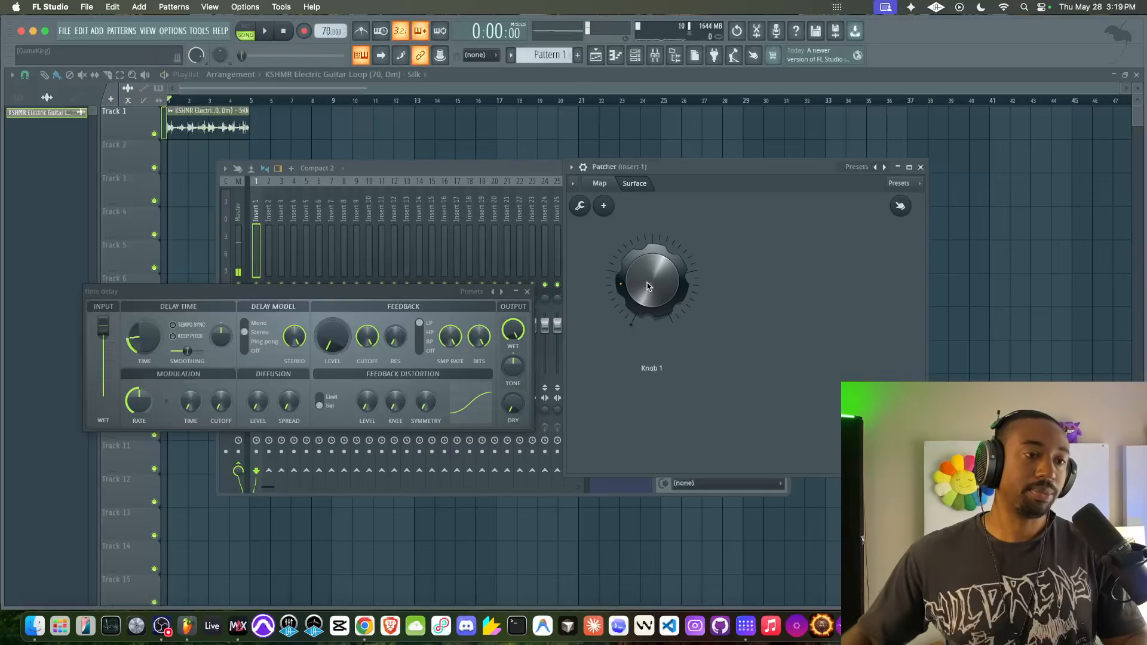
{"action": "key", "text": "space"}
{"action": "left_click_drag", "start_coordinate": [648, 287], "coordinate": [649, 245]}
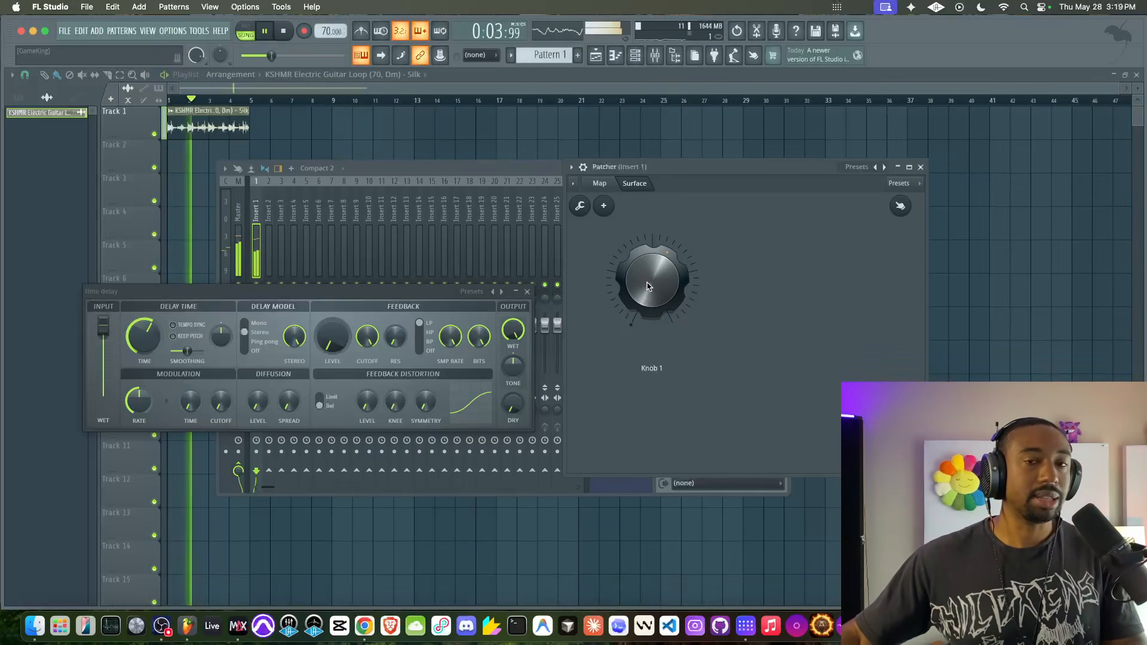
{"action": "key", "text": "space"}
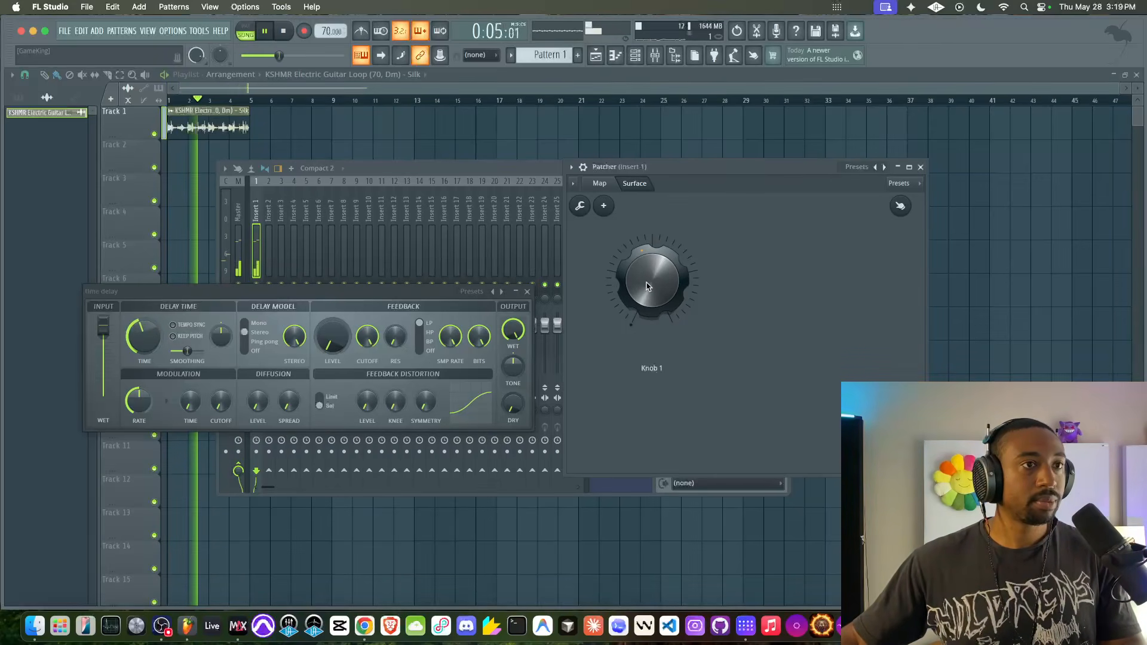
{"action": "left_click_drag", "start_coordinate": [648, 283], "coordinate": [648, 288]}
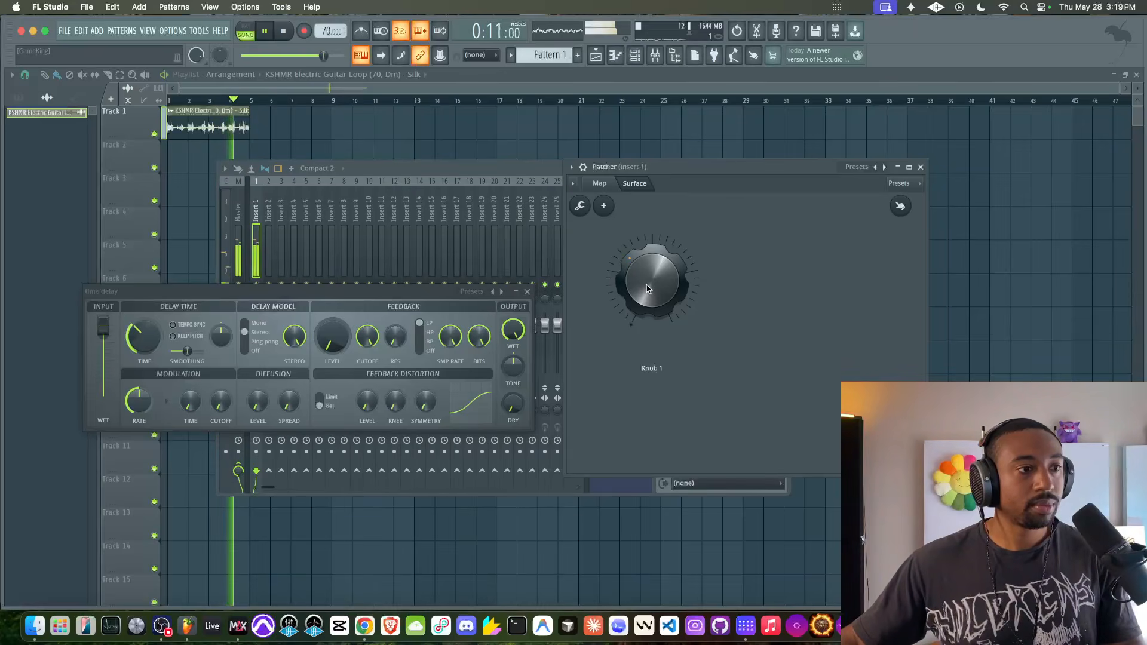
{"action": "key", "text": "space"}
- Set time delay to Ping pong with its delay pan offset to the right and more feedback, auditioning it with Knob 1
{"action": "left_click_drag", "start_coordinate": [332, 337], "coordinate": [332, 326]}
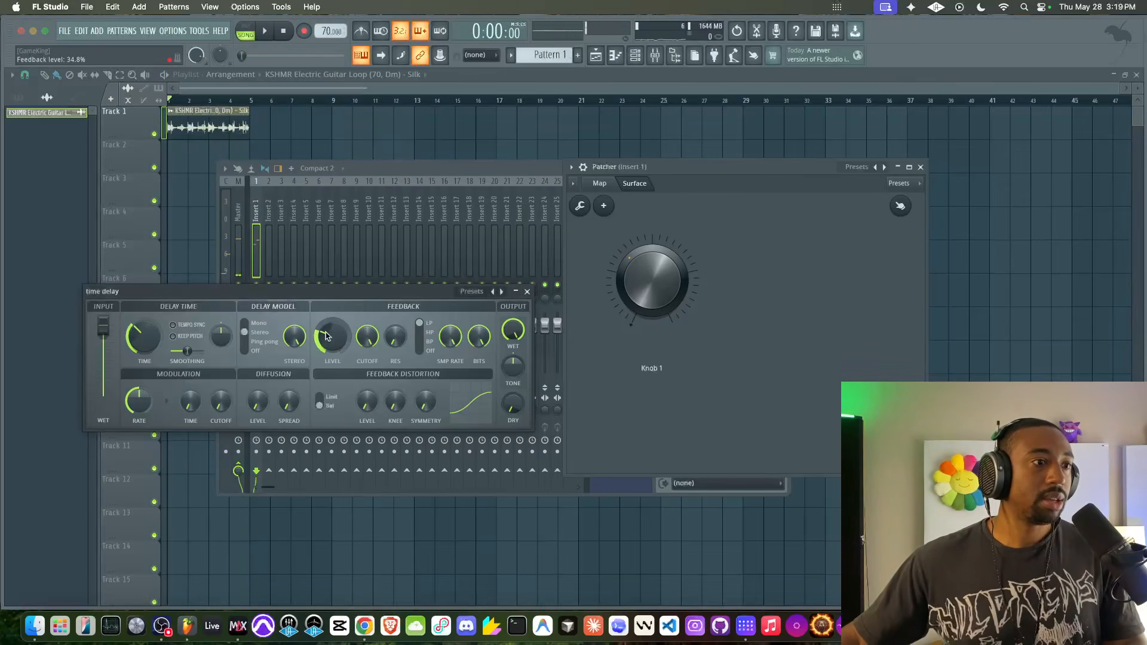
{"action": "left_click_drag", "start_coordinate": [222, 337], "coordinate": [222, 325]}
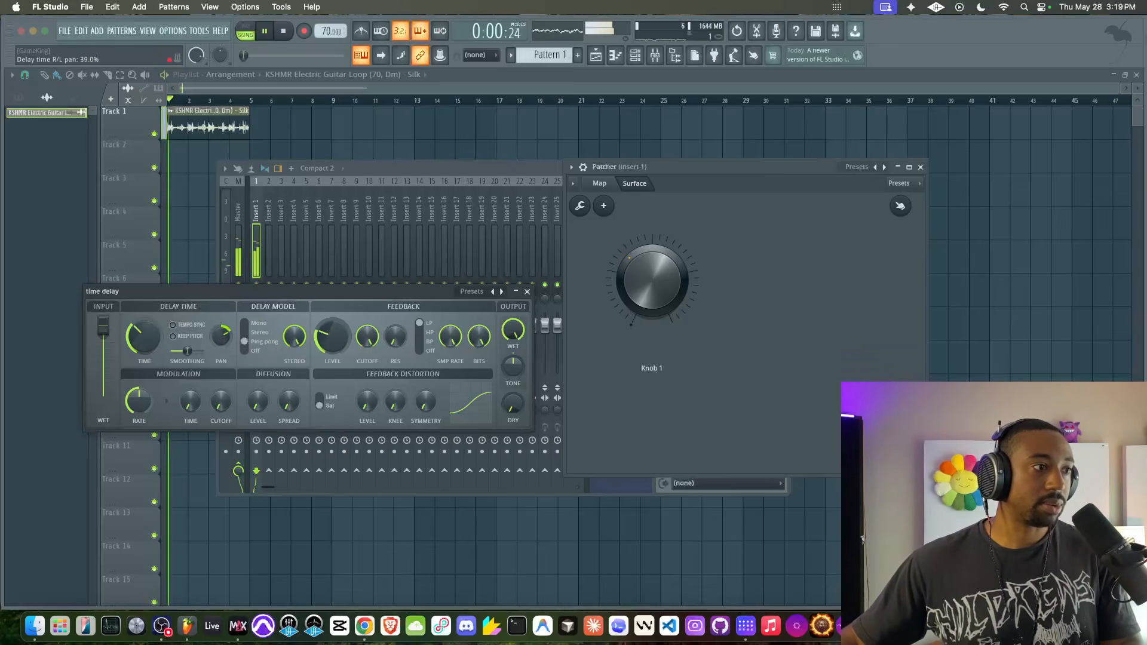
{"action": "left_click_drag", "start_coordinate": [320, 339], "coordinate": [320, 327]}
{"action": "key", "text": "space"}
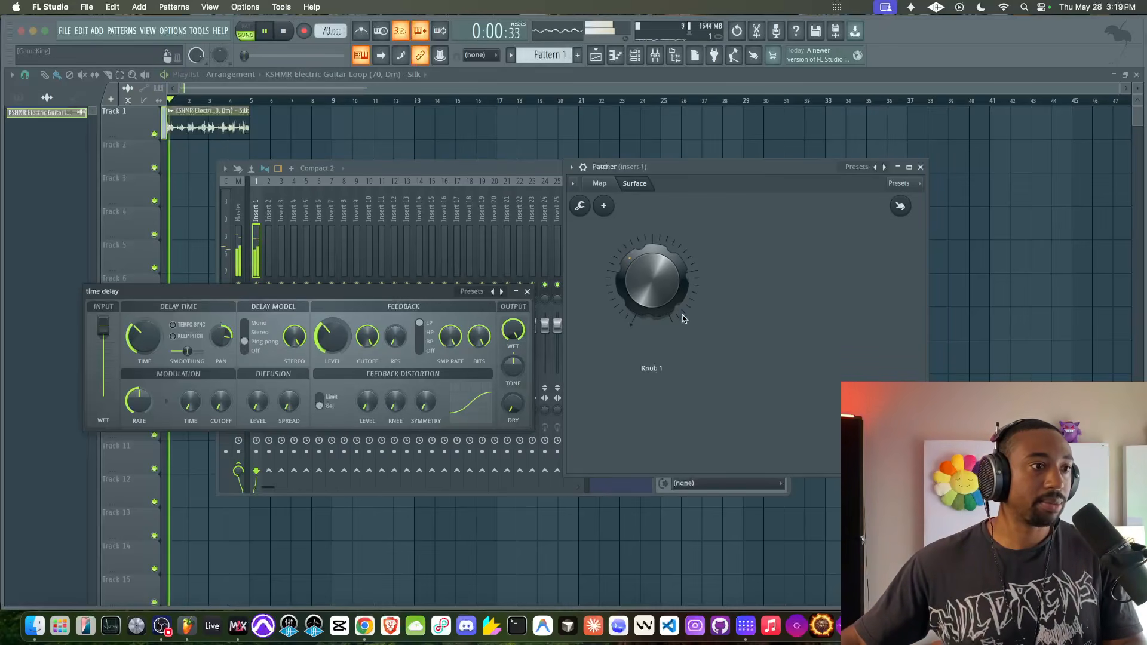
{"action": "left_click_drag", "start_coordinate": [656, 303], "coordinate": [656, 275]}
- Set time delay's feedback level to about 77%, switch its feedback filter to BP and lower the cutoff
{"action": "left_click_drag", "start_coordinate": [318, 340], "coordinate": [318, 338]}
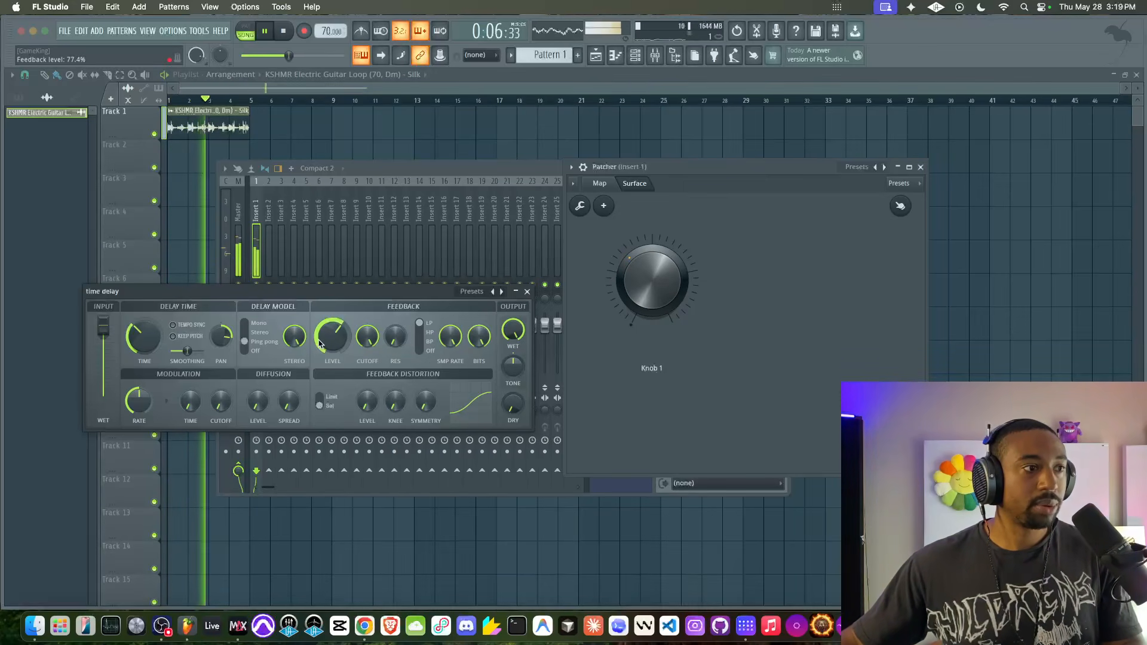
{"action": "left_click", "coordinate": [420, 342]}
{"action": "left_click_drag", "start_coordinate": [367, 337], "coordinate": [367, 372]}
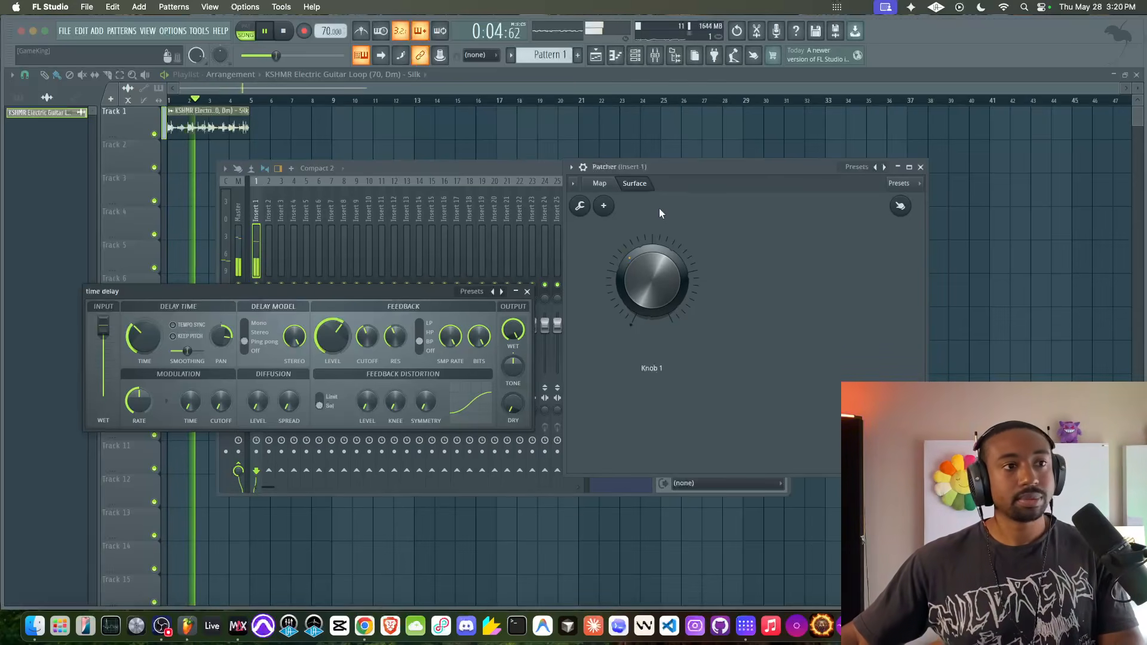
- Return Patcher to its map, stop playback, recentre the Patcher window and close the time delay window
{"action": "left_click", "coordinate": [600, 183]}
{"action": "key", "text": "space"}
{"action": "left_click_drag", "start_coordinate": [729, 173], "coordinate": [593, 166]}
{"action": "left_click", "coordinate": [528, 291]}
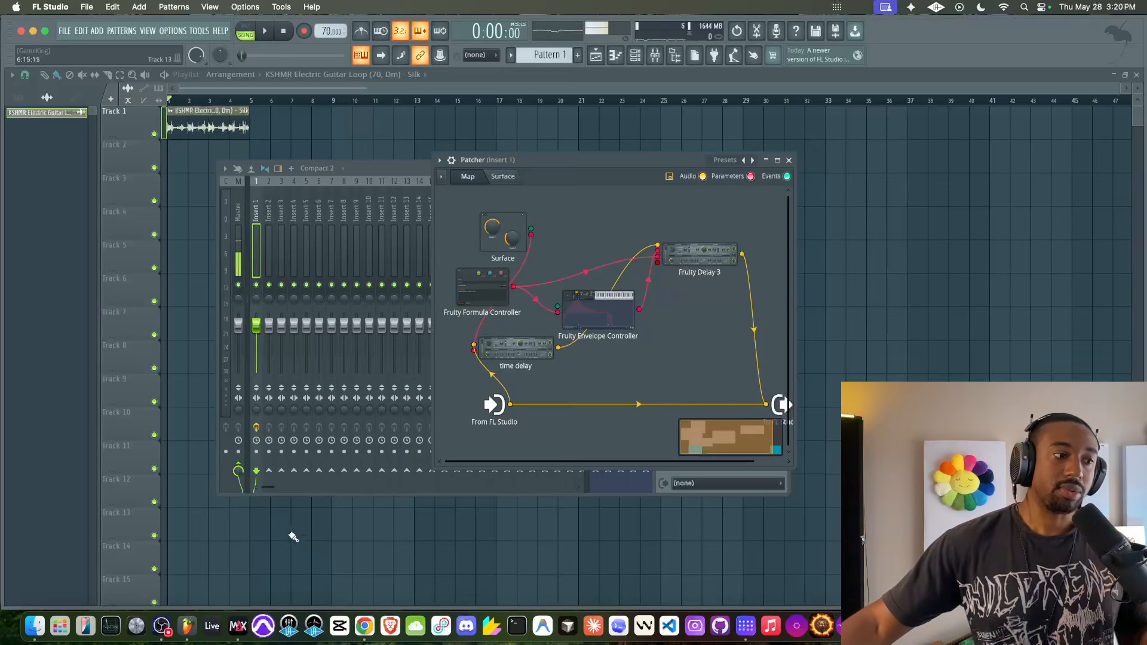
- Switch to Max and enlarge the Drums Processor patch window to examine the patch's object network
{"action": "left_click", "coordinate": [238, 626]}
{"action": "mouse_move", "coordinate": [534, 242]}
{"action": "left_mouse_down"}
{"action": "mouse_move", "coordinate": [612, 392]}
{"action": "mouse_move", "coordinate": [603, 341]}
{"action": "mouse_move", "coordinate": [531, 242]}
{"action": "left_mouse_up"}
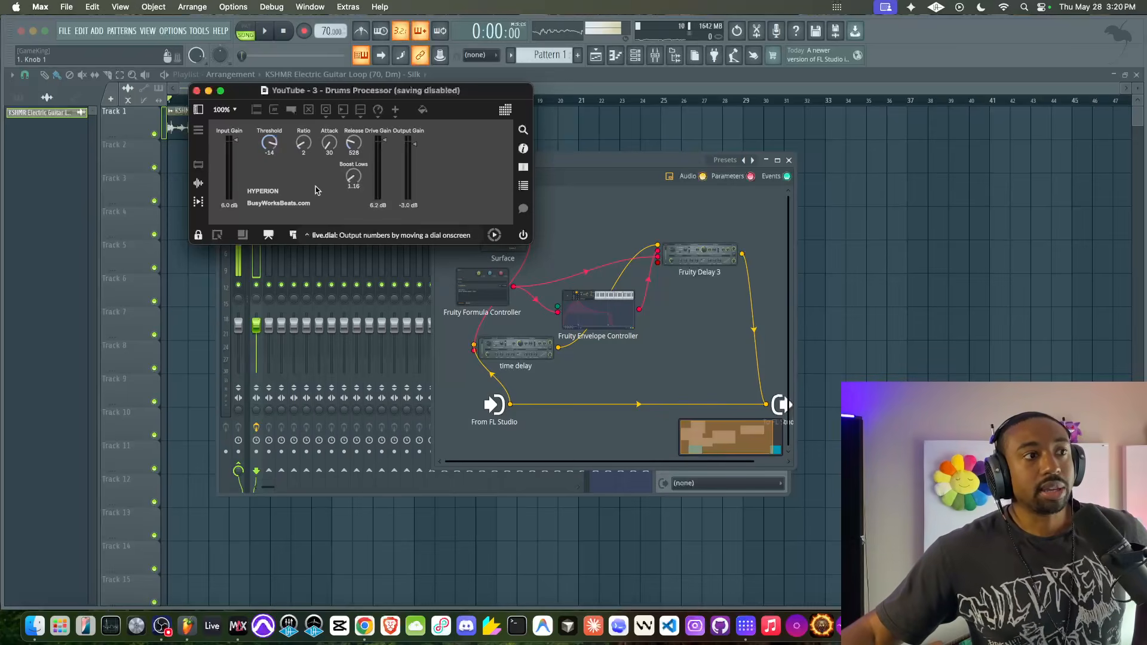
{"action": "left_click_drag", "start_coordinate": [531, 243], "coordinate": [832, 617]}
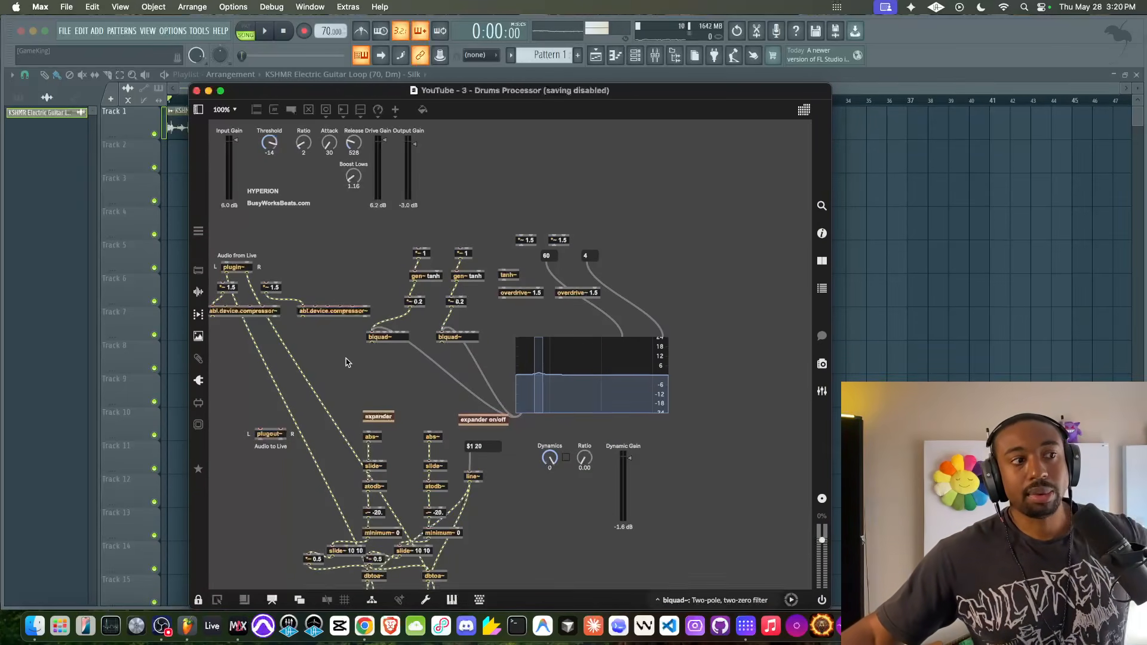
- Look over the Drums Processor patch and close it, returning to FL Studio to close the Patcher window
{"action": "scroll", "coordinate": [347, 362], "scroll_direction": "down", "scroll_amount": 2}
{"action": "scroll", "coordinate": [346, 362], "scroll_direction": "down", "scroll_amount": 1}
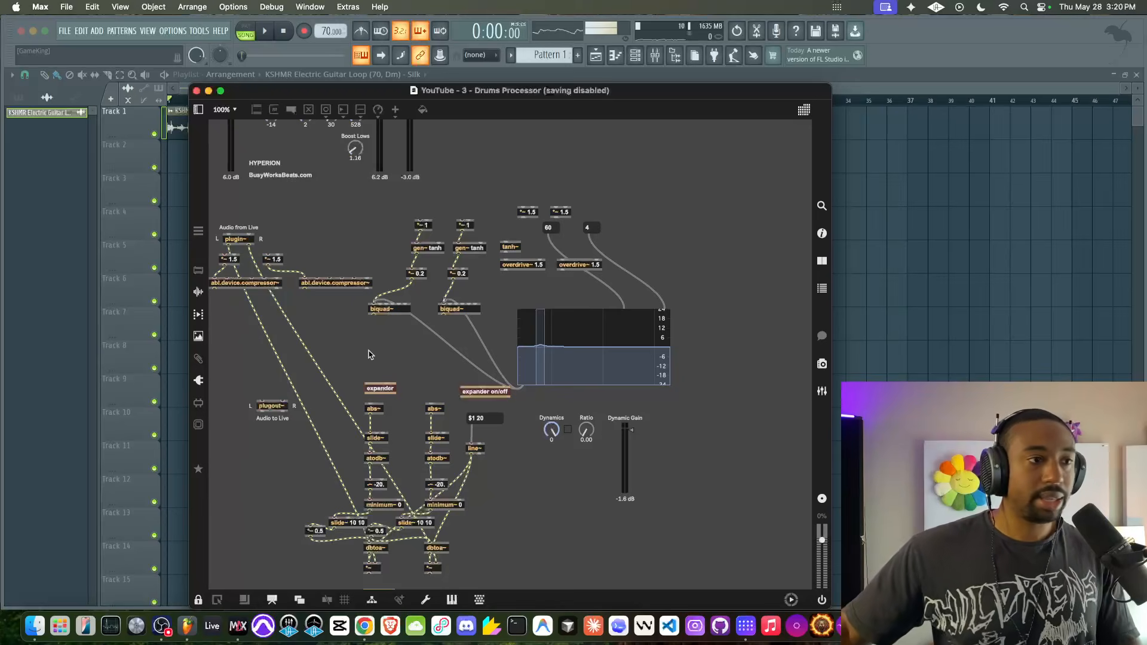
{"action": "scroll", "coordinate": [364, 352], "scroll_direction": "up", "scroll_amount": 3}
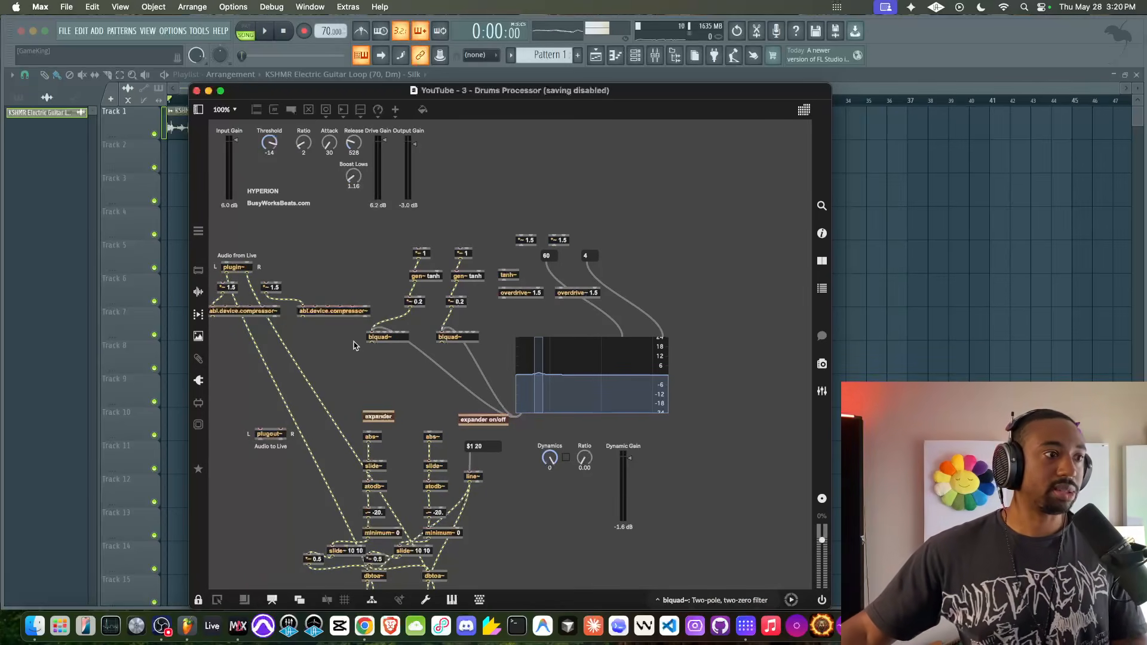
{"action": "scroll", "coordinate": [359, 346], "scroll_direction": "down", "scroll_amount": 4}
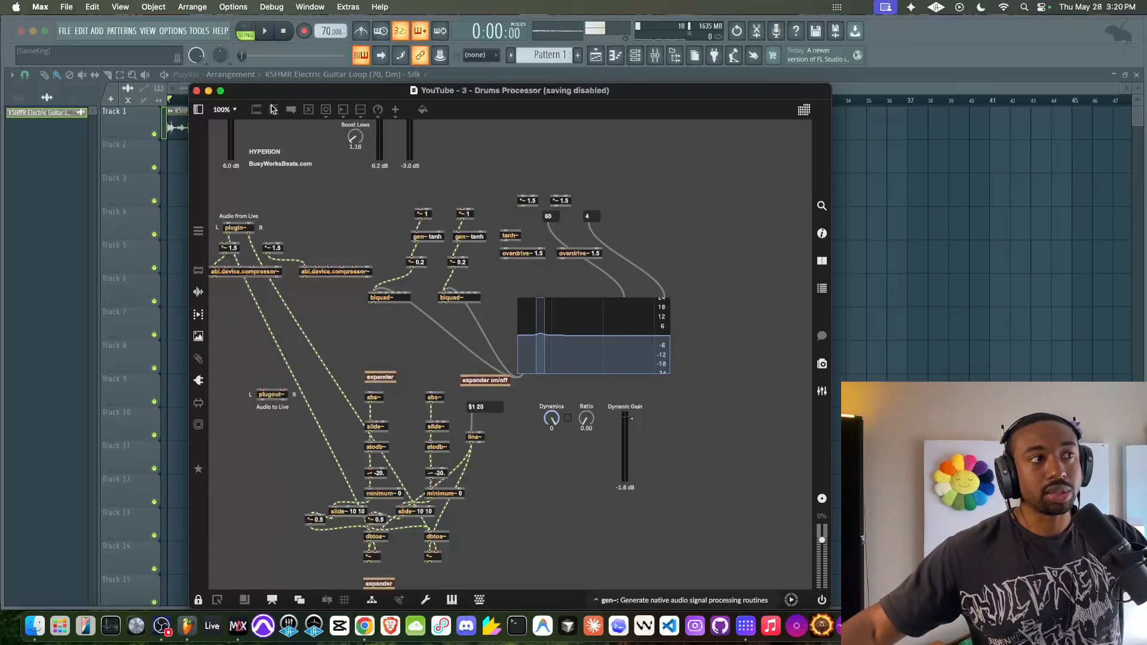
{"action": "left_click", "coordinate": [197, 91]}
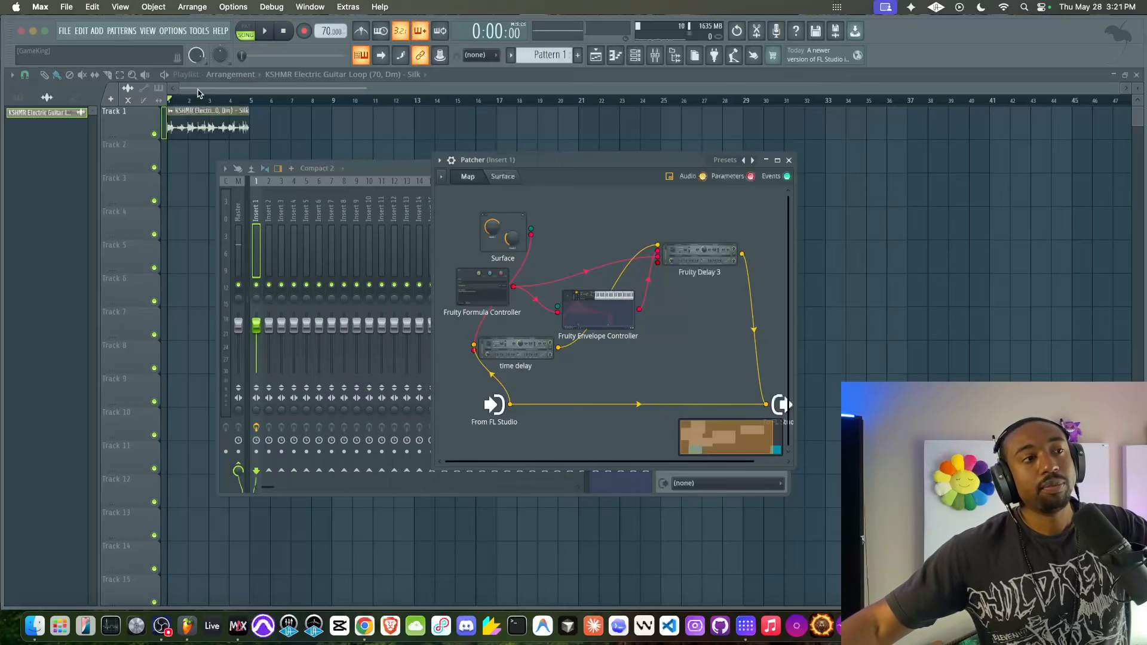
{"action": "left_click", "coordinate": [600, 310]}
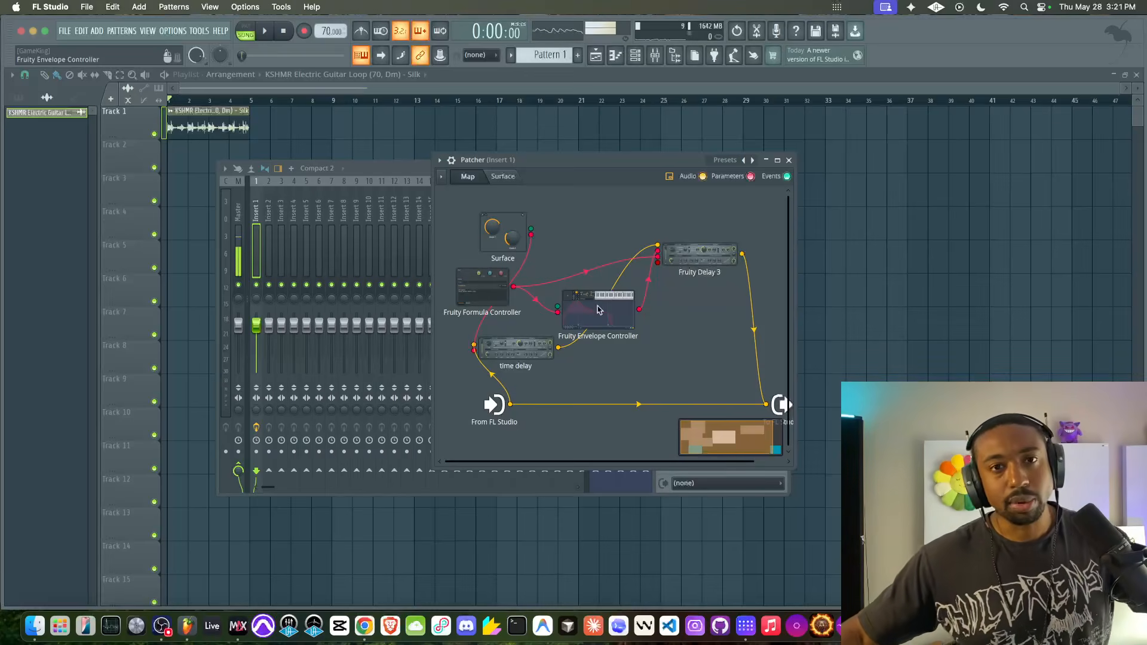
{"action": "left_click", "coordinate": [789, 161]}
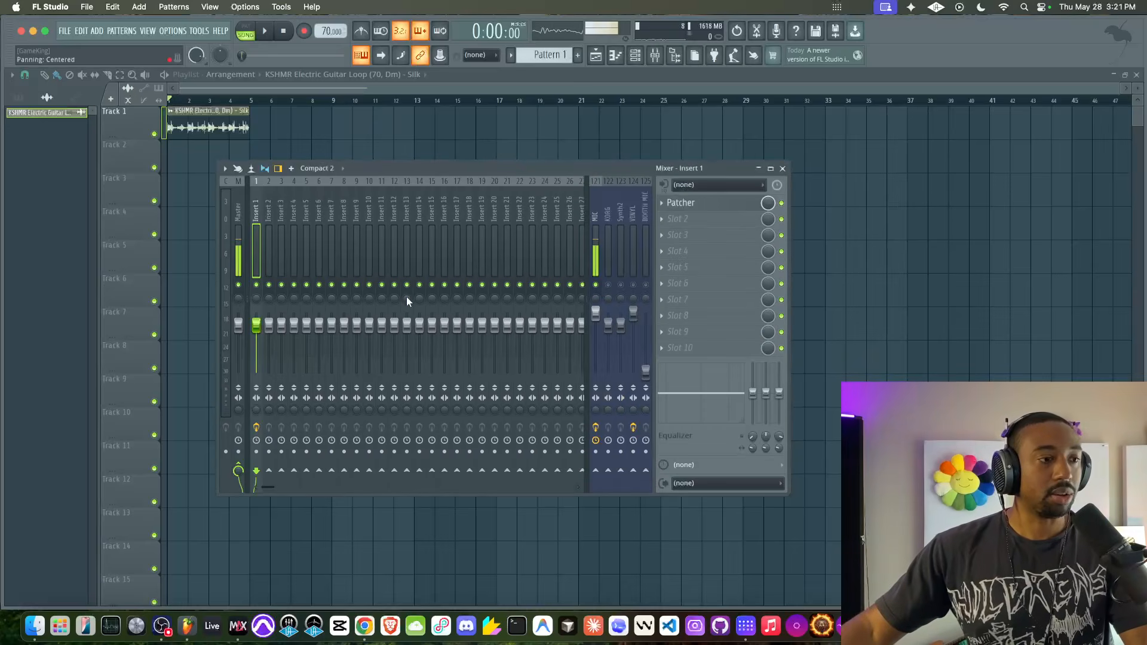
- Switch to HISE and open the Audio Loop Player1 module's editor
{"action": "right_click", "coordinate": [230, 643]}
{"action": "left_click", "coordinate": [239, 592]}
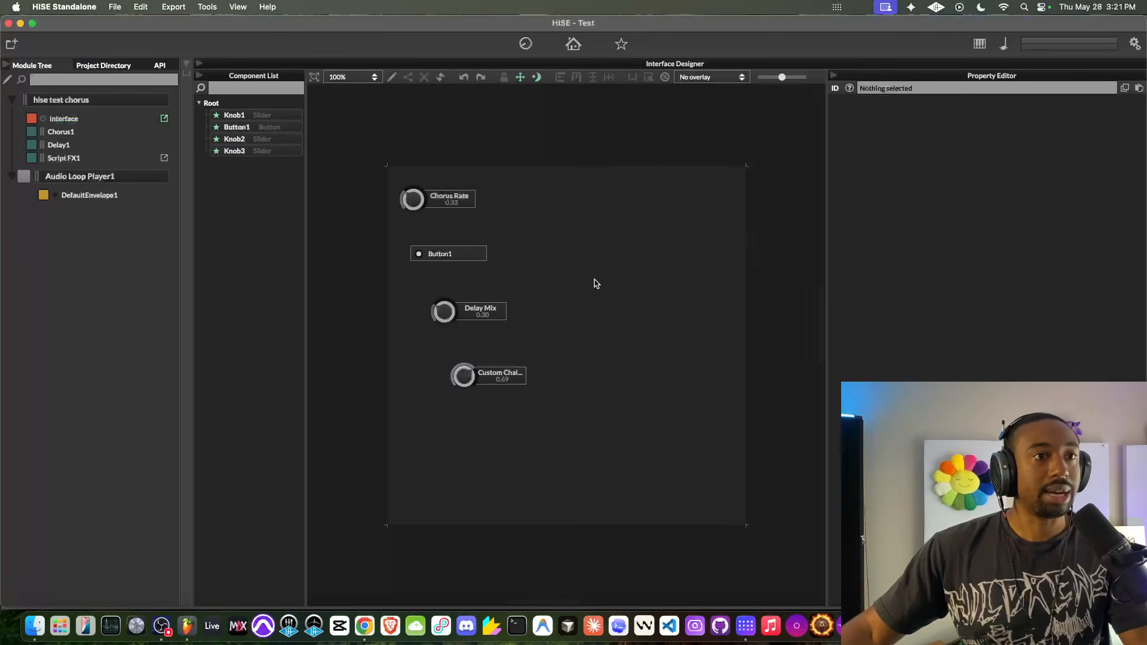
{"action": "left_click", "coordinate": [108, 183]}
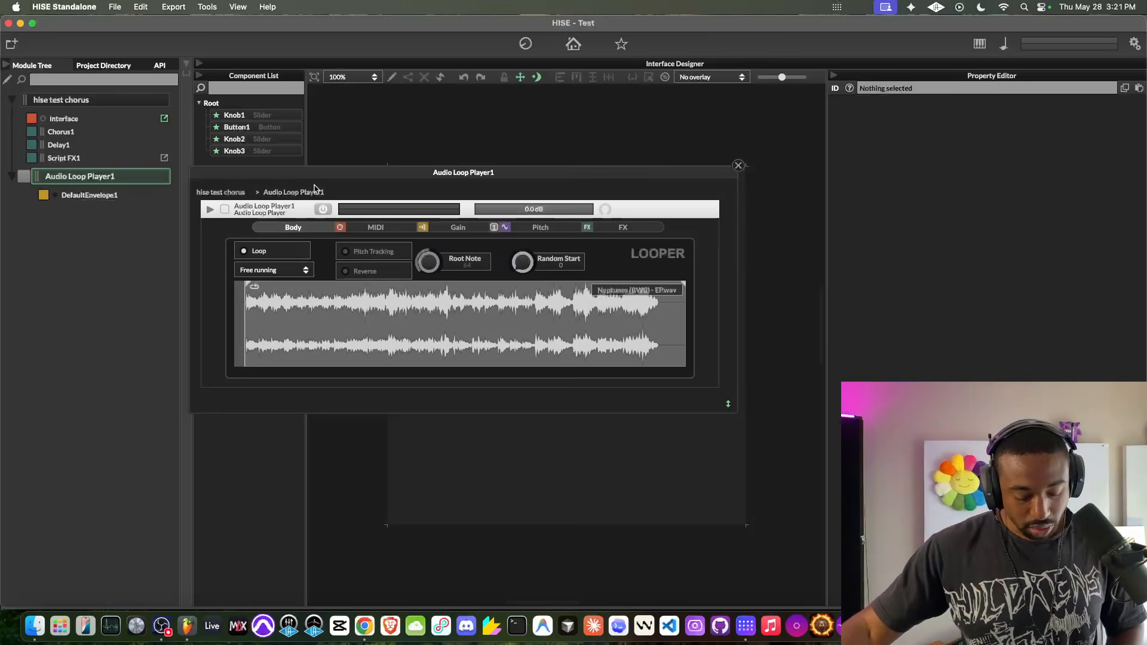
- Move the loop player's editor aside and close it, raising the interface's Delay Mix to 0.85 and Chorus Rate to 0.70
{"action": "left_click_drag", "start_coordinate": [427, 177], "coordinate": [647, 131]}
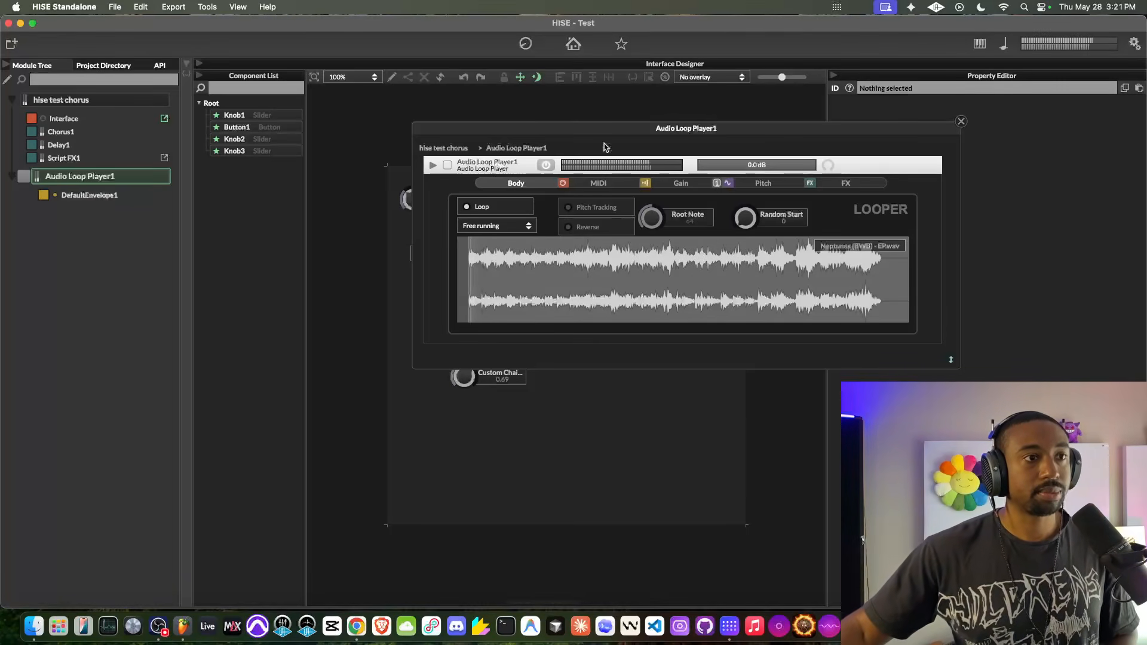
{"action": "left_click_drag", "start_coordinate": [605, 127], "coordinate": [477, 216]}
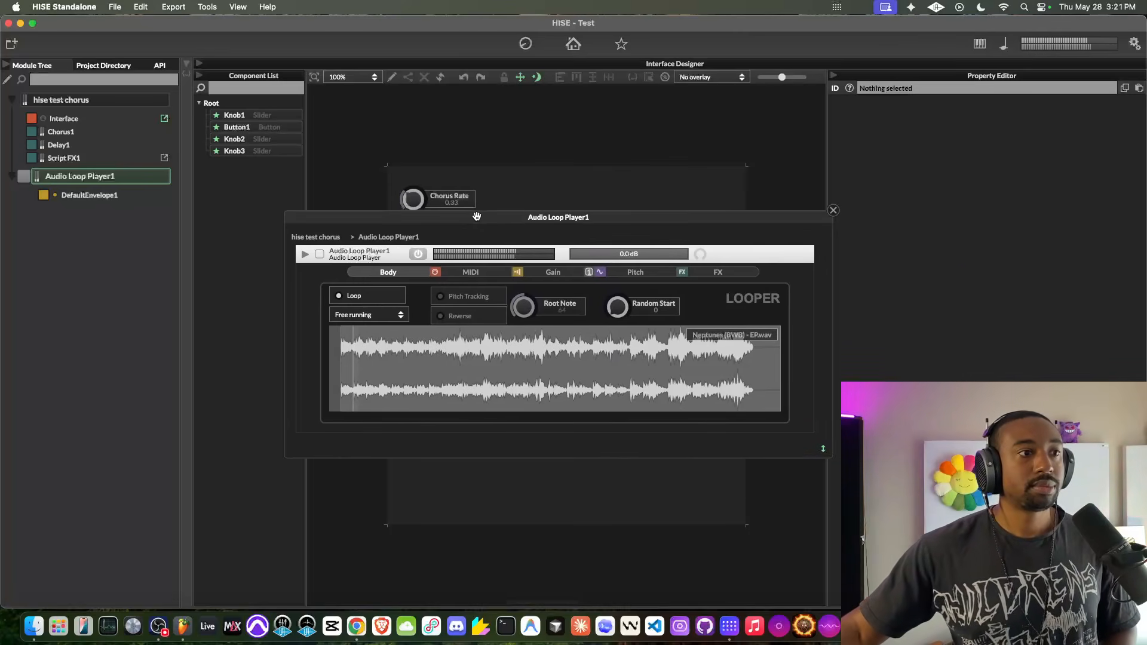
{"action": "left_click", "coordinate": [832, 210]}
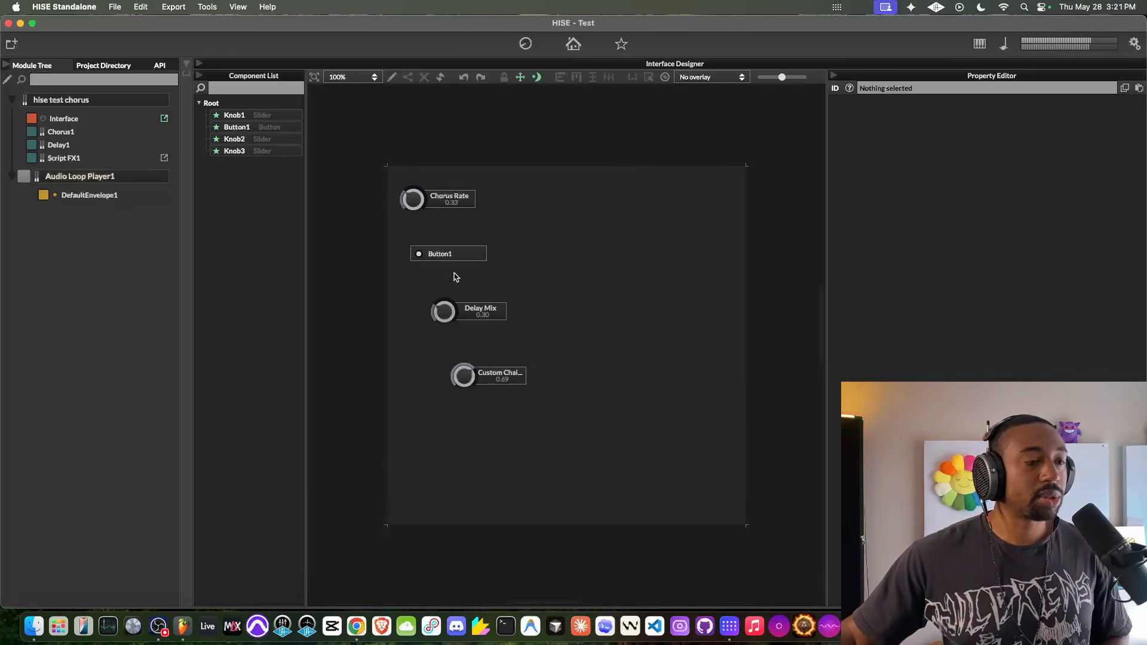
{"action": "left_click_drag", "start_coordinate": [472, 305], "coordinate": [463, 257]}
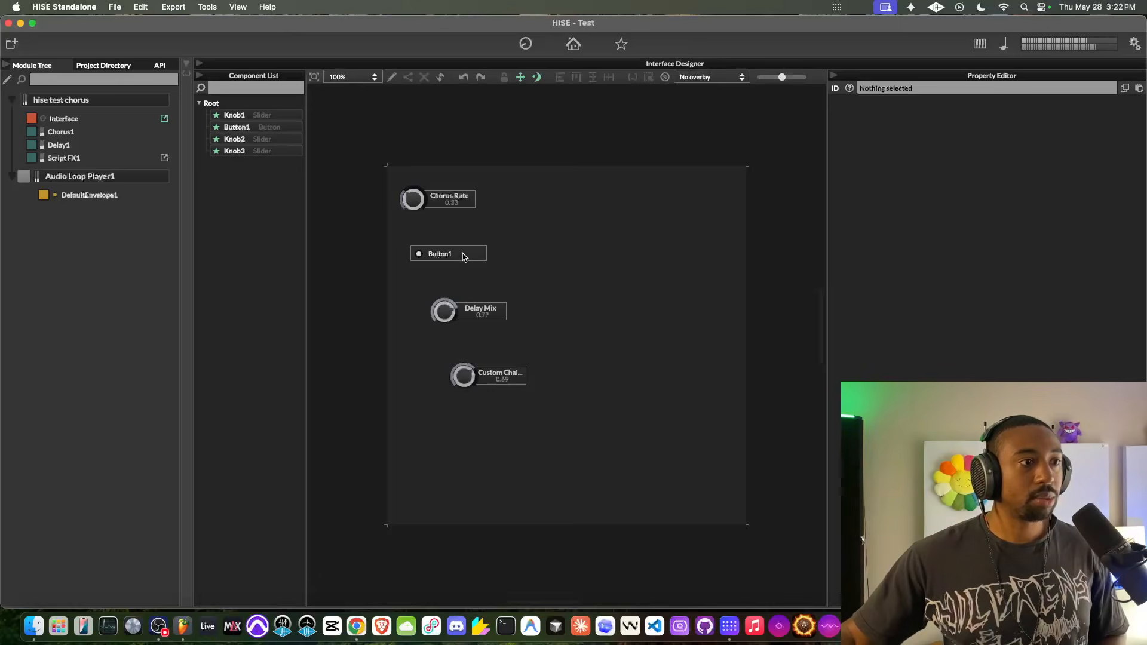
{"action": "left_click_drag", "start_coordinate": [413, 199], "coordinate": [426, 157]}
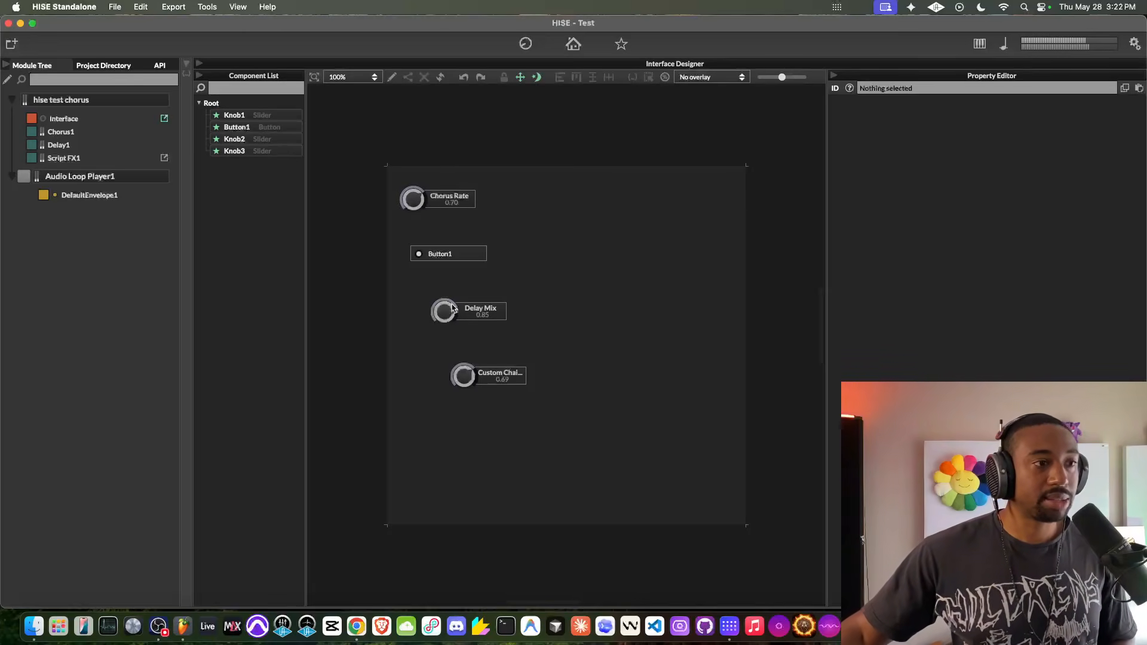
- Show the module tree's editable chain slots and inspect the Chorus1, Delay1 and Script FX1 editors
{"action": "left_click", "coordinate": [100, 159]}
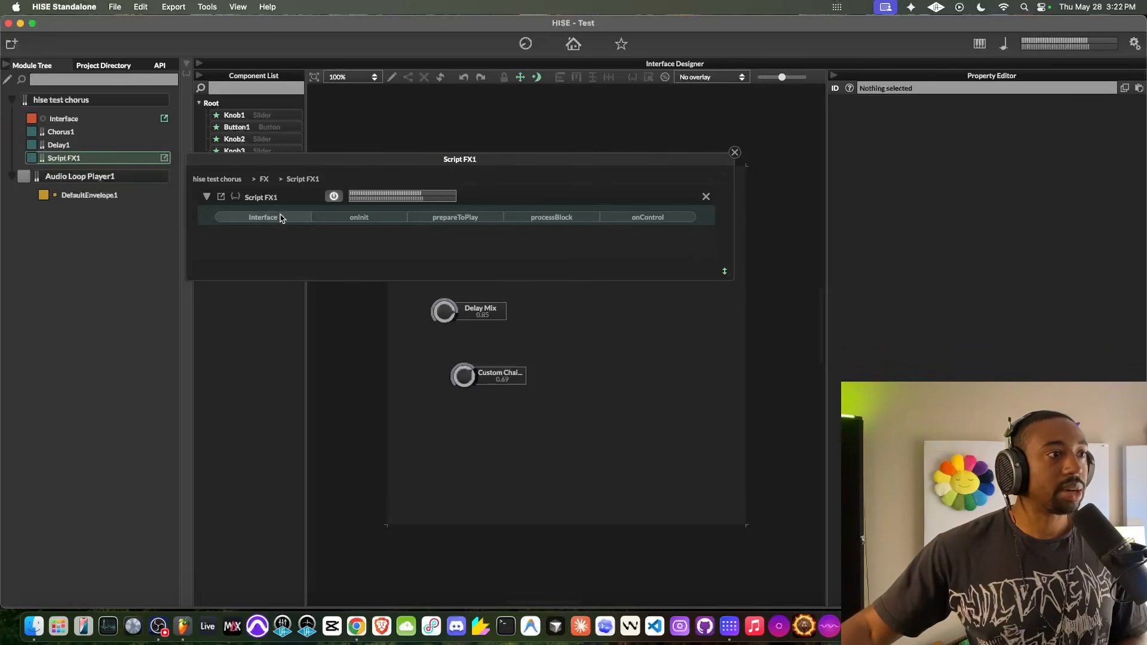
{"action": "left_click", "coordinate": [7, 80]}
{"action": "left_click", "coordinate": [96, 172]}
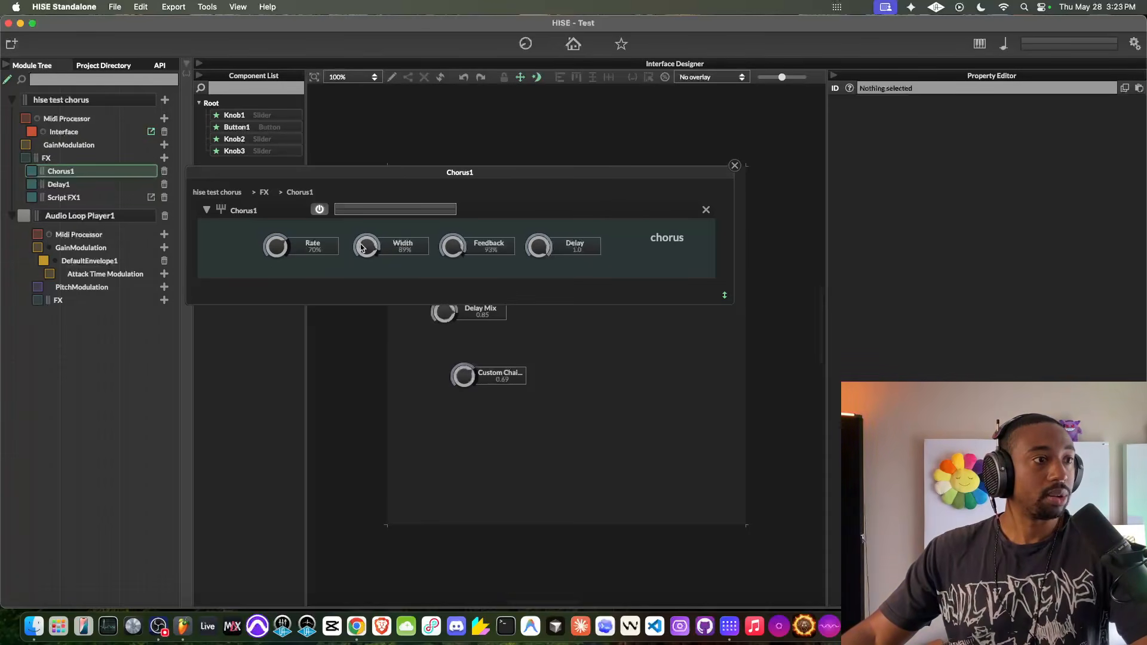
{"action": "left_click", "coordinate": [735, 166]}
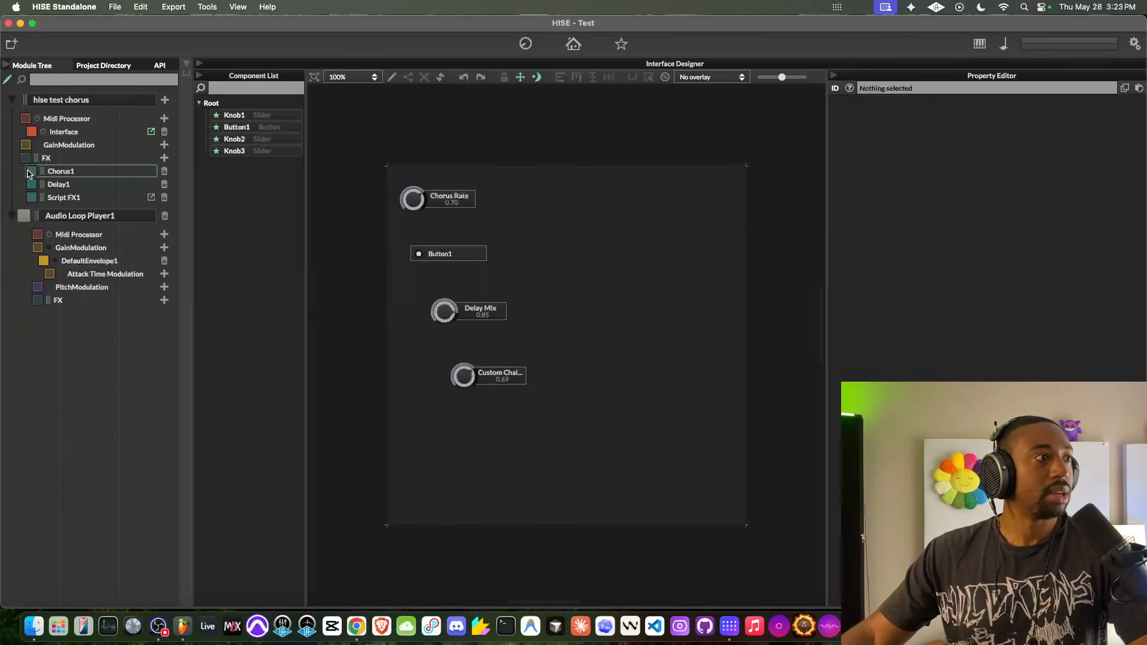
{"action": "key", "text": "Down"}
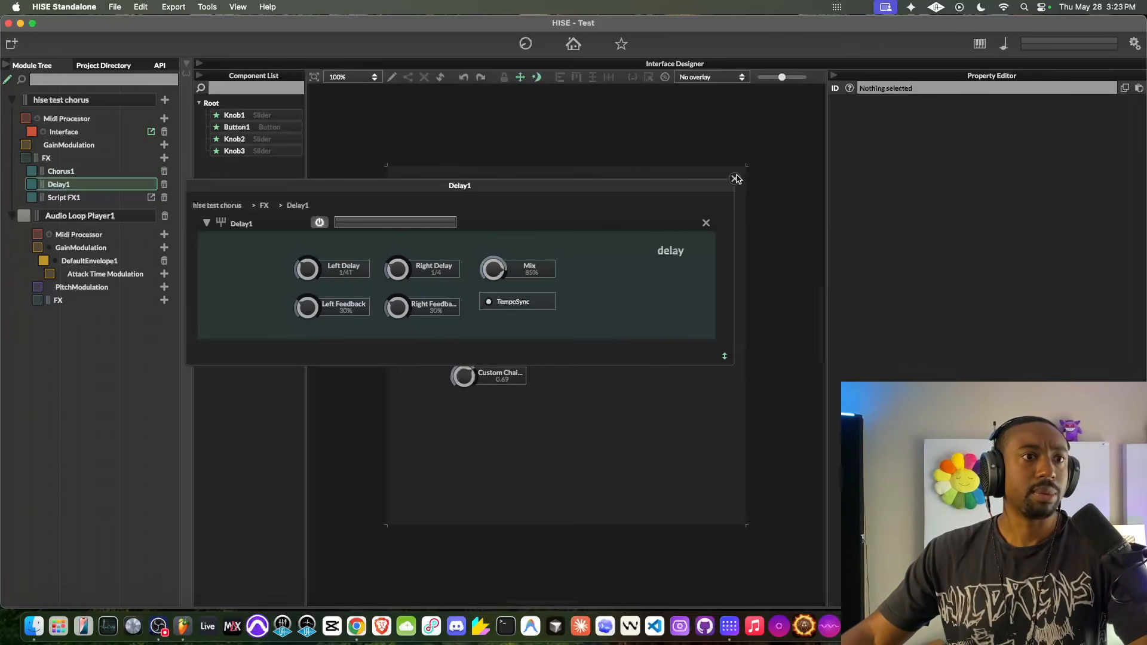
{"action": "left_click", "coordinate": [735, 178]}
{"action": "key", "text": "Down"}
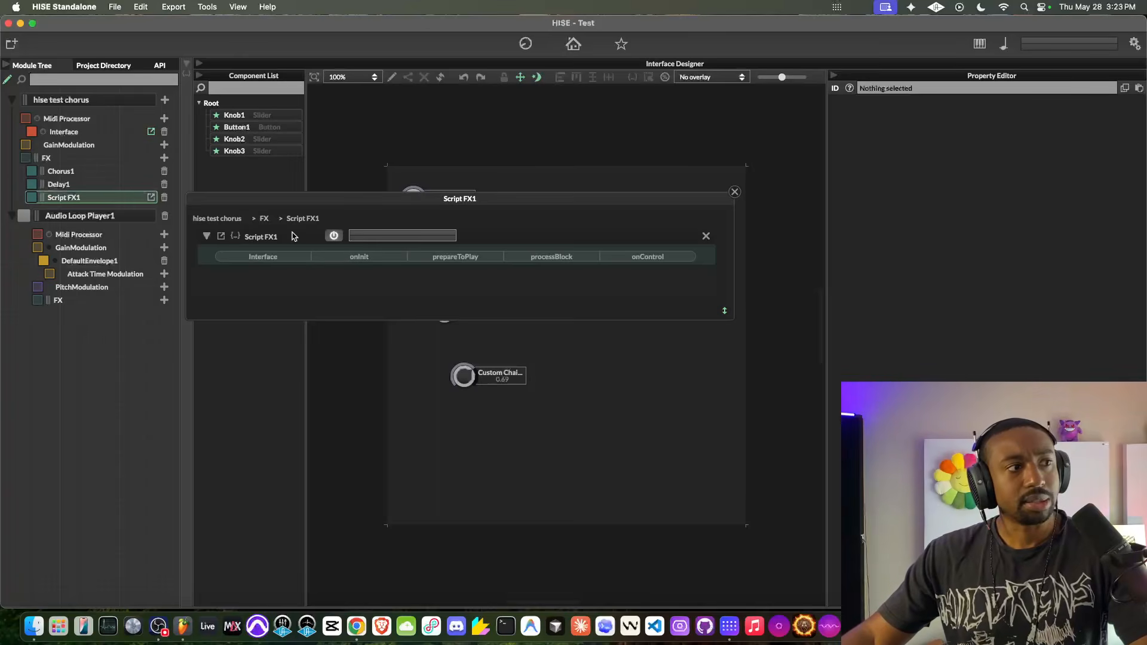
{"action": "left_click", "coordinate": [735, 192]}
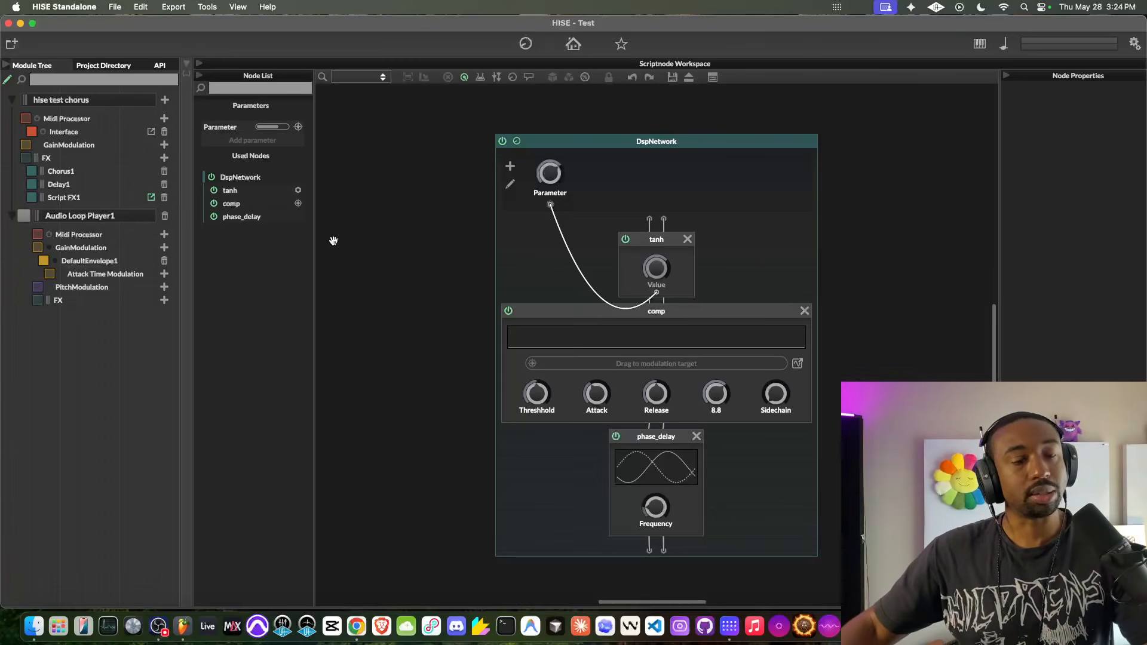
- Examine the Script FX1 DspNetwork's parameter connection and its tanh, comp and phase_delay nodes
{"action": "left_click_drag", "start_coordinate": [408, 258], "coordinate": [355, 240]}
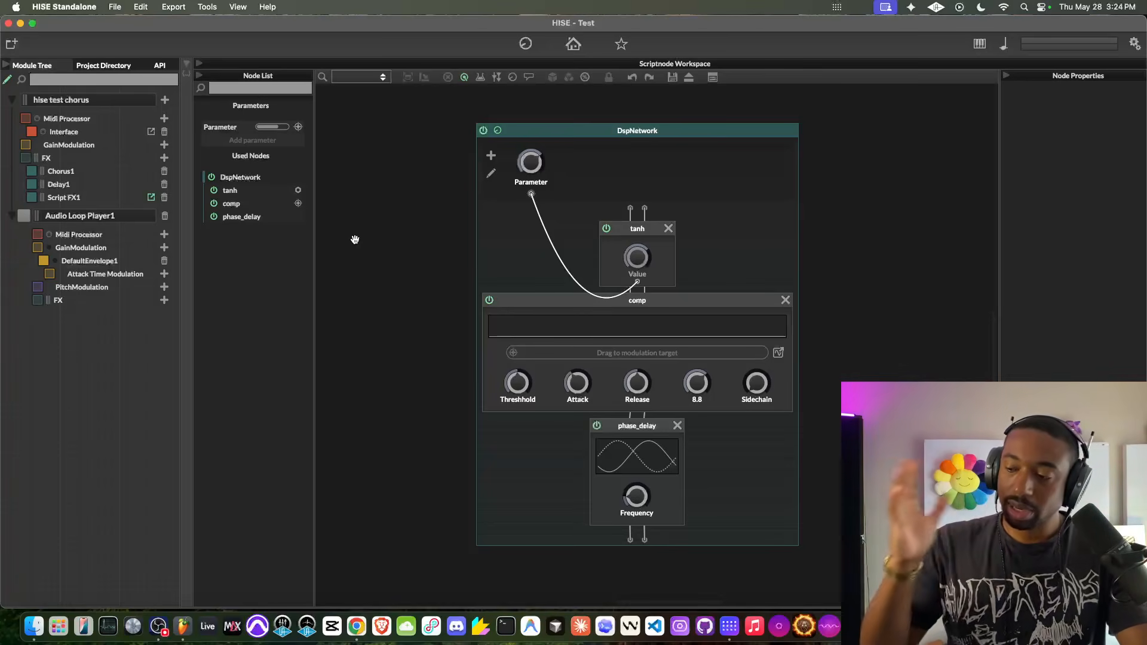
{"action": "scroll", "coordinate": [356, 232], "scroll_direction": "left", "scroll_amount": 1}
{"action": "scroll", "coordinate": [357, 232], "scroll_direction": "right", "scroll_amount": 4}
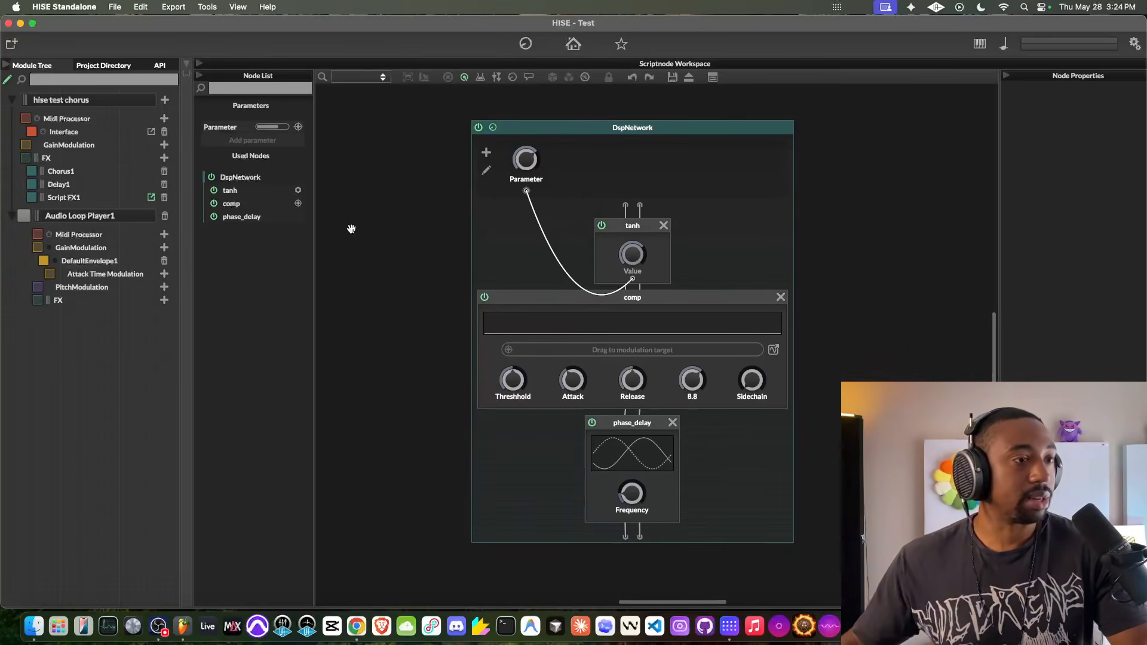
{"action": "scroll", "coordinate": [339, 234], "scroll_direction": "right", "scroll_amount": 1}
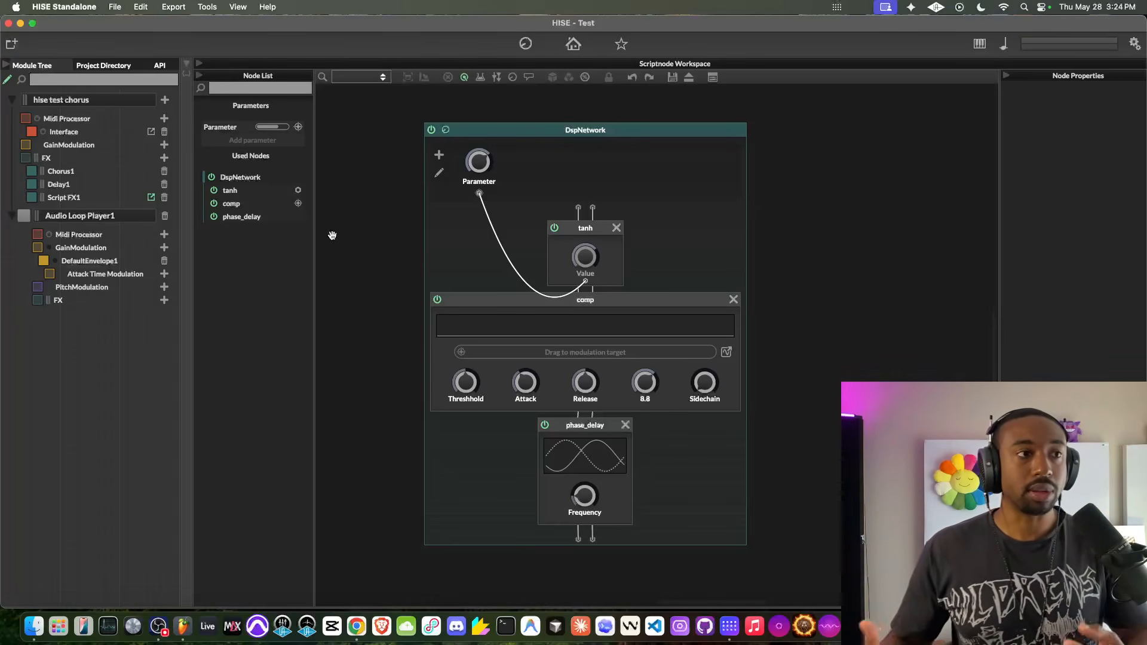
{"action": "scroll", "coordinate": [335, 233], "scroll_direction": "right", "scroll_amount": 3}
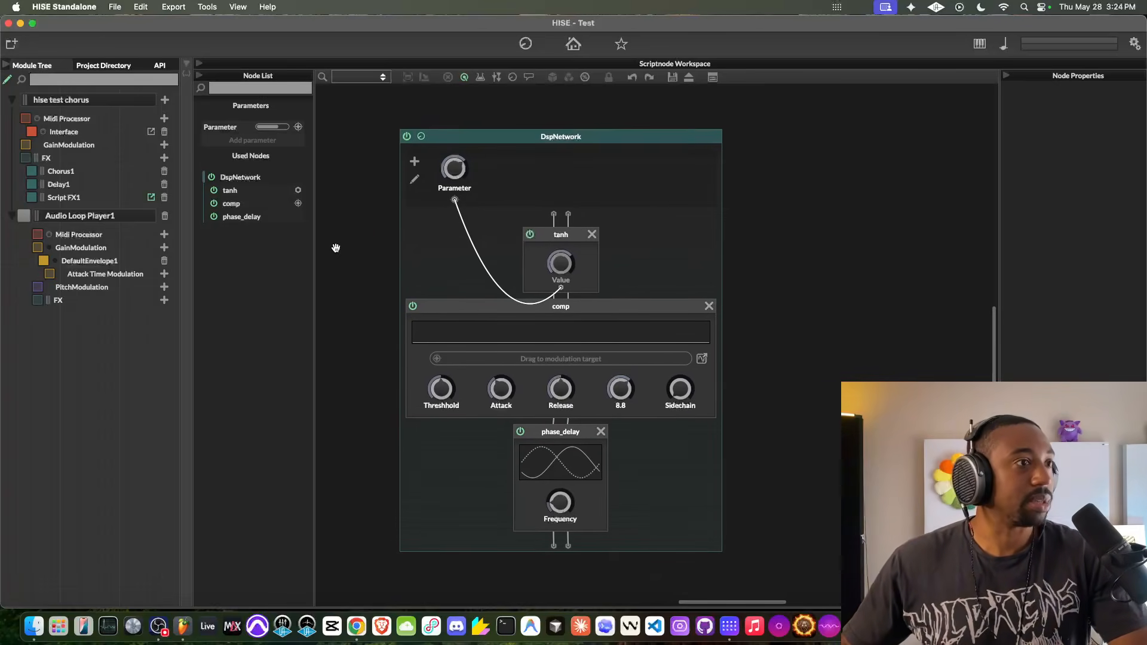
{"action": "scroll", "coordinate": [338, 222], "scroll_direction": "right", "scroll_amount": 3}
{"action": "scroll", "coordinate": [329, 222], "scroll_direction": "right", "scroll_amount": 2}
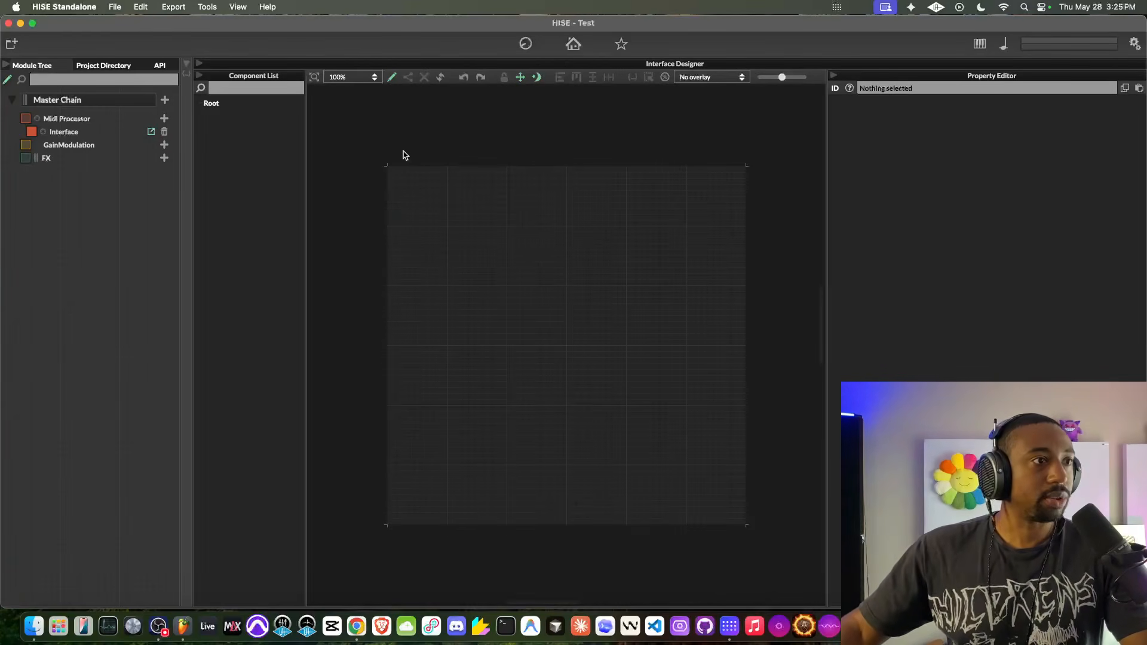
- Switch to Chrome and view the HISE course offer on the Audio Tech Hub page
{"action": "left_click", "coordinate": [356, 627]}
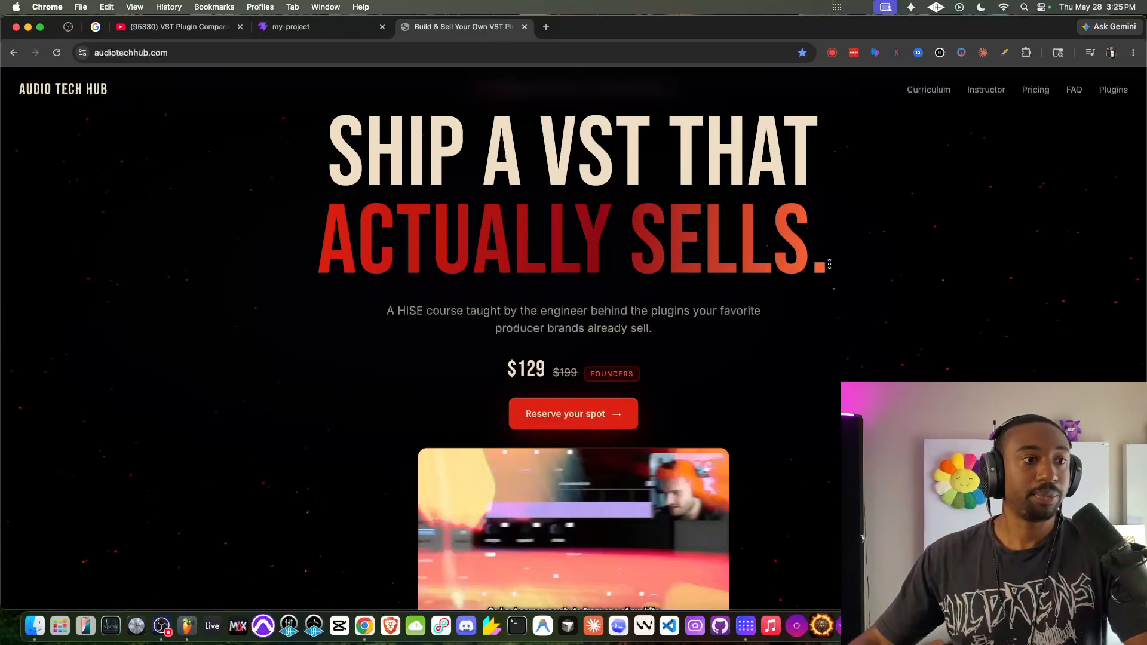
{"action": "left_click_drag", "start_coordinate": [548, 374], "coordinate": [609, 329]}
{"action": "left_click", "coordinate": [688, 340]}
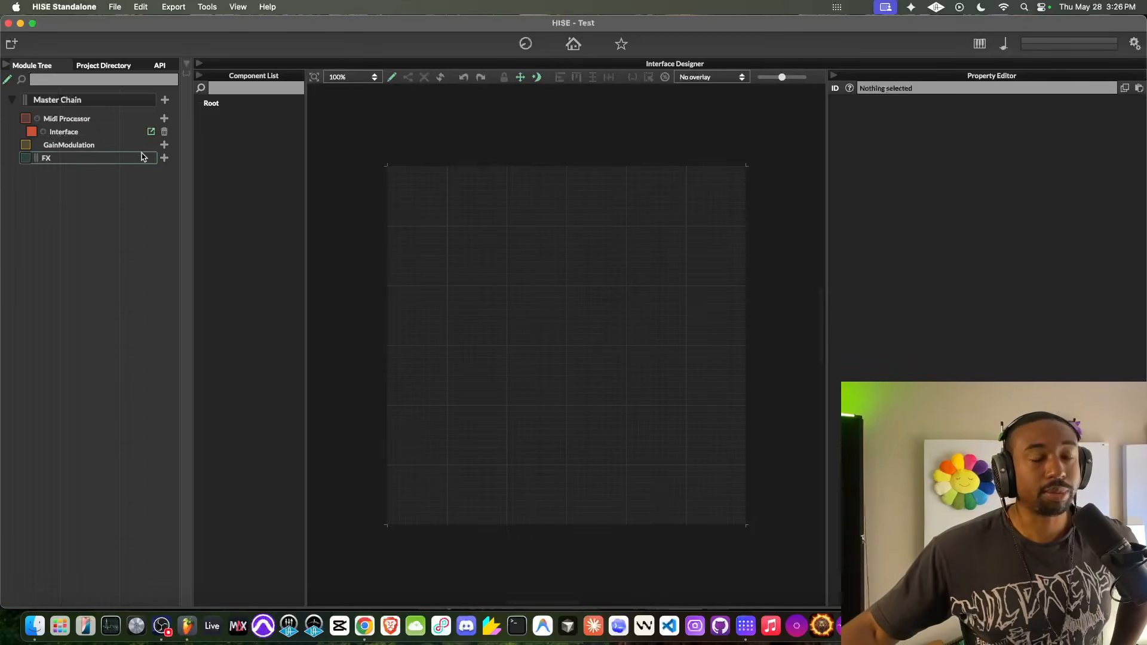
- Add an Audio Loop Player to the Master Chain in HISE and load the Adieu - On That audio file into it
{"action": "left_click", "coordinate": [164, 101]}
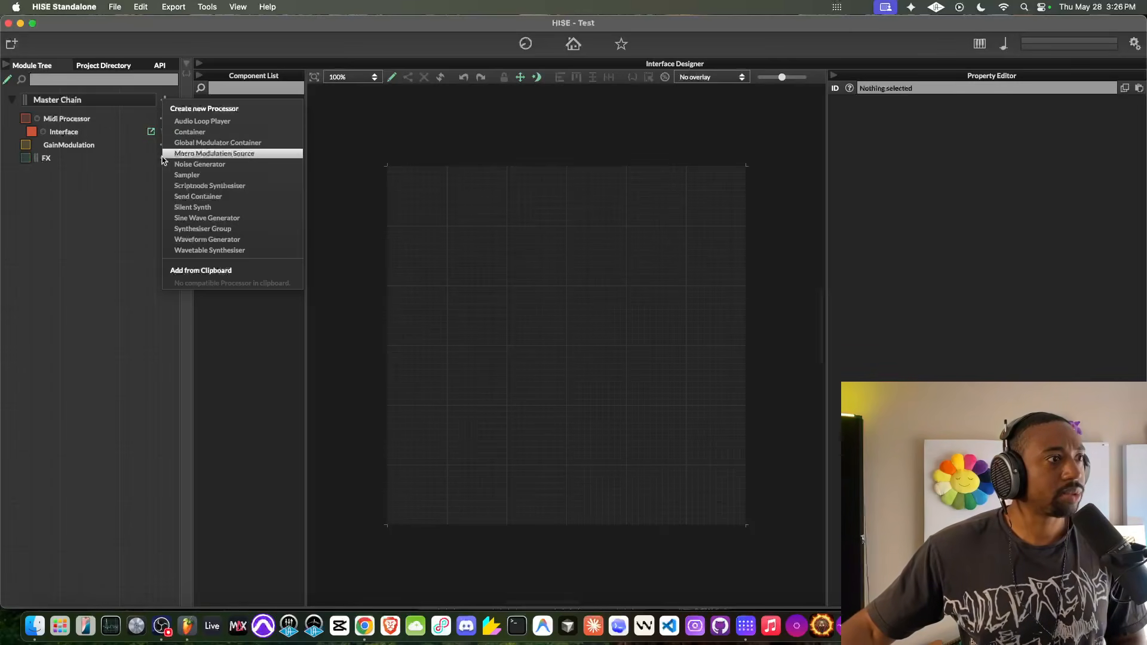
{"action": "left_click", "coordinate": [126, 220]}
{"action": "left_click", "coordinate": [165, 100]}
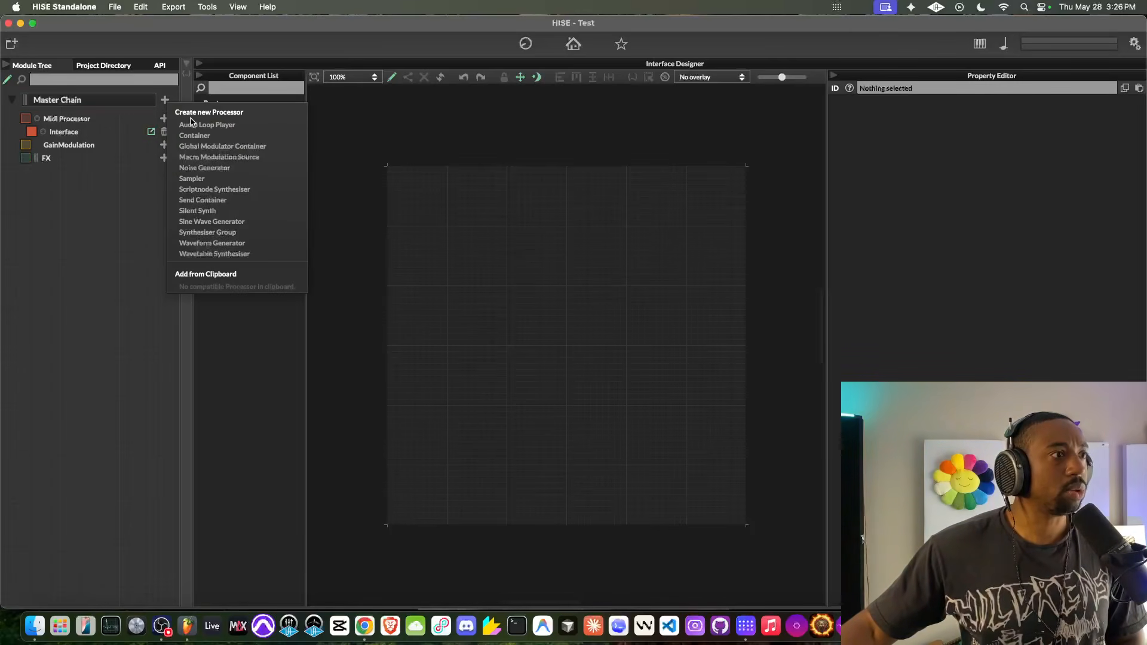
{"action": "left_click", "coordinate": [191, 124]}
{"action": "left_click", "coordinate": [97, 174]}
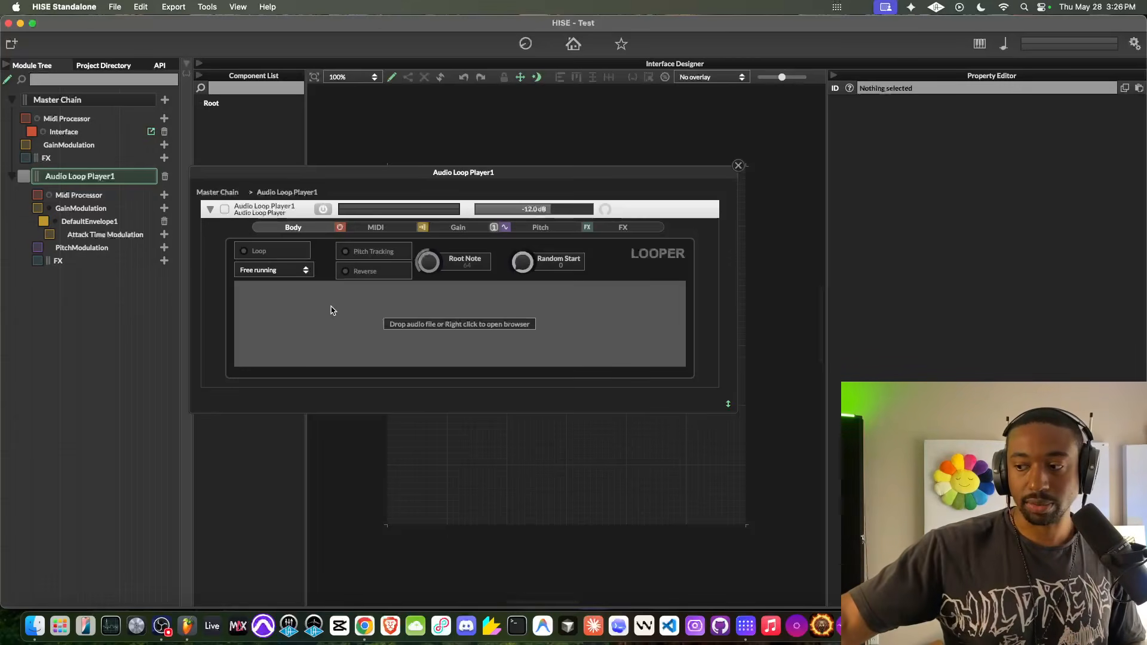
{"action": "left_click_drag", "start_coordinate": [333, 310], "coordinate": [335, 313]}
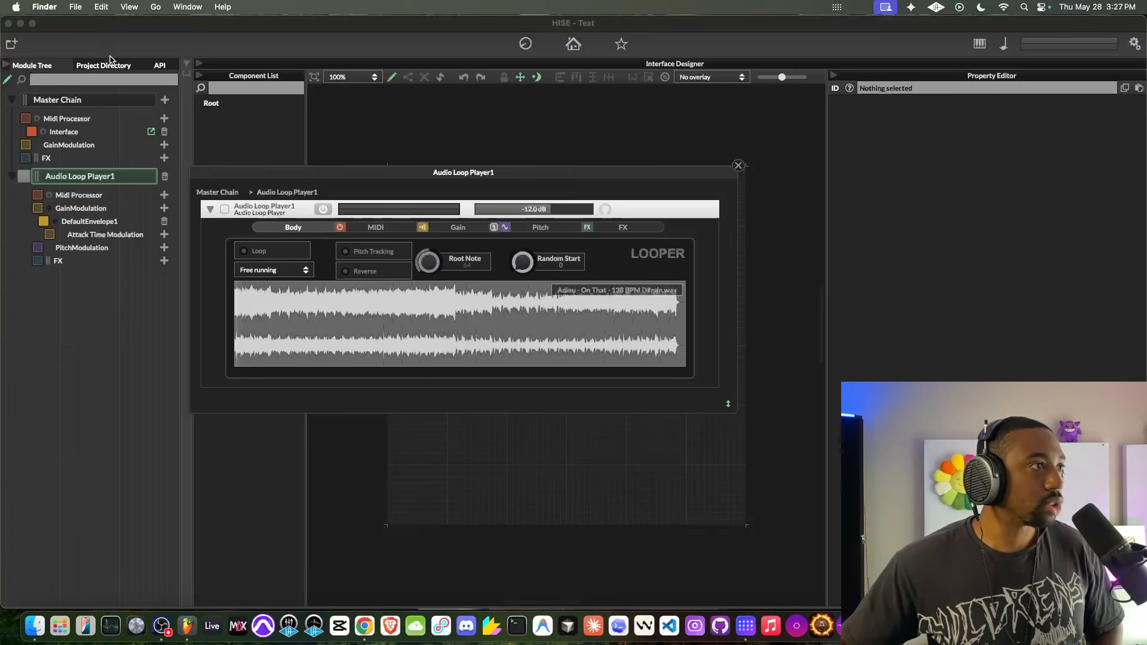
- Review the HISE Audio & Midi settings, dismiss the dialog and shift the loop player's editor slightly upward
{"action": "left_click", "coordinate": [78, 21]}
{"action": "left_click", "coordinate": [115, 6]}
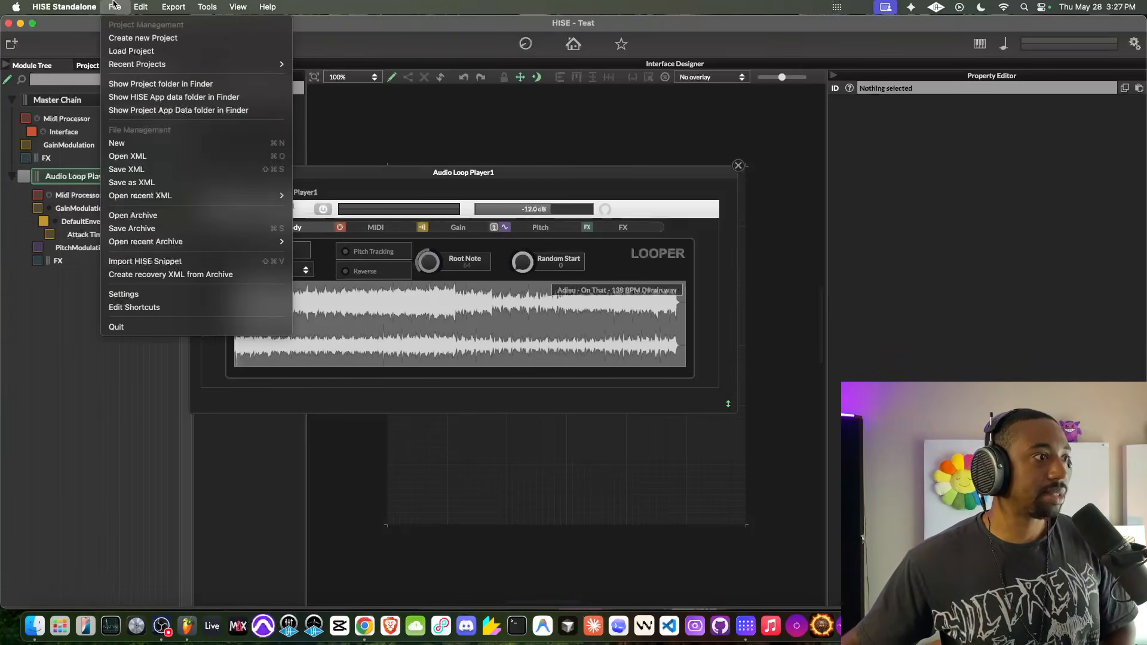
{"action": "left_click", "coordinate": [146, 294]}
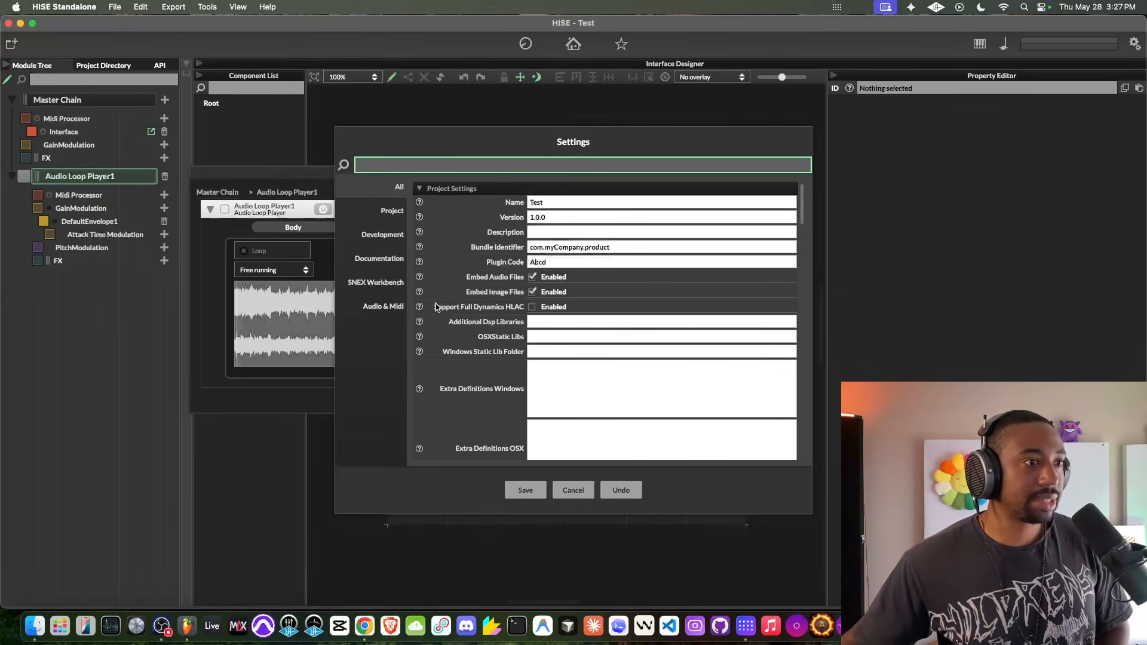
{"action": "left_click", "coordinate": [398, 309]}
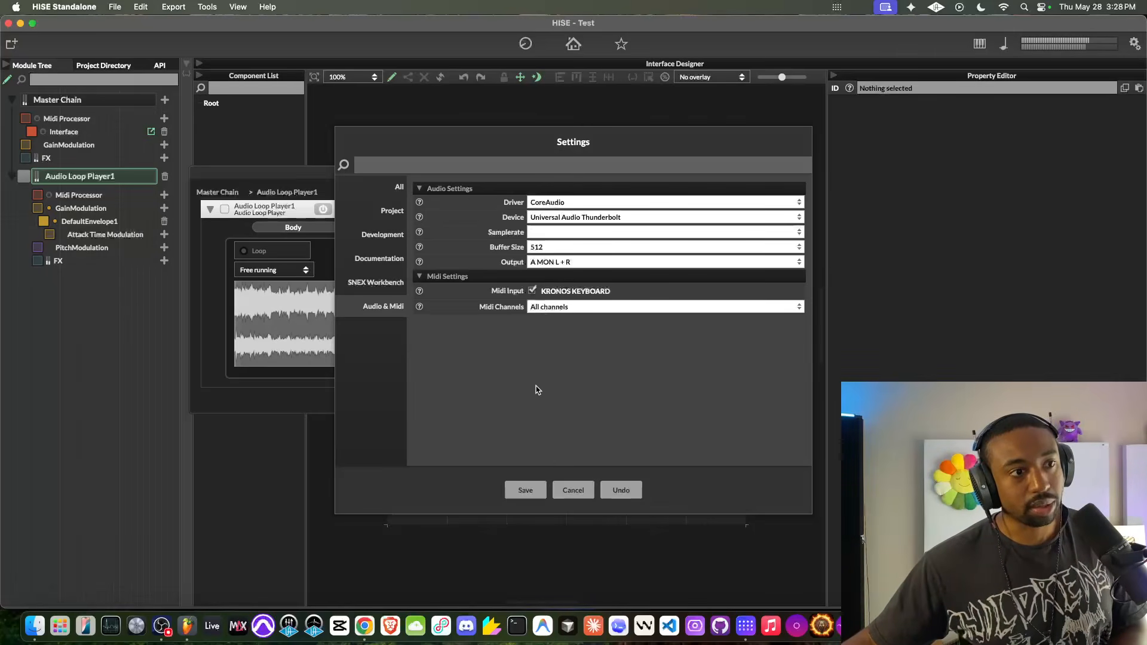
{"action": "left_click", "coordinate": [574, 491]}
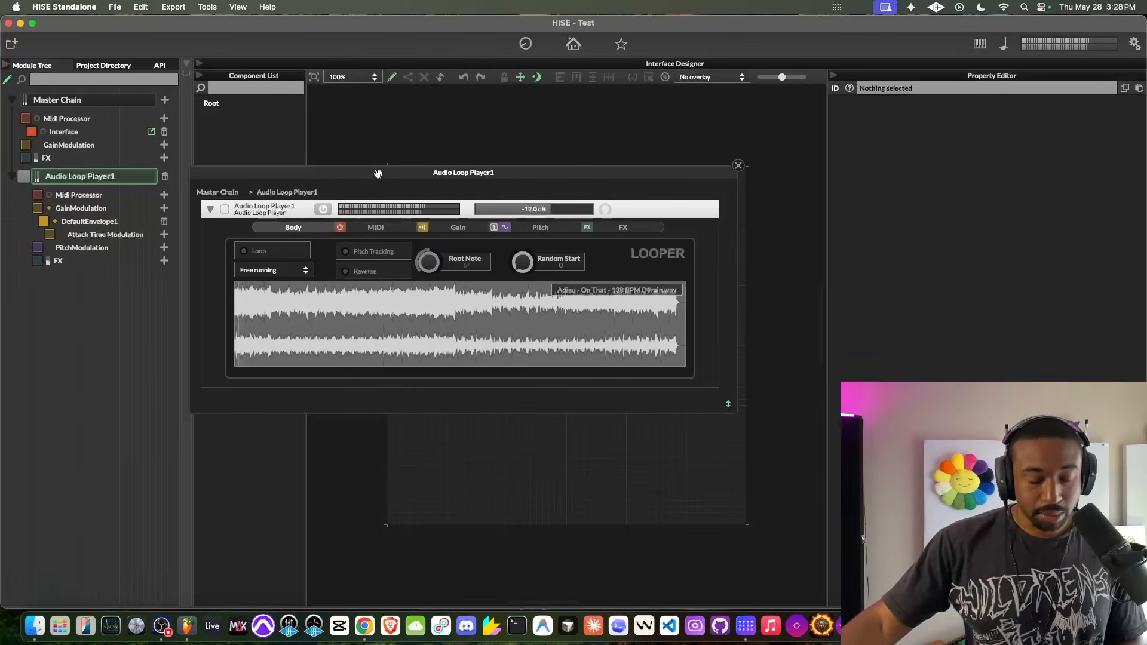
{"action": "left_click_drag", "start_coordinate": [330, 178], "coordinate": [330, 159]}
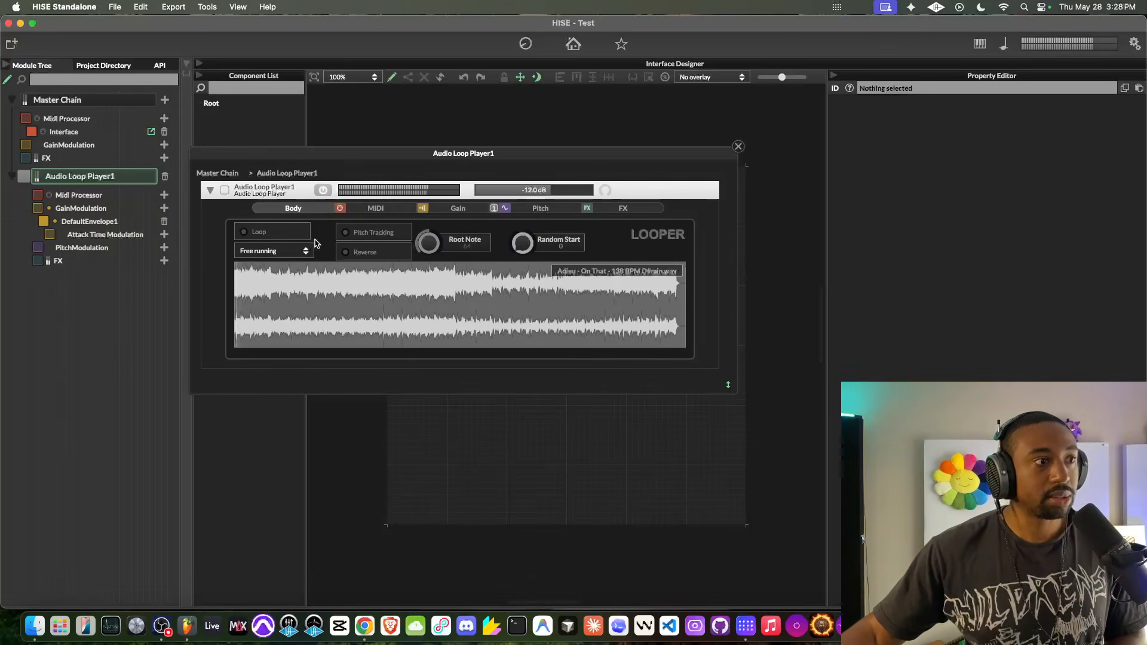
- Close the Audio Loop Player's editor, collapse its module tree, and add a Delay effect to the Master Chain's FX
{"action": "left_click", "coordinate": [738, 146]}
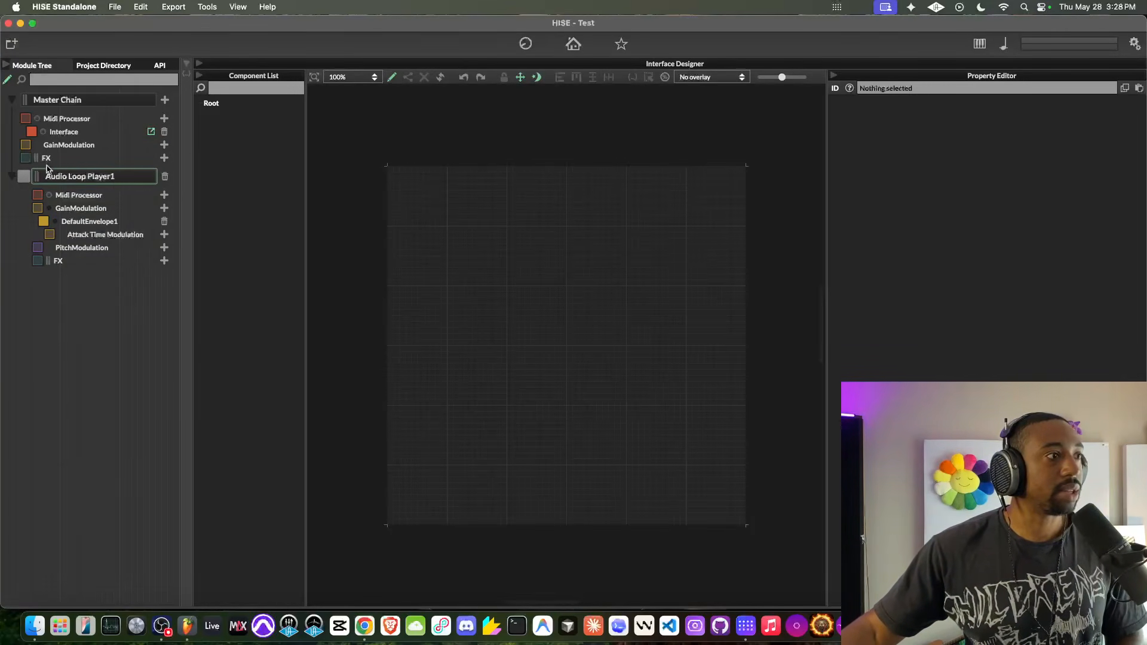
{"action": "left_click", "coordinate": [11, 177]}
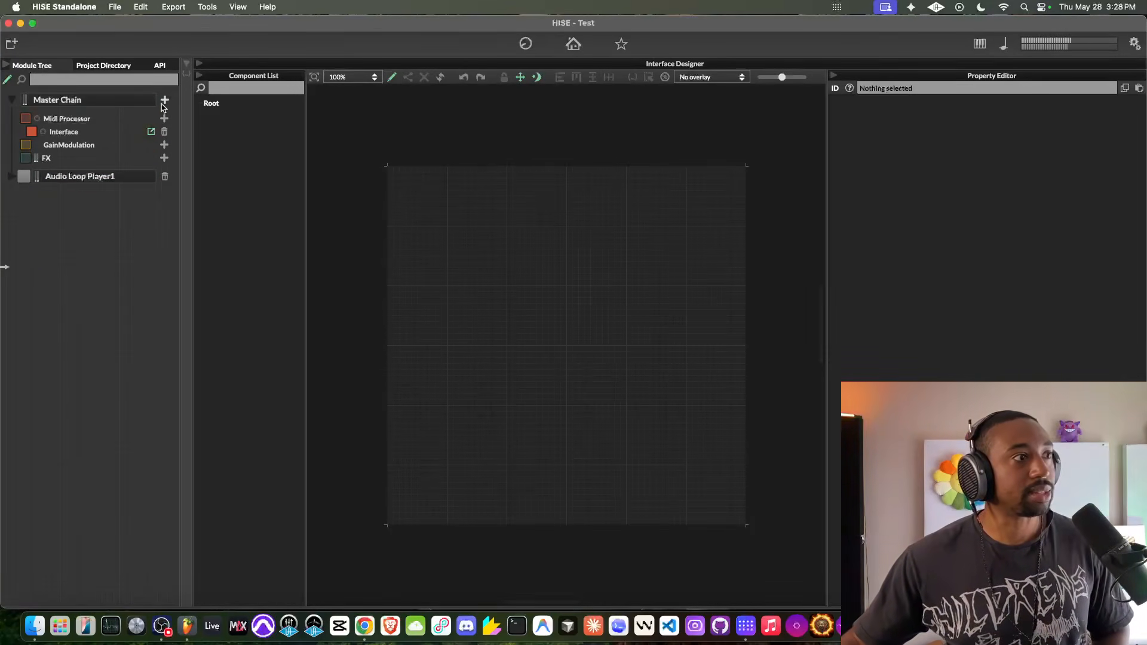
{"action": "left_click", "coordinate": [164, 159]}
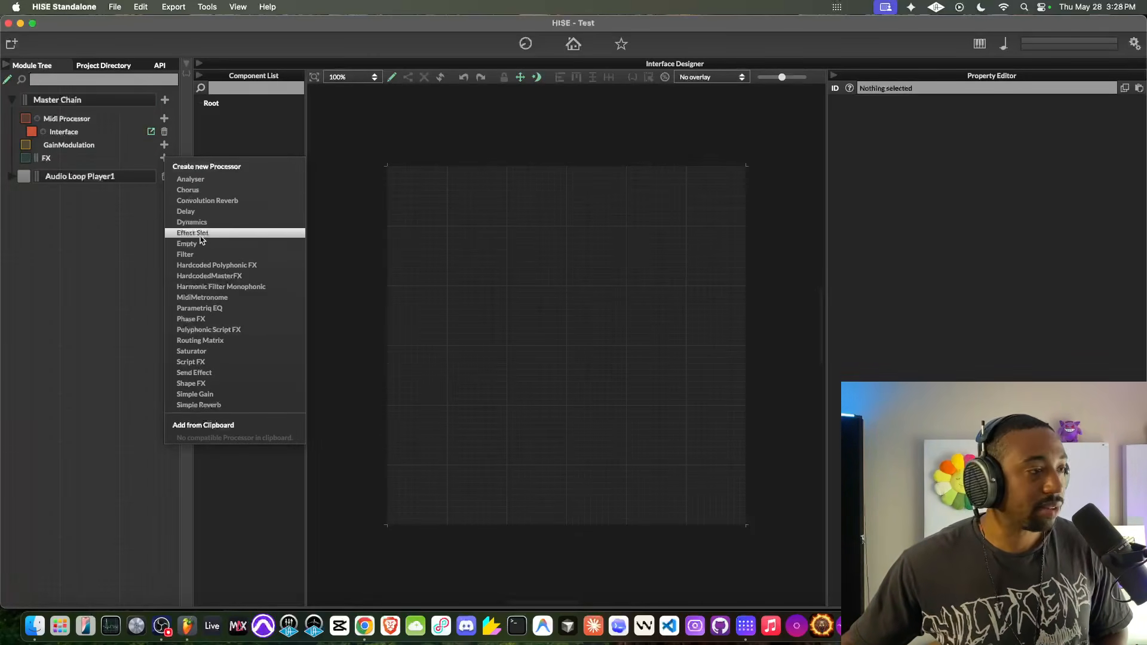
{"action": "left_click", "coordinate": [63, 217]}
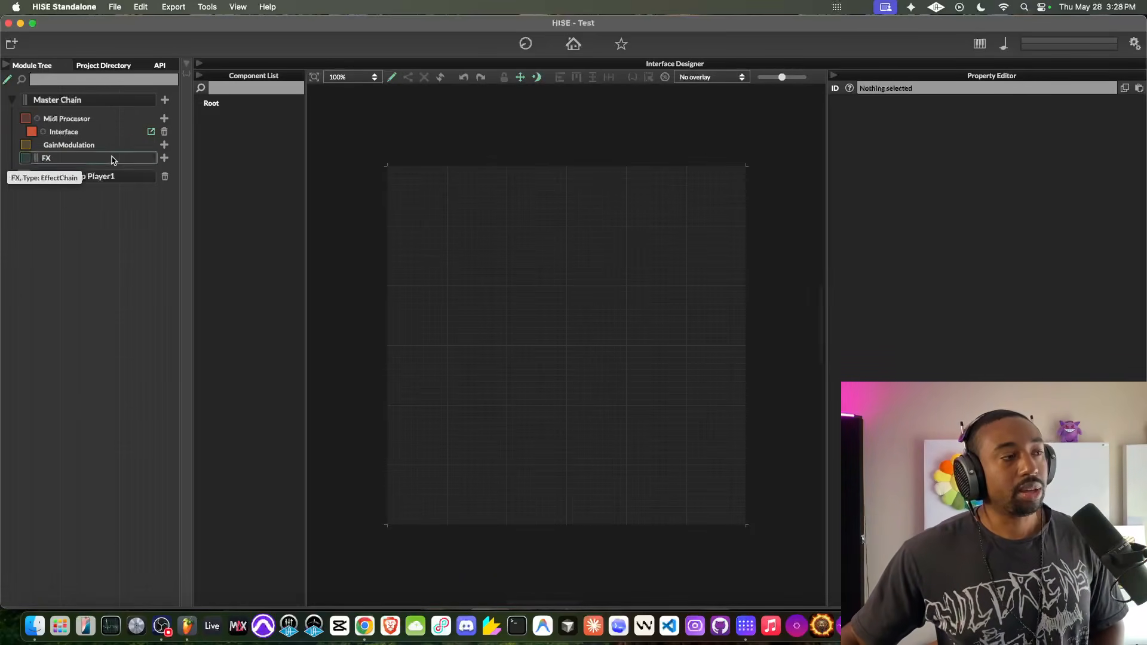
{"action": "left_click", "coordinate": [165, 159]}
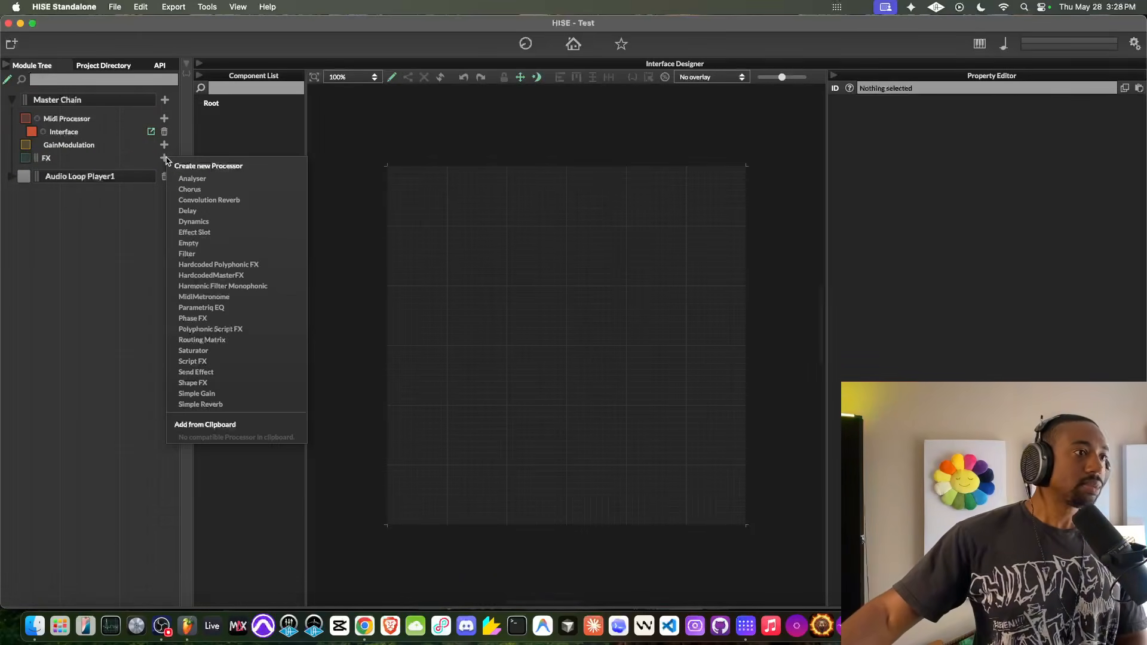
{"action": "left_click", "coordinate": [188, 211]}
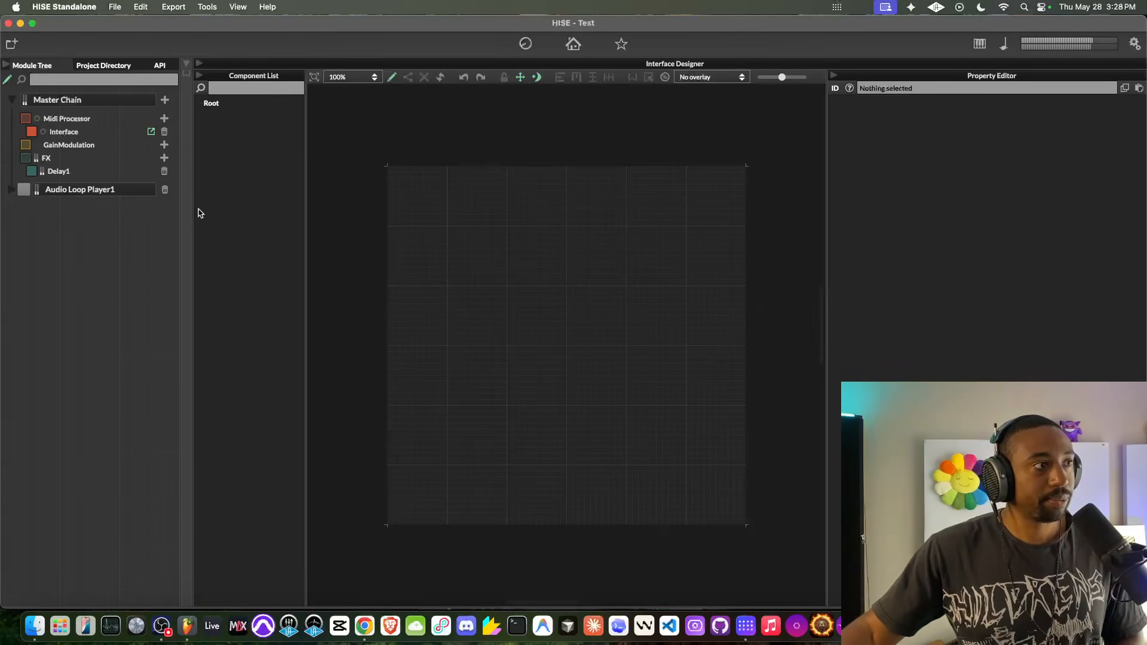
- Review the Delay effect's parameters and the Interface processor, closing each editor after viewing it
{"action": "left_click", "coordinate": [91, 172]}
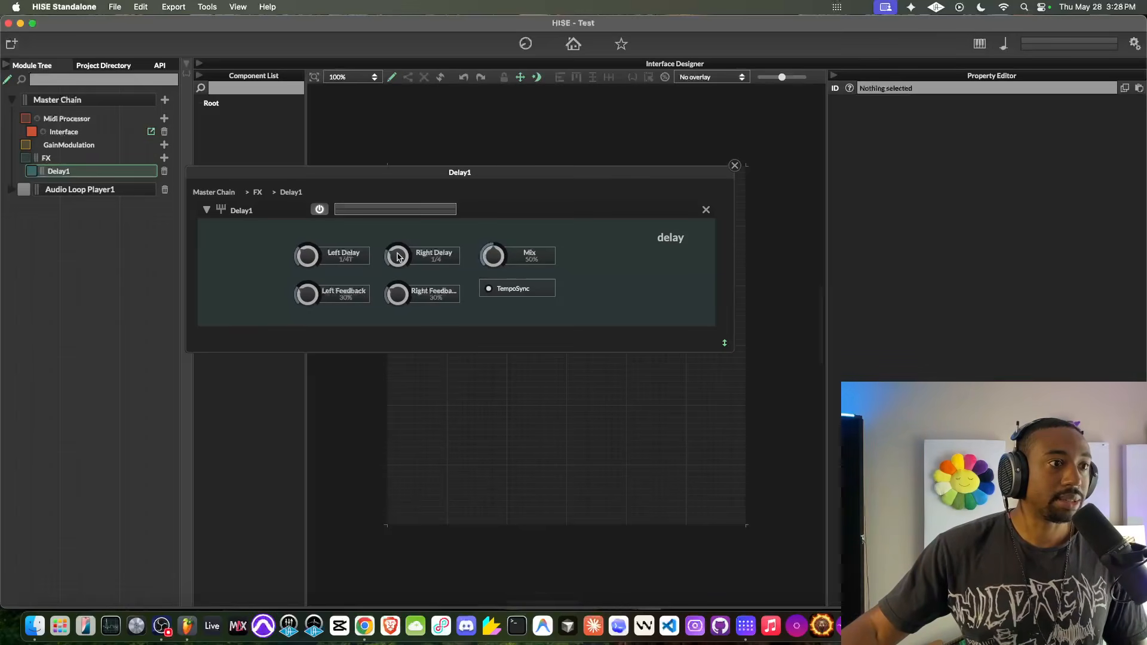
{"action": "left_click", "coordinate": [735, 165]}
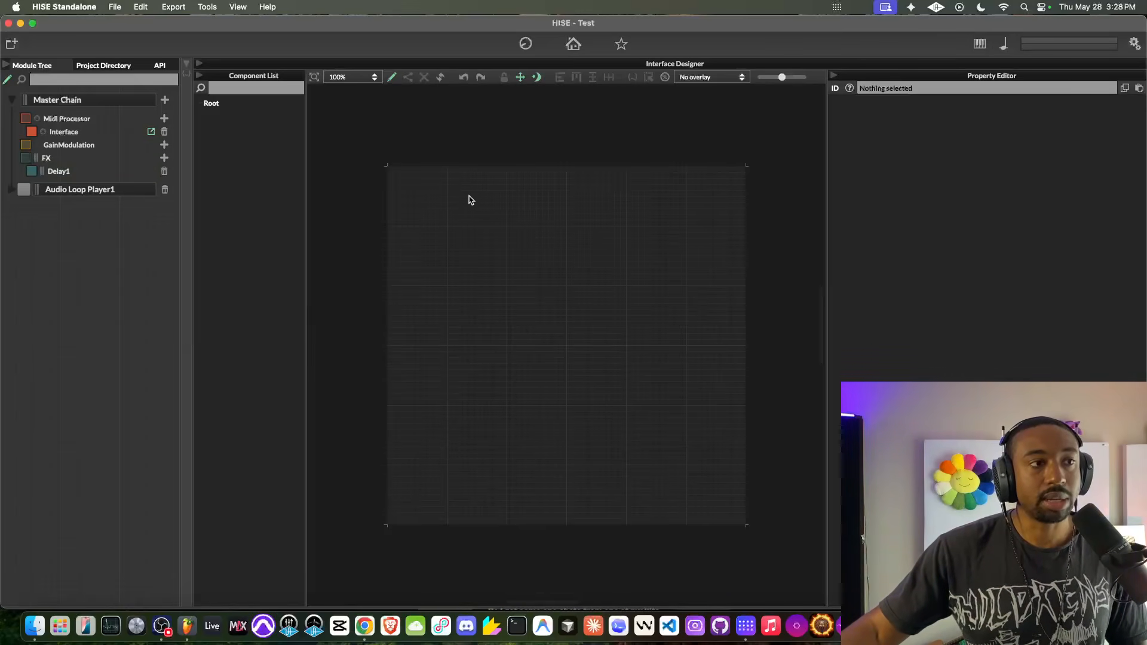
{"action": "left_click", "coordinate": [105, 132]}
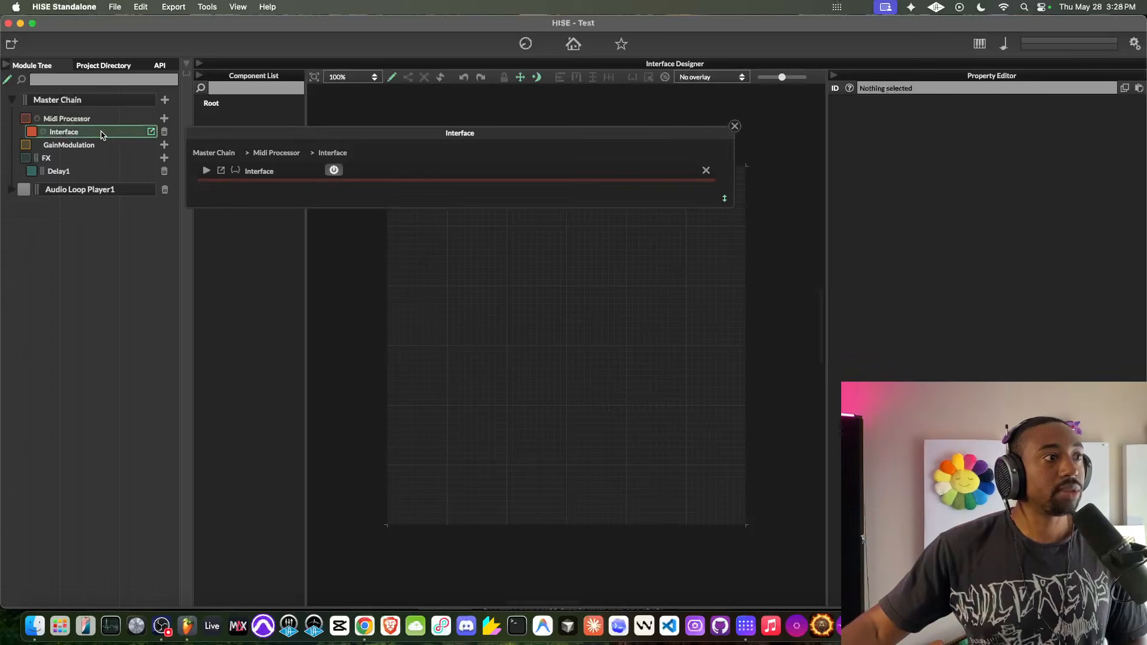
{"action": "left_click", "coordinate": [735, 126]}
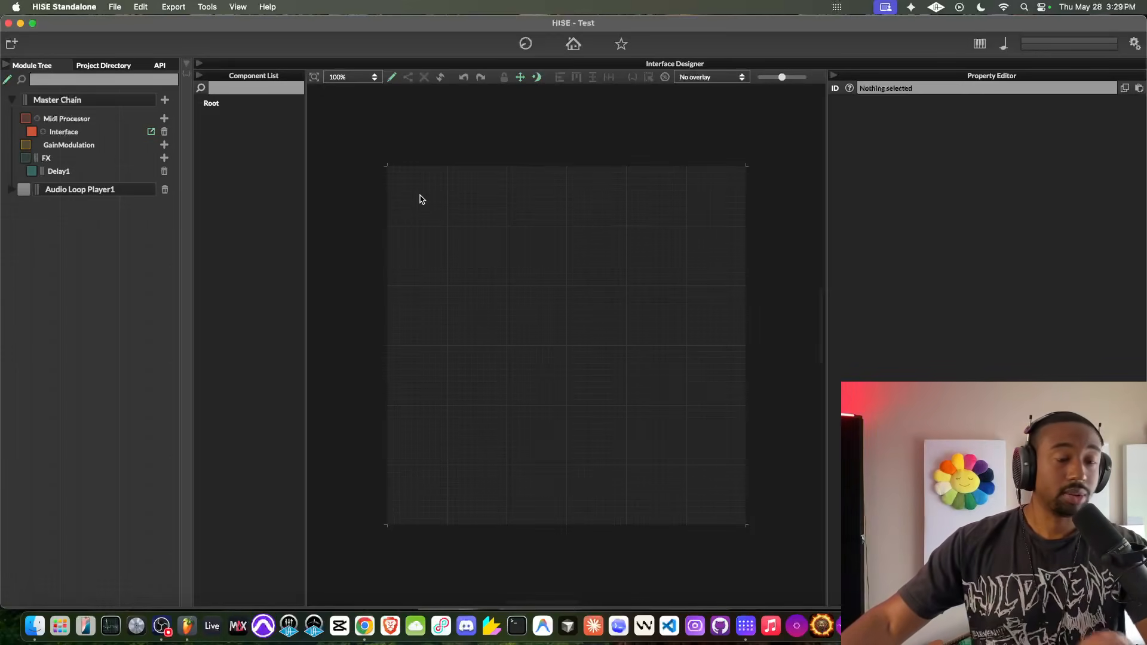
- Add a slider near the upper-left corner of the interface canvas and set its text to Delay Mix
{"action": "right_click", "coordinate": [420, 199]}
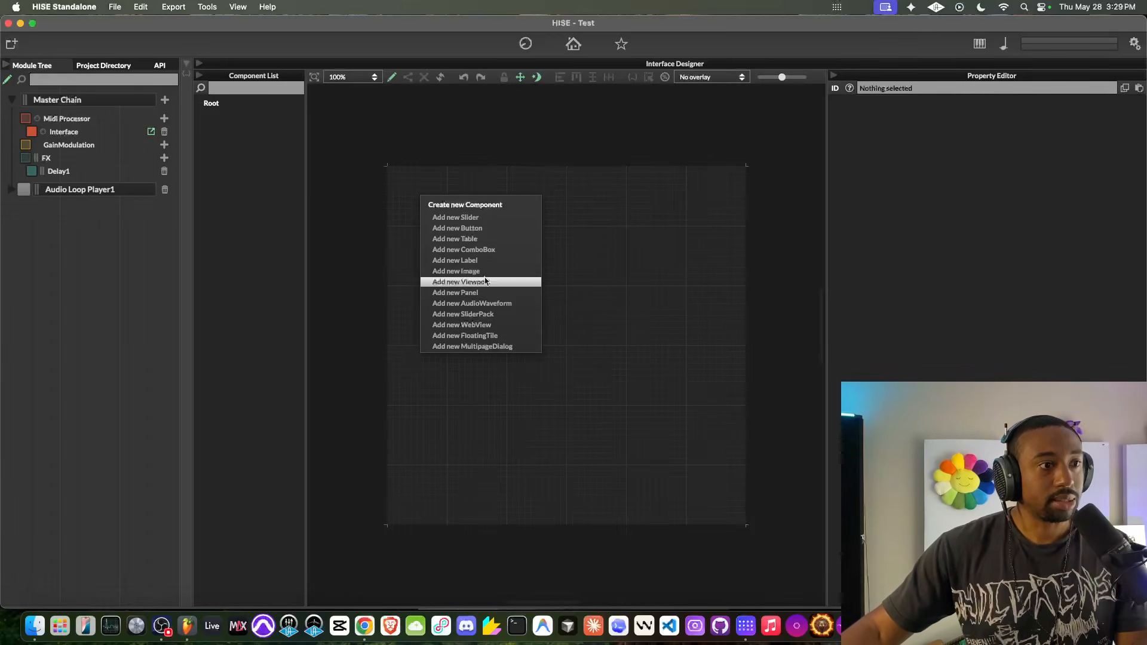
{"action": "left_click", "coordinate": [484, 219]}
{"action": "left_click", "coordinate": [929, 116]}
{"action": "key", "text": "BackSpace"}
{"action": "key", "text": "BackSpace"}
{"action": "key", "text": "BackSpace"}
{"action": "key", "text": "BackSpace"}
{"action": "key", "text": "BackSpace"}
{"action": "type", "text": "Delay"}
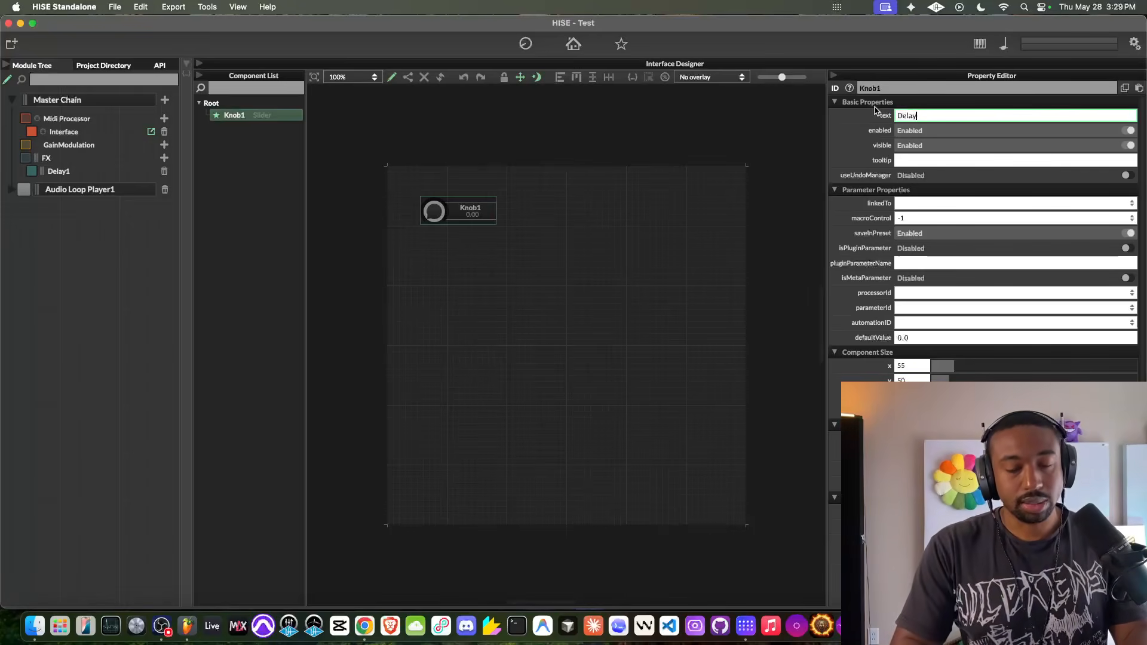
{"action": "type", "text": " Mix"}
{"action": "left_click", "coordinate": [654, 193]}
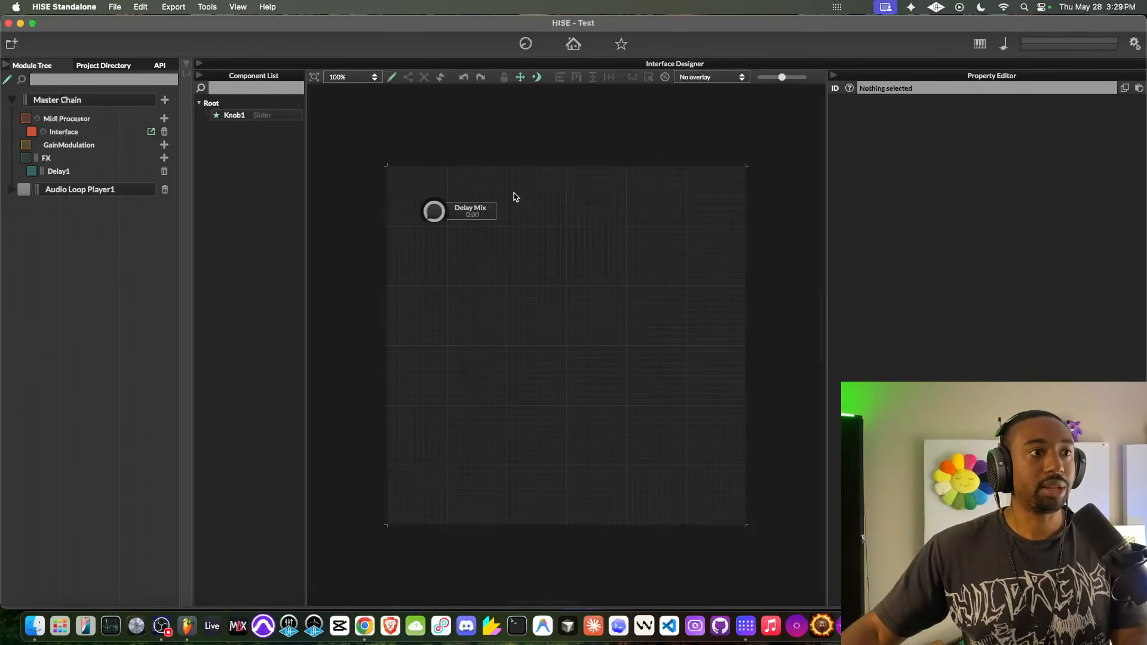
- Connect the Delay Mix knob to the Mix parameter of the Delay1 processor
{"action": "left_click", "coordinate": [487, 207]}
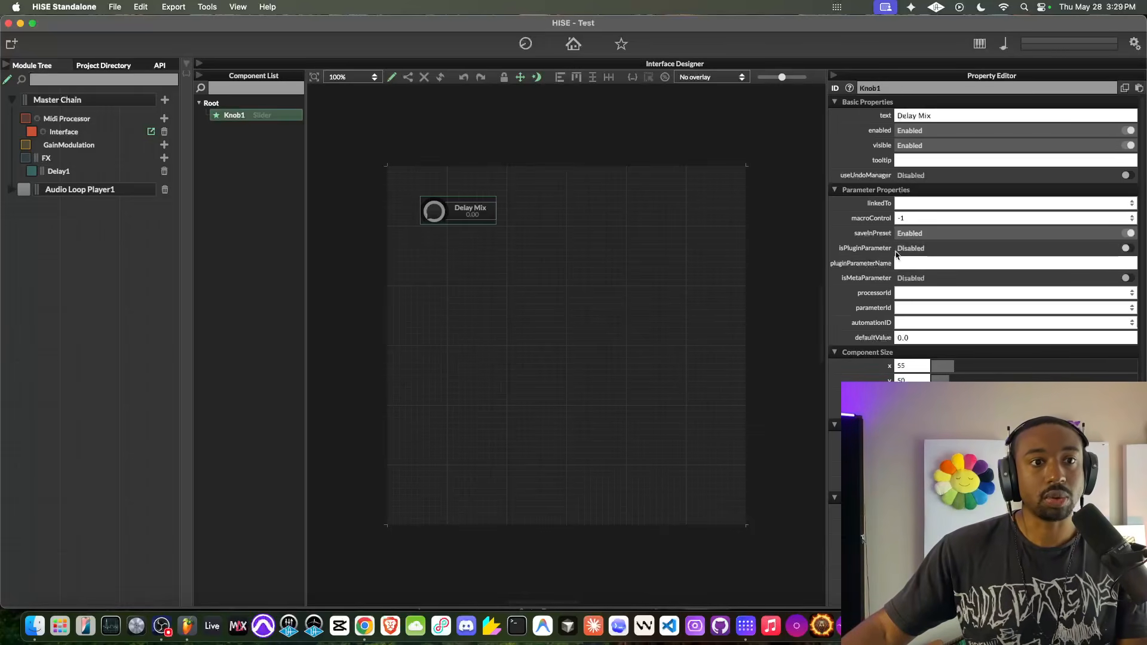
{"action": "left_click", "coordinate": [913, 293]}
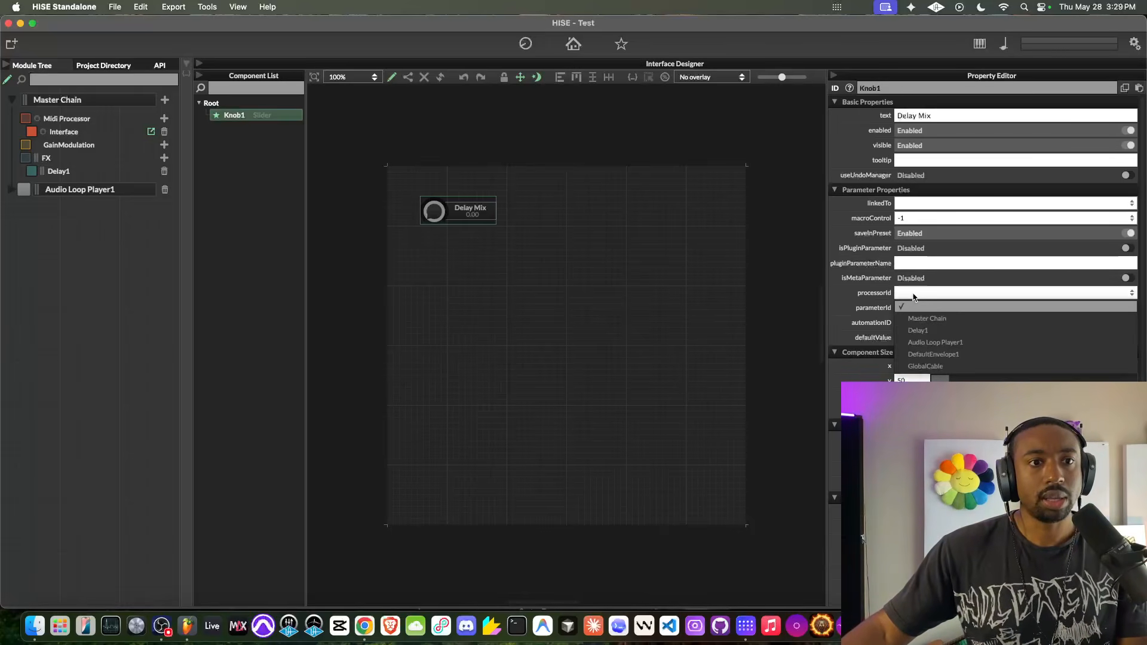
{"action": "left_click", "coordinate": [920, 331]}
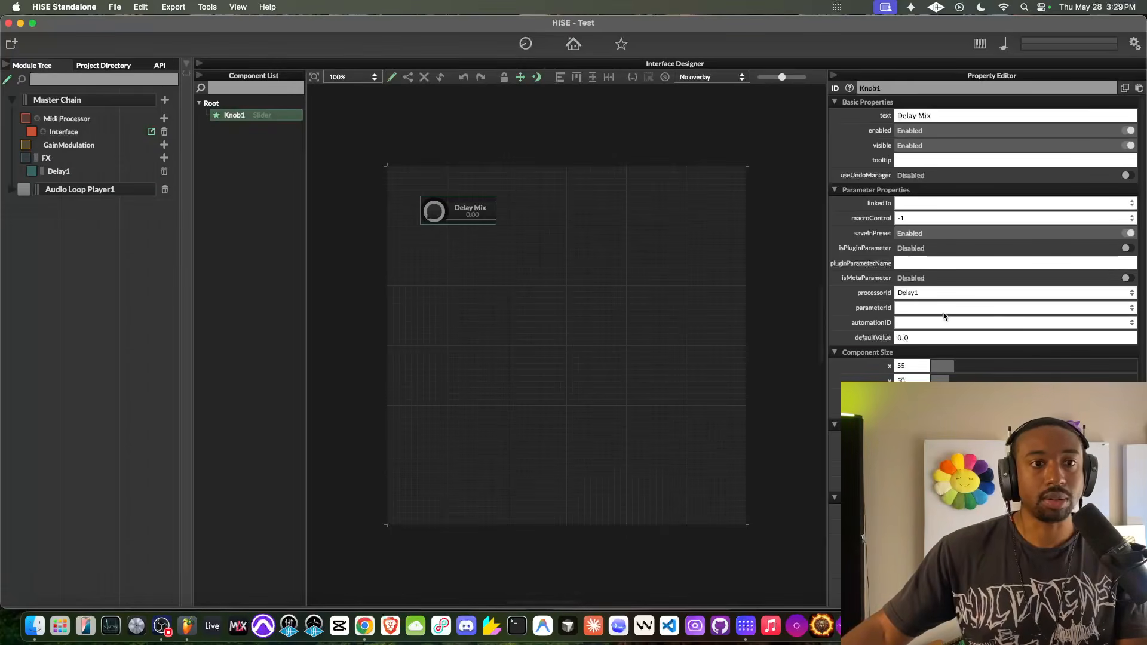
{"action": "left_click", "coordinate": [921, 309]}
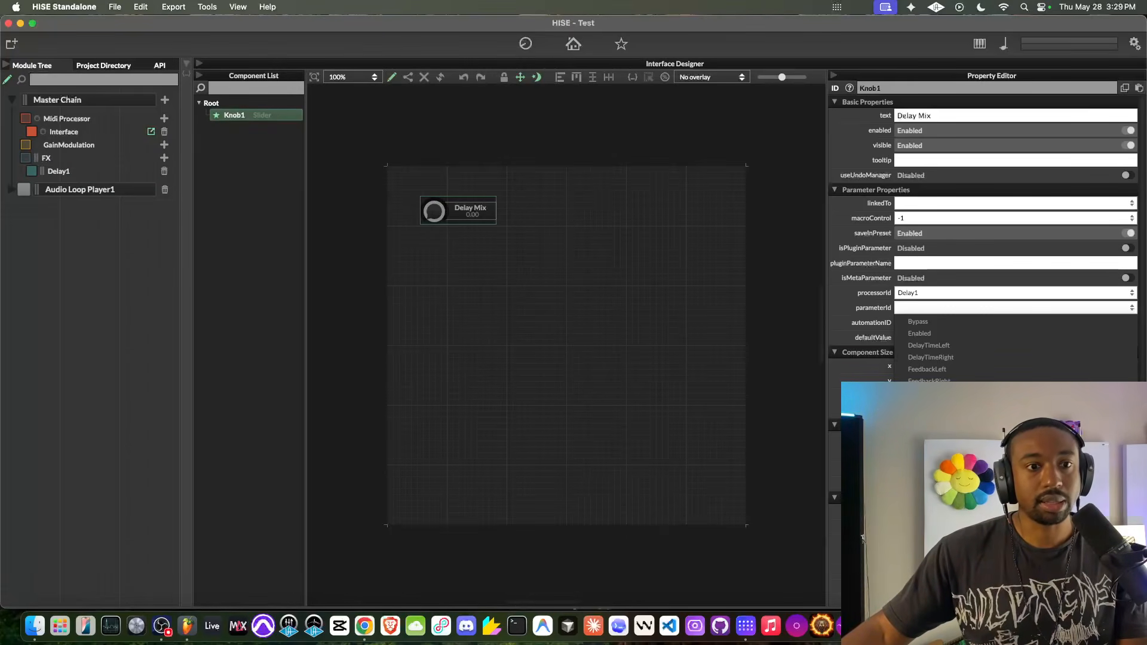
{"action": "left_click", "coordinate": [920, 418]}
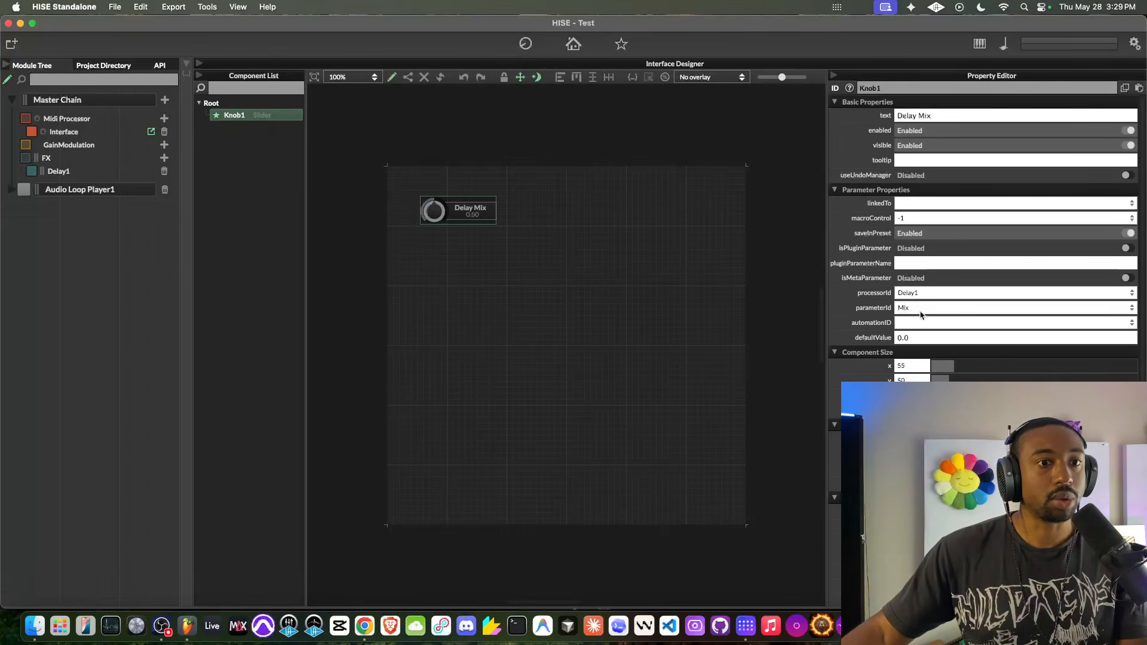
{"action": "left_click", "coordinate": [555, 257]}
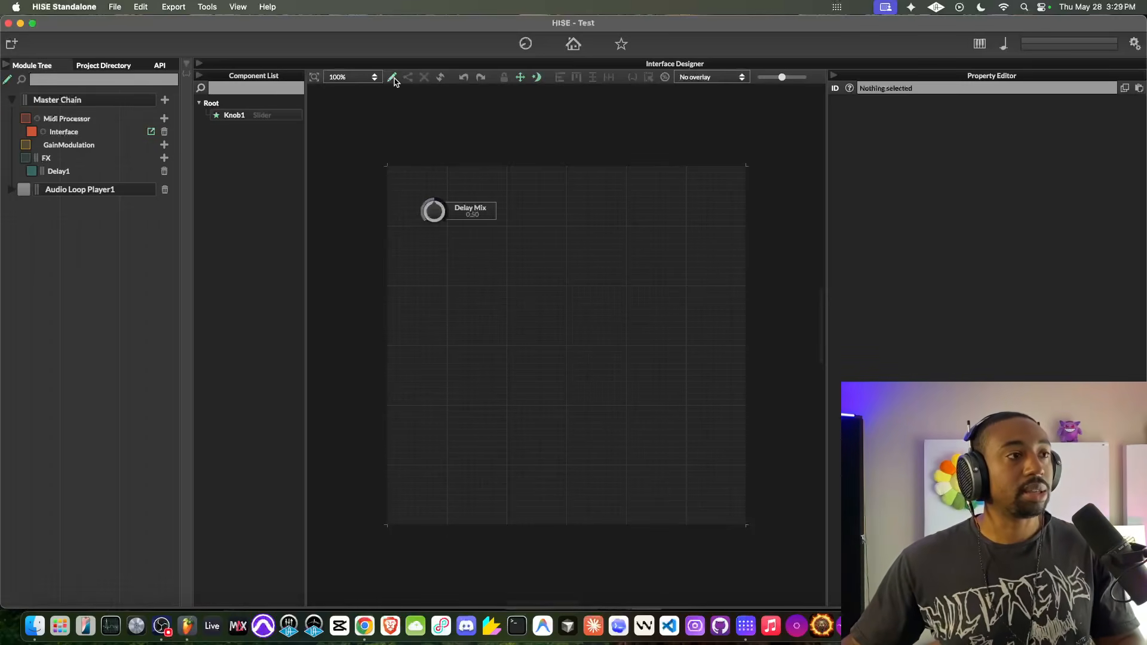
- Add a second slider aligned beside the Delay Mix knob and set its text to Delay Right Time
{"action": "right_click", "coordinate": [506, 213]}
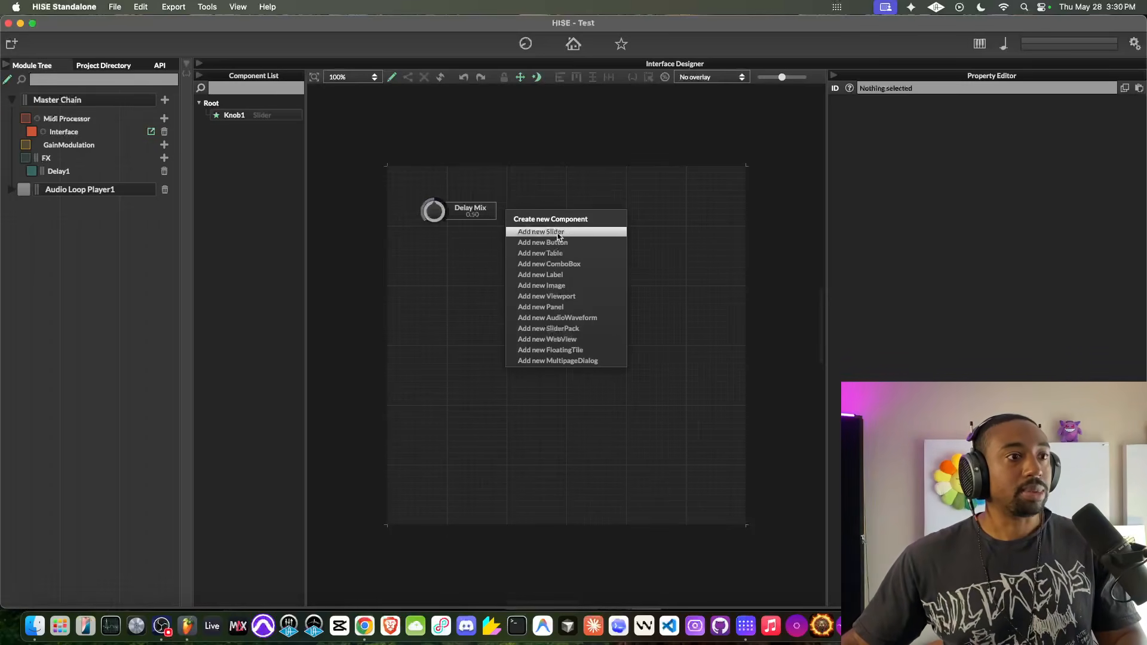
{"action": "left_click", "coordinate": [526, 233]}
{"action": "left_click_drag", "start_coordinate": [546, 221], "coordinate": [548, 207]}
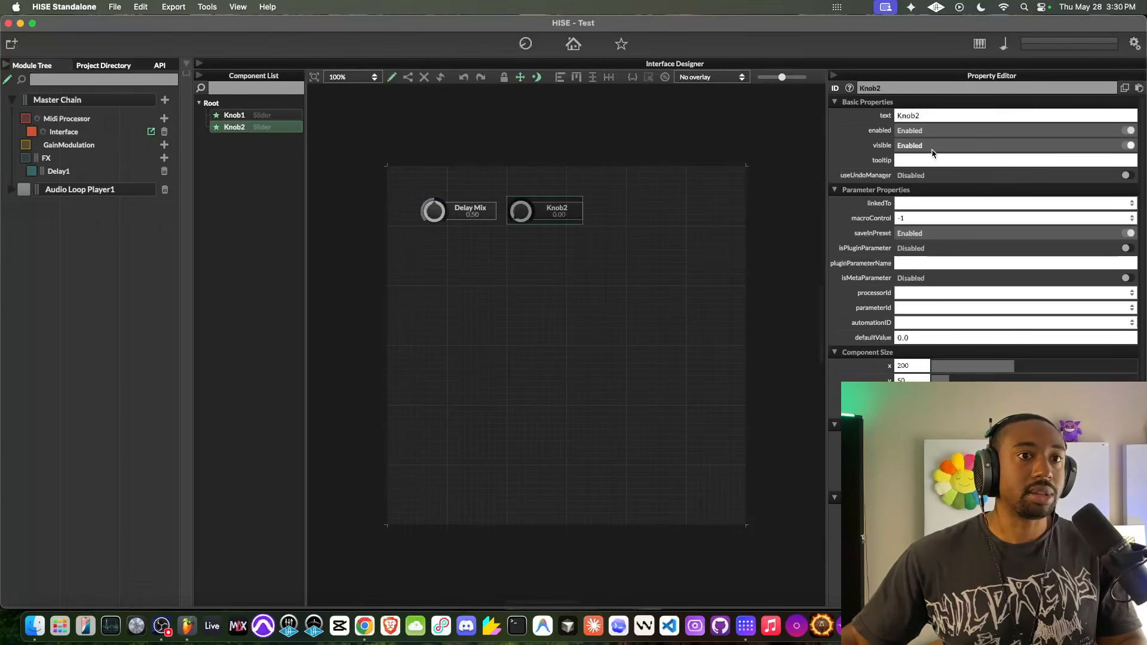
{"action": "left_click", "coordinate": [897, 115]}
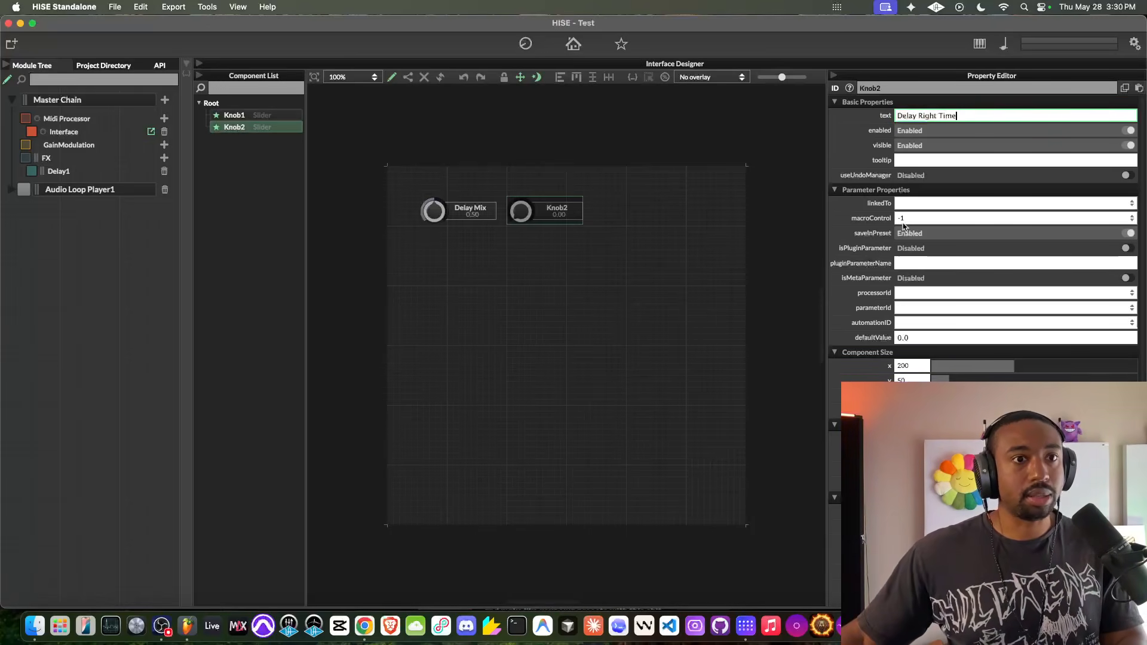
- Connect the Delay Right Time knob to the DelayTimeRight parameter of the Delay1 processor
{"action": "left_click", "coordinate": [909, 294]}
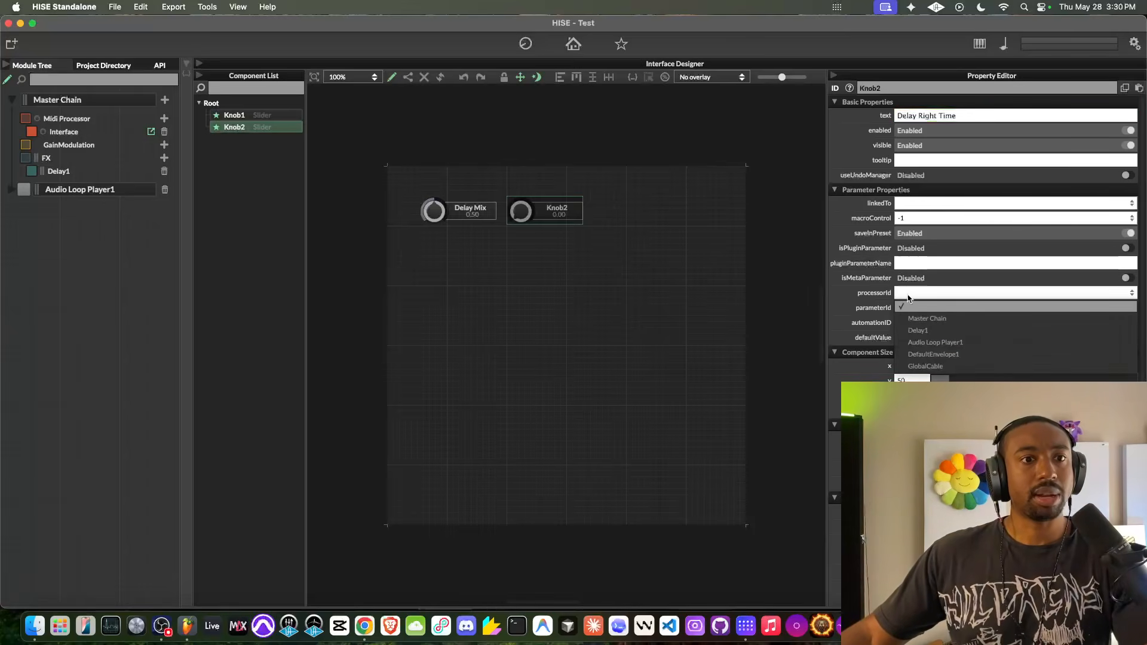
{"action": "left_click", "coordinate": [911, 330]}
{"action": "left_click", "coordinate": [912, 309]}
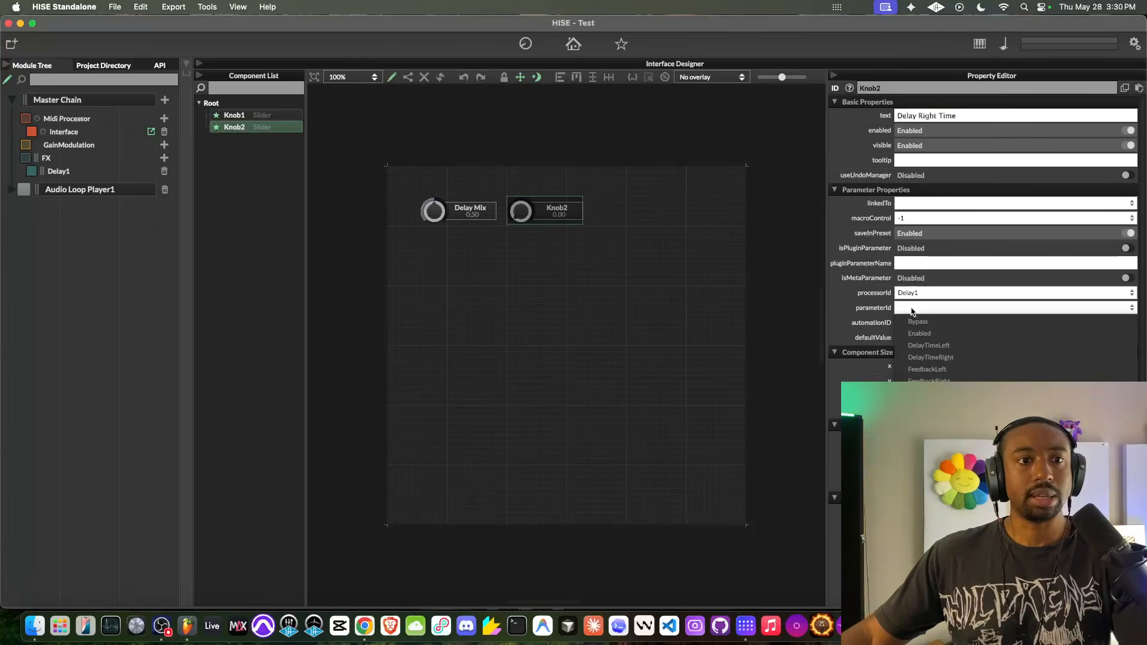
{"action": "left_click", "coordinate": [931, 358]}
{"action": "left_click", "coordinate": [622, 175]}
- Duplicate the Delay Right Time knob, place the copy beside it, and change its text to Delay Left Time
{"action": "left_click", "coordinate": [556, 211]}
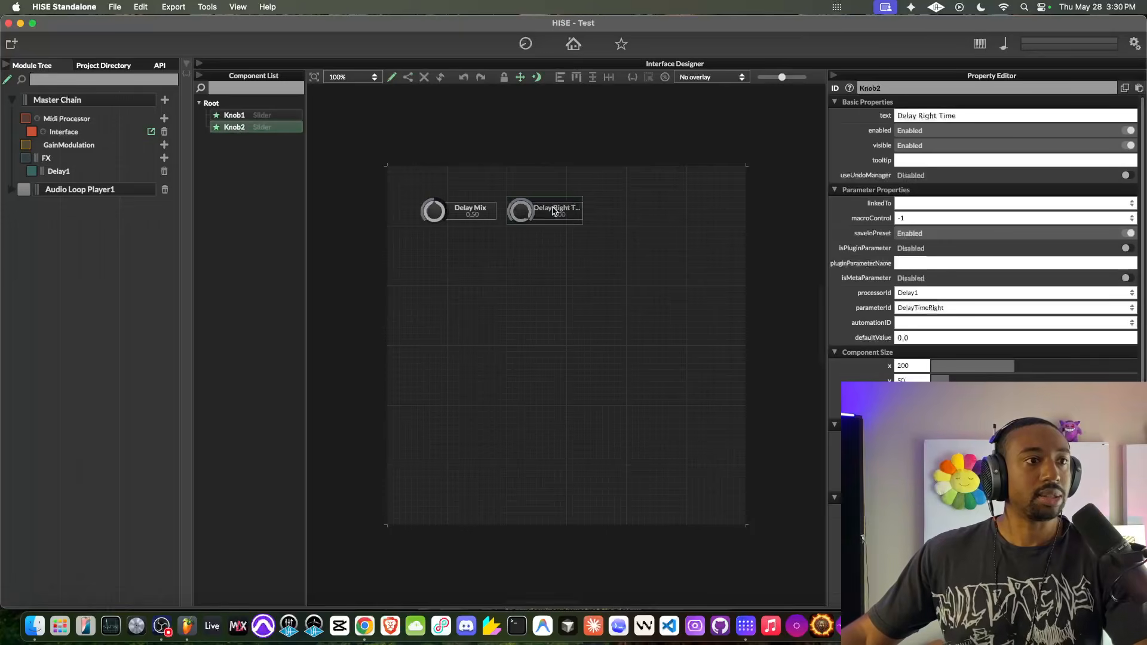
{"action": "key", "text": "super+d"}
{"action": "left_click_drag", "start_coordinate": [556, 210], "coordinate": [590, 198]}
{"action": "left_click", "coordinate": [918, 115]}
{"action": "double_click", "coordinate": [926, 115]}
{"action": "type", "text": "Left"}
- Link the Delay Left Time knob to Delay1's DelayTimeLeft parameter and deselect it
{"action": "left_click", "coordinate": [925, 308]}
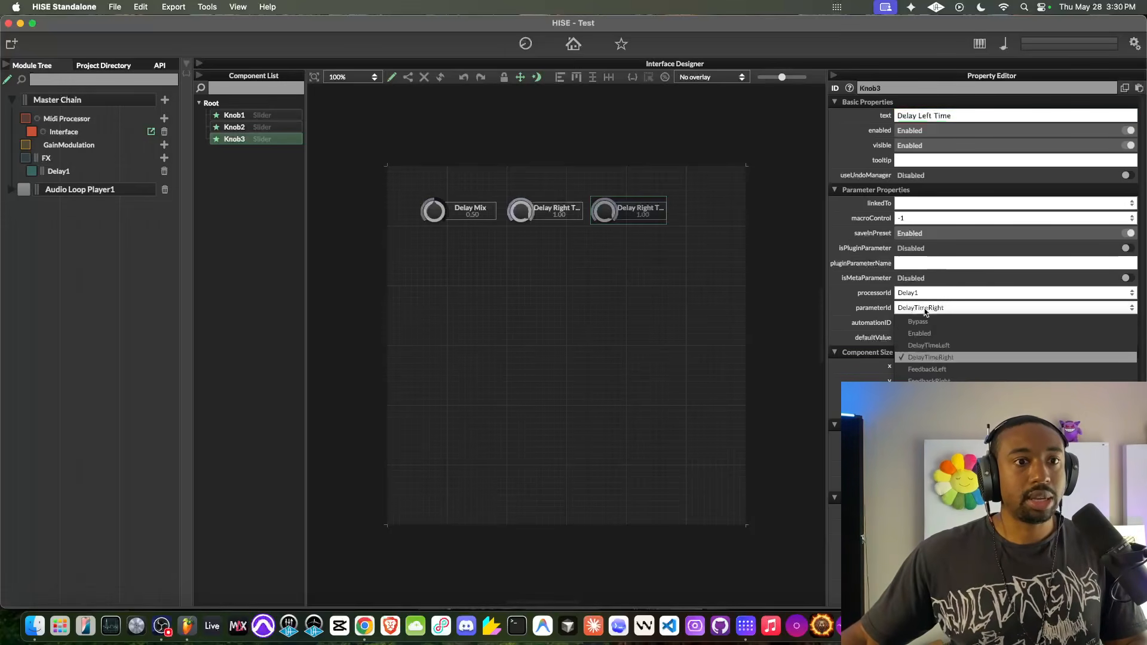
{"action": "left_click", "coordinate": [929, 345]}
{"action": "left_click", "coordinate": [660, 261]}
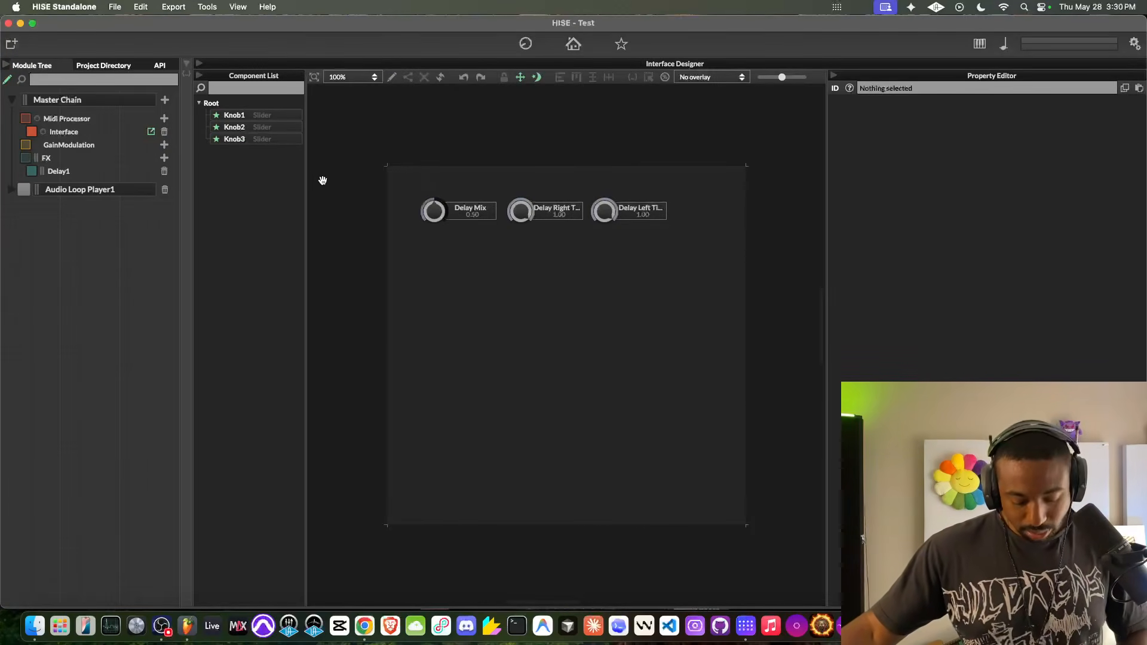
- Try out the knobs, leaving Delay Mix at about 0.65, right time at about 0.38 and left time at about 0.78
{"action": "left_click_drag", "start_coordinate": [439, 209], "coordinate": [453, 158]}
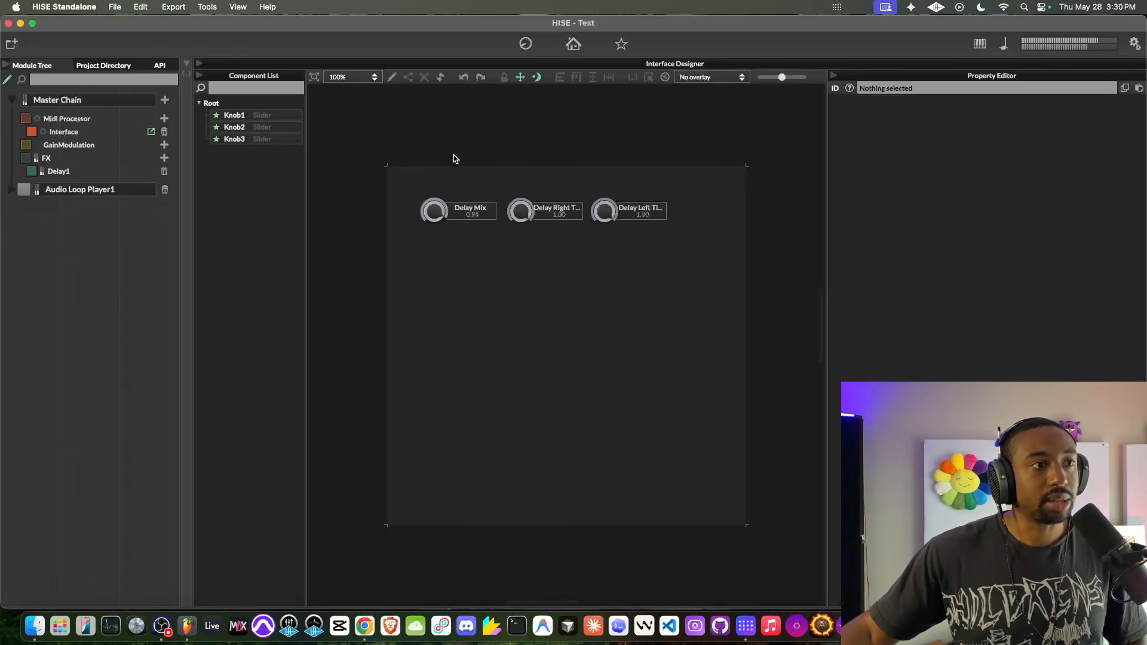
{"action": "left_click_drag", "start_coordinate": [492, 248], "coordinate": [485, 265]}
{"action": "left_click_drag", "start_coordinate": [435, 210], "coordinate": [436, 273]}
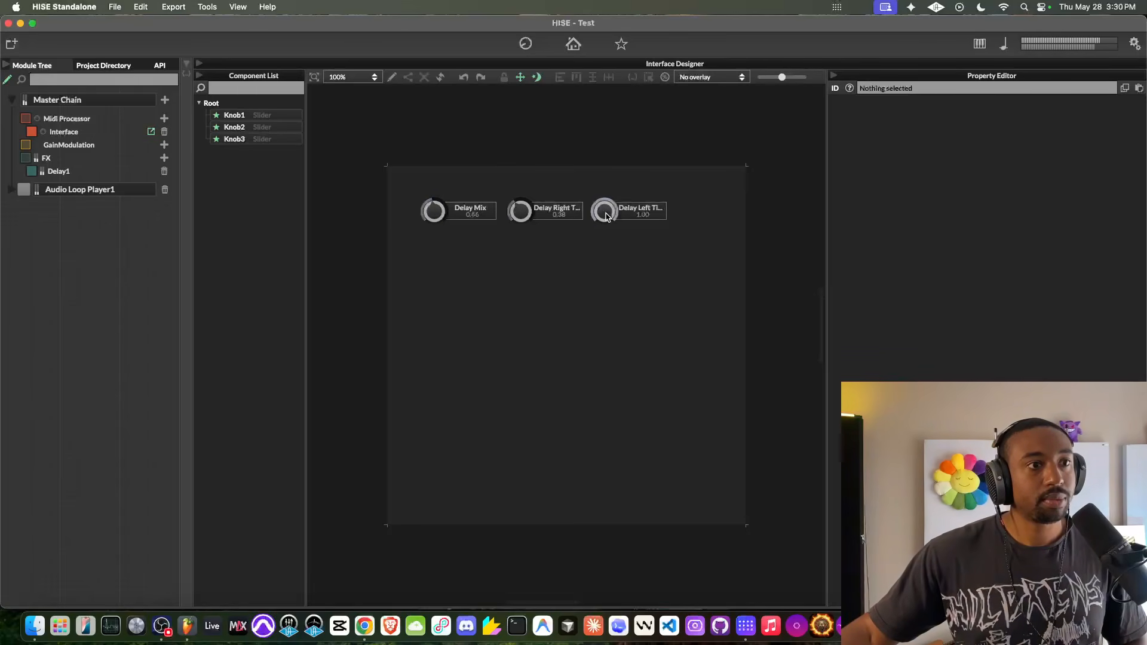
{"action": "left_click_drag", "start_coordinate": [560, 276], "coordinate": [574, 214]}
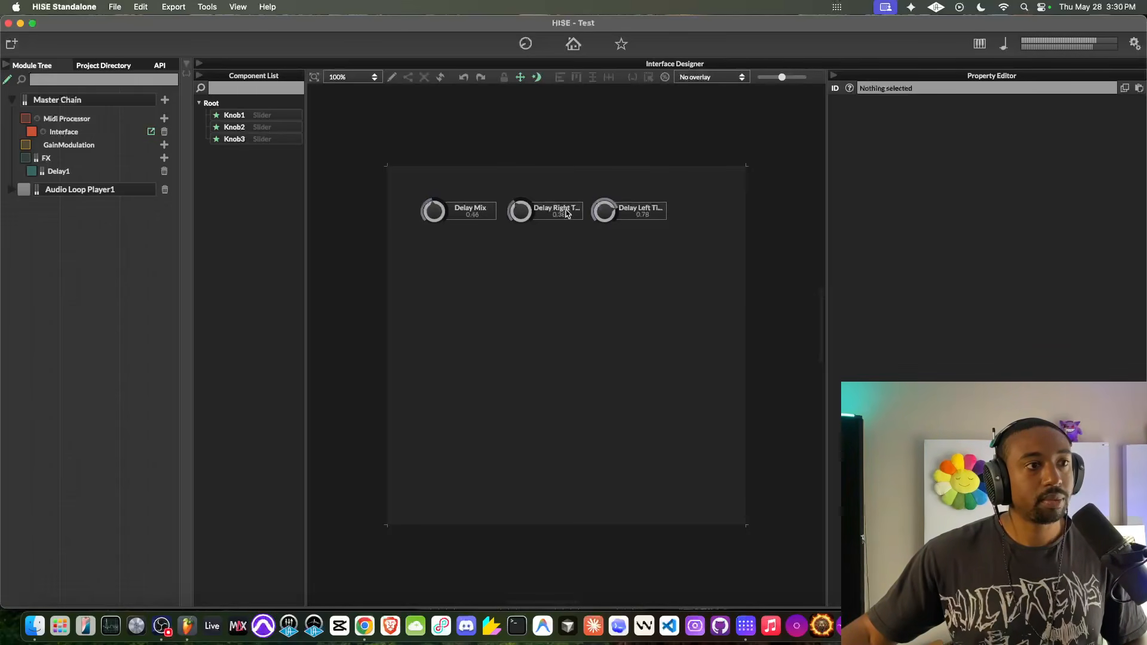
{"action": "left_click_drag", "start_coordinate": [425, 225], "coordinate": [479, 266]}
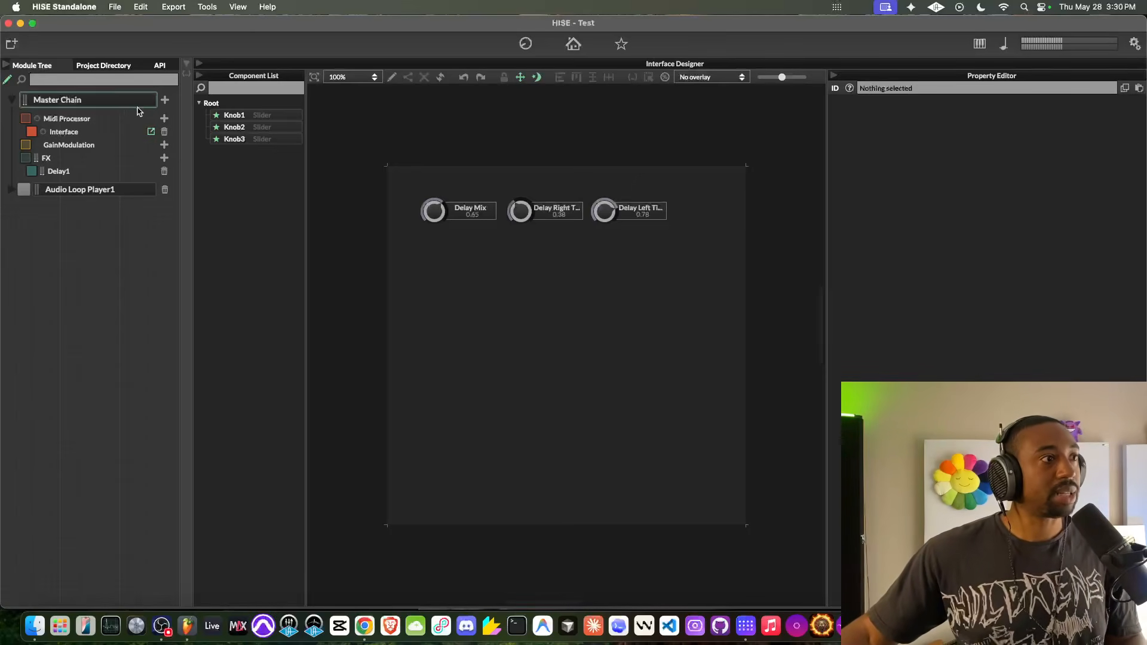
- Look at the Interface processor and its onInit script in the code editor, and return to the interface designer
{"action": "left_click", "coordinate": [116, 131]}
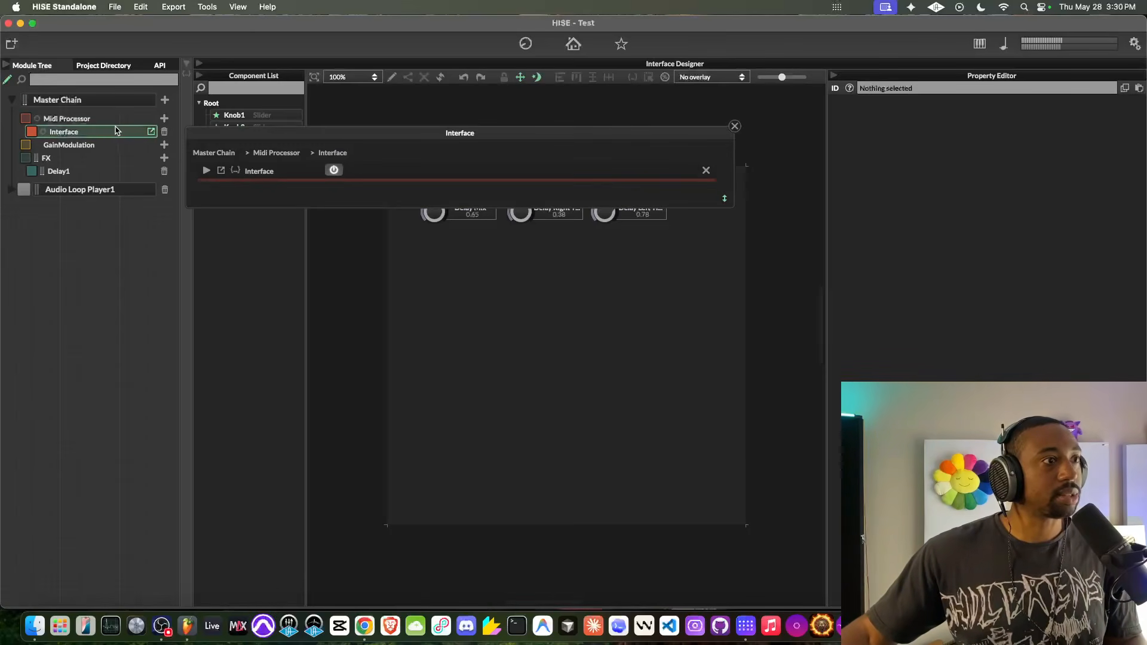
{"action": "left_click", "coordinate": [735, 126]}
{"action": "left_click", "coordinate": [199, 64]}
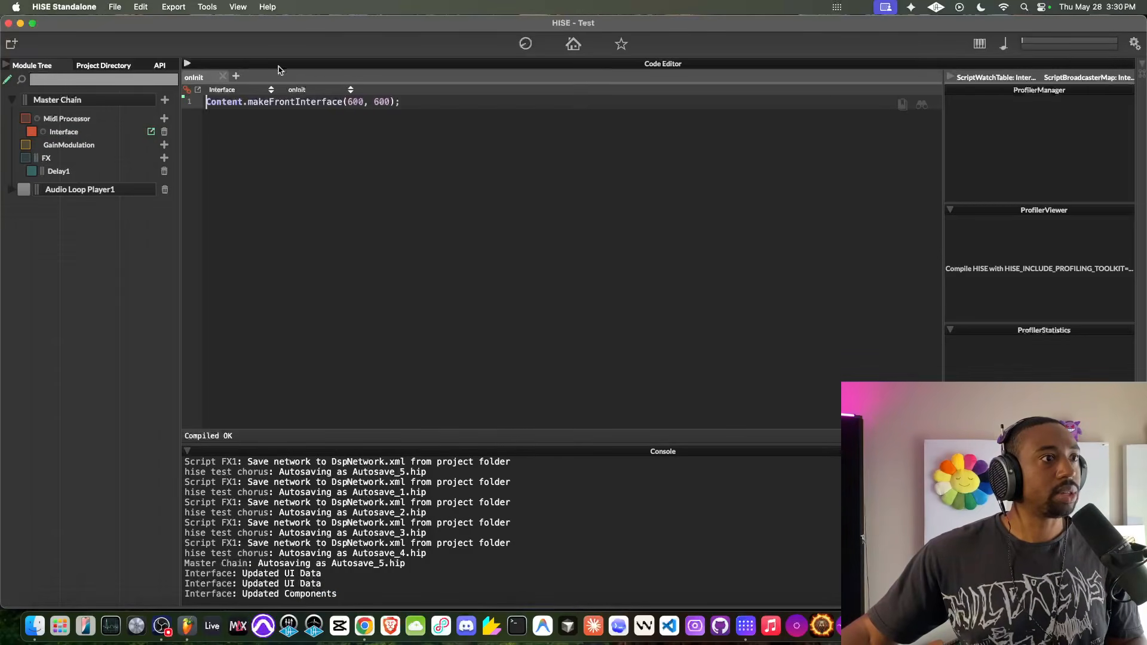
{"action": "left_click", "coordinate": [189, 65]}
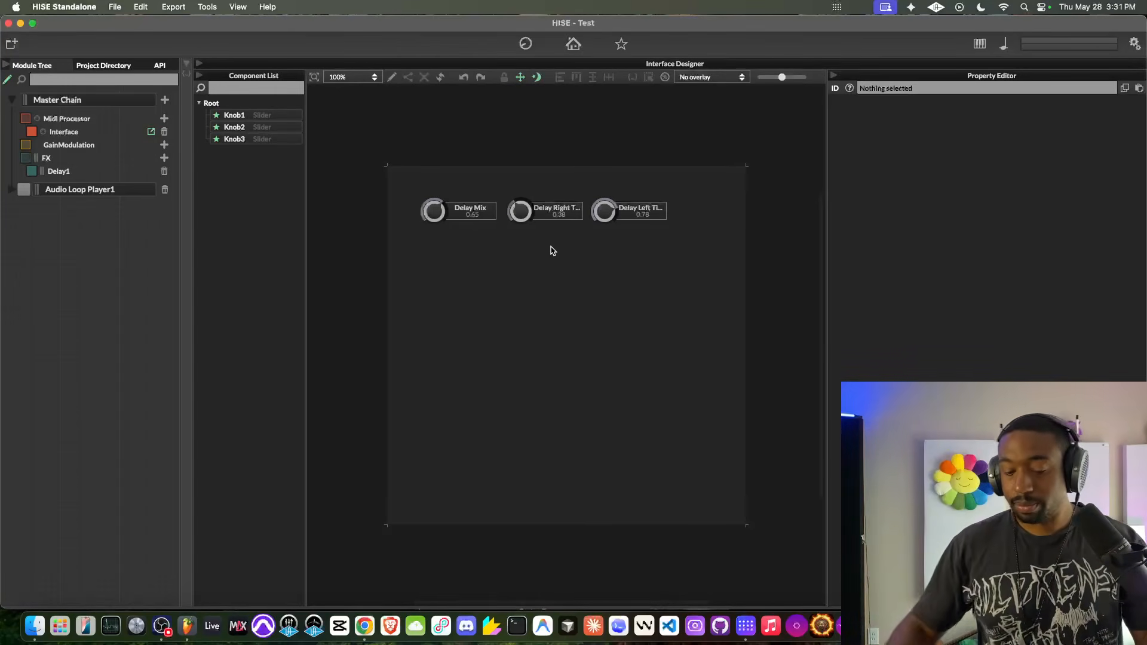
{"action": "left_click", "coordinate": [101, 194]}
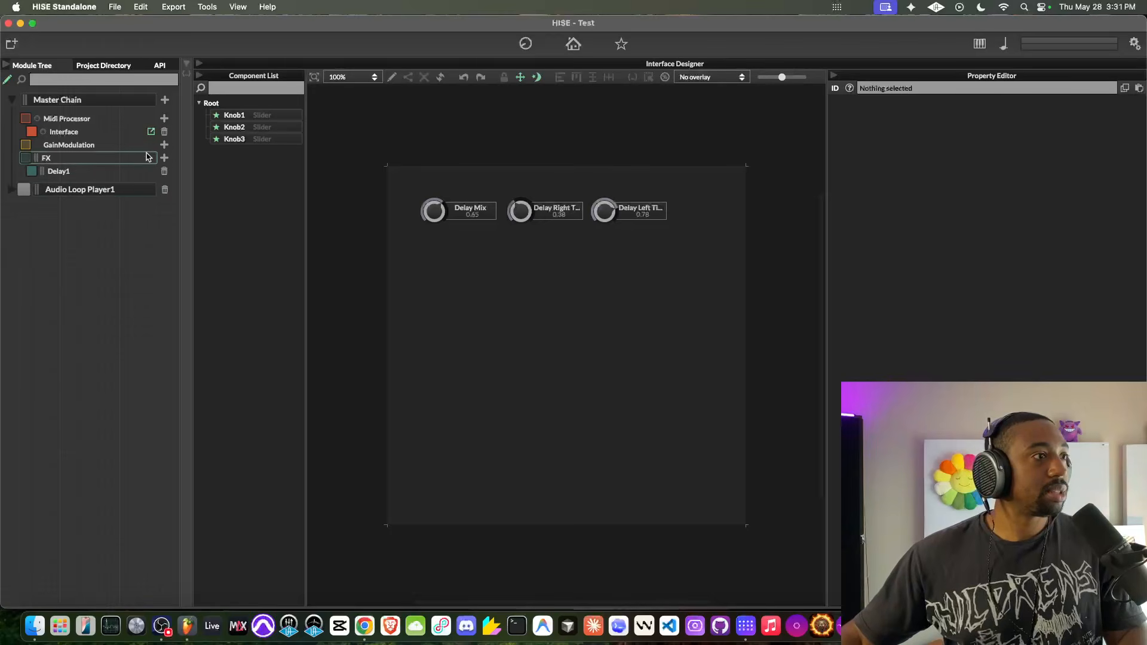
- Add a Simple Reverb to the master FX chain, then view its controls and close them
{"action": "left_click", "coordinate": [163, 158]}
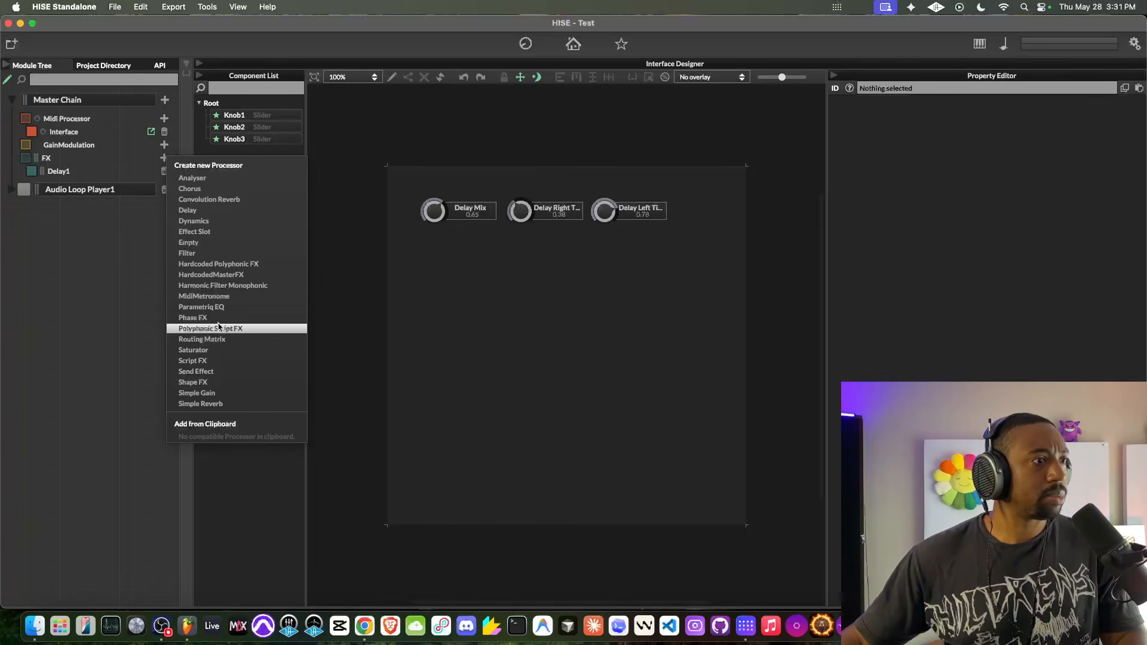
{"action": "left_click", "coordinate": [203, 404]}
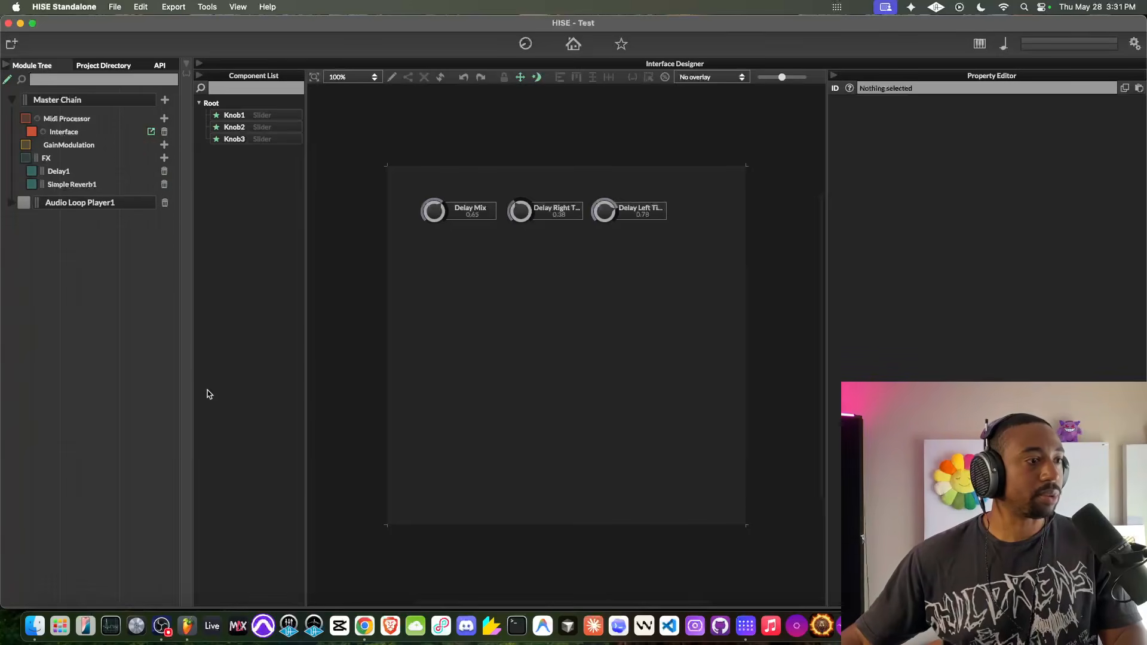
{"action": "left_click", "coordinate": [121, 183]}
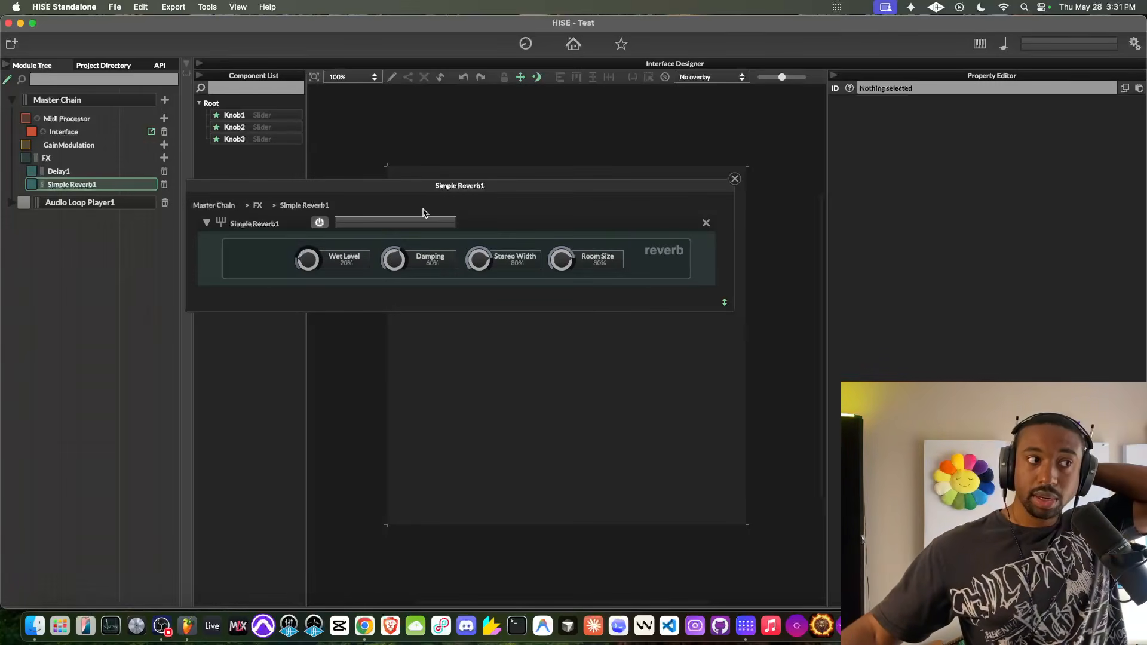
{"action": "left_click", "coordinate": [735, 178]}
- Add a new knob below the Delay Mix knob on the interface and set its text to Reverb Mix
{"action": "left_click", "coordinate": [392, 77]}
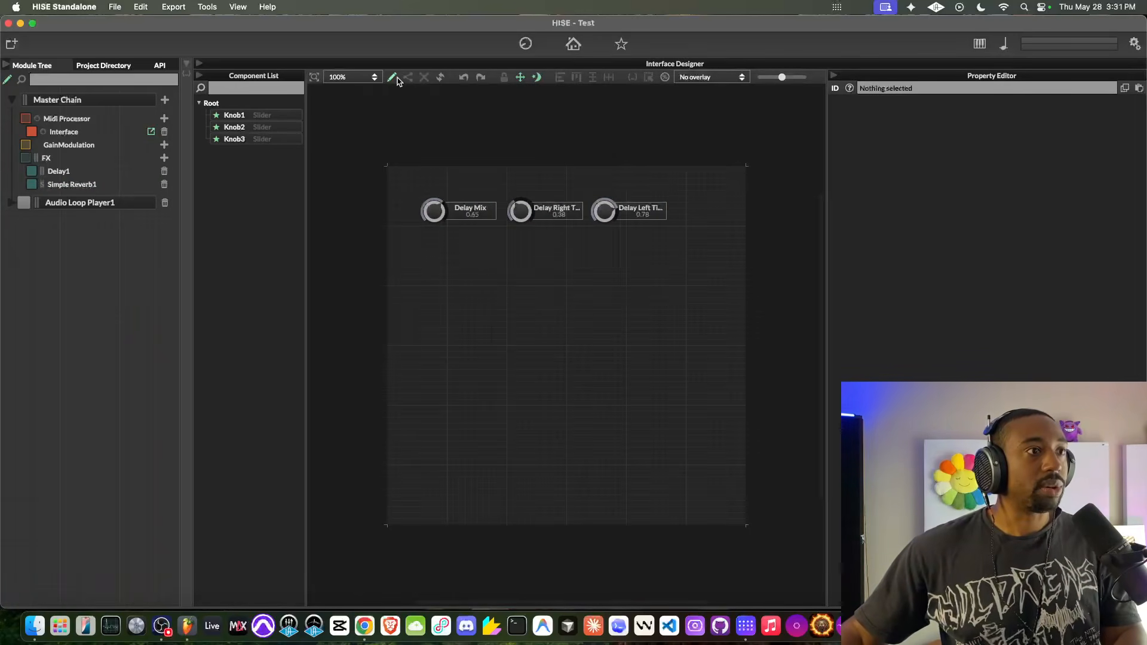
{"action": "right_click", "coordinate": [439, 283]}
{"action": "left_click", "coordinate": [464, 308]}
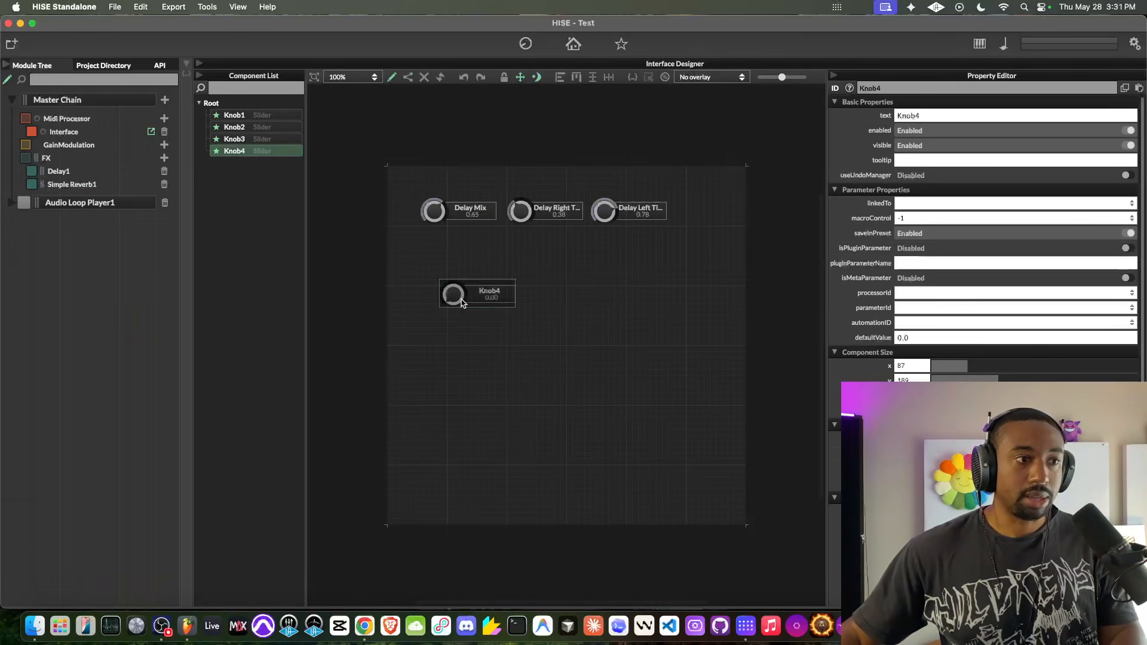
{"action": "left_click", "coordinate": [932, 116]}
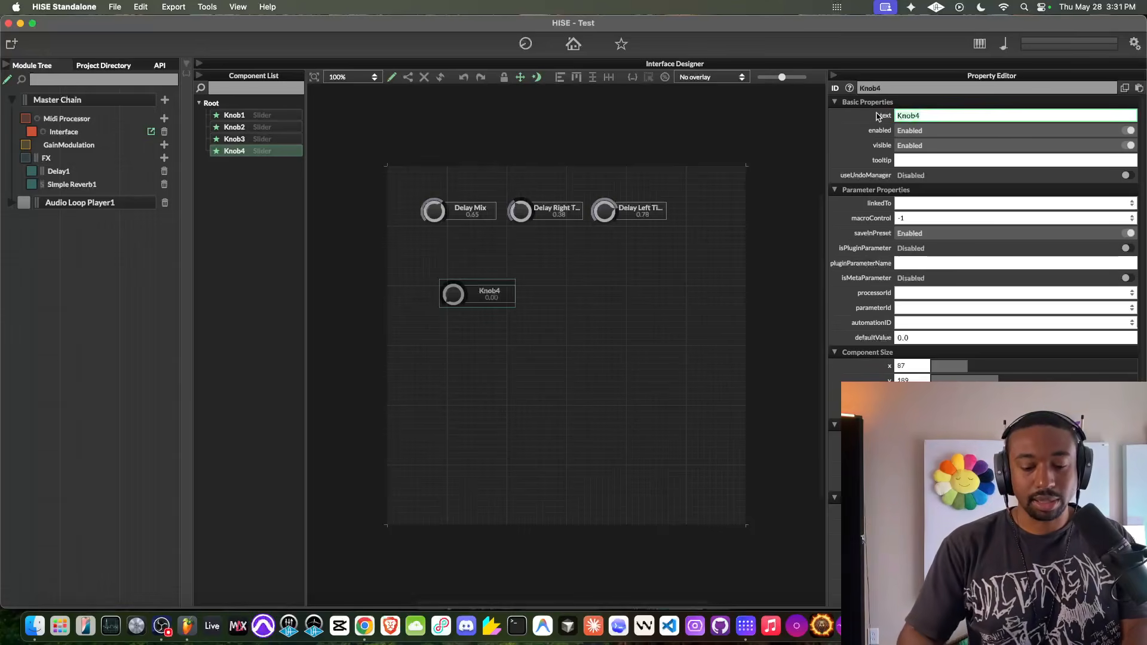
{"action": "type", "text": "Reverb Mix"}
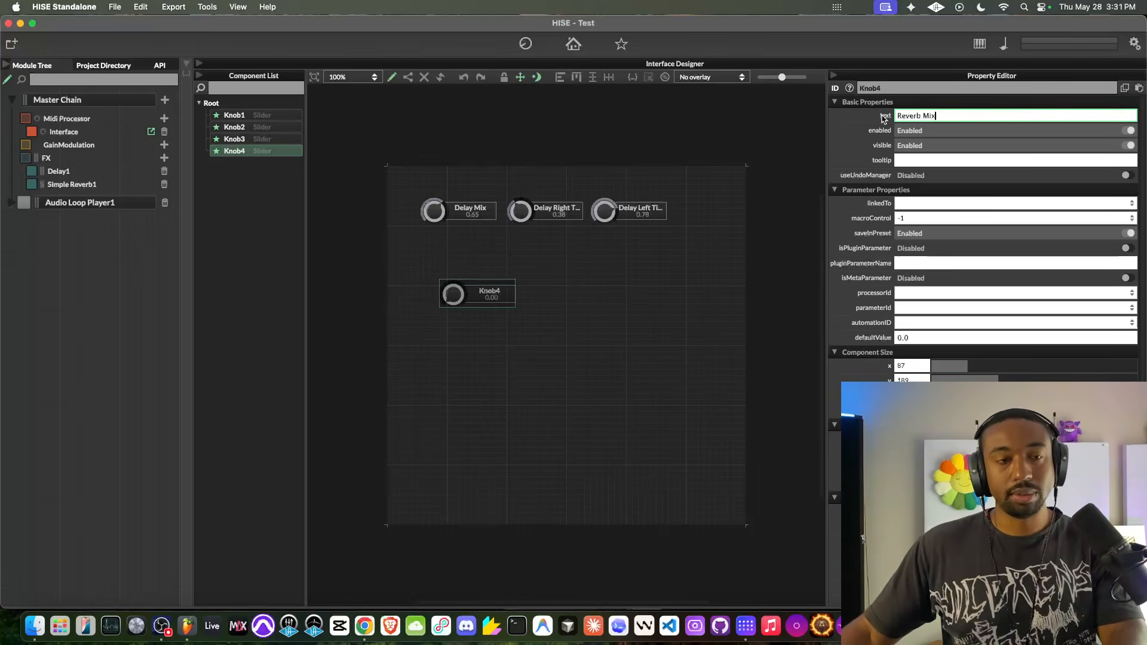
- Link the Reverb Mix knob to Simple Reverb1's WetLevel parameter
{"action": "left_click", "coordinate": [923, 293]}
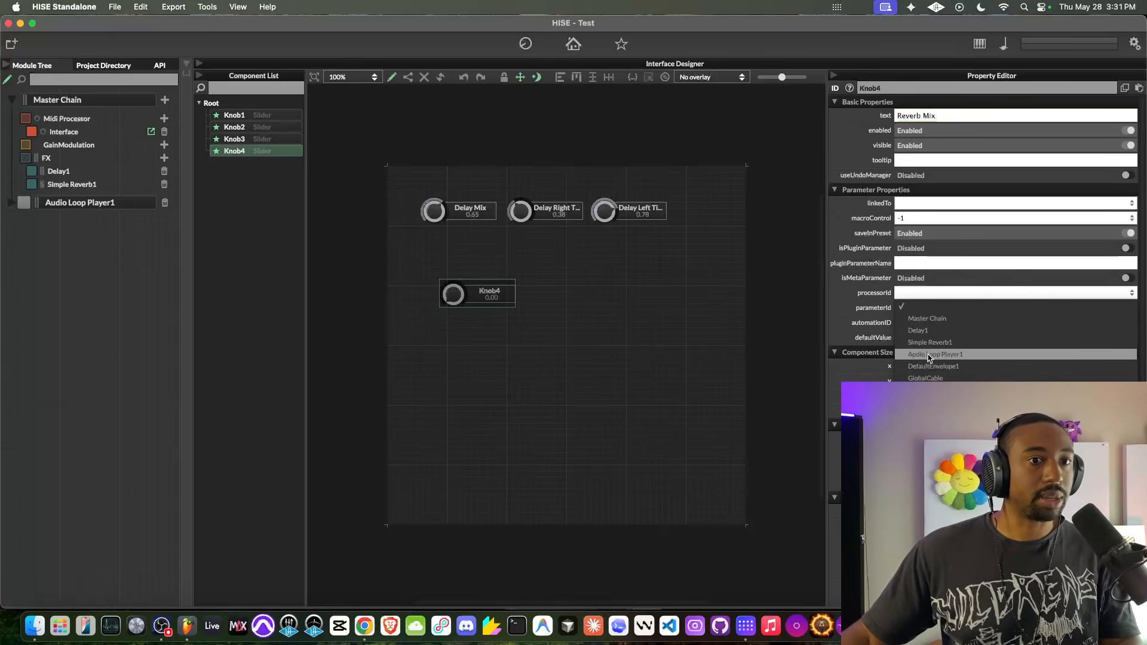
{"action": "left_click", "coordinate": [932, 343]}
{"action": "left_click", "coordinate": [924, 309]}
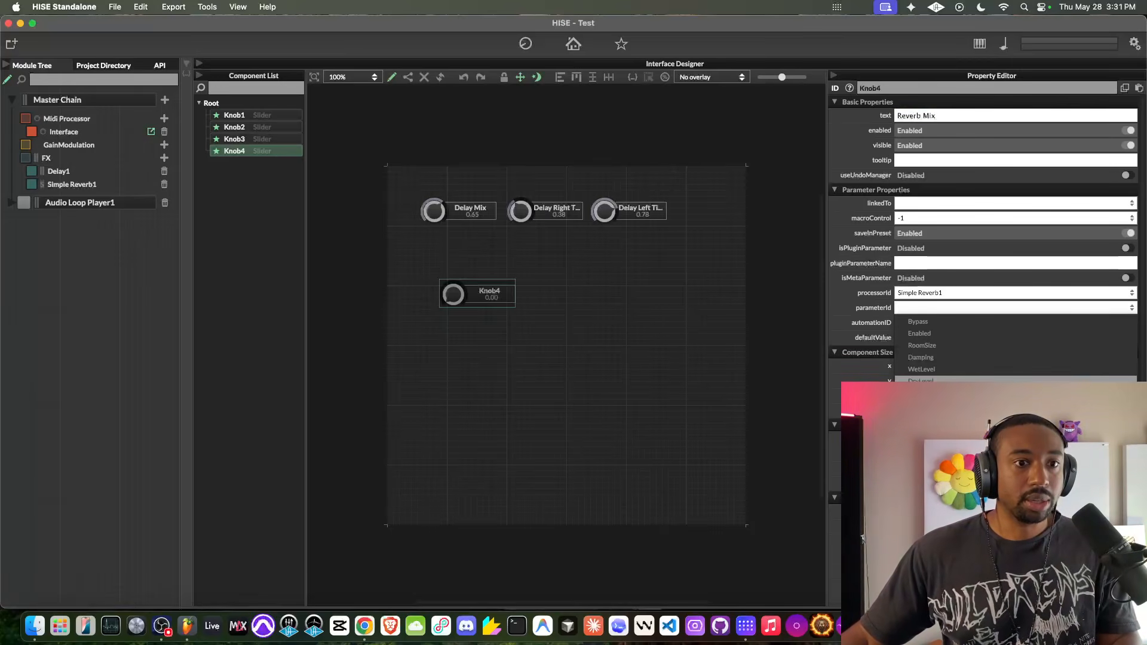
{"action": "left_click", "coordinate": [921, 369]}
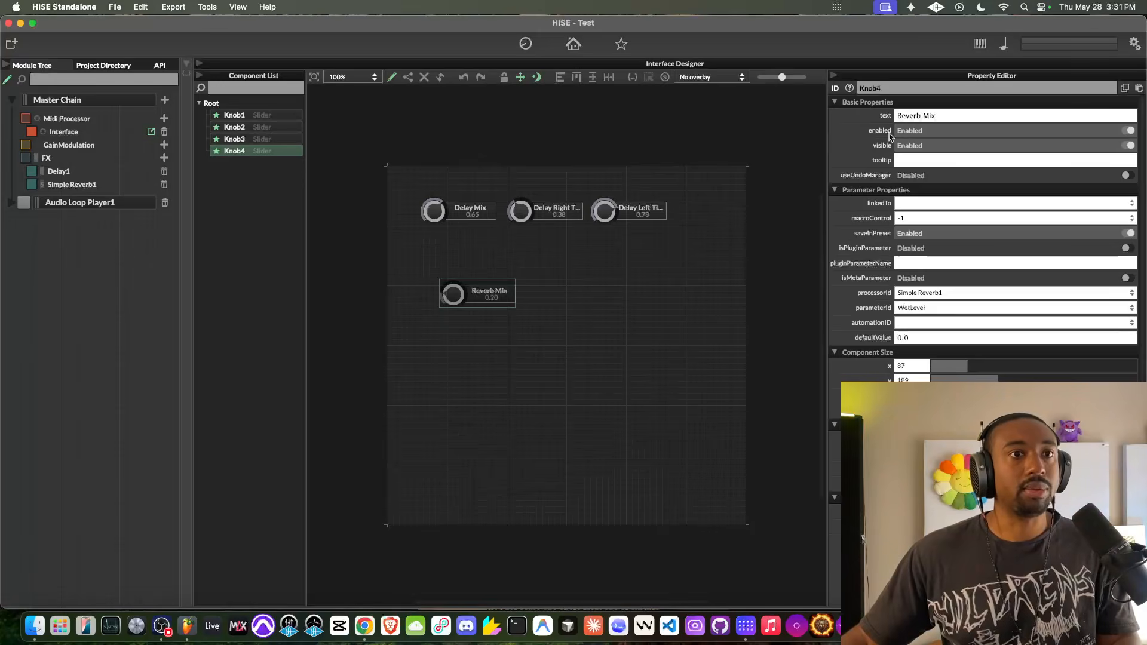
- Try out the Reverb Mix knob, leave it at about 0.44, and return to editing with nothing selected
{"action": "left_click", "coordinate": [392, 77]}
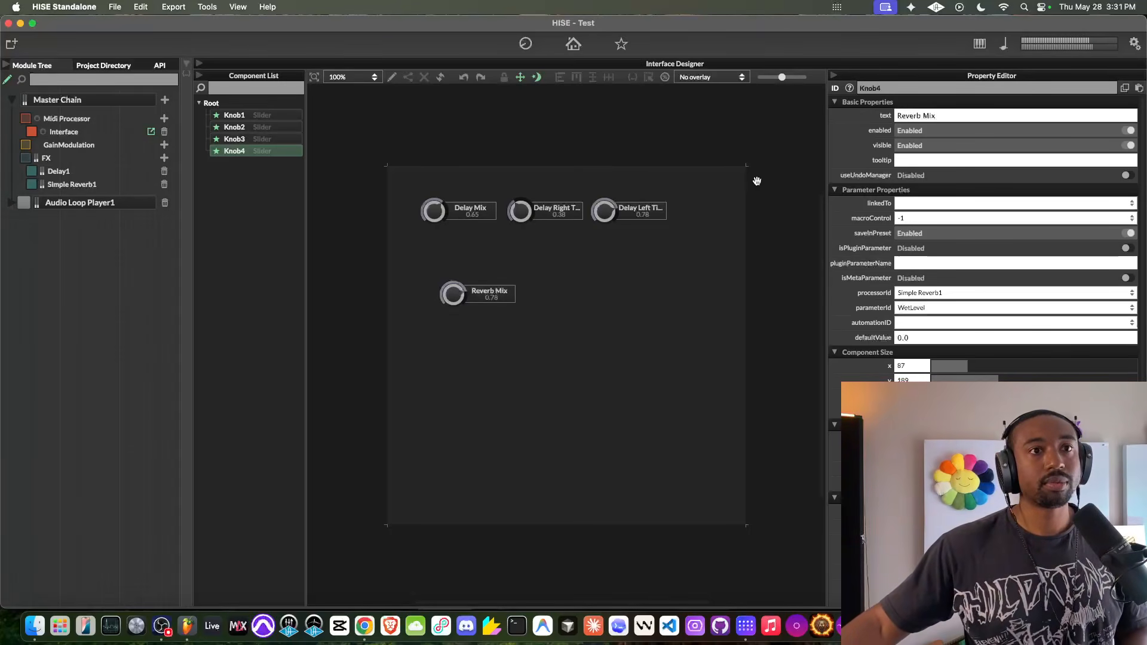
{"action": "left_click_drag", "start_coordinate": [453, 294], "coordinate": [458, 323]}
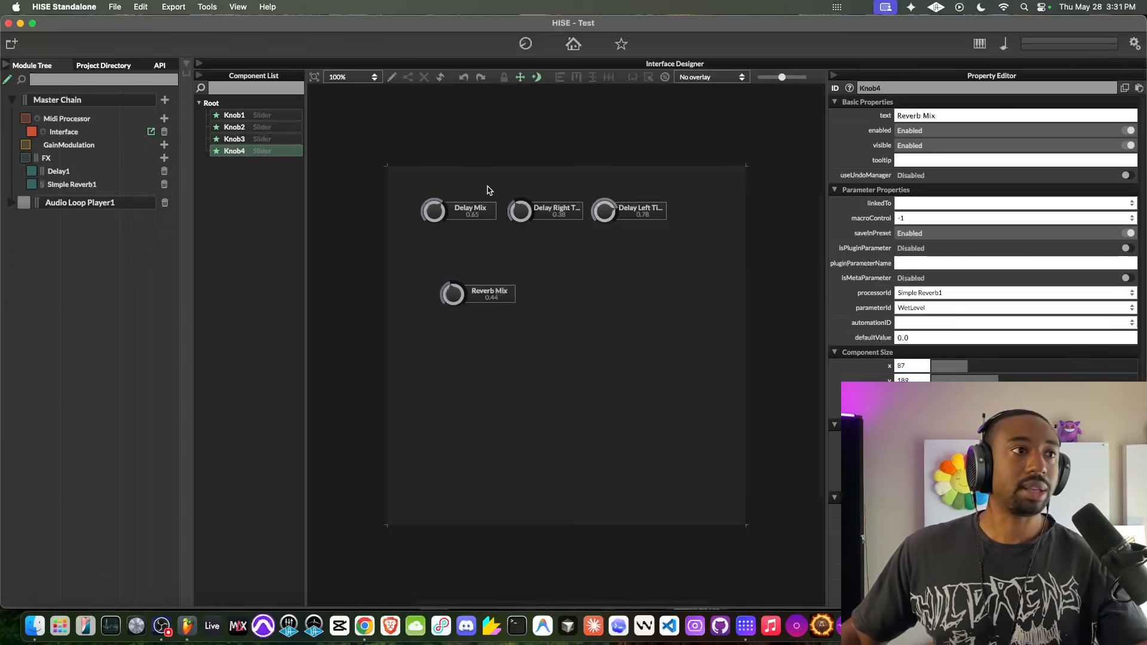
{"action": "left_click", "coordinate": [591, 291]}
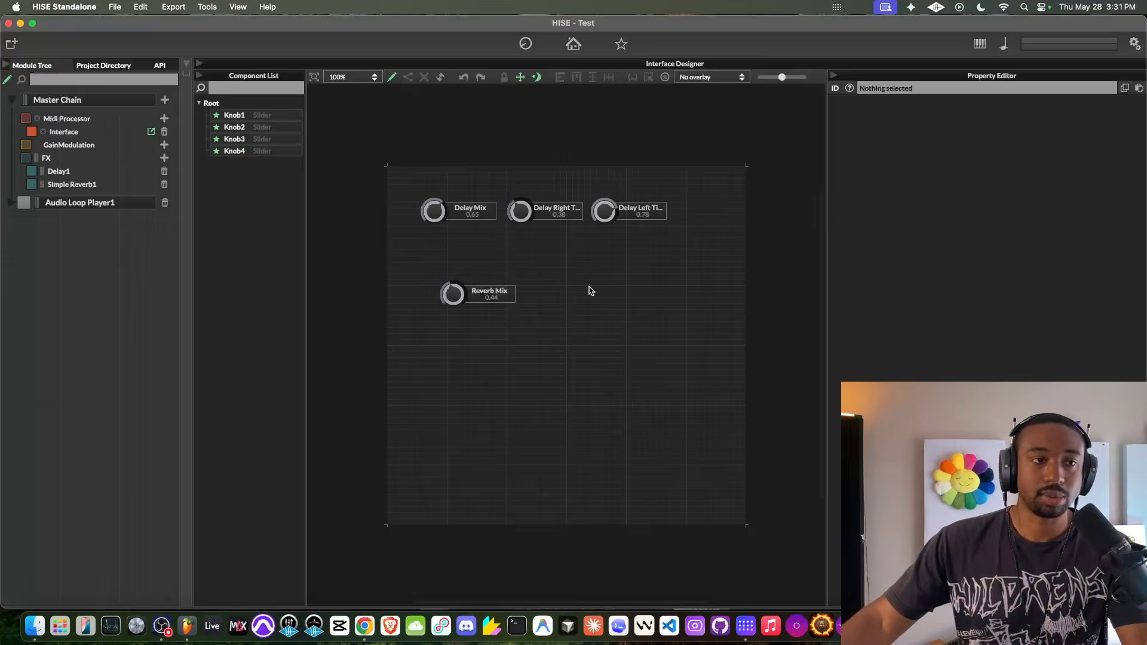
- Add a Saturator to the master FX chain, try its Saturation control, and close its editor
{"action": "left_click", "coordinate": [164, 158]}
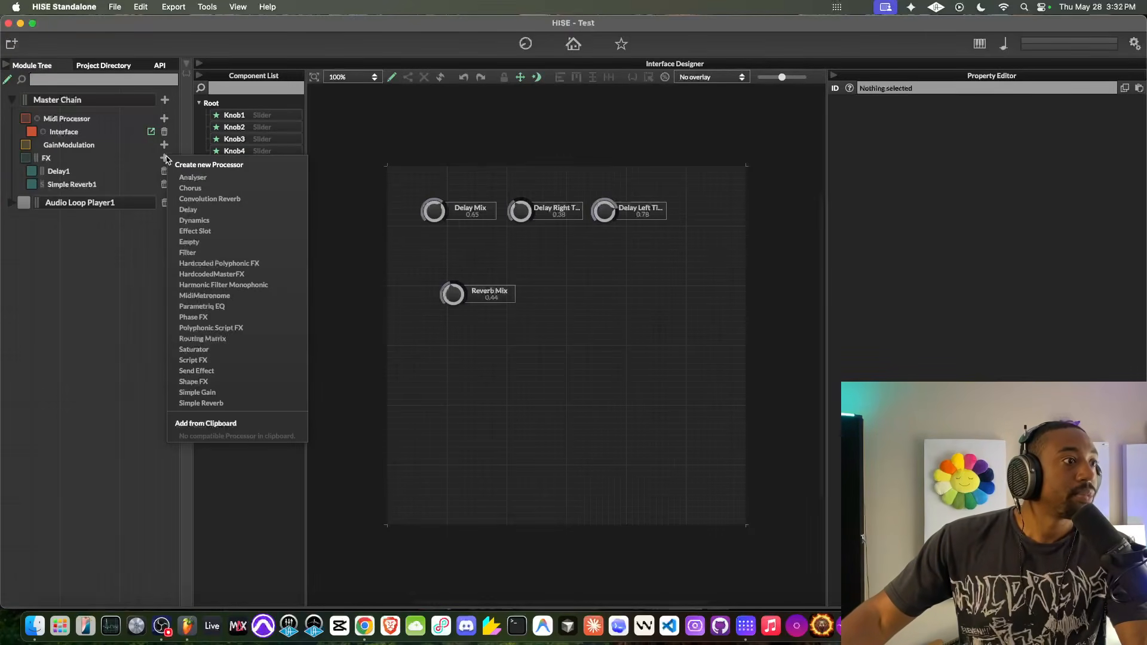
{"action": "left_click", "coordinate": [244, 356]}
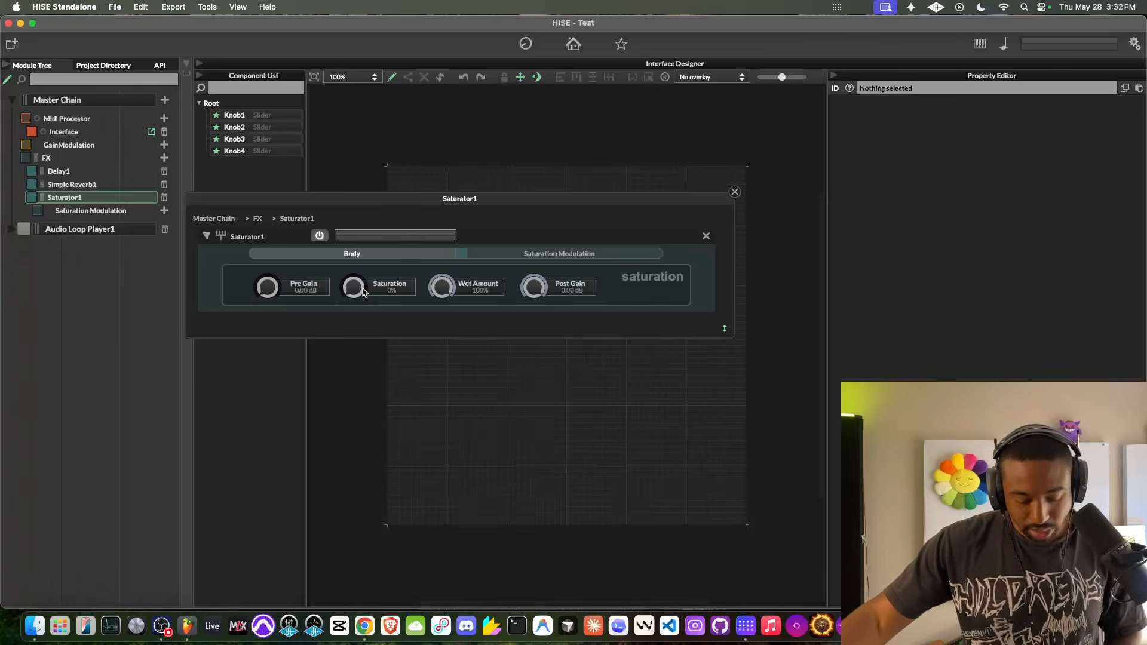
{"action": "left_click_drag", "start_coordinate": [368, 240], "coordinate": [354, 290]}
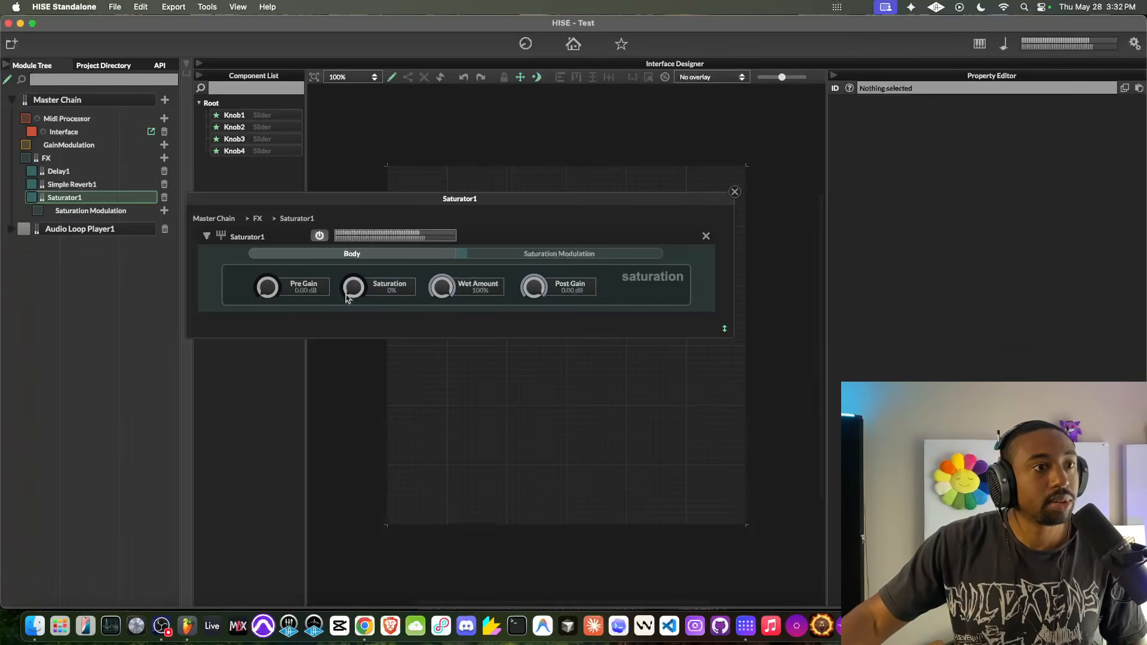
{"action": "left_click", "coordinate": [735, 193]}
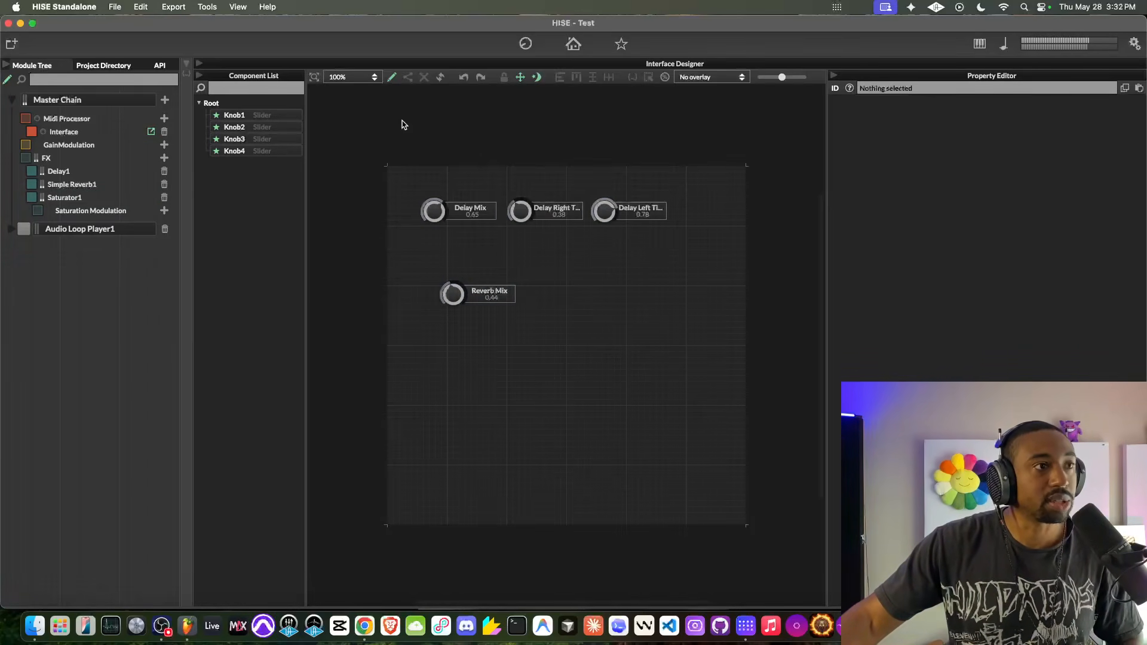
- Add a new knob to the right of Reverb Mix and set its text to Saturation
{"action": "right_click", "coordinate": [557, 303]}
{"action": "left_click", "coordinate": [583, 321]}
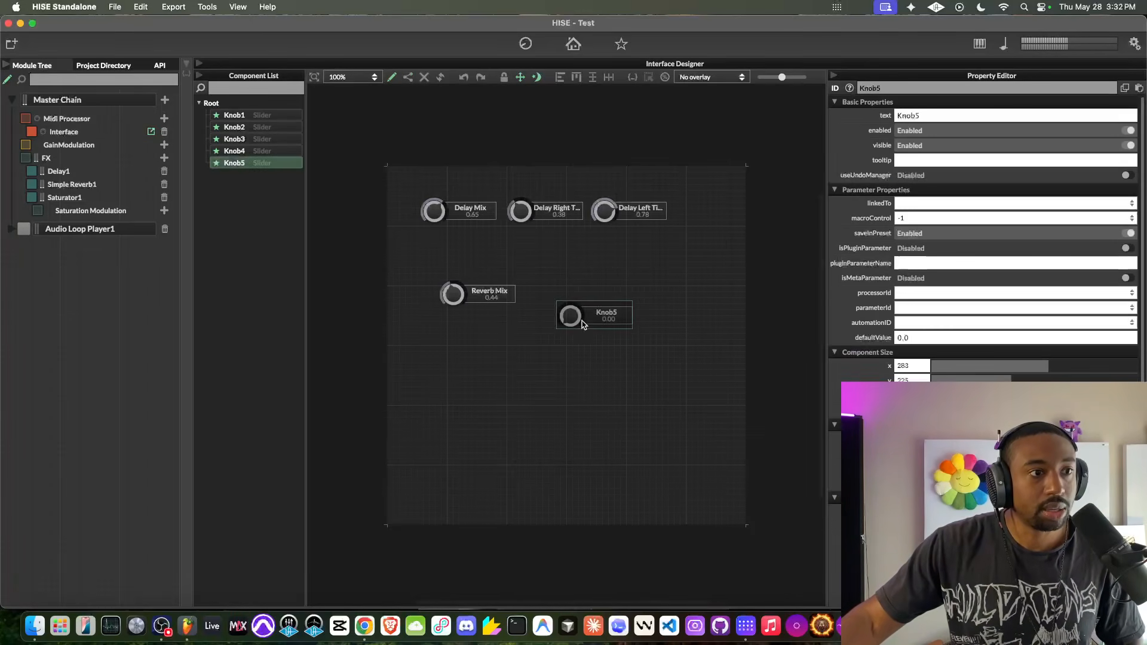
{"action": "left_click", "coordinate": [896, 115]}
{"action": "type", "text": "Saturation"}
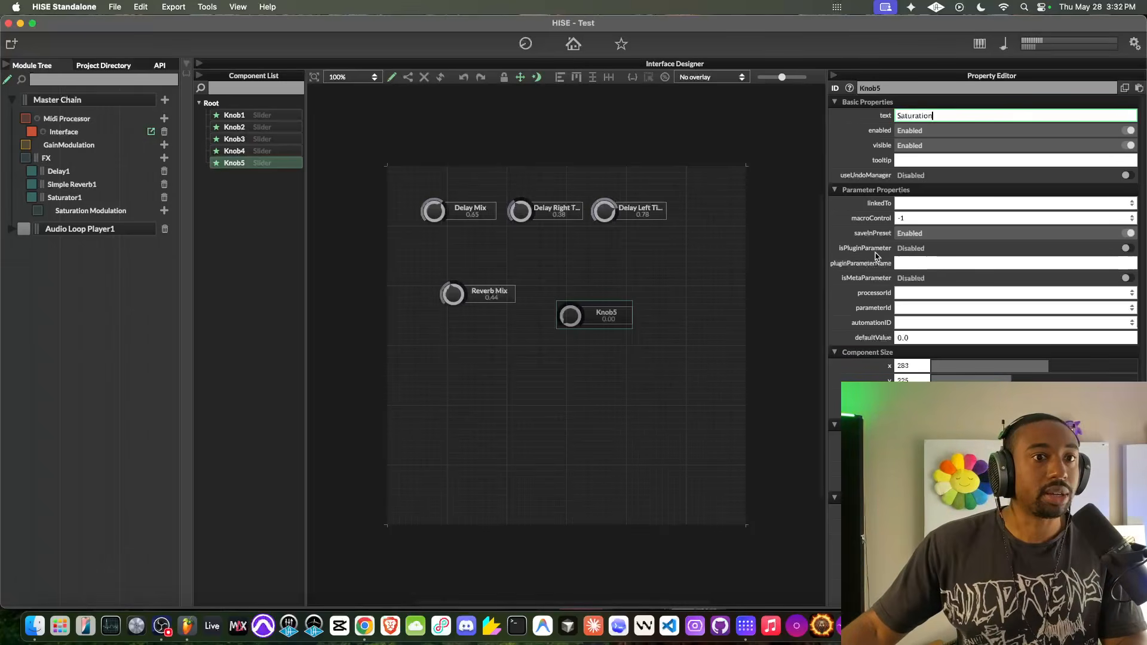
- Link the Saturation knob to Saturator1's WetAmount parameter and deselect it
{"action": "left_click", "coordinate": [914, 293]}
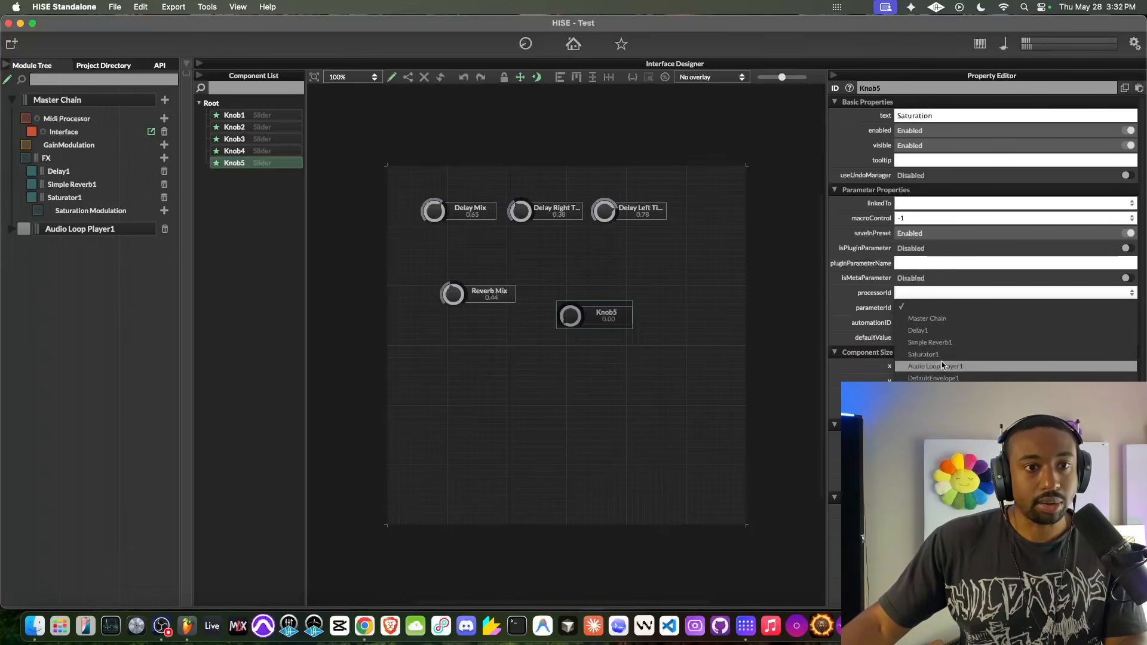
{"action": "left_click", "coordinate": [923, 353]}
{"action": "left_click", "coordinate": [932, 307]}
{"action": "left_click", "coordinate": [930, 360]}
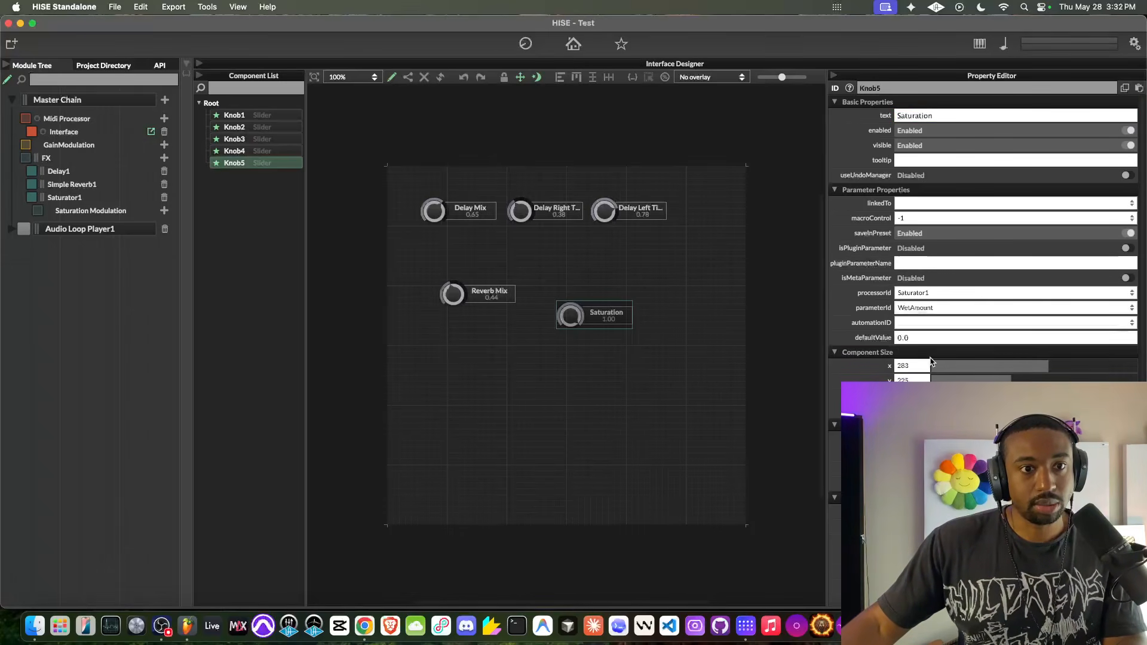
{"action": "left_click", "coordinate": [678, 276]}
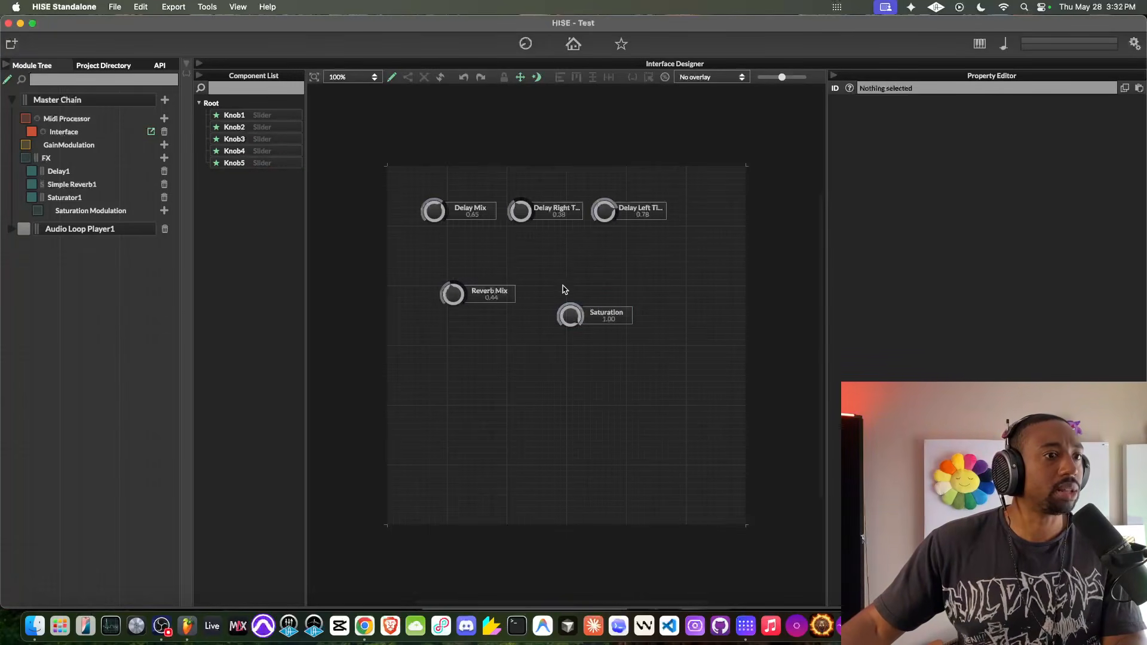
- Move the Saturation knob level with Reverb Mix and change its linked parameter to Saturation
{"action": "left_click", "coordinate": [571, 315]}
{"action": "left_click_drag", "start_coordinate": [582, 318], "coordinate": [562, 296]}
{"action": "left_click", "coordinate": [939, 307]}
{"action": "left_click", "coordinate": [935, 344]}
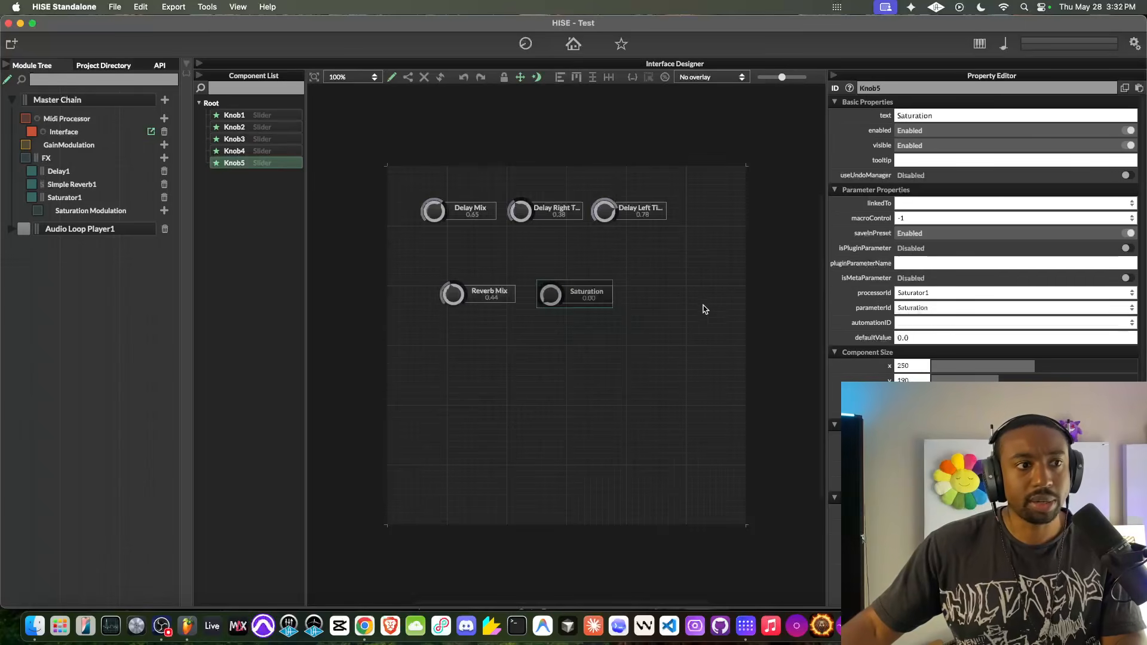
- Deselect the Saturation knob and try it out, leaving it at about 0.50
{"action": "left_click", "coordinate": [709, 323]}
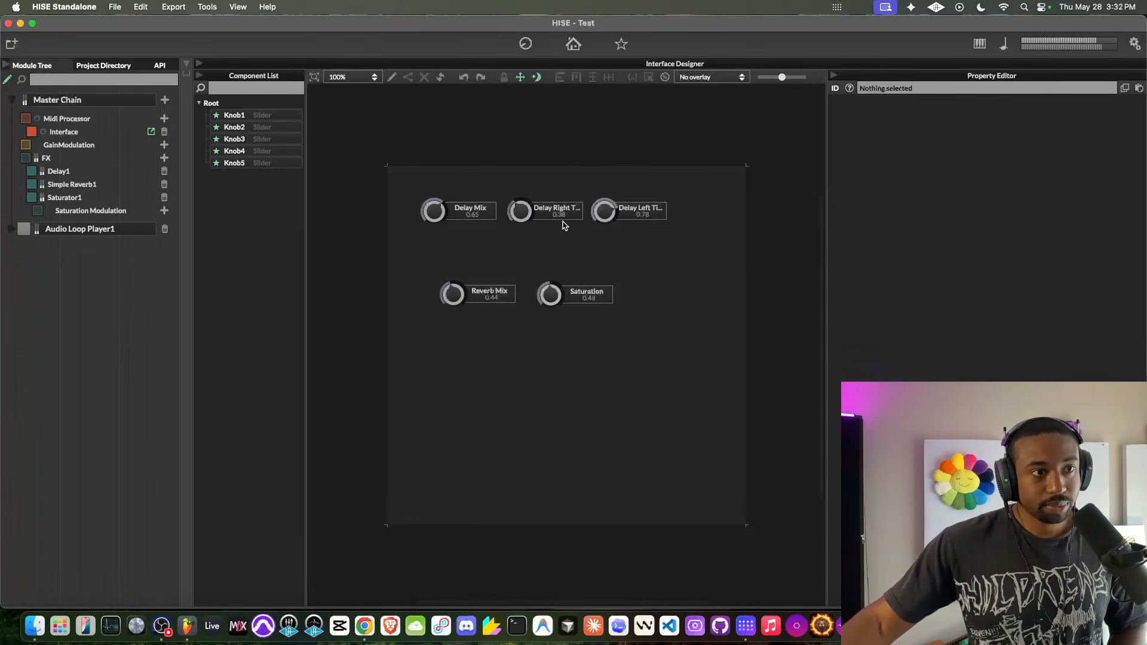
{"action": "double_click", "coordinate": [550, 289]}
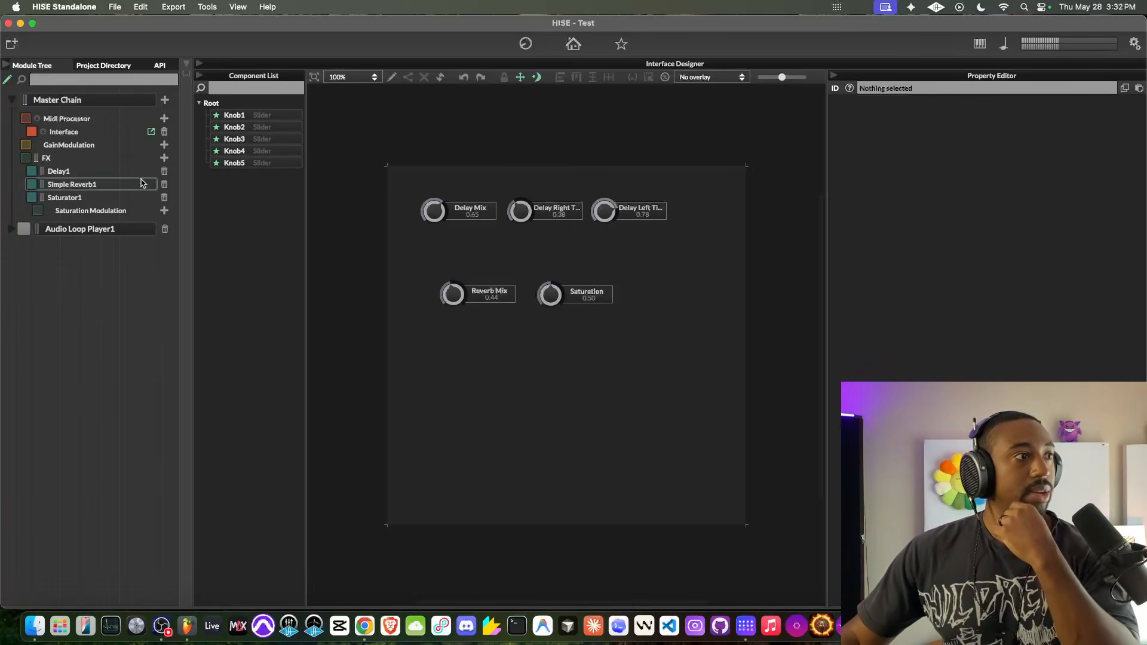
- Add a Script FX to the master FX chain and give it a DSP network named DspNetwork
{"action": "left_click", "coordinate": [164, 157]}
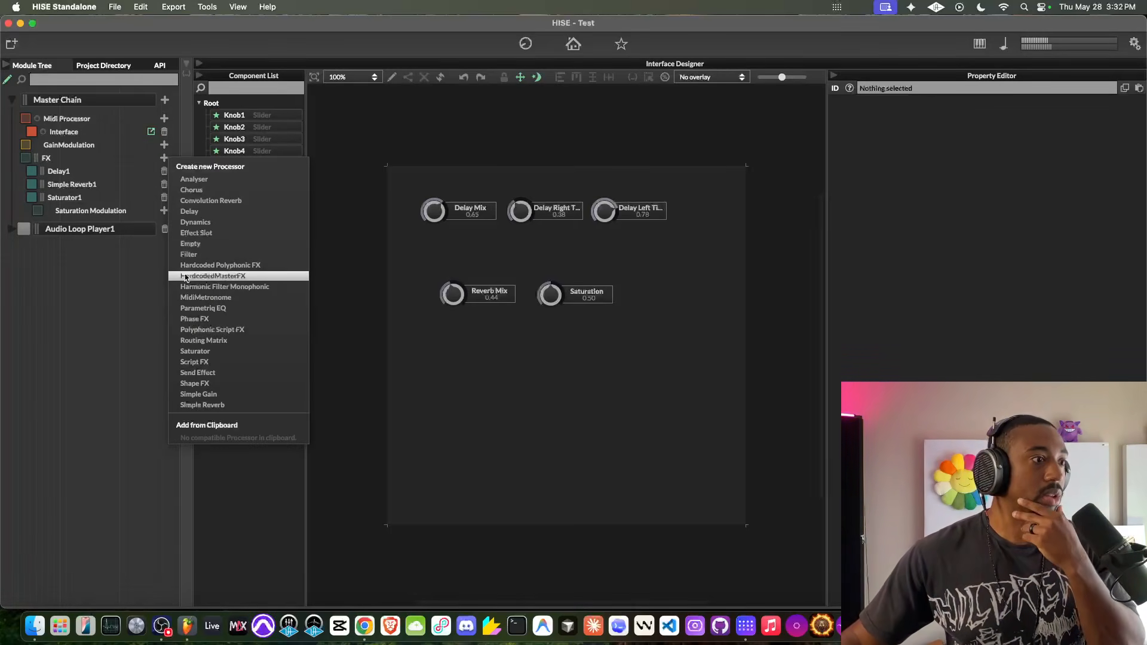
{"action": "left_click", "coordinate": [210, 362]}
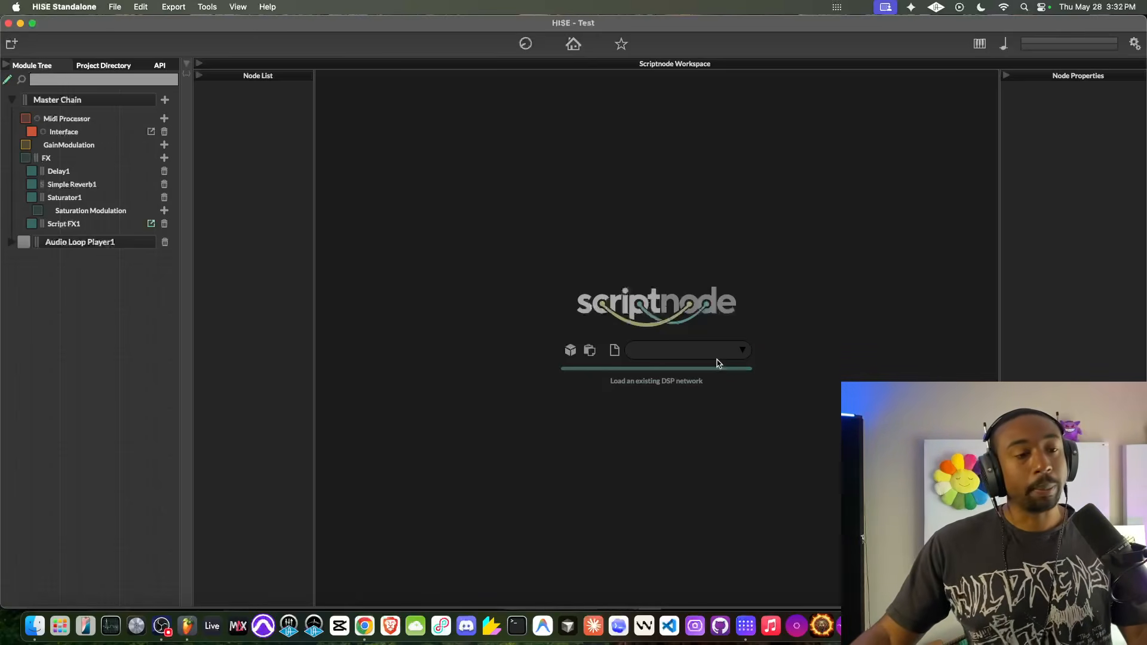
{"action": "left_click", "coordinate": [651, 355]}
{"action": "left_click", "coordinate": [615, 350]}
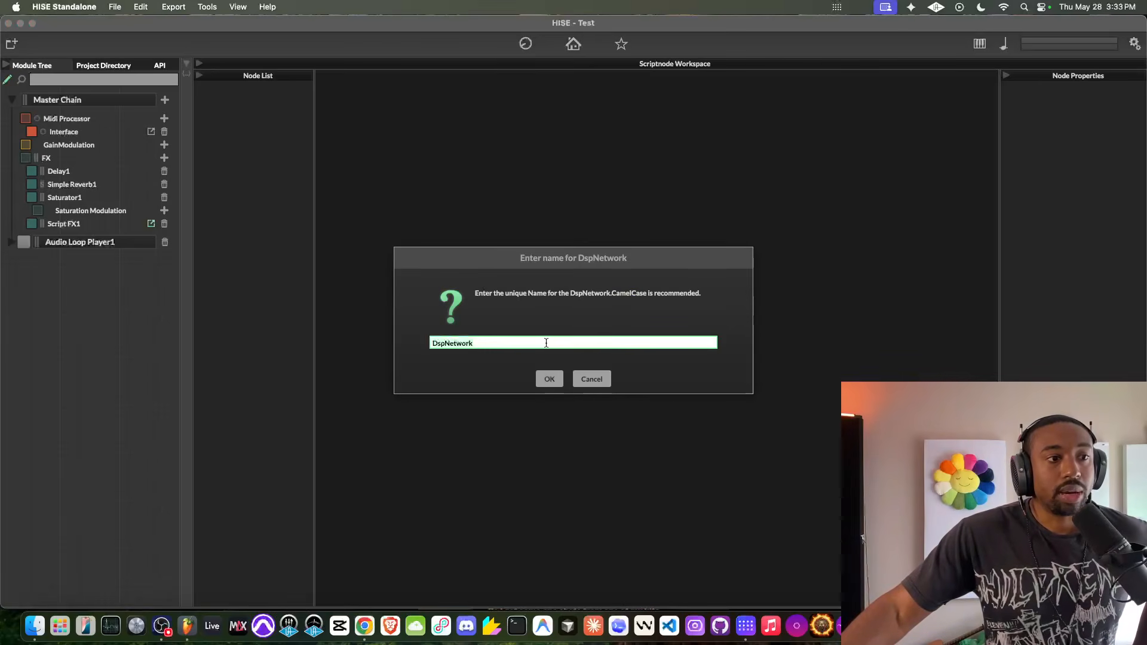
{"action": "left_click", "coordinate": [553, 378]}
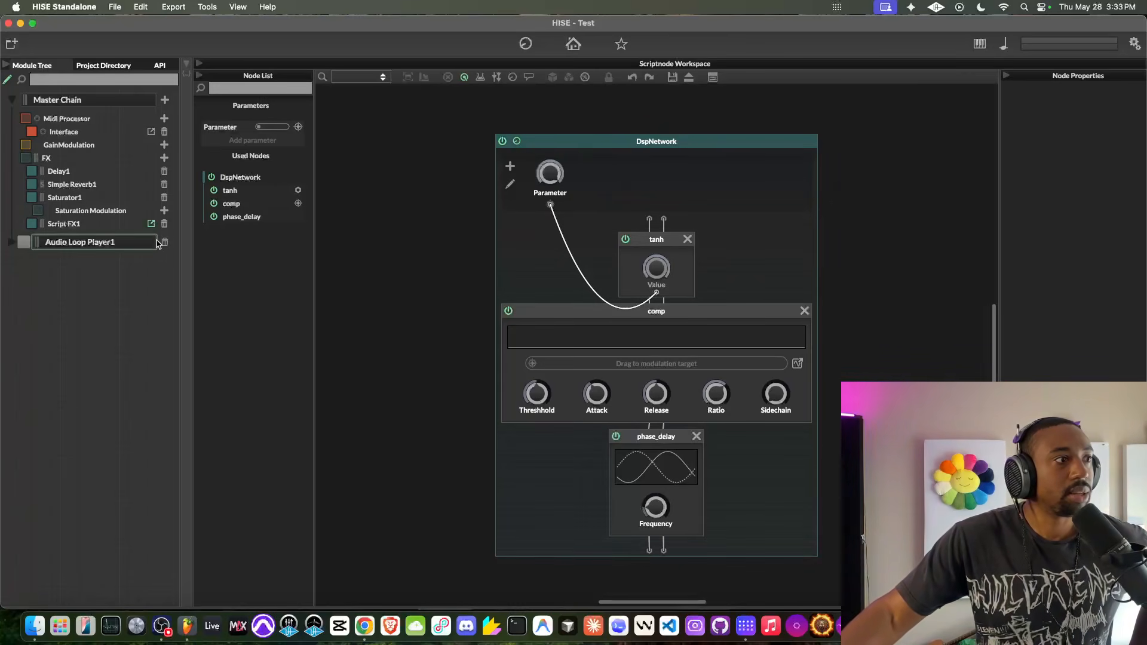
- Delete Script FX1 from the master FX chain
{"action": "left_click", "coordinate": [165, 224]}
{"action": "left_click", "coordinate": [162, 146]}
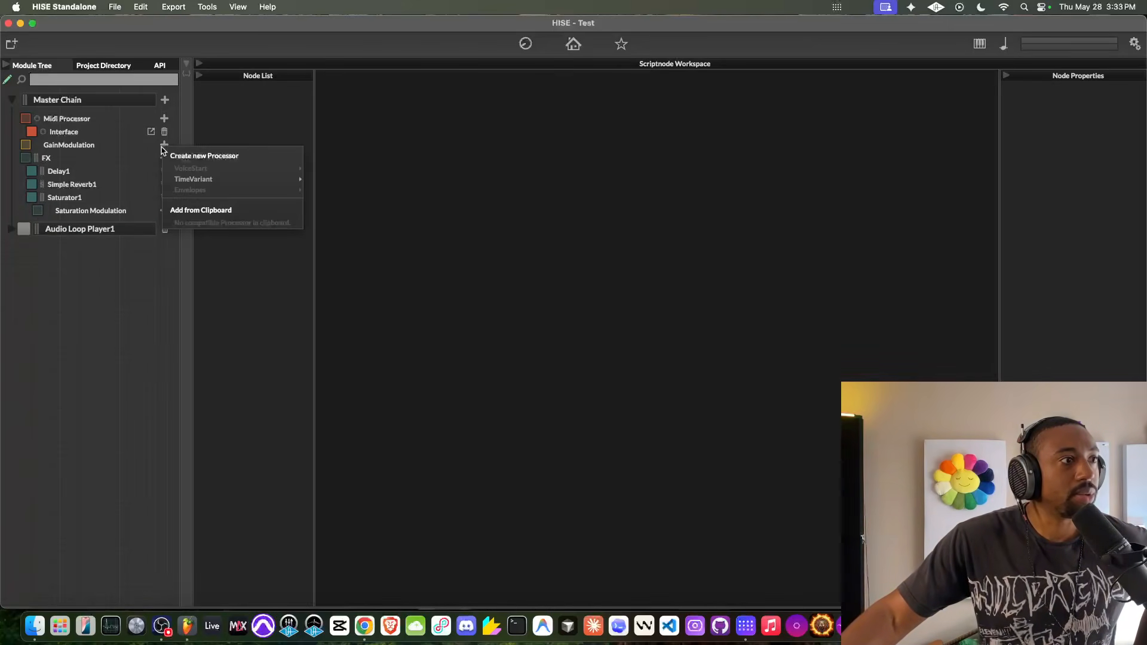
{"action": "left_click", "coordinate": [122, 303]}
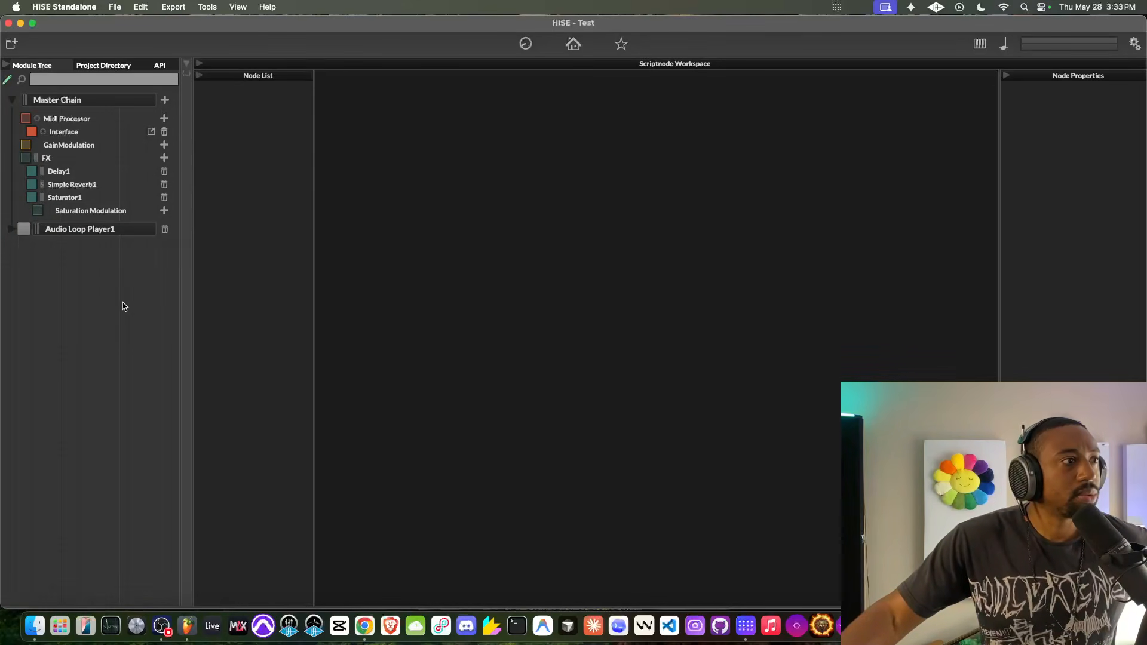
- Add a Script FX to the master FX chain and create a new DSP network named DspNetwork2
{"action": "left_click", "coordinate": [164, 158]}
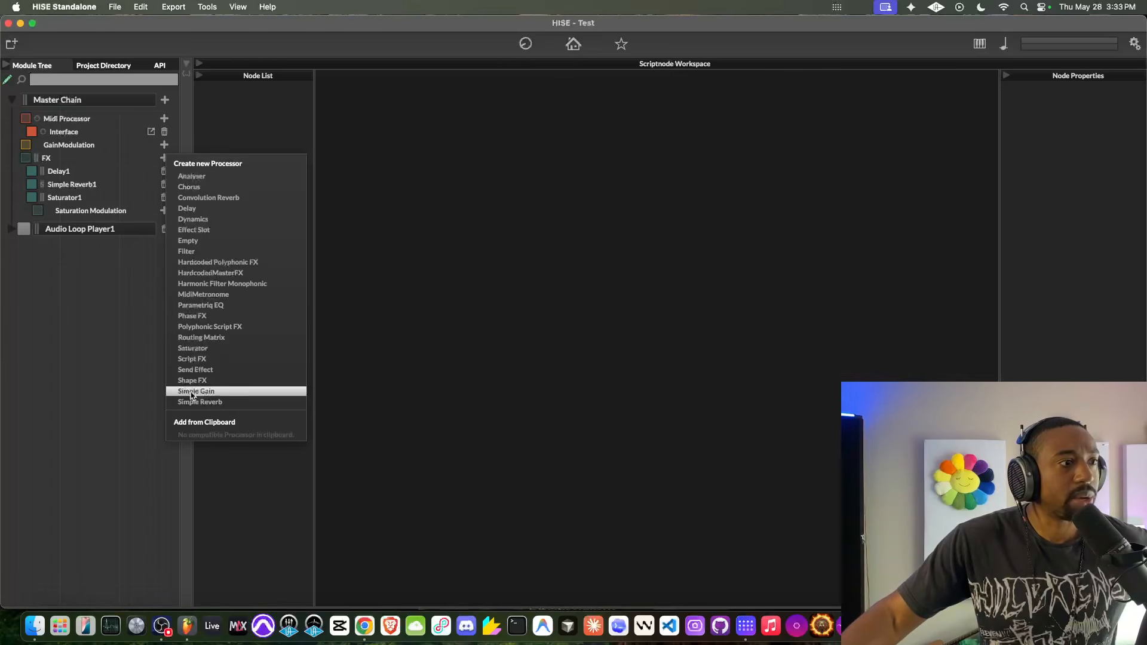
{"action": "left_click", "coordinate": [203, 359]}
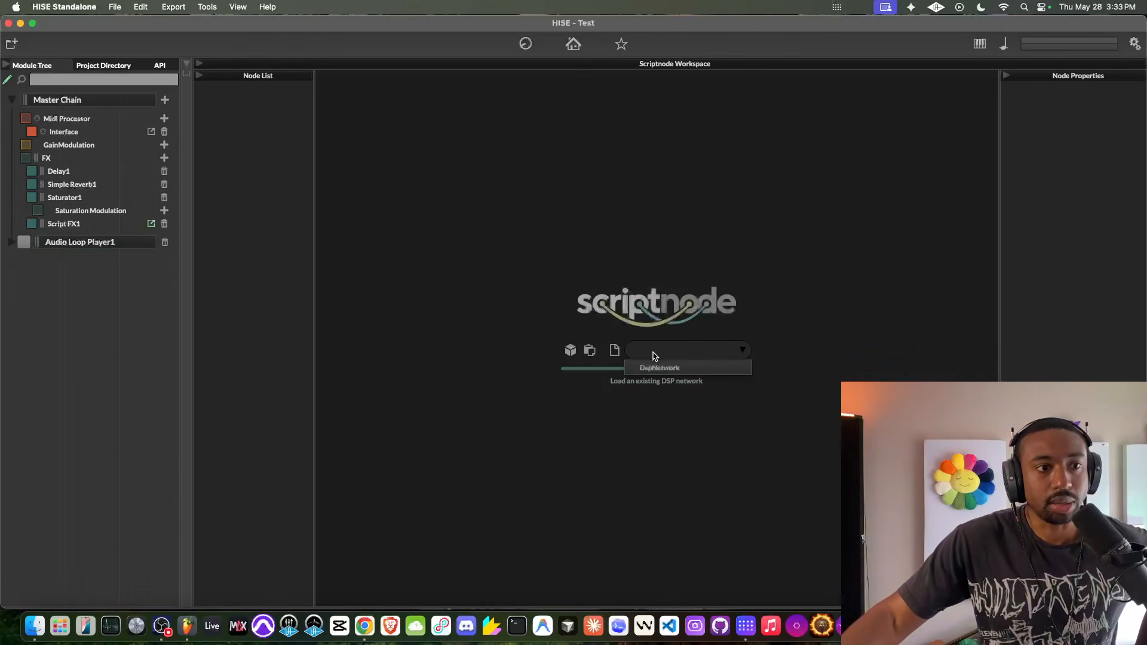
{"action": "left_click", "coordinate": [614, 350]}
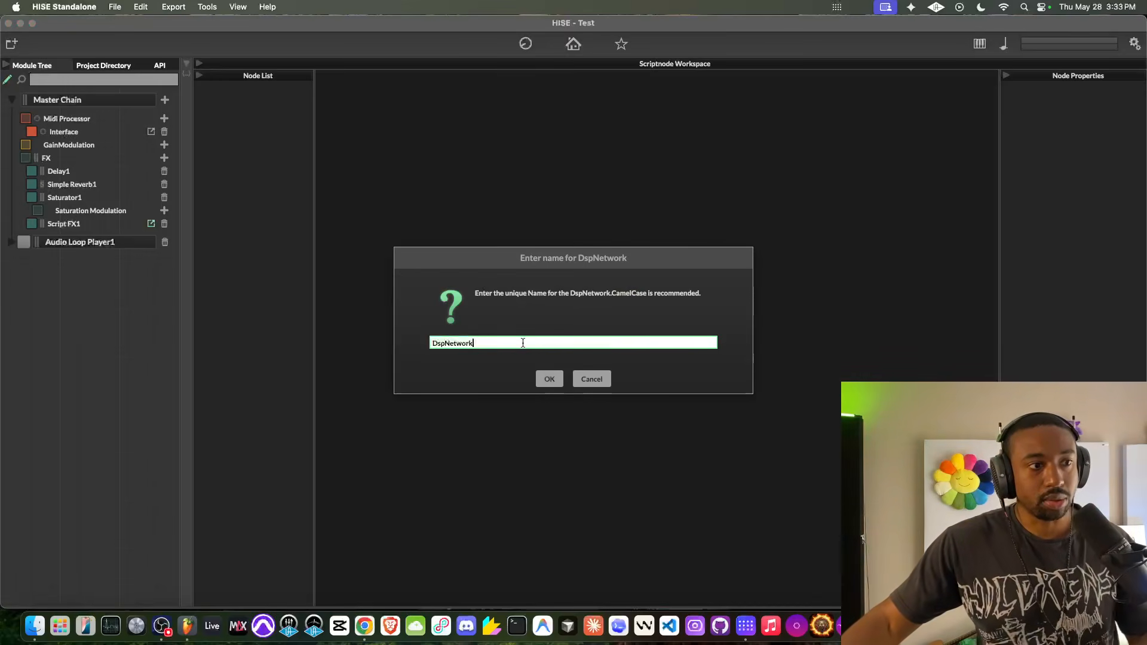
{"action": "type", "text": "2"}
{"action": "key", "text": "Return"}
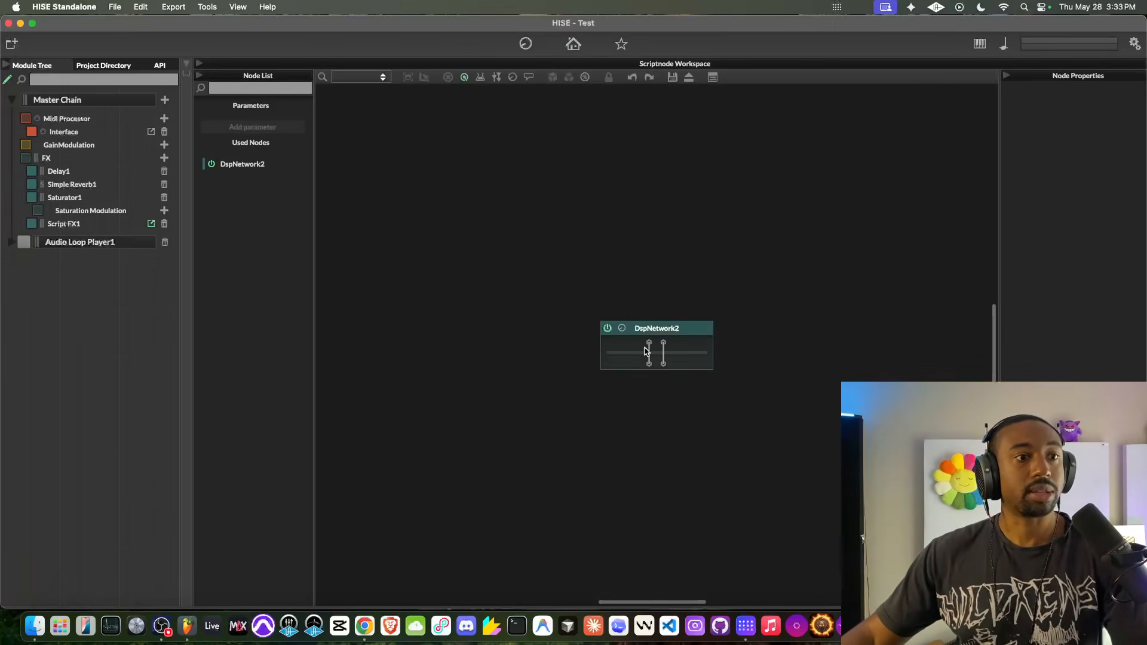
- Switch to FL Studio and open the existing Patcher on mixer Insert 1 to view its node map
{"action": "scroll", "coordinate": [645, 355], "scroll_direction": "right", "scroll_amount": 1}
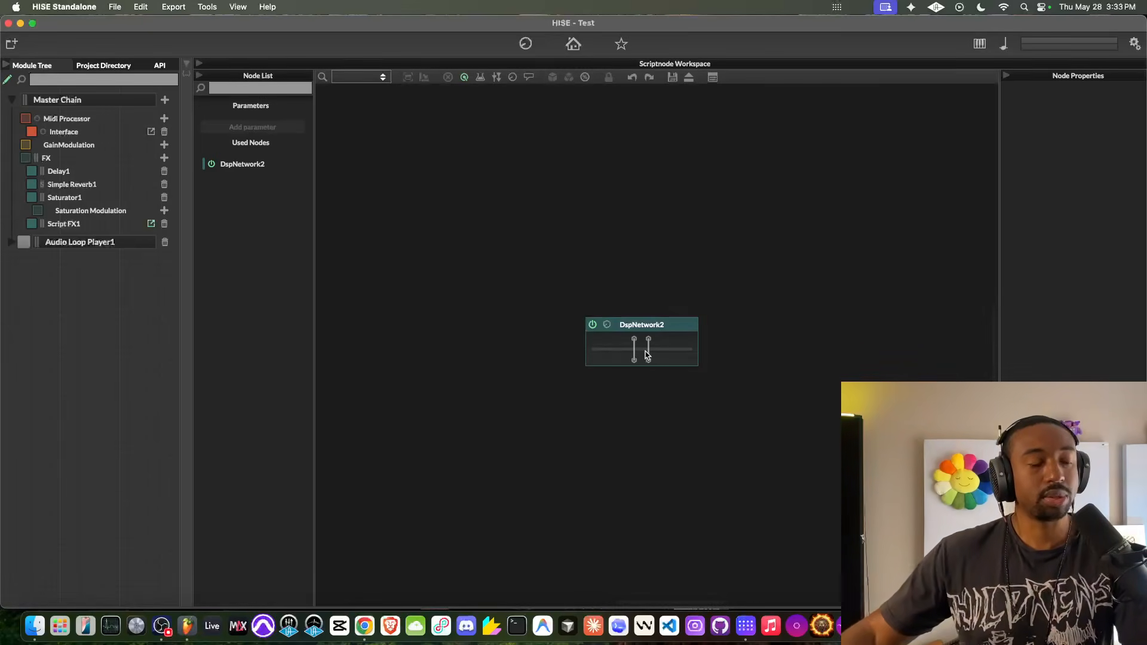
{"action": "left_click", "coordinate": [171, 621]}
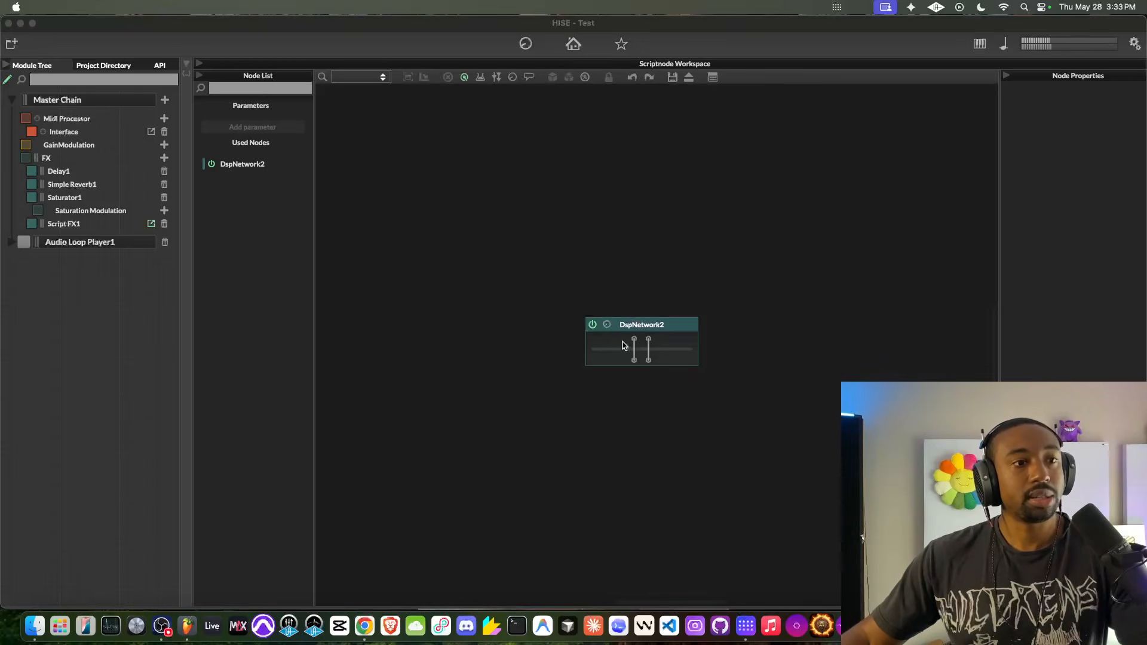
{"action": "left_click", "coordinate": [187, 626]}
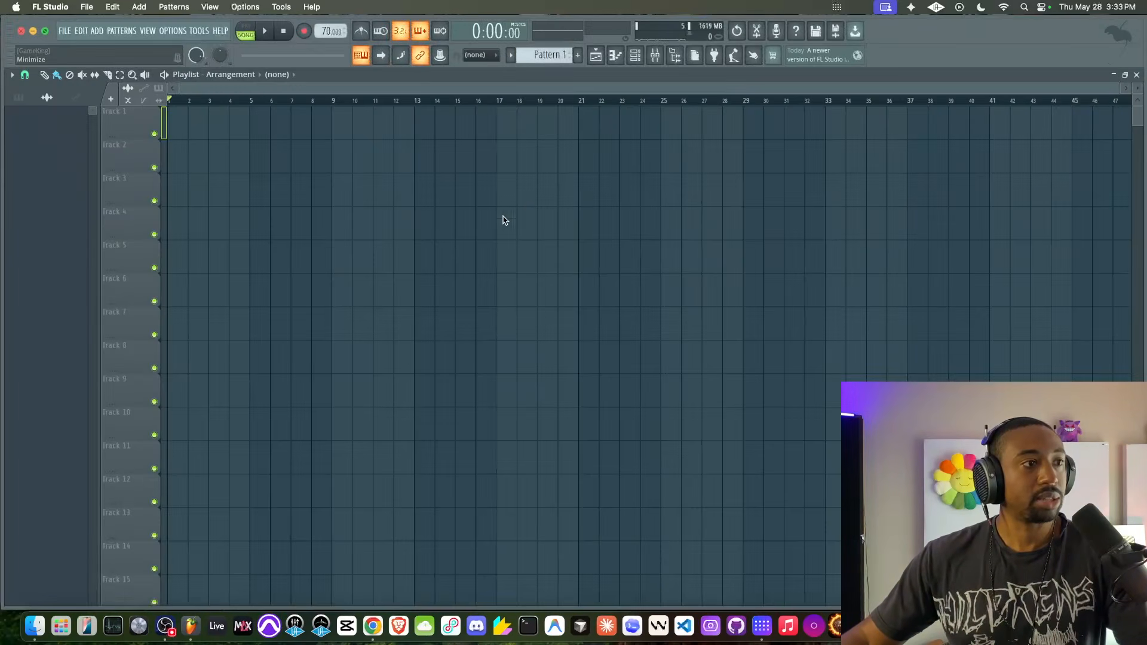
{"action": "left_click", "coordinate": [655, 55]}
{"action": "left_click", "coordinate": [702, 206]}
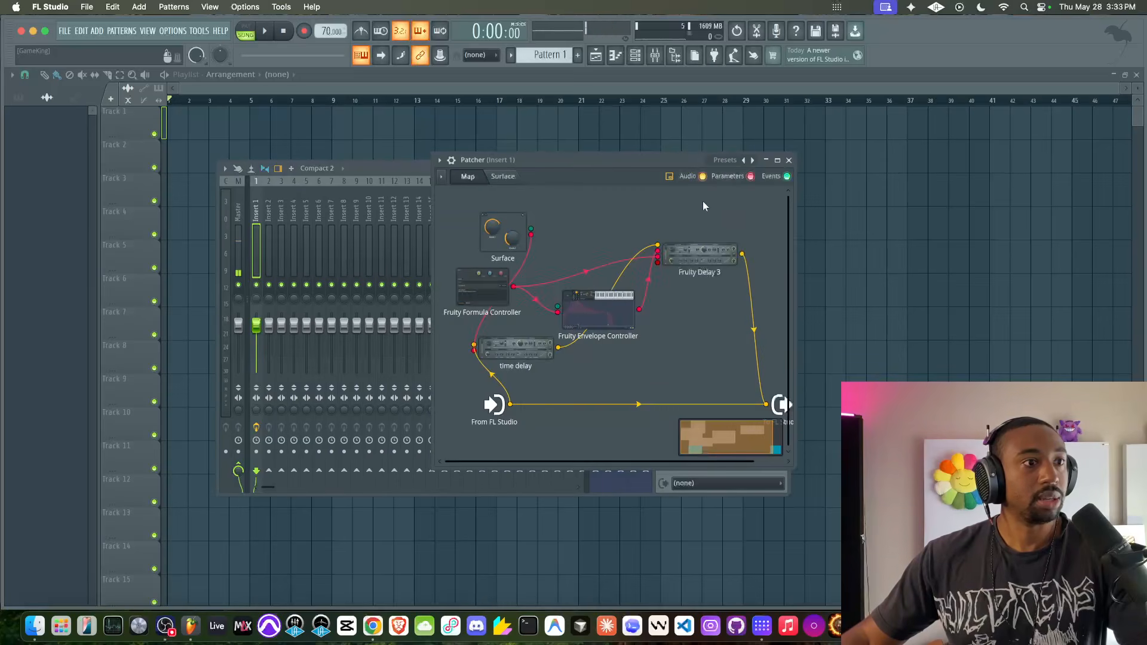
- Close the existing Patcher and load a new Patcher into slot 2 of mixer Insert 1
{"action": "left_click", "coordinate": [789, 161]}
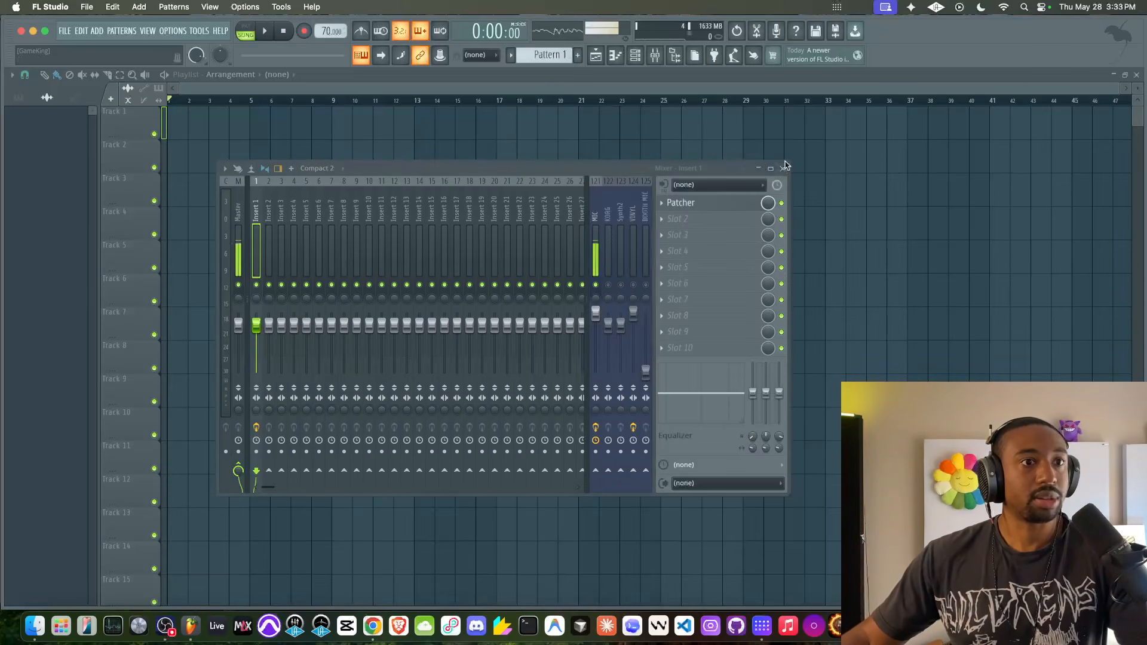
{"action": "left_click", "coordinate": [746, 227]}
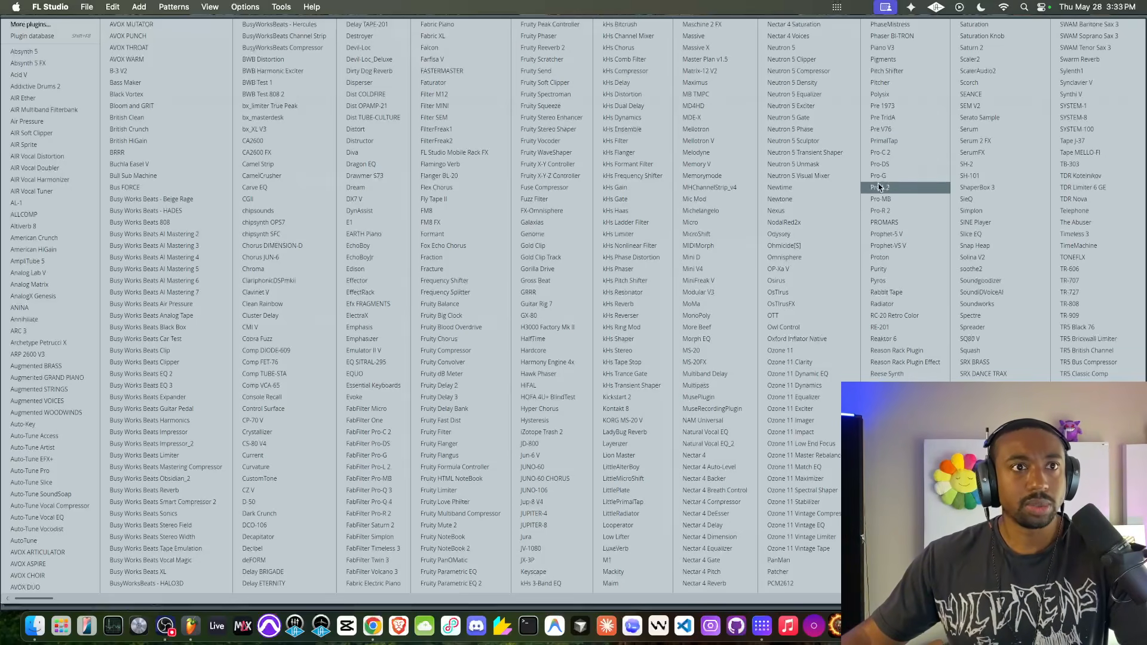
{"action": "left_click", "coordinate": [802, 571]}
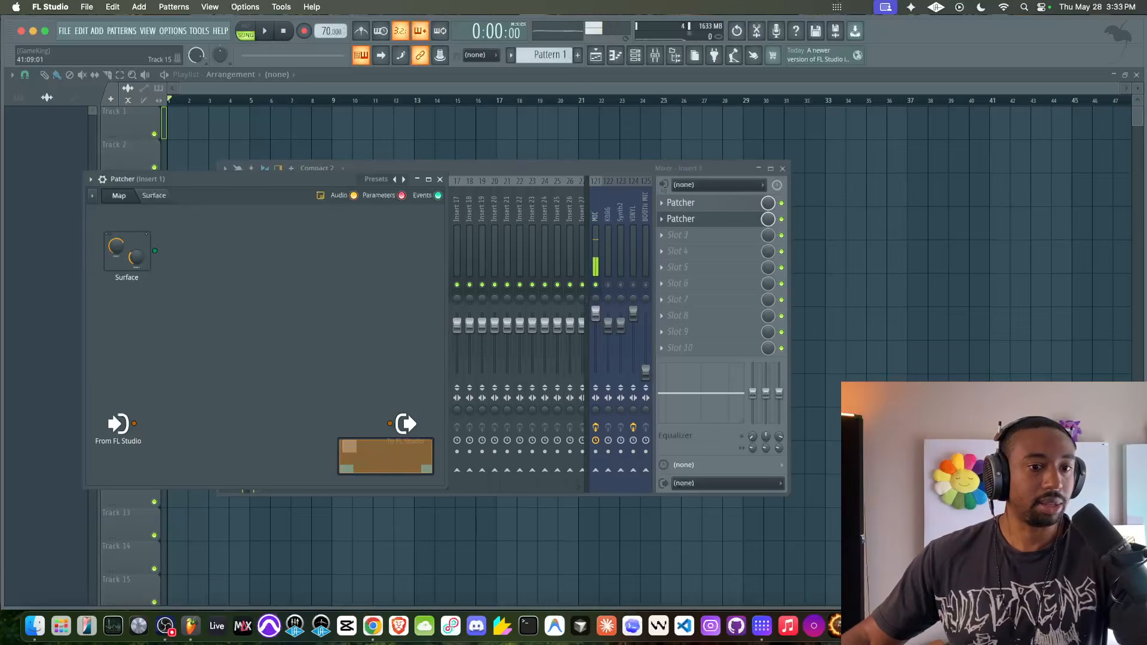
- Switch back to HISE and add a math.tanh node inside DspNetwork2
{"action": "key", "text": "super+Tab"}
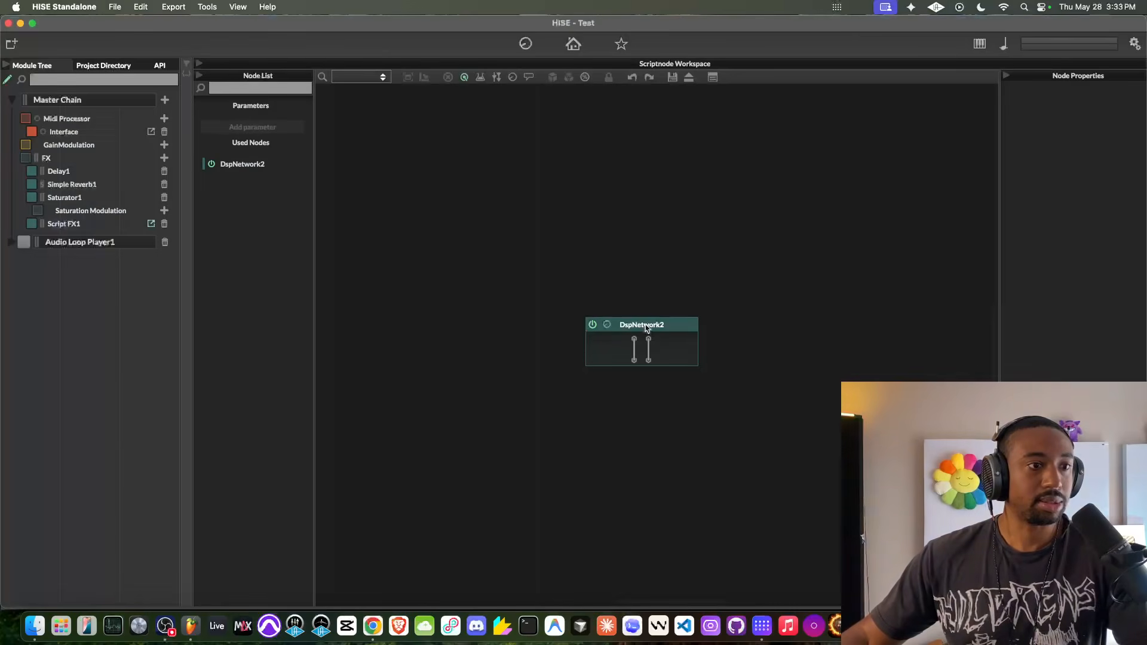
{"action": "double_click", "coordinate": [629, 355]}
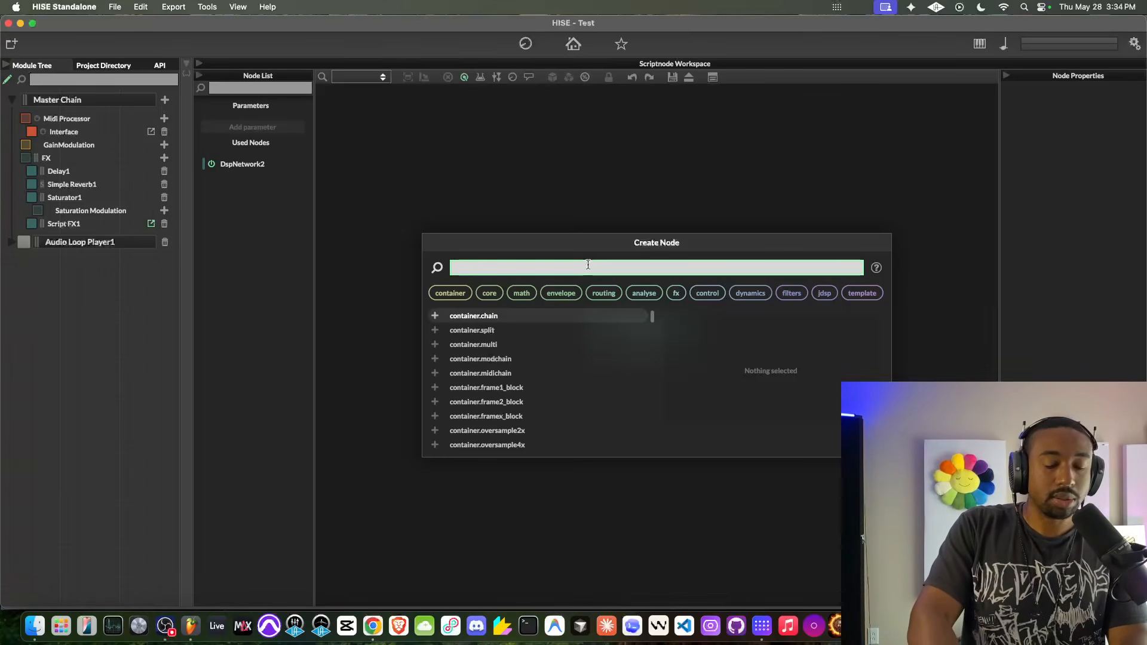
{"action": "type", "text": "tan"}
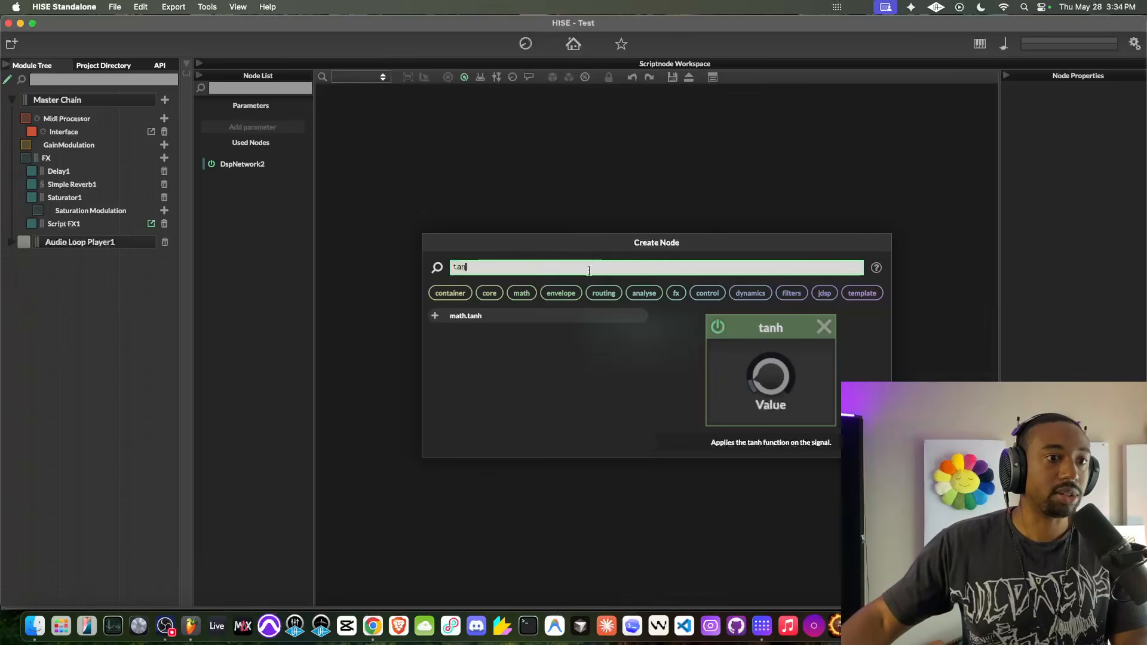
{"action": "left_click", "coordinate": [543, 315]}
- Try out the tanh node's Value by turning it down to 0.00 and back up
{"action": "left_click_drag", "start_coordinate": [643, 391], "coordinate": [615, 465]}
{"action": "left_click_drag", "start_coordinate": [631, 401], "coordinate": [584, 486]}
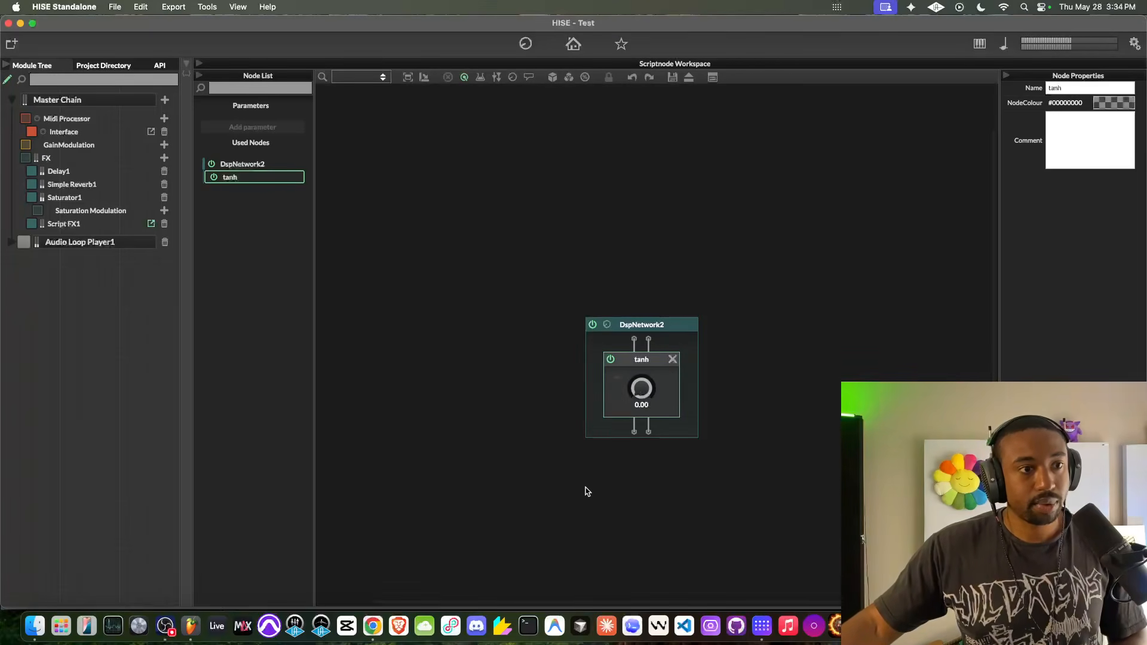
{"action": "mouse_move", "coordinate": [625, 405]}
{"action": "left_mouse_down"}
{"action": "mouse_move", "coordinate": [602, 461]}
{"action": "mouse_move", "coordinate": [633, 391]}
{"action": "mouse_move", "coordinate": [626, 382]}
{"action": "left_mouse_up"}
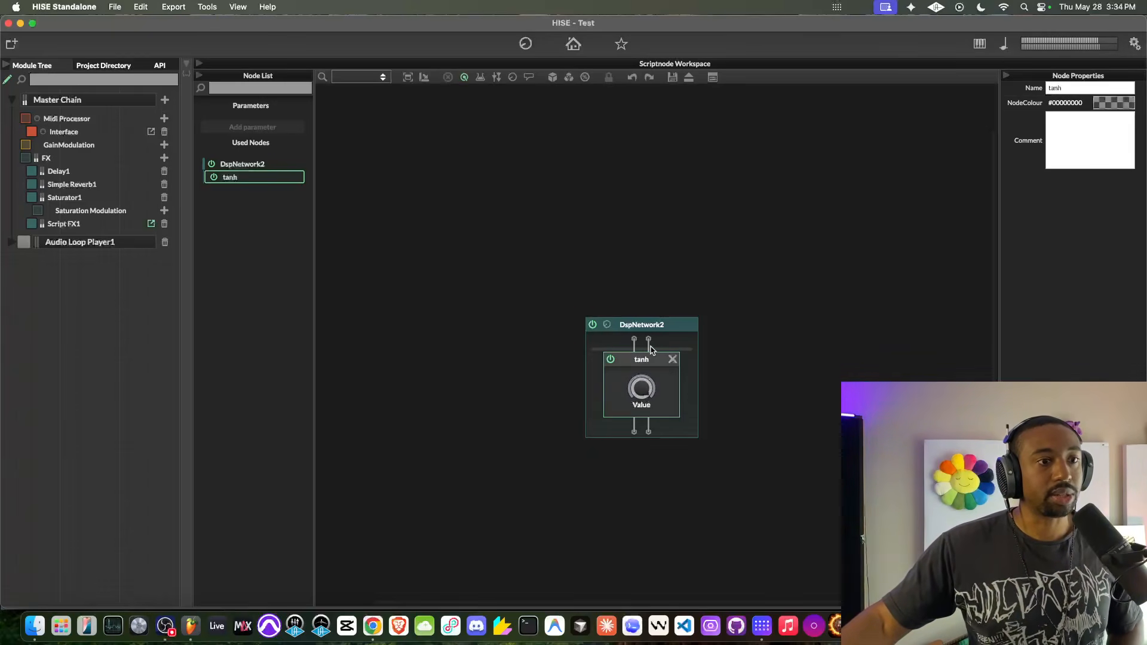
- Add a dynamics.comp node below the tanh node in DspNetwork2
{"action": "left_click", "coordinate": [637, 422]}
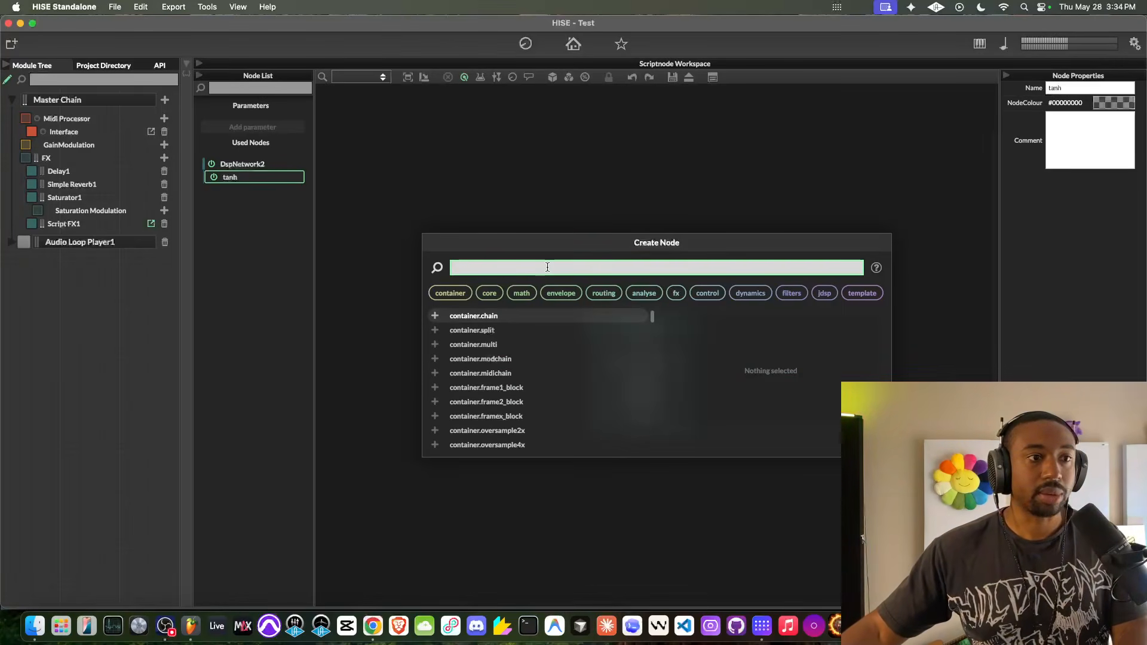
{"action": "type", "text": "con"}
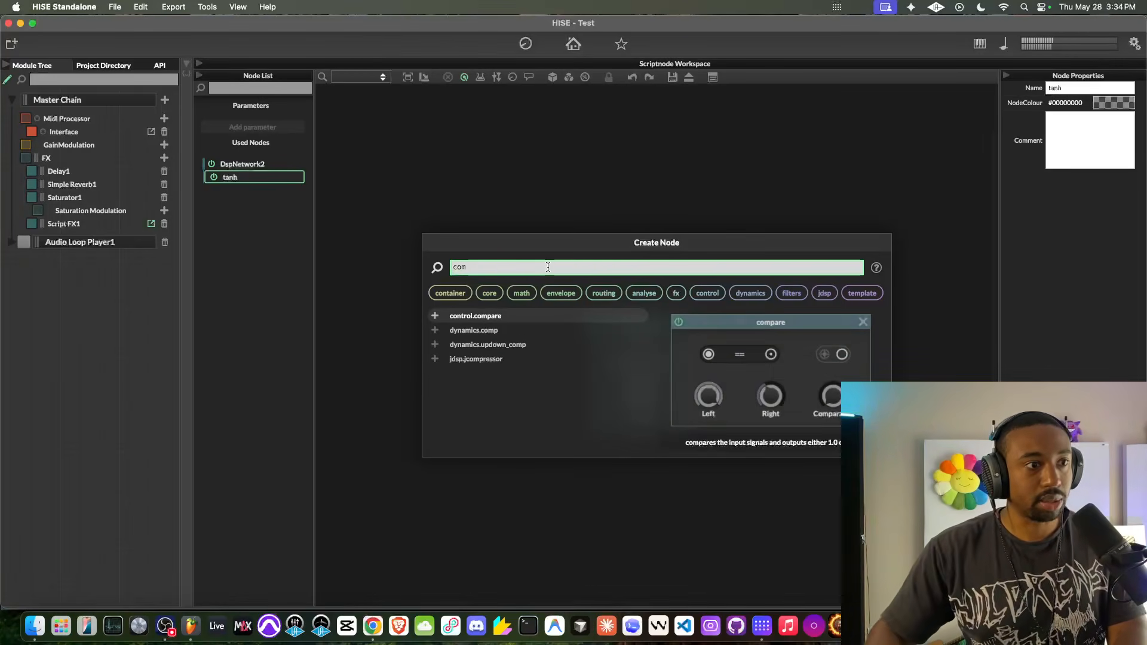
{"action": "left_click", "coordinate": [513, 334]}
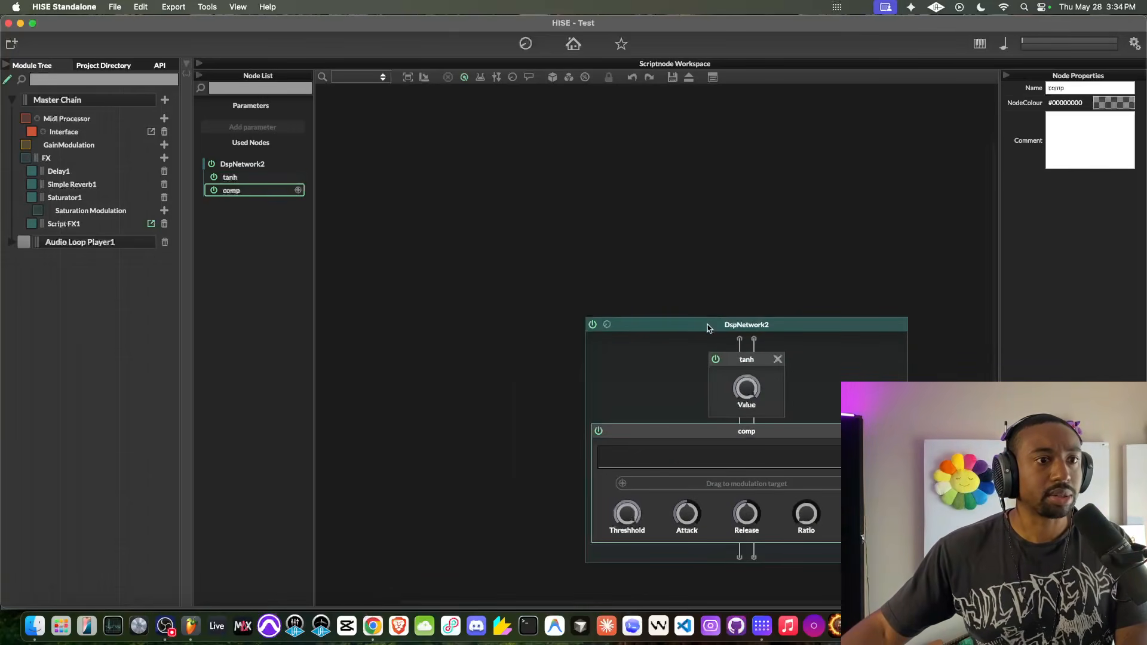
{"action": "left_click", "coordinate": [580, 221]}
{"action": "left_click_drag", "start_coordinate": [579, 221], "coordinate": [458, 165]}
{"action": "left_click_drag", "start_coordinate": [562, 186], "coordinate": [543, 155]}
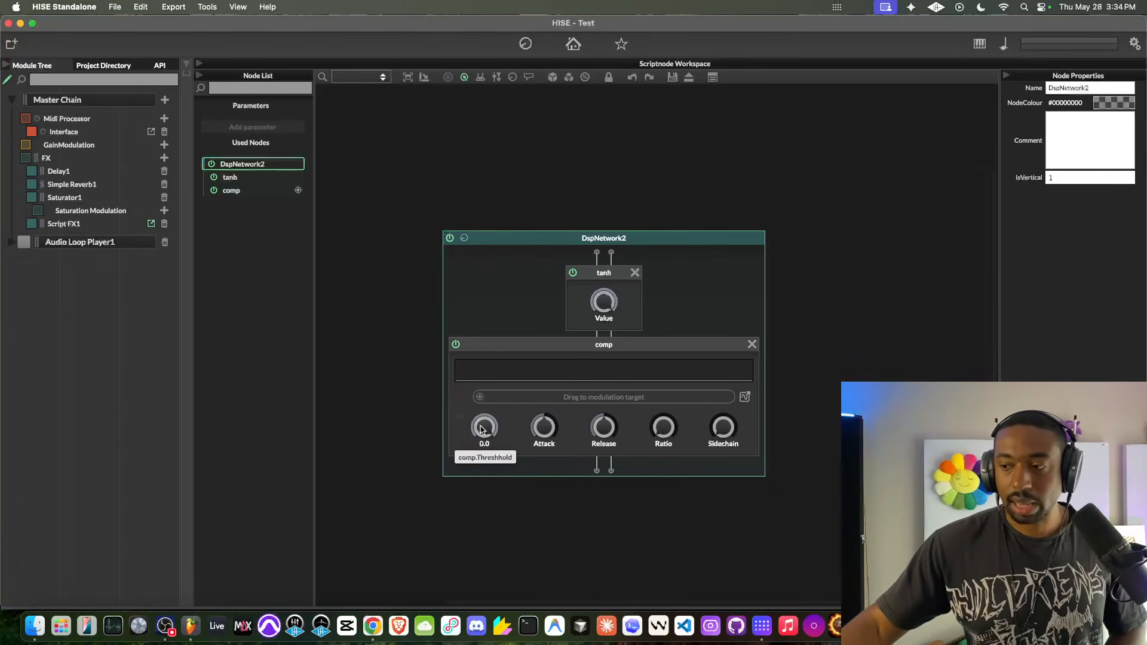
- Lower the comp node's threshold to about -11.9, raise its ratio, and lower the threshold further
{"action": "left_click_drag", "start_coordinate": [482, 429], "coordinate": [469, 465]}
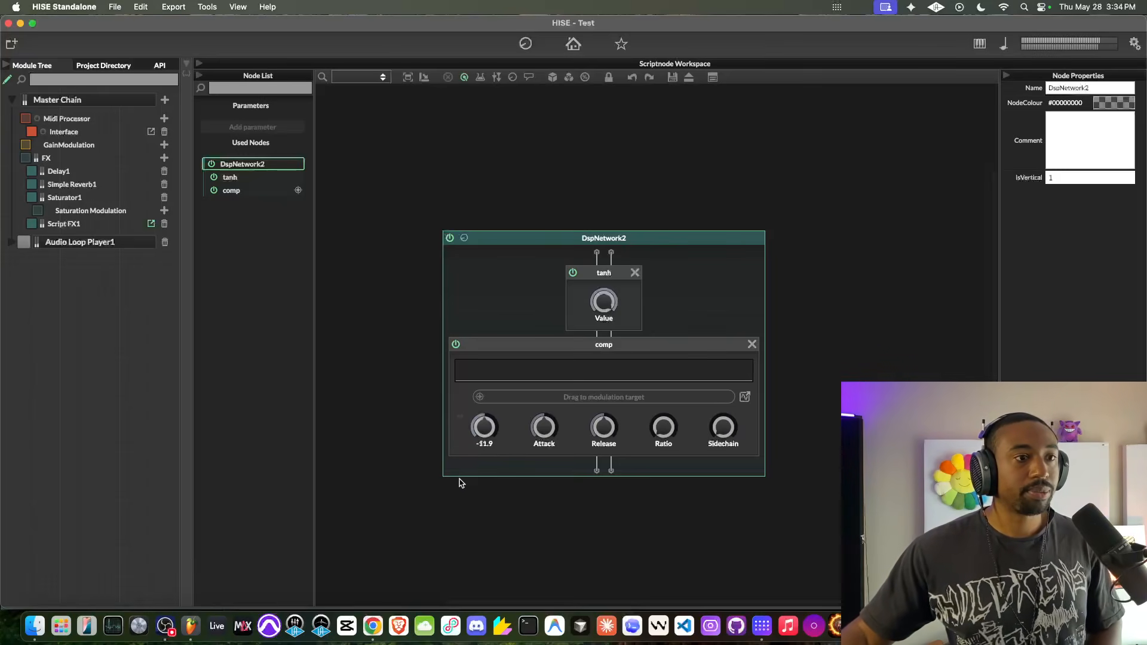
{"action": "left_click_drag", "start_coordinate": [664, 427], "coordinate": [671, 383]}
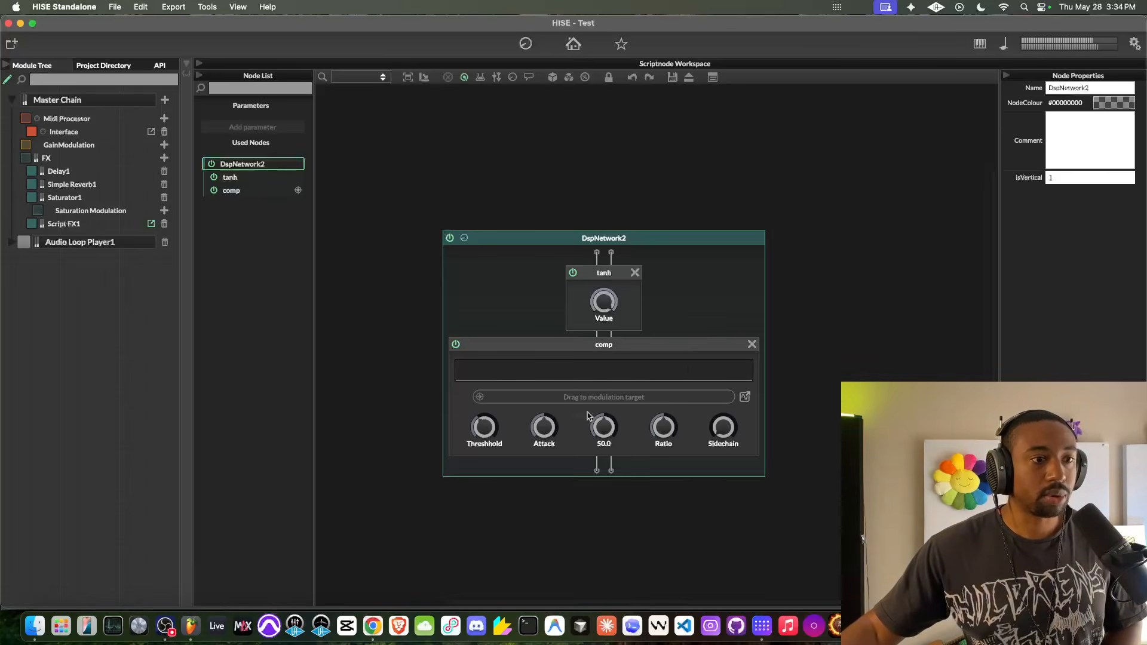
{"action": "left_click_drag", "start_coordinate": [484, 426], "coordinate": [481, 455]}
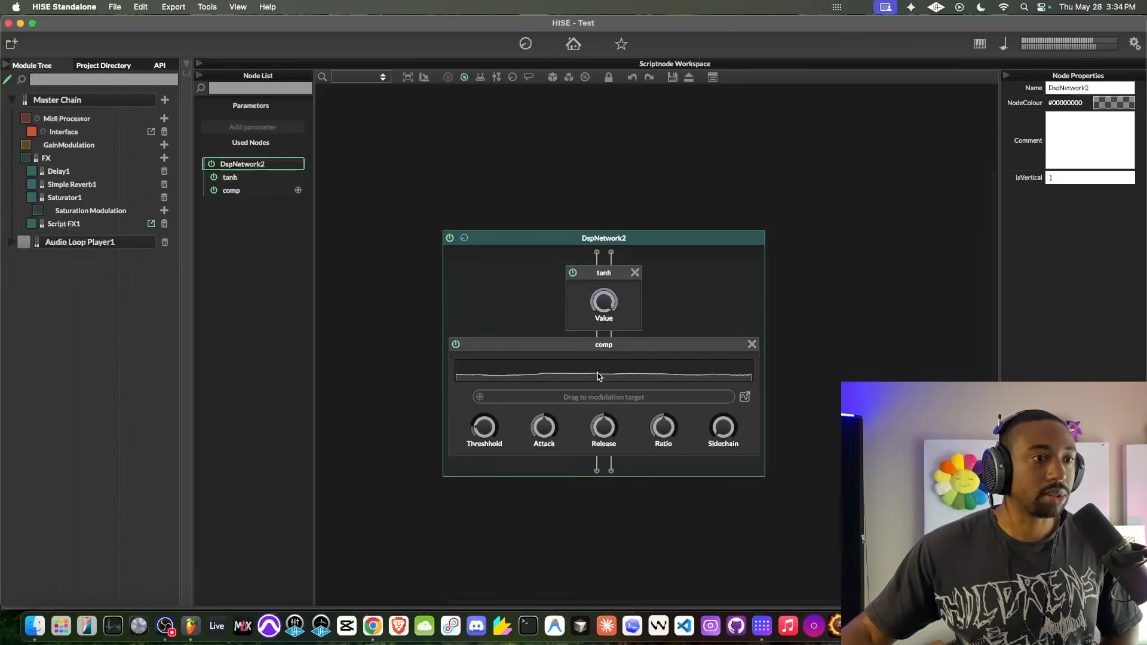
- Add an fx.phase_delay node below the comp node in DspNetwork2
{"action": "left_click", "coordinate": [606, 464]}
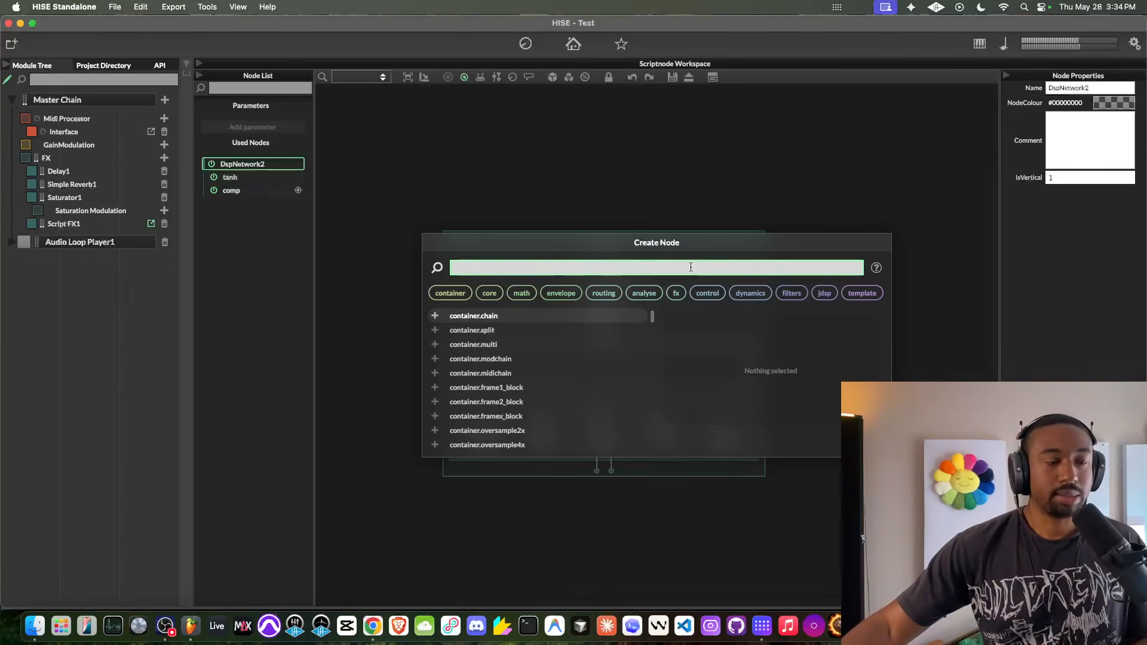
{"action": "type", "text": "phas"}
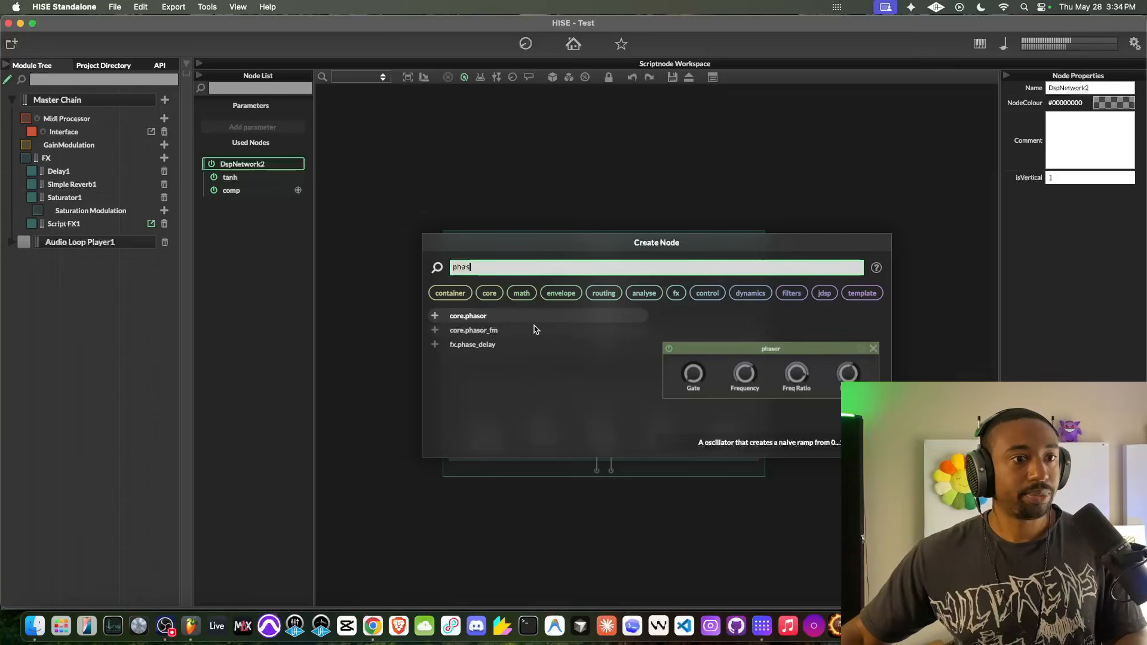
{"action": "left_click", "coordinate": [510, 345]}
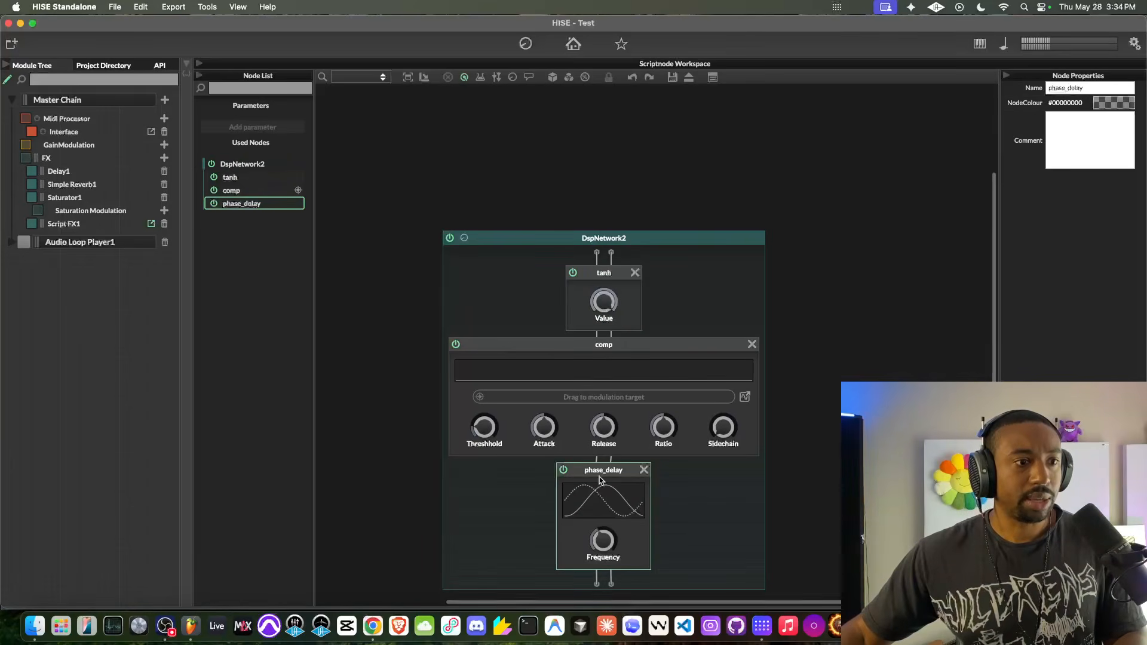
{"action": "left_click_drag", "start_coordinate": [353, 429], "coordinate": [355, 367]}
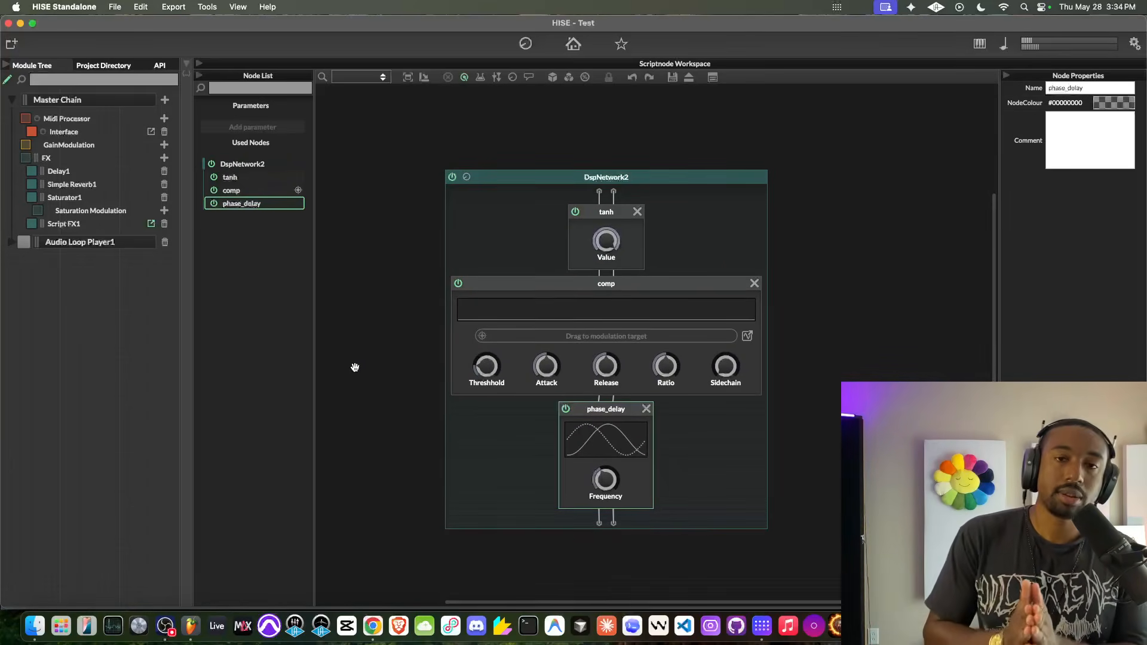
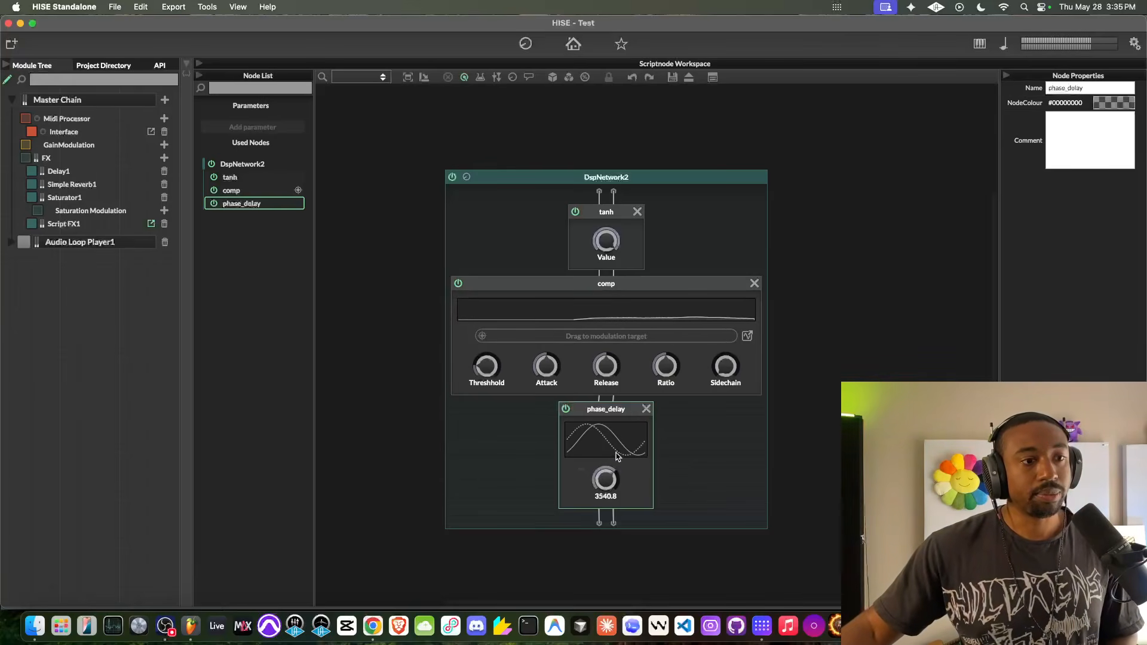
- Add a parameter named Custom FX to DspNetwork2 and connect it to the phase_delay node's Frequency
{"action": "left_click", "coordinate": [466, 177]}
{"action": "left_click", "coordinate": [460, 203]}
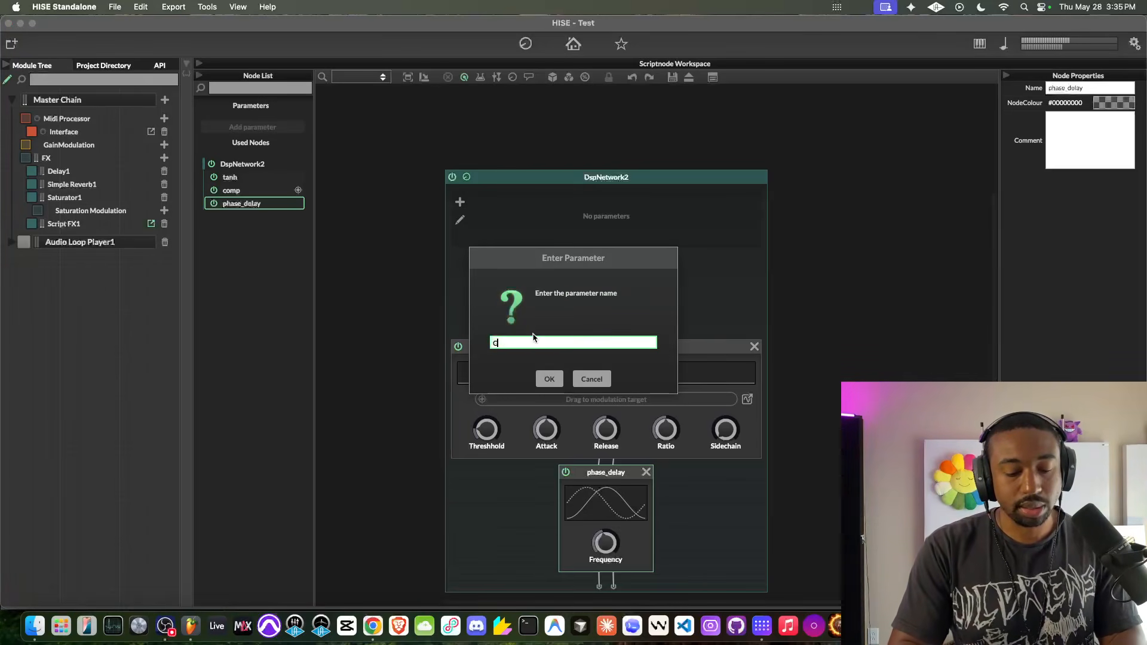
{"action": "type", "text": "Custom FX"}
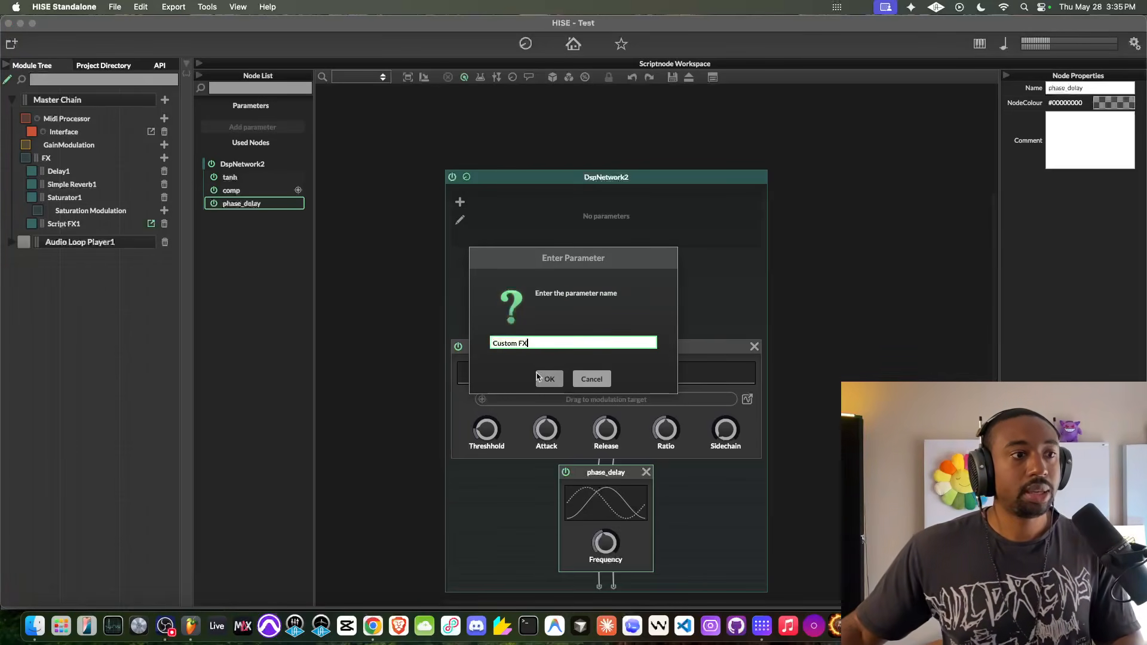
{"action": "left_click", "coordinate": [548, 379]}
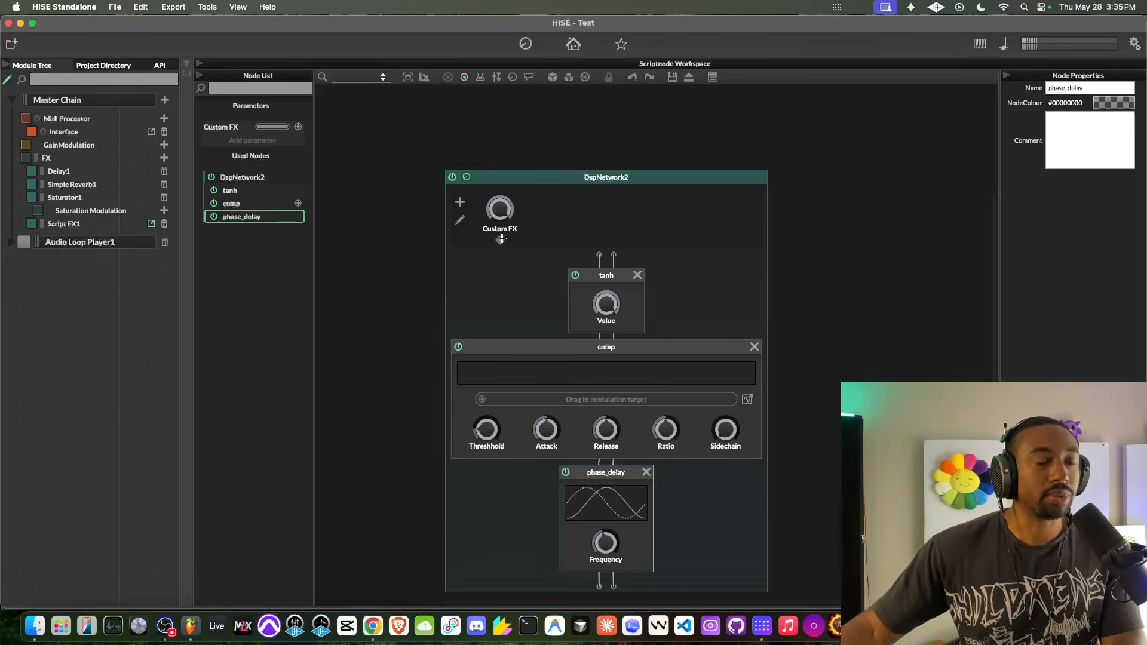
{"action": "left_click_drag", "start_coordinate": [501, 239], "coordinate": [605, 543]}
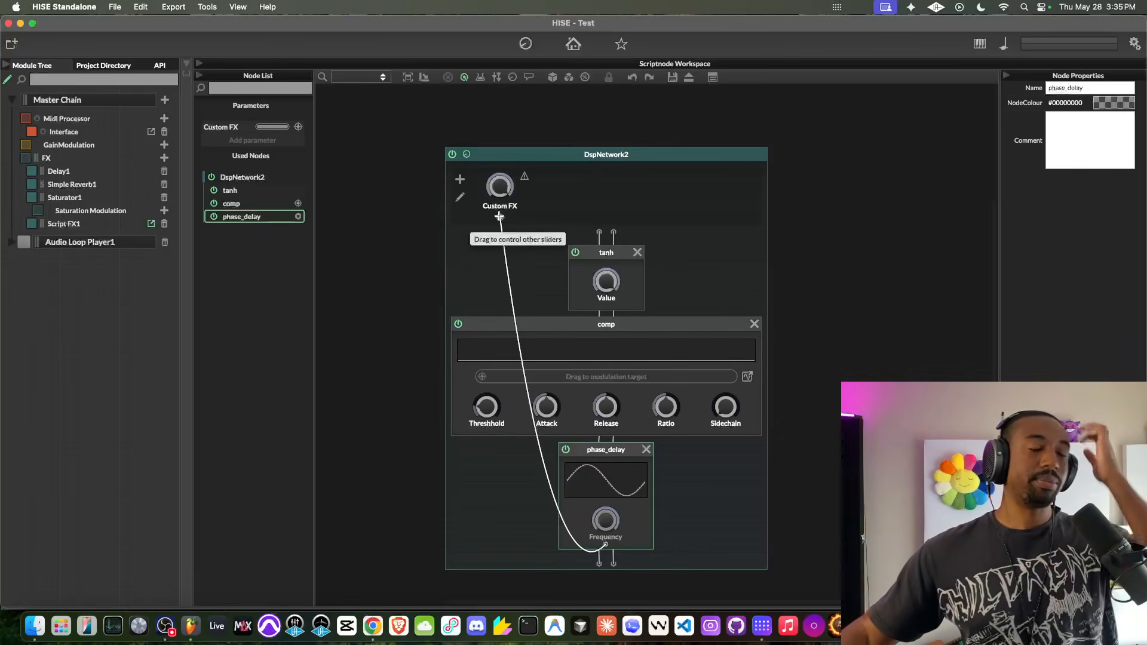
- Browse the node templates and add template.dry_wet above the tanh node in DspNetwork2
{"action": "left_click", "coordinate": [651, 245]}
{"action": "left_click", "coordinate": [850, 297]}
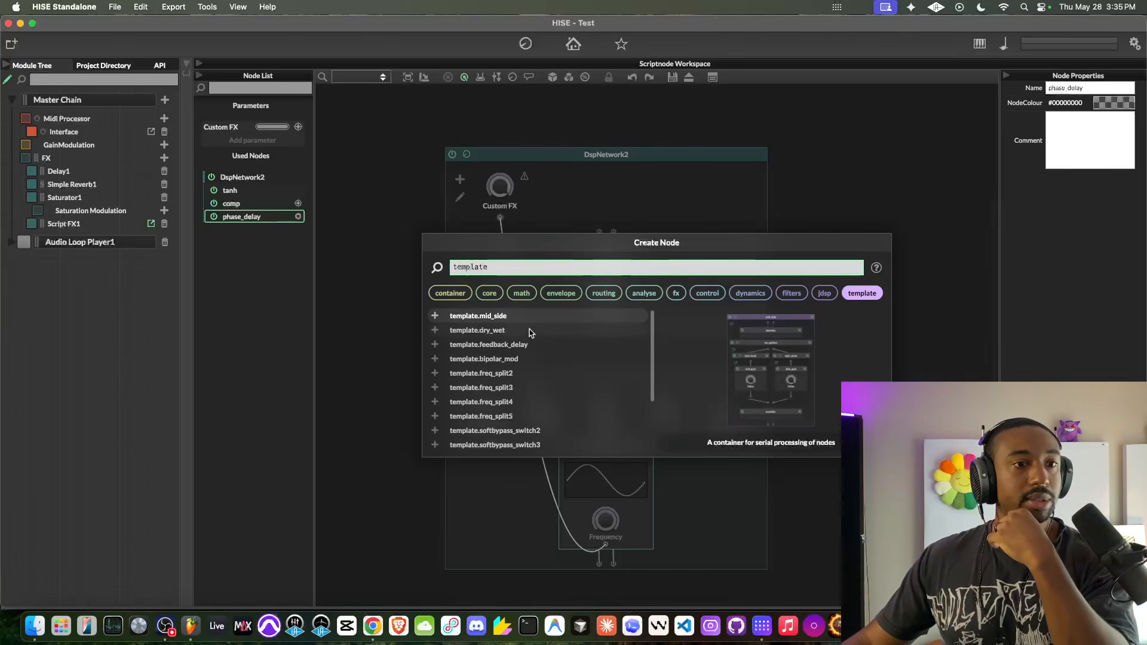
{"action": "key", "text": "Down"}
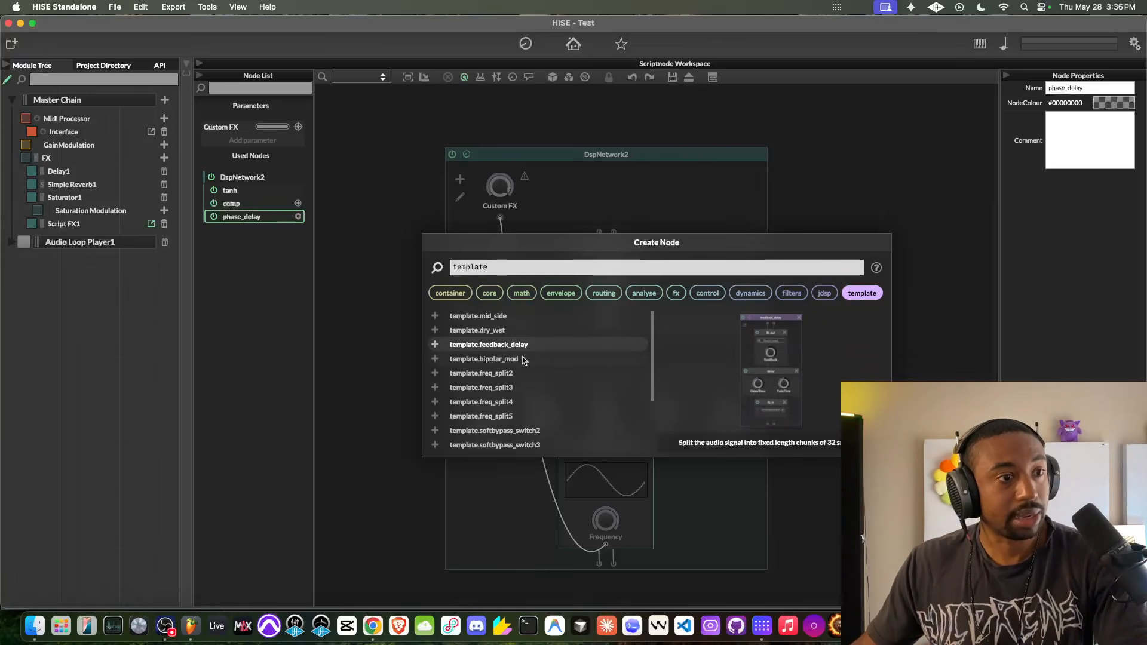
{"action": "scroll", "coordinate": [520, 388], "scroll_direction": "down", "scroll_amount": 5}
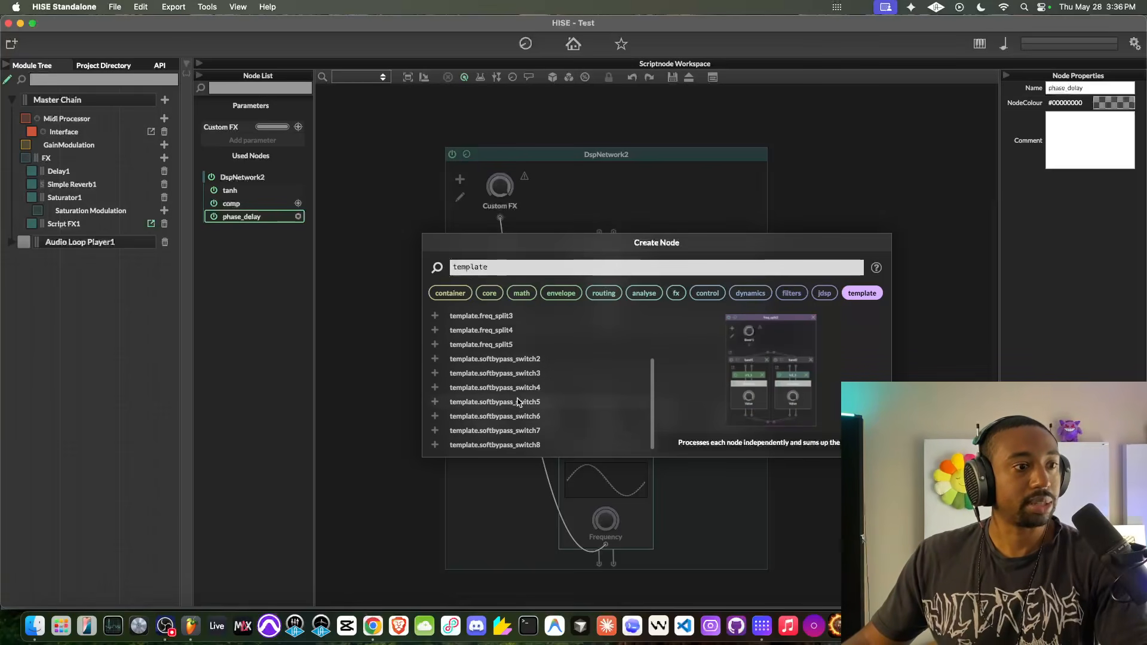
{"action": "scroll", "coordinate": [520, 401], "scroll_direction": "up", "scroll_amount": 5}
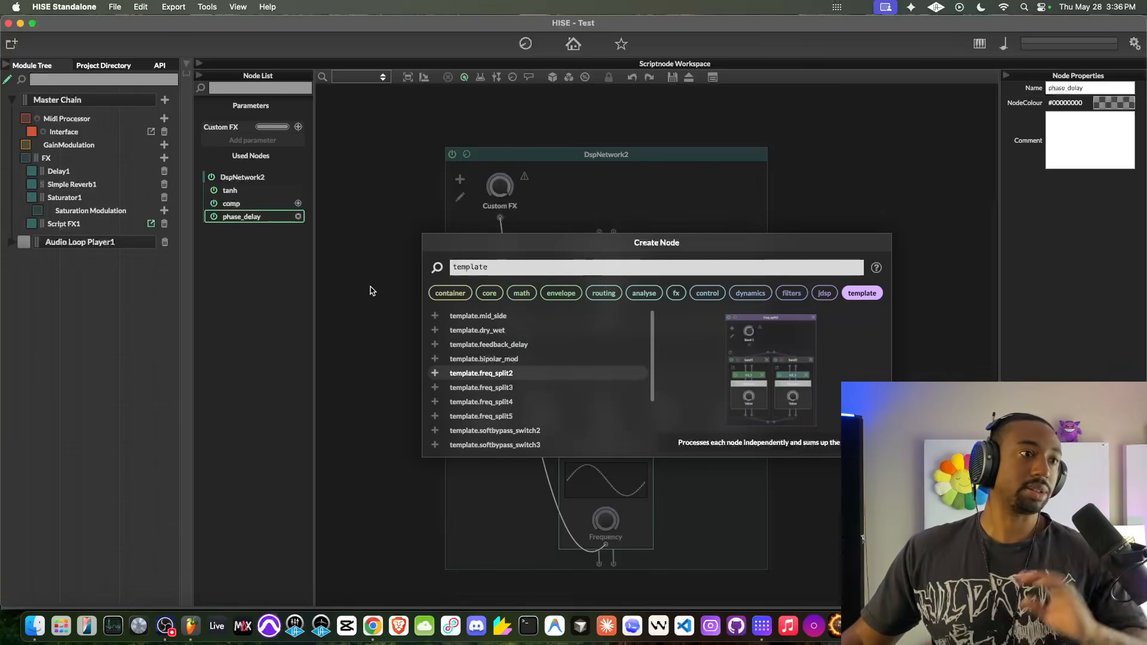
{"action": "left_click", "coordinate": [495, 332]}
- Move the tanh, comp and phase_delay nodes into the dry_wet container's wet_path before wet_gain, and remove the dummy node
{"action": "scroll", "coordinate": [486, 369], "scroll_direction": "down", "scroll_amount": 6}
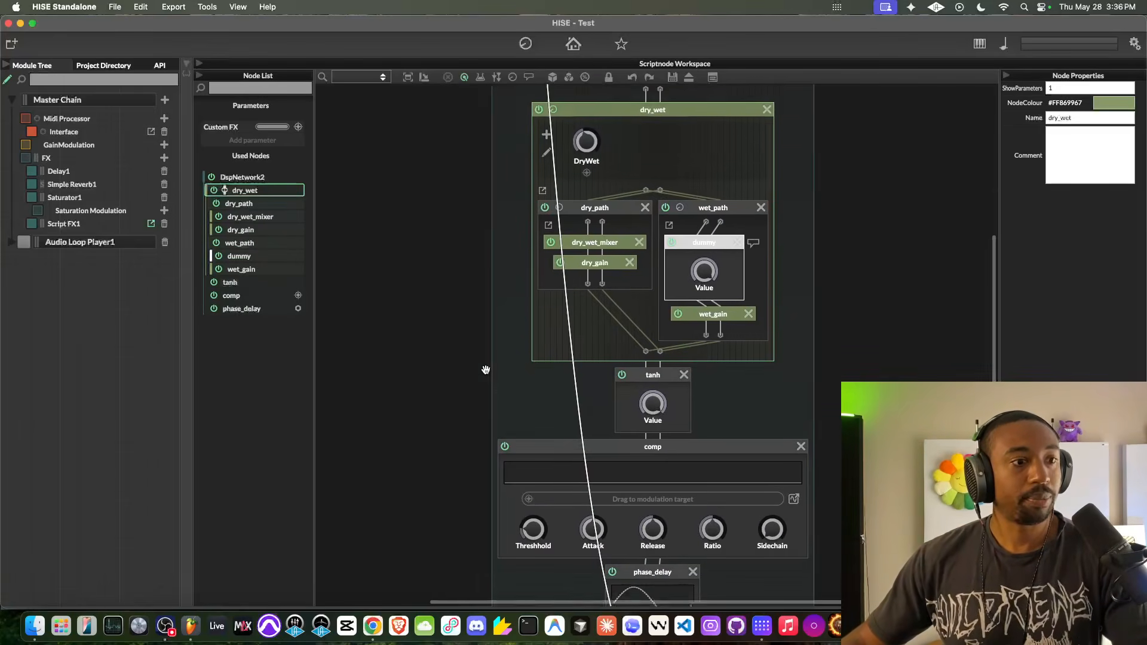
{"action": "scroll", "coordinate": [487, 366], "scroll_direction": "up", "scroll_amount": 3}
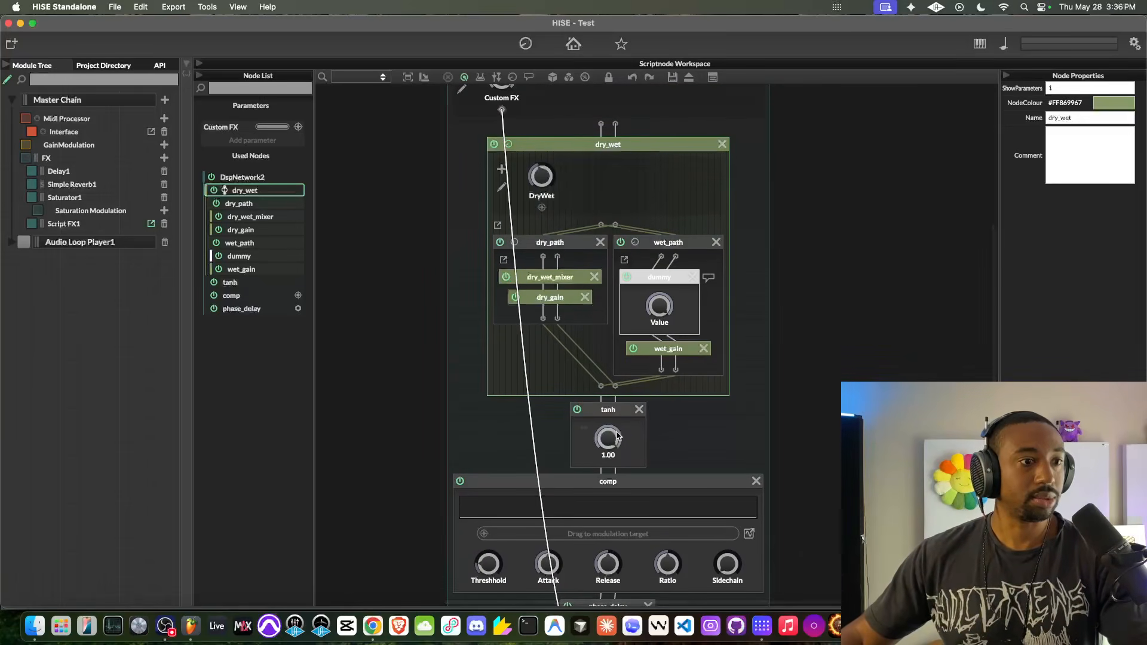
{"action": "left_click_drag", "start_coordinate": [608, 409], "coordinate": [665, 312]}
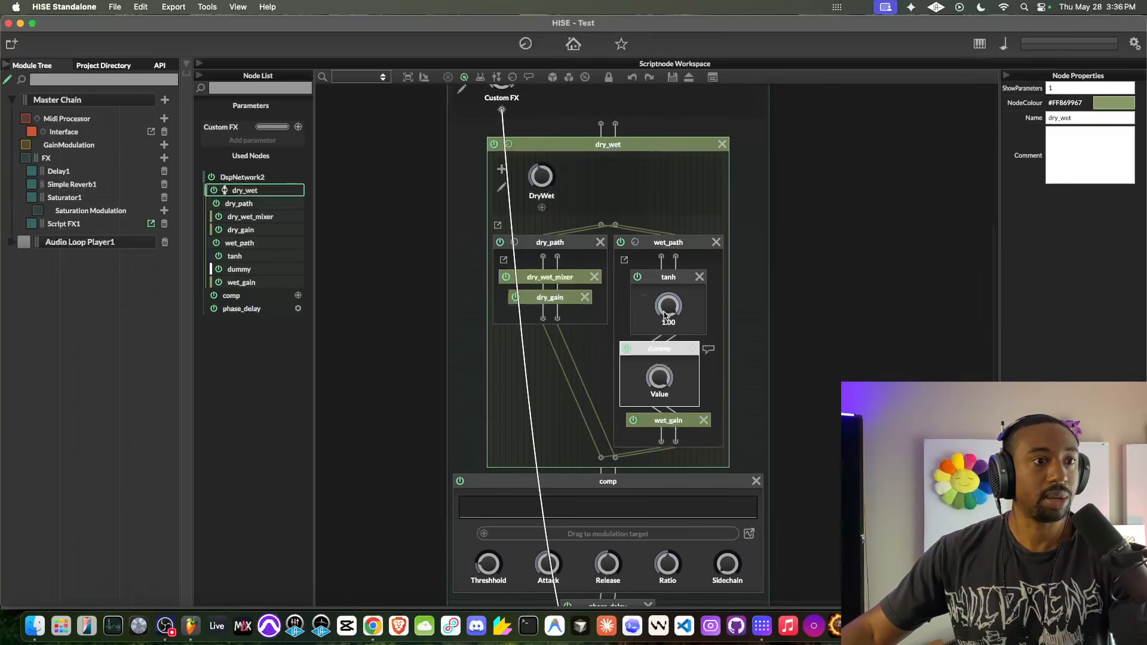
{"action": "left_click", "coordinate": [691, 348]}
{"action": "scroll", "coordinate": [610, 321], "scroll_direction": "down", "scroll_amount": 3}
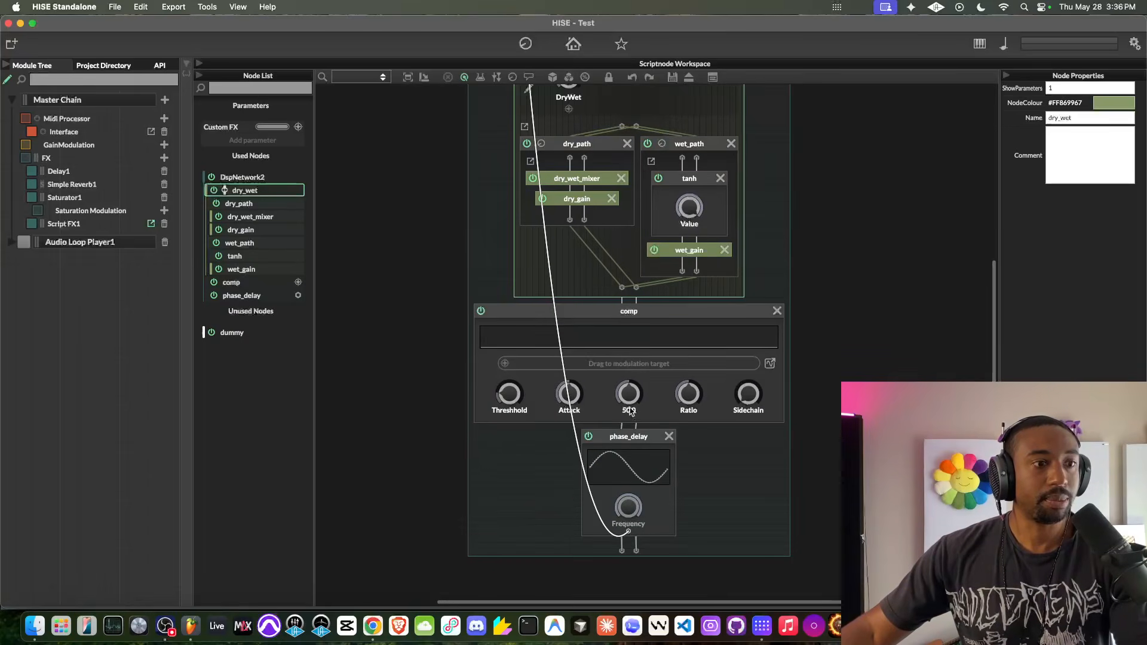
{"action": "left_click_drag", "start_coordinate": [610, 320], "coordinate": [687, 254]}
{"action": "left_click_drag", "start_coordinate": [757, 438], "coordinate": [756, 378]}
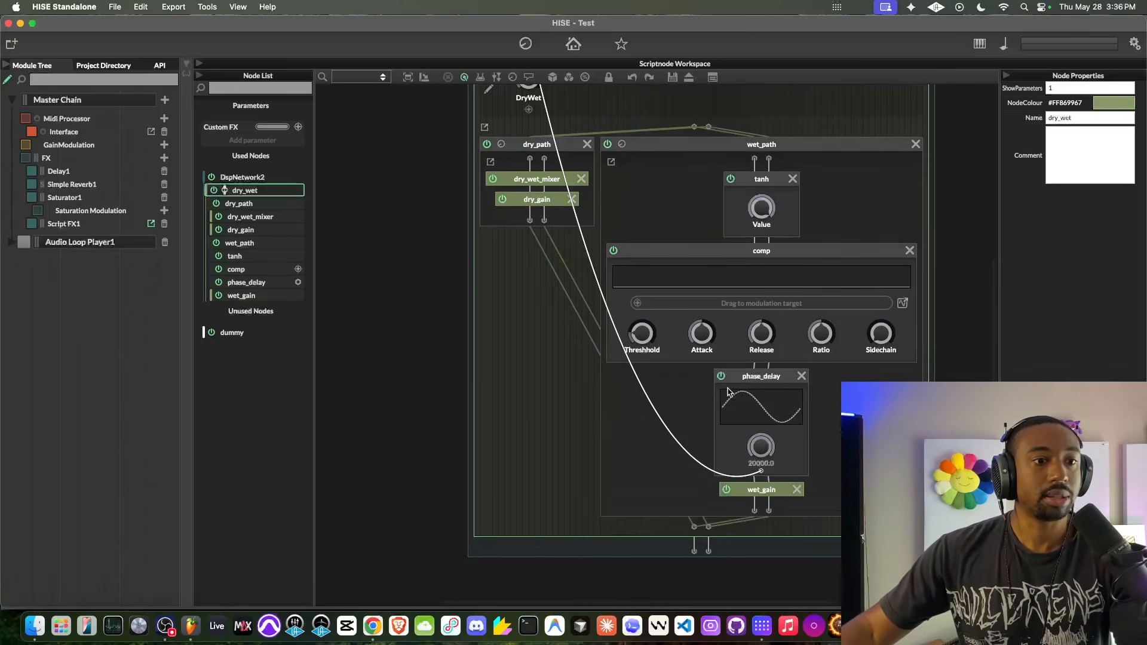
- Remove the connection between the Custom FX parameter and the phase_delay node's Frequency
{"action": "scroll", "coordinate": [597, 299], "scroll_direction": "up", "scroll_amount": 3}
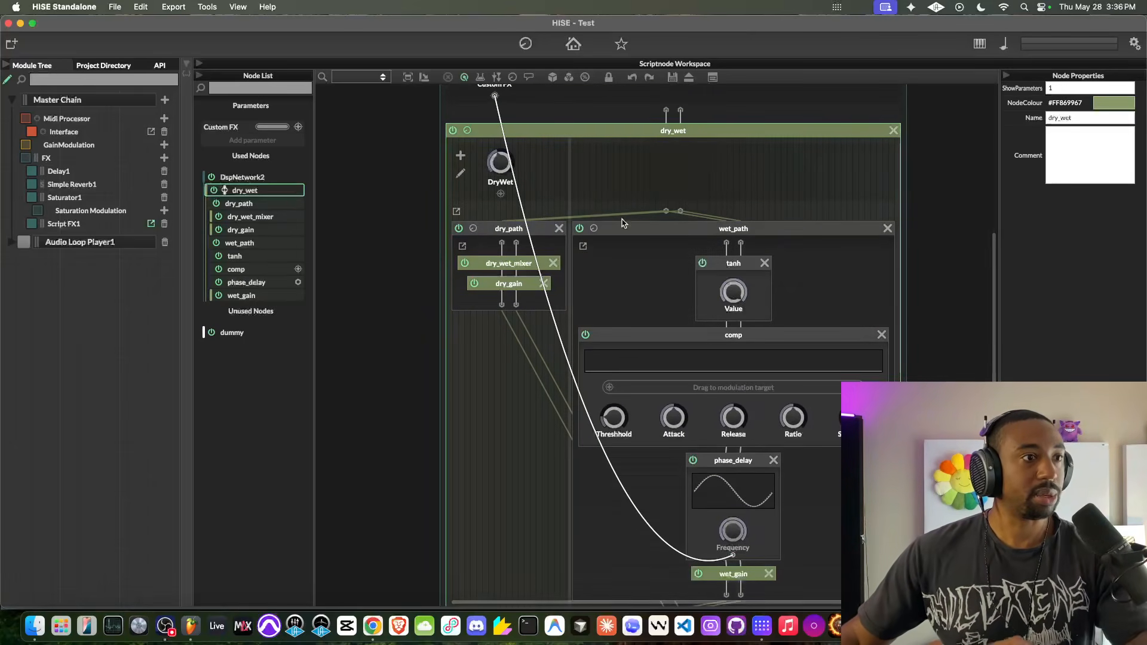
{"action": "scroll", "coordinate": [513, 180], "scroll_direction": "up", "scroll_amount": 5}
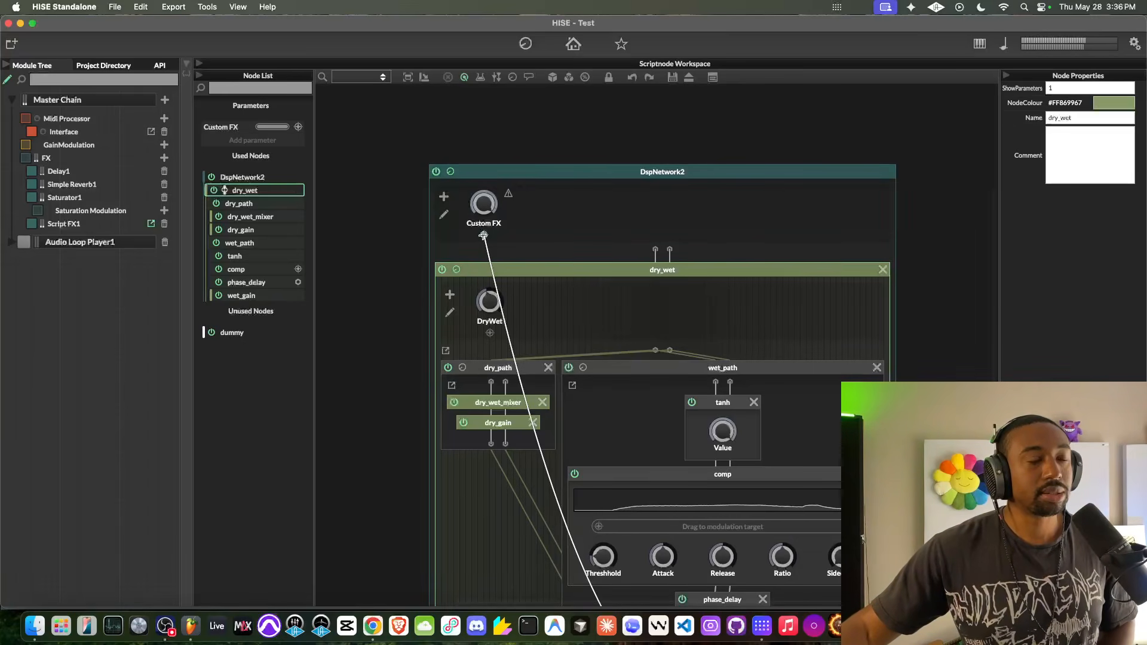
{"action": "scroll", "coordinate": [484, 238], "scroll_direction": "down", "scroll_amount": 1}
{"action": "scroll", "coordinate": [484, 238], "scroll_direction": "down", "scroll_amount": 6}
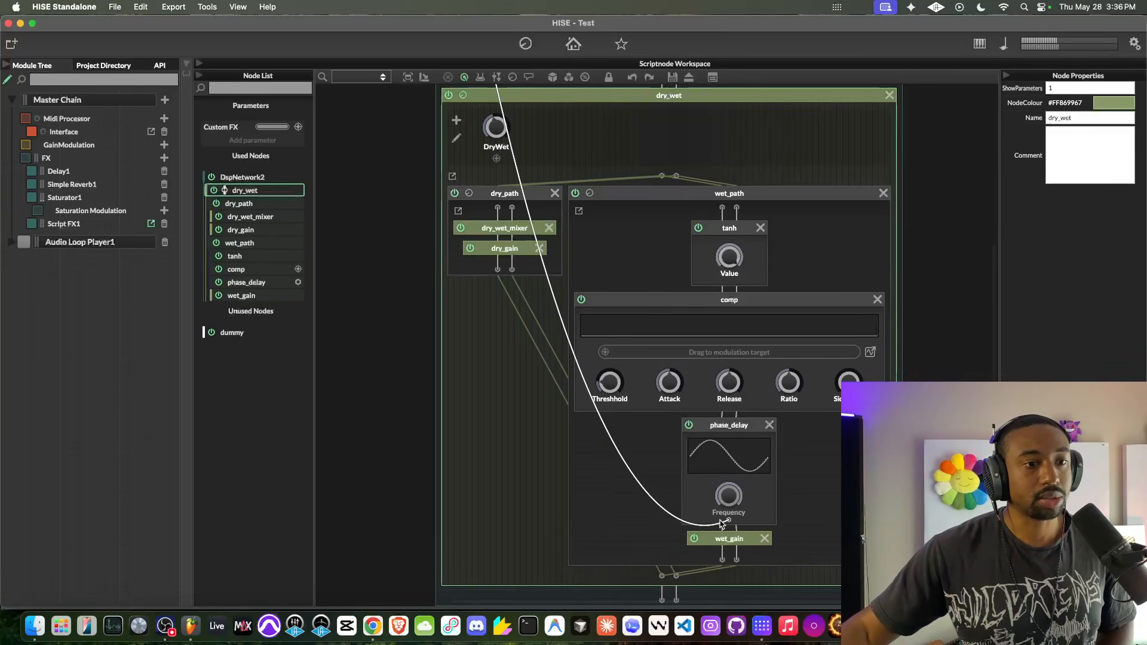
{"action": "right_click", "coordinate": [731, 522]}
{"action": "left_click", "coordinate": [845, 297]}
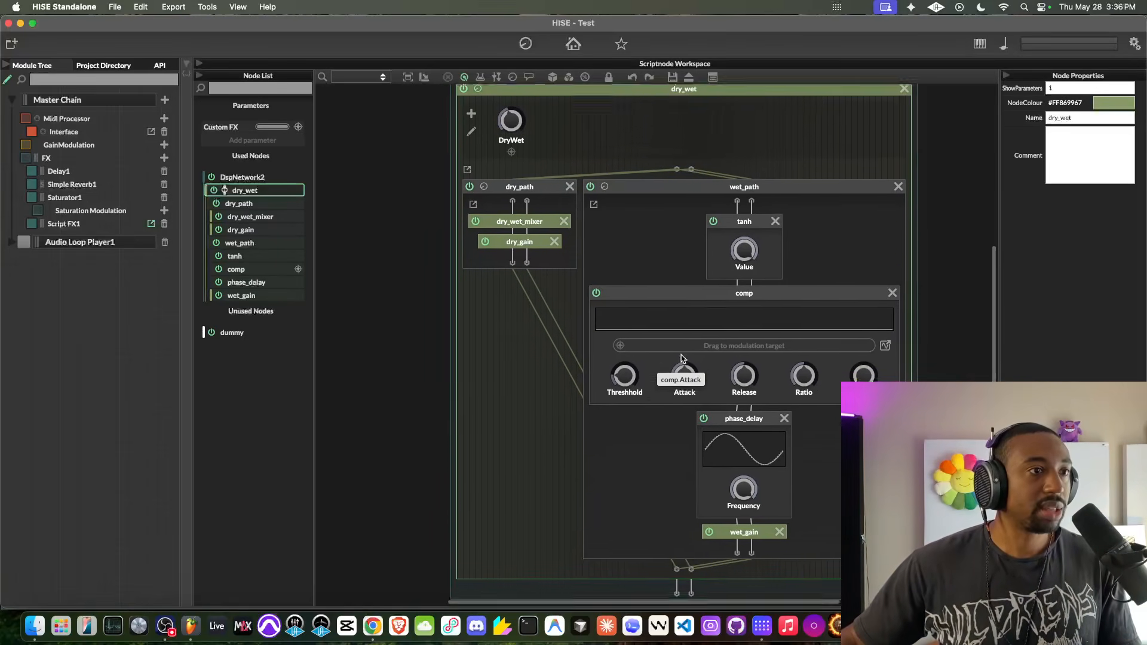
- Connect the Custom FX parameter to the DryWet parameter of the dry_wet container
{"action": "scroll", "coordinate": [681, 358], "scroll_direction": "up", "scroll_amount": 5}
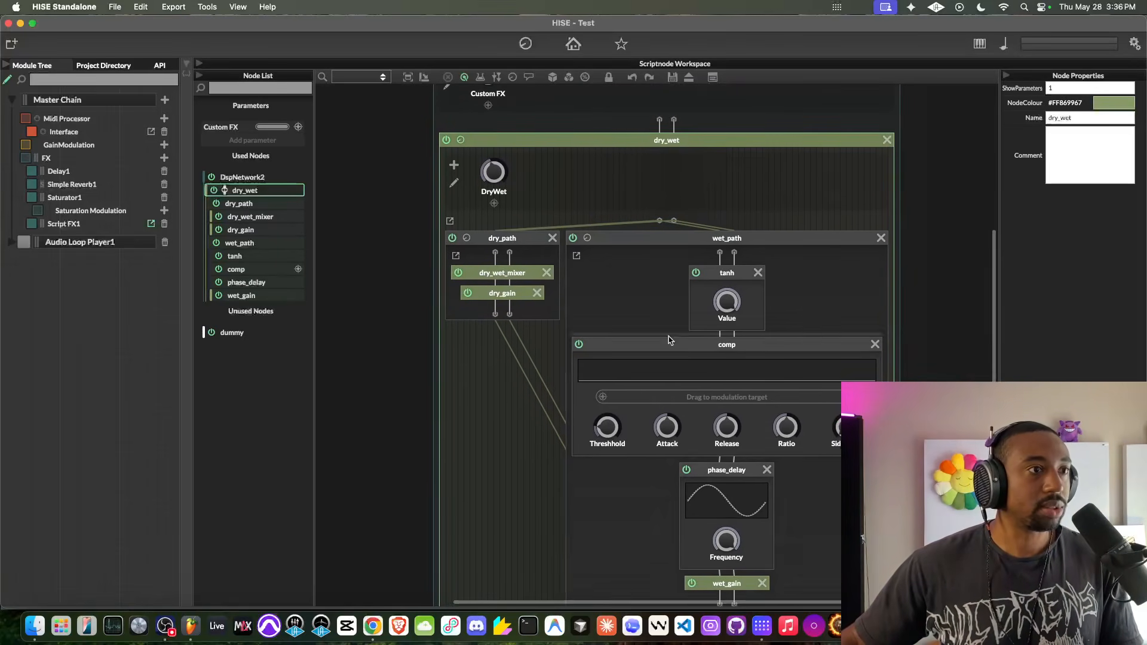
{"action": "left_click_drag", "start_coordinate": [484, 171], "coordinate": [487, 268]}
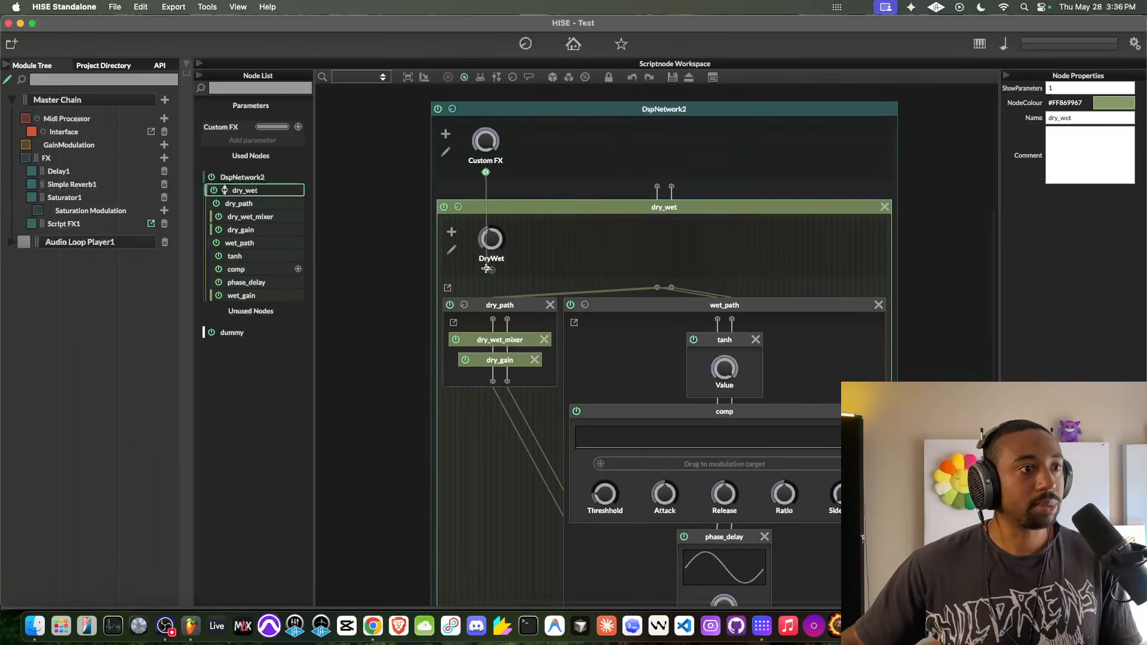
{"action": "left_click_drag", "start_coordinate": [489, 174], "coordinate": [725, 388]}
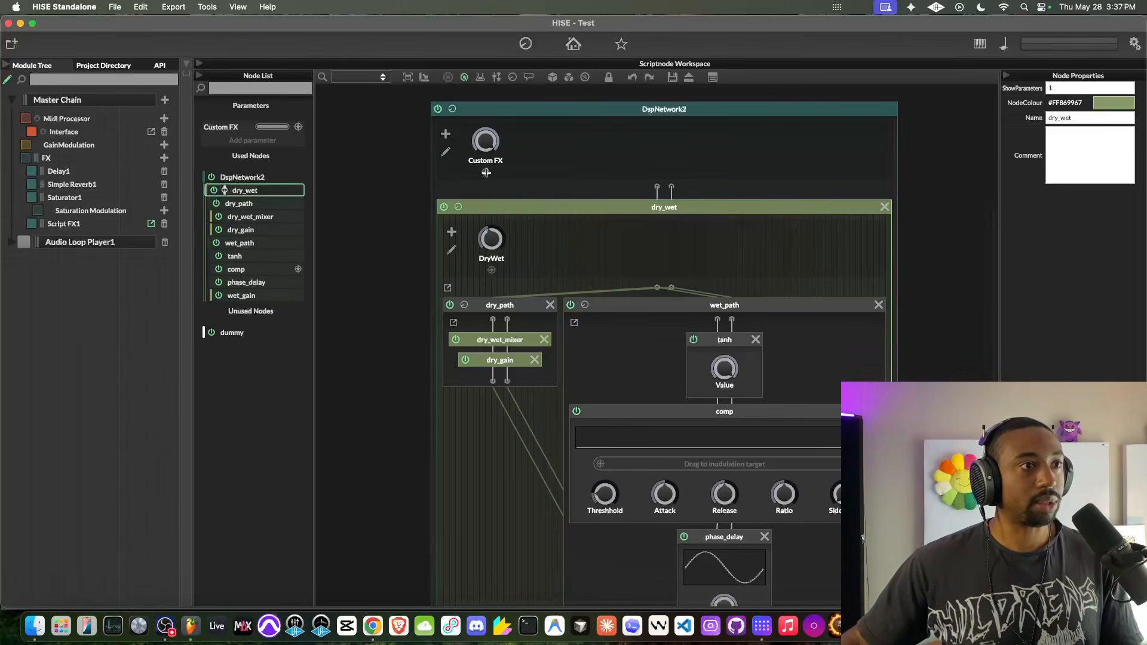
{"action": "left_click_drag", "start_coordinate": [487, 172], "coordinate": [483, 251]}
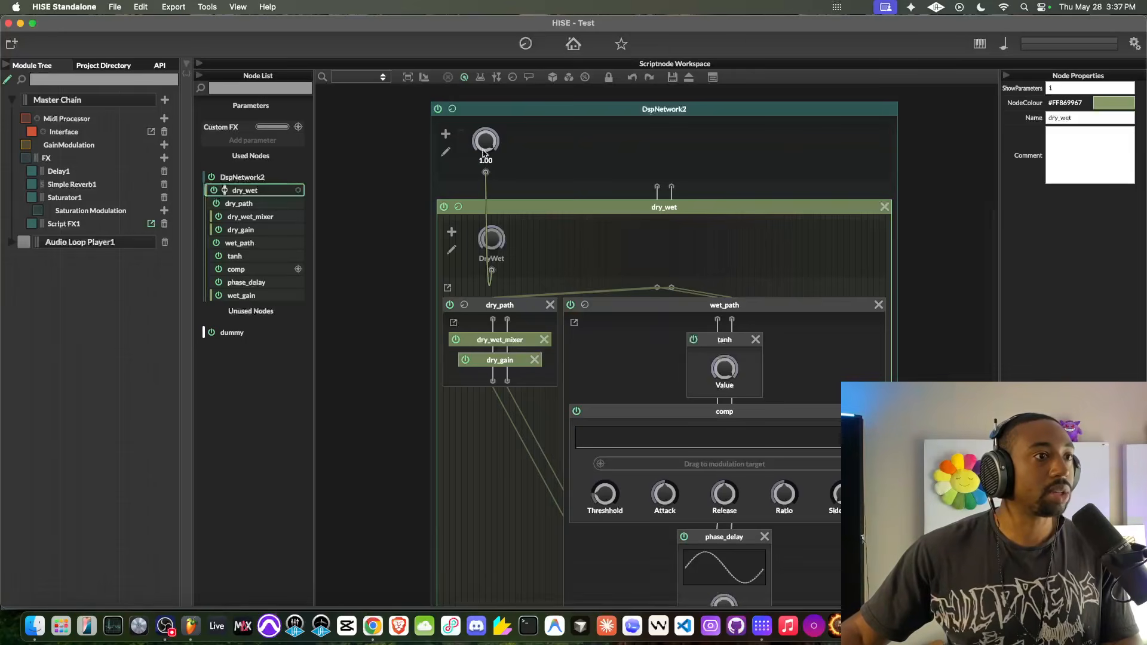
- Add a new knob beside the Saturation knob on the plugin interface and set its text to Custom FX
{"action": "left_click", "coordinate": [150, 132]}
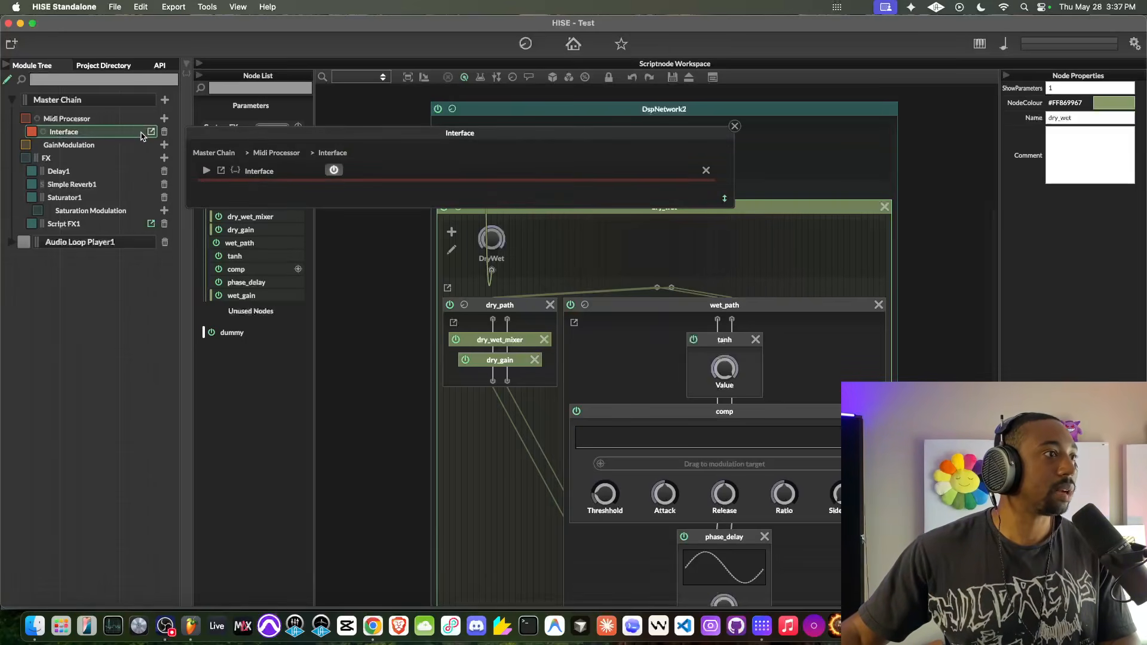
{"action": "left_click", "coordinate": [735, 126]}
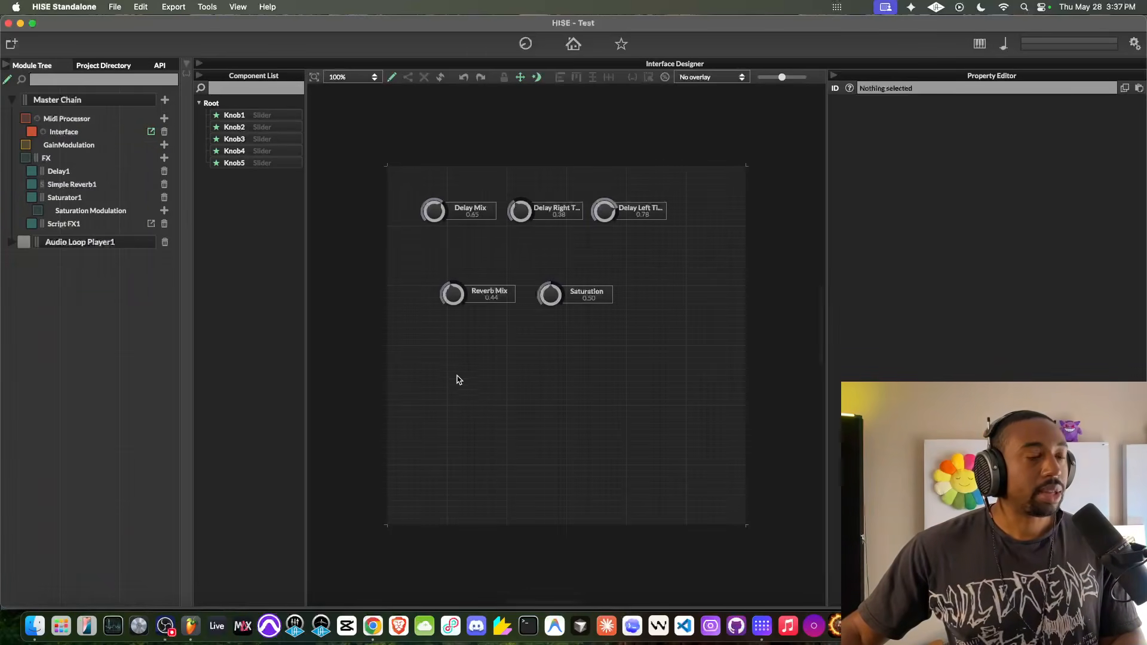
{"action": "right_click", "coordinate": [649, 295]}
{"action": "left_click", "coordinate": [628, 315]}
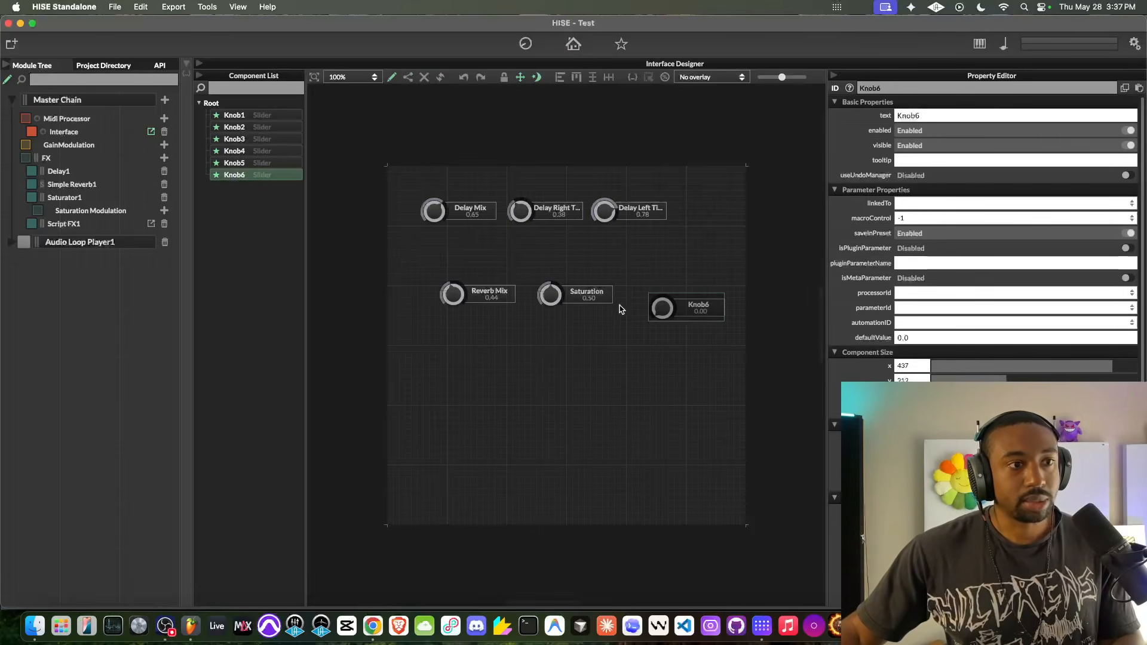
{"action": "type", "text": "Custom FX"}
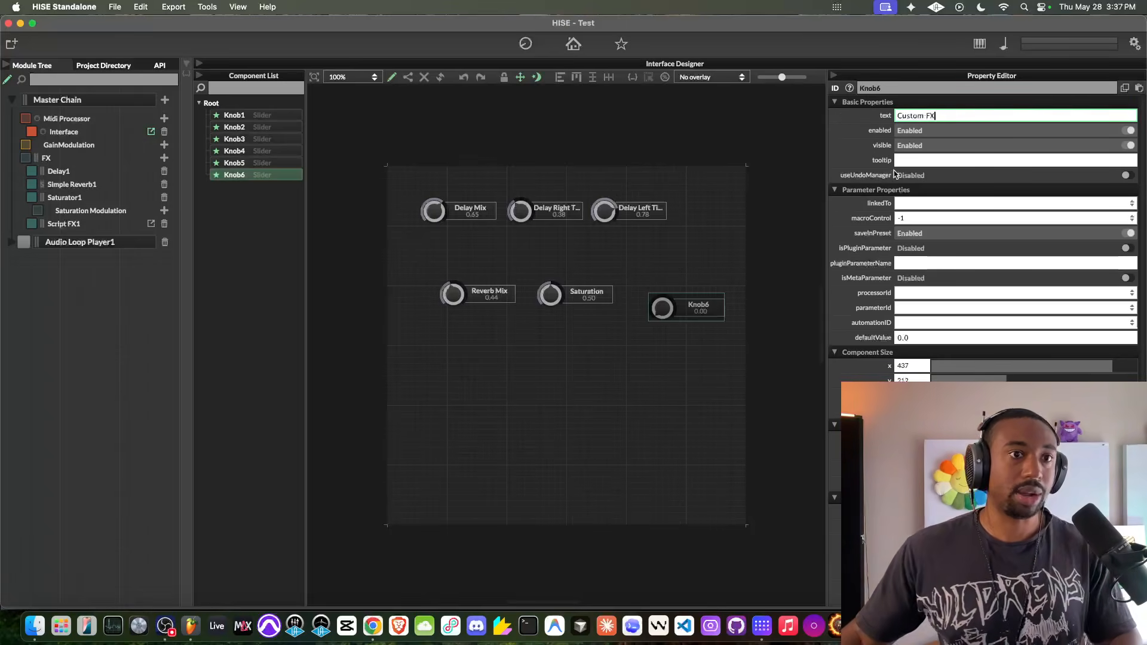
- Link the new knob to Script FX1's Custom FX parameter and align it in the row with the Saturation knob
{"action": "left_click", "coordinate": [909, 293]}
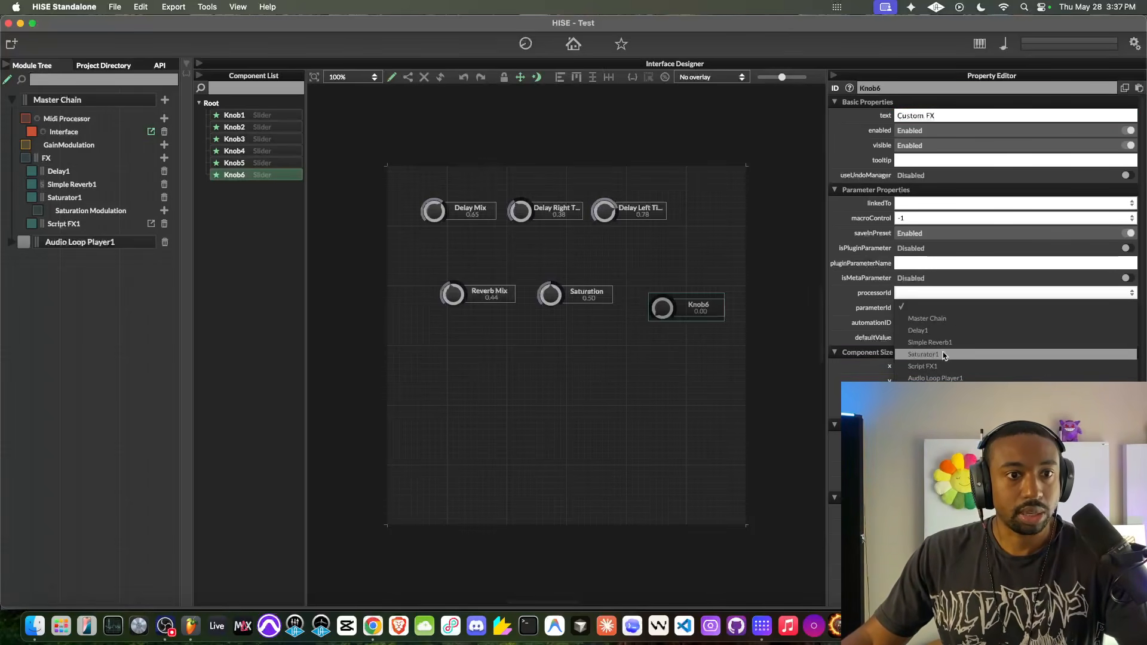
{"action": "left_click", "coordinate": [937, 366]}
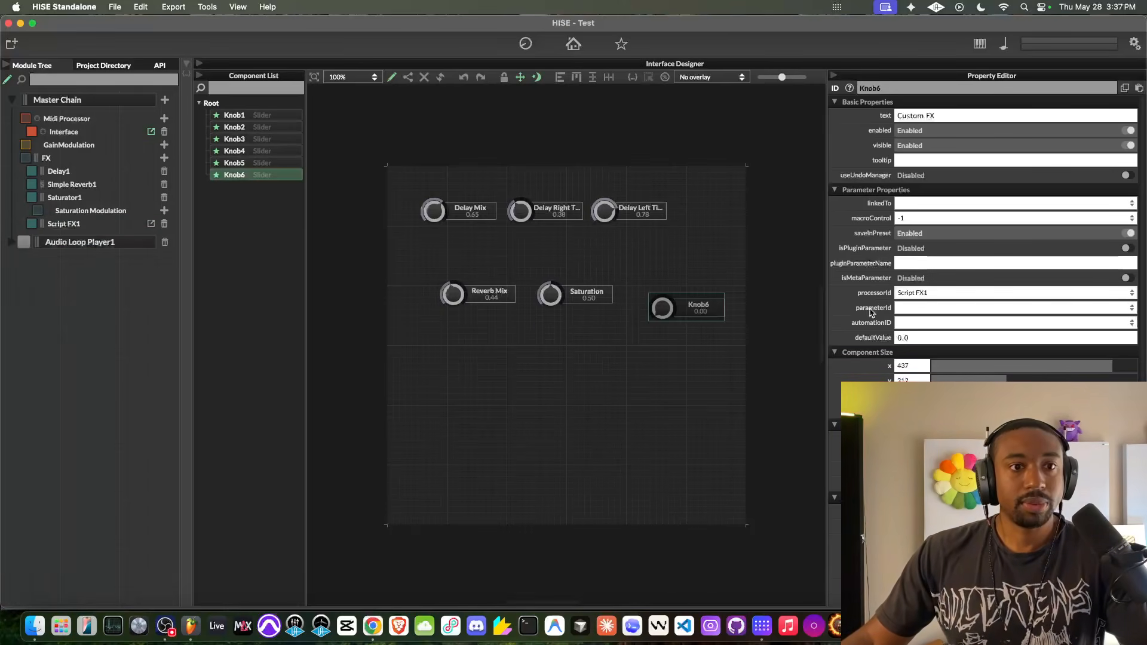
{"action": "left_click", "coordinate": [903, 308]}
{"action": "left_click", "coordinate": [936, 345]}
{"action": "left_click_drag", "start_coordinate": [651, 315], "coordinate": [641, 302]}
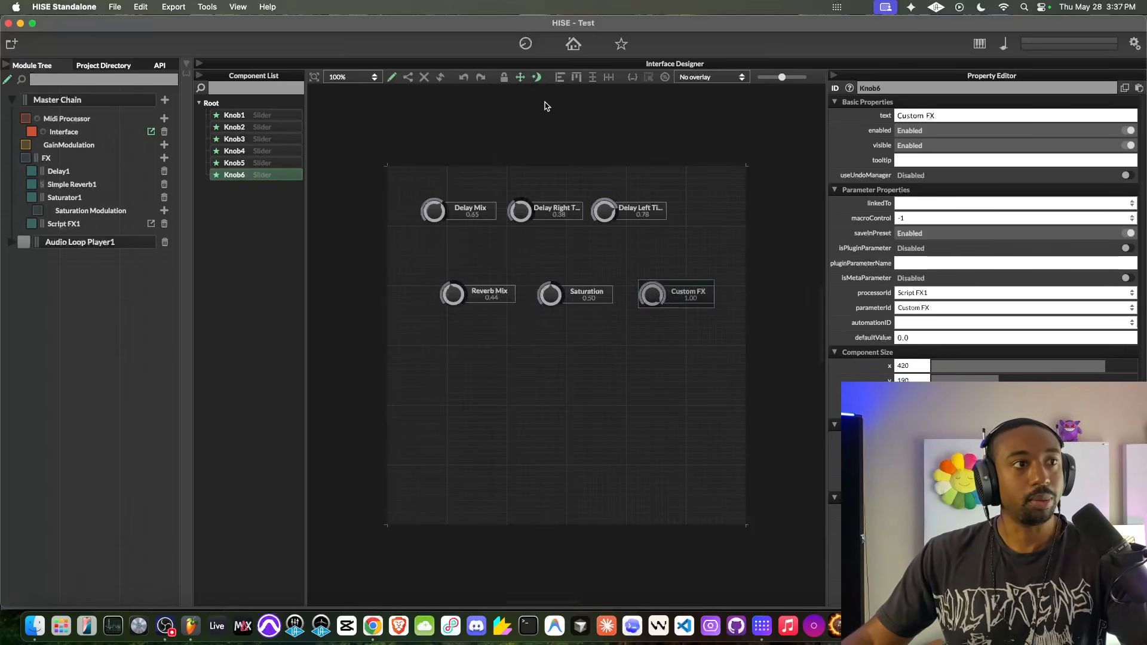
- Leave interface edit mode and try out the knobs, ending with Custom FX at 1.00, Saturation at 0.34 and Reverb Mix at 0.53
{"action": "left_click", "coordinate": [392, 77]}
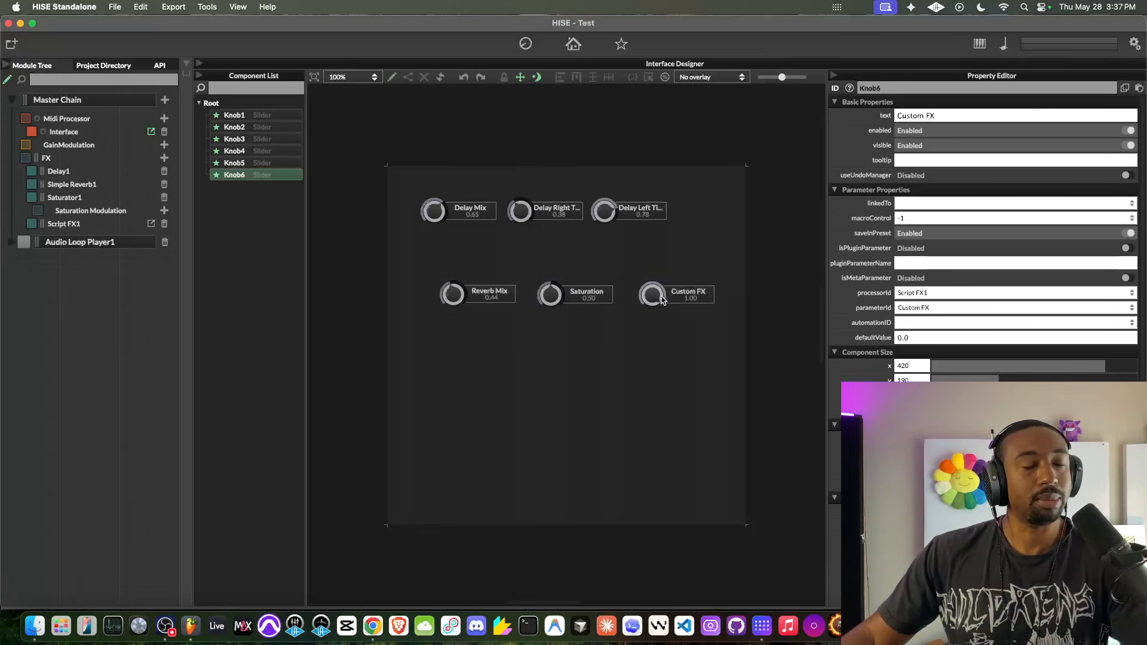
{"action": "left_click_drag", "start_coordinate": [659, 299], "coordinate": [639, 324]}
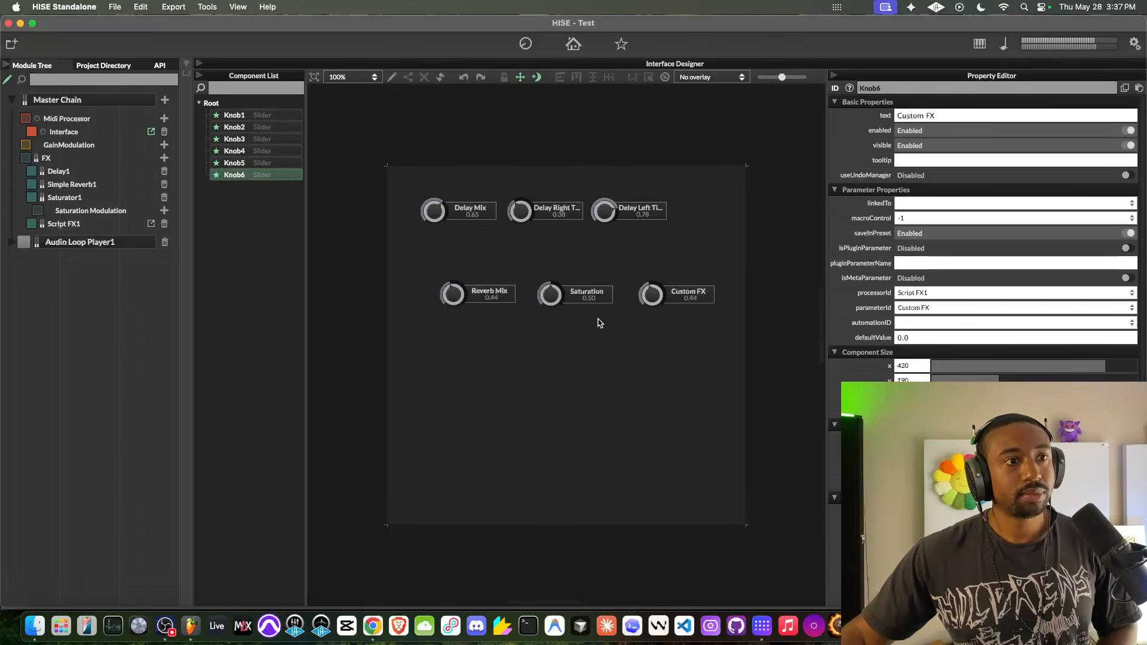
{"action": "left_click_drag", "start_coordinate": [652, 294], "coordinate": [602, 342]}
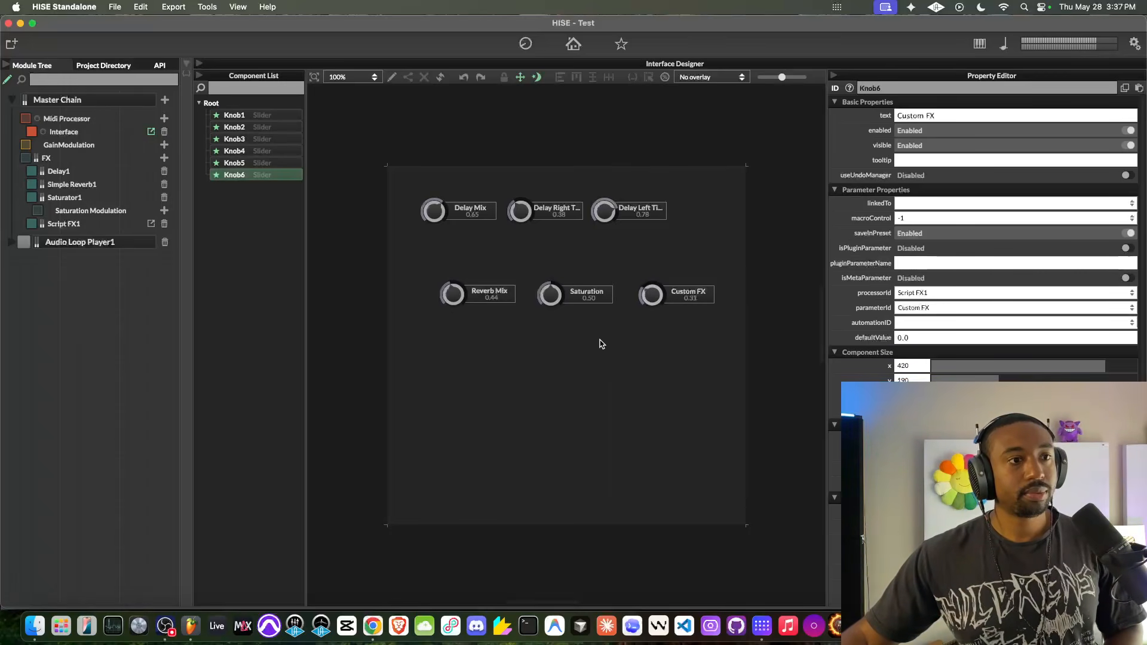
{"action": "left_click_drag", "start_coordinate": [585, 393], "coordinate": [607, 324]}
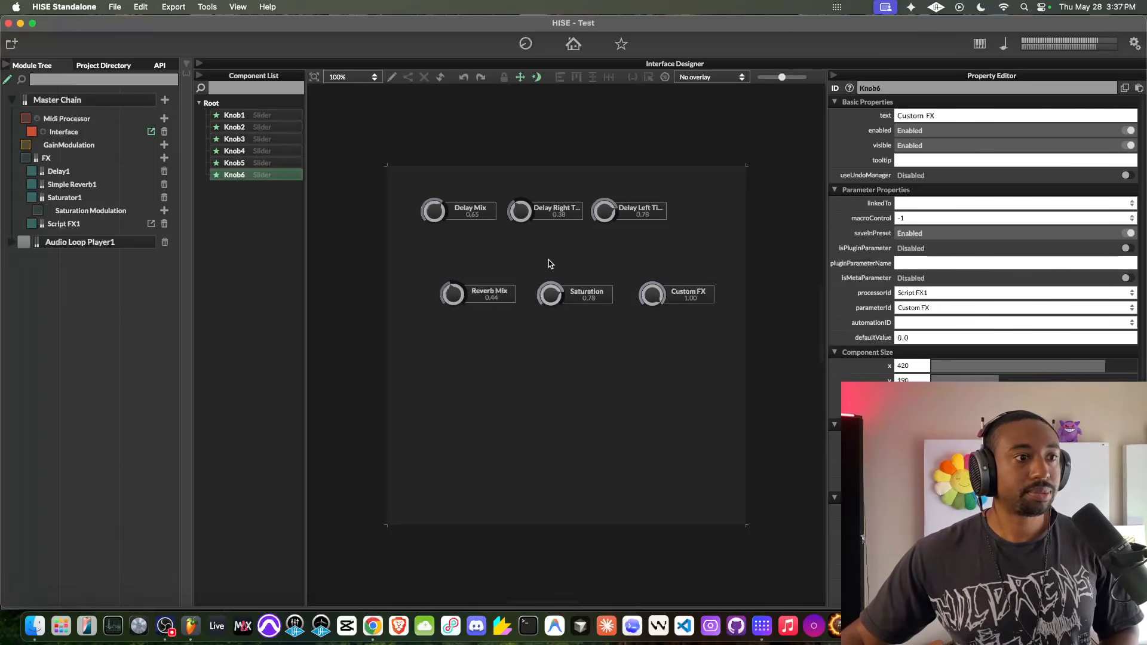
{"action": "left_click_drag", "start_coordinate": [463, 297], "coordinate": [459, 283]}
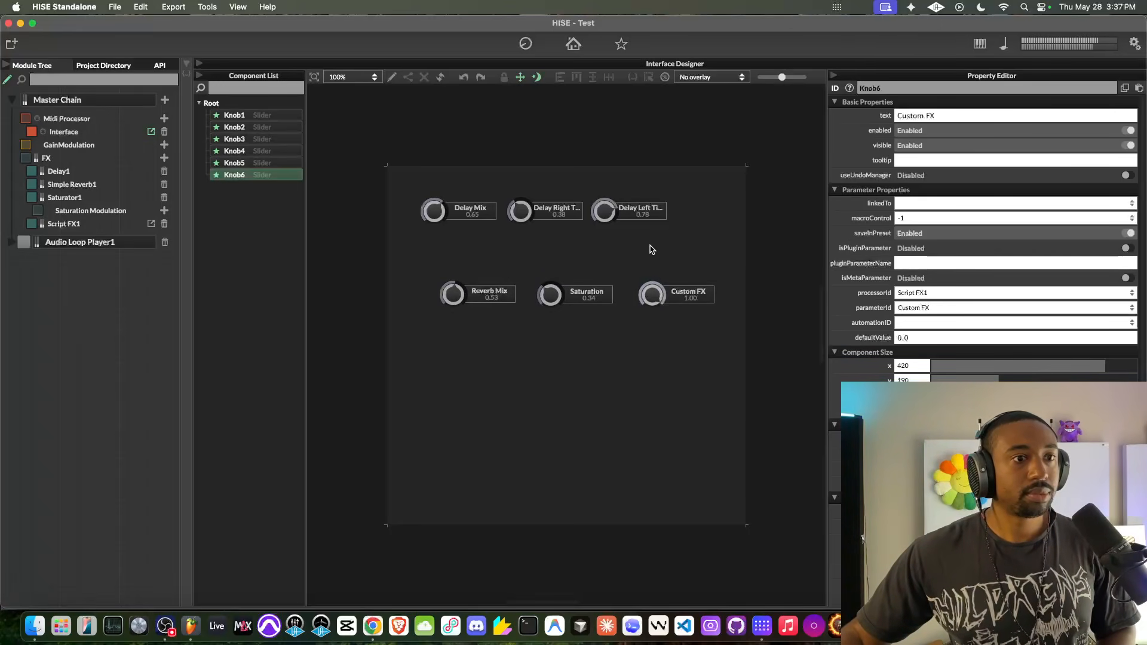
- Open Script FX1's scriptnode network and review the dry_wet container's dry and wet paths, including the tanh, comp and phase_delay nodes
{"action": "left_click", "coordinate": [151, 223]}
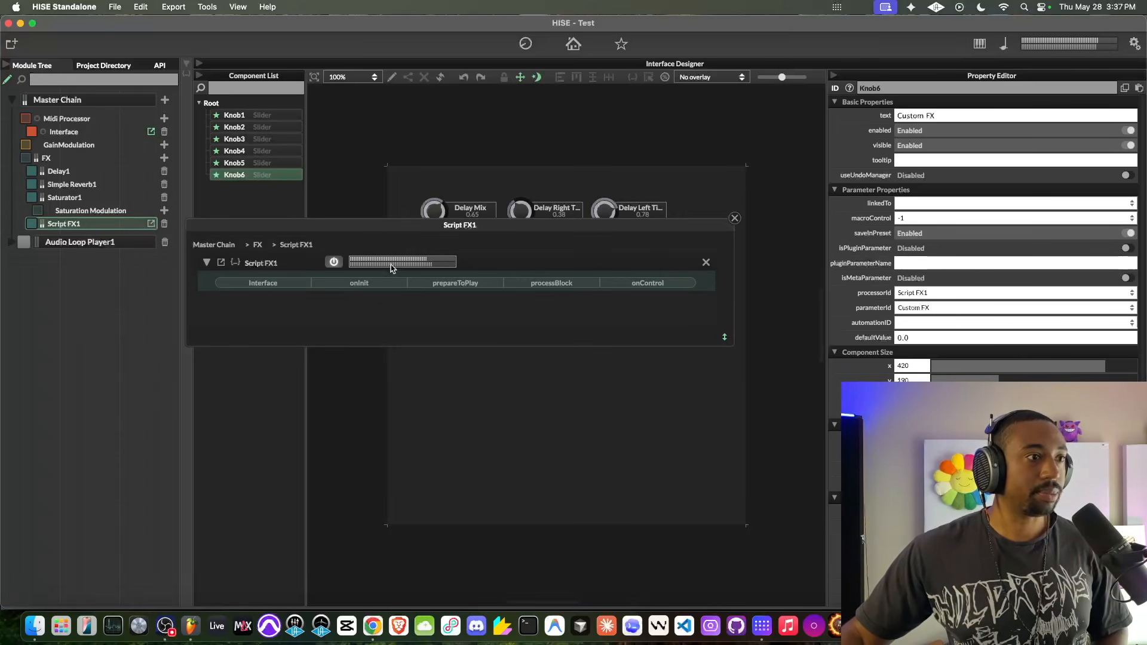
{"action": "left_click", "coordinate": [736, 219]}
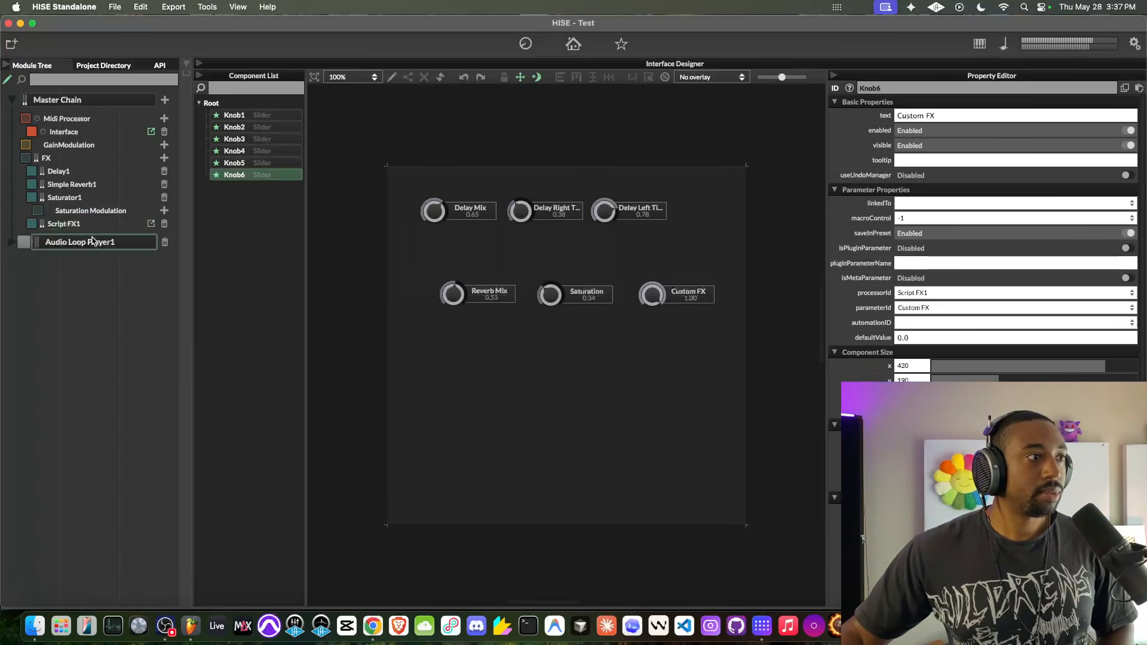
{"action": "left_click", "coordinate": [151, 223]}
{"action": "scroll", "coordinate": [680, 306], "scroll_direction": "down", "scroll_amount": 5}
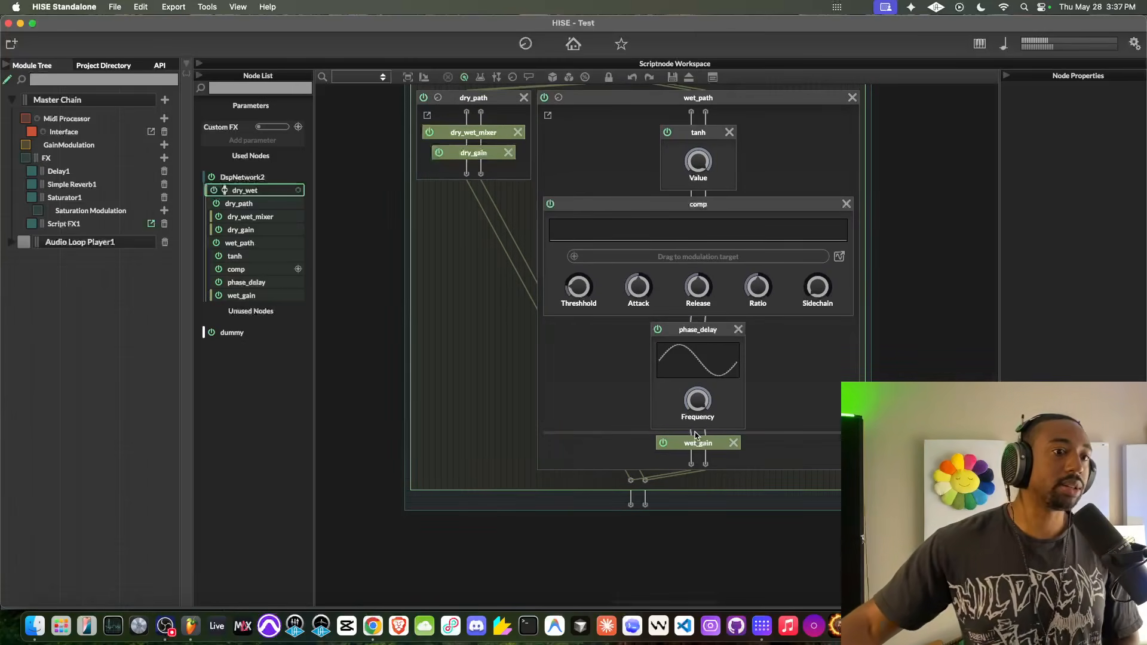
{"action": "scroll", "coordinate": [628, 329], "scroll_direction": "up", "scroll_amount": 2}
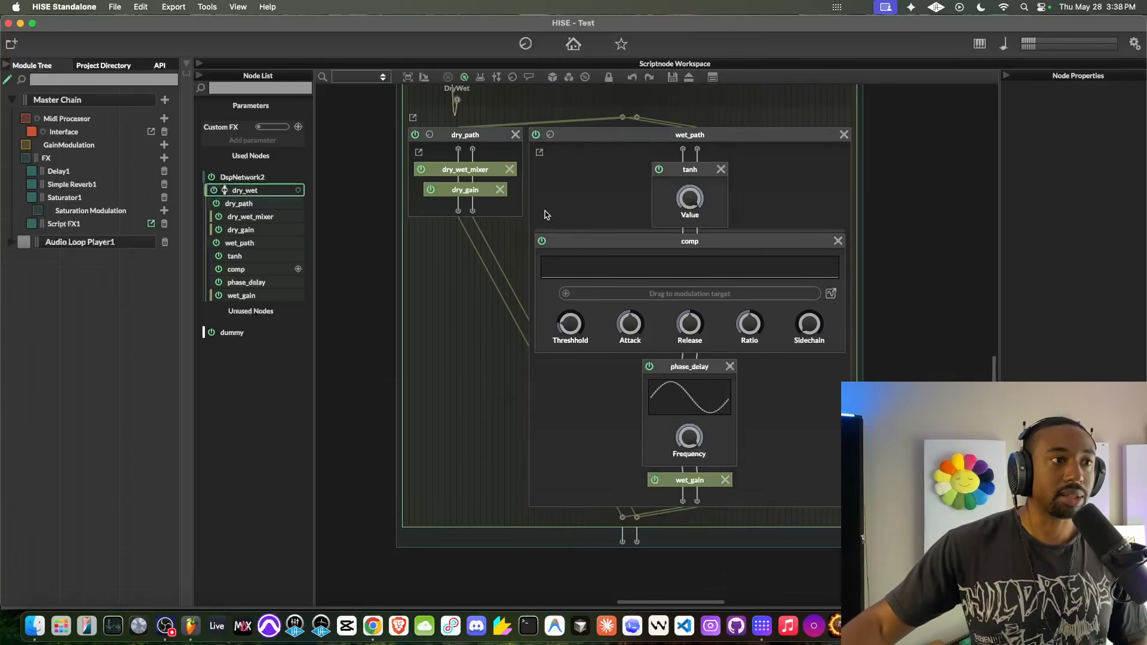
{"action": "scroll", "coordinate": [542, 221], "scroll_direction": "up", "scroll_amount": 3}
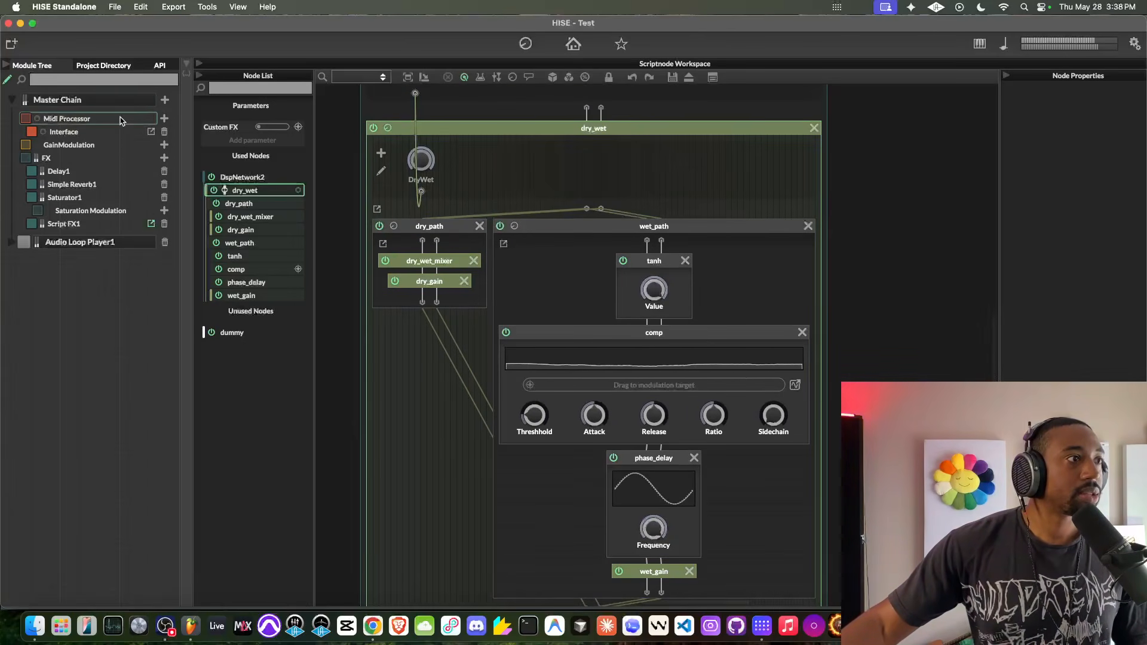
- Return to the interface layout and move the Reverb Mix, Saturation and Custom FX knobs closer together beneath the three delay knobs
{"action": "left_click", "coordinate": [151, 132]}
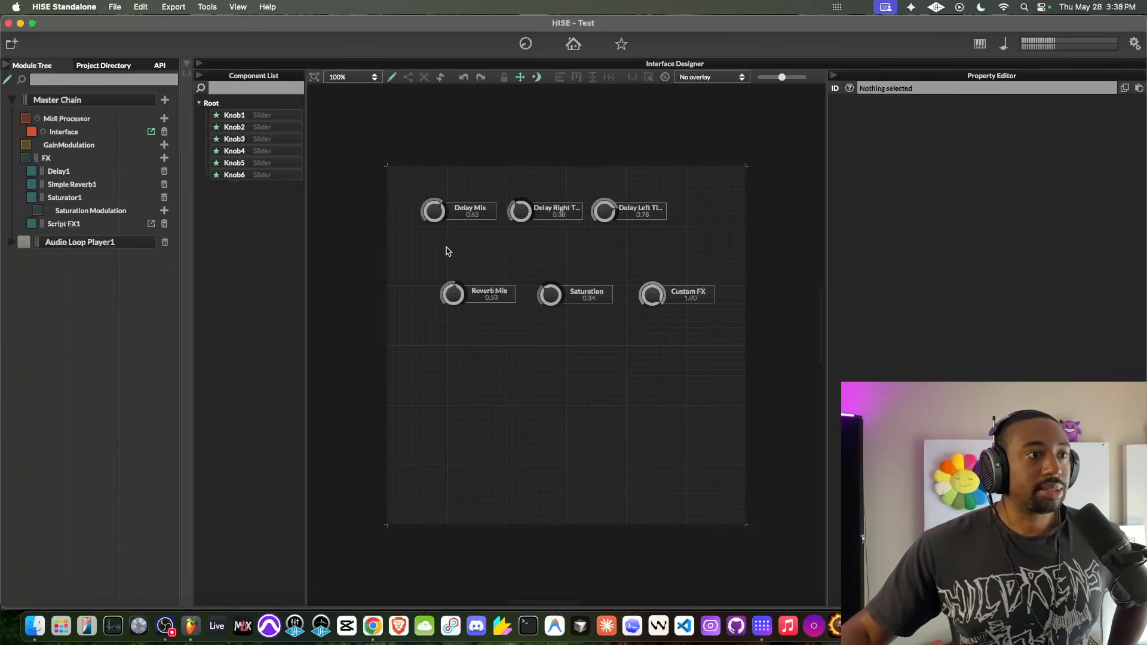
{"action": "left_click", "coordinate": [455, 290]}
{"action": "left_click_drag", "start_coordinate": [485, 295], "coordinate": [435, 290]}
{"action": "left_click", "coordinate": [547, 294]}
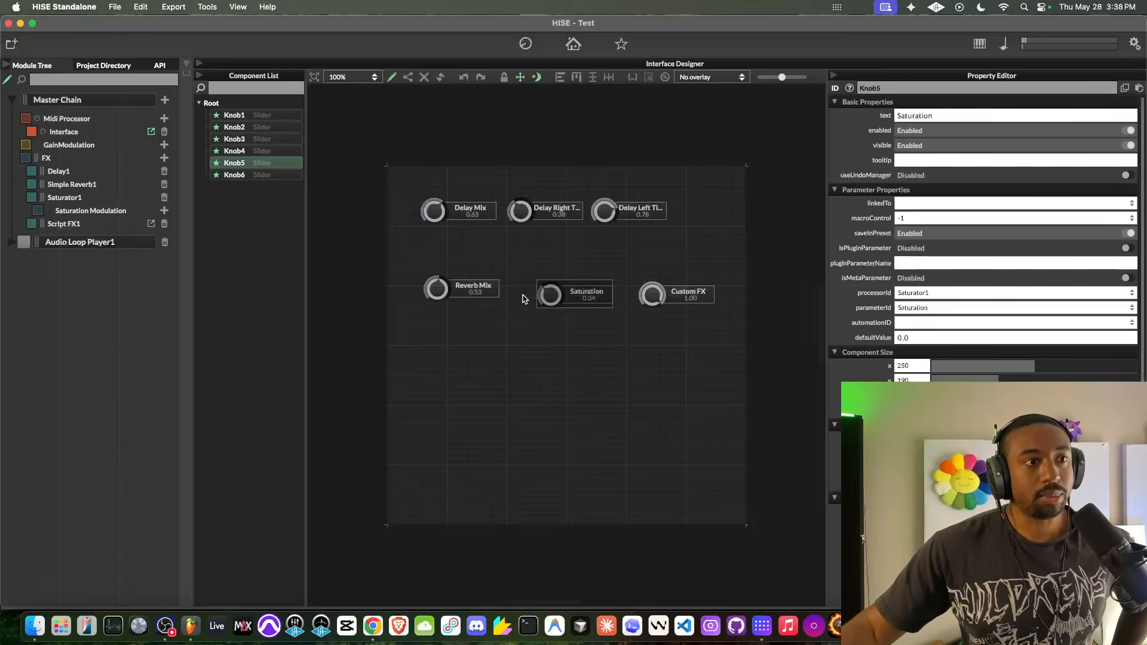
{"action": "left_click_drag", "start_coordinate": [547, 294], "coordinate": [518, 288]}
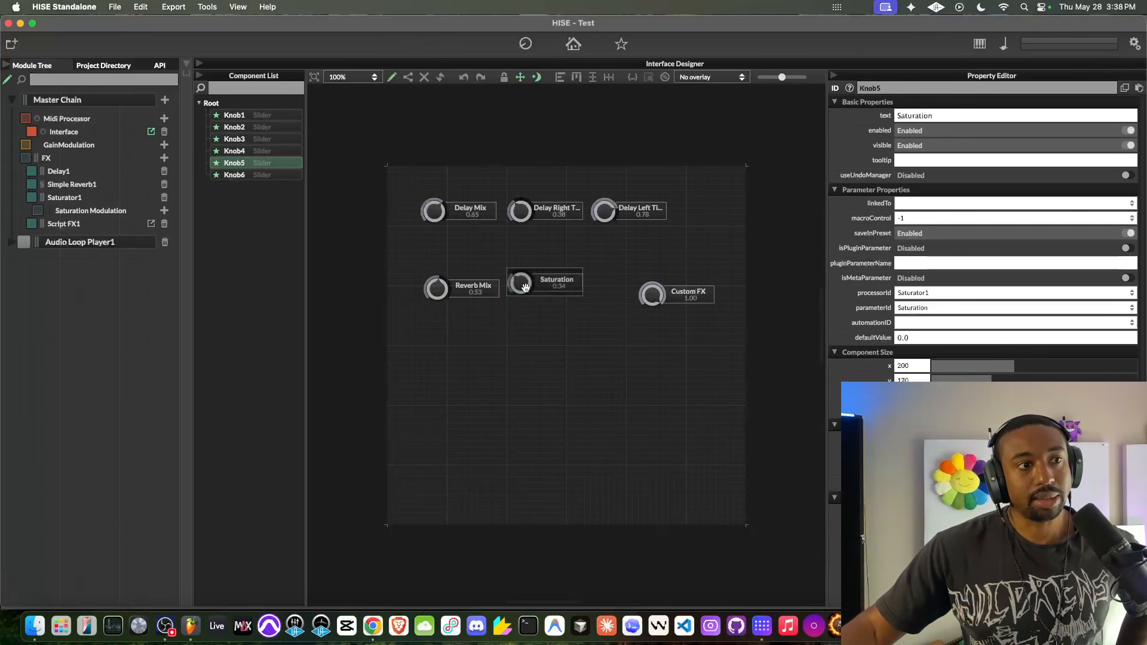
{"action": "left_click_drag", "start_coordinate": [659, 295], "coordinate": [610, 291]}
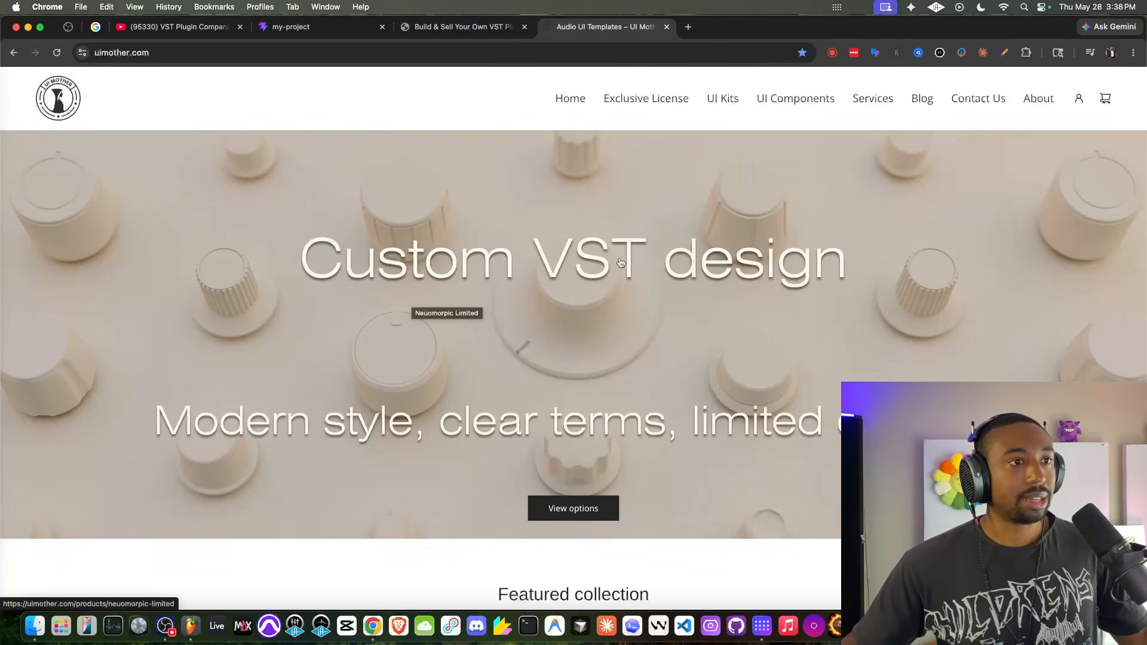
- On the uimother.com page in Chrome, dismiss the newsletter popup, open the PRO-5 kit in a new tab and inspect its preview up close
{"action": "scroll", "coordinate": [624, 302], "scroll_direction": "down", "scroll_amount": 5}
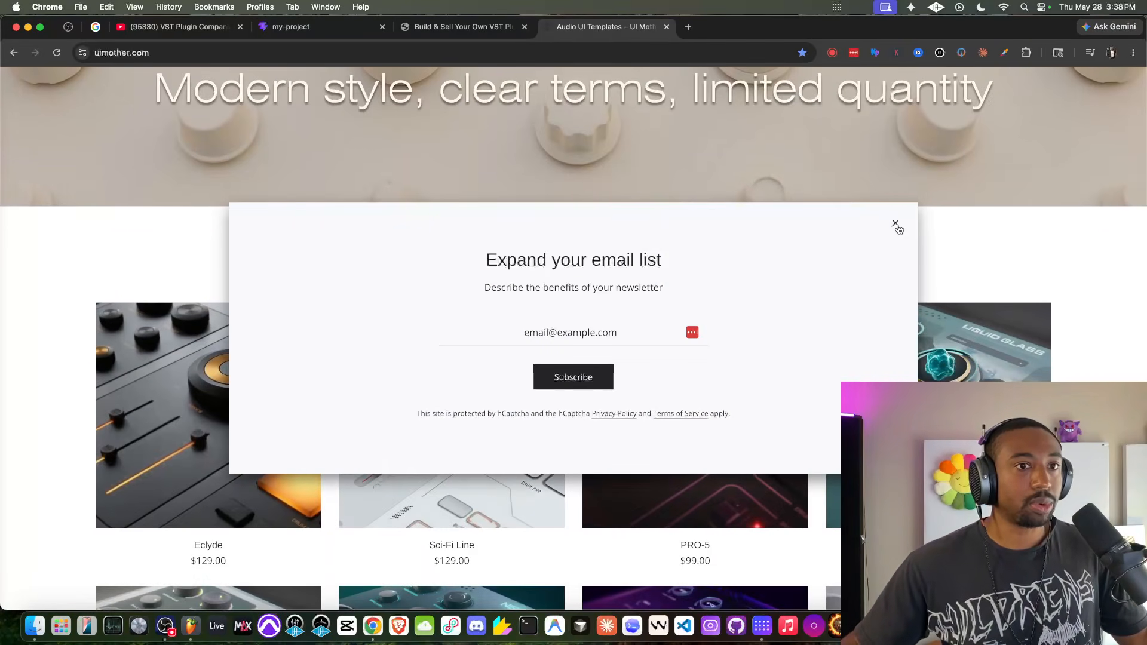
{"action": "left_click", "coordinate": [895, 224]}
{"action": "scroll", "coordinate": [807, 253], "scroll_direction": "down", "scroll_amount": 3}
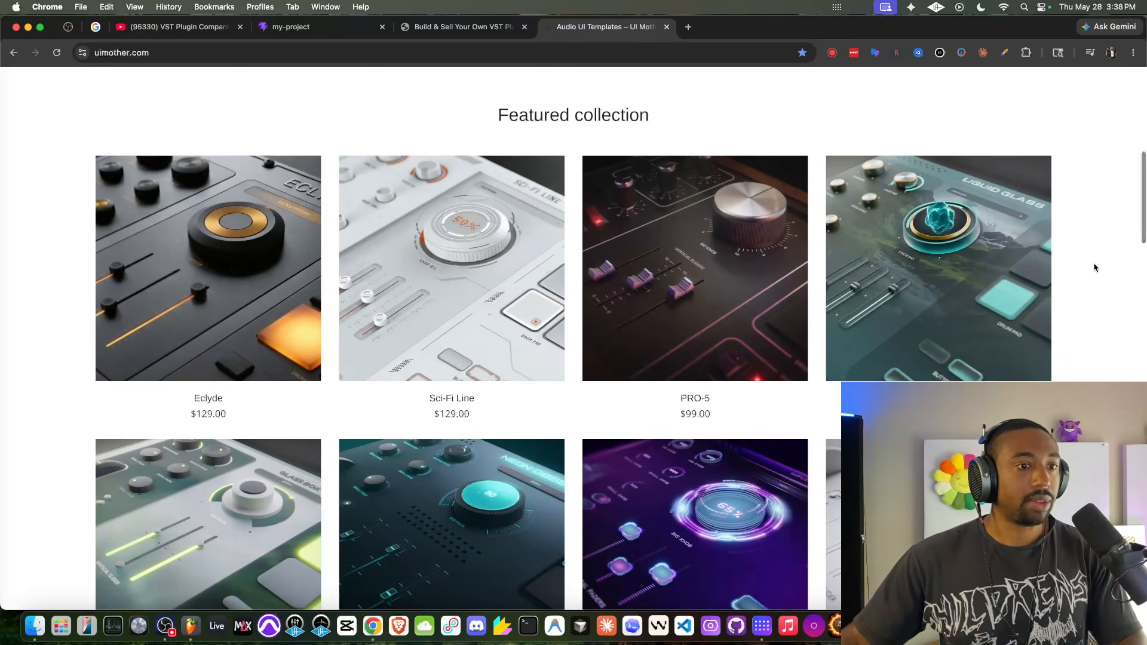
{"action": "scroll", "coordinate": [1095, 267], "scroll_direction": "down", "scroll_amount": 2}
{"action": "mouse_move", "coordinate": [679, 183]}
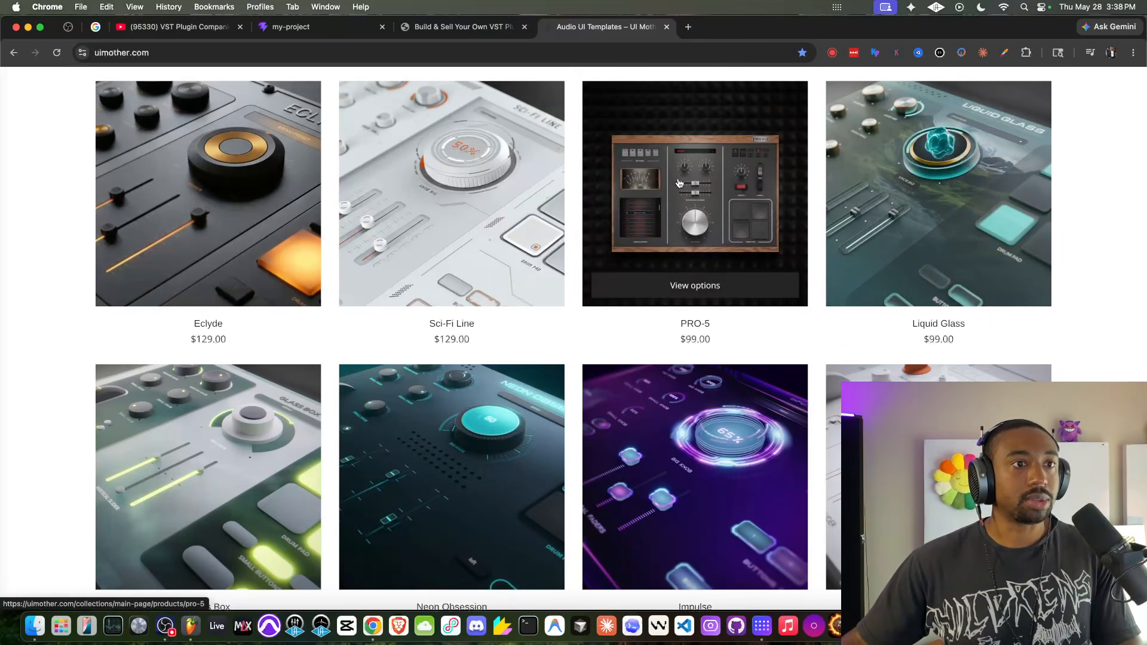
{"action": "left_click", "coordinate": [722, 185], "text": "super"}
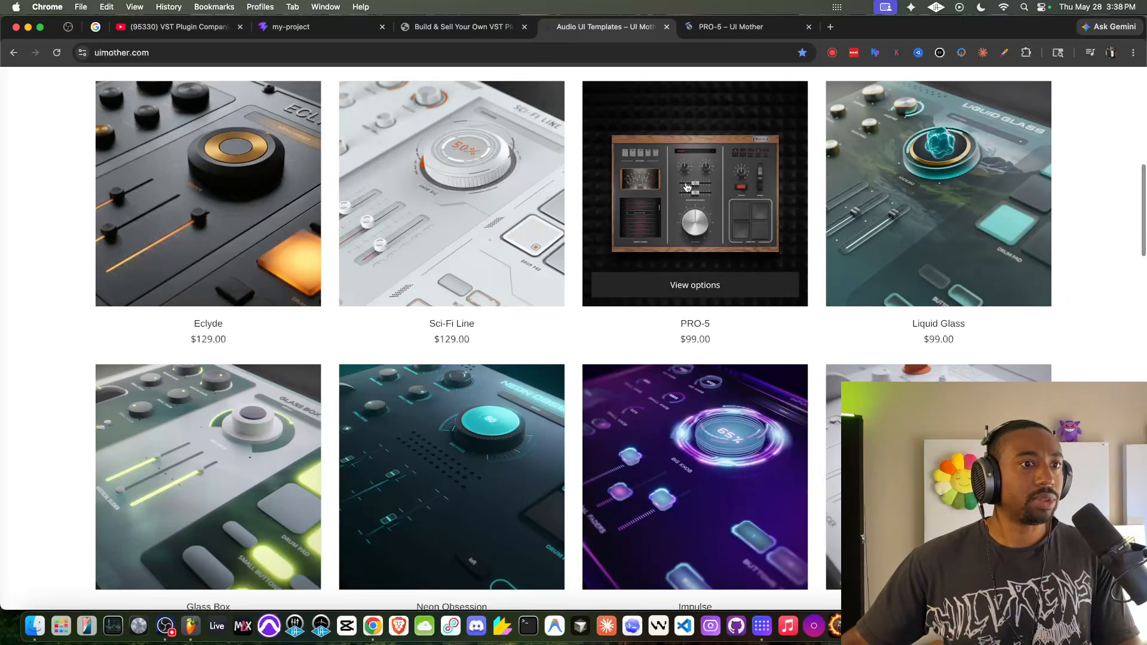
{"action": "scroll", "coordinate": [734, 196], "scroll_direction": "up", "scroll_amount": 5}
{"action": "scroll", "coordinate": [734, 196], "scroll_direction": "down", "scroll_amount": 5}
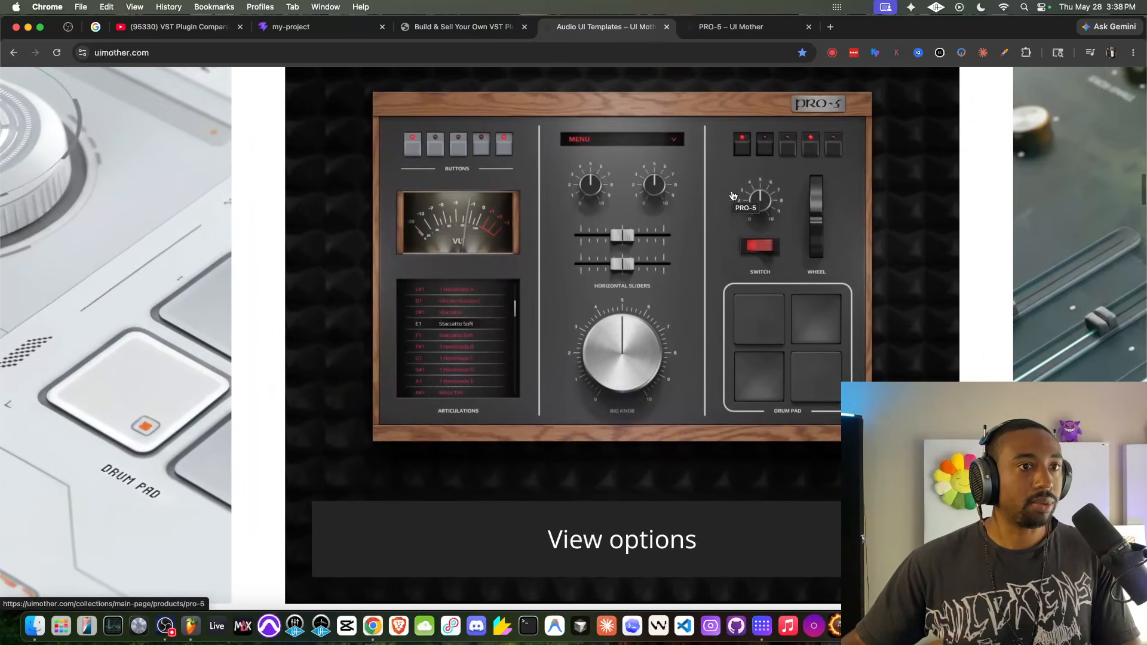
- Browse further through the featured collection and open the Hi-Tech and Hekla kits in new tabs
{"action": "scroll", "coordinate": [1128, 320], "scroll_direction": "down", "scroll_amount": 3}
{"action": "scroll", "coordinate": [1128, 320], "scroll_direction": "down", "scroll_amount": 1}
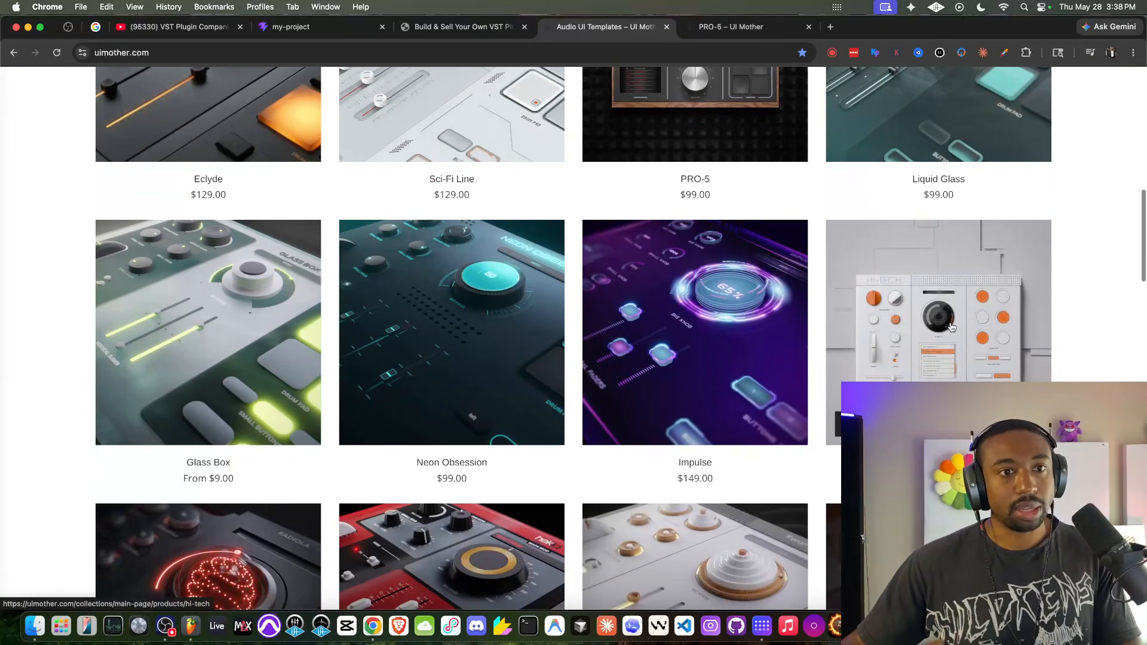
{"action": "left_click", "coordinate": [951, 327], "text": "super"}
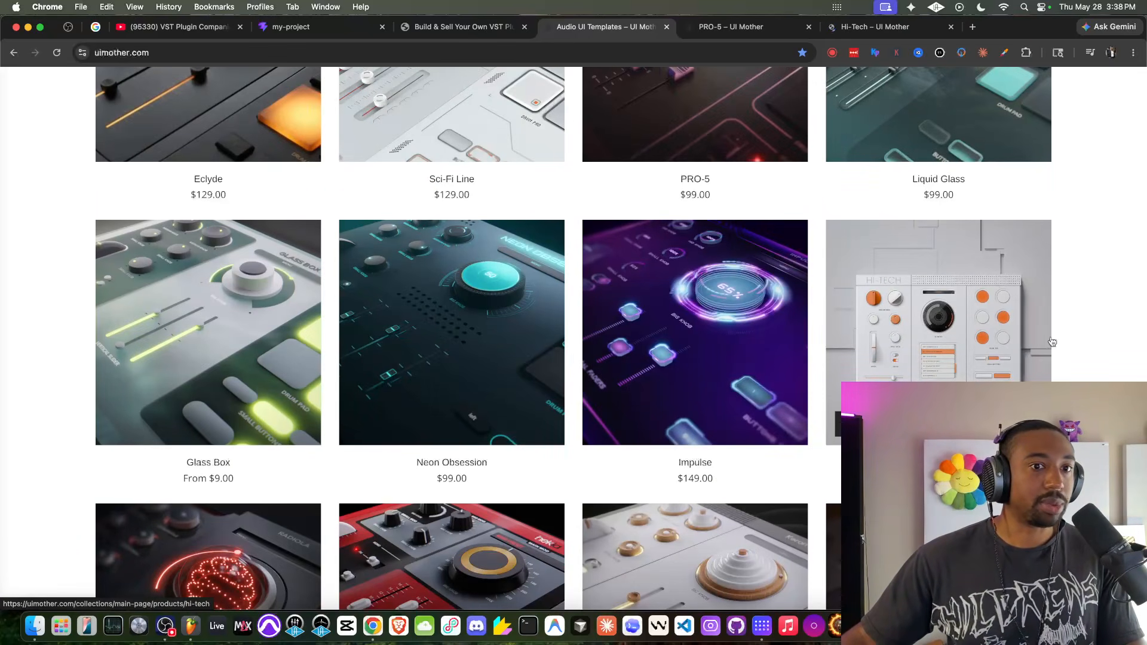
{"action": "scroll", "coordinate": [1052, 338], "scroll_direction": "down", "scroll_amount": 3}
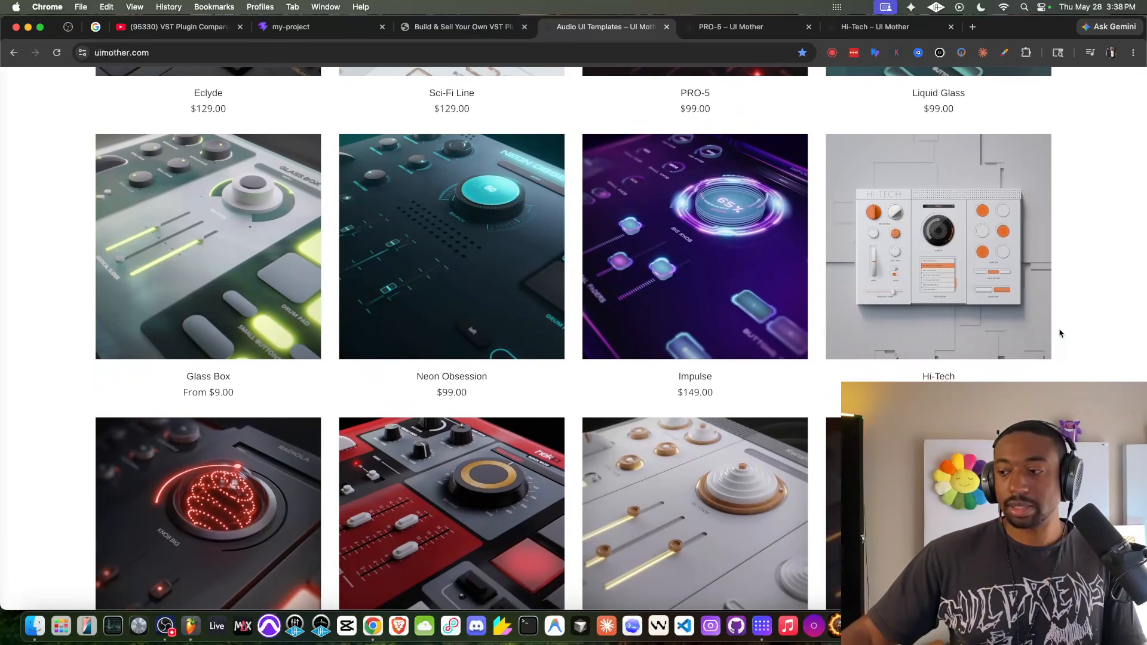
{"action": "scroll", "coordinate": [236, 157], "scroll_direction": "down", "scroll_amount": 3}
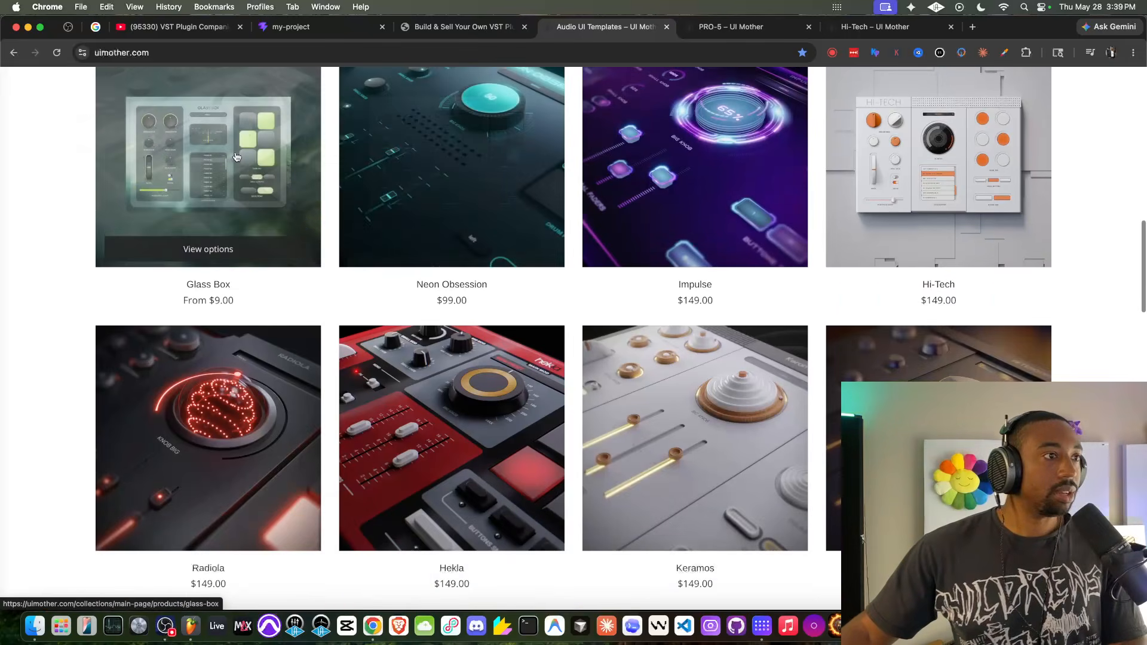
{"action": "scroll", "coordinate": [236, 157], "scroll_direction": "down", "scroll_amount": 3}
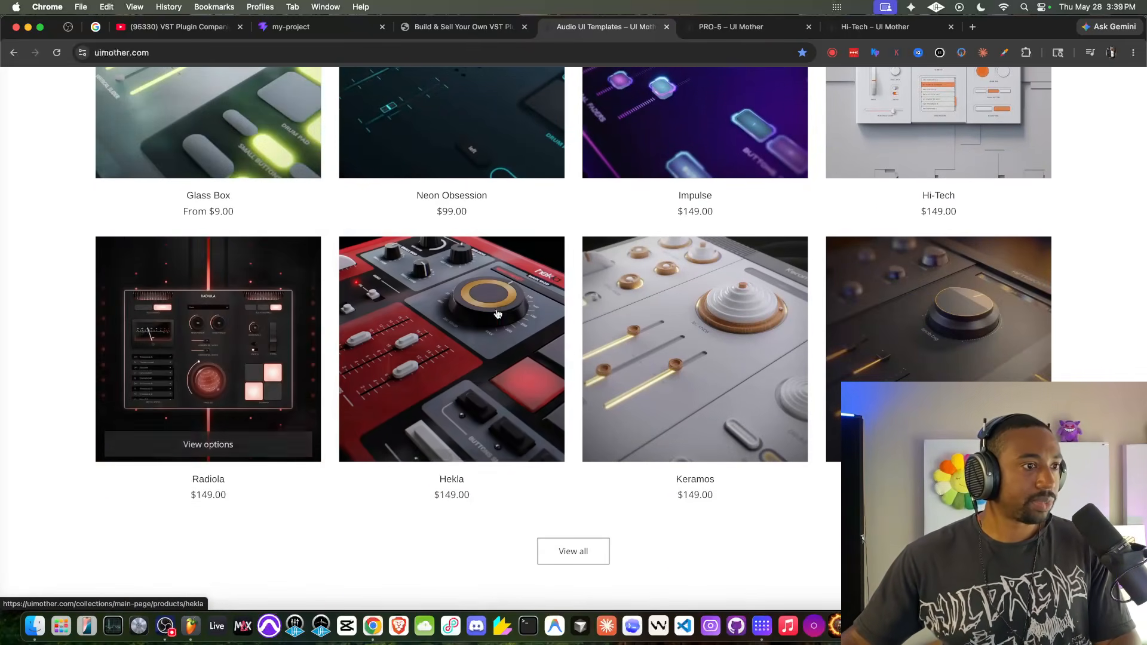
{"action": "left_click", "coordinate": [482, 313], "text": "super"}
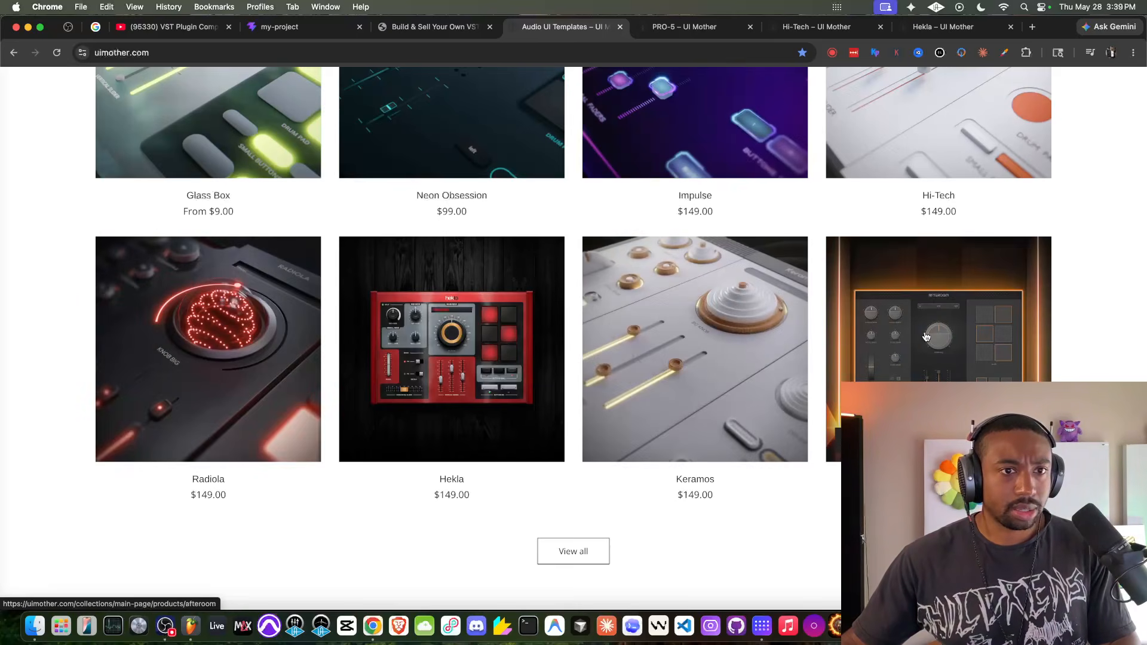
- Show the full product collection, look through its kits and open the Omnibox kit in a new tab
{"action": "left_click", "coordinate": [569, 549]}
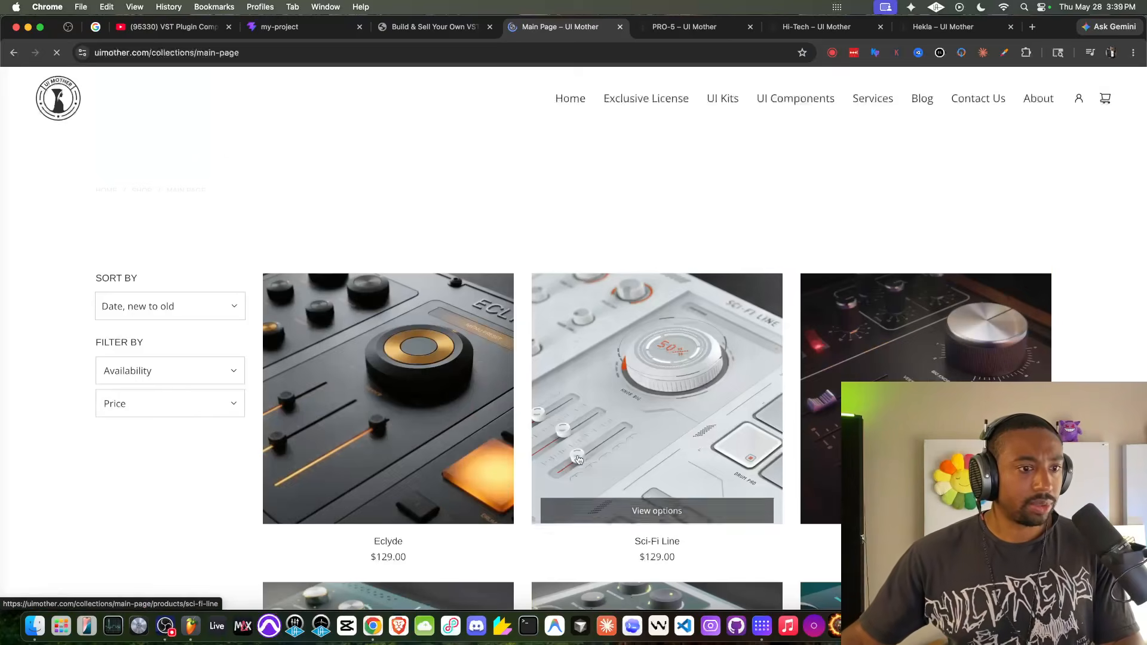
{"action": "scroll", "coordinate": [864, 359], "scroll_direction": "down", "scroll_amount": 10}
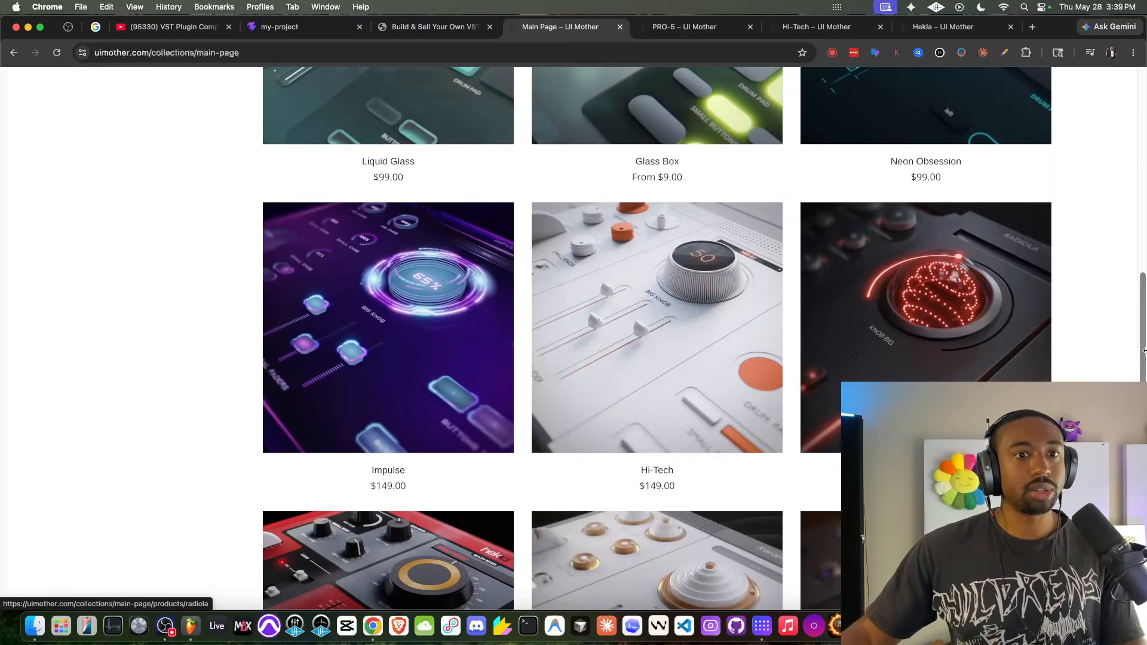
{"action": "scroll", "coordinate": [1104, 343], "scroll_direction": "down", "scroll_amount": 10}
{"action": "left_click", "coordinate": [693, 274]}
{"action": "scroll", "coordinate": [609, 383], "scroll_direction": "down", "scroll_amount": 10}
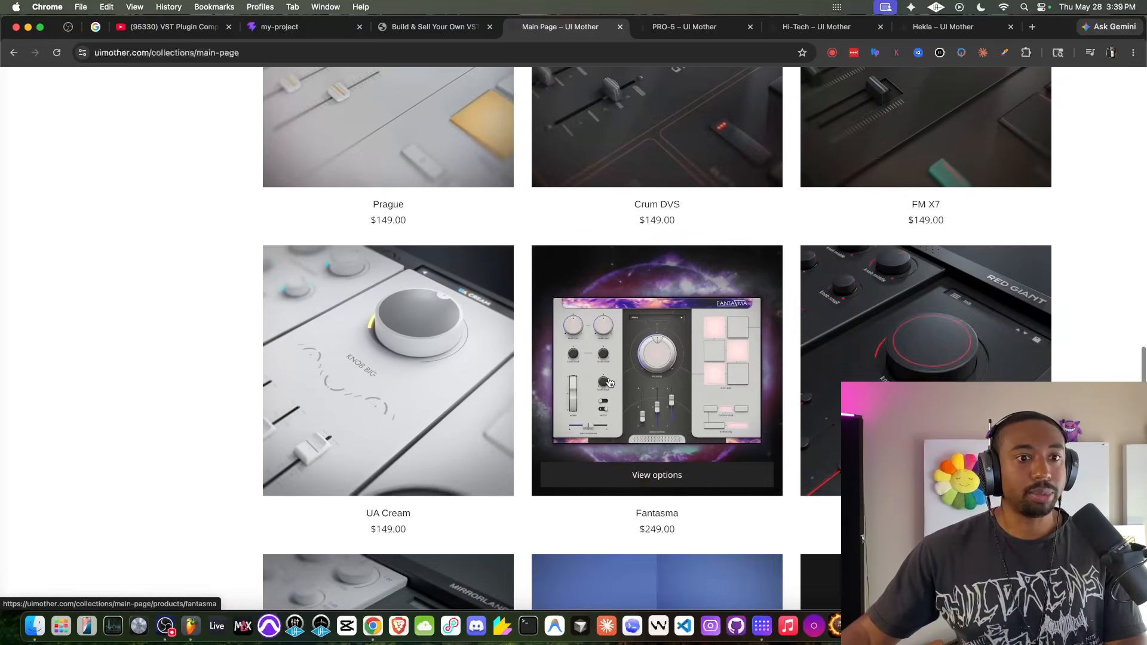
{"action": "scroll", "coordinate": [478, 358], "scroll_direction": "down", "scroll_amount": 3}
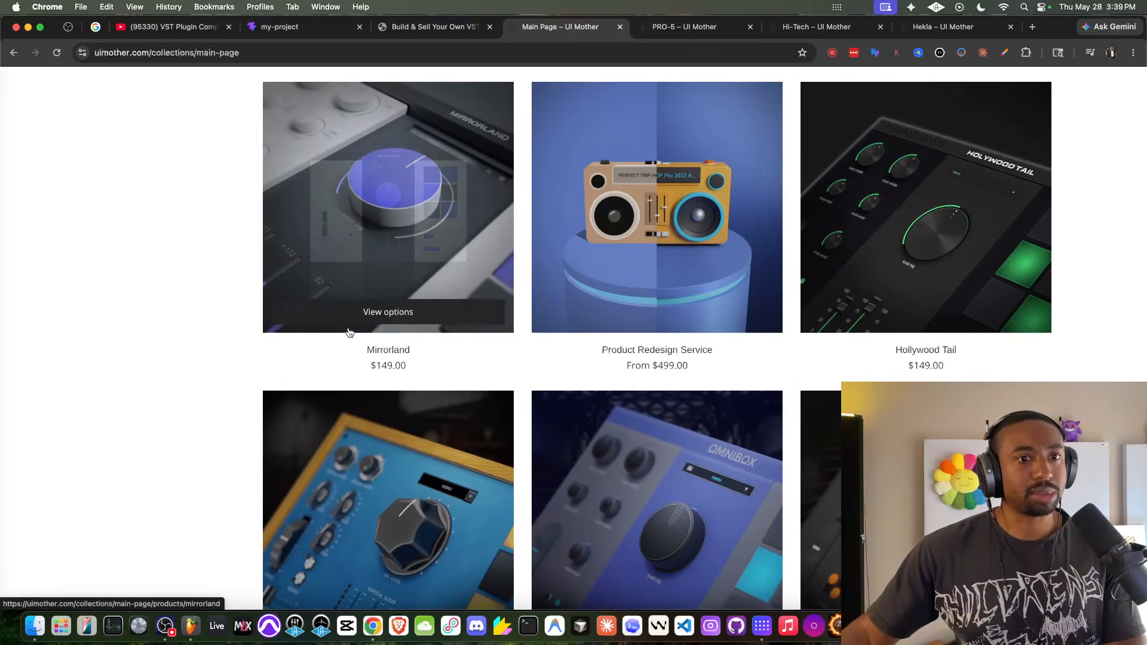
{"action": "scroll", "coordinate": [231, 281], "scroll_direction": "down", "scroll_amount": 5}
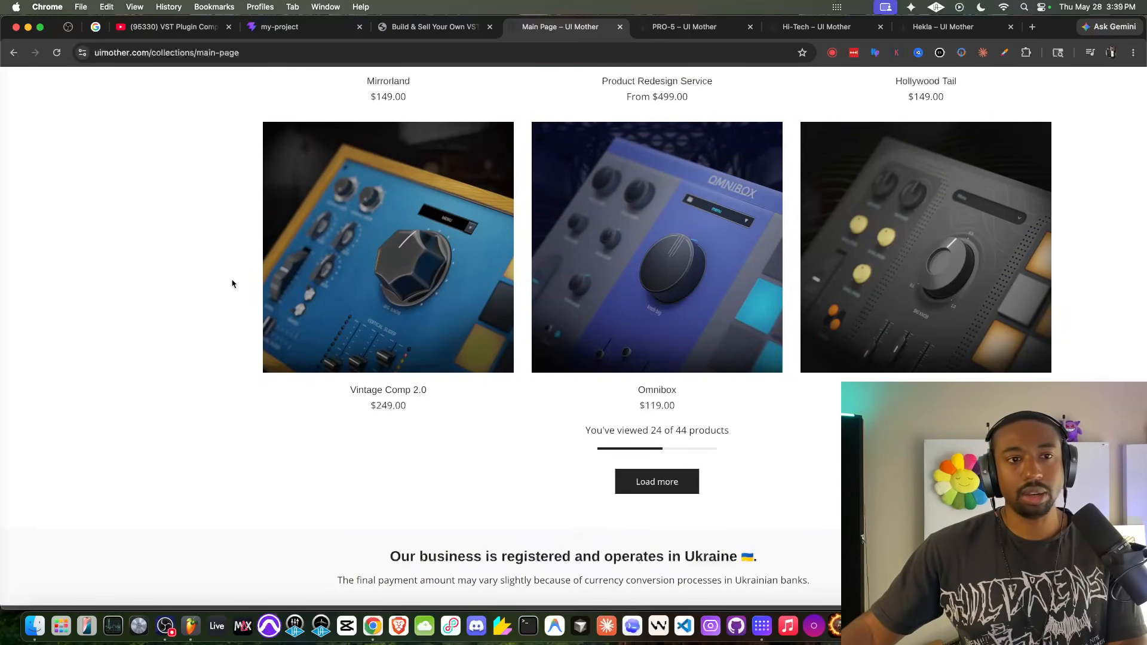
{"action": "left_click", "coordinate": [700, 335], "text": "super"}
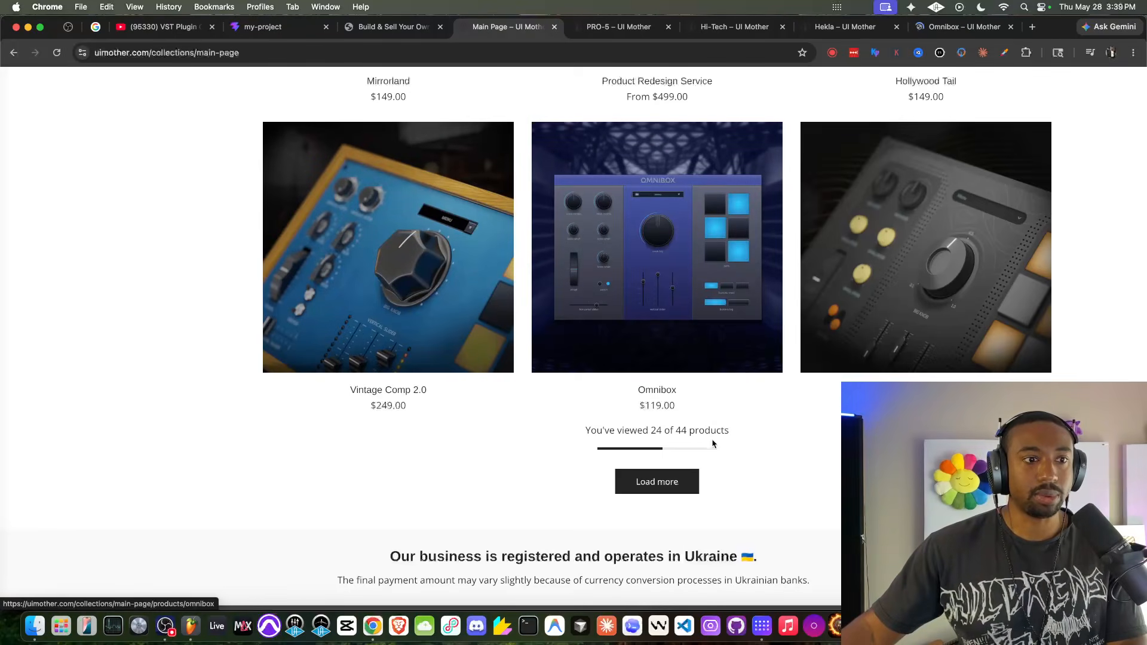
- Load the remaining products of the collection, look past the faders and open the Vintage Synth 2.0 kit in a new tab
{"action": "left_click", "coordinate": [647, 493]}
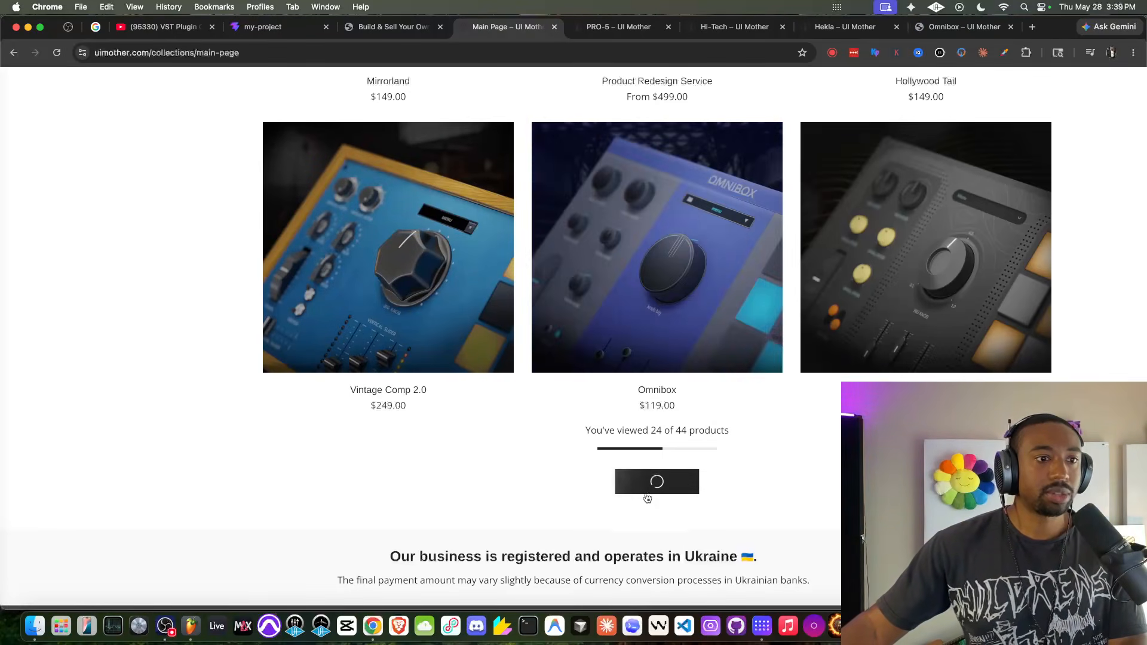
{"action": "scroll", "coordinate": [279, 315], "scroll_direction": "down", "scroll_amount": 3}
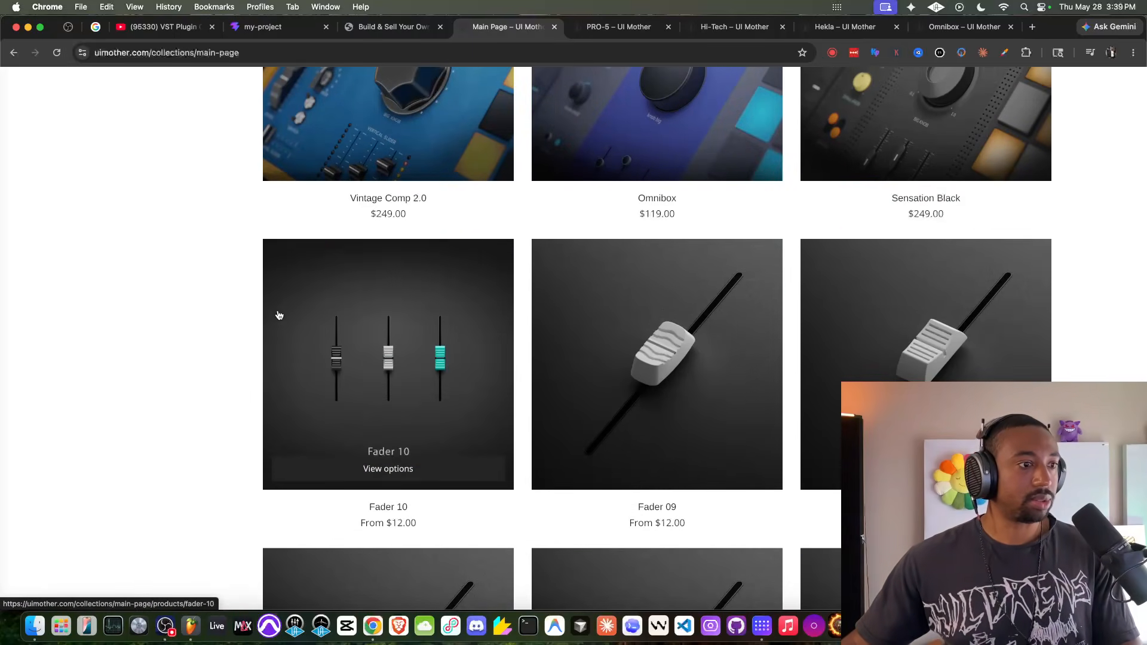
{"action": "scroll", "coordinate": [342, 324], "scroll_direction": "down", "scroll_amount": 3}
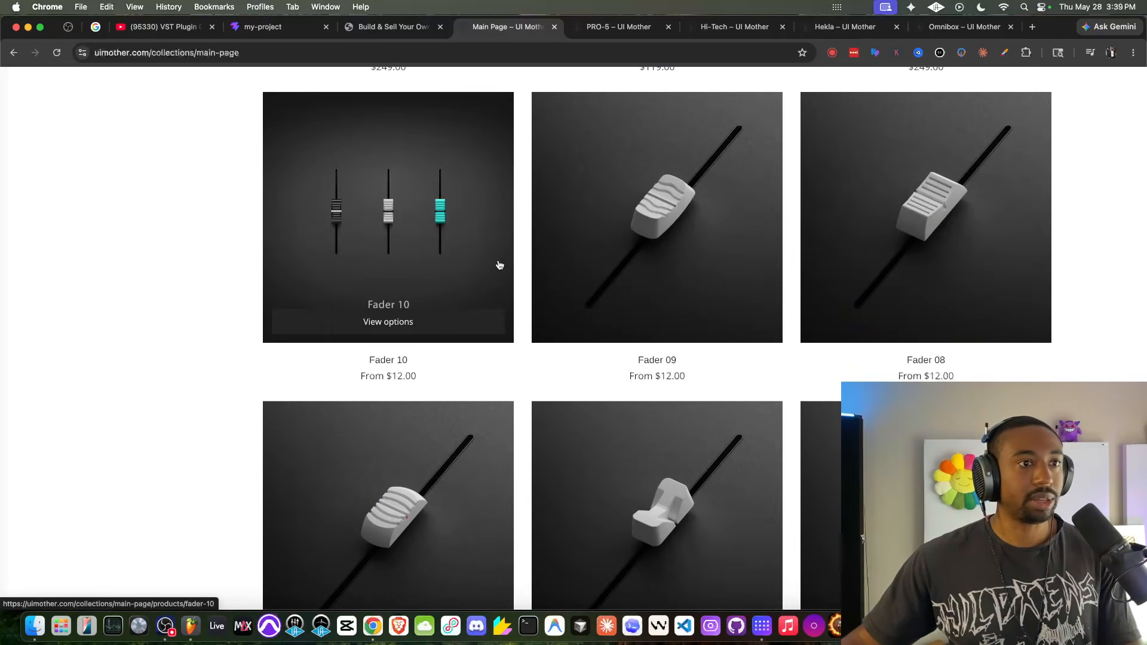
{"action": "scroll", "coordinate": [505, 264], "scroll_direction": "down", "scroll_amount": 10}
{"action": "scroll", "coordinate": [571, 279], "scroll_direction": "down", "scroll_amount": 6}
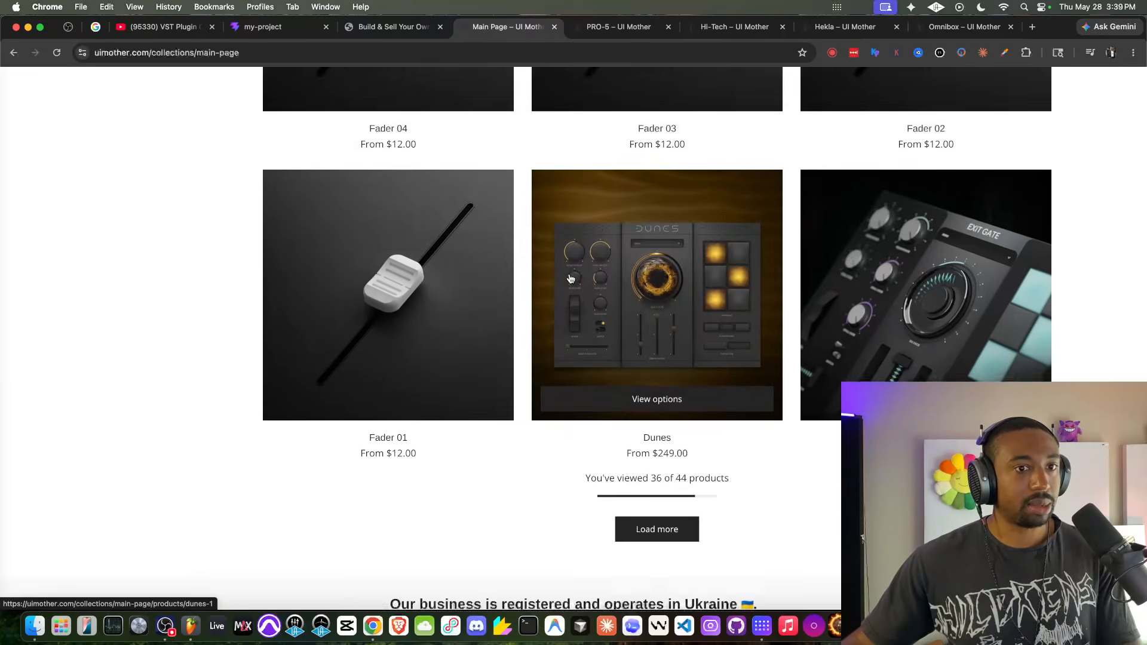
{"action": "left_click", "coordinate": [657, 343]}
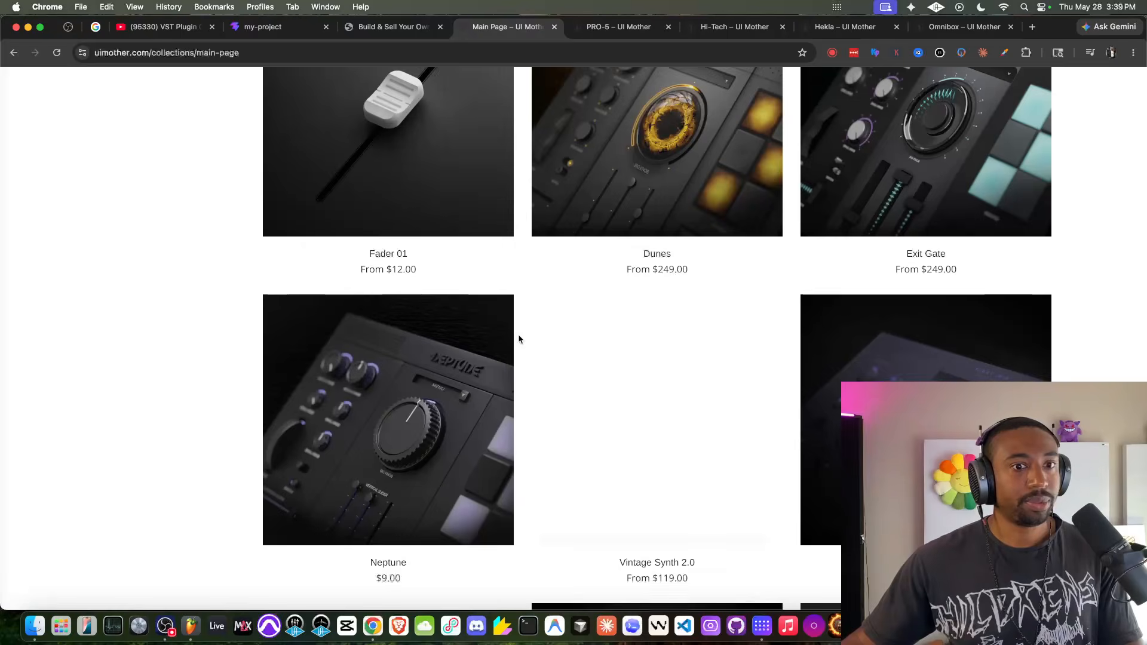
{"action": "scroll", "coordinate": [519, 335], "scroll_direction": "down", "scroll_amount": 4}
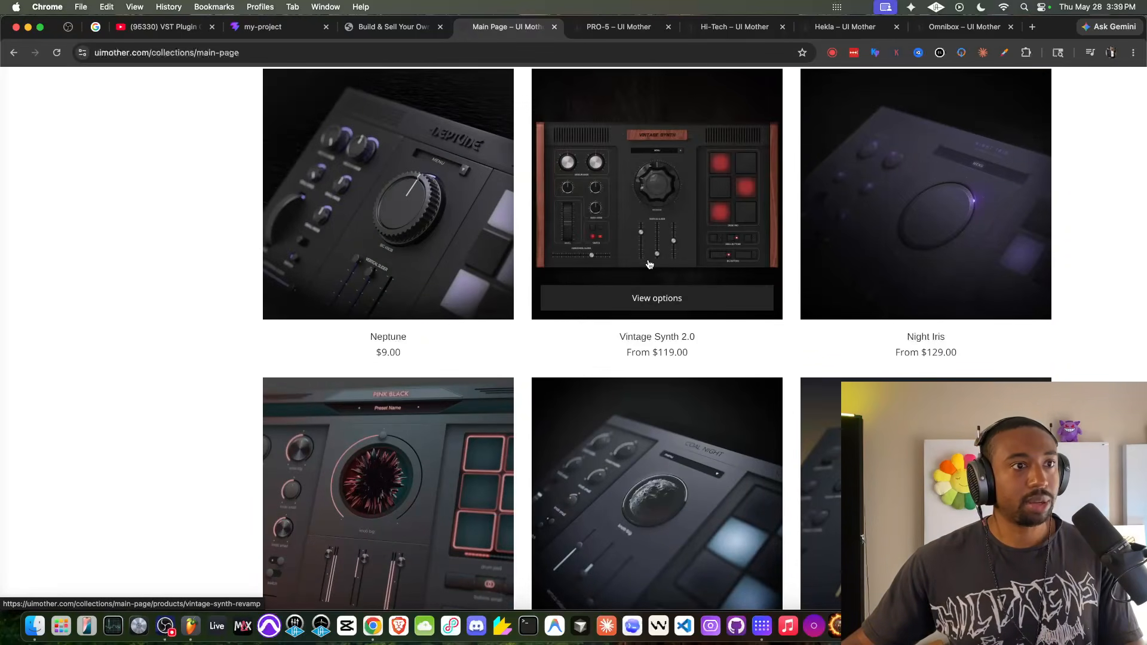
{"action": "left_click", "coordinate": [666, 176], "text": "super"}
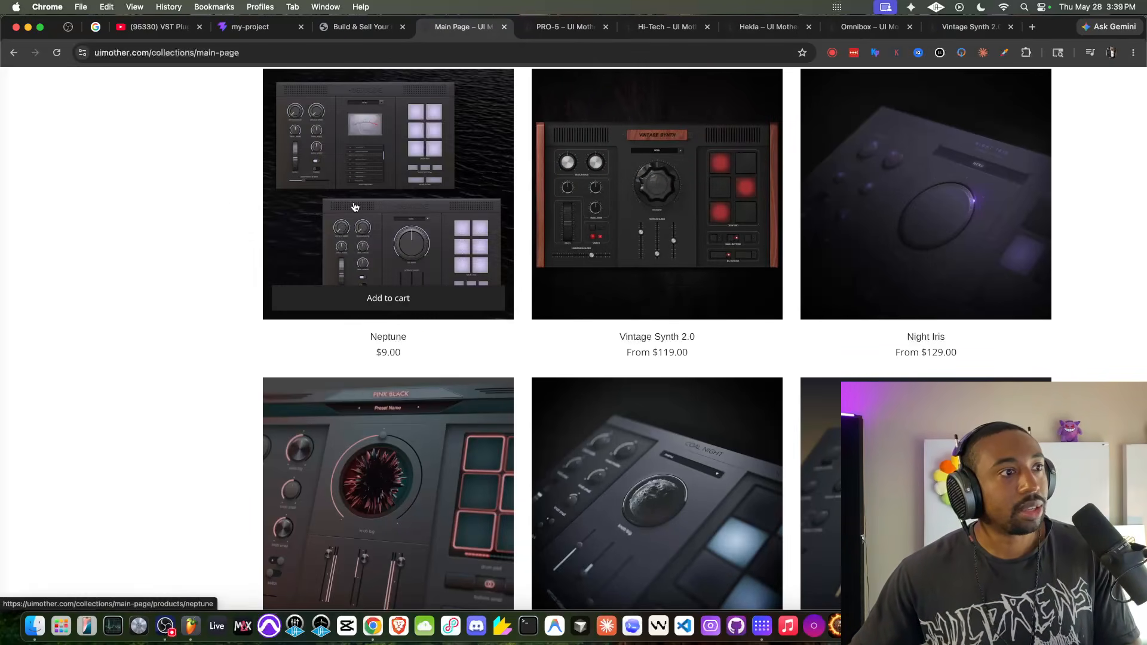
- Open the Neptune kit in a new tab and browse on to the Pink Black, Coal Night and Moon Light kits
{"action": "scroll", "coordinate": [365, 186], "scroll_direction": "down", "scroll_amount": 1}
{"action": "left_click", "coordinate": [384, 201], "text": "super"}
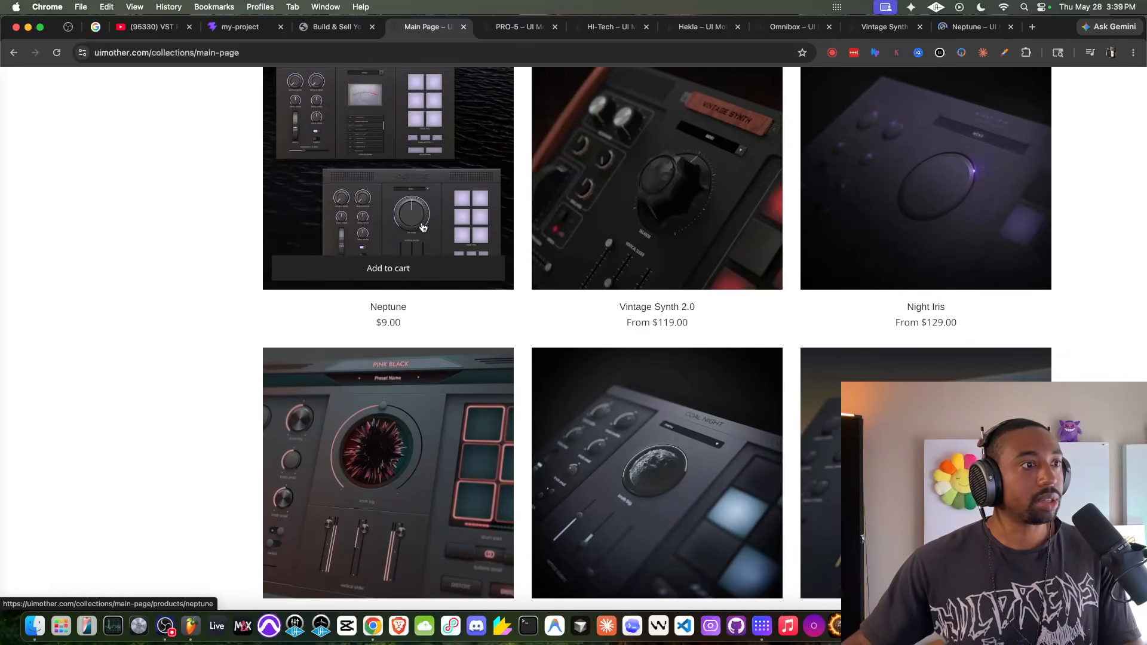
{"action": "scroll", "coordinate": [412, 248], "scroll_direction": "down", "scroll_amount": 4}
{"action": "scroll", "coordinate": [393, 288], "scroll_direction": "down", "scroll_amount": 3}
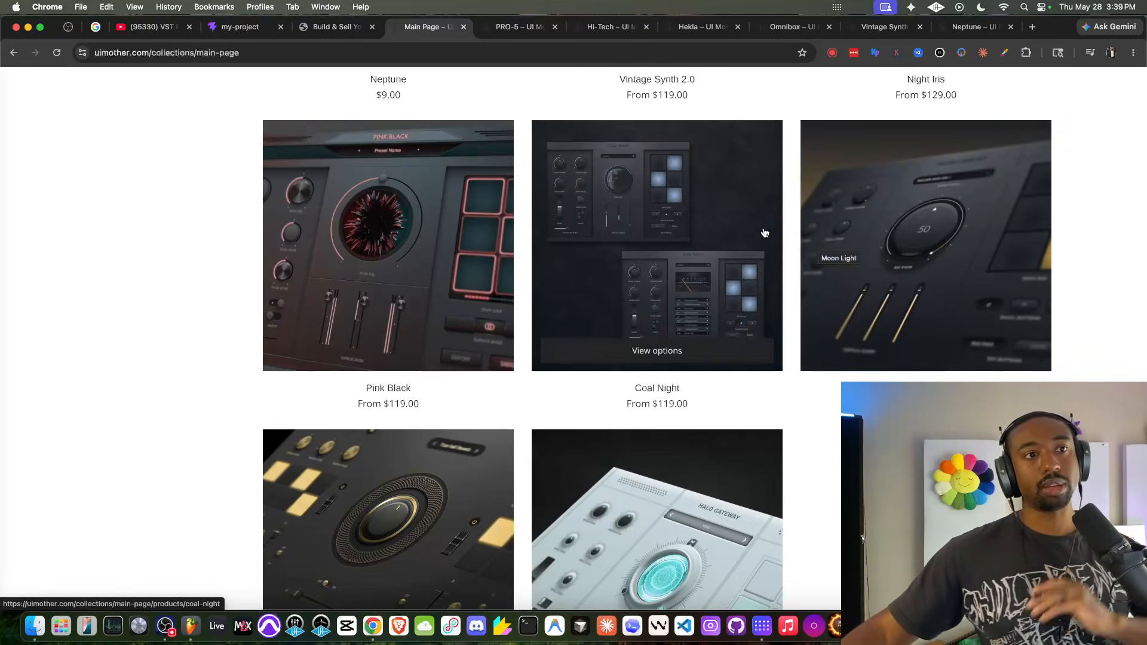
- Browse to the end of the collection, switch to the Neptune kit's page and examine its preview image with both panel layouts
{"action": "scroll", "coordinate": [760, 231], "scroll_direction": "down", "scroll_amount": 5}
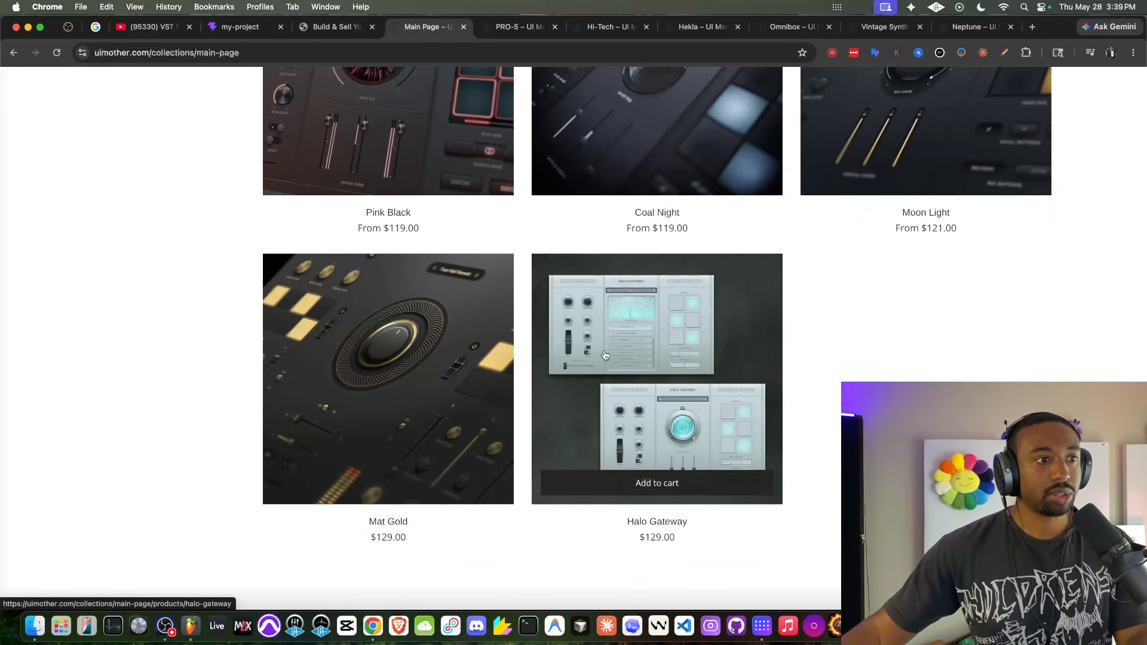
{"action": "left_click", "coordinate": [947, 27]}
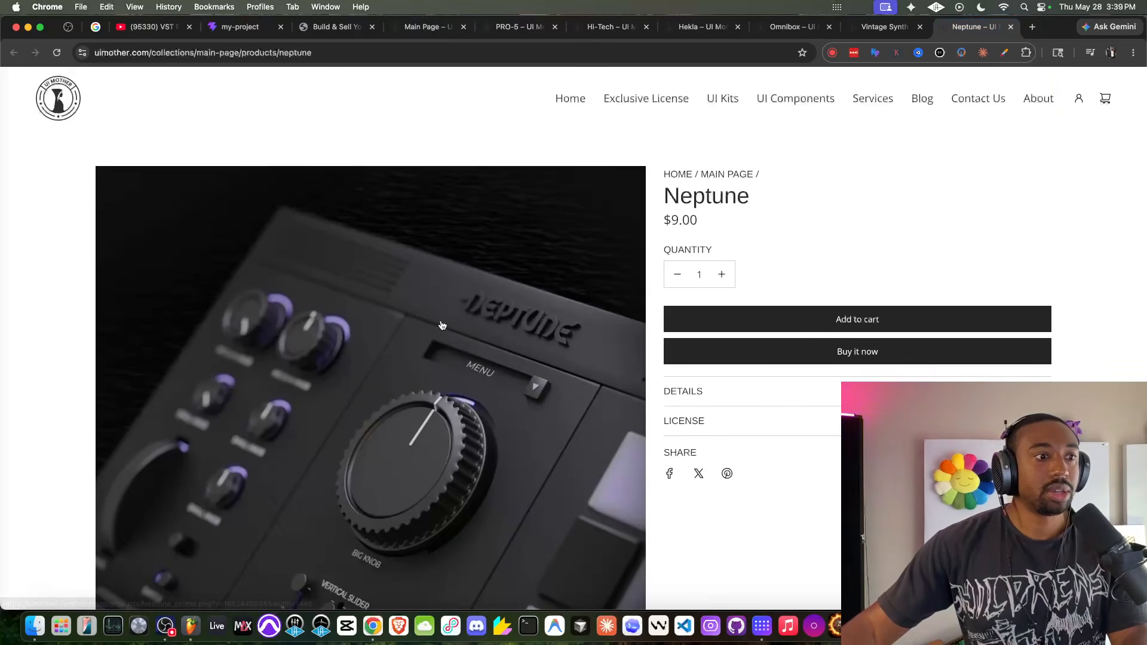
{"action": "scroll", "coordinate": [442, 326], "scroll_direction": "down", "scroll_amount": 6}
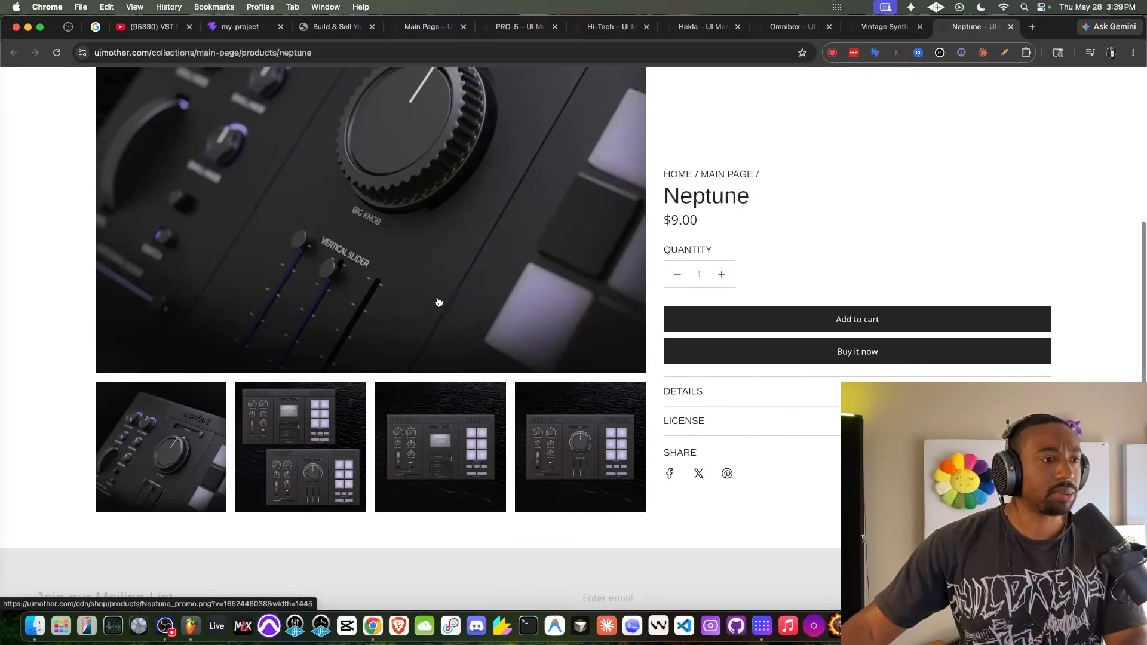
{"action": "left_click", "coordinate": [293, 443]}
{"action": "scroll", "coordinate": [397, 251], "scroll_direction": "up", "scroll_amount": 1}
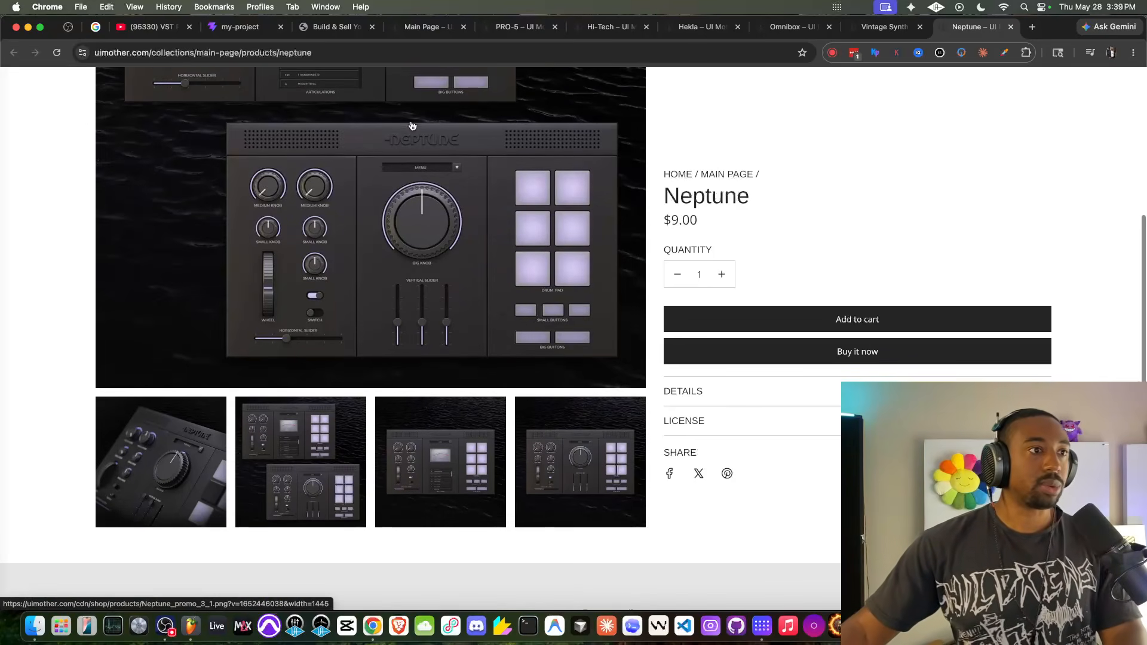
{"action": "scroll", "coordinate": [437, 168], "scroll_direction": "up", "scroll_amount": 3}
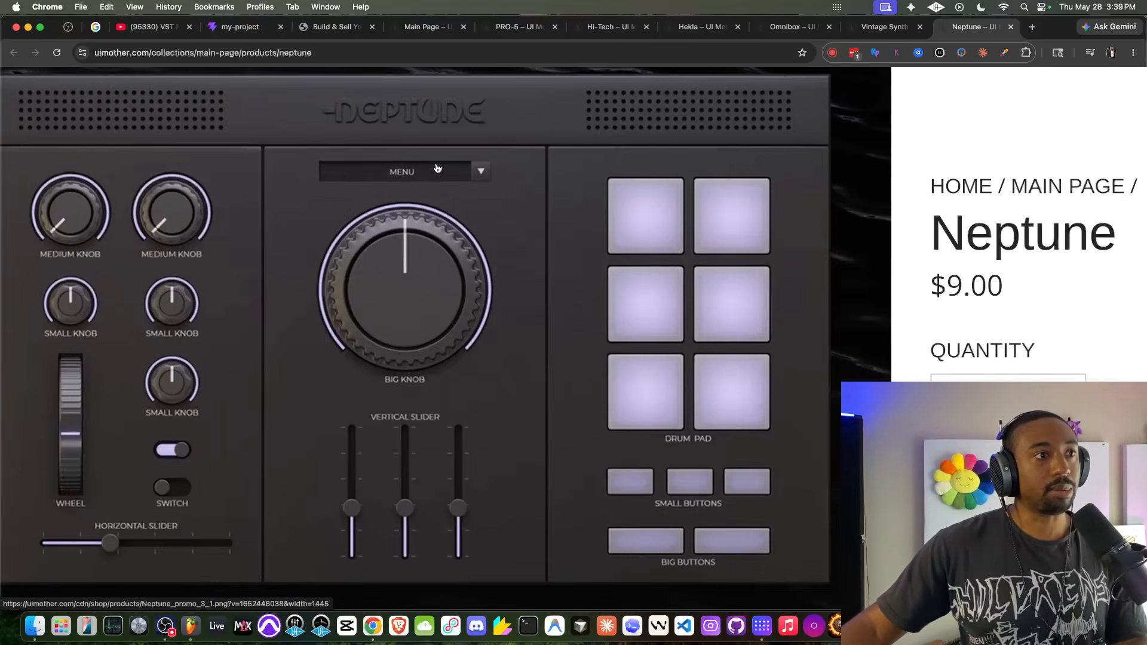
{"action": "scroll", "coordinate": [497, 149], "scroll_direction": "down", "scroll_amount": 3}
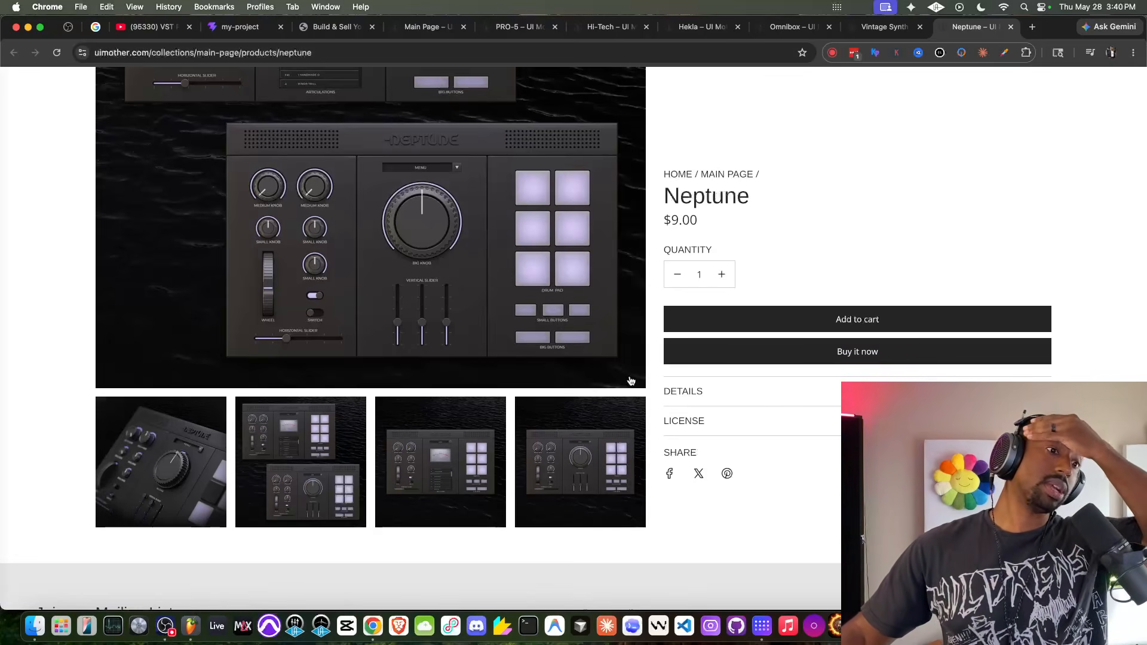
- Examine the medium and small knobs up close in the Neptune kit's preview image
{"action": "scroll", "coordinate": [534, 315], "scroll_direction": "up", "scroll_amount": 3}
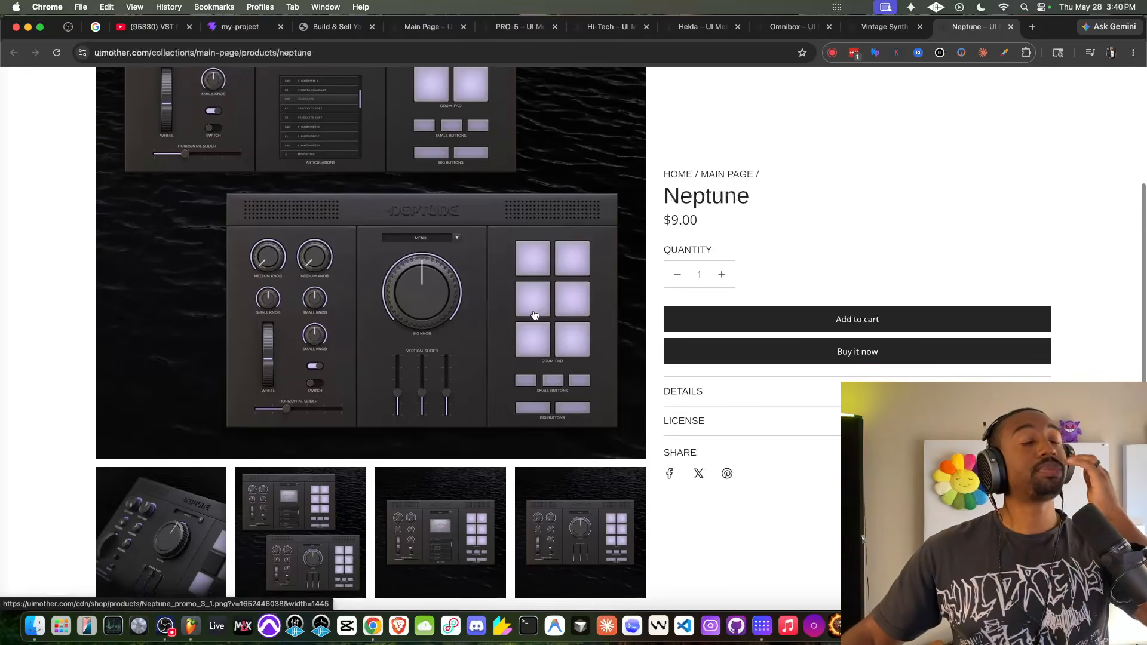
{"action": "left_click", "coordinate": [260, 265]}
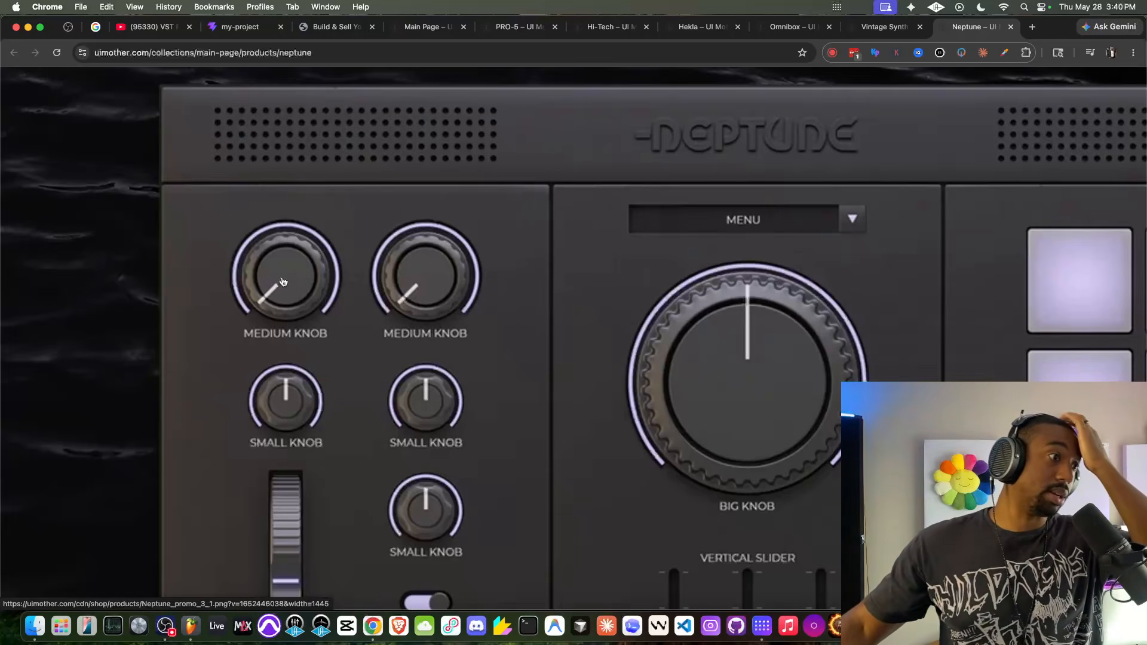
{"action": "scroll", "coordinate": [284, 281], "scroll_direction": "down", "scroll_amount": 5}
- Switch to HISE, turn off interface edit mode and turn the Delay Mix knob to 0.56
{"action": "left_click", "coordinate": [944, 626]}
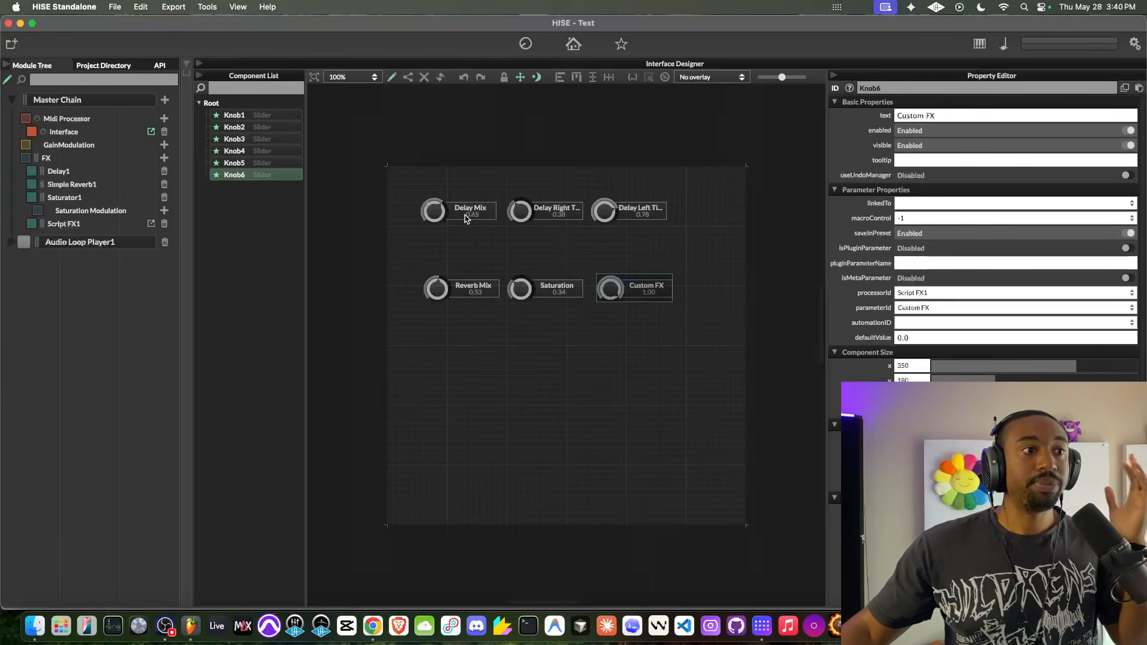
{"action": "left_click", "coordinate": [393, 77]}
{"action": "left_click_drag", "start_coordinate": [440, 198], "coordinate": [429, 217]}
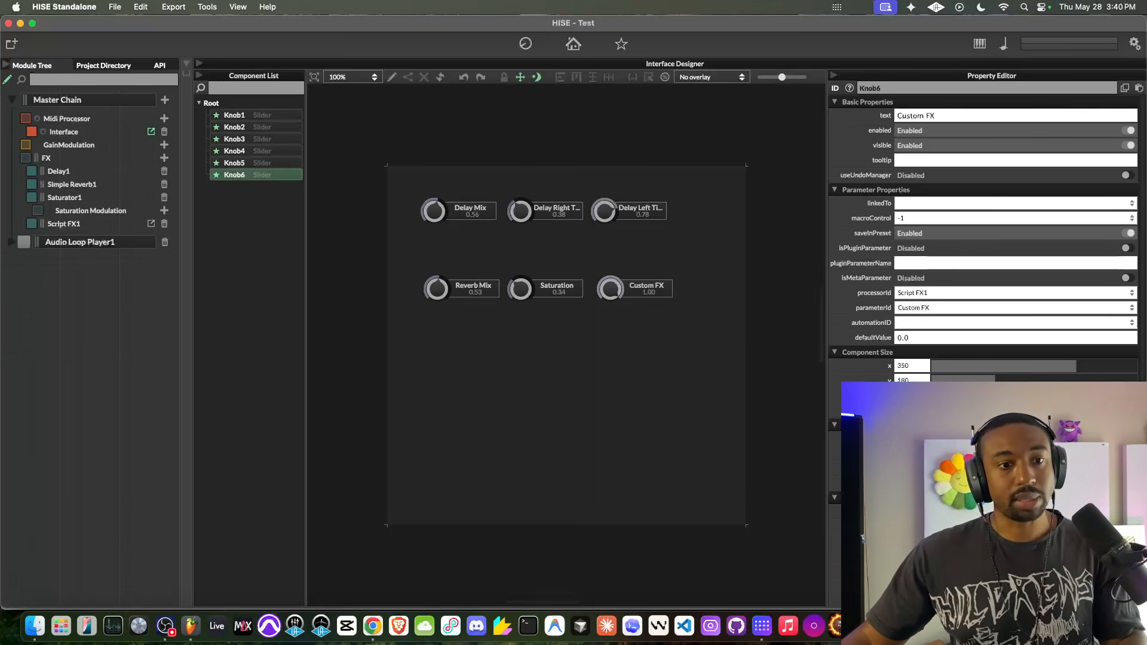
- Look at the Custom FX knob's filmstripImage and numStrips properties, turn interface edit mode back on and clear the selection
{"action": "scroll", "coordinate": [983, 239], "scroll_direction": "down", "scroll_amount": 5}
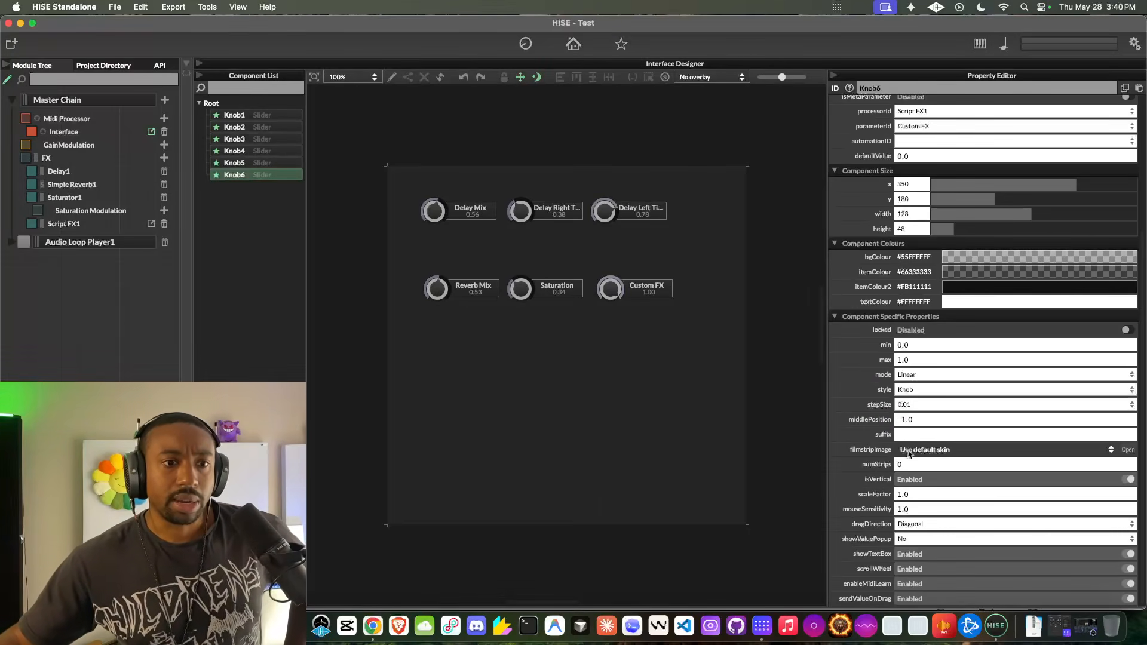
{"action": "left_click", "coordinate": [911, 465]}
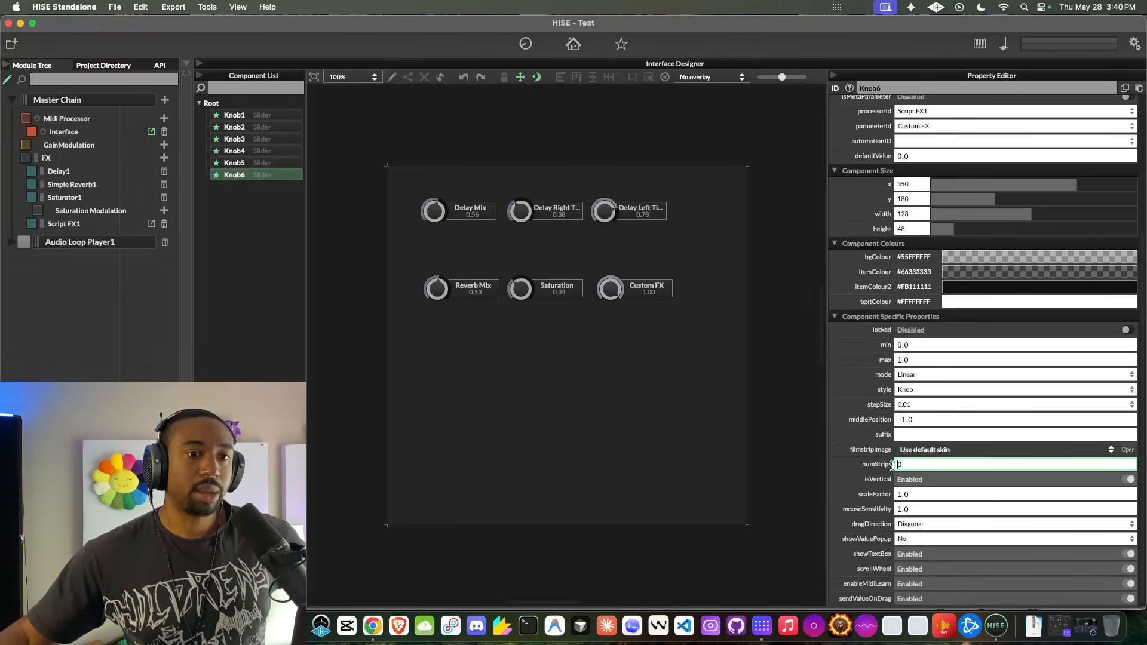
{"action": "left_click", "coordinate": [598, 353]}
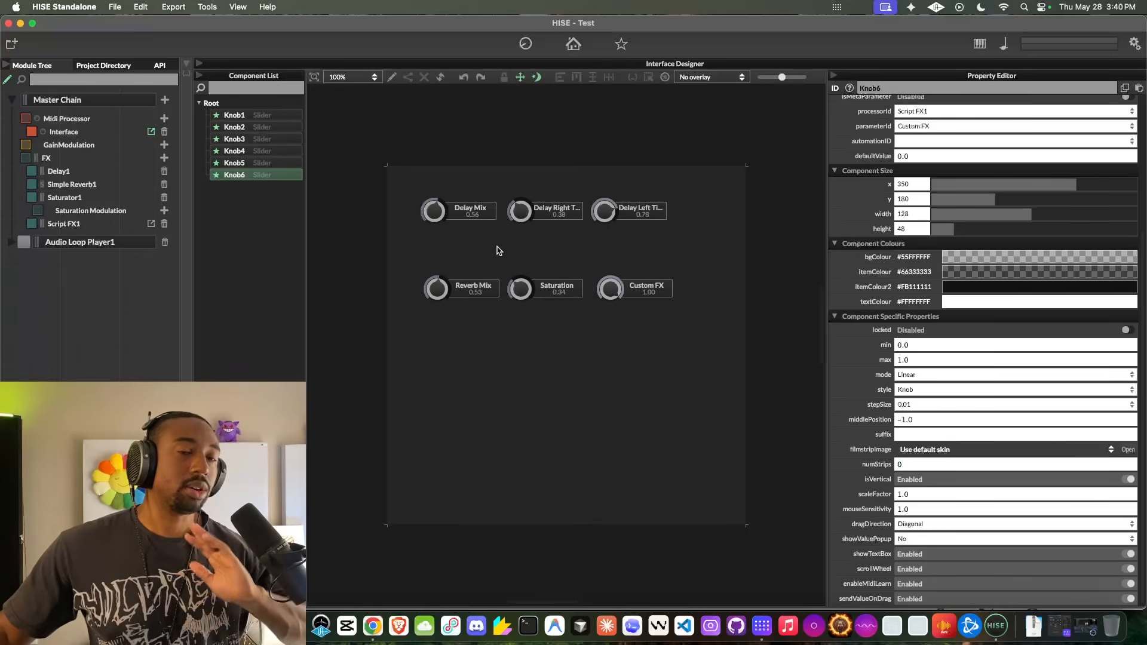
{"action": "left_click", "coordinate": [391, 76]}
{"action": "left_click", "coordinate": [466, 129]}
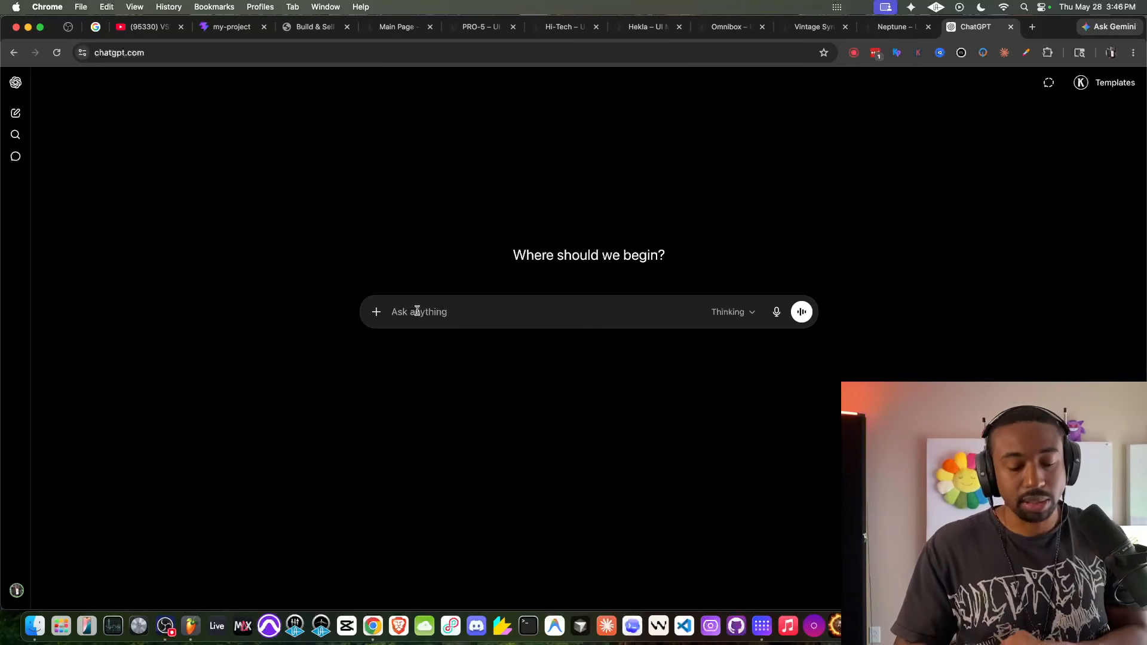
- Start a ChatGPT prompt with "create a 600x 600 User interface for a VST Plugin." followed by a blank line
{"action": "type", "text": "create a 6"}
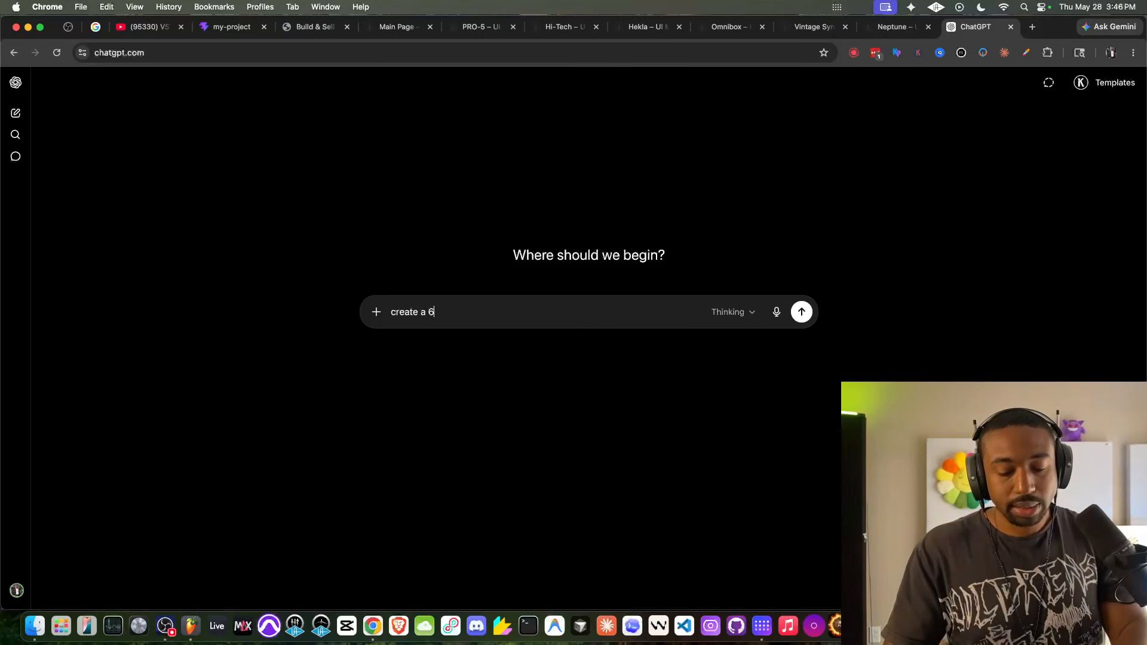
{"action": "type", "text": "00x"}
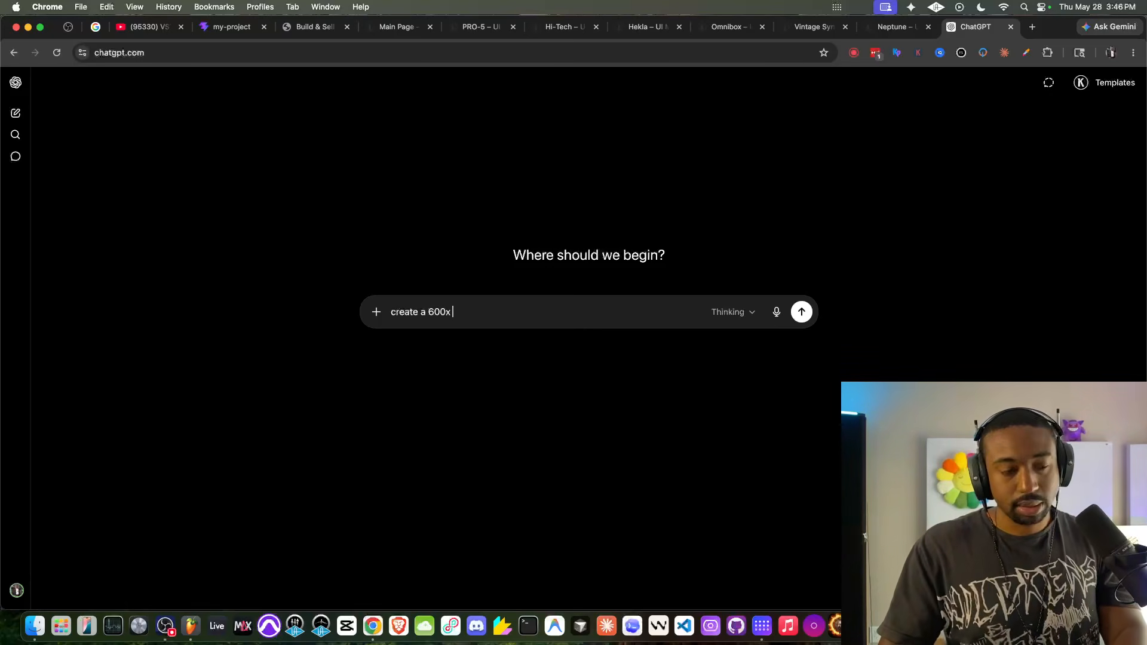
{"action": "type", "text": " 600 U"}
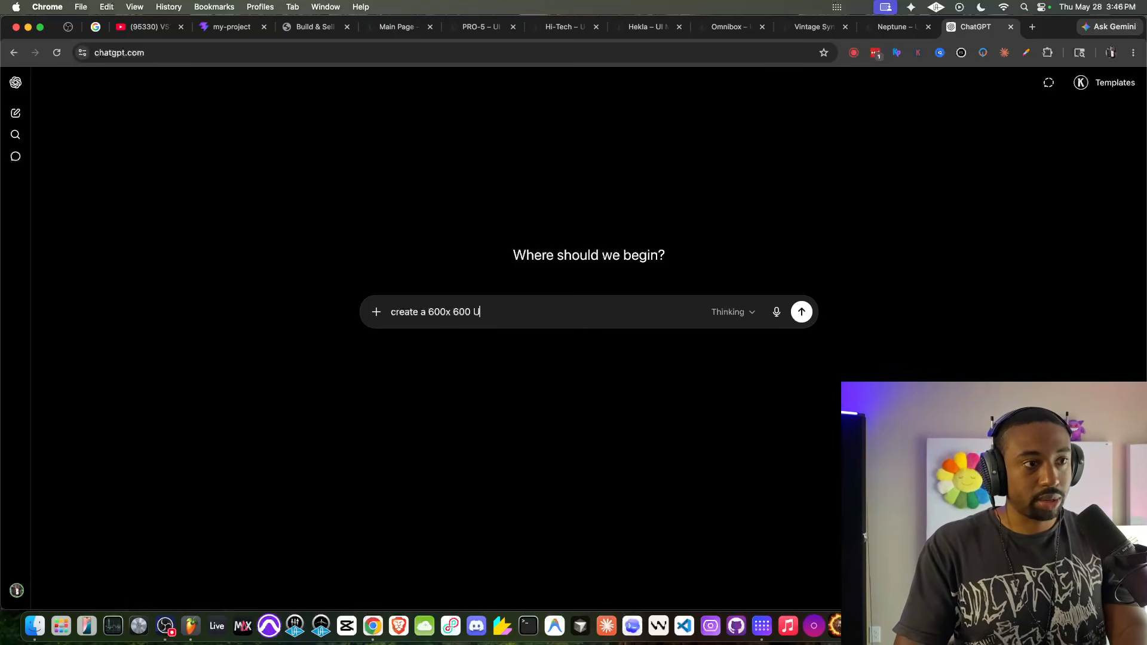
{"action": "type", "text": "ser interface for a VST Plugin."}
{"action": "key", "text": "shift+Return"}
{"action": "key", "text": "shift+Return"}
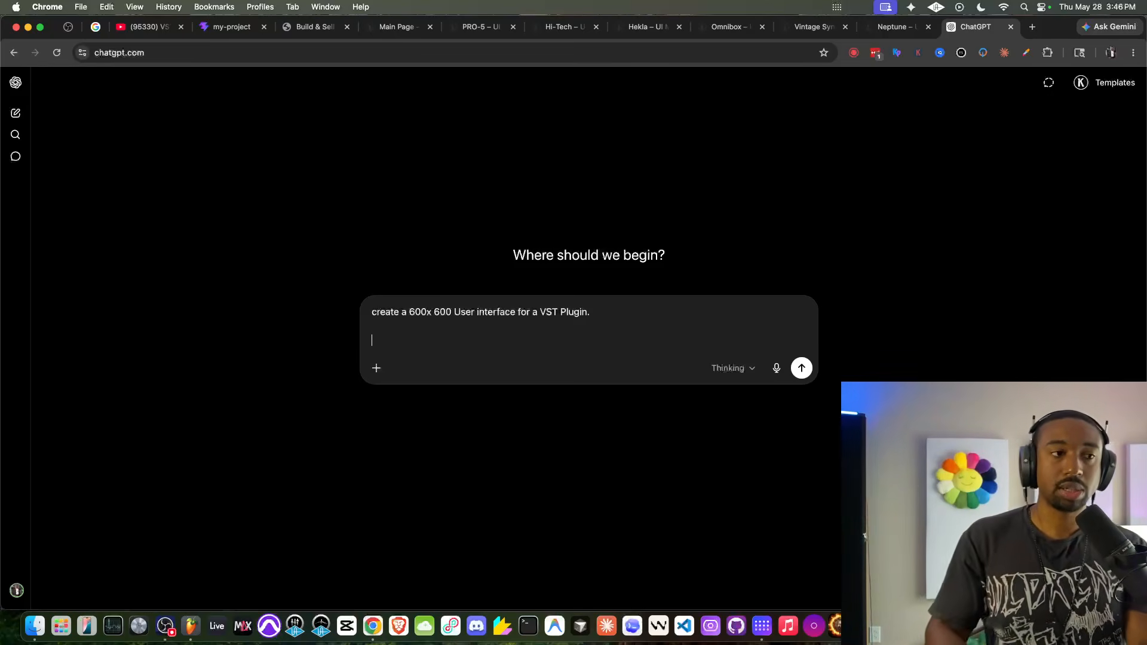
- Add the requirement "we need it to have textures and no main objects" to the prompt
{"action": "type", "text": "we nee"}
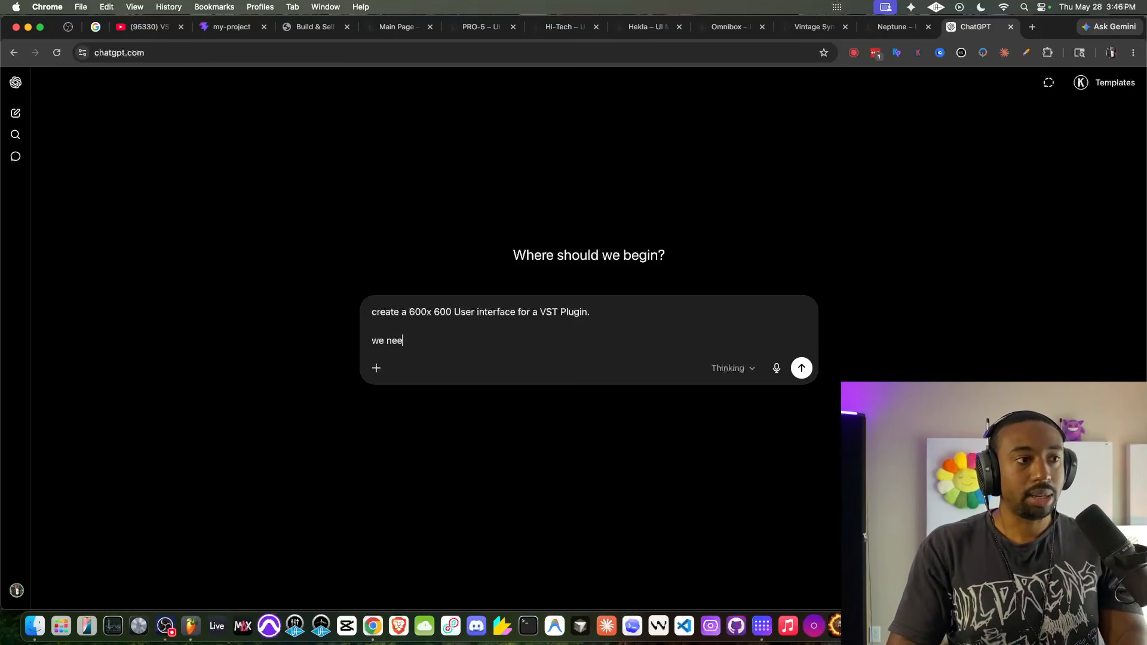
{"action": "type", "text": "d it to have tex"}
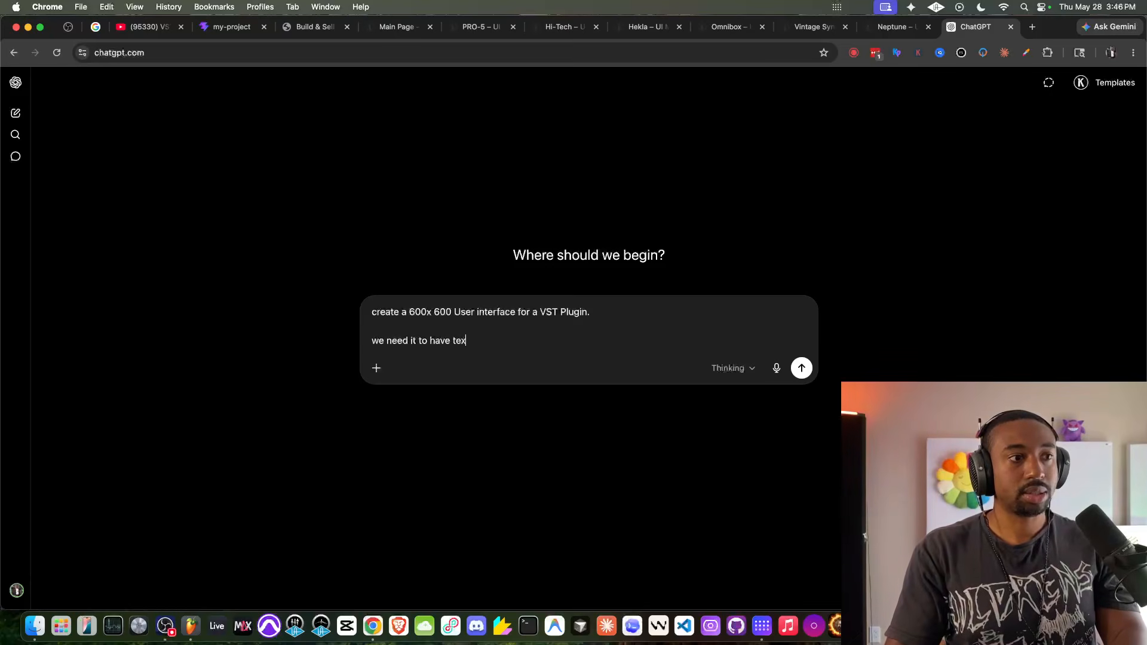
{"action": "type", "text": "tures and "}
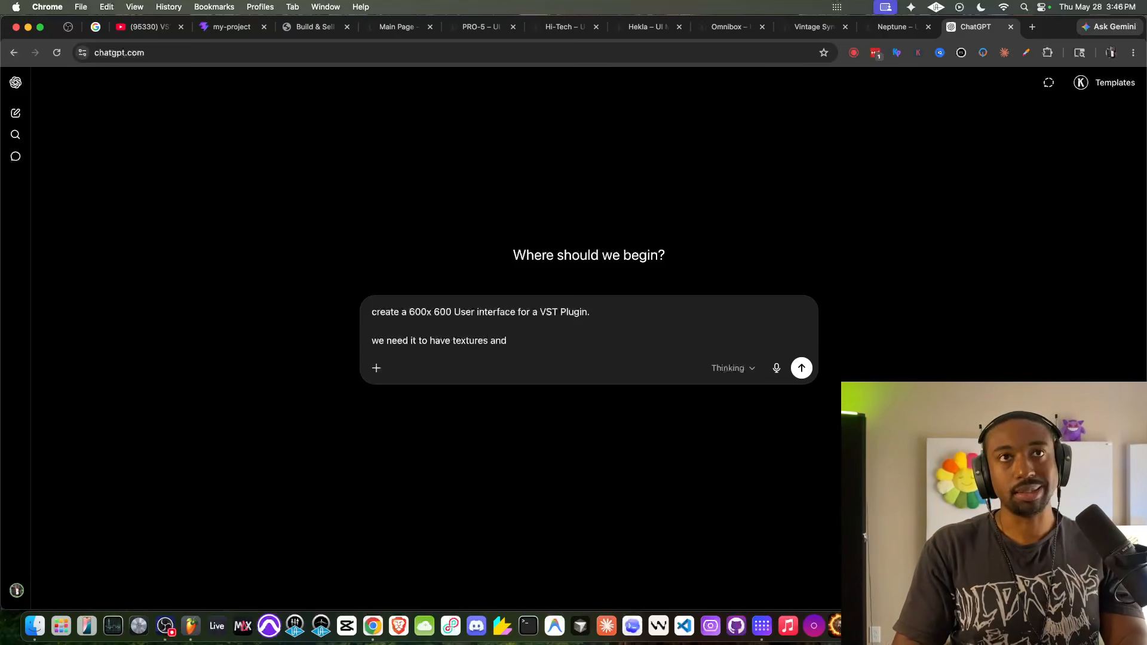
{"action": "type", "text": "no main objects. Just background tex"}
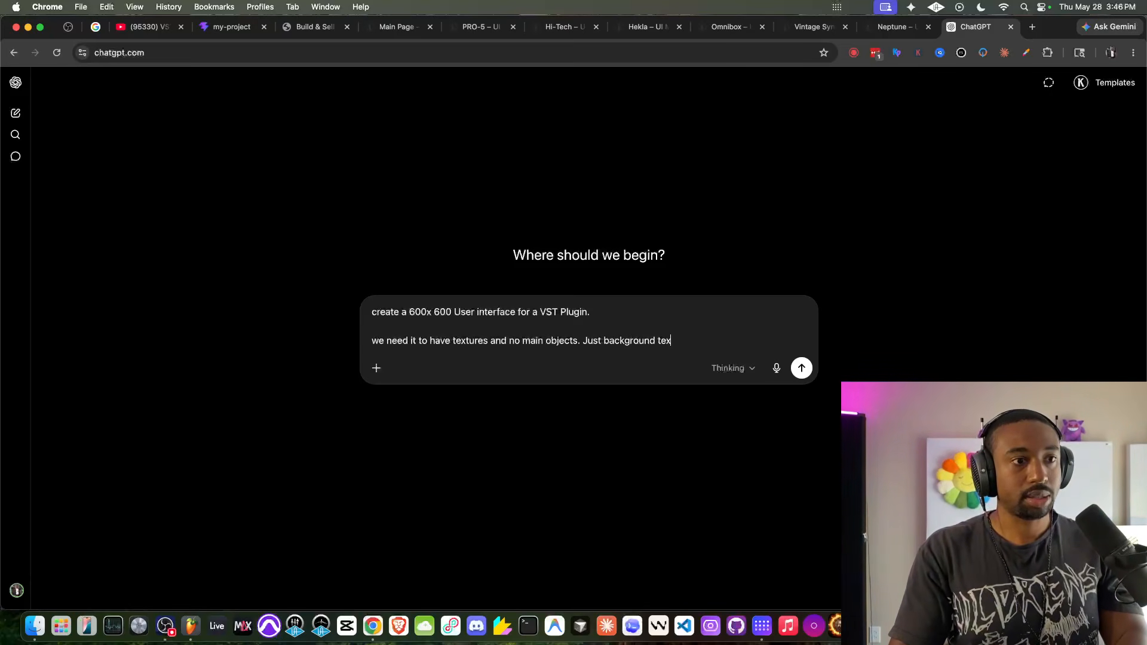
{"action": "type", "text": "ture of a vintage outboard ana"}
- Add "Just background texture of a vintage outboard analog piece of gear." to the prompt and begin a new paragraph
{"action": "key", "text": "BackSpace"}
{"action": "key", "text": "BackSpace"}
{"action": "type", "text": "analog ou"}
{"action": "key", "text": "BackSpace"}
{"action": "key", "text": "BackSpace"}
{"action": "type", "text": "piece"}
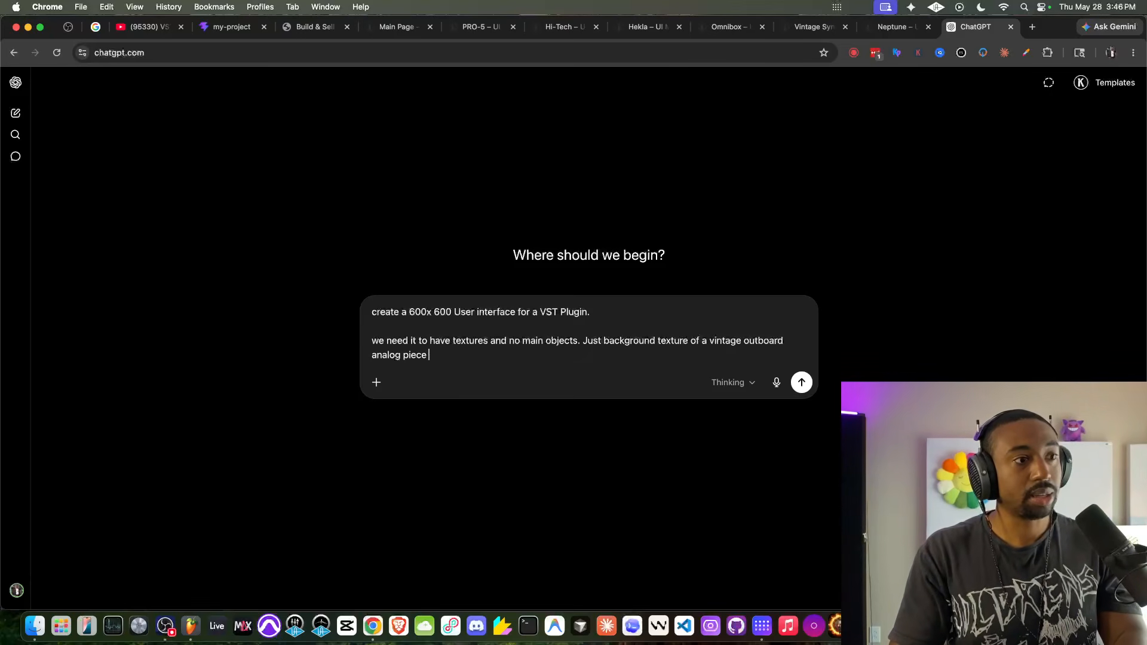
{"action": "type", "text": " of gera"}
{"action": "key", "text": "BackSpace"}
{"action": "key", "text": "BackSpace"}
{"action": "type", "text": "ar."}
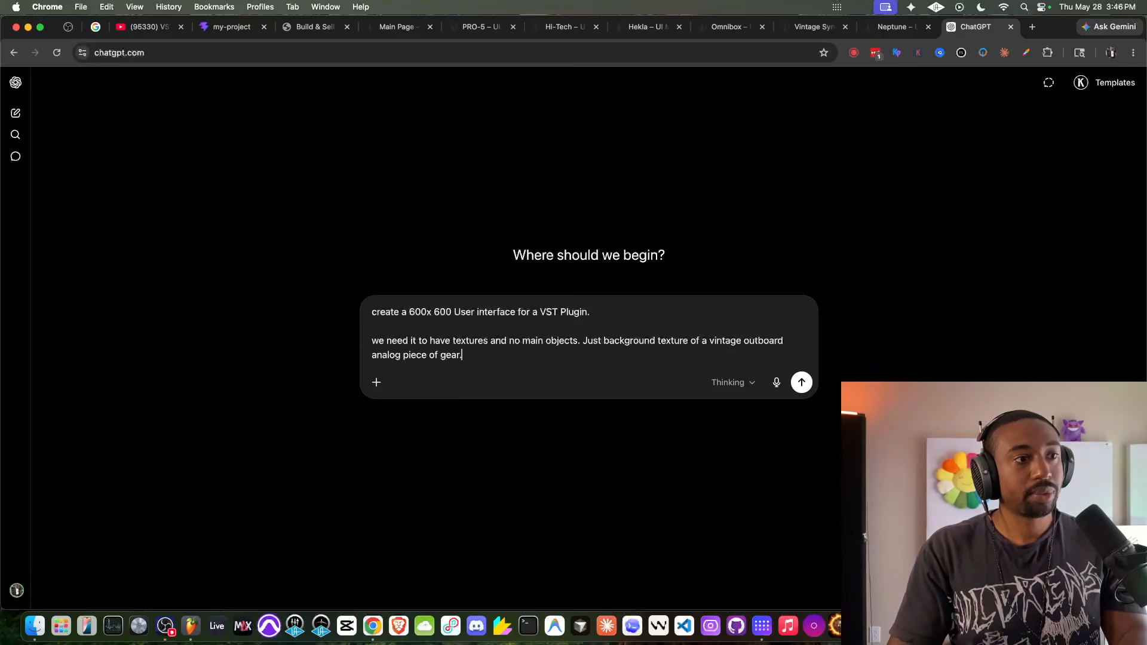
{"action": "key", "text": "shift+Return"}
{"action": "key", "text": "shift+Return"}
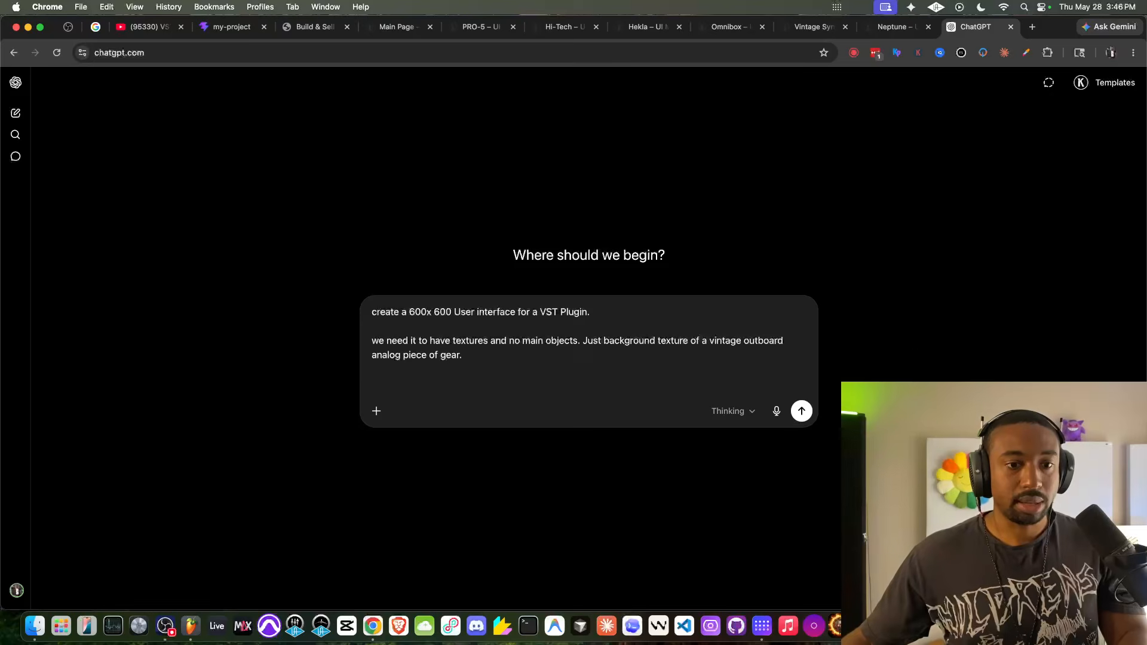
- Check the knobs in HISE, return to ChatGPT and add "we have 6 knobs that I need to apply to the interface."
{"action": "key", "text": "super+Tab"}
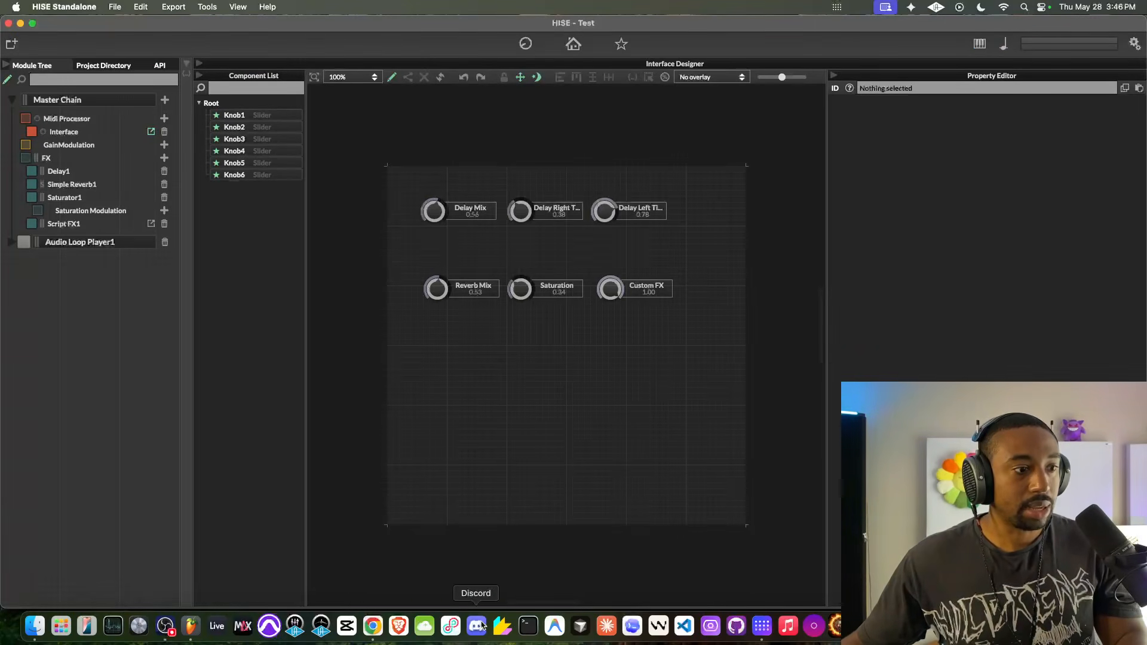
{"action": "left_click", "coordinate": [372, 625]}
{"action": "type", "text": "we have 6 knobs that I need to apply to the interface"}
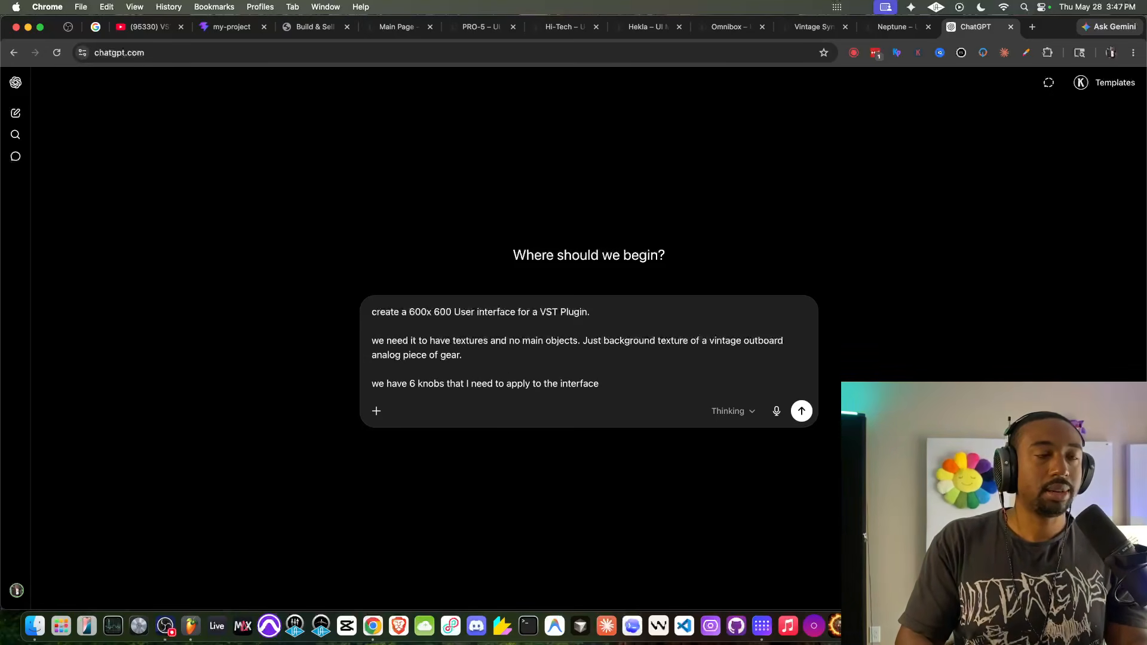
{"action": "type", "text": "."}
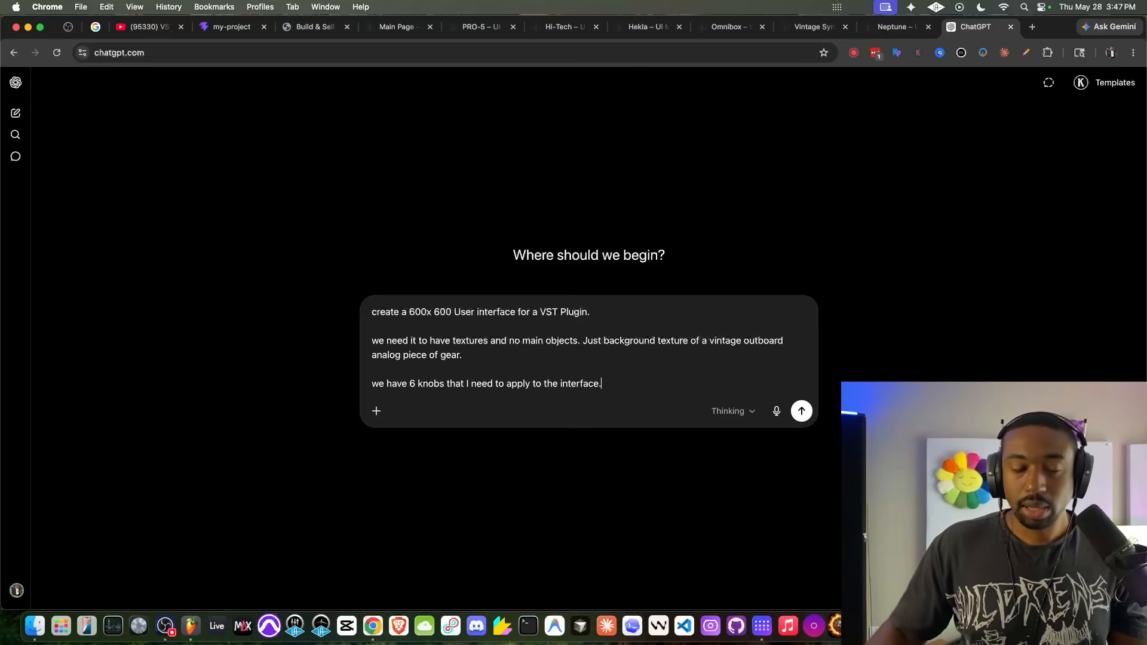
- Set the prompt to create an image and submit it
{"action": "left_click", "coordinate": [376, 411]}
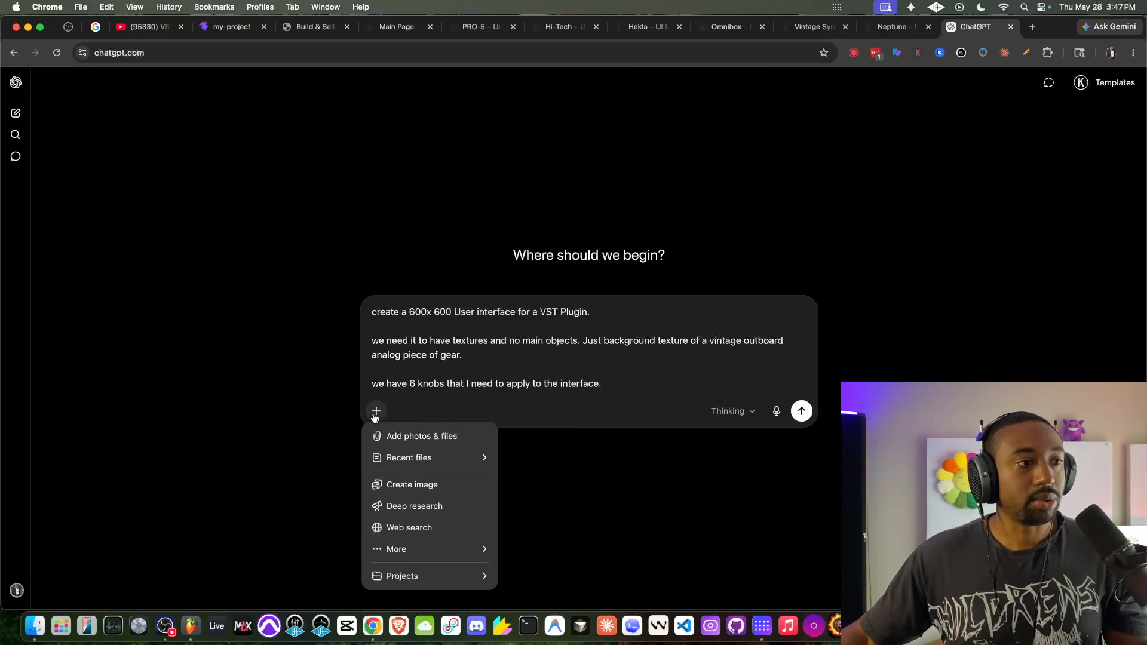
{"action": "left_click", "coordinate": [425, 484]}
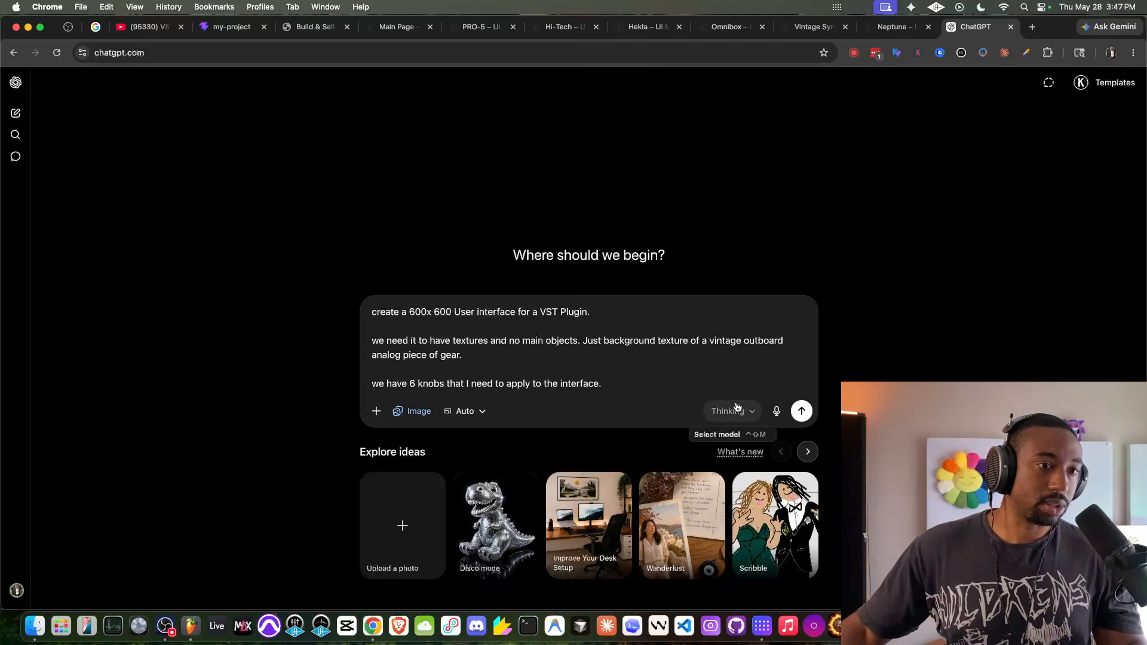
{"action": "left_click", "coordinate": [802, 410]}
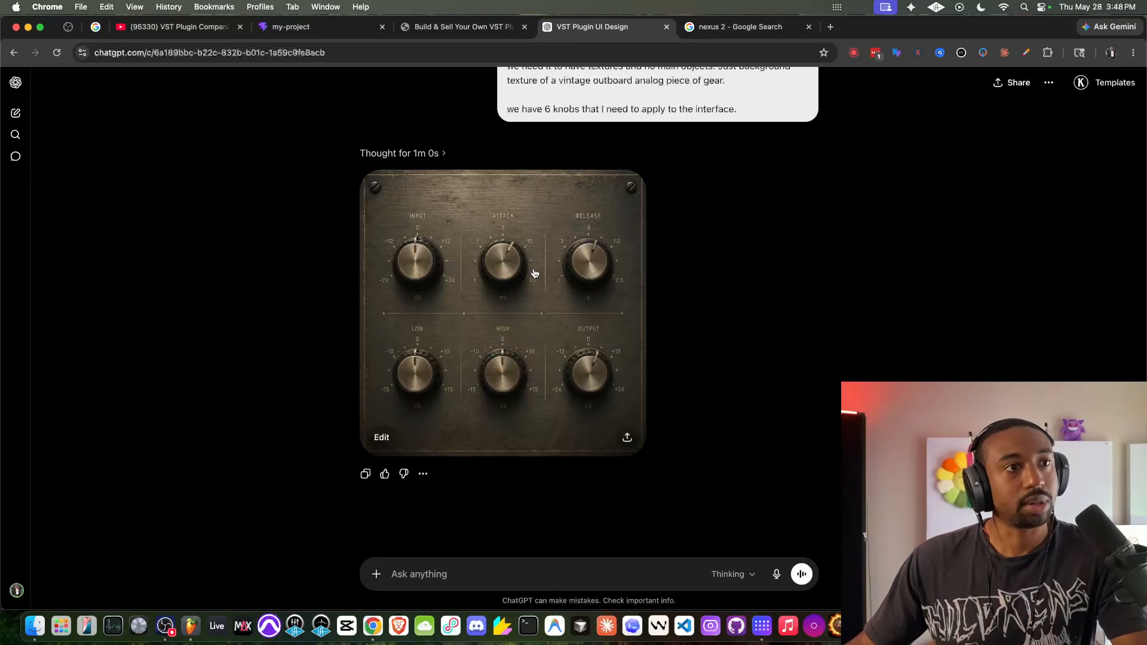
- Compare the generated six-knob vintage panel image with the wording of the prompt about the knobs
{"action": "scroll", "coordinate": [501, 256], "scroll_direction": "up", "scroll_amount": 3}
{"action": "left_click_drag", "start_coordinate": [545, 190], "coordinate": [660, 191]}
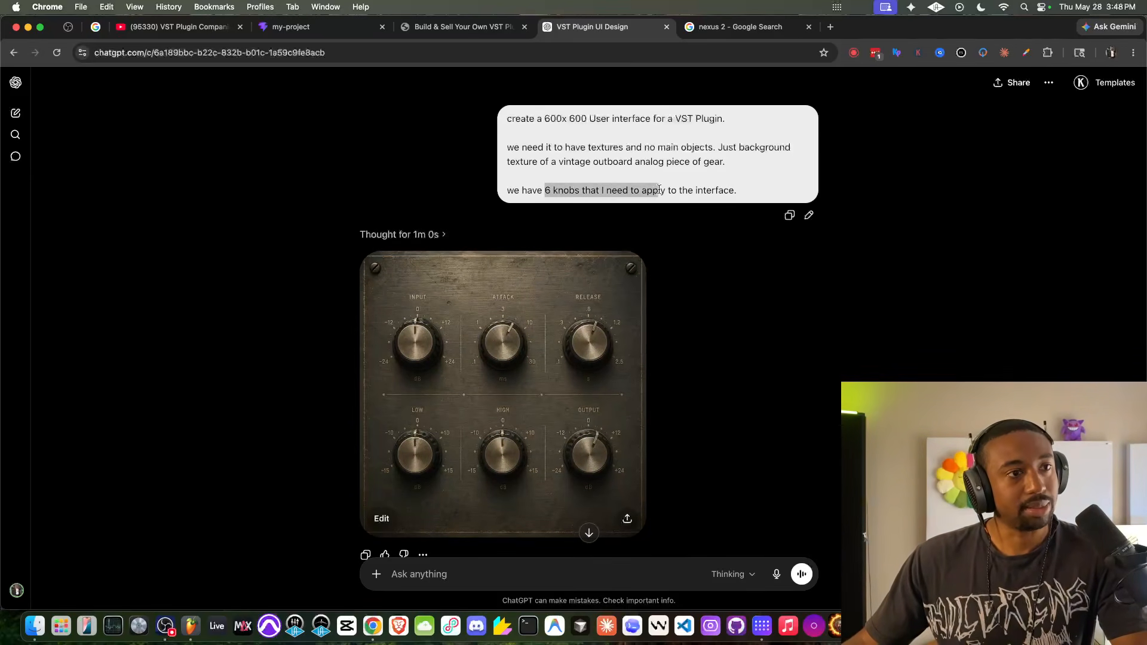
{"action": "left_click", "coordinate": [659, 193]}
{"action": "scroll", "coordinate": [532, 323], "scroll_direction": "down", "scroll_amount": 1}
{"action": "left_click_drag", "start_coordinate": [551, 158], "coordinate": [668, 160]}
{"action": "left_click", "coordinate": [669, 160]}
{"action": "scroll", "coordinate": [570, 251], "scroll_direction": "down", "scroll_amount": 1}
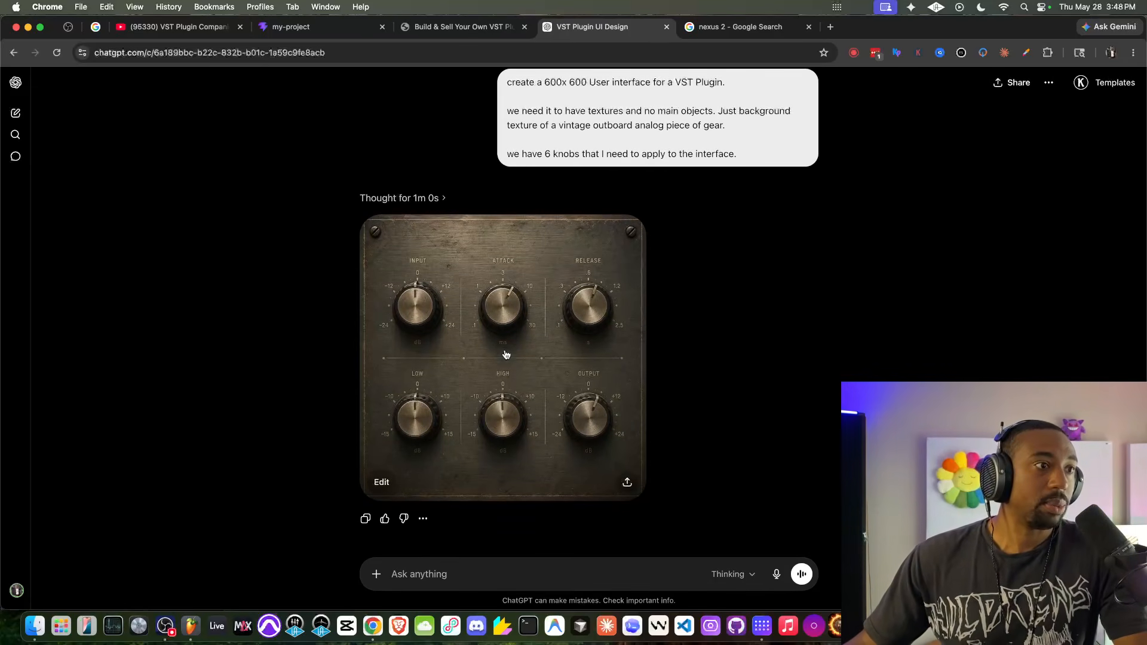
{"action": "scroll", "coordinate": [425, 272], "scroll_direction": "up", "scroll_amount": 5}
{"action": "scroll", "coordinate": [425, 272], "scroll_direction": "down", "scroll_amount": 5}
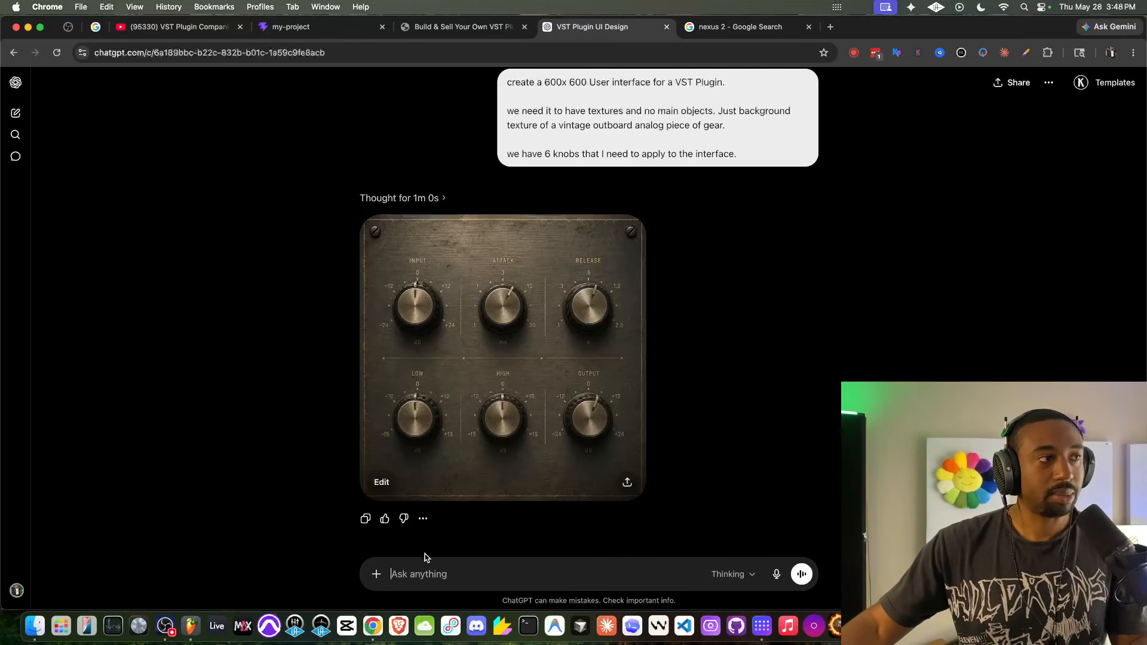
- Paste the copied synth interface picture into the prompt and write "create an interace that is polished like this, just remove all knobs and knob values"
{"action": "key", "text": "super+v"}
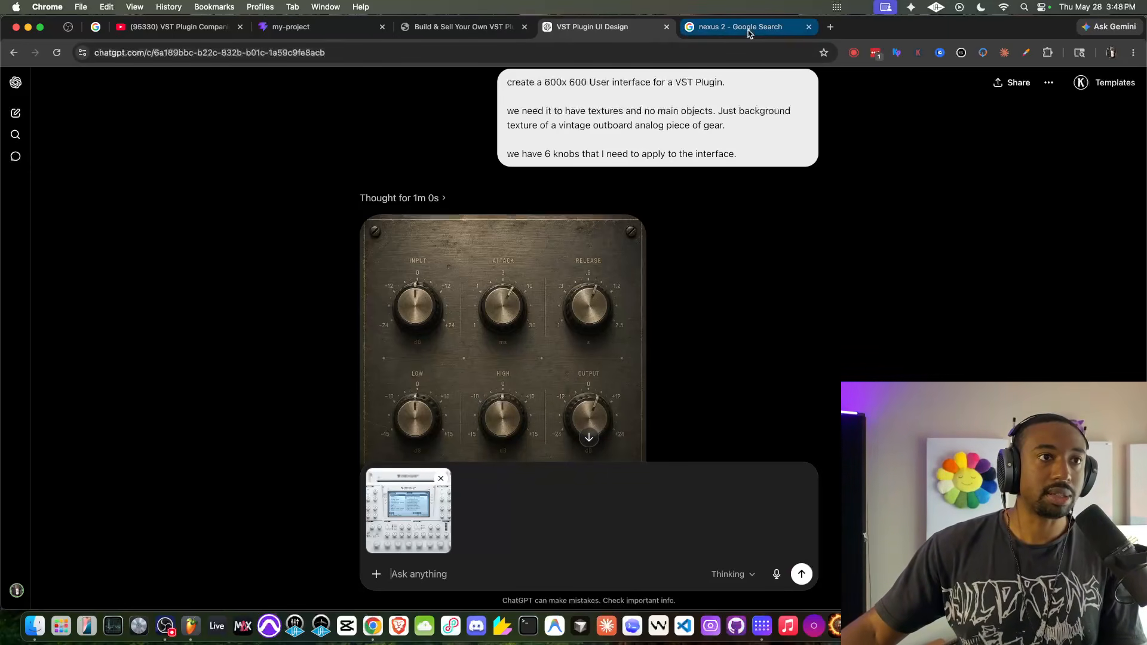
{"action": "scroll", "coordinate": [460, 394], "scroll_direction": "down", "scroll_amount": 2}
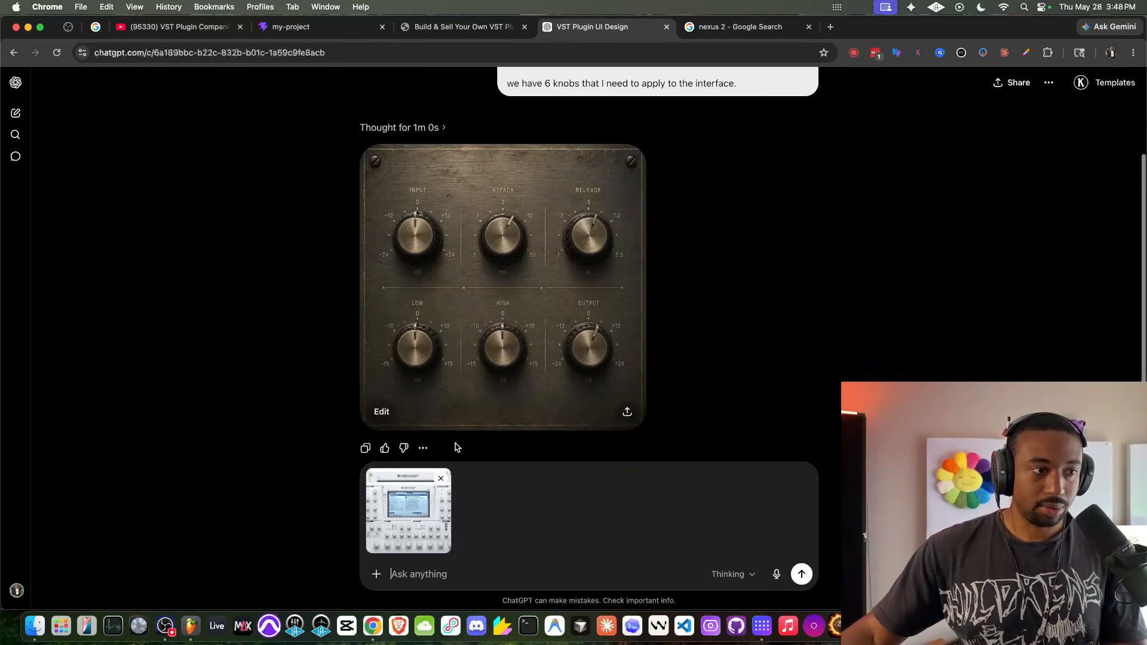
{"action": "scroll", "coordinate": [460, 422], "scroll_direction": "down", "scroll_amount": 2}
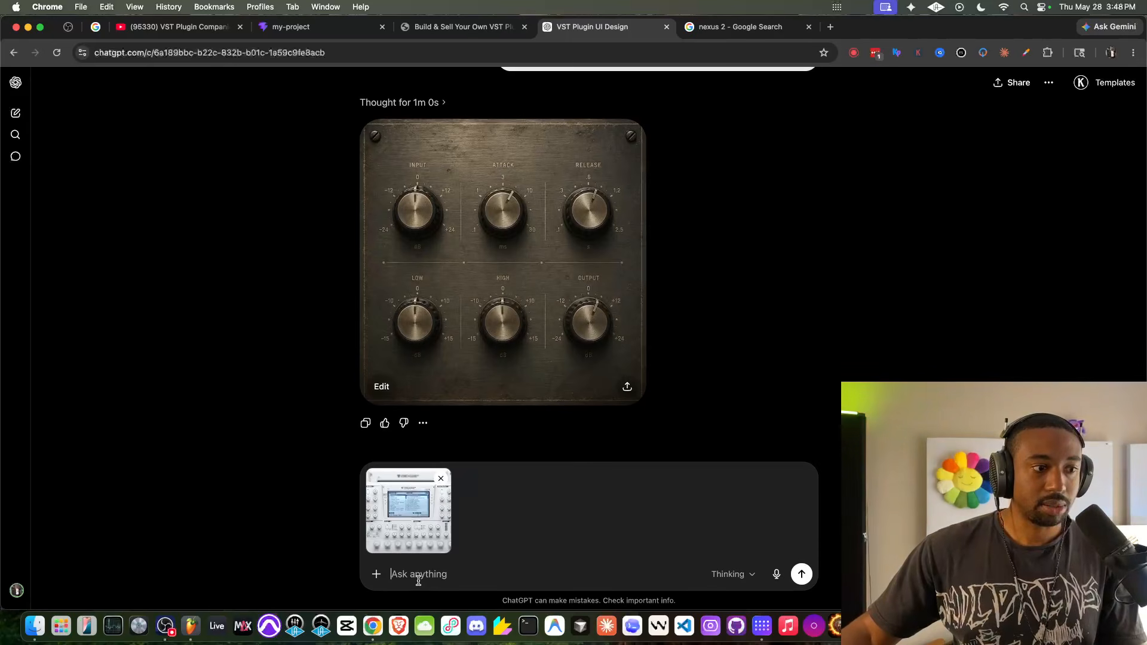
{"action": "type", "text": "creat"}
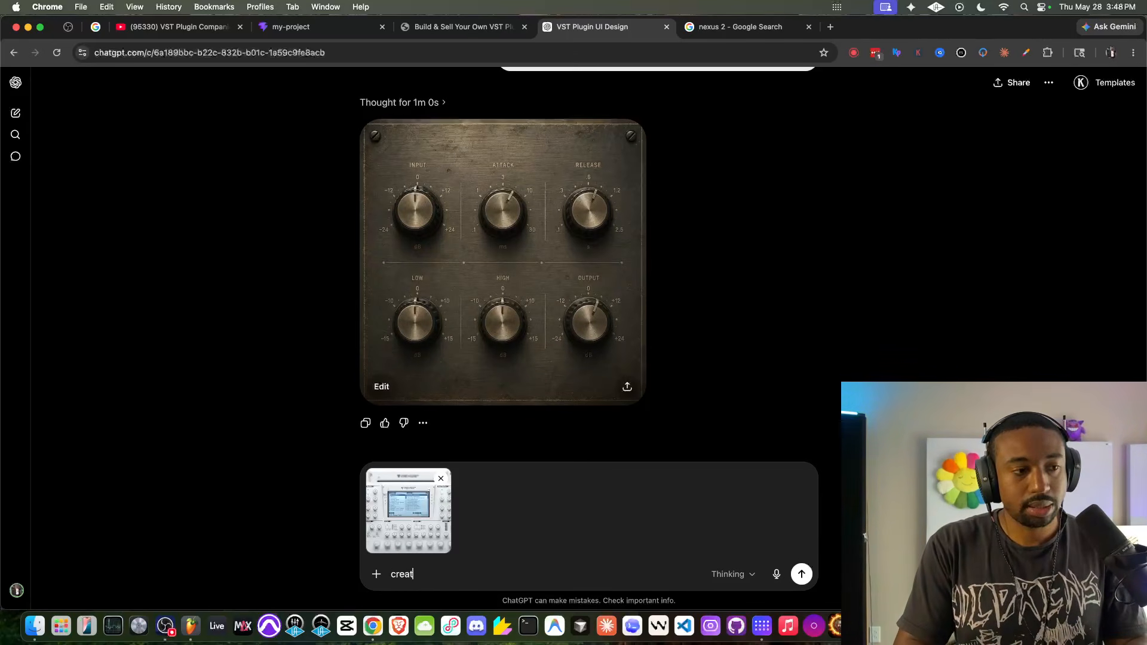
{"action": "type", "text": "e an intera"}
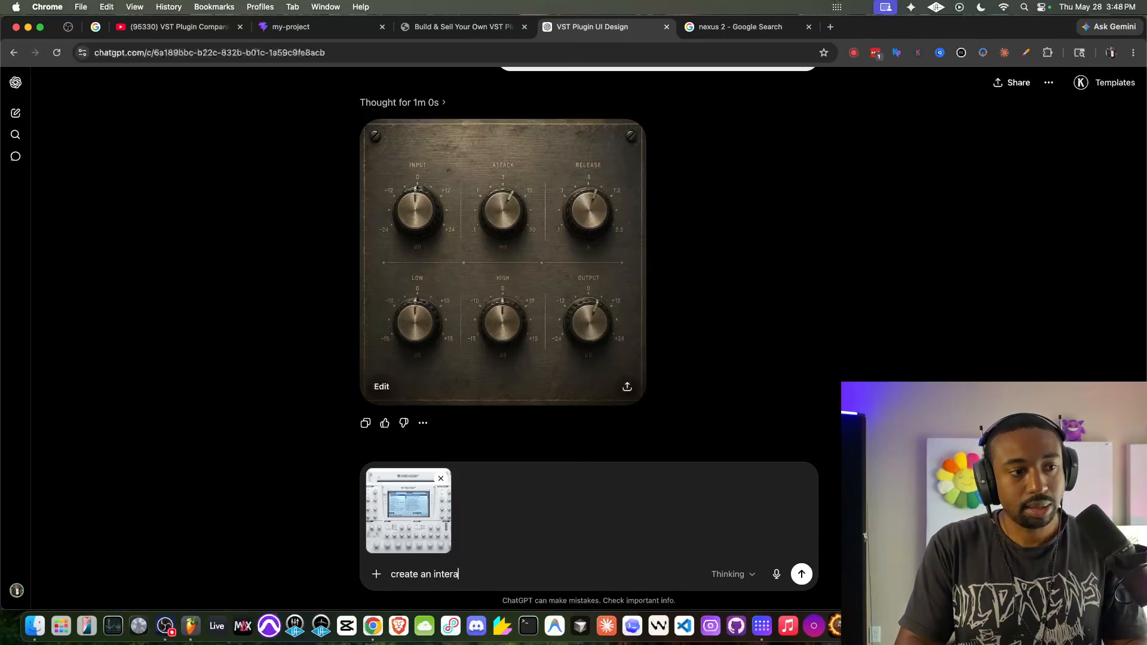
{"action": "type", "text": "ce that is polished like this,"}
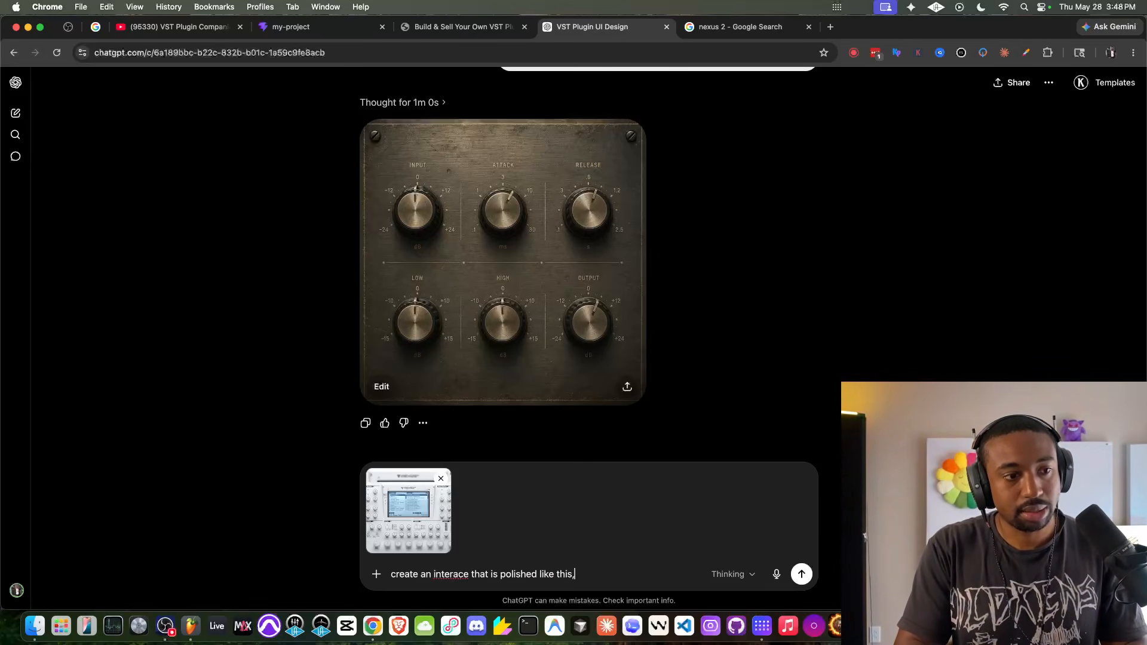
{"action": "type", "text": " just remove"}
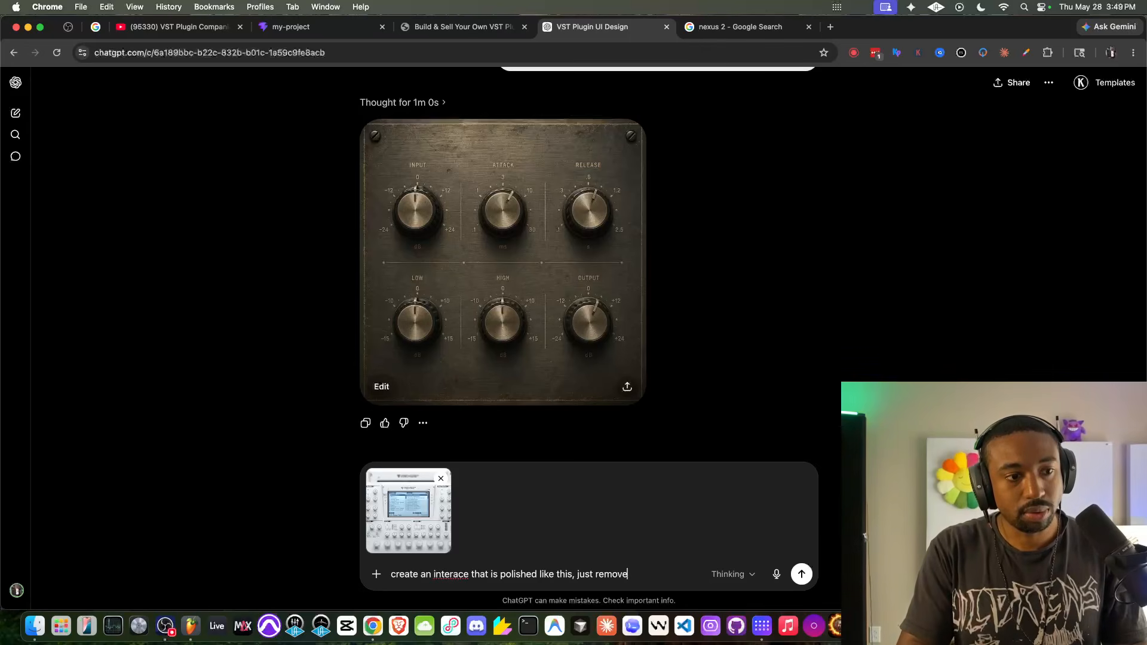
{"action": "type", "text": " all knobs and "}
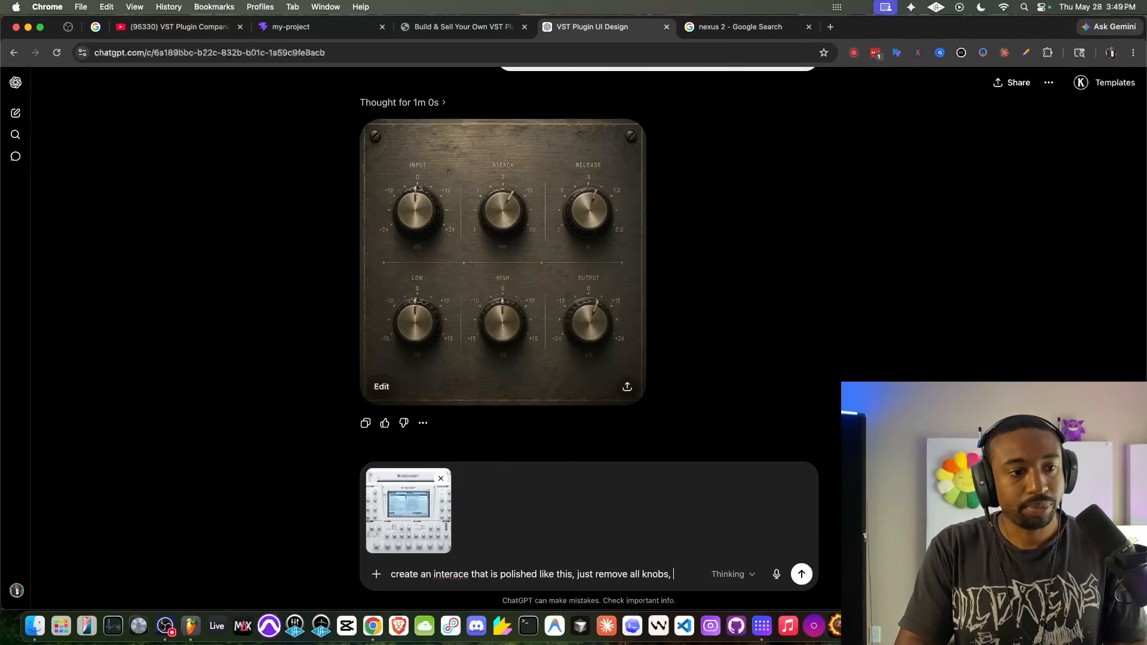
{"action": "type", "text": "knob values"}
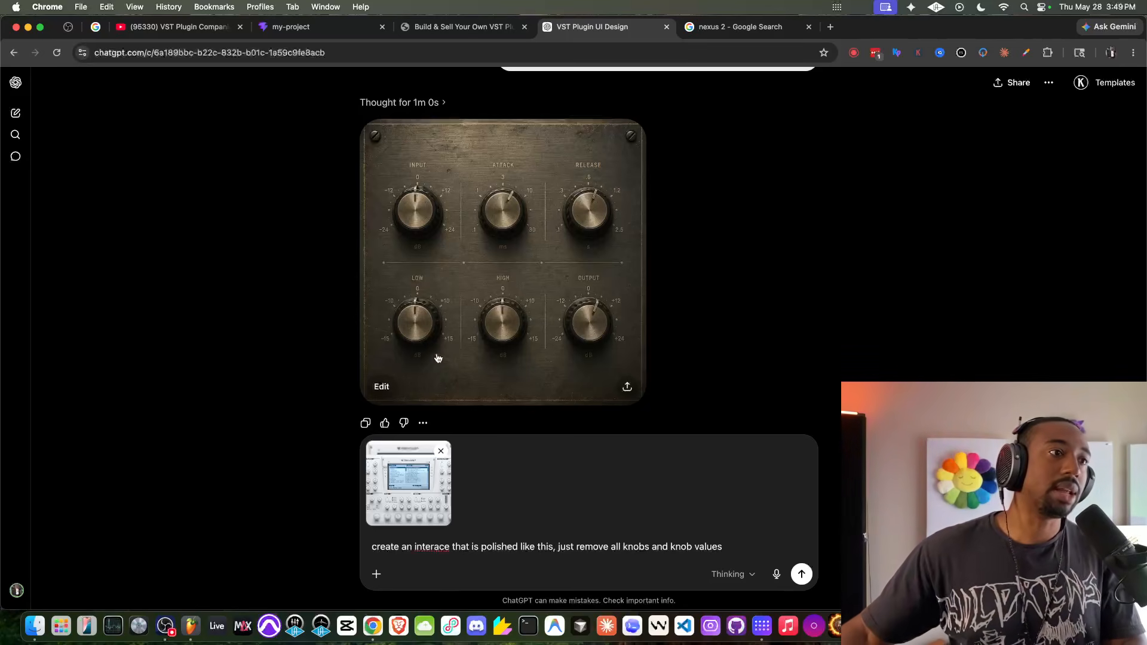
- Examine the knobs, labels and scale values in the generated vintage panel image up close
{"action": "scroll", "coordinate": [476, 330], "scroll_direction": "up", "scroll_amount": 5}
{"action": "scroll", "coordinate": [515, 282], "scroll_direction": "up", "scroll_amount": 3}
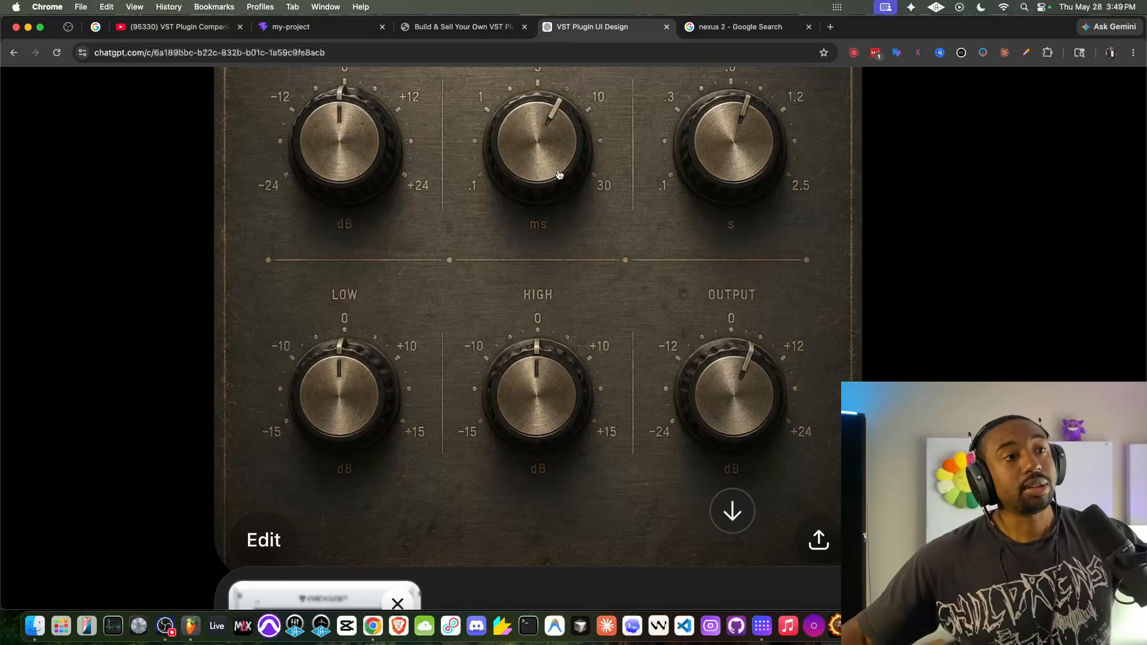
{"action": "scroll", "coordinate": [558, 175], "scroll_direction": "up", "scroll_amount": 2}
{"action": "scroll", "coordinate": [559, 174], "scroll_direction": "up", "scroll_amount": 1}
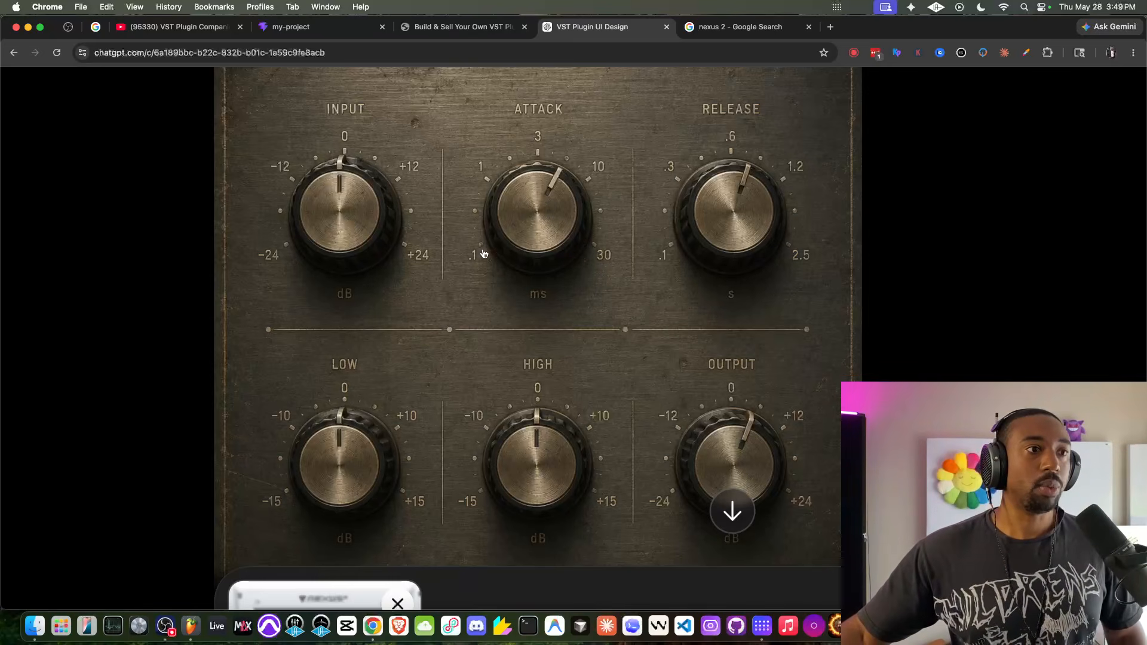
{"action": "scroll", "coordinate": [572, 325], "scroll_direction": "down", "scroll_amount": 2}
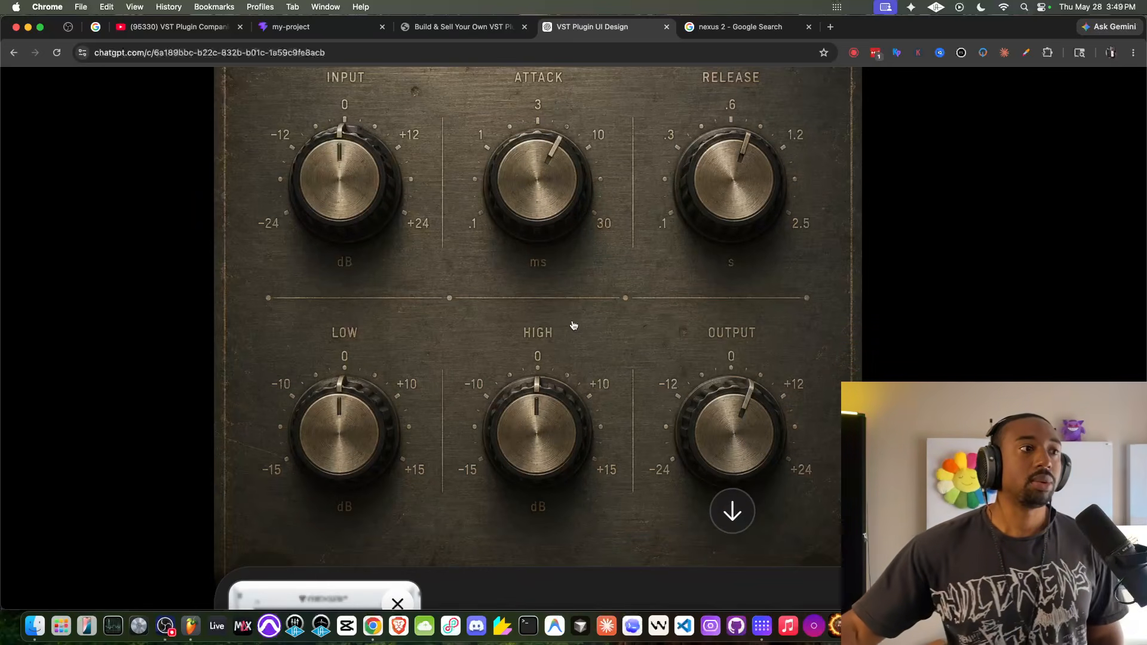
{"action": "scroll", "coordinate": [573, 326], "scroll_direction": "down", "scroll_amount": 5}
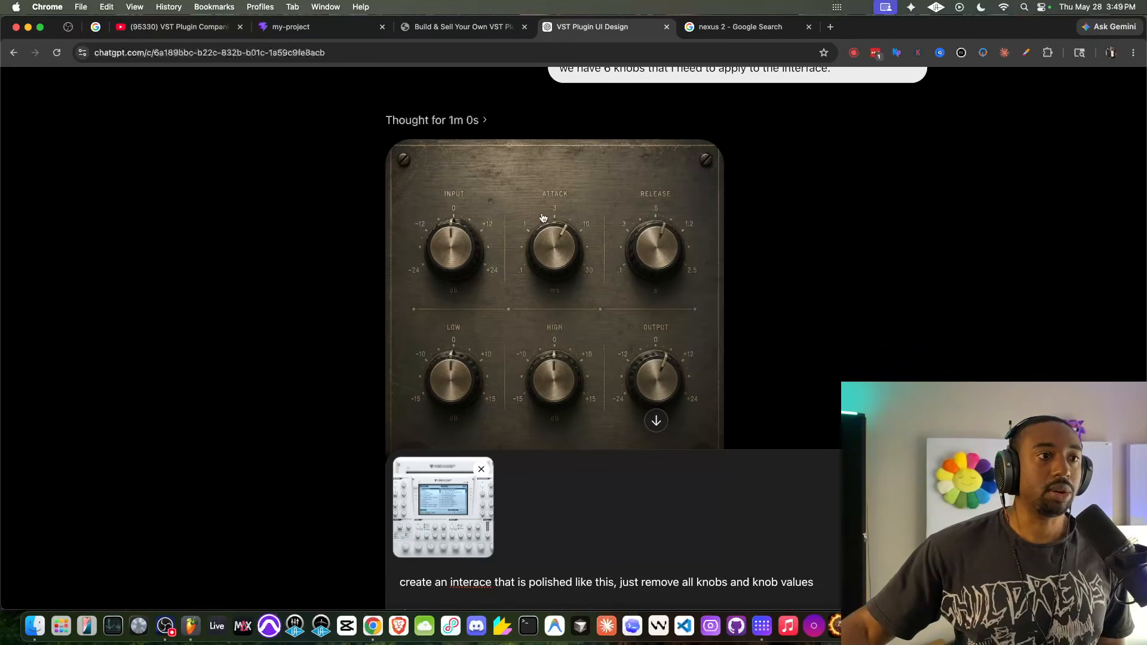
{"action": "scroll", "coordinate": [543, 217], "scroll_direction": "up", "scroll_amount": 5}
{"action": "scroll", "coordinate": [578, 346], "scroll_direction": "down", "scroll_amount": 5}
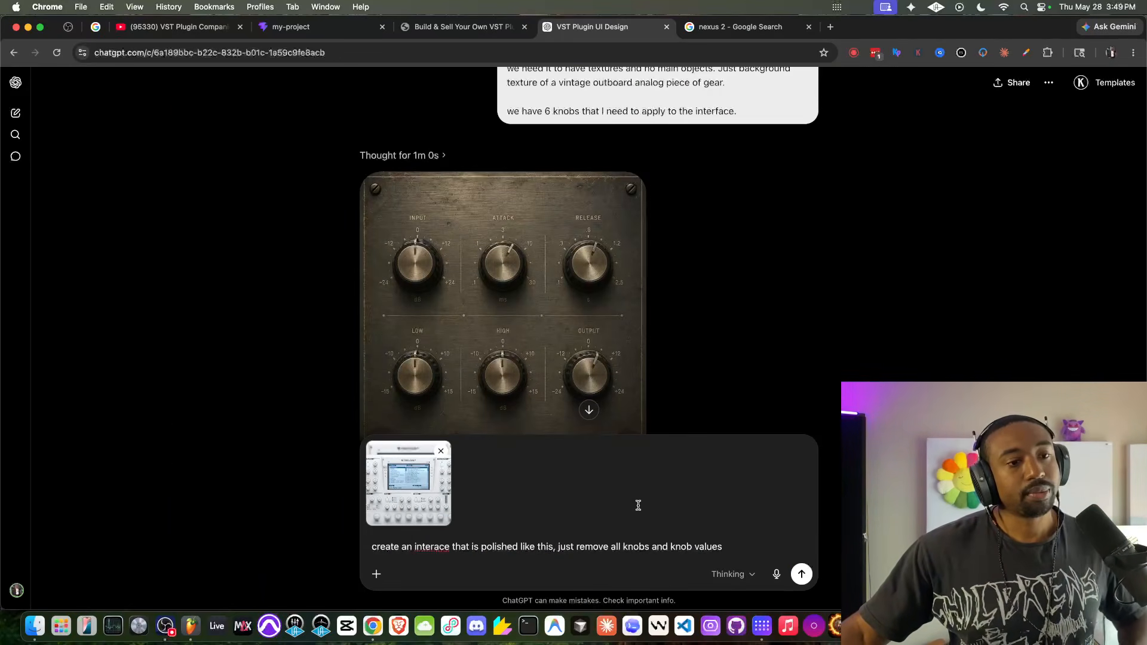
- Add ". Let's go modern polish, less vintage" to the prompt and correct the misspelled word to "interface"
{"action": "type", "text": ". Let's go mode"}
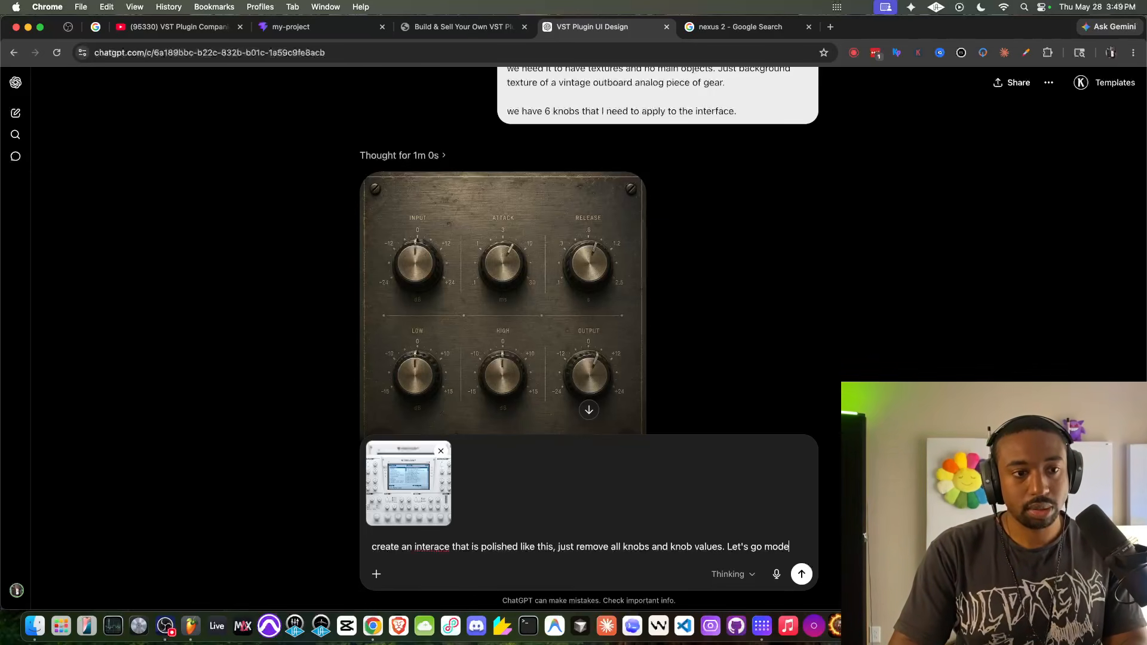
{"action": "type", "text": "rn polish, less vintage"}
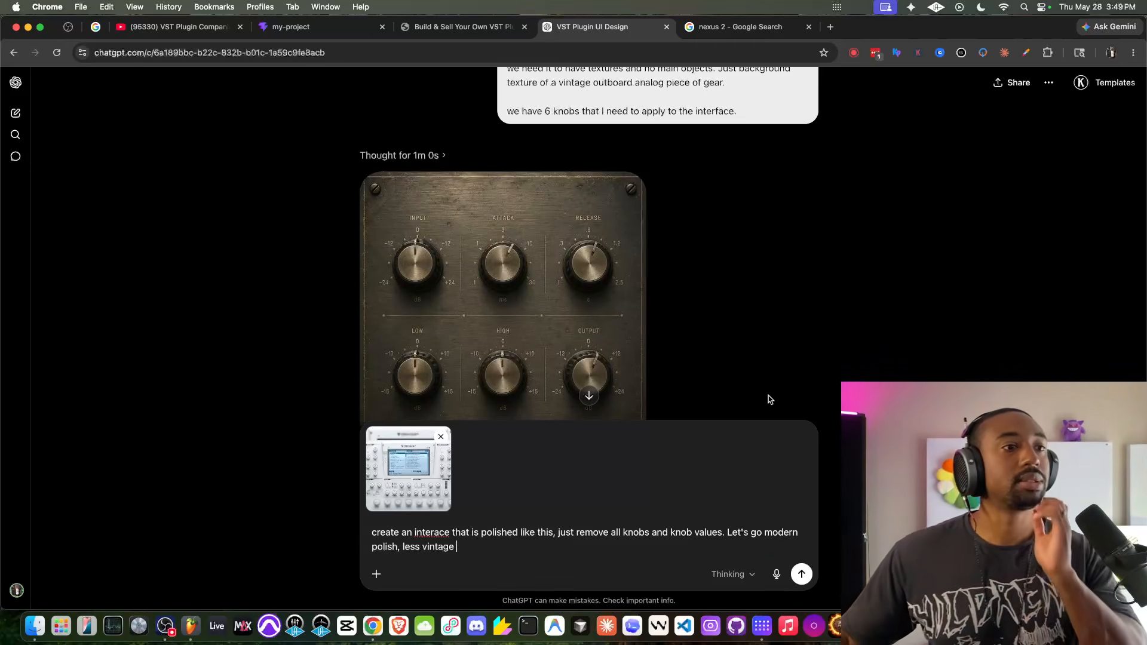
{"action": "scroll", "coordinate": [618, 323], "scroll_direction": "down", "scroll_amount": 2}
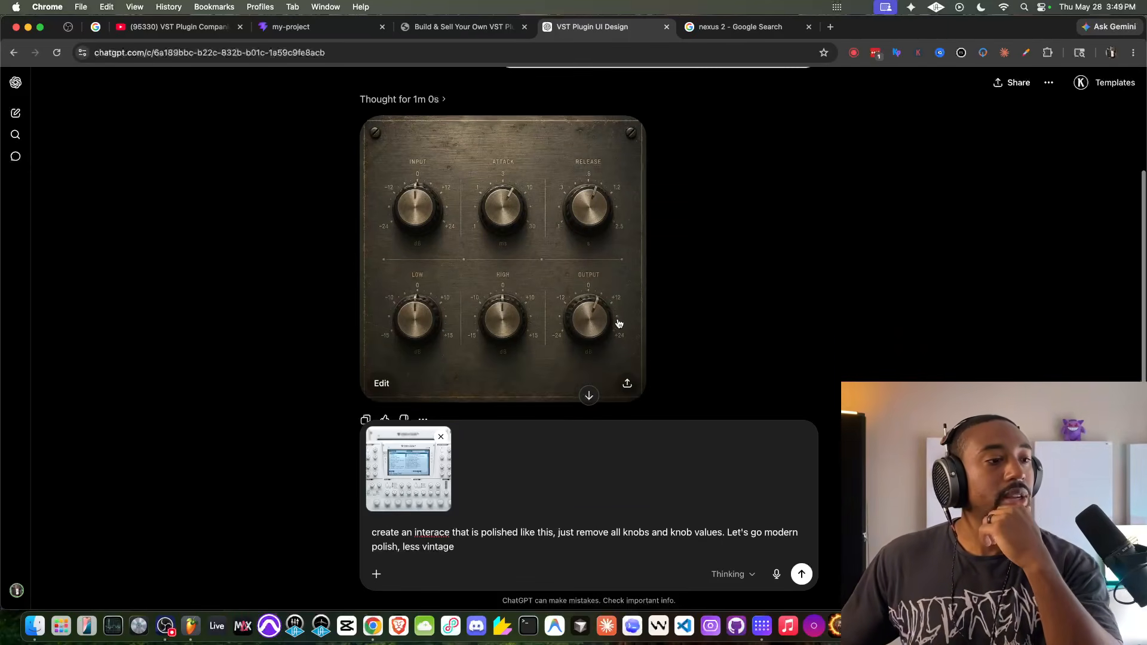
{"action": "left_click", "coordinate": [435, 532]}
{"action": "type", "text": "f"}
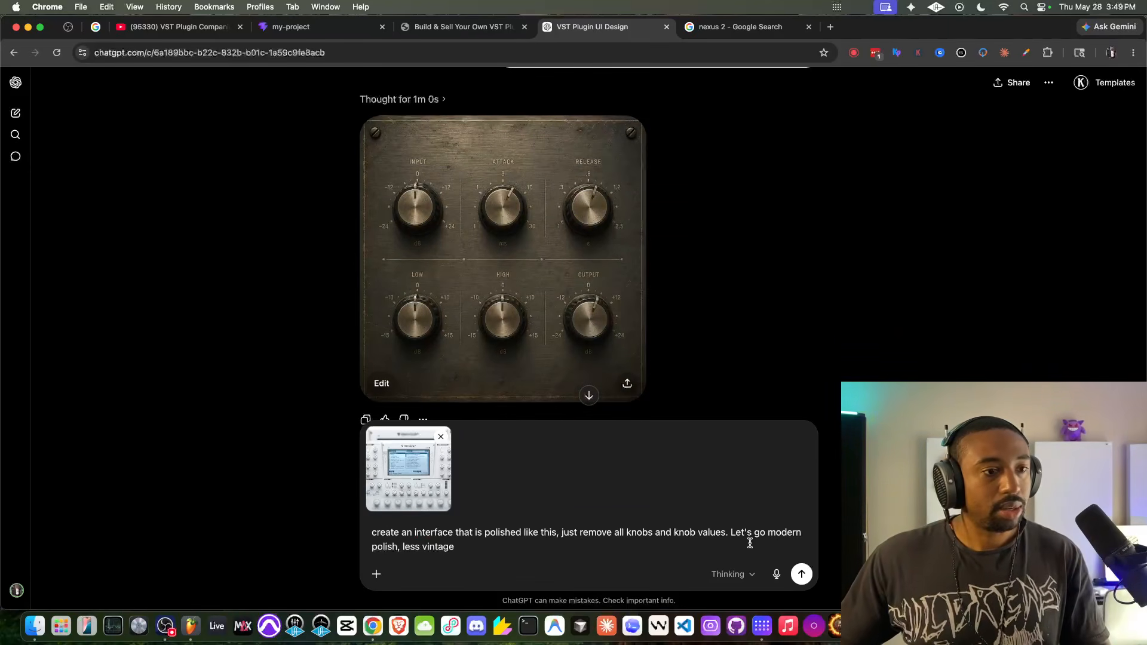
- Set the modern-polish prompt to create an image and send it
{"action": "left_click", "coordinate": [376, 574]}
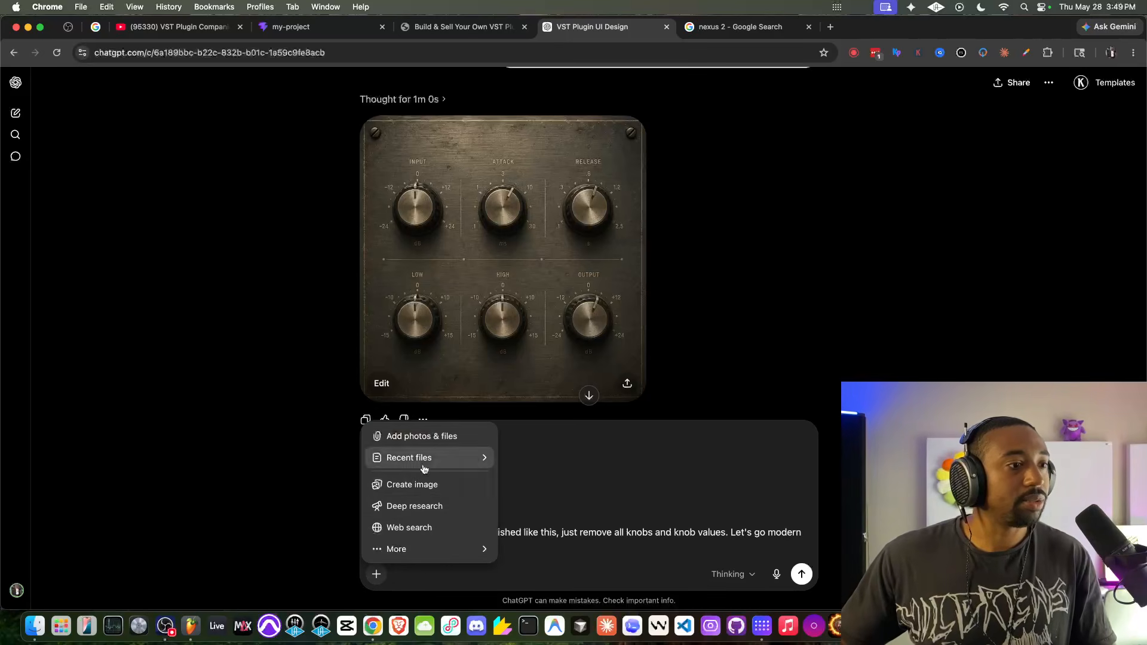
{"action": "left_click", "coordinate": [412, 484]}
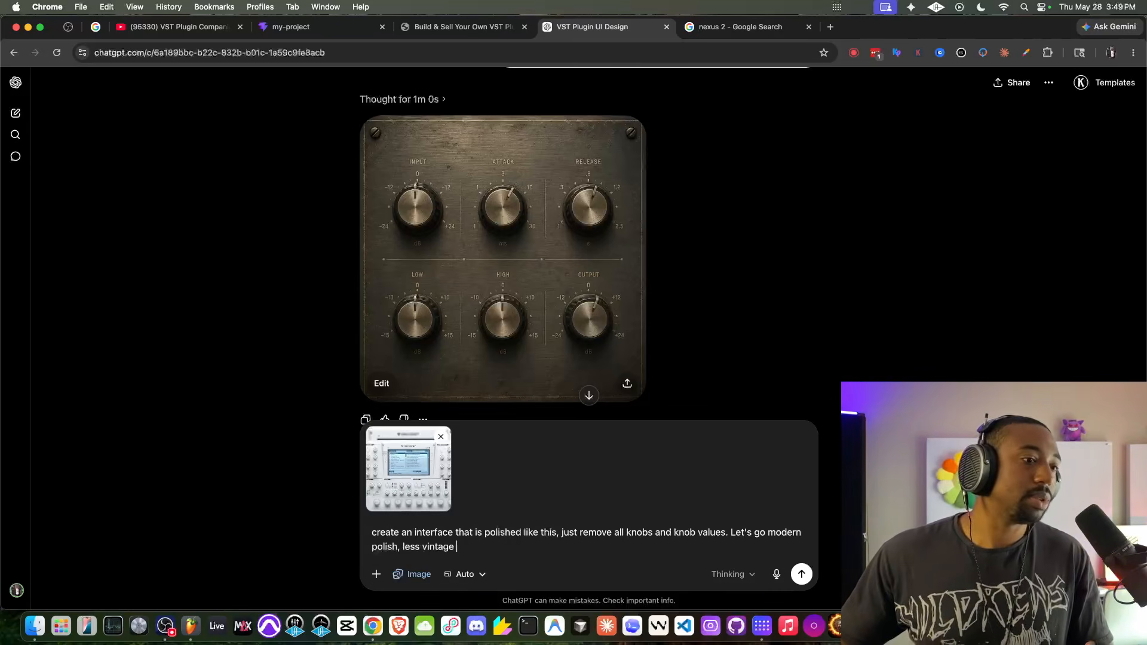
{"action": "left_click", "coordinate": [801, 575]}
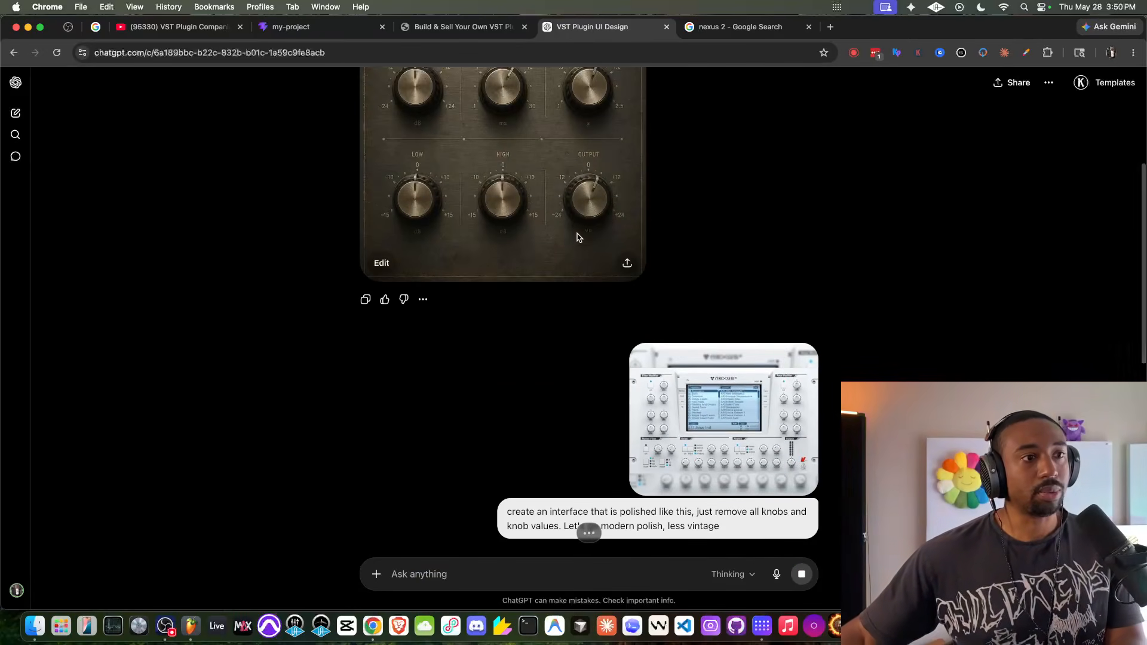
- Download the generated vintage panel image from its enlarged view and switch to HISE
{"action": "scroll", "coordinate": [578, 237], "scroll_direction": "up", "scroll_amount": 3}
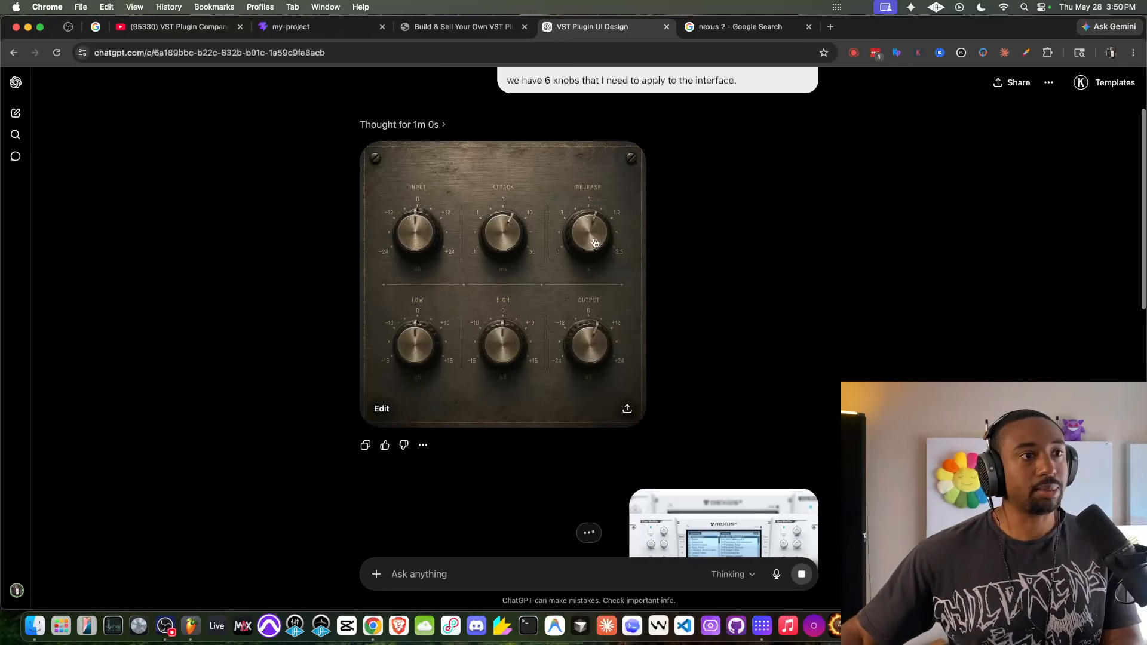
{"action": "left_click", "coordinate": [545, 197]}
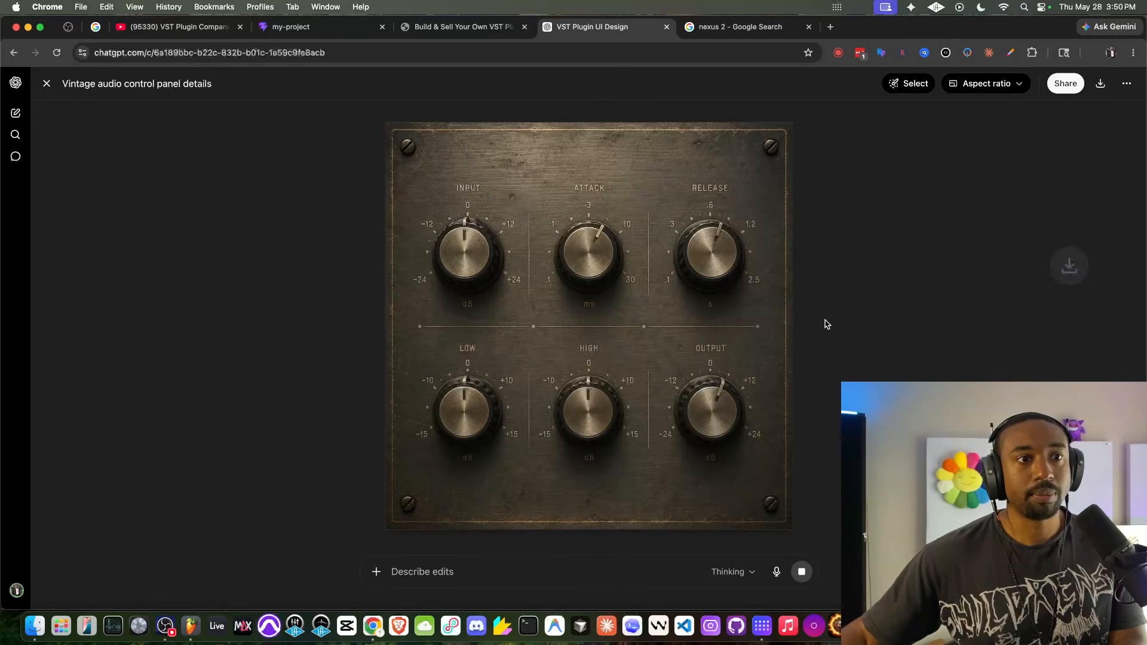
{"action": "left_click", "coordinate": [892, 626]}
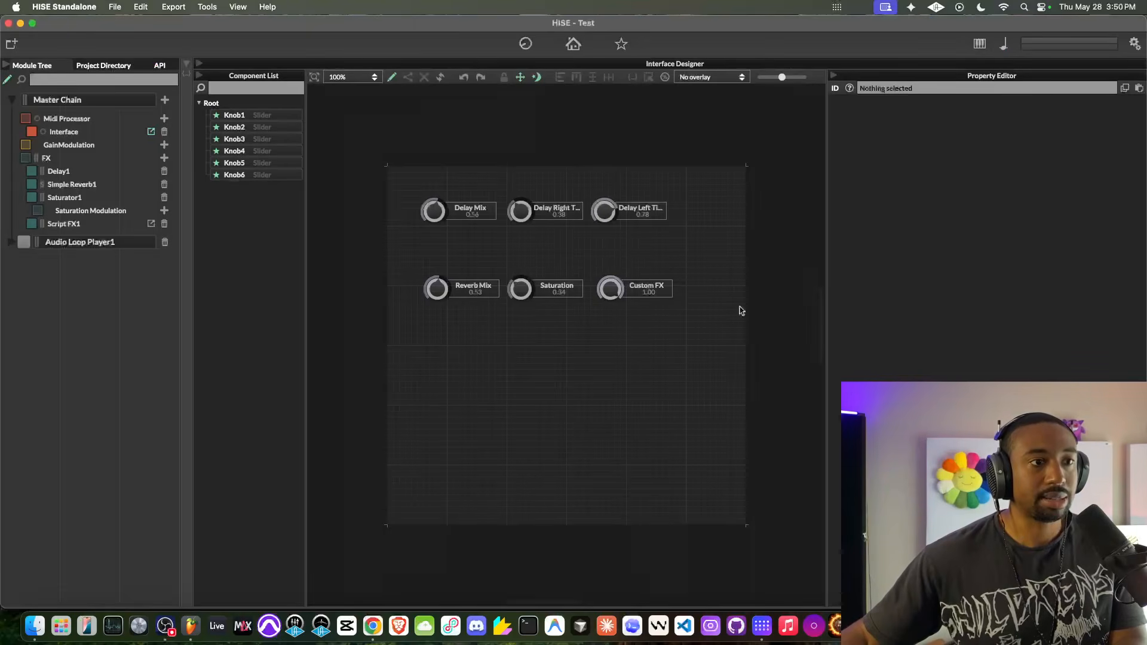
- Add an image component to the interface, place it at x 0, y 0 and keep it selected
{"action": "right_click", "coordinate": [438, 363]}
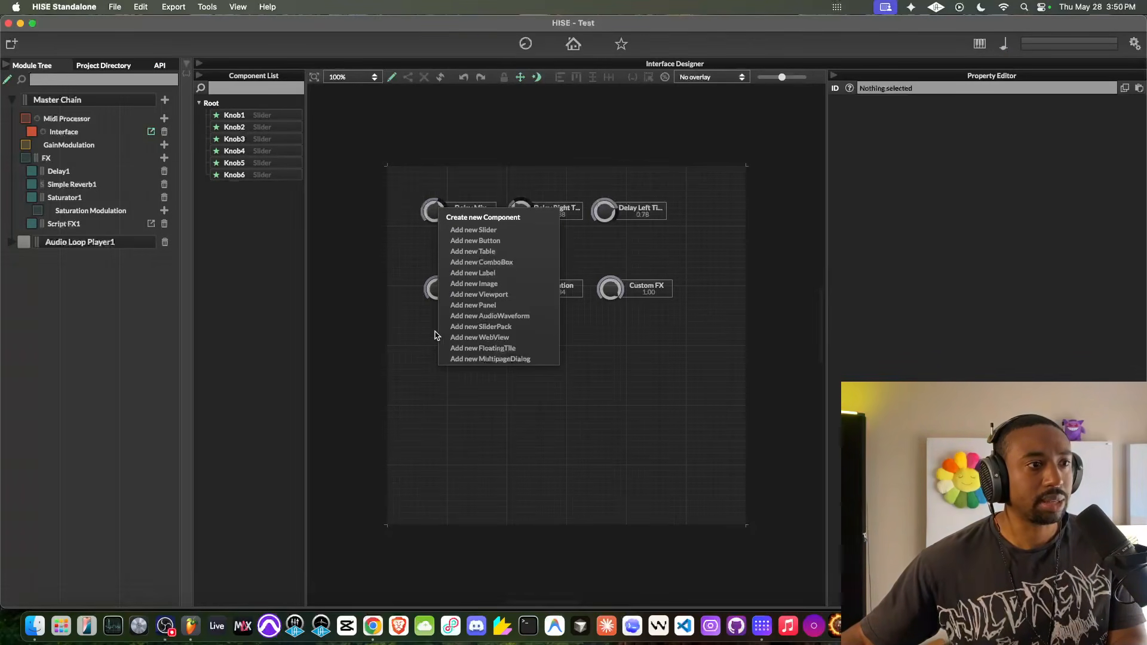
{"action": "left_click", "coordinate": [471, 284]}
{"action": "left_click_drag", "start_coordinate": [452, 376], "coordinate": [402, 179]}
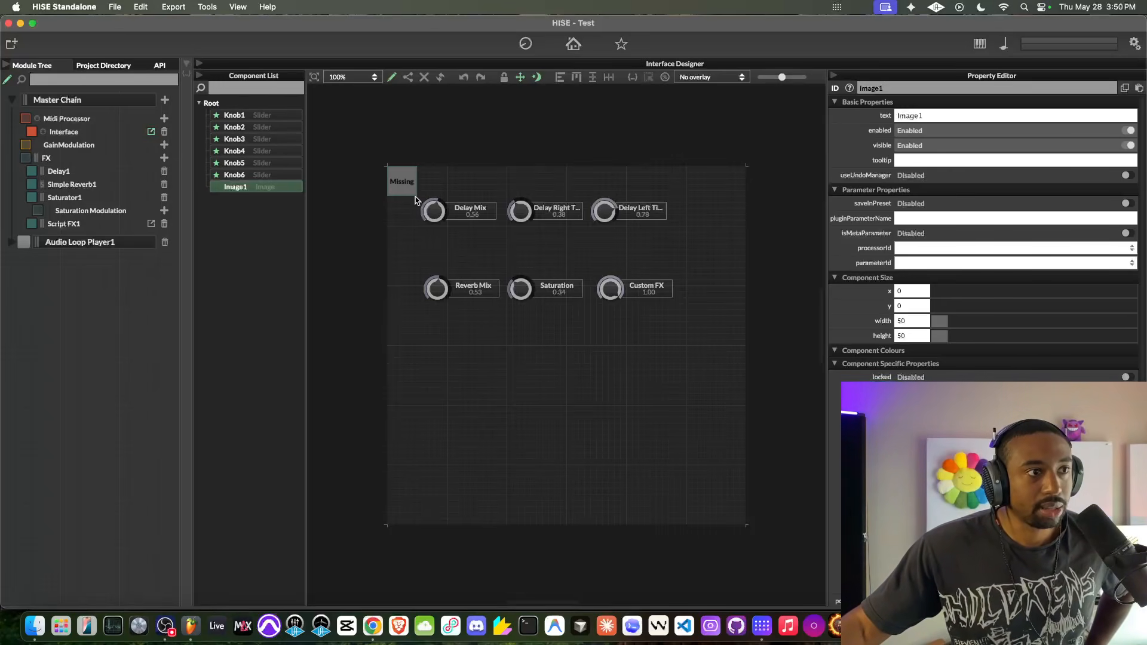
{"action": "left_click", "coordinate": [428, 216]}
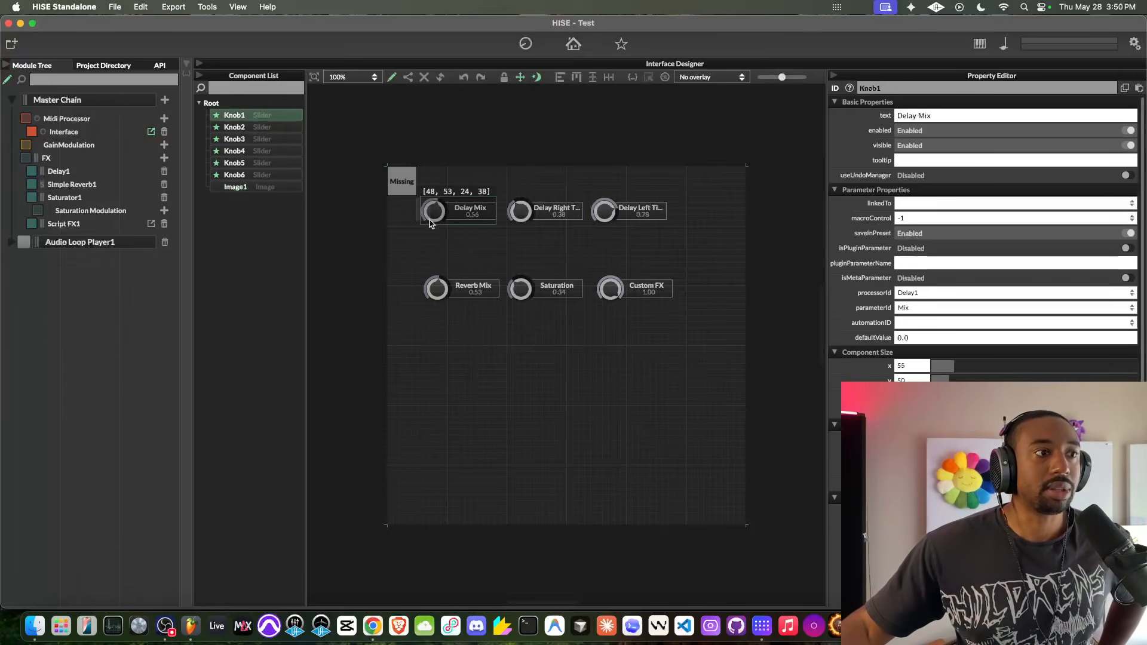
{"action": "left_click", "coordinate": [410, 189]}
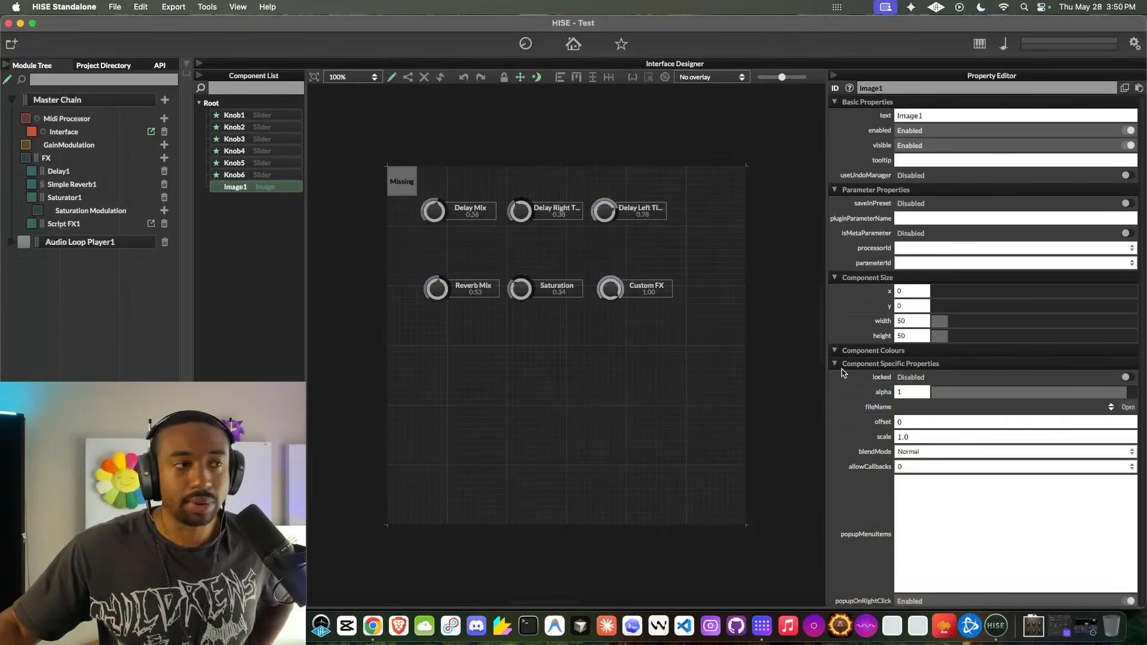
- Open the file chooser for the image component and preview "ChatGPT Image May 28, 2026, 03_50_04 PM.png"
{"action": "scroll", "coordinate": [859, 305], "scroll_direction": "down", "scroll_amount": 1}
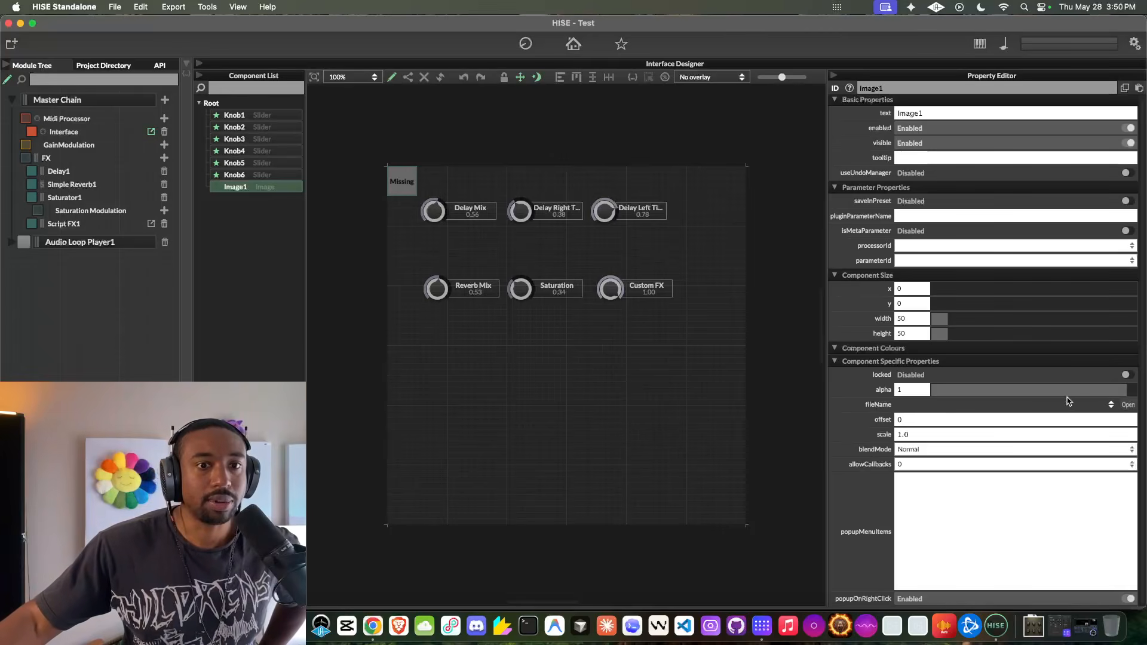
{"action": "left_click", "coordinate": [1128, 406]}
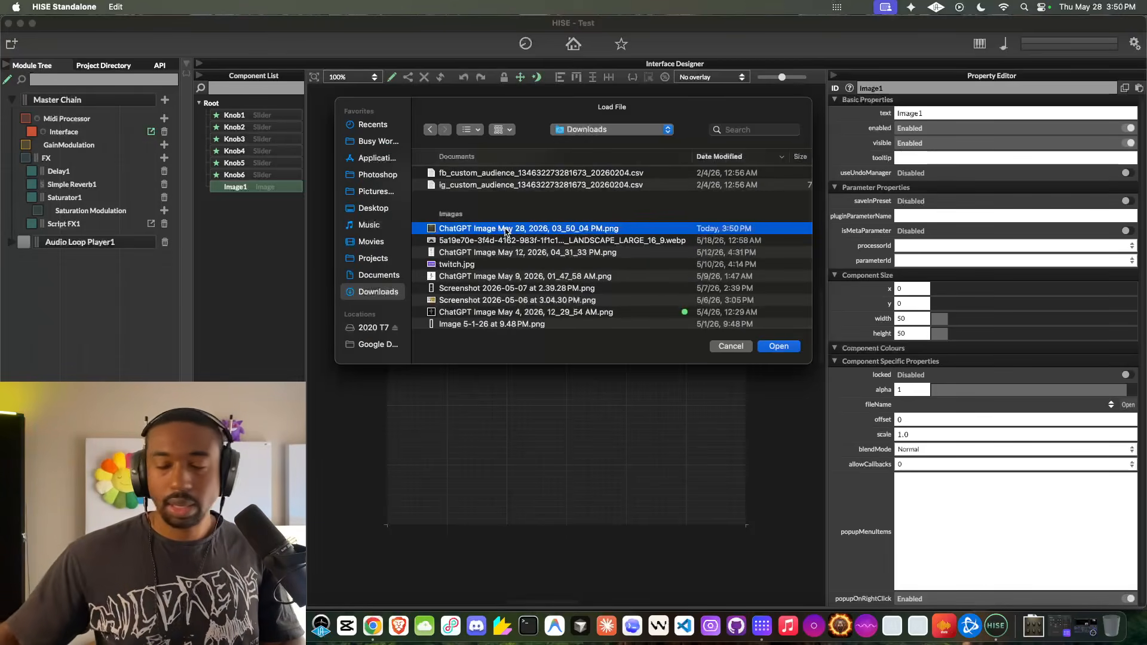
{"action": "key", "text": "space"}
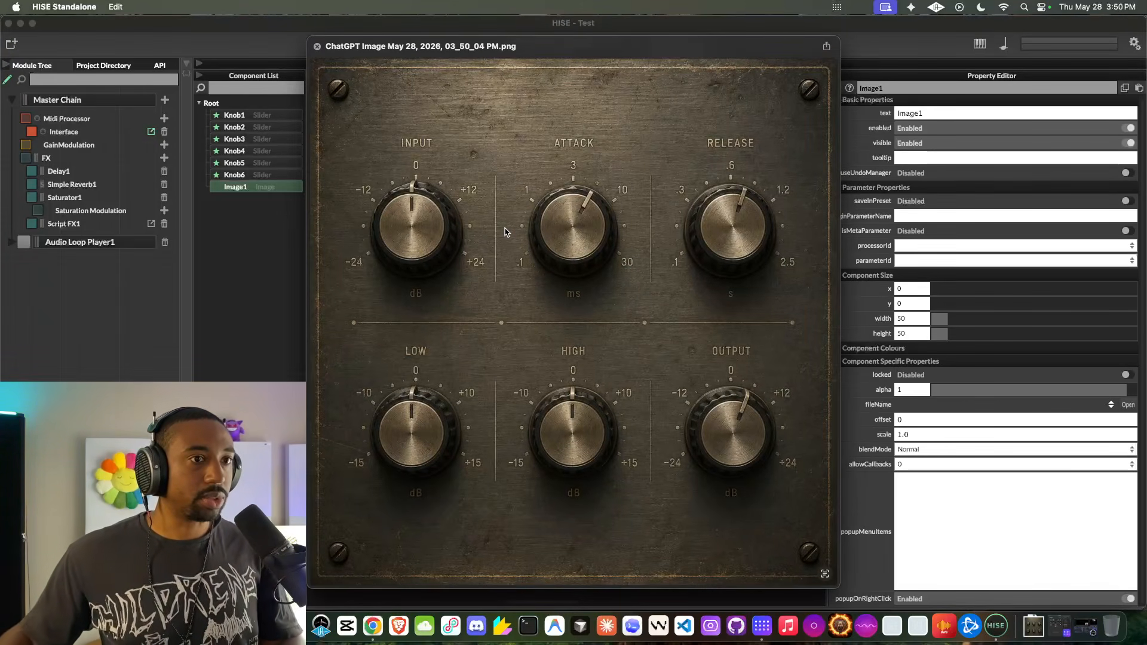
{"action": "key", "text": "space"}
- Load "ChatGPT Image May 4, 2026, 12_29_54 AM.png" into the image component and stretch it to 600 by 600 over the interface
{"action": "left_click", "coordinate": [462, 311]}
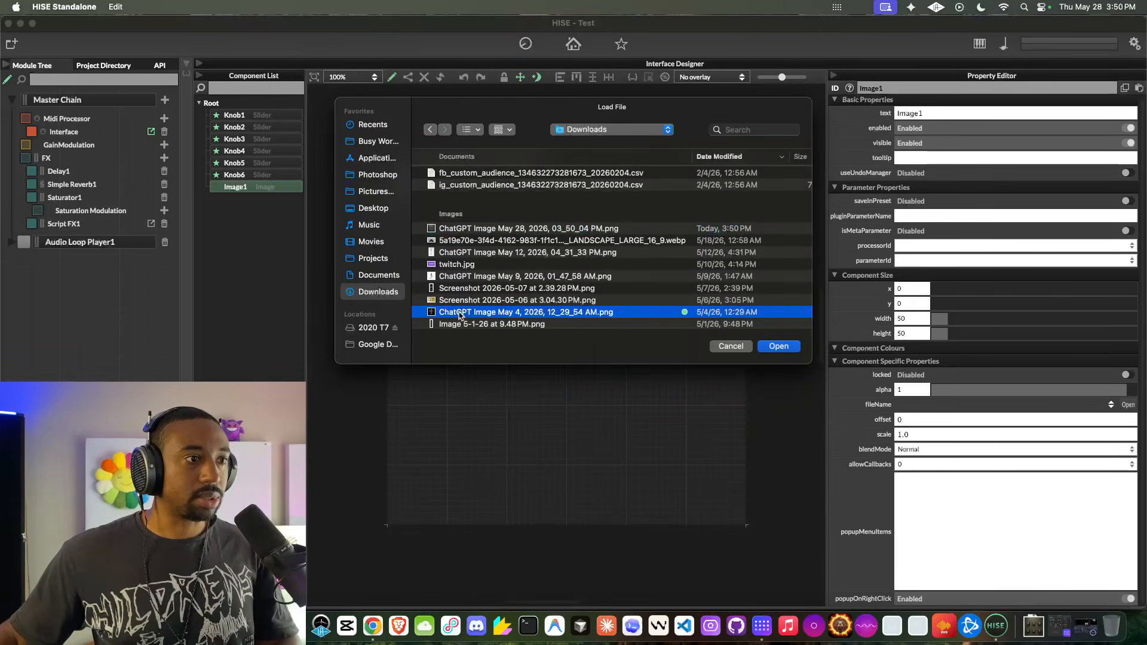
{"action": "left_click", "coordinate": [779, 346]}
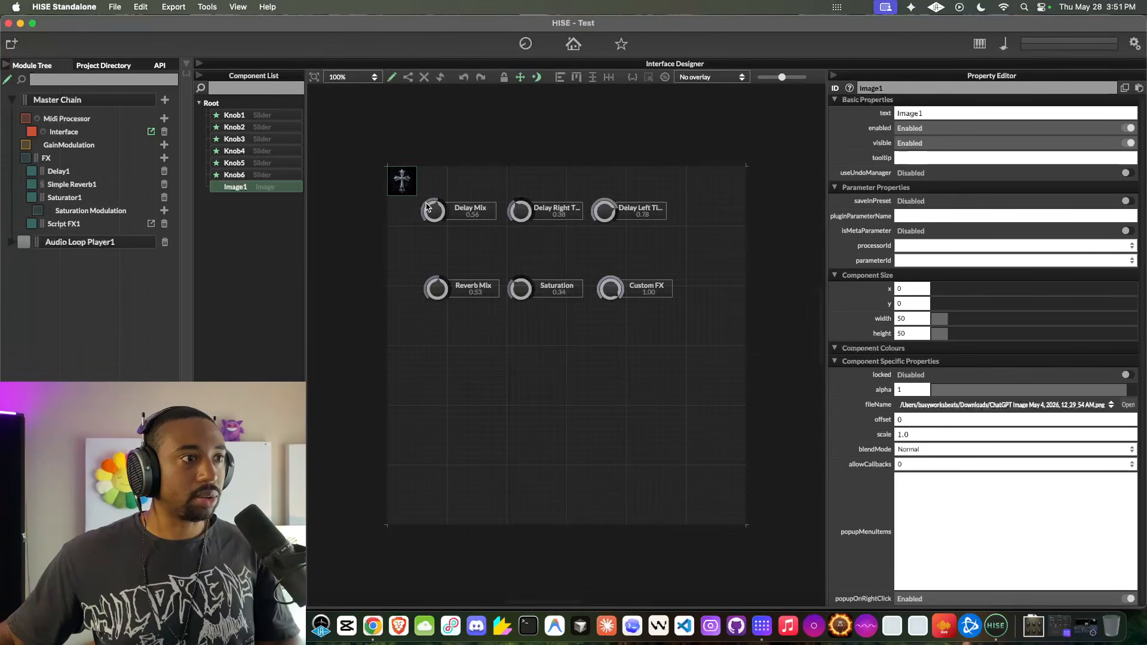
{"action": "left_click_drag", "start_coordinate": [415, 195], "coordinate": [745, 483]}
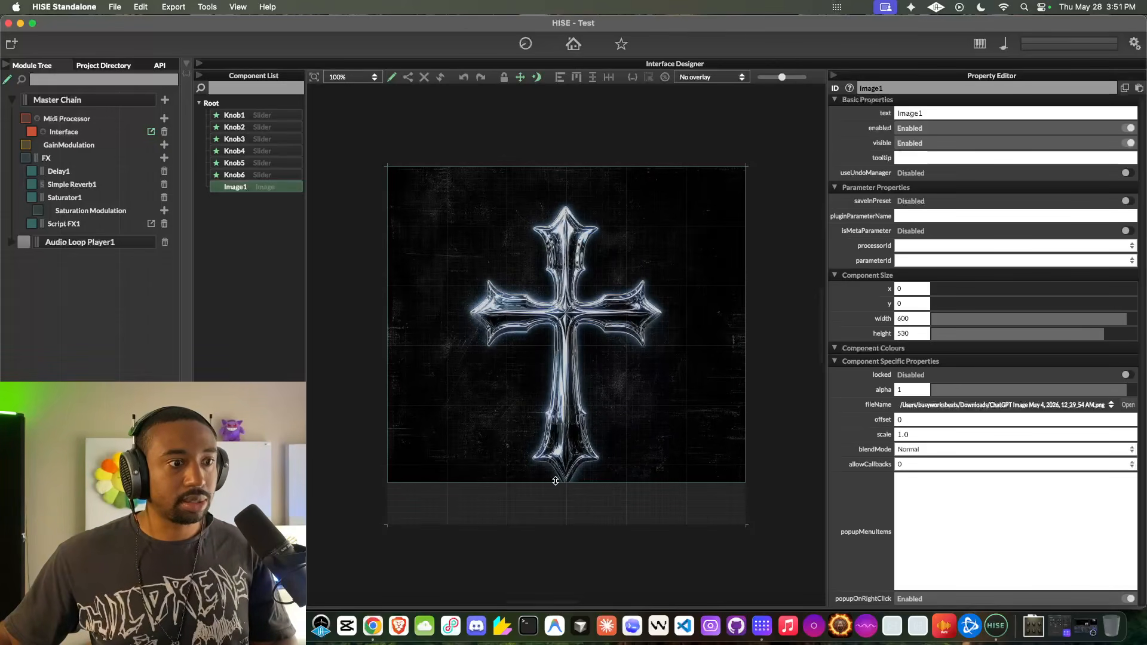
{"action": "left_click_drag", "start_coordinate": [561, 482], "coordinate": [558, 524]}
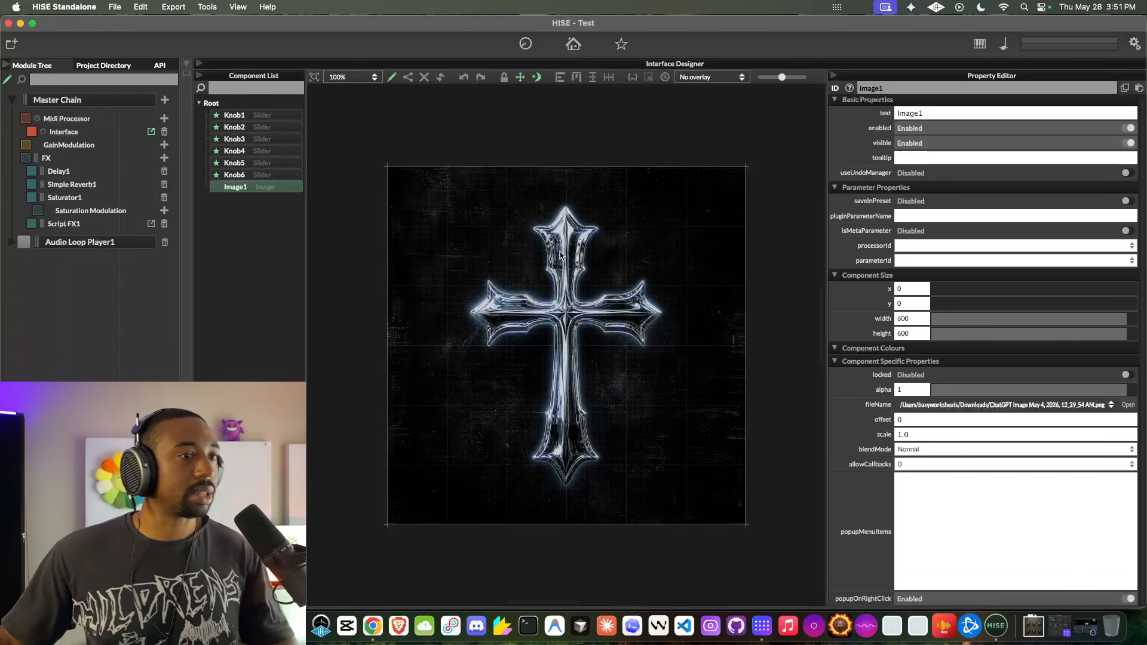
- Move Image1 above the six knobs in the component order so it sits behind them, and lock it
{"action": "left_click_drag", "start_coordinate": [244, 189], "coordinate": [245, 111]}
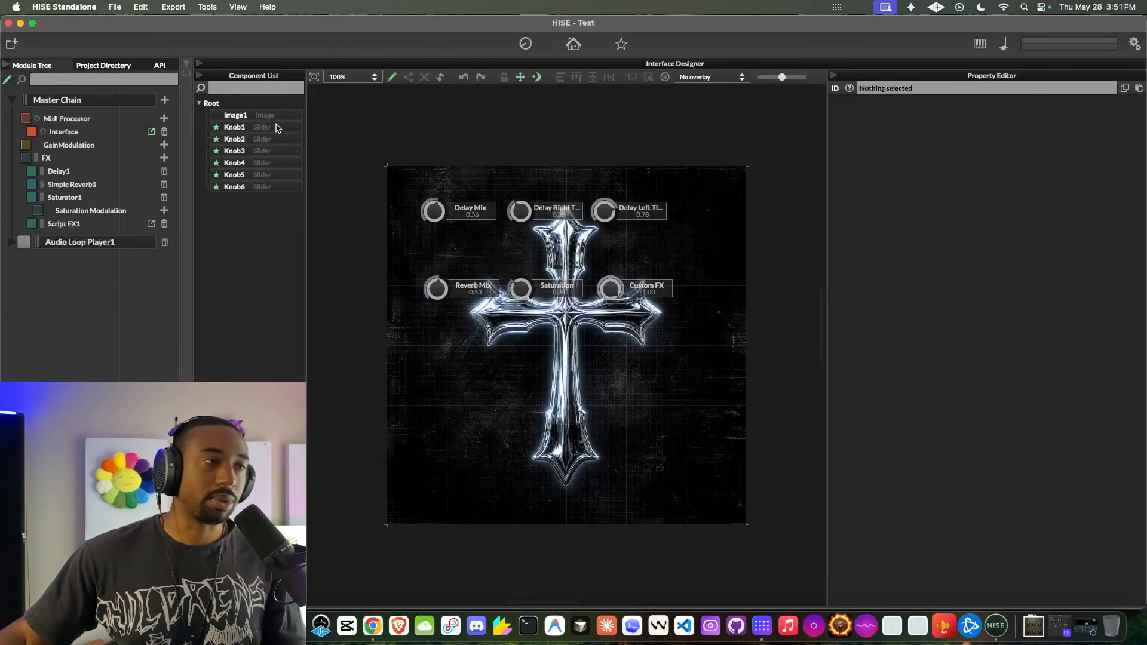
{"action": "left_click", "coordinate": [254, 115]}
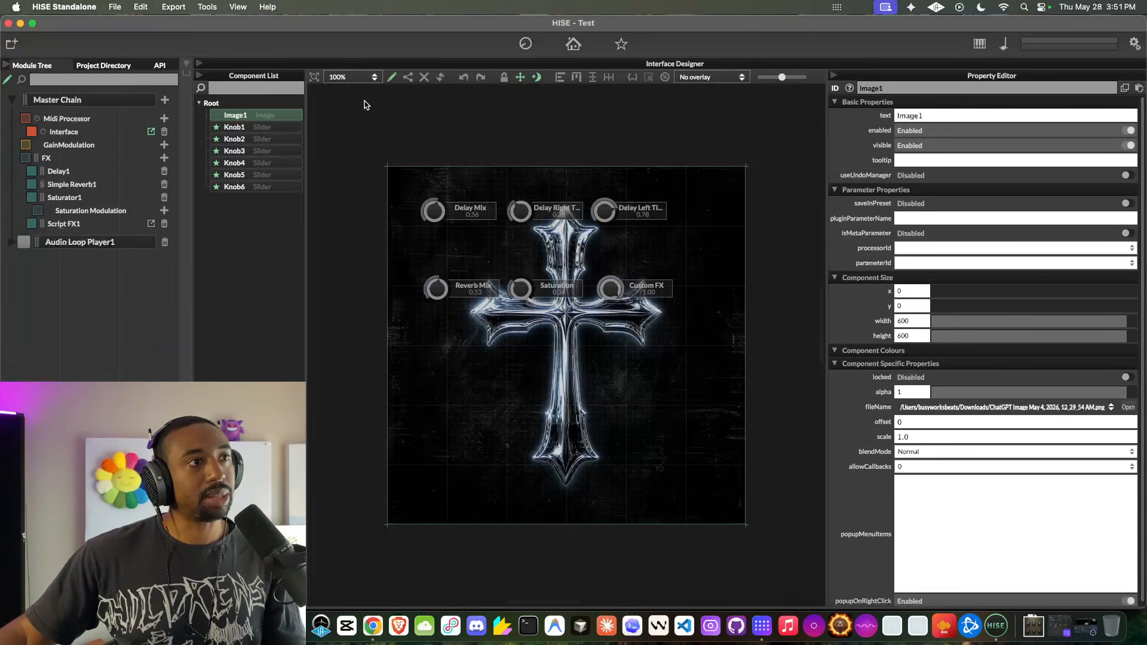
{"action": "left_click", "coordinate": [504, 78]}
- Test whether the locked Image1 can still be moved on the canvas
{"action": "mouse_move", "coordinate": [592, 338]}
{"action": "left_mouse_down"}
{"action": "mouse_move", "coordinate": [581, 336]}
{"action": "mouse_move", "coordinate": [594, 345]}
{"action": "left_mouse_up"}
{"action": "mouse_move", "coordinate": [513, 385]}
{"action": "left_mouse_down"}
{"action": "mouse_move", "coordinate": [527, 385]}
{"action": "mouse_move", "coordinate": [515, 383]}
{"action": "left_mouse_up"}
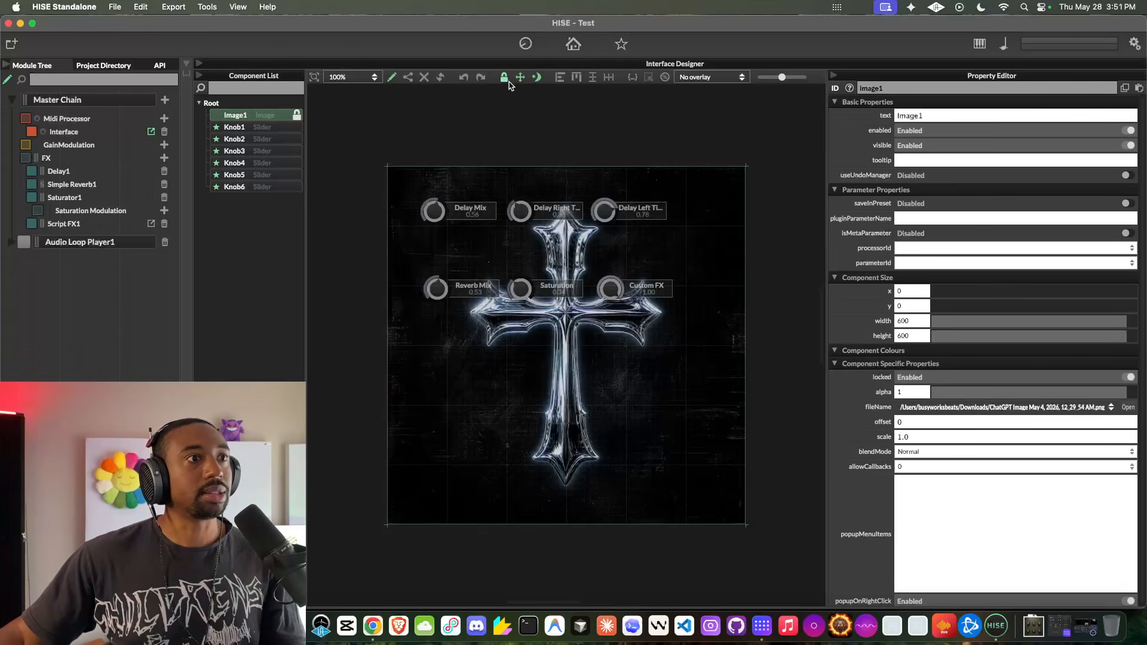
{"action": "left_click", "coordinate": [280, 127]}
{"action": "left_click", "coordinate": [274, 118]}
{"action": "scroll", "coordinate": [419, 193], "scroll_direction": "left", "scroll_amount": 1}
{"action": "left_click_drag", "start_coordinate": [576, 189], "coordinate": [616, 187]}
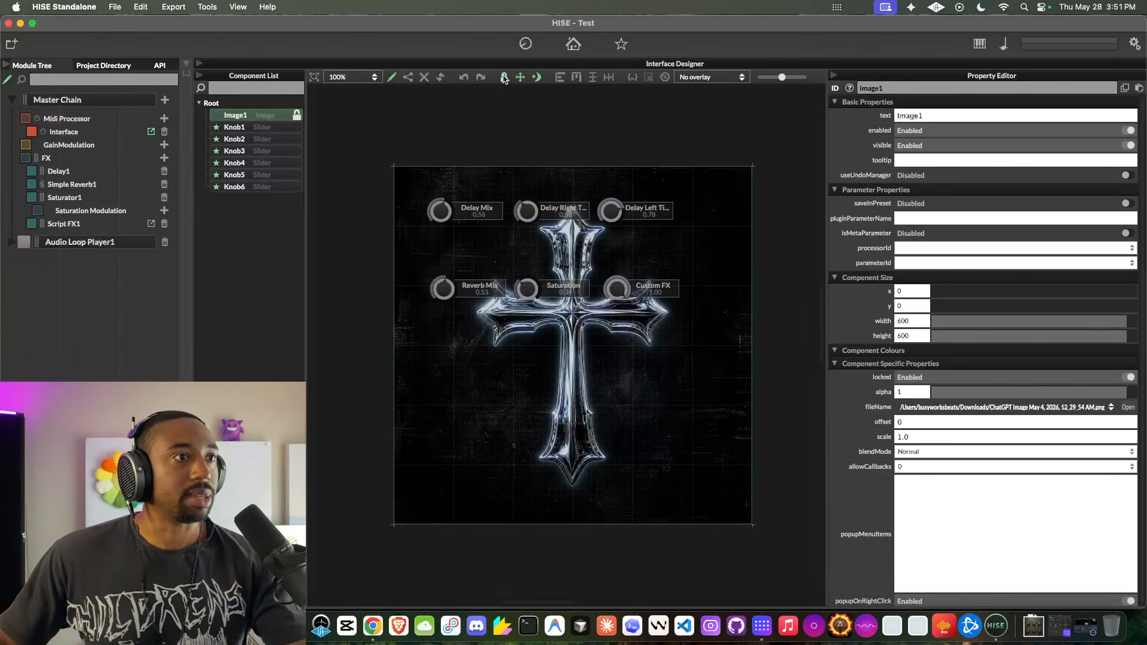
{"action": "left_click", "coordinate": [392, 77]}
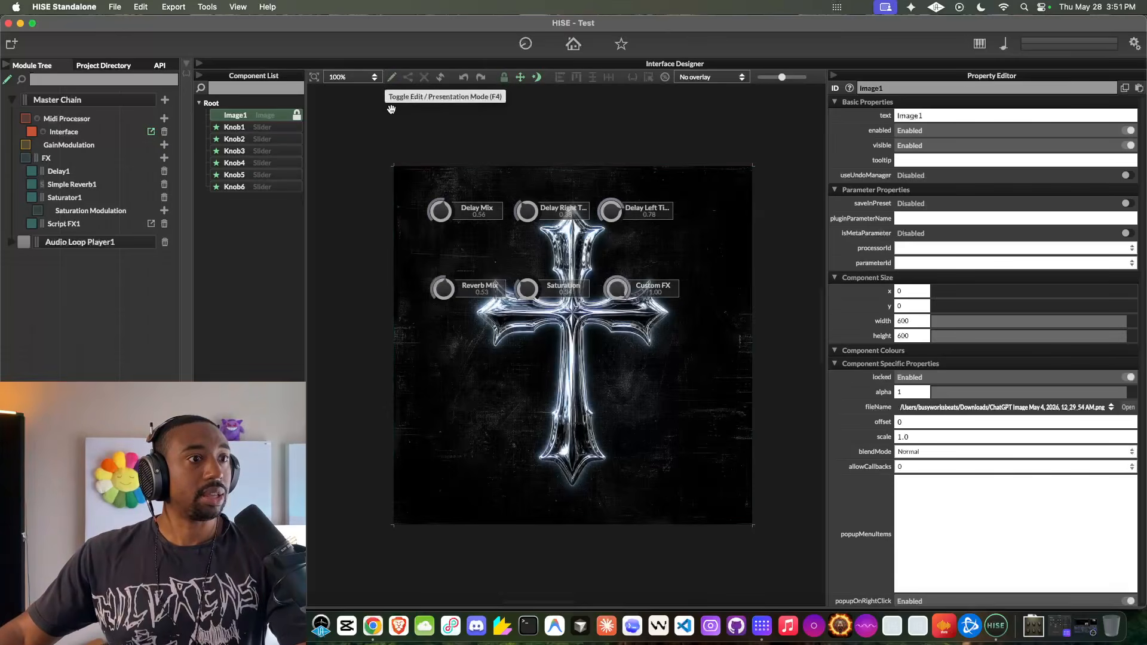
- Move the Delay Mix knob beside the cross's upper arm and the two delay time knobs to its opposite side
{"action": "left_click", "coordinate": [234, 141]}
{"action": "left_click", "coordinate": [239, 129]}
{"action": "left_click_drag", "start_coordinate": [441, 212], "coordinate": [468, 248]}
{"action": "mouse_move", "coordinate": [534, 211]}
{"action": "left_mouse_down"}
{"action": "mouse_move", "coordinate": [628, 250]}
{"action": "mouse_move", "coordinate": [528, 213]}
{"action": "mouse_move", "coordinate": [617, 254]}
{"action": "mouse_move", "coordinate": [663, 216]}
{"action": "mouse_move", "coordinate": [709, 252]}
{"action": "left_mouse_up"}
{"action": "left_click", "coordinate": [617, 217]}
- Move the Custom FX, Saturation and Reverb Mix knobs below the cross's arms, and place Delay Right Time at x 360, y 110
{"action": "left_click_drag", "start_coordinate": [617, 289], "coordinate": [629, 384]}
{"action": "left_click", "coordinate": [526, 288]}
{"action": "left_click_drag", "start_coordinate": [527, 288], "coordinate": [532, 385]}
{"action": "left_click", "coordinate": [450, 289]}
{"action": "left_click_drag", "start_coordinate": [450, 290], "coordinate": [473, 374]}
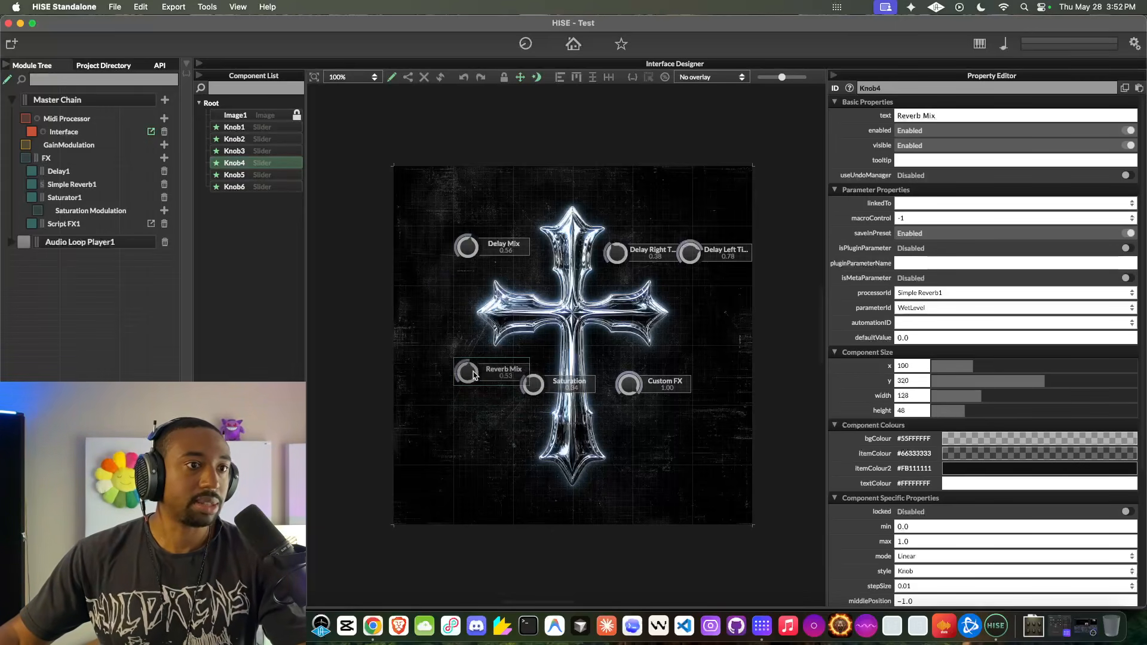
{"action": "left_click", "coordinate": [616, 254]}
{"action": "mouse_move", "coordinate": [616, 253]}
{"action": "left_mouse_down"}
{"action": "mouse_move", "coordinate": [438, 290]}
{"action": "mouse_move", "coordinate": [563, 258]}
{"action": "mouse_move", "coordinate": [640, 254]}
{"action": "mouse_move", "coordinate": [625, 258]}
{"action": "left_mouse_up"}
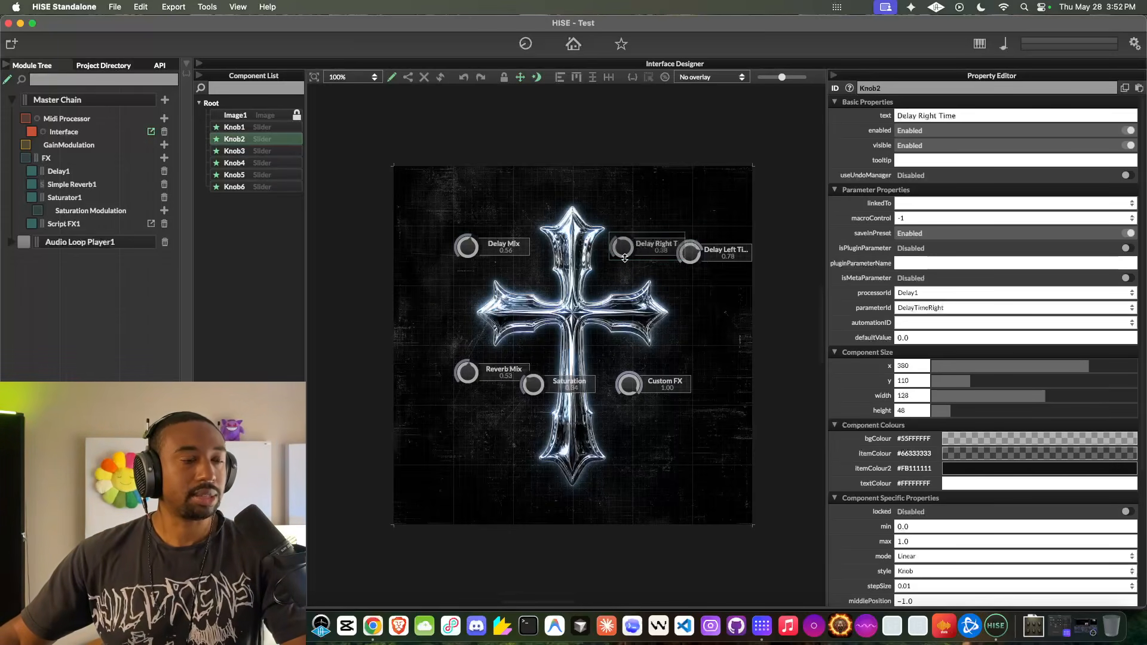
- Switch to Chrome, close the vintage panel image, and download the white futuristic interface image from its enlarged view
{"action": "left_click", "coordinate": [373, 625]}
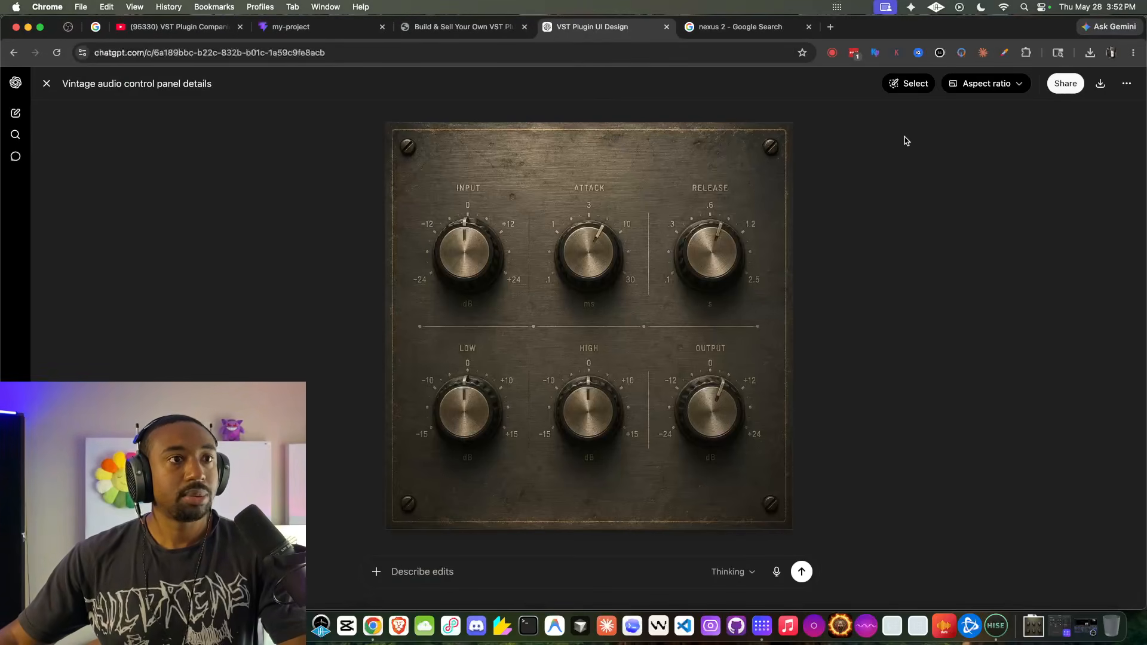
{"action": "left_click", "coordinate": [45, 83]}
{"action": "scroll", "coordinate": [668, 298], "scroll_direction": "down", "scroll_amount": 5}
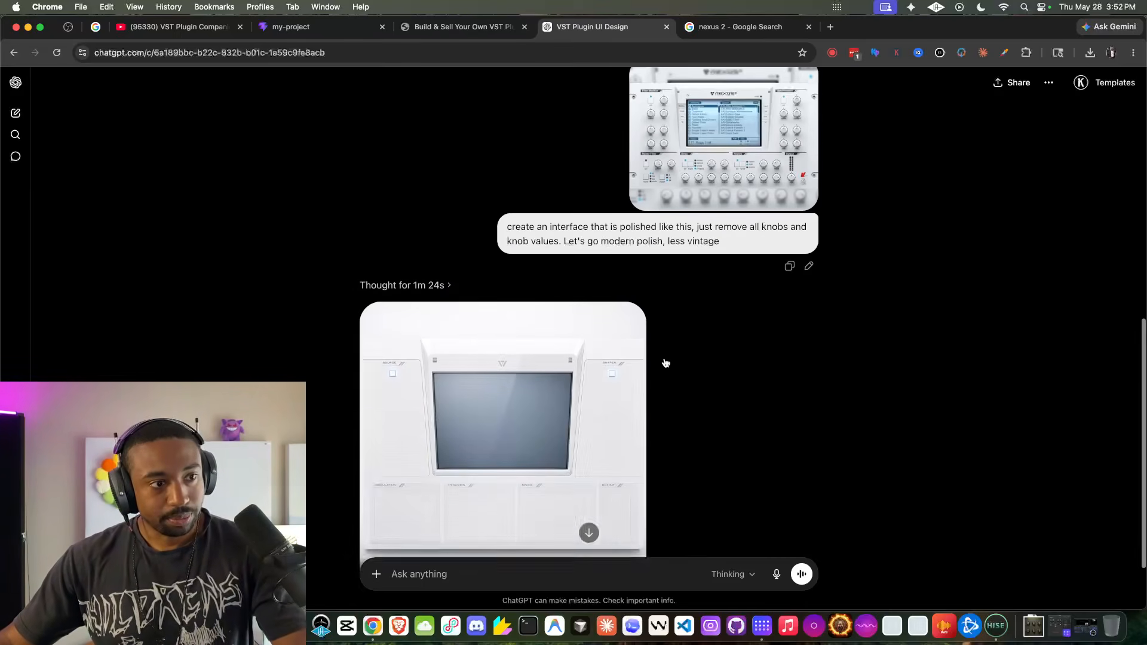
{"action": "scroll", "coordinate": [577, 317], "scroll_direction": "up", "scroll_amount": 5}
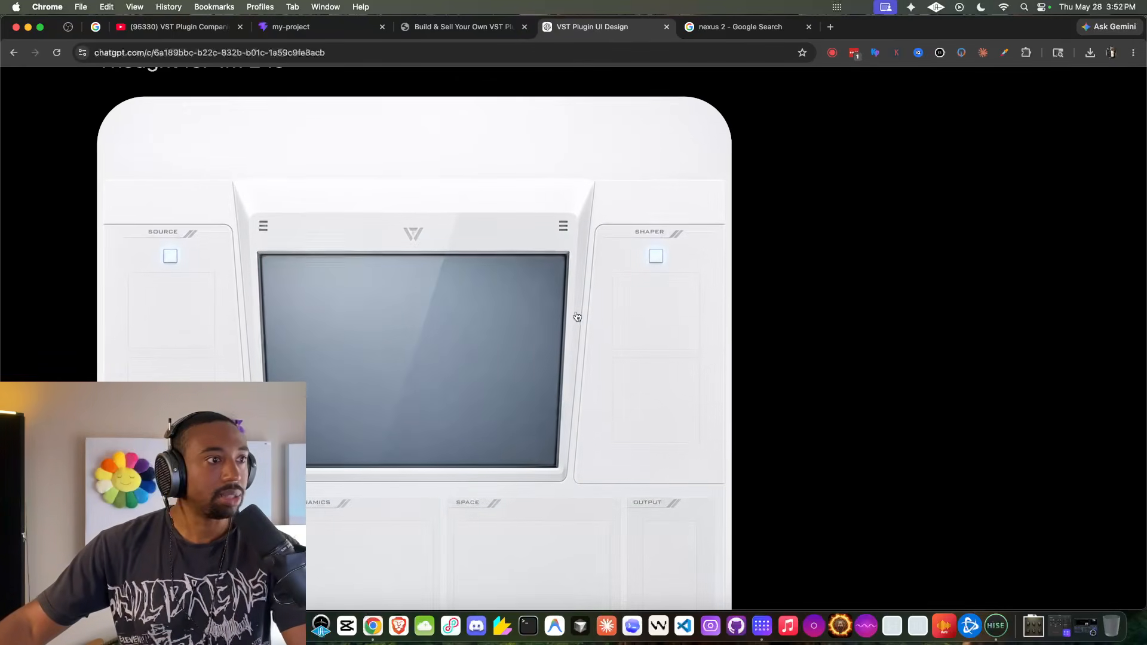
{"action": "scroll", "coordinate": [576, 317], "scroll_direction": "down", "scroll_amount": 1}
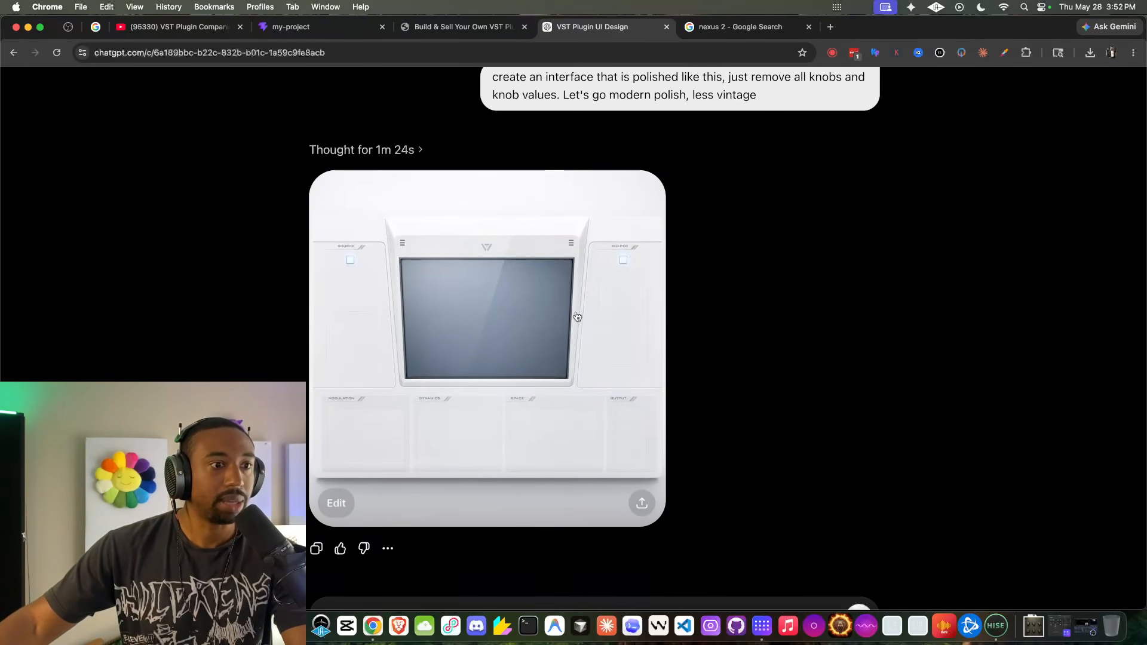
{"action": "scroll", "coordinate": [577, 316], "scroll_direction": "up", "scroll_amount": 1}
{"action": "left_click", "coordinate": [577, 318]}
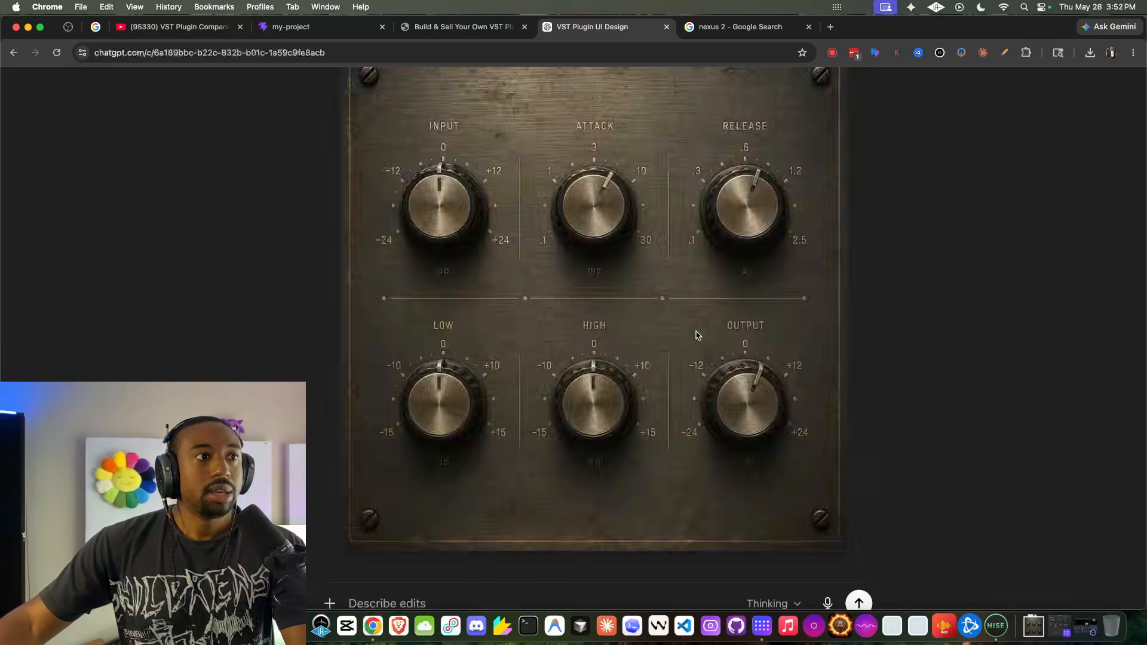
{"action": "scroll", "coordinate": [694, 273], "scroll_direction": "down", "scroll_amount": 2}
{"action": "scroll", "coordinate": [696, 273], "scroll_direction": "down", "scroll_amount": 3}
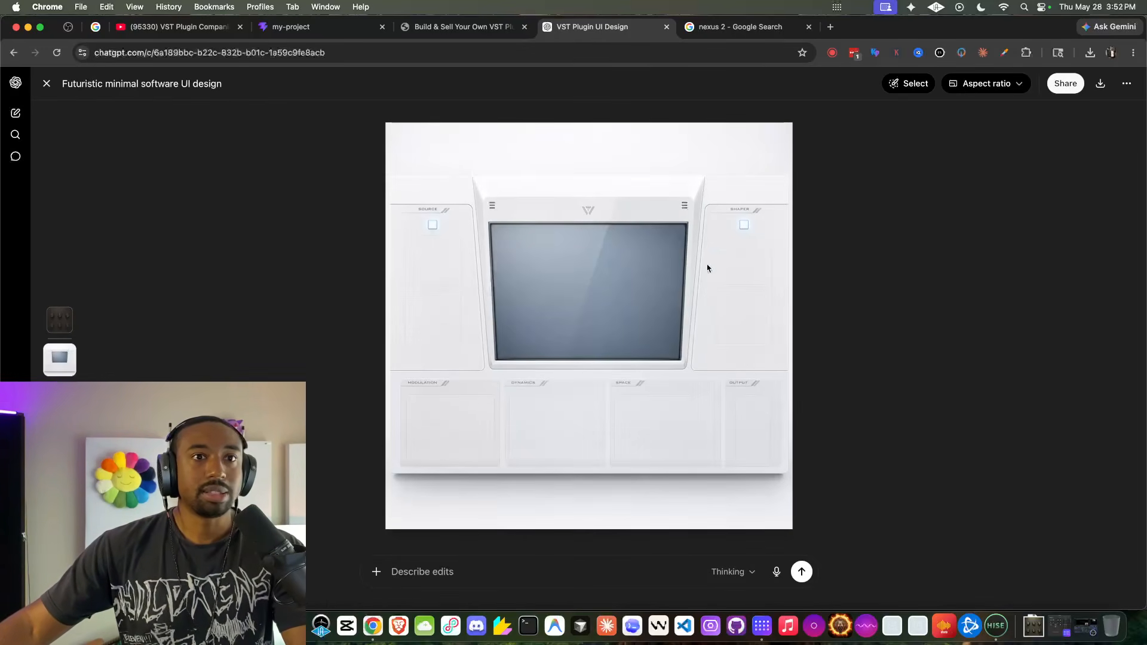
{"action": "left_click", "coordinate": [1101, 85]}
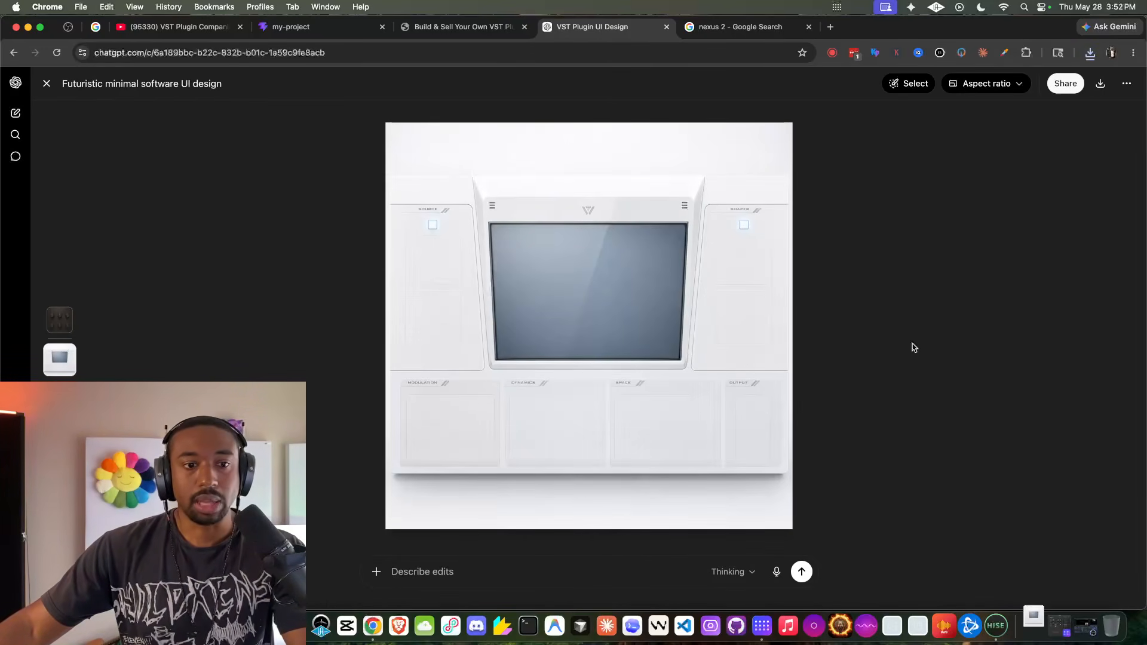
- Switch to HISE, unlock Image1 and load "ChatGPT Image May 28, 2026, 03_52_22 PM.png" into it
{"action": "left_click", "coordinate": [995, 624]}
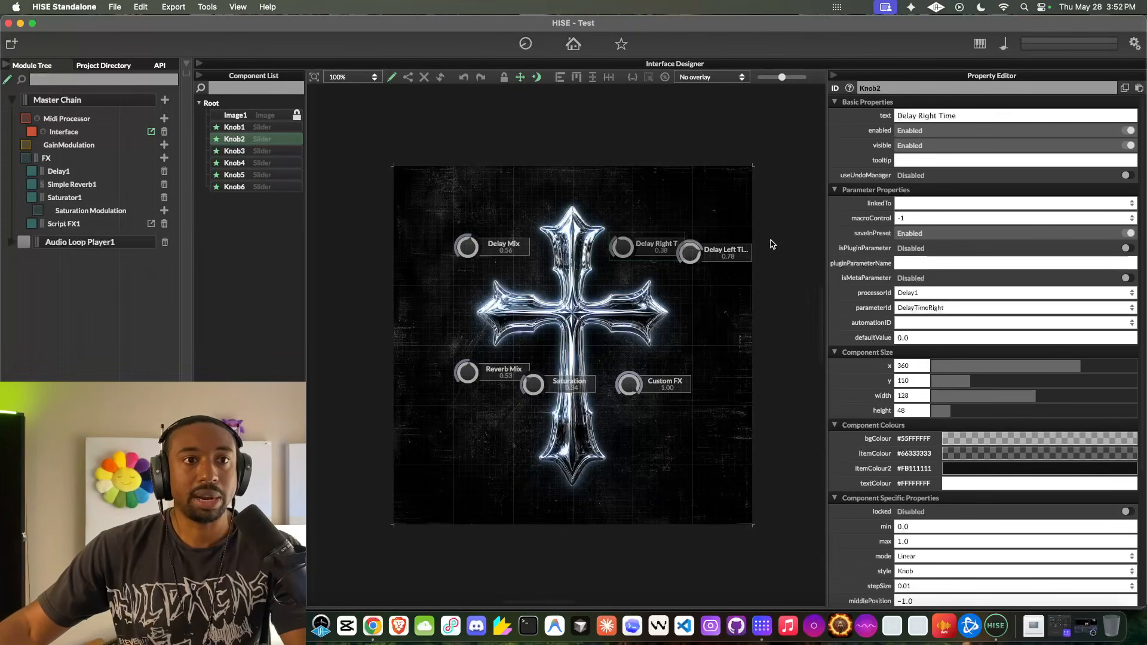
{"action": "left_click", "coordinate": [285, 117]}
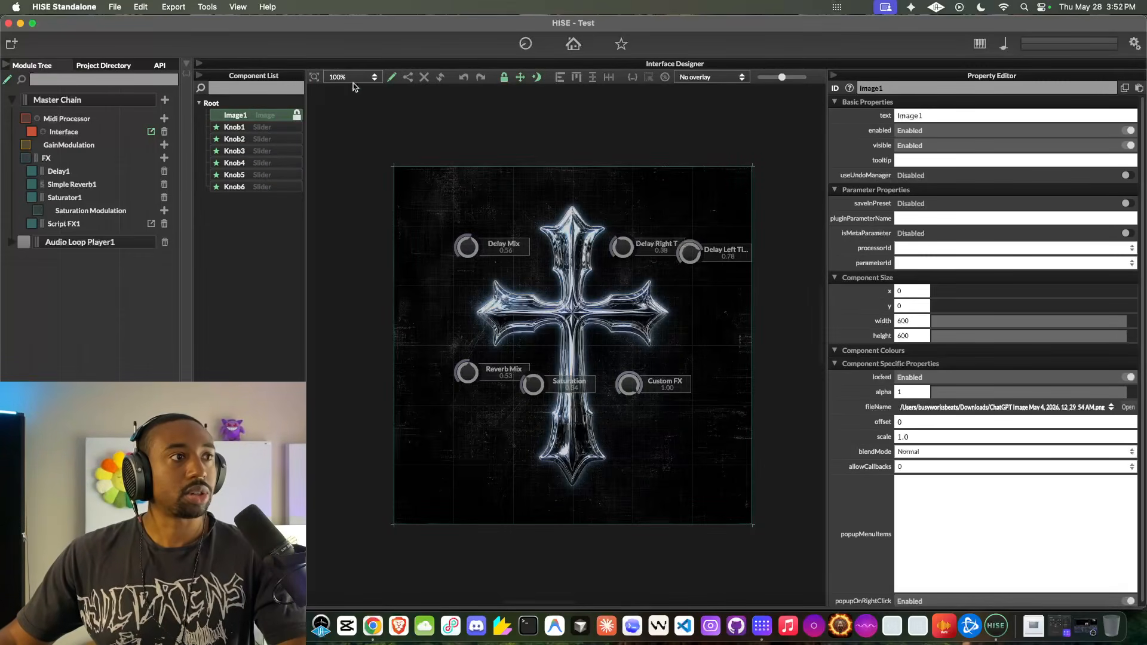
{"action": "left_click", "coordinate": [504, 78]}
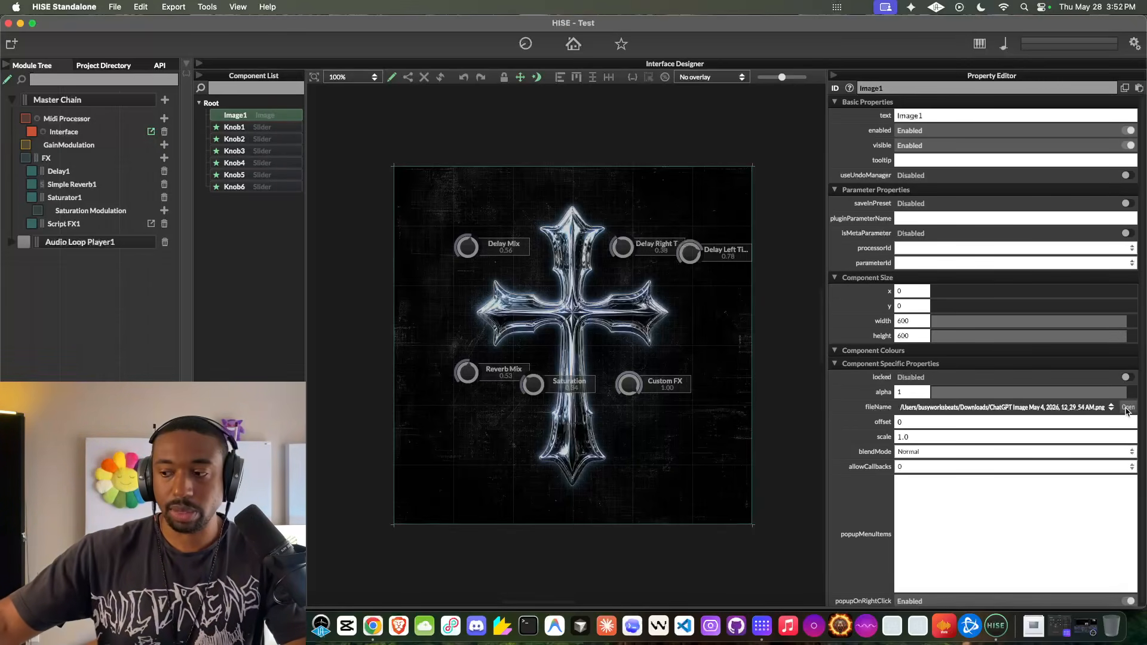
{"action": "left_click", "coordinate": [1127, 409]}
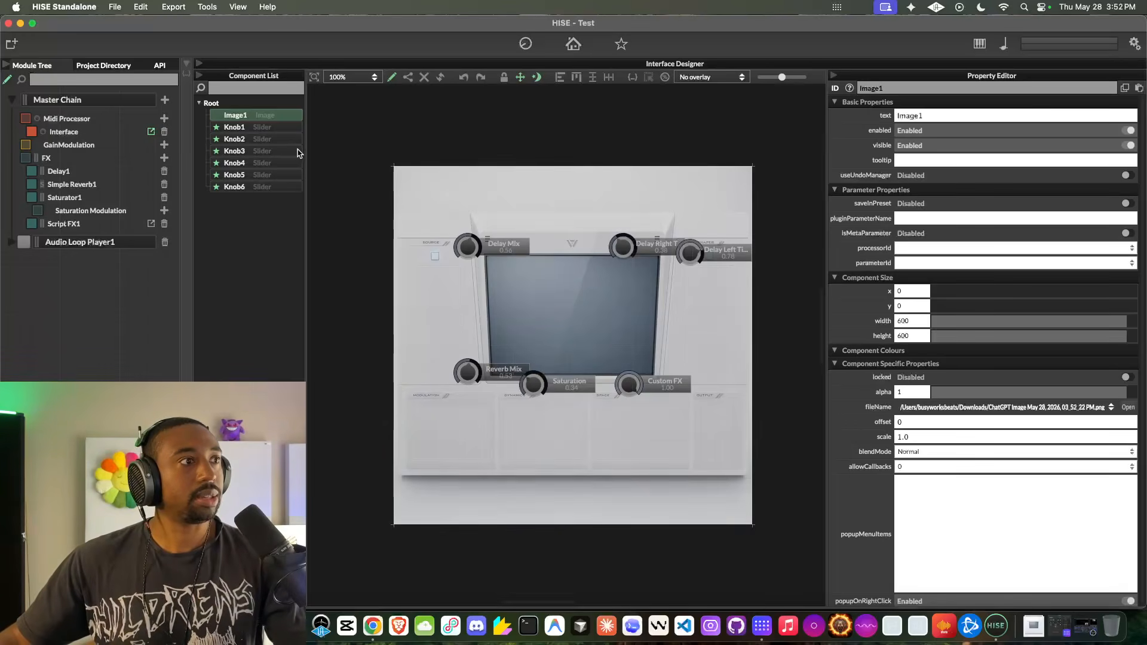
- Lock Image1 again and select the Delay Mix knob
{"action": "left_click", "coordinate": [270, 129]}
{"action": "left_click_drag", "start_coordinate": [464, 243], "coordinate": [464, 243]}
{"action": "left_click_drag", "start_coordinate": [454, 197], "coordinate": [453, 197]}
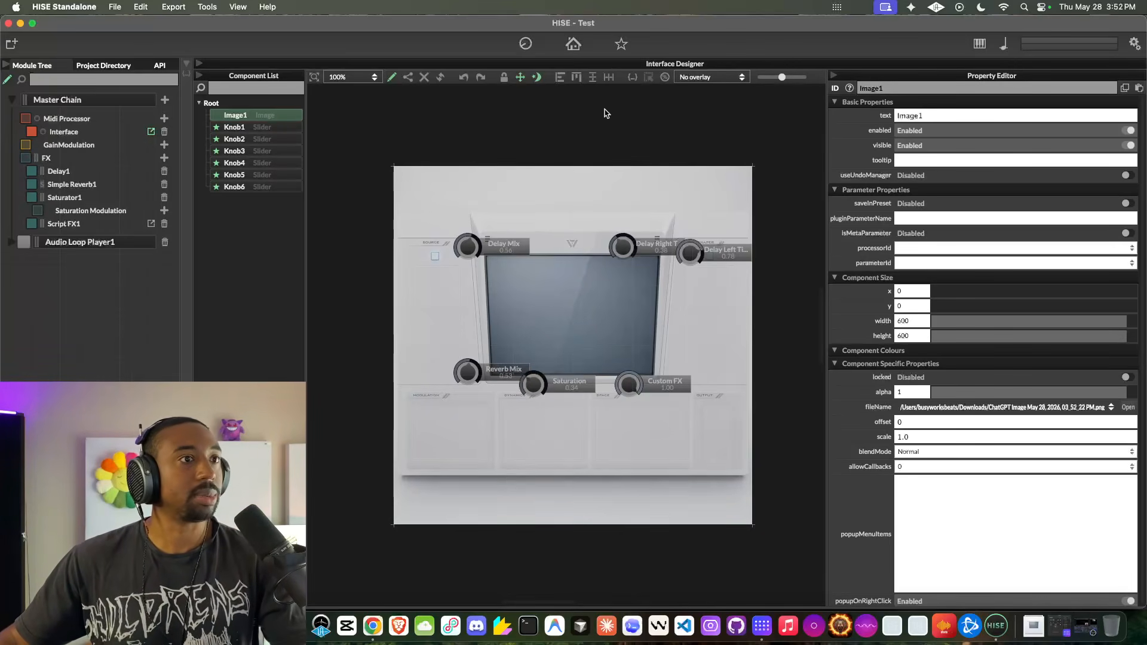
{"action": "left_click", "coordinate": [282, 130]}
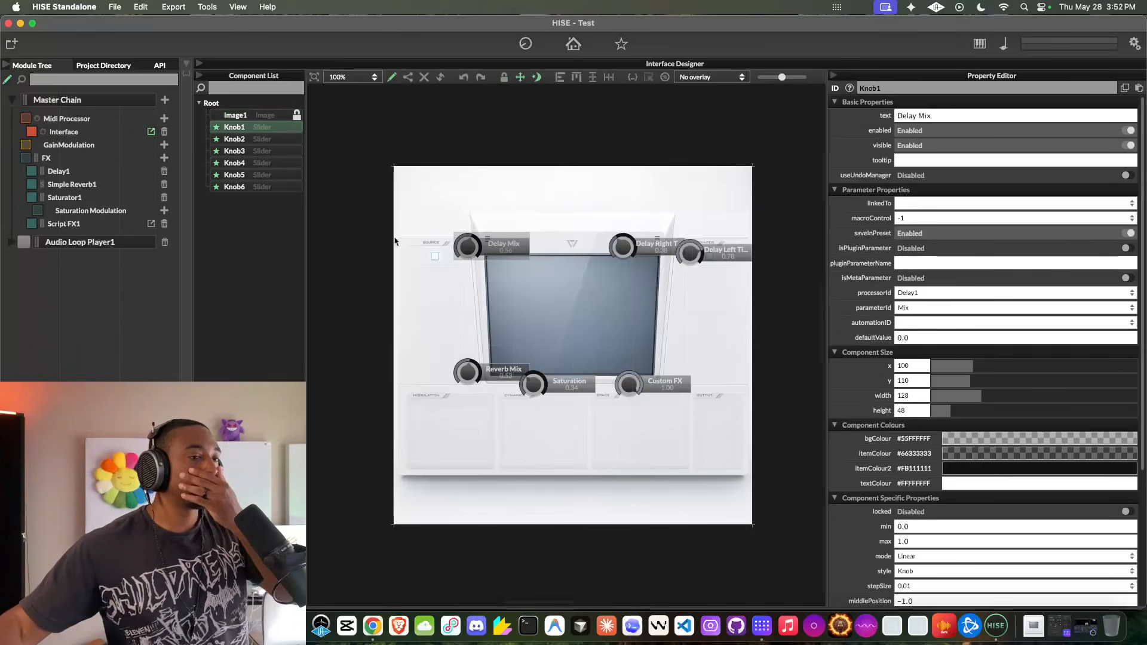
- Place Delay Mix and Reverb Mix in the Source panel, Saturation in the Dynamics panel and Custom FX in the Space panel
{"action": "left_click_drag", "start_coordinate": [470, 242], "coordinate": [440, 284]}
{"action": "left_click_drag", "start_coordinate": [463, 376], "coordinate": [437, 336]}
{"action": "left_click_drag", "start_coordinate": [534, 388], "coordinate": [521, 423]}
{"action": "left_click_drag", "start_coordinate": [629, 389], "coordinate": [619, 424]}
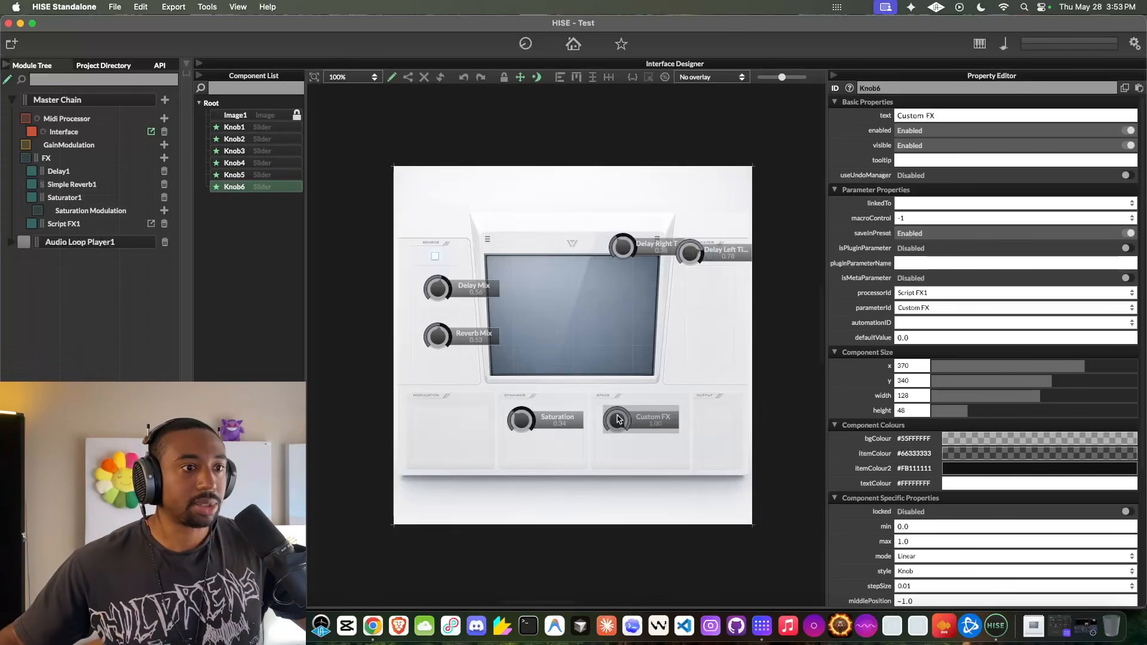
- Stack the Delay Right Time knob above the Delay Left Time knob in the Shaper panel, with Delay Left Time at x 472, y 230
{"action": "left_click_drag", "start_coordinate": [658, 247], "coordinate": [700, 320]}
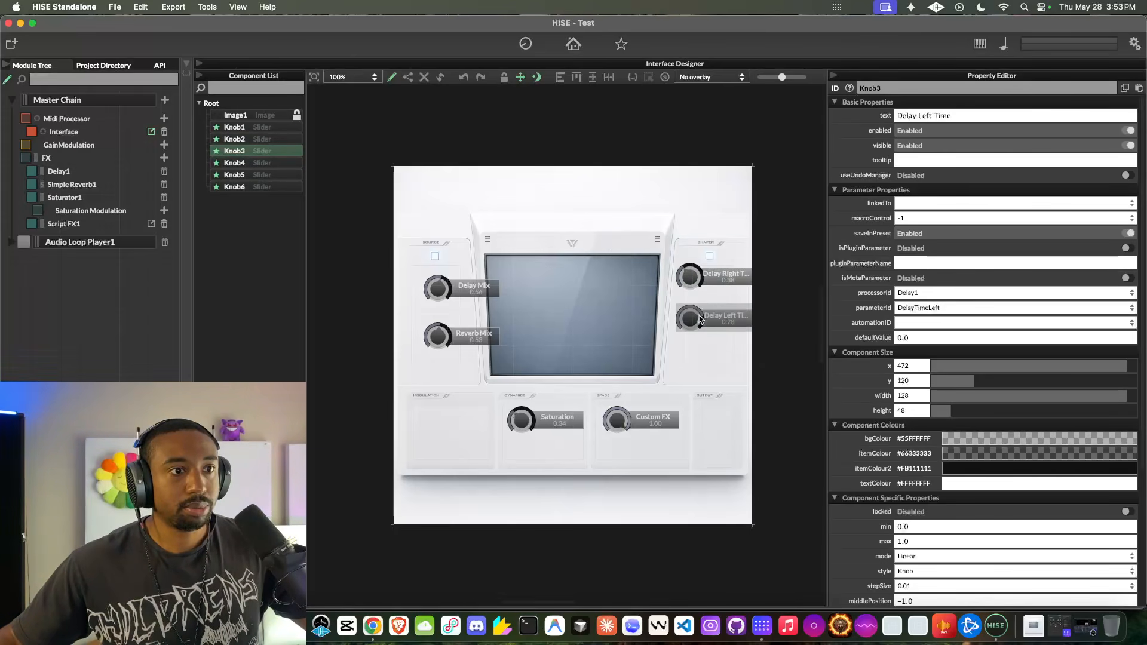
{"action": "mouse_move", "coordinate": [689, 268]}
{"action": "left_mouse_down"}
{"action": "mouse_move", "coordinate": [704, 326]}
{"action": "mouse_move", "coordinate": [744, 325]}
{"action": "left_mouse_up"}
{"action": "left_click", "coordinate": [686, 276]}
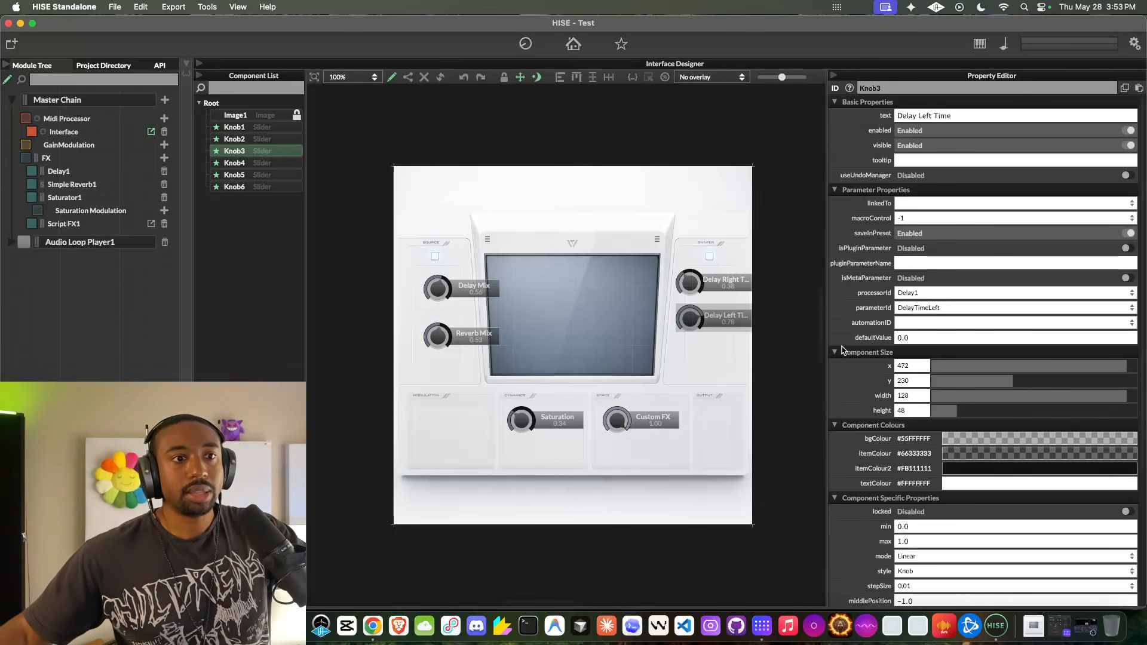
{"action": "scroll", "coordinate": [843, 349], "scroll_direction": "down", "scroll_amount": 5}
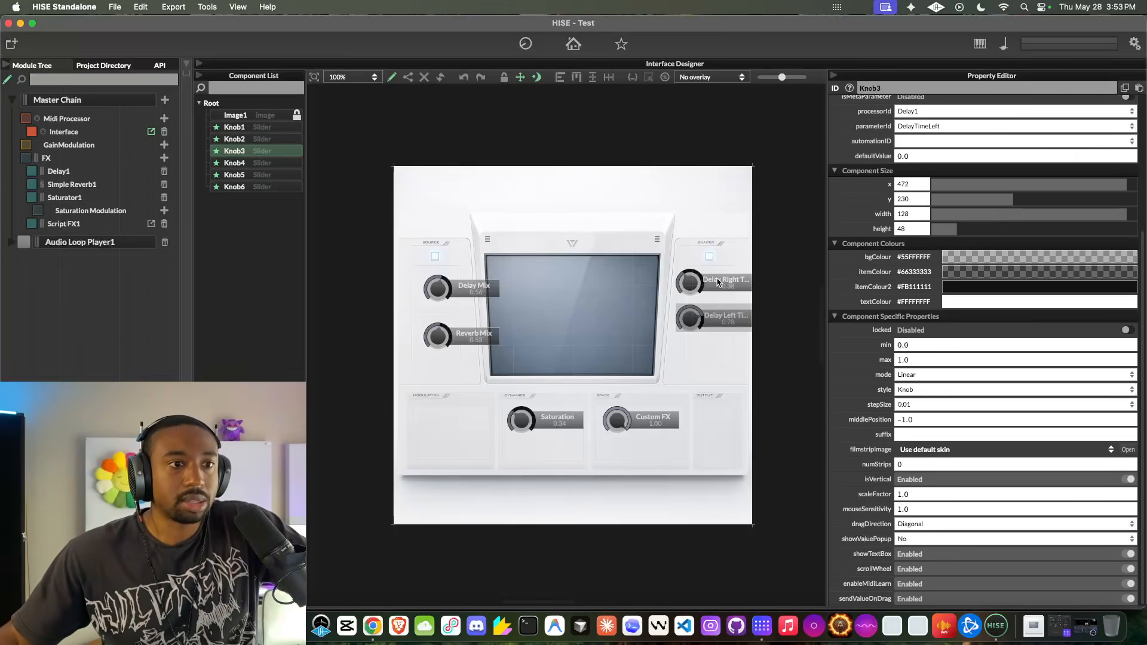
{"action": "scroll", "coordinate": [718, 282], "scroll_direction": "down", "scroll_amount": 6}
{"action": "scroll", "coordinate": [717, 282], "scroll_direction": "up", "scroll_amount": 5}
{"action": "scroll", "coordinate": [717, 281], "scroll_direction": "up", "scroll_amount": 2}
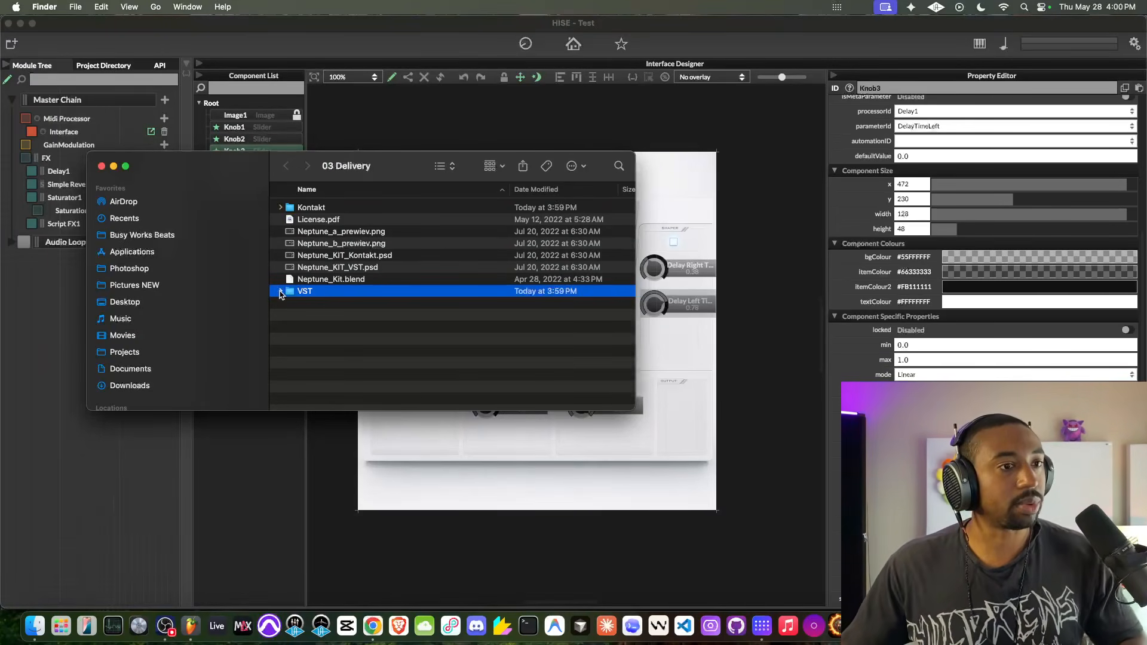
- Expand the VST and Assets folders inside 03 Delivery and preview articulations_back.png
{"action": "left_click", "coordinate": [280, 293]}
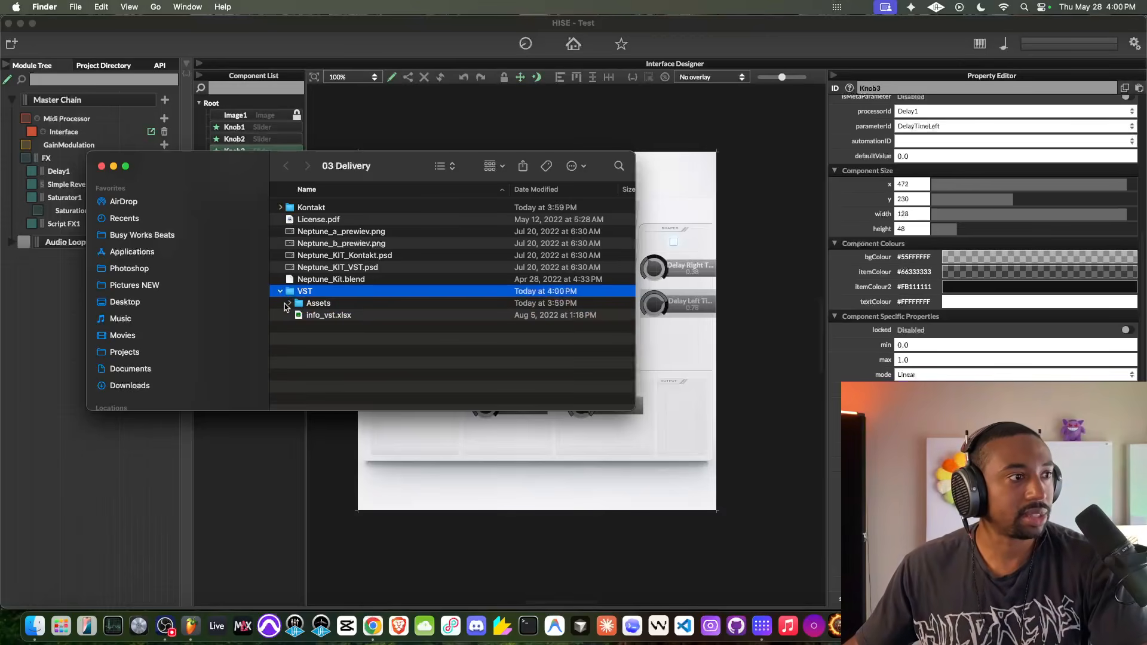
{"action": "left_click", "coordinate": [290, 304]}
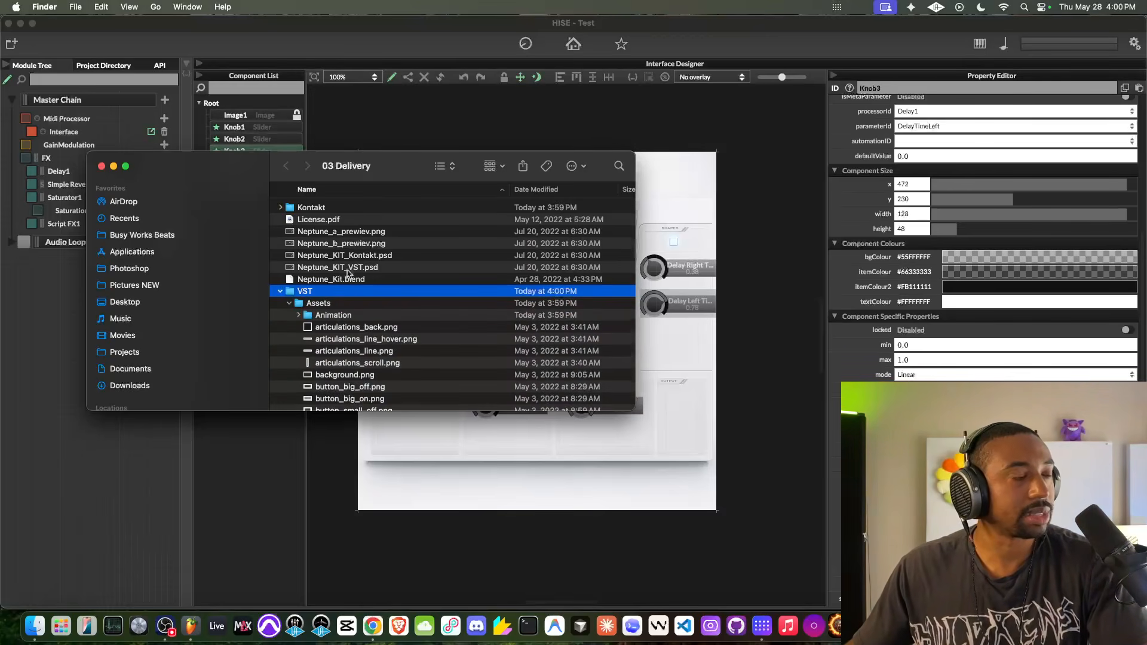
{"action": "scroll", "coordinate": [348, 272], "scroll_direction": "down", "scroll_amount": 4}
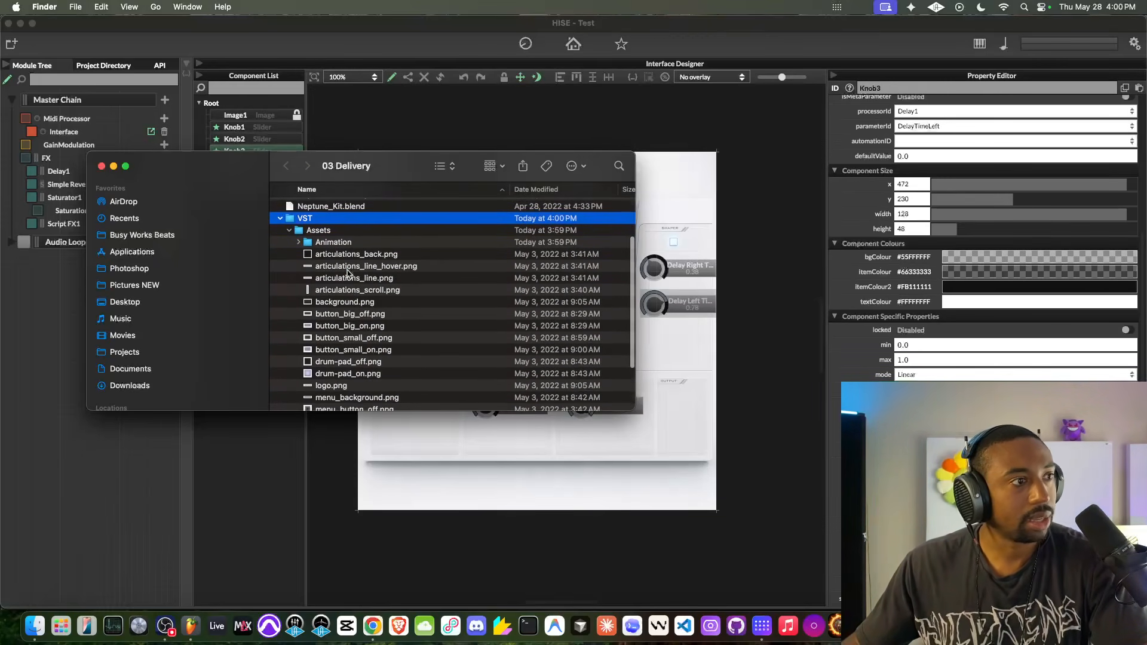
{"action": "scroll", "coordinate": [348, 272], "scroll_direction": "down", "scroll_amount": 5}
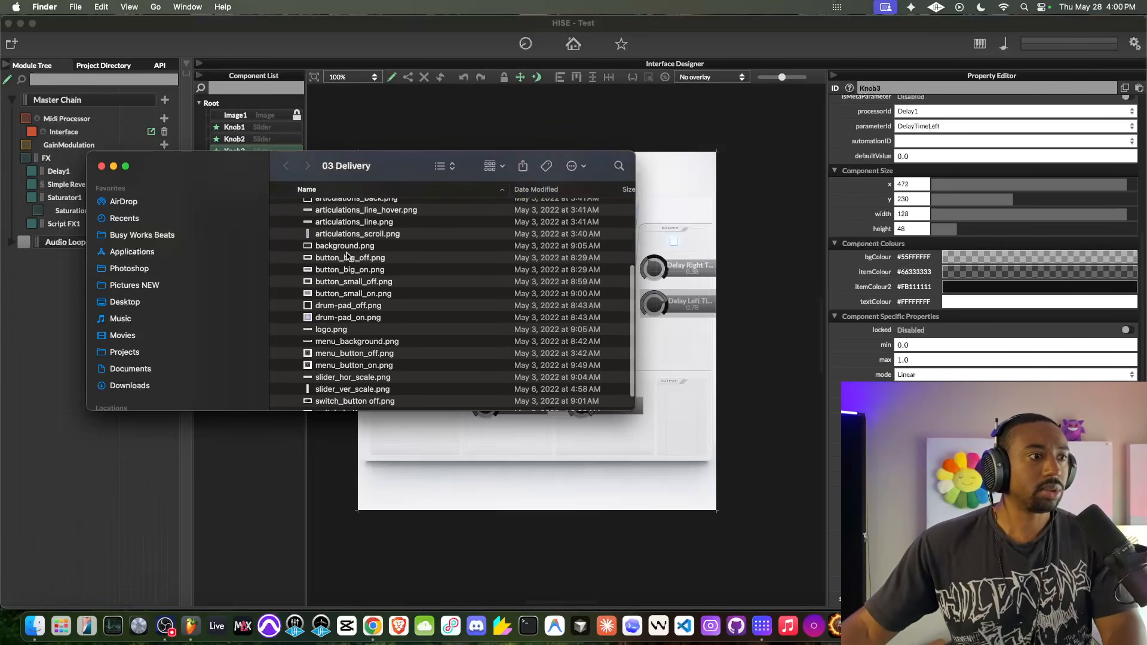
{"action": "scroll", "coordinate": [348, 256], "scroll_direction": "up", "scroll_amount": 5}
{"action": "left_click", "coordinate": [347, 251]}
{"action": "key", "text": "space"}
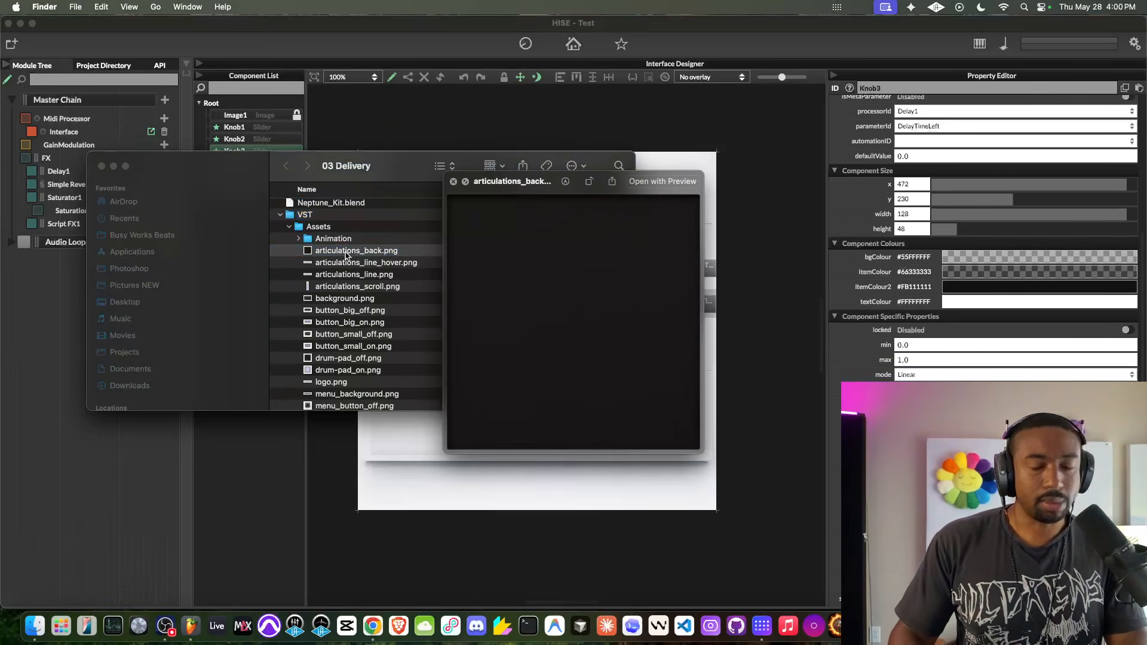
- Examine previews of the articulation images, background.png and the button images in the Assets folder
{"action": "key", "text": "Down"}
{"action": "key", "text": "Up"}
{"action": "key", "text": "Down"}
{"action": "key", "text": "Down"}
{"action": "key", "text": "Down"}
{"action": "key", "text": "Down"}
{"action": "key", "text": "Down"}
{"action": "key", "text": "Up"}
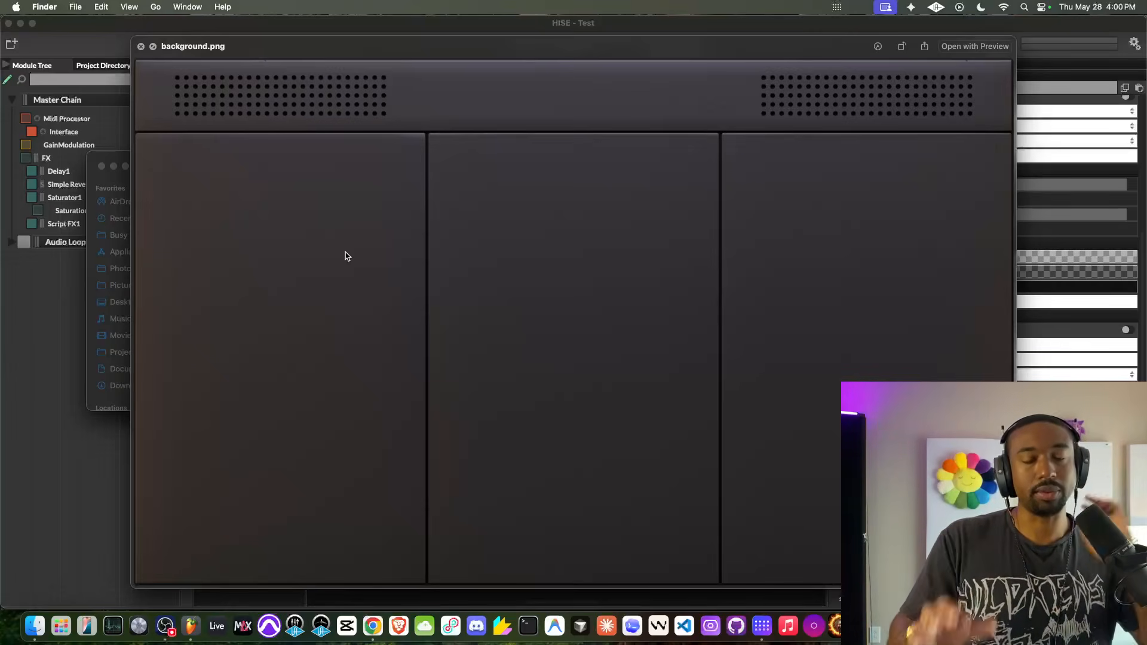
{"action": "key", "text": "Down"}
{"action": "key", "text": "Down"}
{"action": "key", "text": "Down"}
{"action": "key", "text": "Down"}
{"action": "key", "text": "Down"}
{"action": "key", "text": "Down"}
{"action": "key", "text": "Down"}
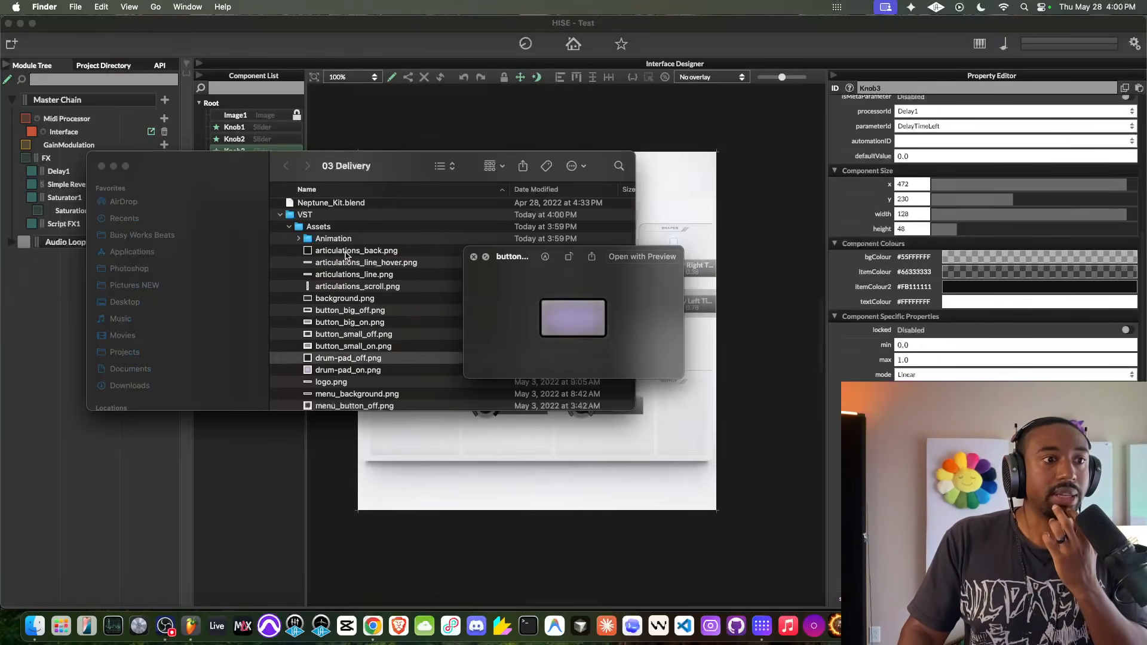
- Examine previews of the drum-pad, logo, menu and slider scale images in the Assets folder
{"action": "key", "text": "Down"}
{"action": "key", "text": "Up"}
{"action": "key", "text": "Down"}
{"action": "key", "text": "Down"}
{"action": "key", "text": "Down"}
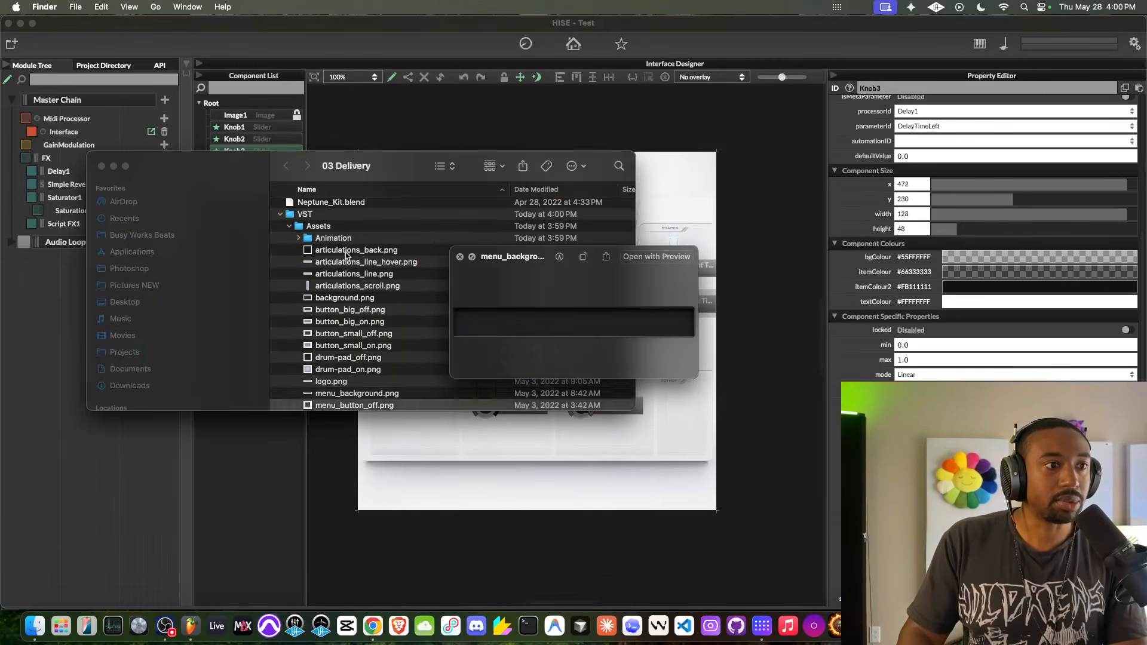
{"action": "key", "text": "Down"}
{"action": "key", "text": "Down"}
{"action": "key", "text": "Down"}
{"action": "key", "text": "Down"}
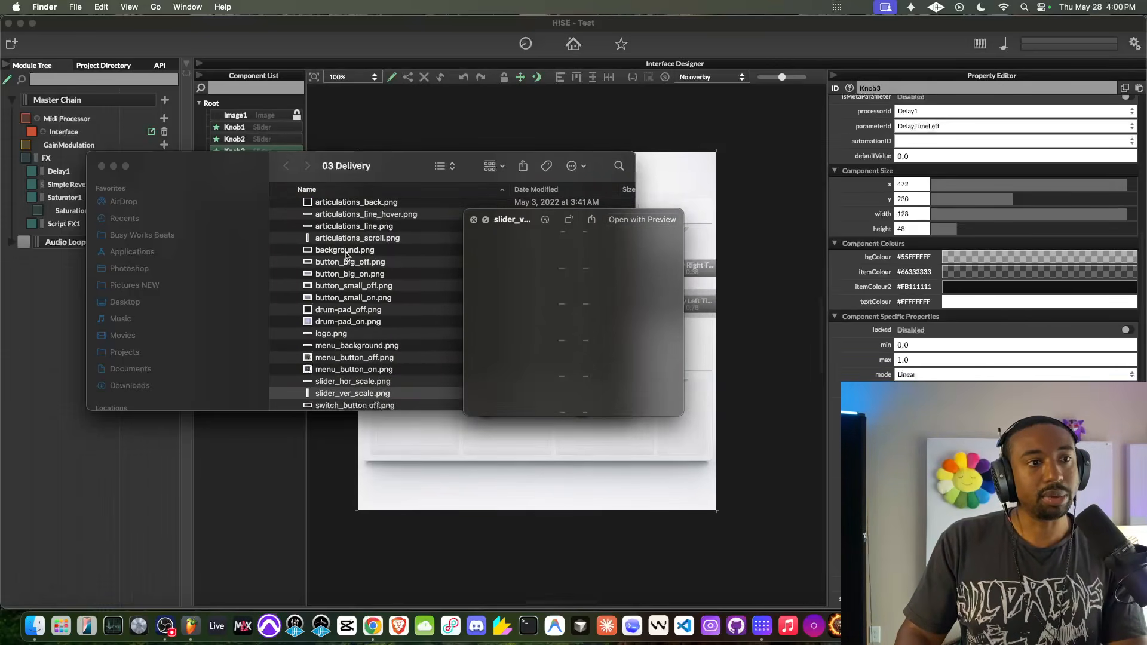
{"action": "key", "text": "Down"}
{"action": "key", "text": "Up"}
{"action": "key", "text": "Up"}
{"action": "key", "text": "Up"}
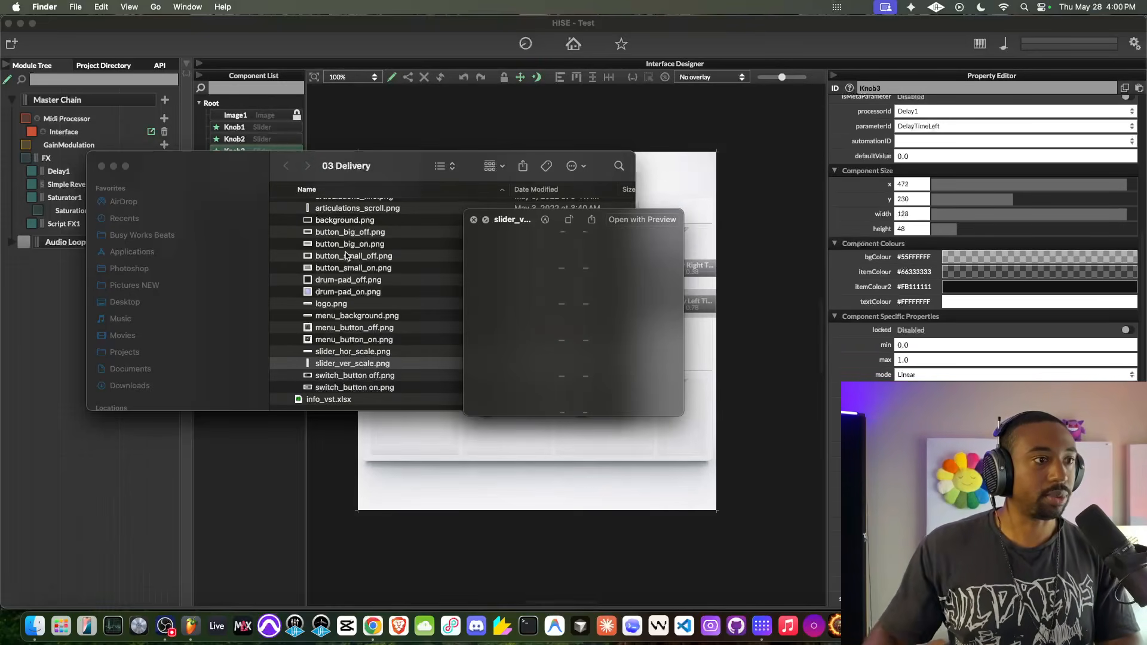
{"action": "key", "text": "space"}
- Preview info_vst.xlsx to read the dimensions and frame counts of the knob assets
{"action": "left_click", "coordinate": [344, 399]}
{"action": "key", "text": "space"}
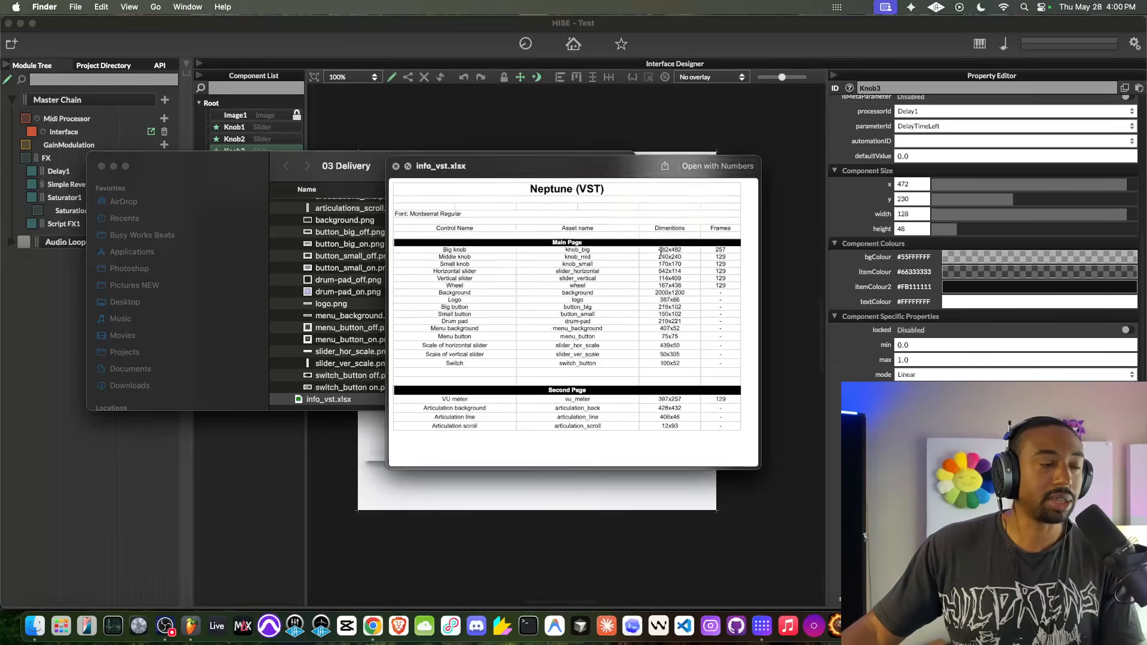
{"action": "key", "text": "space"}
- Expand the Animation and Stripes folders inside Assets and preview knob_big.png and knob_mid.png
{"action": "scroll", "coordinate": [465, 277], "scroll_direction": "up", "scroll_amount": 5}
{"action": "left_click", "coordinate": [300, 314]}
{"action": "scroll", "coordinate": [305, 314], "scroll_direction": "down", "scroll_amount": 2}
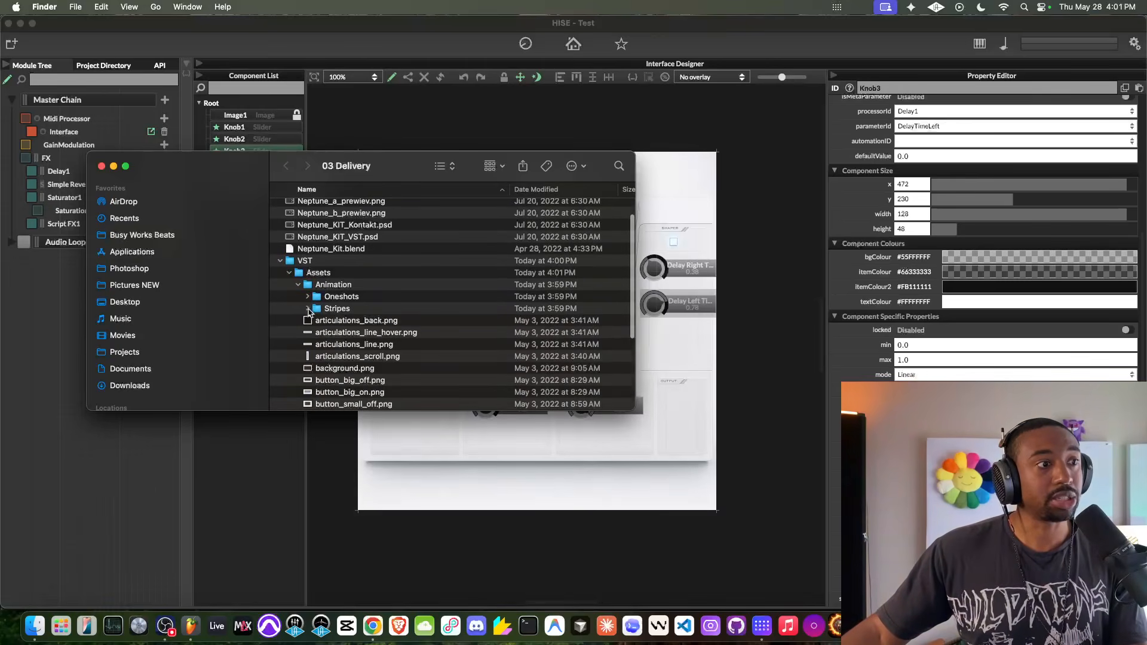
{"action": "left_click", "coordinate": [308, 309]}
{"action": "left_click", "coordinate": [345, 322]}
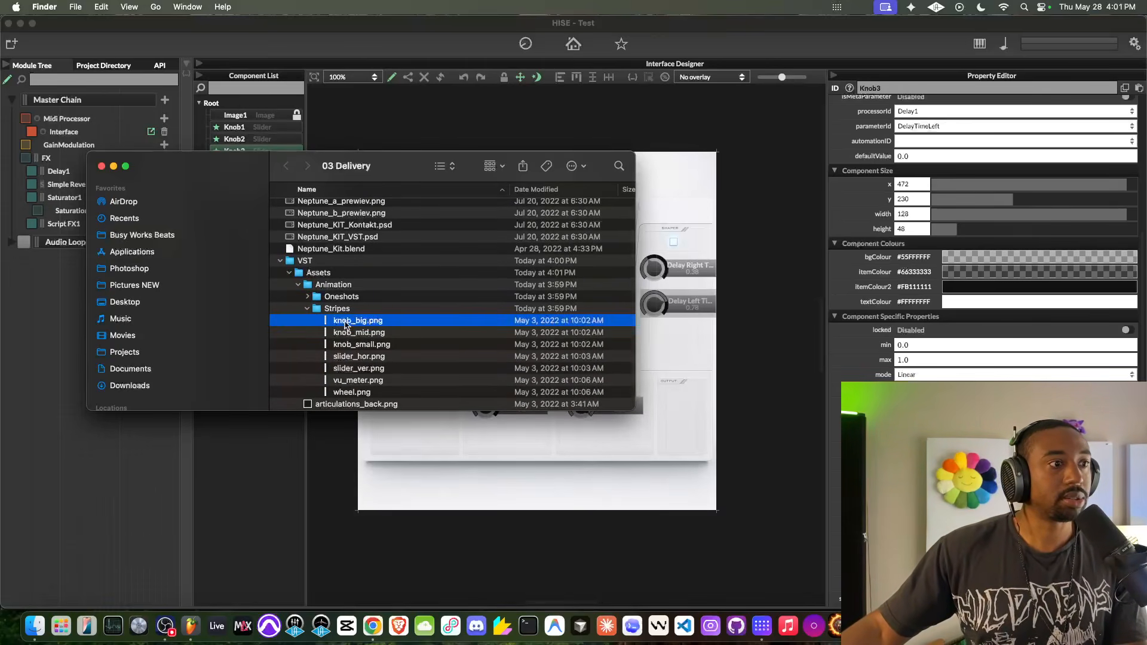
{"action": "key", "text": "space"}
{"action": "key", "text": "space"}
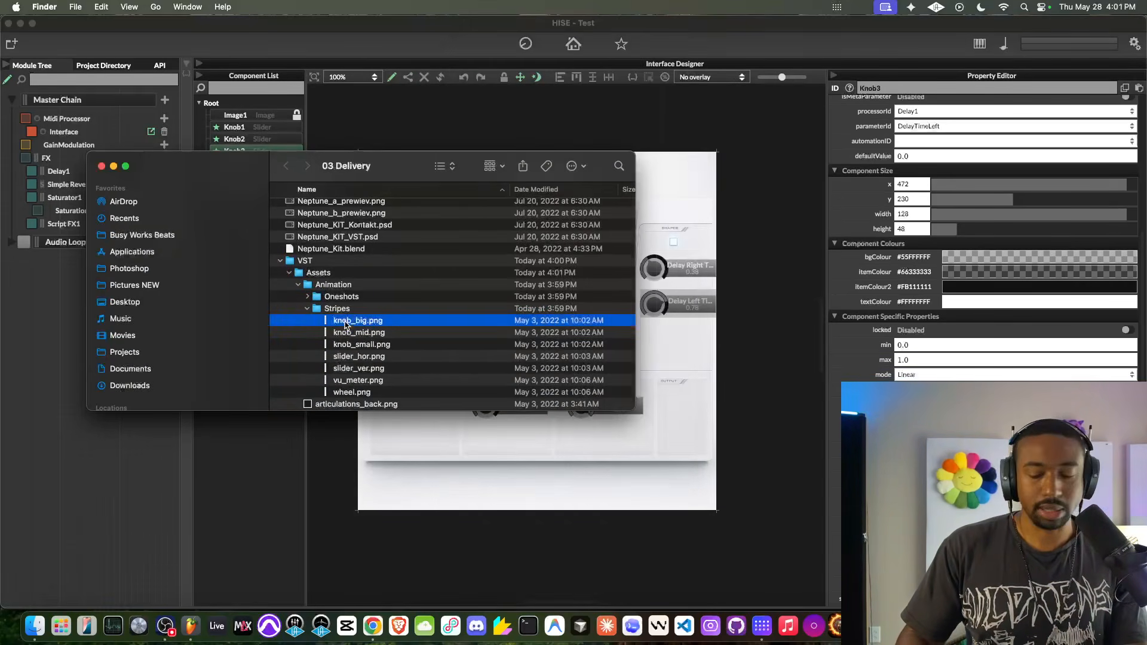
{"action": "key", "text": "Down"}
{"action": "key", "text": "space"}
{"action": "key", "text": "space"}
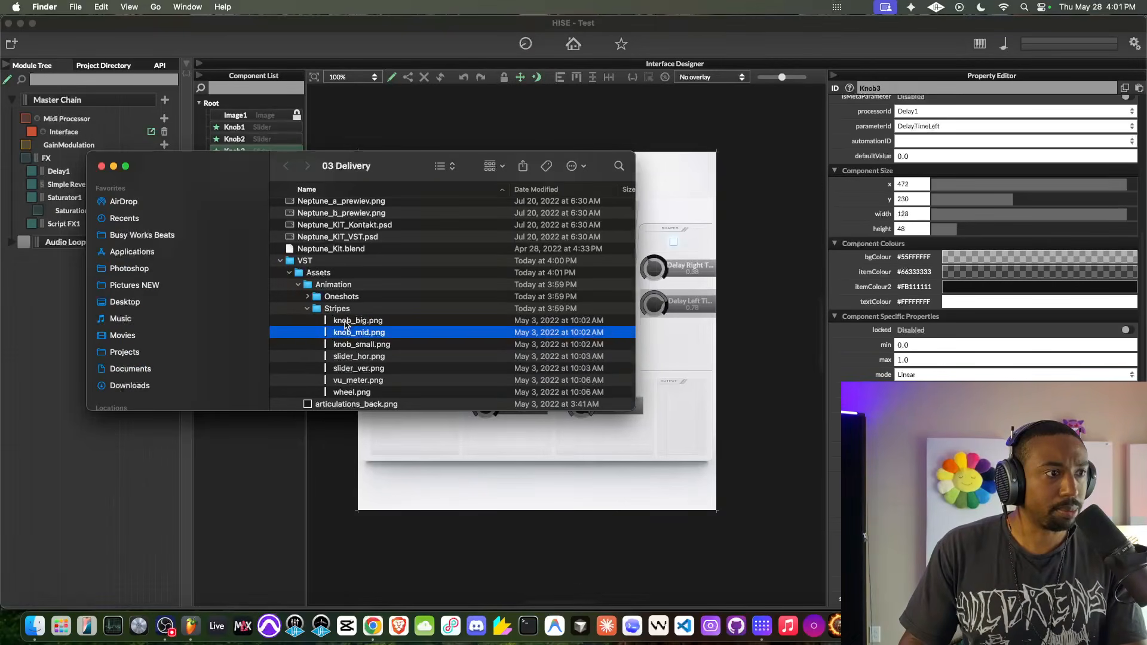
- Switch to HISE and load knob_mid.png from VST/Assets/Animation/Stripes as the Delay Mix knob's filmstripImage
{"action": "left_click", "coordinate": [787, 346]}
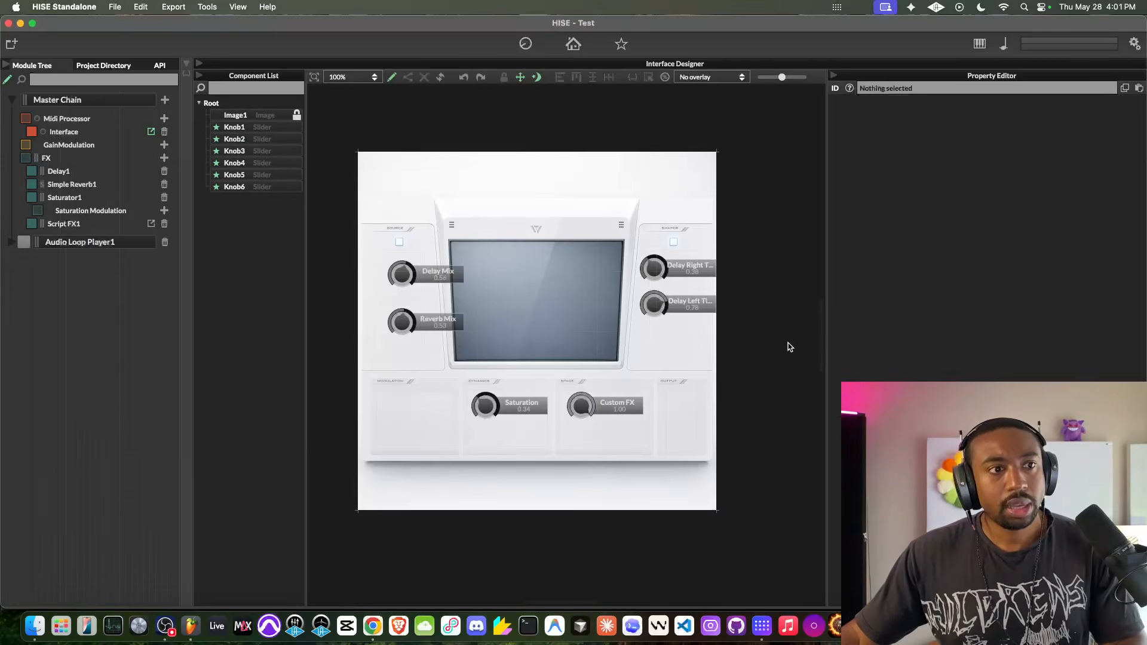
{"action": "left_click", "coordinate": [436, 289]}
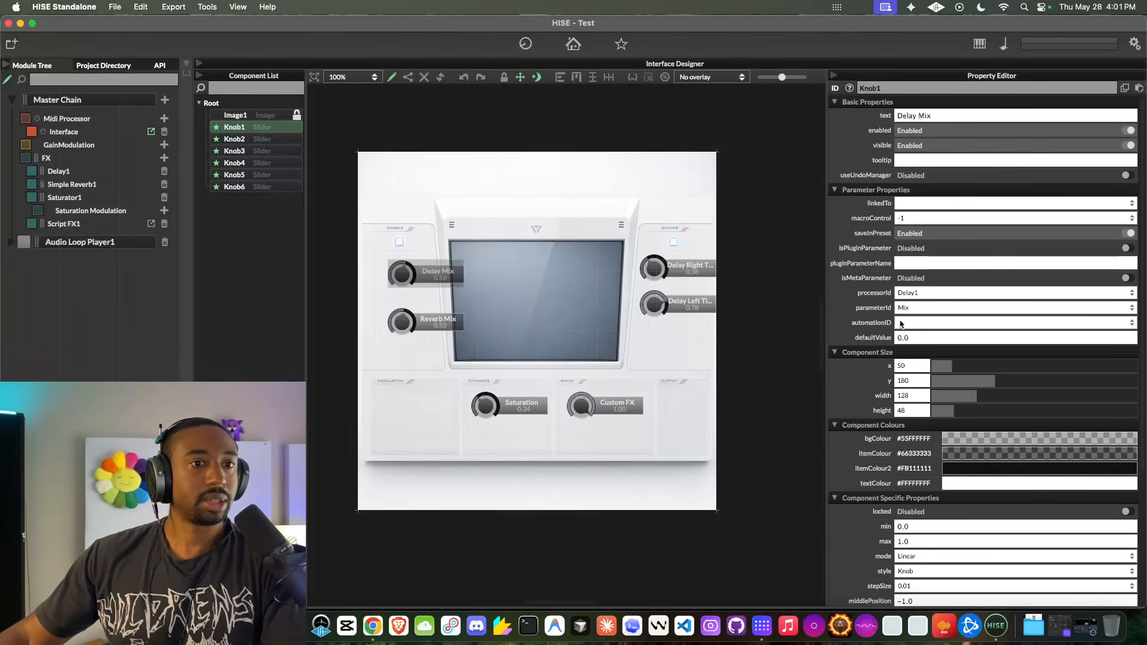
{"action": "scroll", "coordinate": [871, 349], "scroll_direction": "down", "scroll_amount": 5}
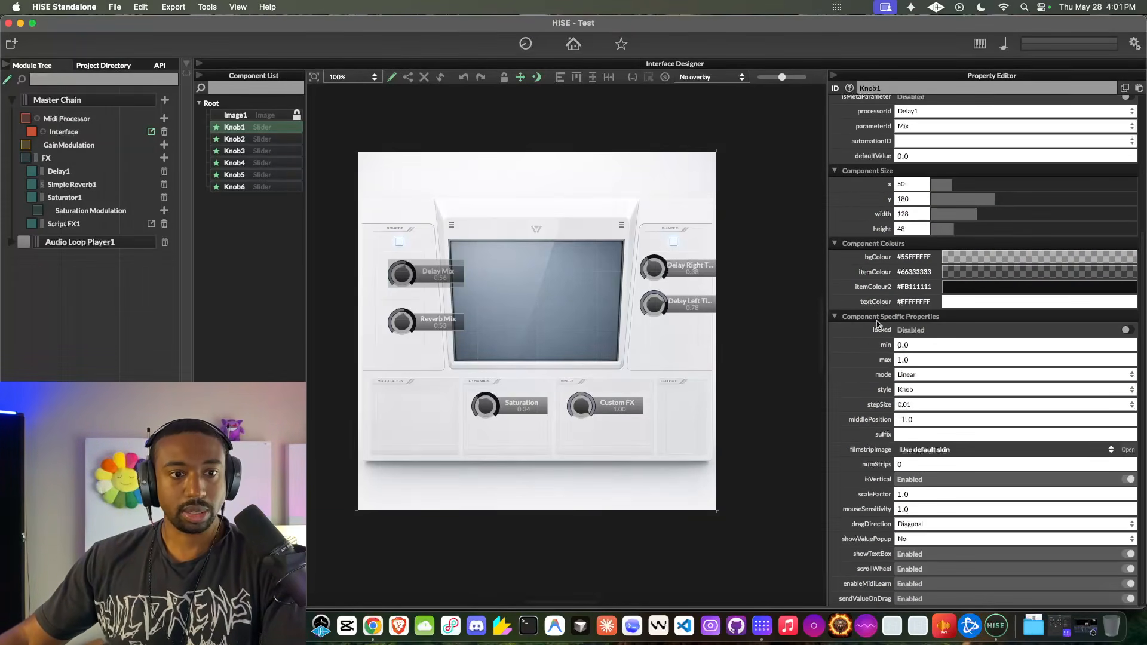
{"action": "left_click", "coordinate": [1128, 451]}
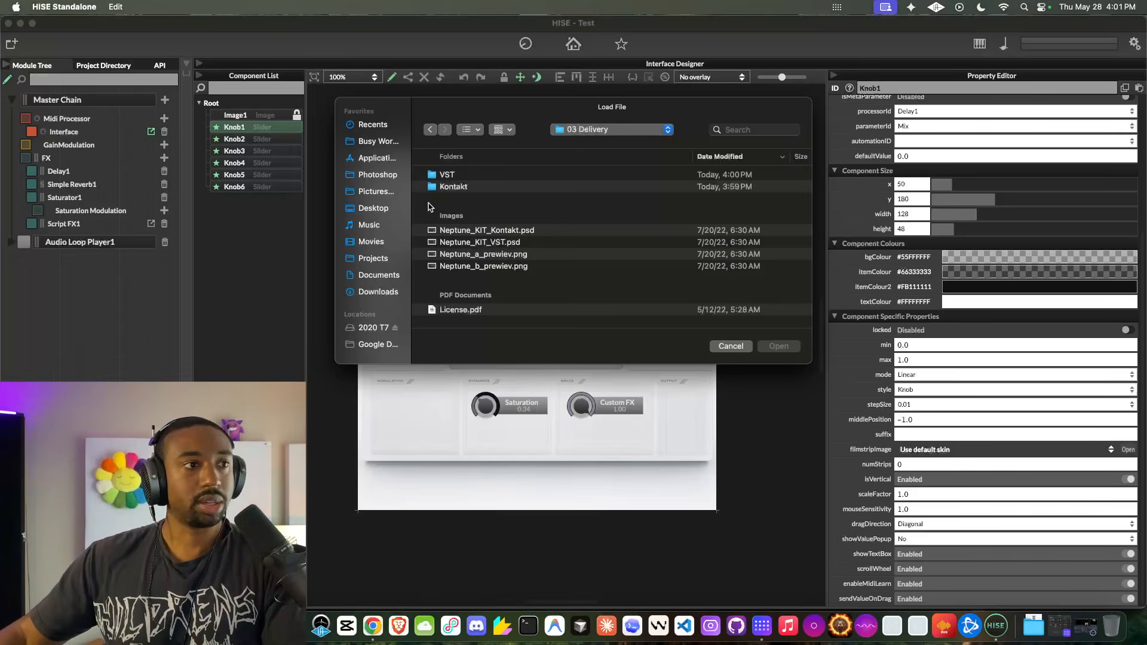
{"action": "double_click", "coordinate": [447, 175]}
{"action": "double_click", "coordinate": [462, 177]}
{"action": "double_click", "coordinate": [464, 176]}
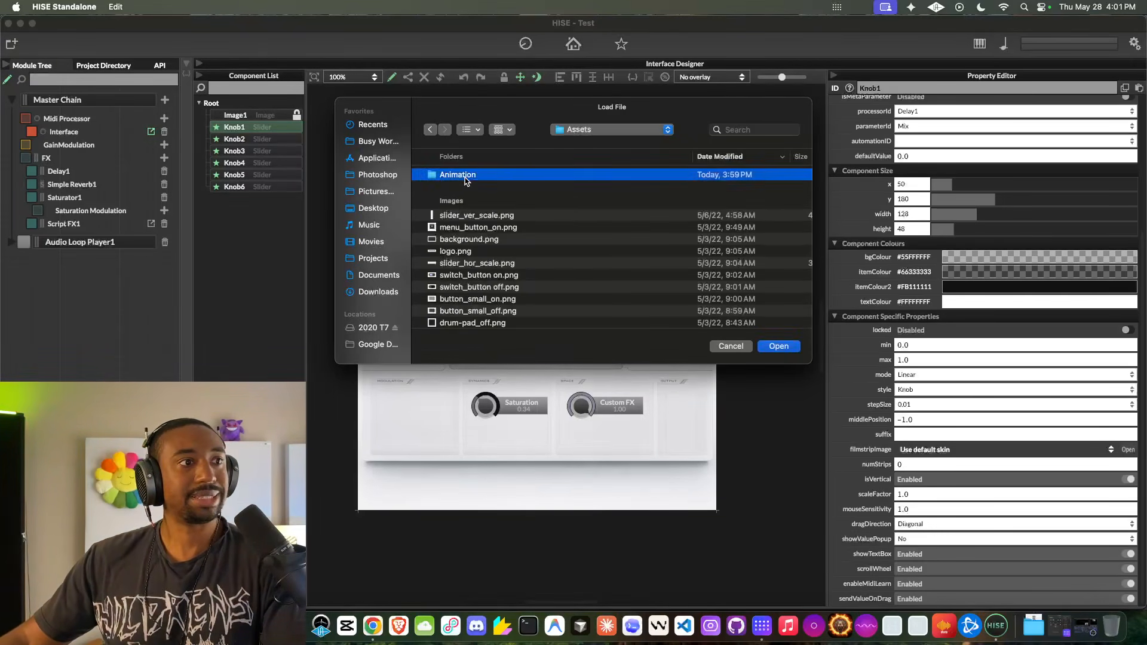
{"action": "left_click", "coordinate": [465, 188]}
{"action": "double_click", "coordinate": [465, 188]}
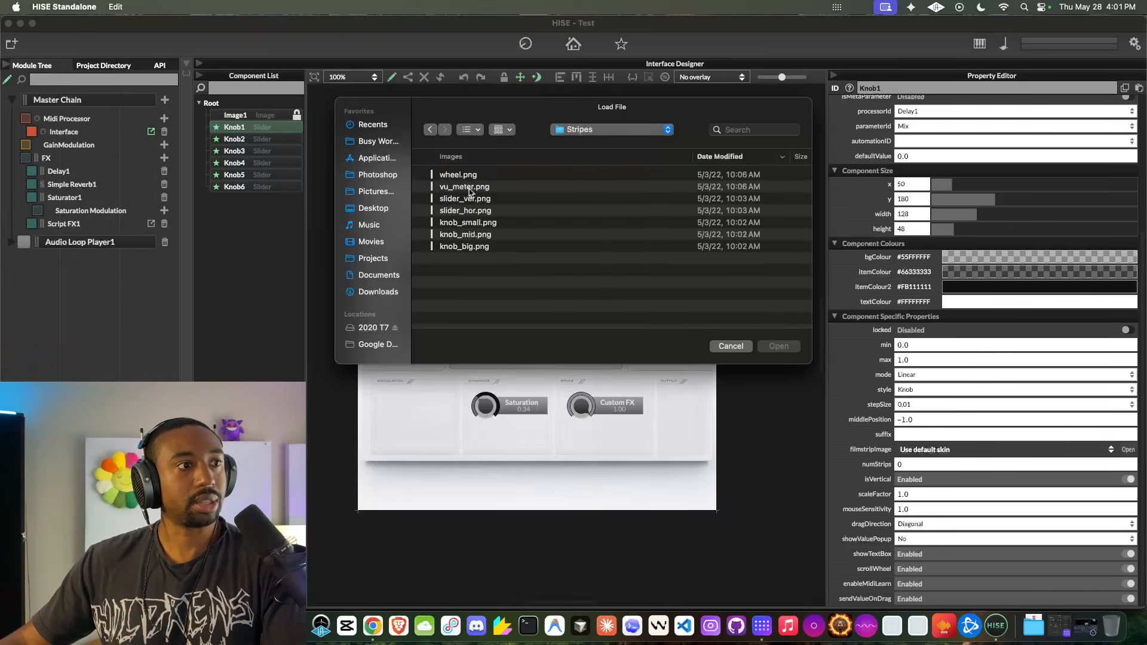
{"action": "left_click", "coordinate": [470, 236]}
{"action": "key", "text": "space"}
{"action": "key", "text": "space"}
{"action": "left_click", "coordinate": [778, 347]}
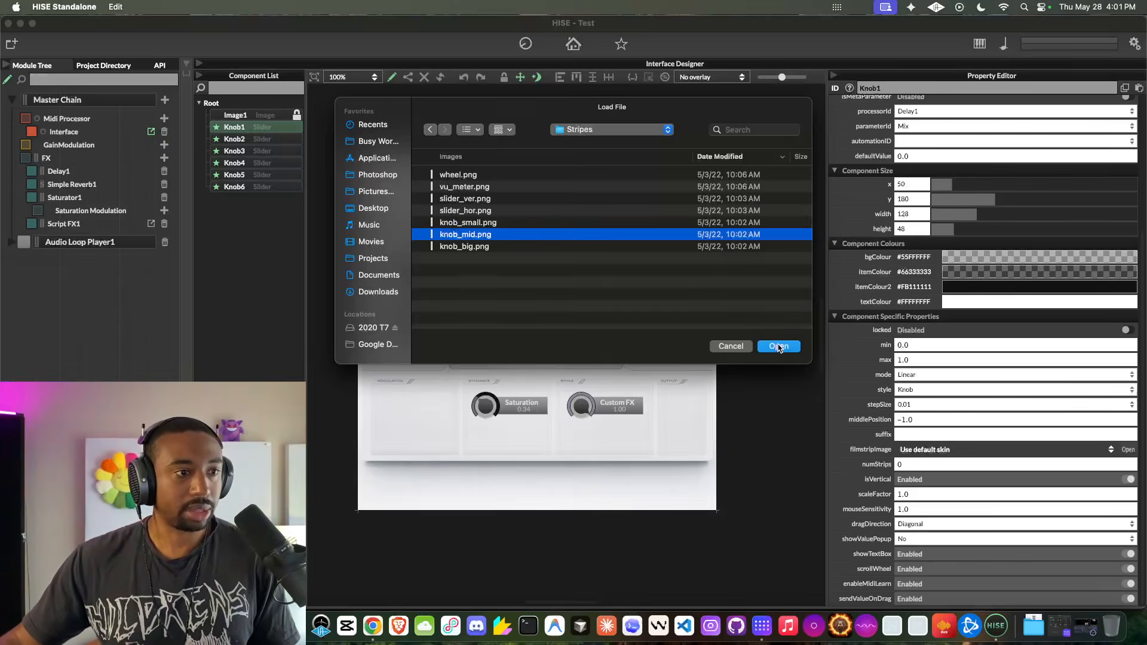
- Set the Delay Mix knob's numStrips to 129 and move the knob to x 10, y 130
{"action": "left_click", "coordinate": [905, 463]}
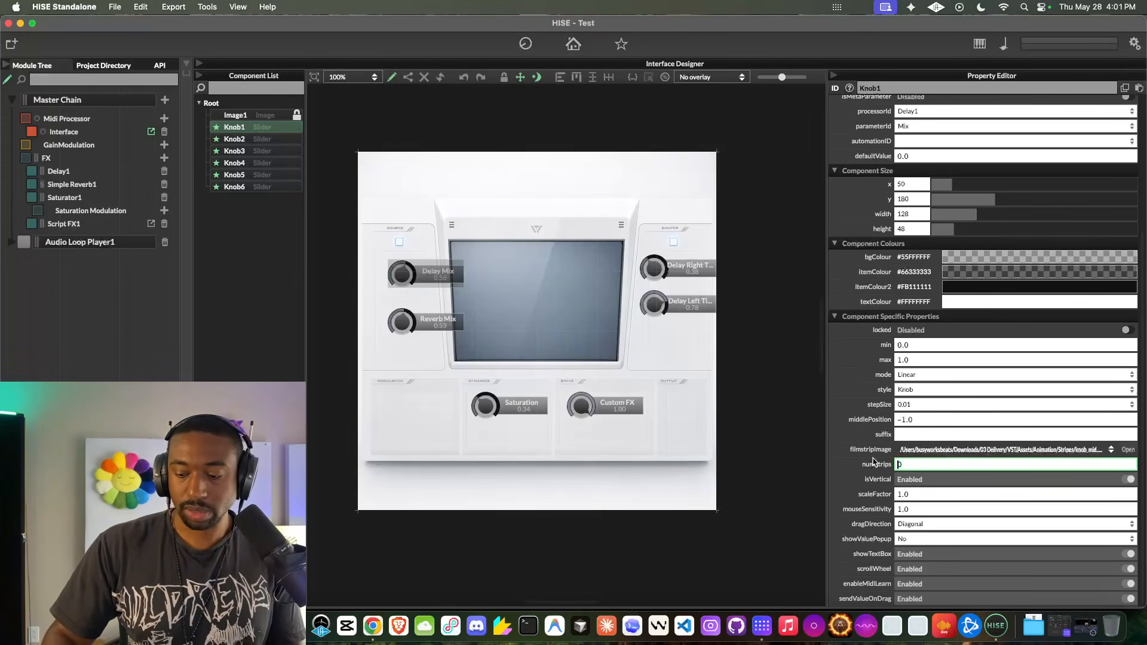
{"action": "key", "text": "Return"}
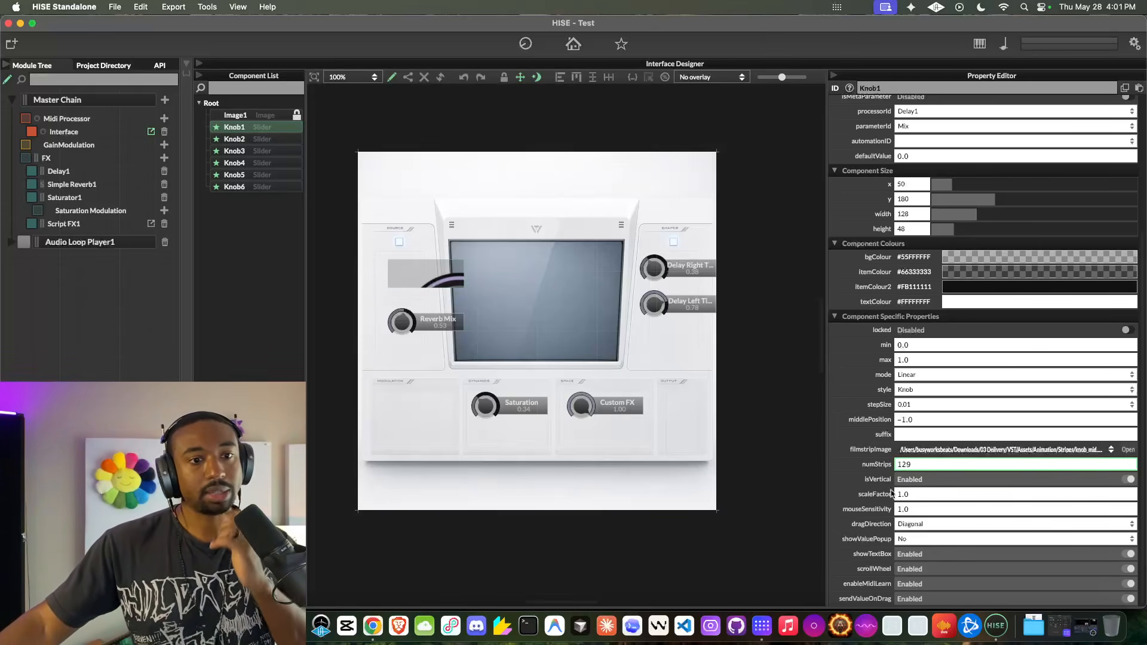
{"action": "left_click_drag", "start_coordinate": [447, 286], "coordinate": [423, 255]}
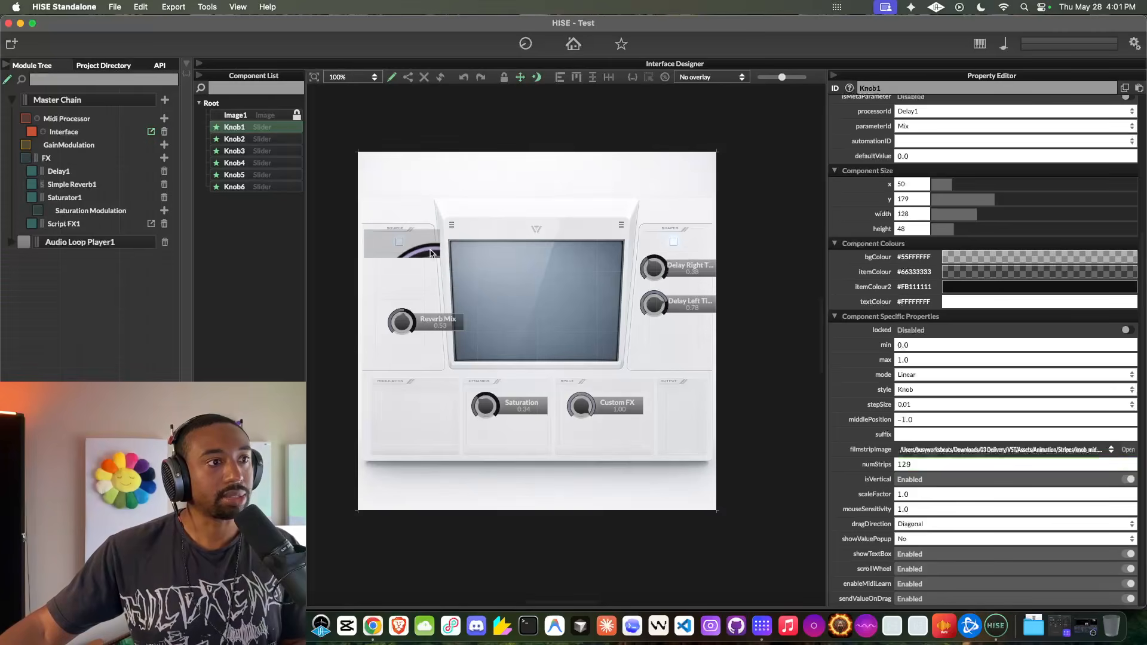
- Reduce the Delay Mix knob's scaleFactor, trying 0.5 before settling on 0.25, and place it at x 40, y 170, sized 60 by 60
{"action": "left_click", "coordinate": [927, 495]}
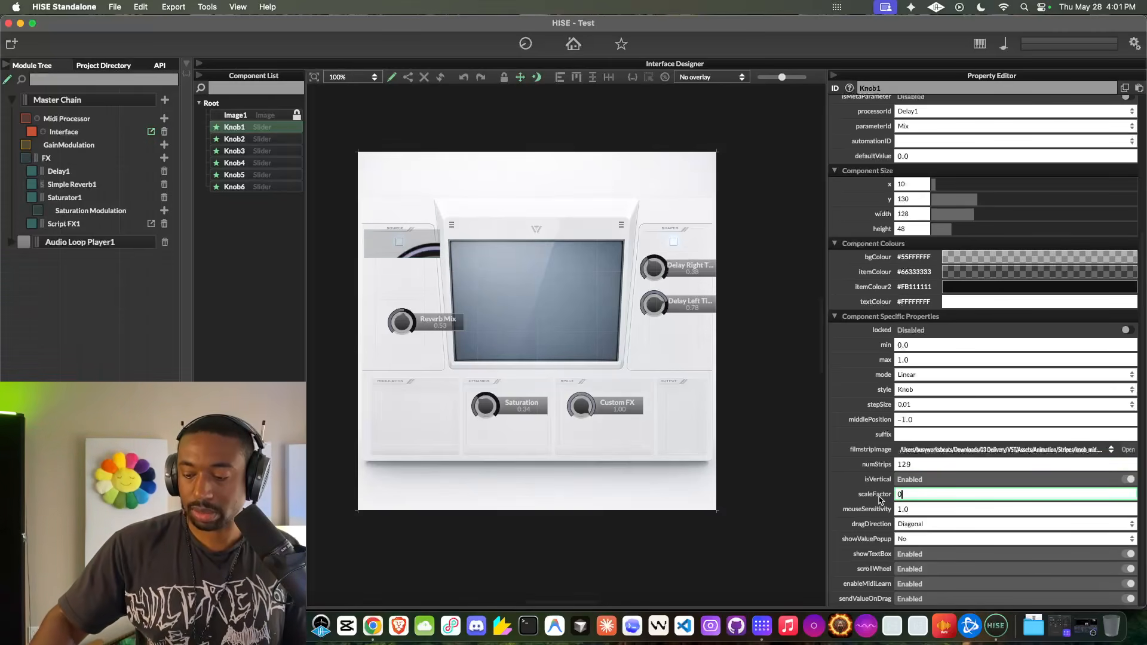
{"action": "type", "text": "0.5"}
{"action": "key", "text": "Return"}
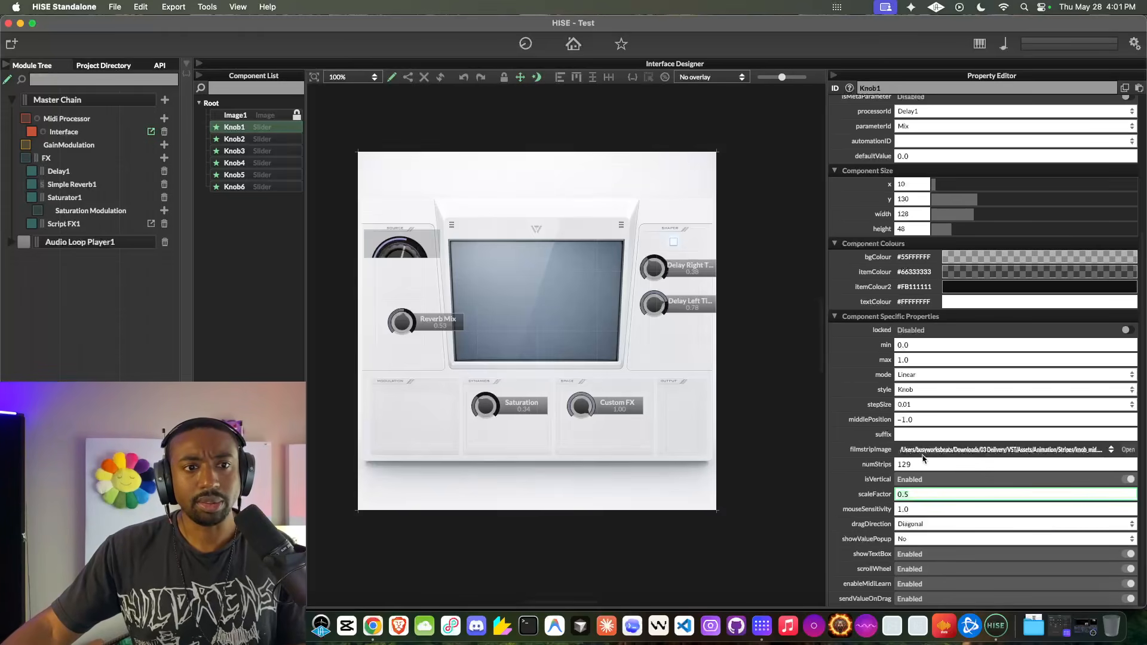
{"action": "key", "text": "Return"}
{"action": "left_click_drag", "start_coordinate": [437, 254], "coordinate": [405, 274]}
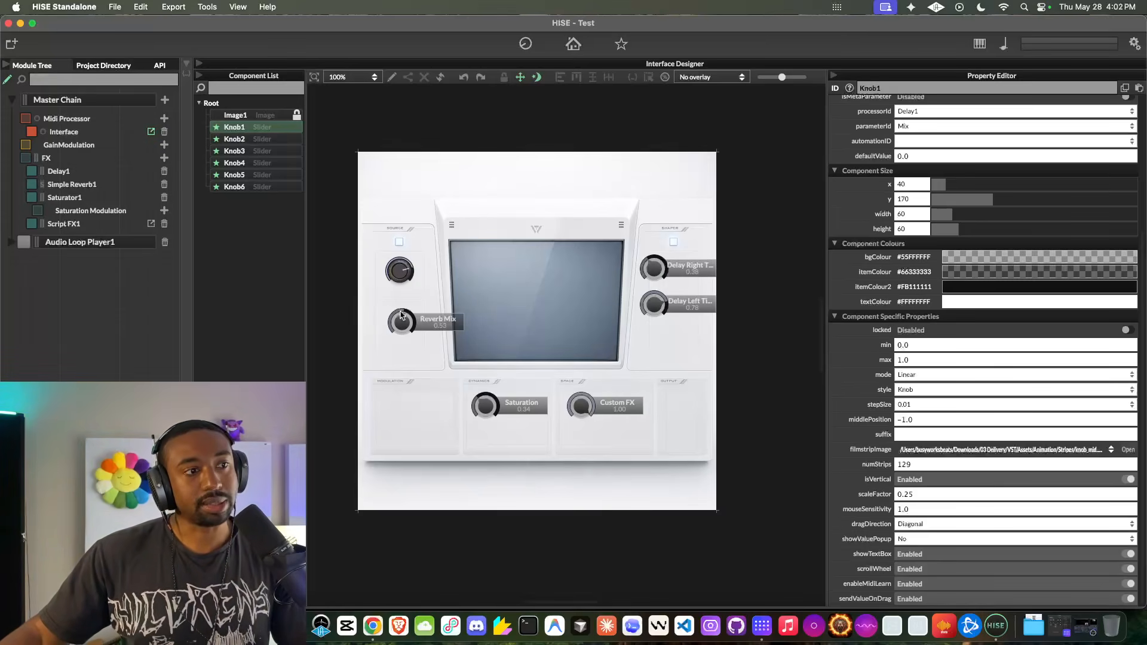
- Examine the restyled Delay Mix knob up close and compare it with the default Reverb Mix knob
{"action": "scroll", "coordinate": [399, 271], "scroll_direction": "up", "scroll_amount": 5}
{"action": "scroll", "coordinate": [400, 272], "scroll_direction": "down", "scroll_amount": 1}
{"action": "scroll", "coordinate": [402, 271], "scroll_direction": "up", "scroll_amount": 1}
{"action": "scroll", "coordinate": [400, 271], "scroll_direction": "up", "scroll_amount": 1}
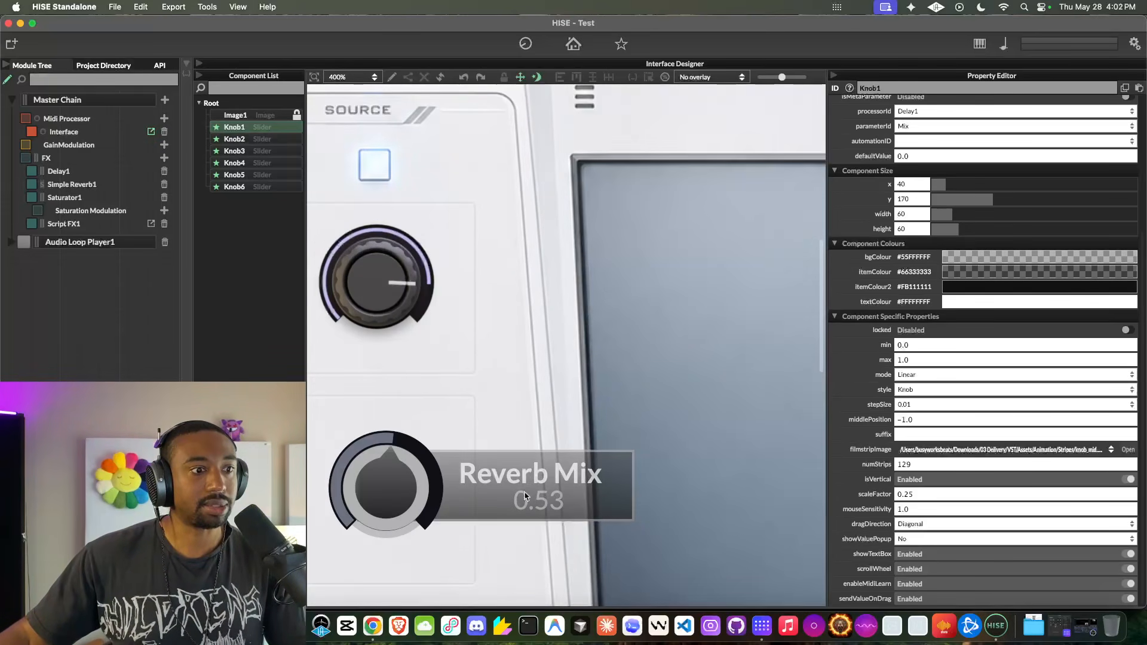
{"action": "scroll", "coordinate": [526, 443], "scroll_direction": "down", "scroll_amount": 3}
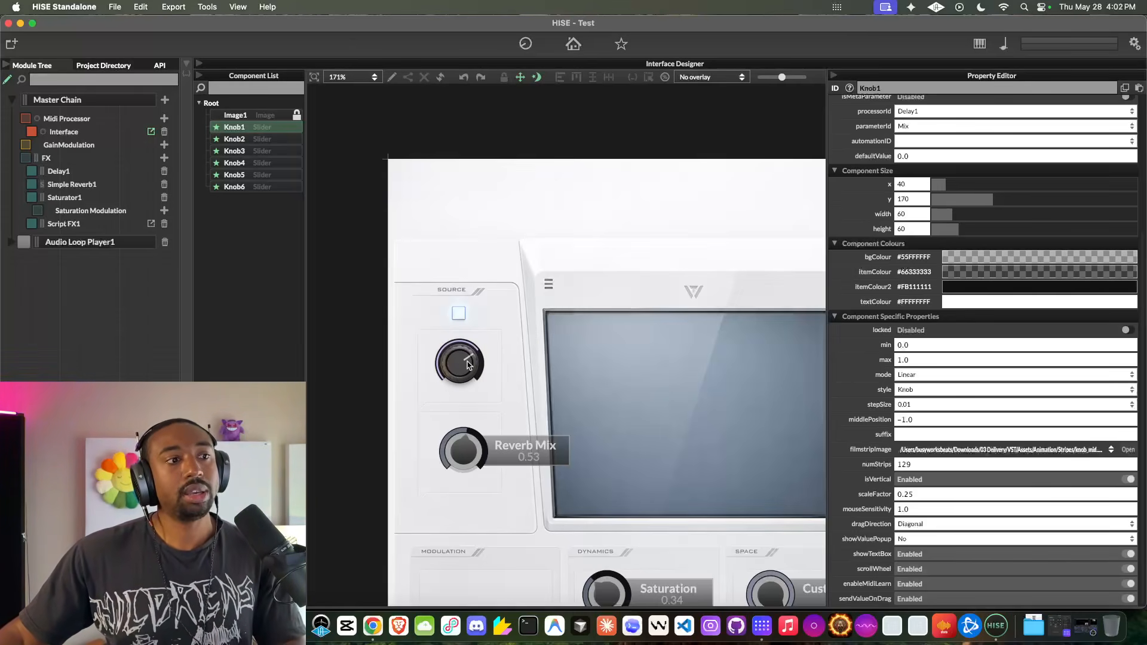
{"action": "scroll", "coordinate": [468, 365], "scroll_direction": "down", "scroll_amount": 5}
{"action": "scroll", "coordinate": [576, 384], "scroll_direction": "up", "scroll_amount": 4}
{"action": "scroll", "coordinate": [576, 383], "scroll_direction": "down", "scroll_amount": 1}
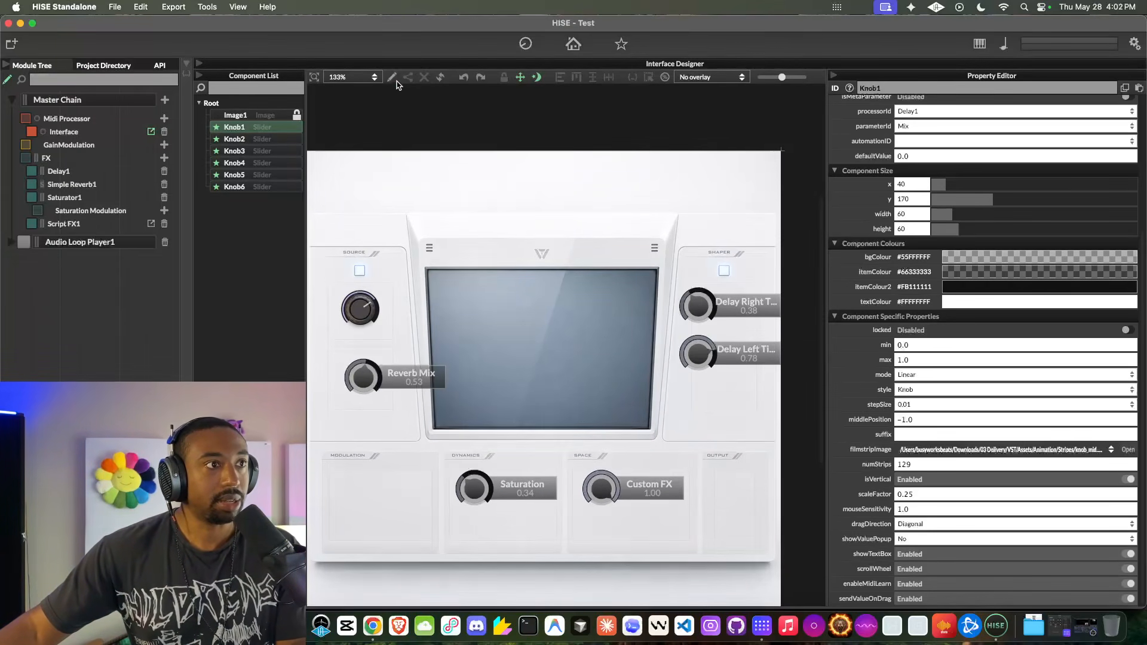
- Restyle the Reverb Mix knob and the four other default knobs to match the Delay Mix knob's filmstrip look
{"action": "left_click", "coordinate": [367, 378]}
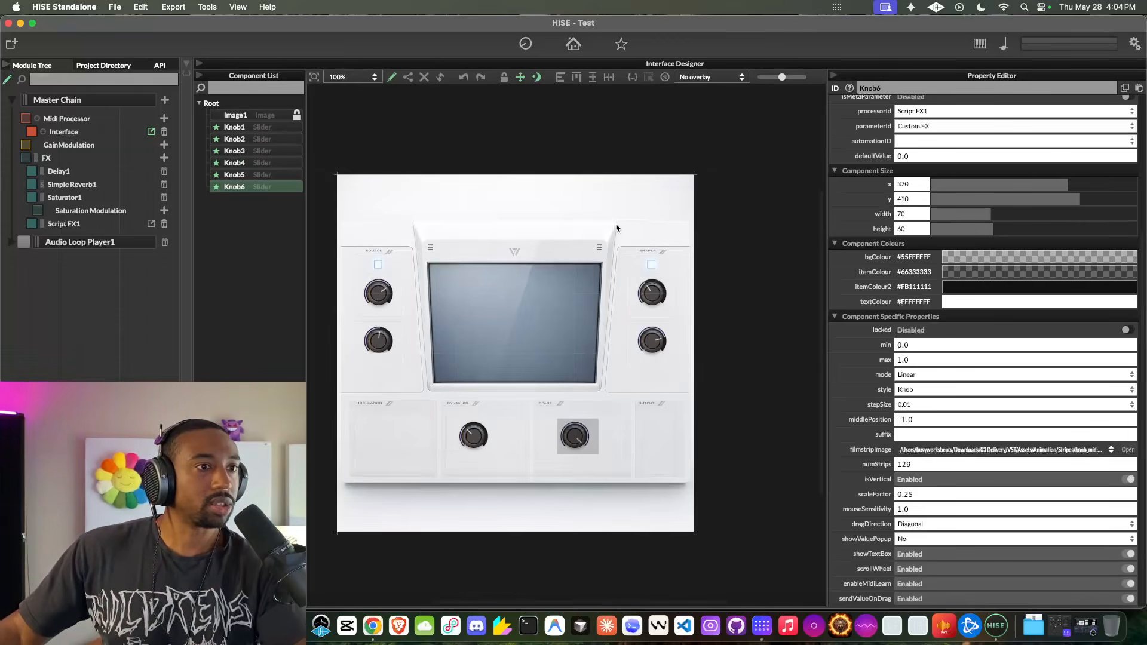
{"action": "left_click", "coordinate": [616, 228]}
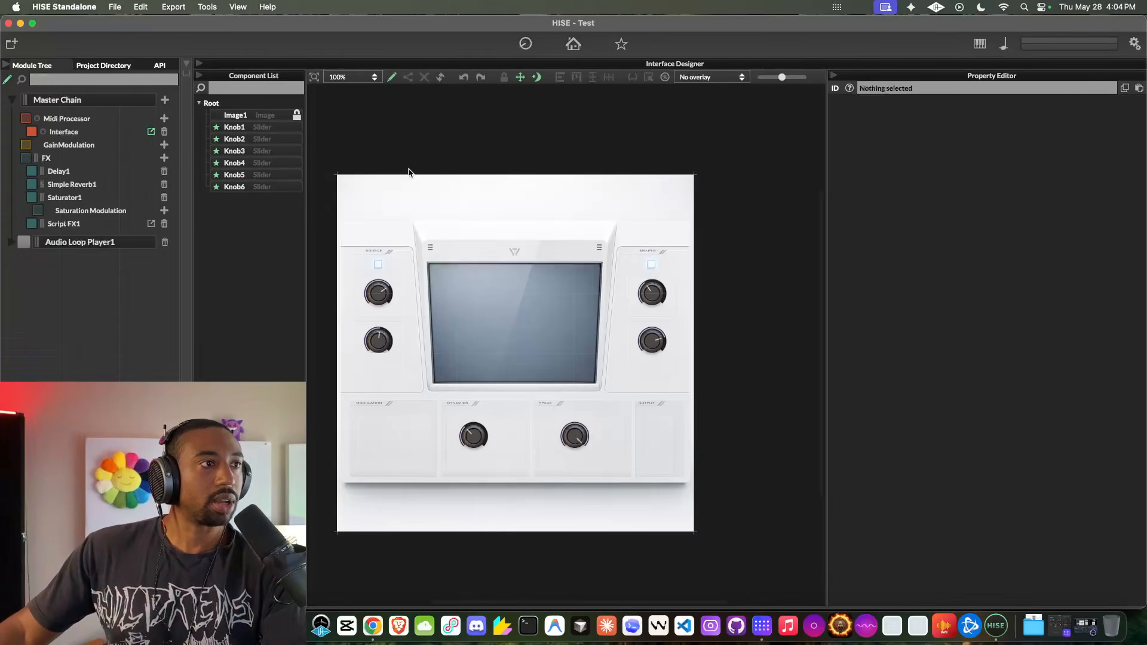
- Inspect the parameter assignments of the Delay Mix, Reverb Mix, Delay Right Time, Delay Left Time, Saturation and Custom FX knobs
{"action": "left_click", "coordinate": [385, 297]}
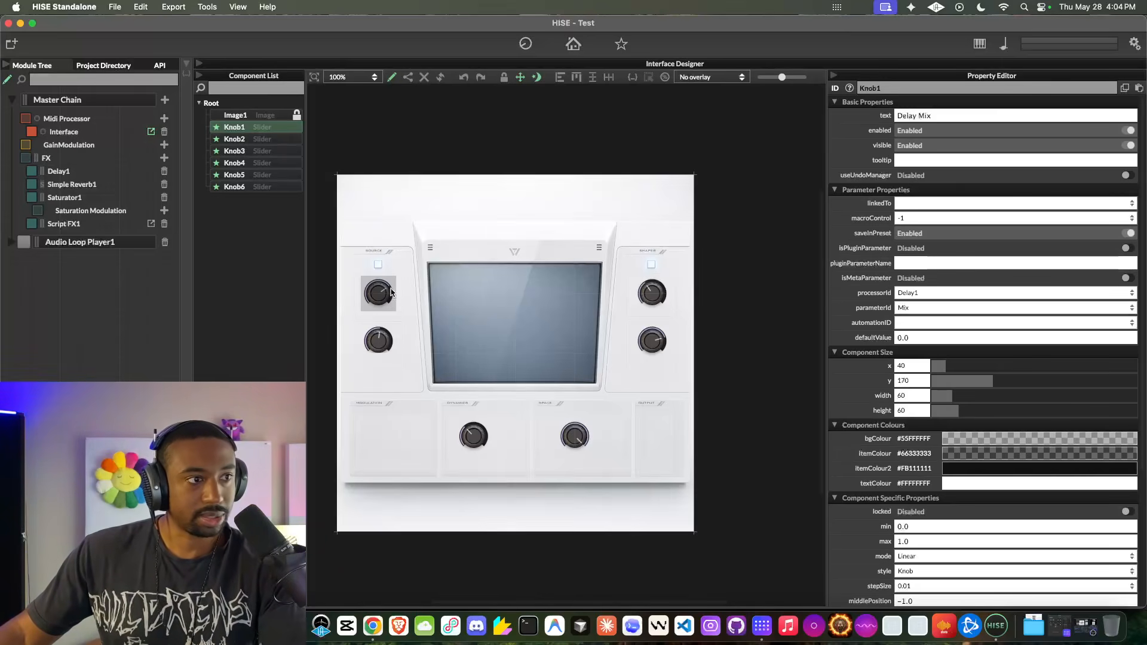
{"action": "left_click", "coordinate": [384, 339]}
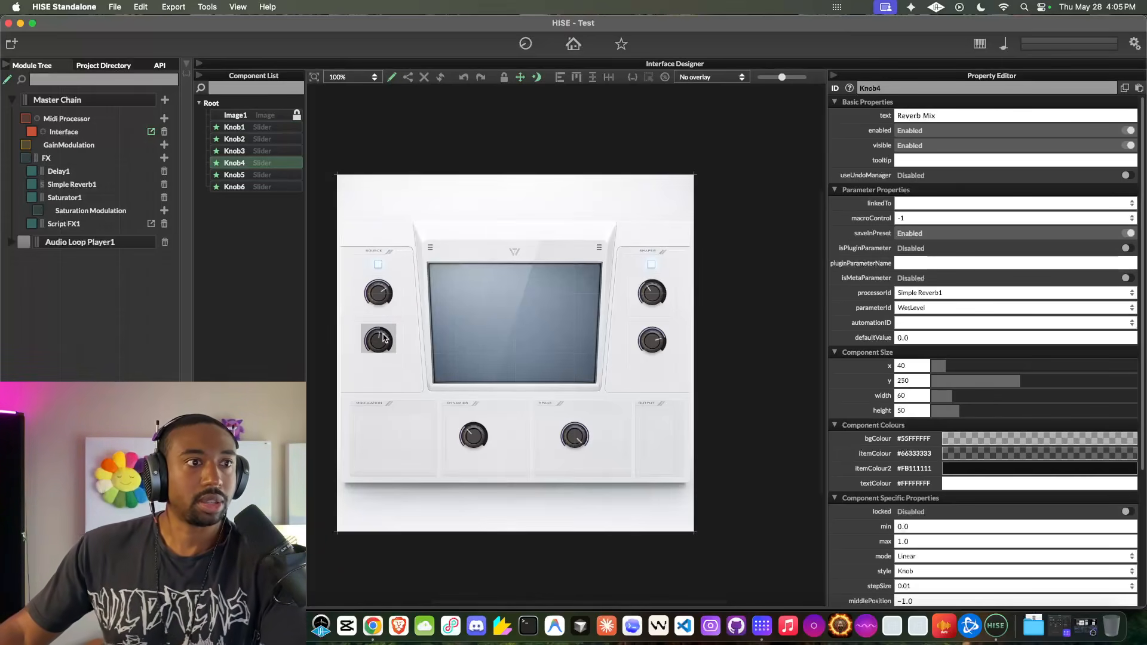
{"action": "left_click", "coordinate": [383, 295]}
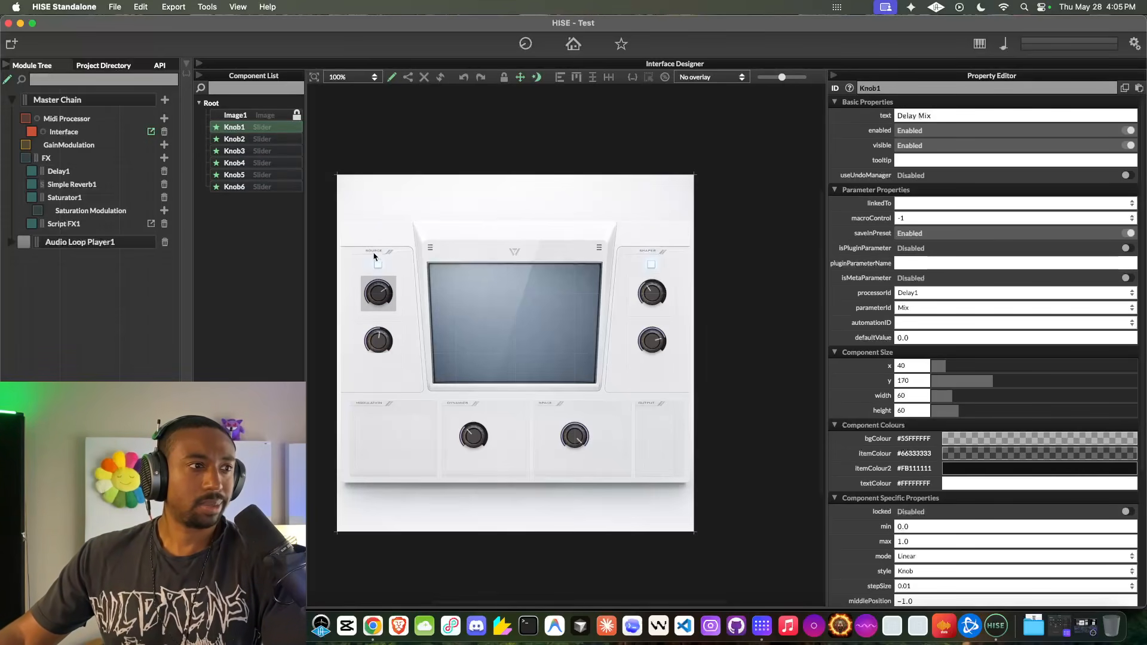
{"action": "left_click", "coordinate": [378, 338]}
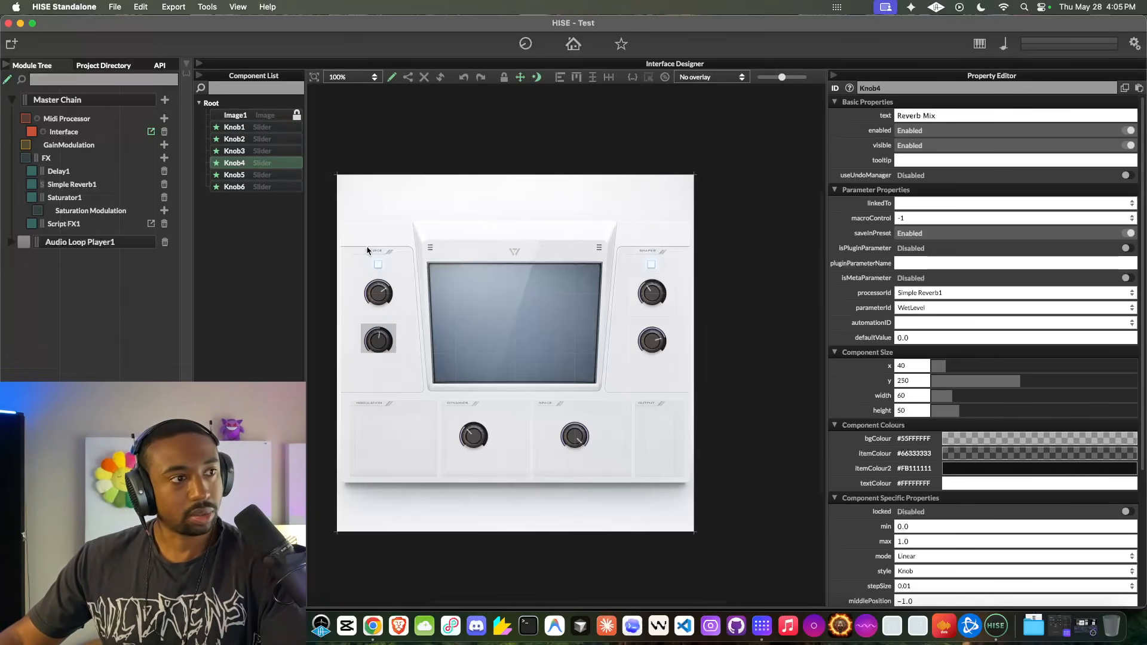
{"action": "left_click", "coordinate": [656, 300]}
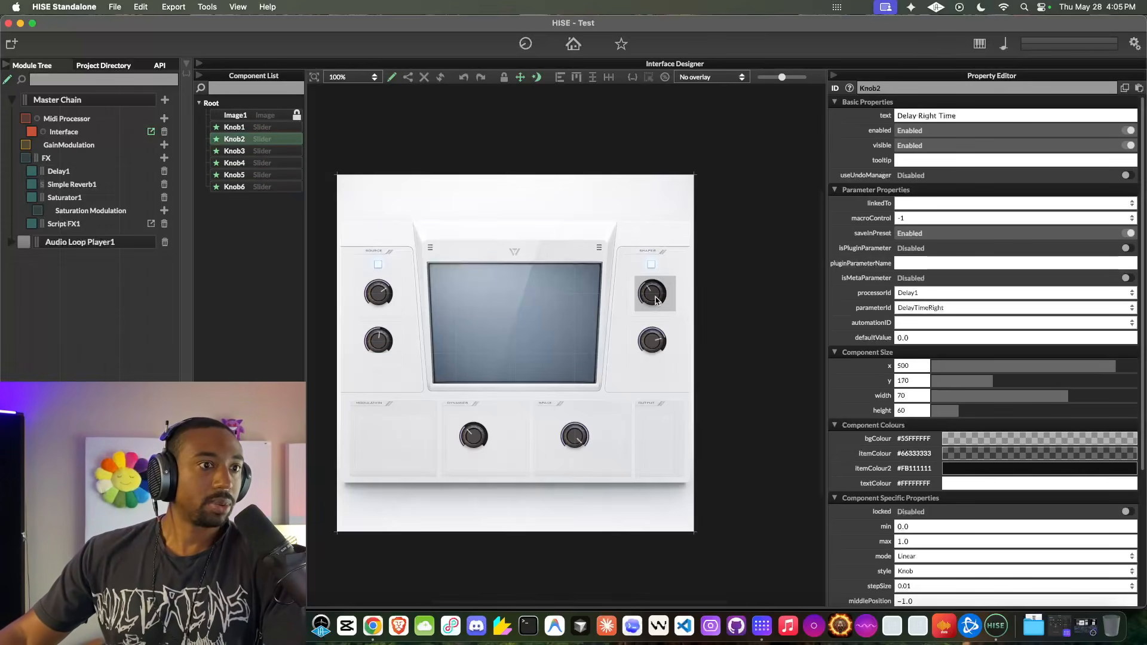
{"action": "left_click", "coordinate": [654, 342]}
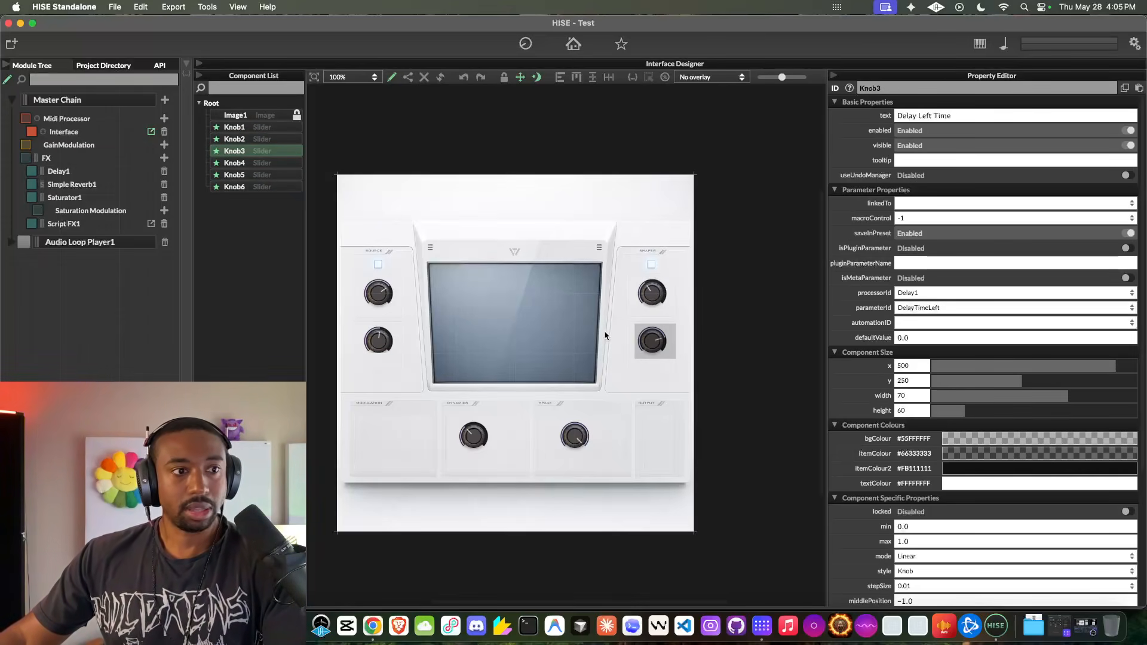
{"action": "left_click", "coordinate": [474, 436]}
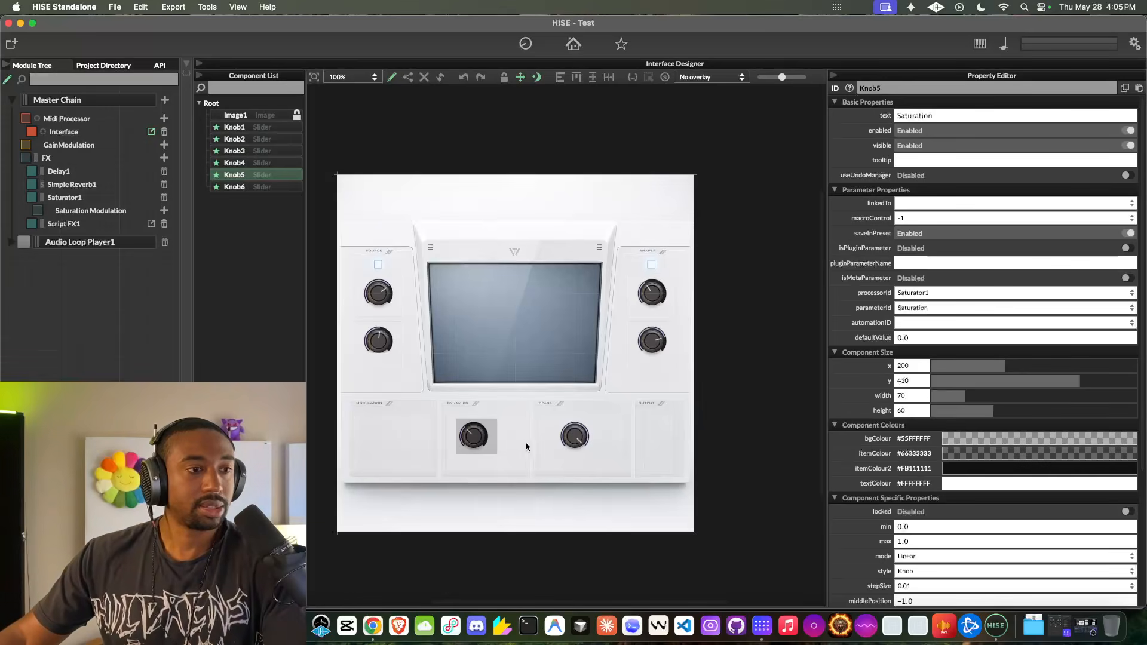
{"action": "left_click", "coordinate": [572, 443]}
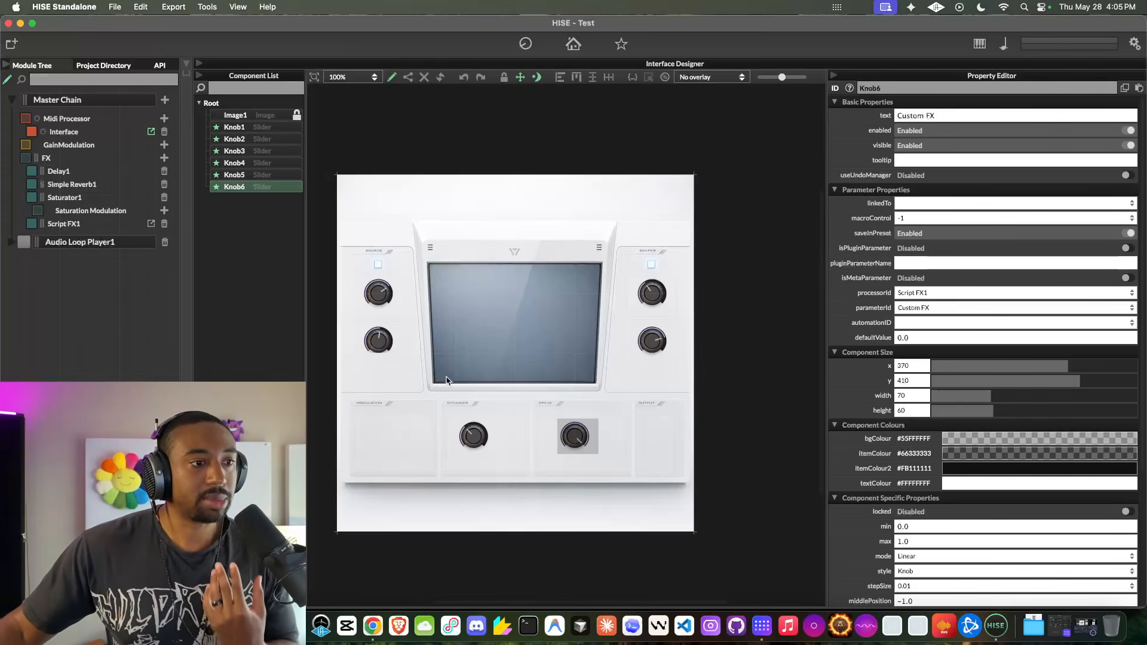
{"action": "scroll", "coordinate": [464, 392], "scroll_direction": "up", "scroll_amount": 3}
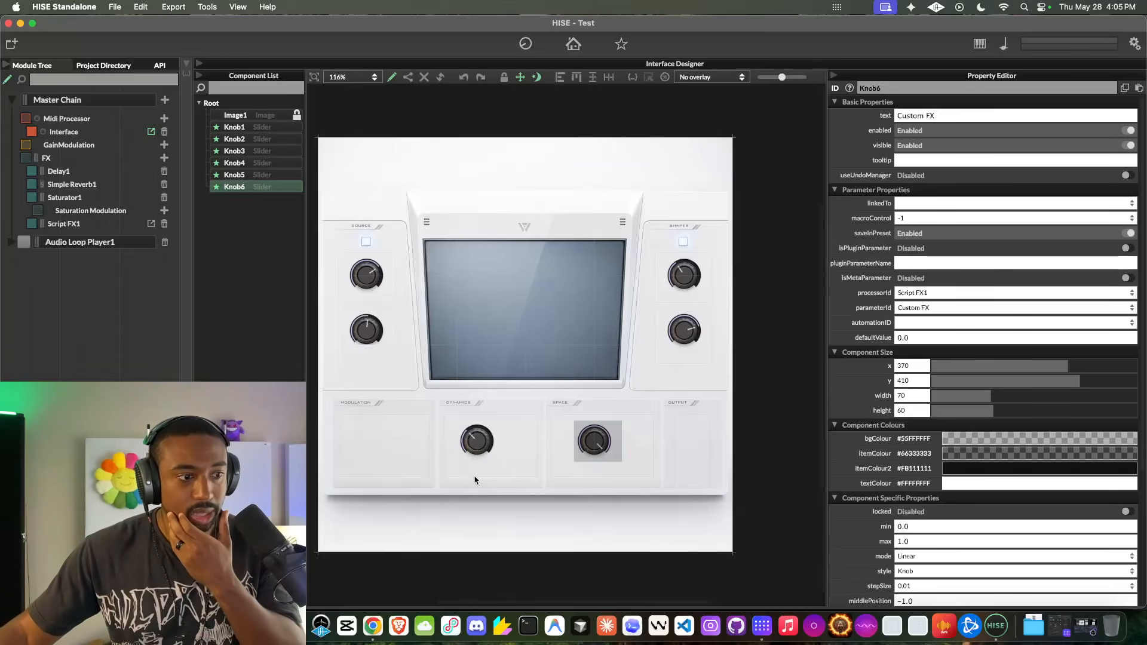
- Switch to ChatGPT in Chrome and start a new chat in image creation mode
{"action": "left_click", "coordinate": [372, 625]}
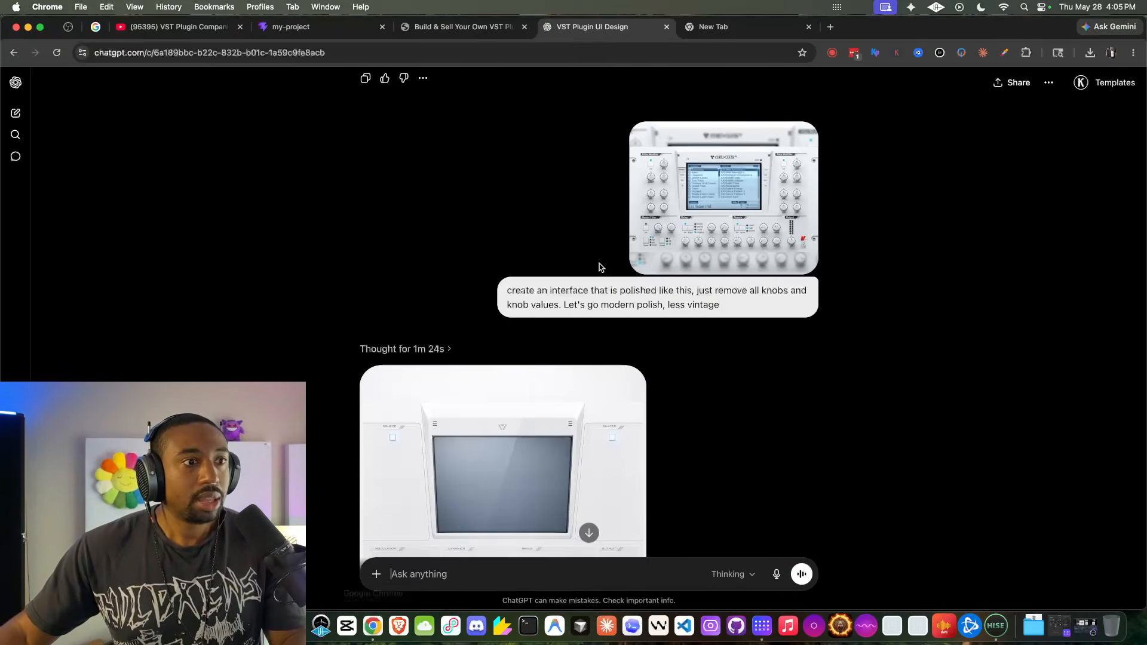
{"action": "scroll", "coordinate": [597, 266], "scroll_direction": "down", "scroll_amount": 5}
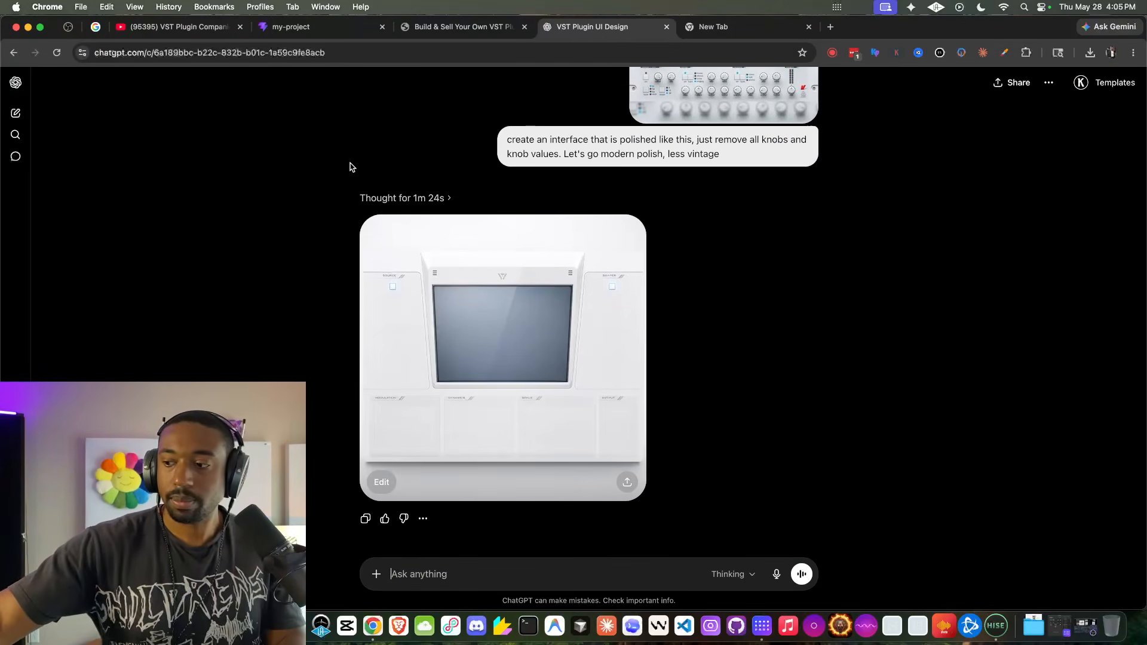
{"action": "key", "text": "super+shift+o"}
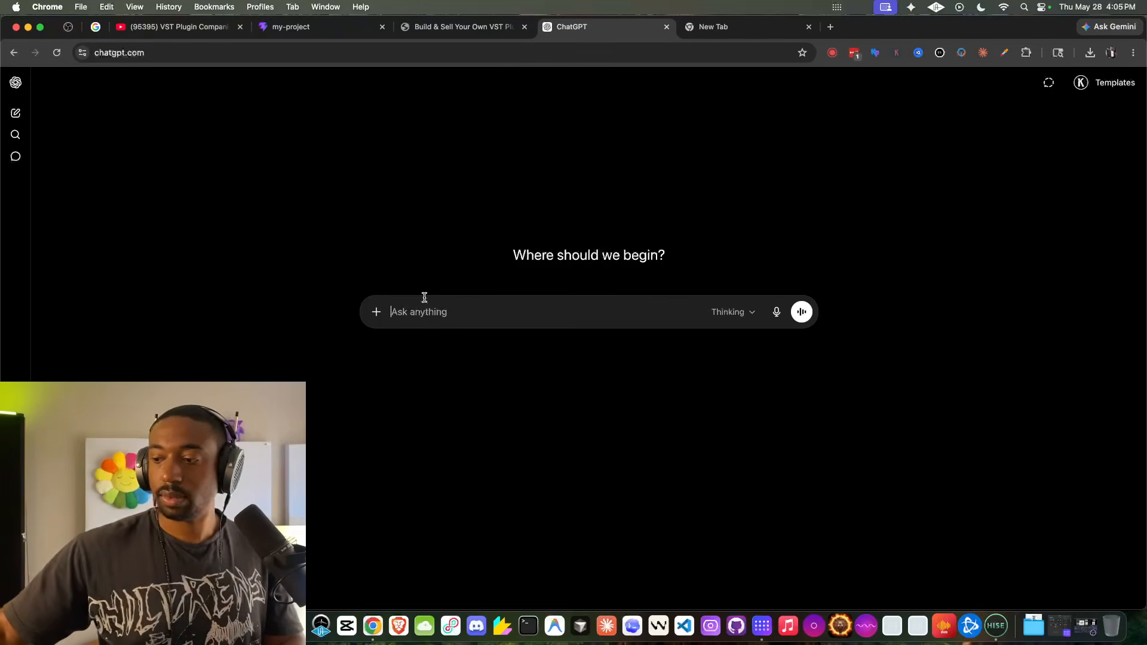
{"action": "left_click", "coordinate": [377, 312]}
{"action": "left_click", "coordinate": [392, 384]}
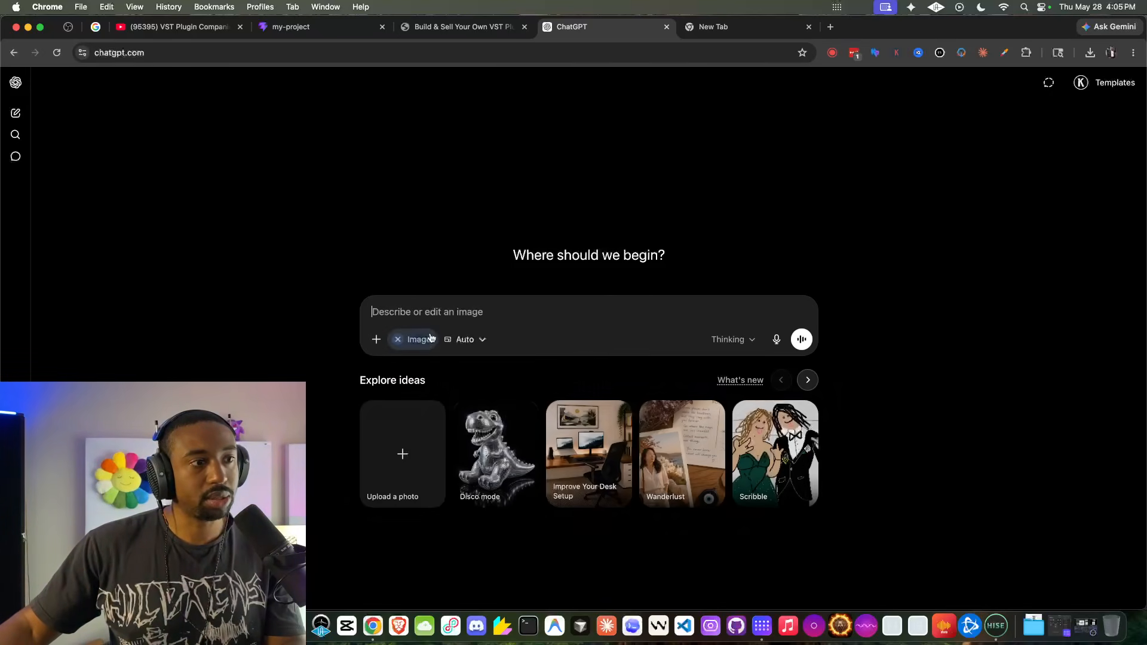
- Capture a screenshot of the whole plugin interface in HISE's Interface Designer and return to ChatGPT
{"action": "left_click", "coordinate": [996, 626]}
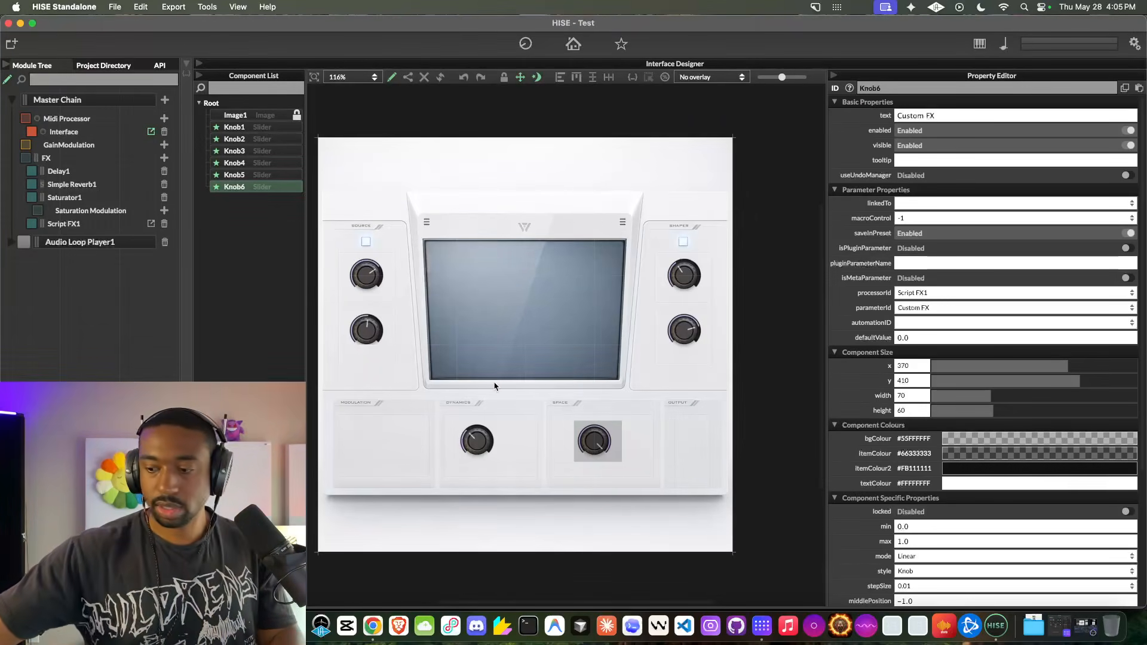
{"action": "mouse_move", "coordinate": [316, 132]}
{"action": "left_mouse_down"}
{"action": "mouse_move", "coordinate": [729, 511]}
{"action": "mouse_move", "coordinate": [734, 553]}
{"action": "left_mouse_up"}
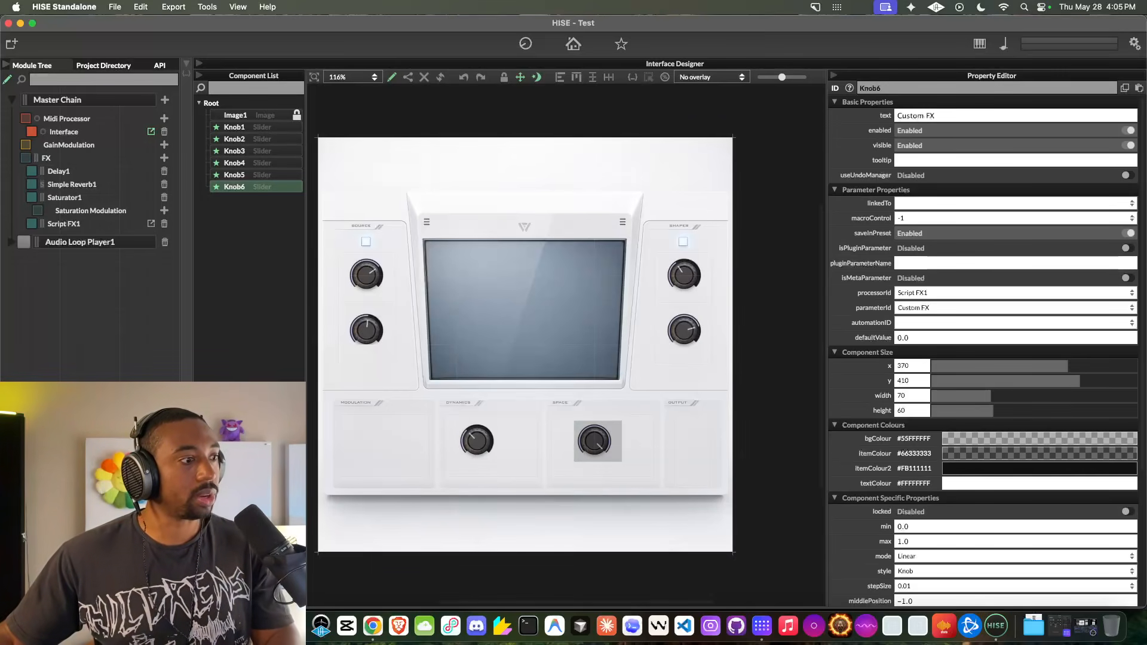
{"action": "left_click", "coordinate": [373, 626]}
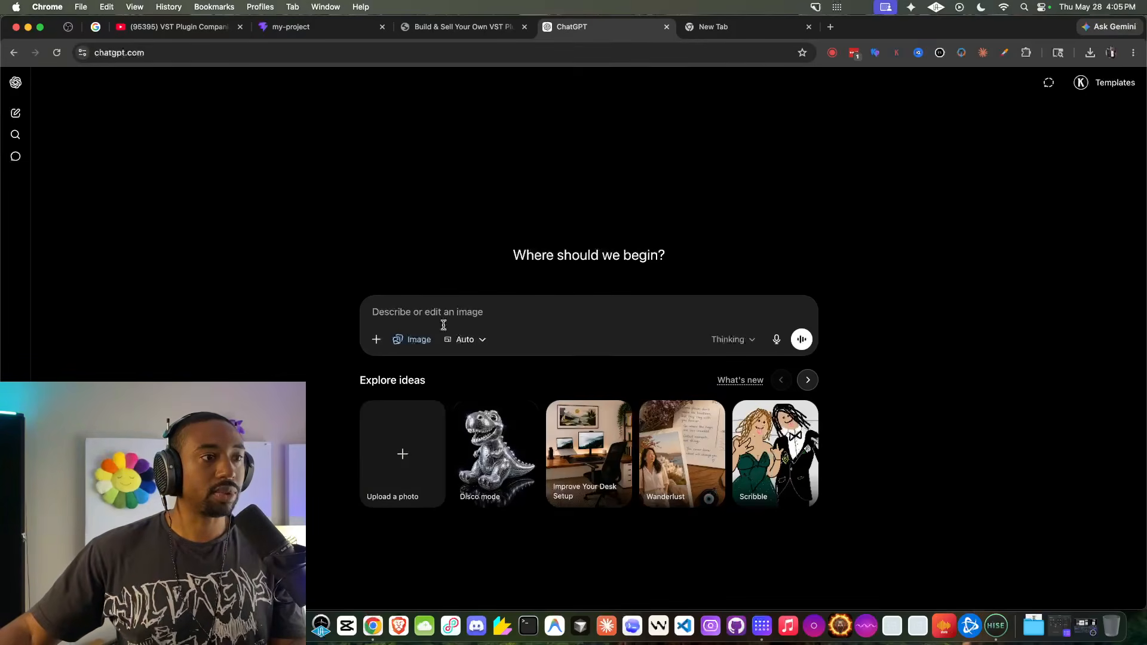
- Write "Do not create knobs, redo a modern polished interface. background needs to match our charcoal style knobs" and paste the interface screenshot
{"action": "left_click", "coordinate": [437, 306]}
{"action": "type", "text": "Do not create"}
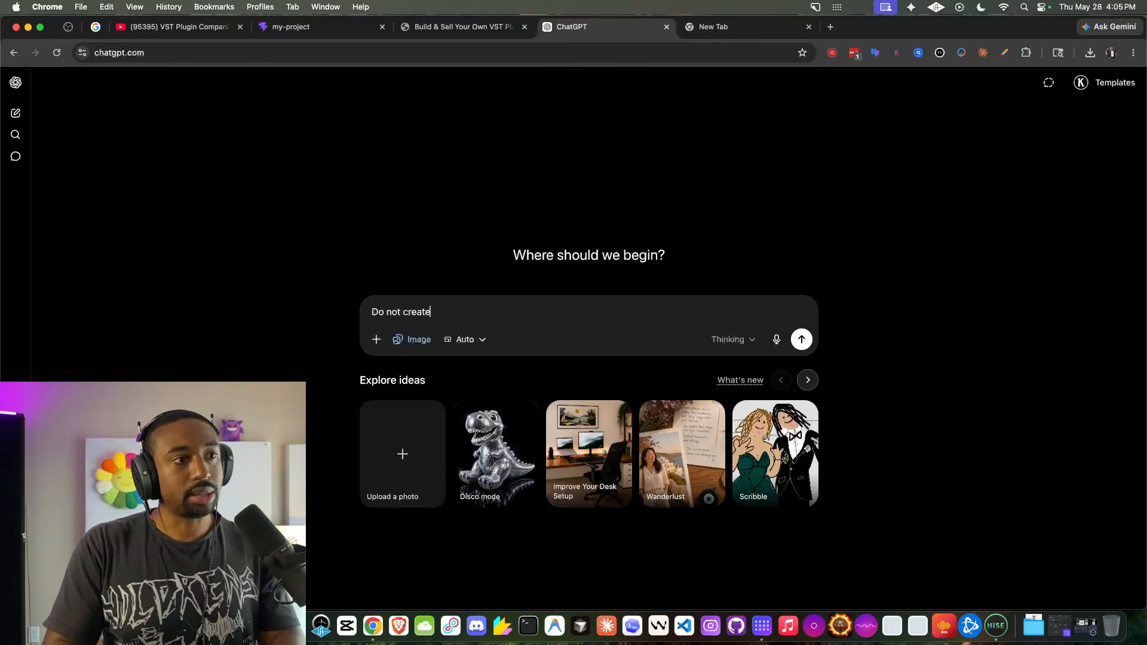
{"action": "type", "text": " knobs, redo  "}
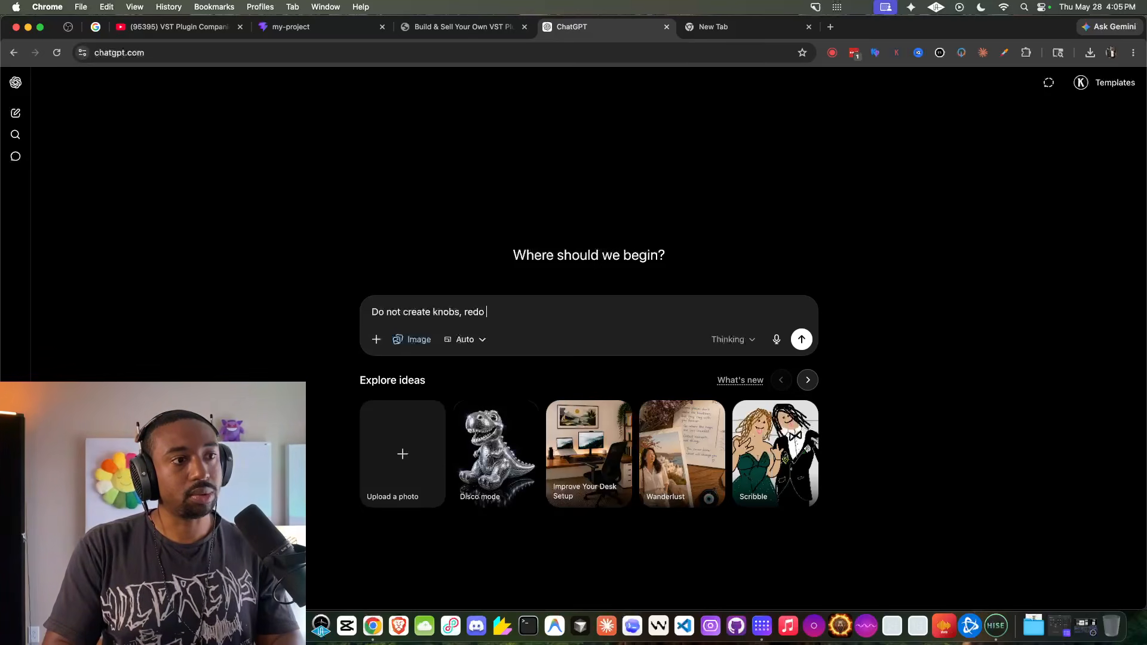
{"action": "type", "text": "a modern po"}
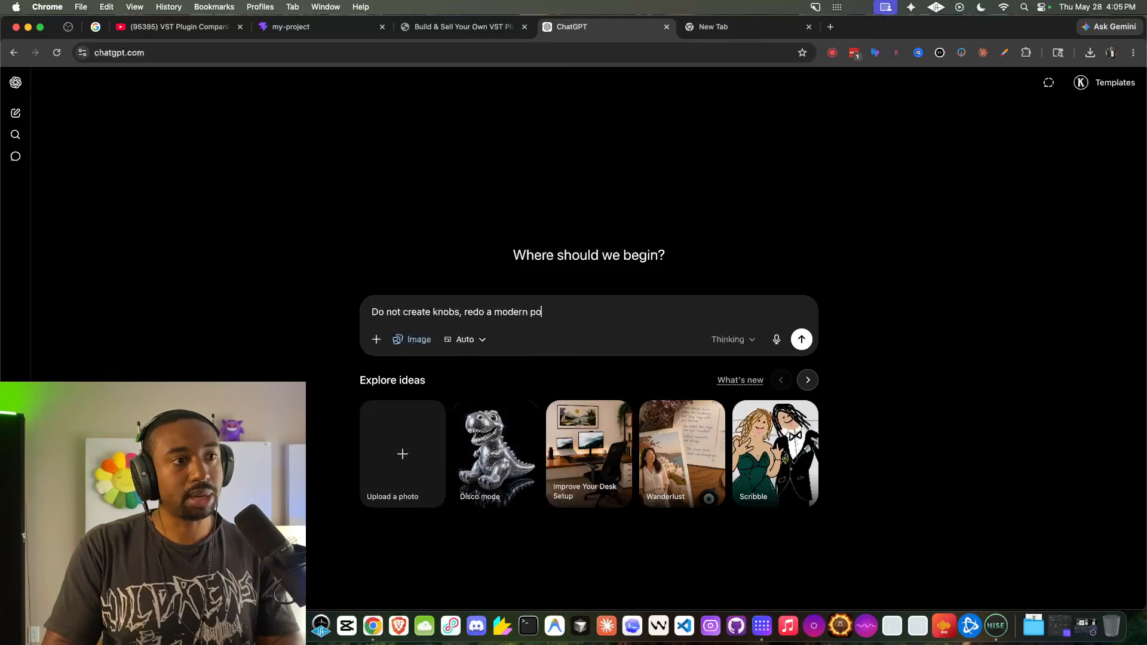
{"action": "type", "text": "lished interface"}
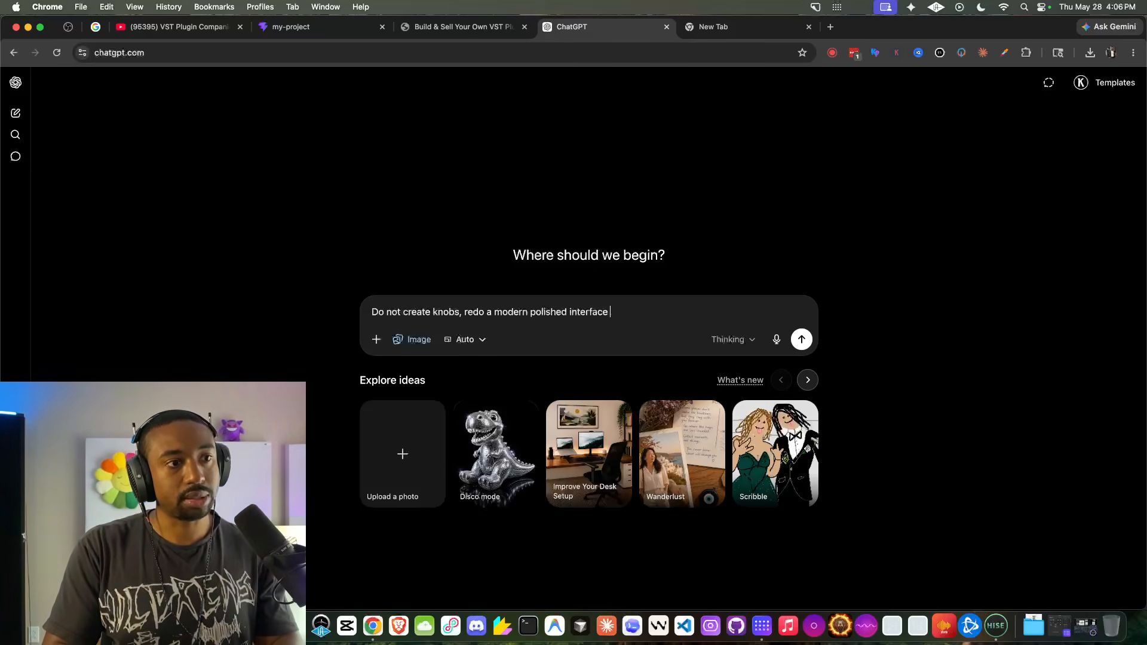
{"action": "type", "text": "."}
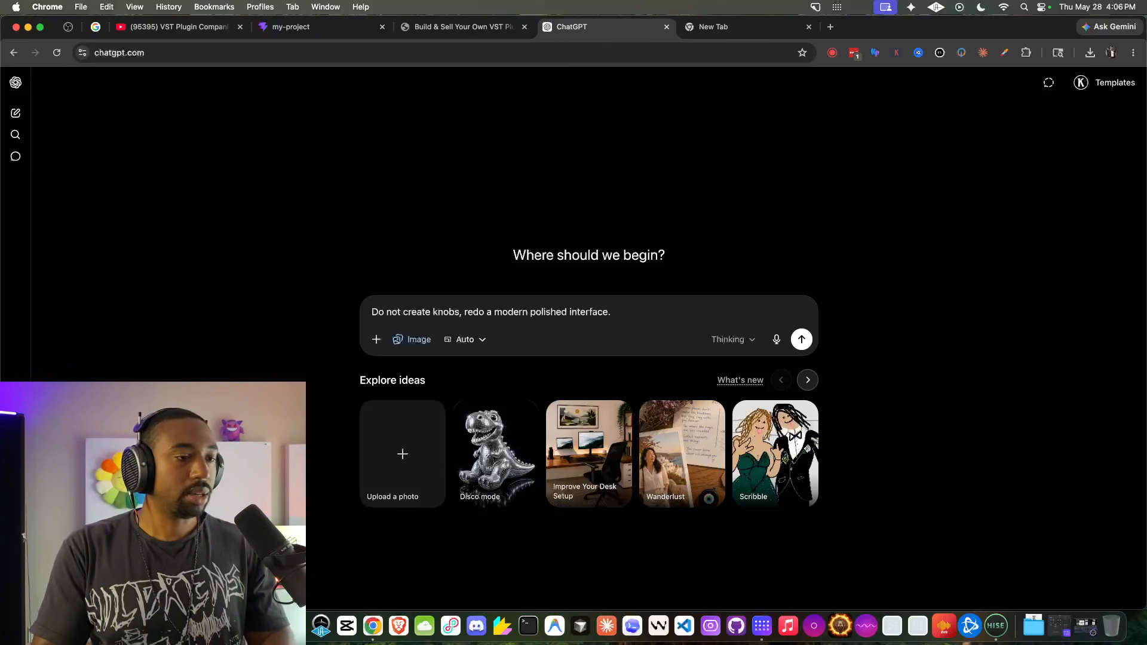
{"action": "type", "text": " background need"}
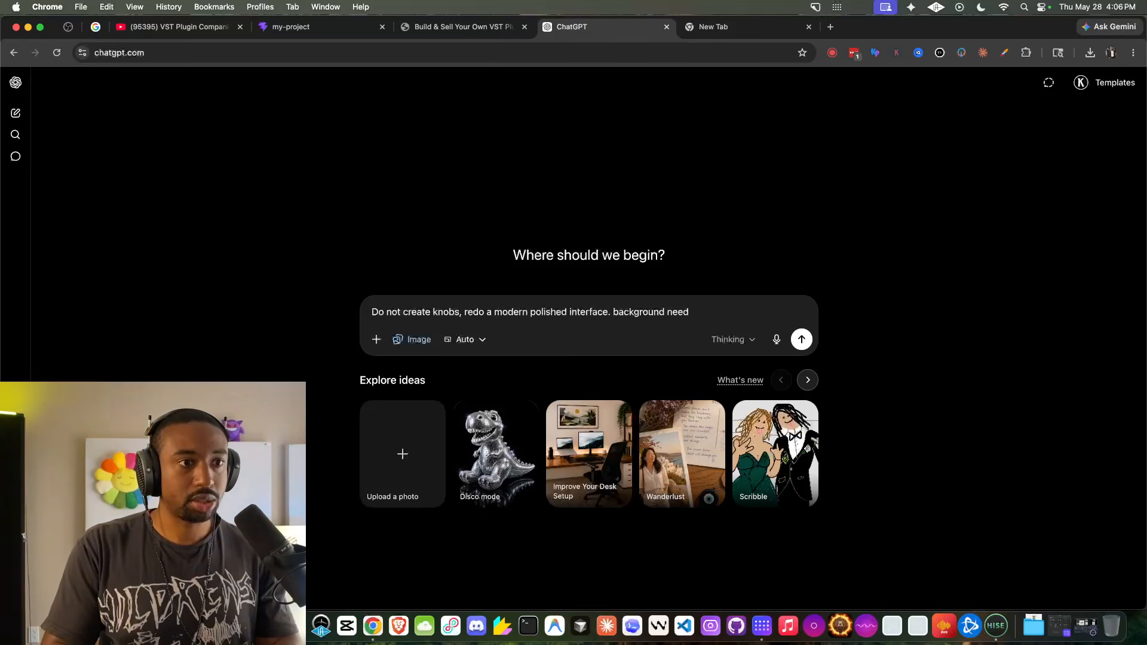
{"action": "type", "text": "  ts to mat"}
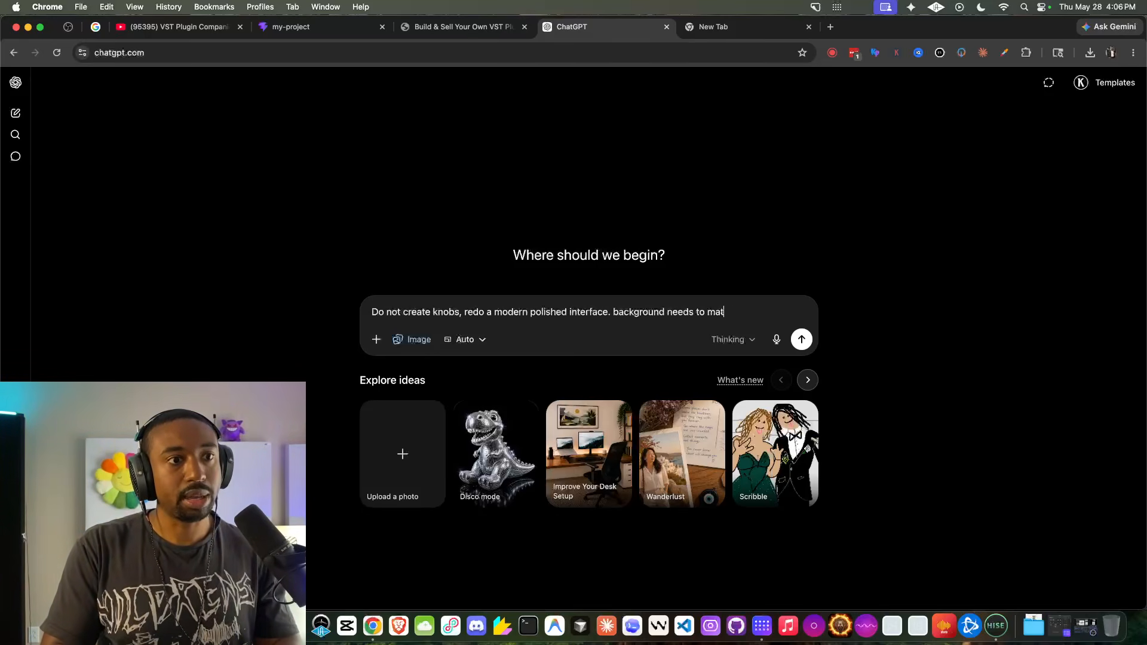
{"action": "type", "text": "ch our charcoal style knobs"}
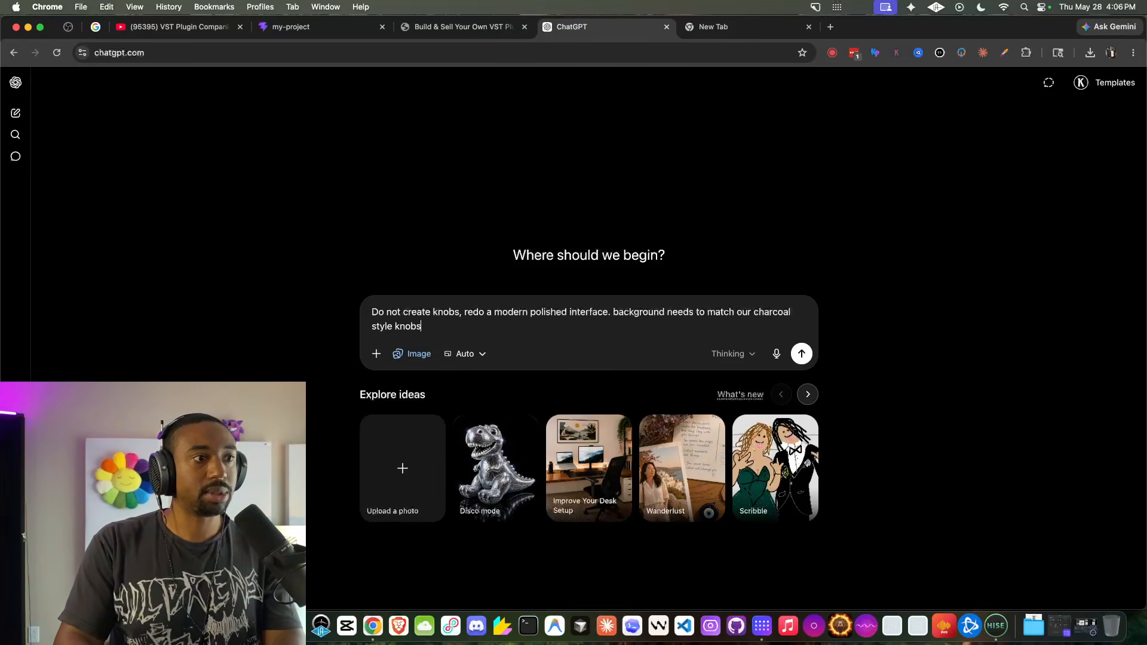
{"action": "key", "text": "super+v"}
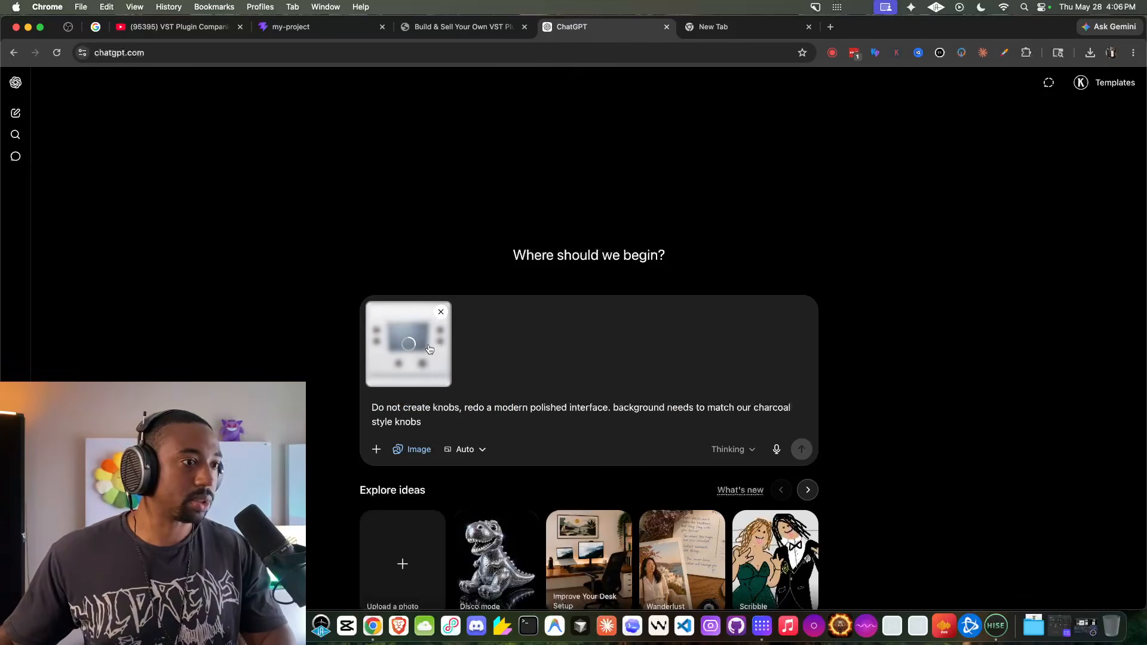
- Check the panel labels in HISE and add a new prompt paragraph reading Rename "Source" to "Delay/Reverb"
{"action": "key", "text": "shift+Return"}
{"action": "type", "text": "Rename"}
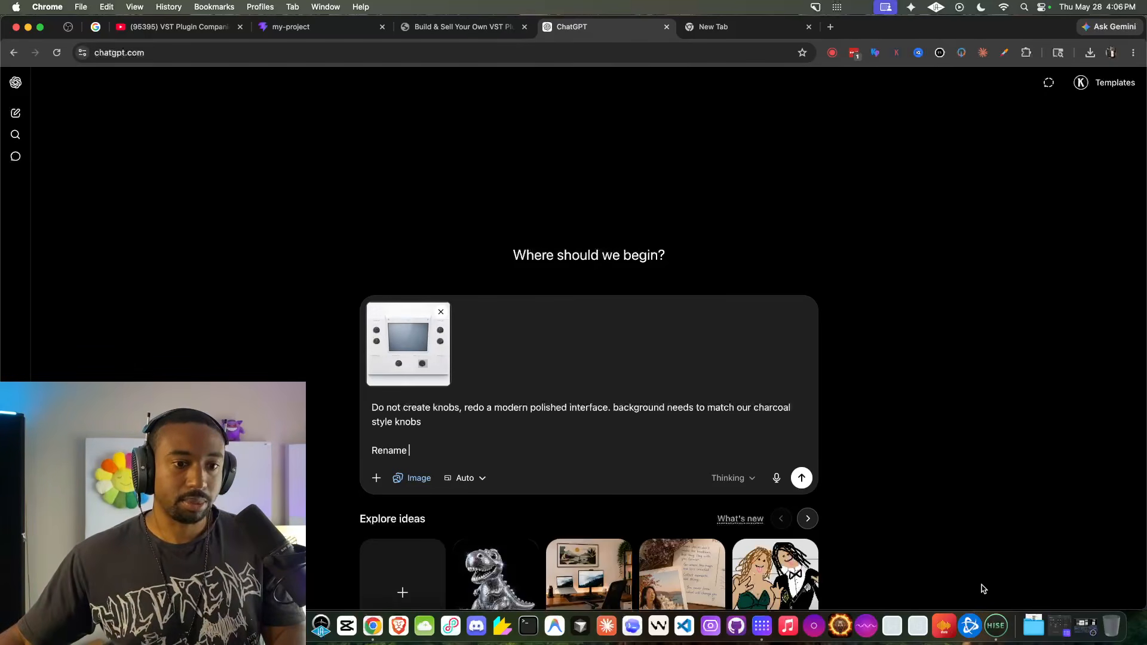
{"action": "left_click", "coordinate": [995, 626]}
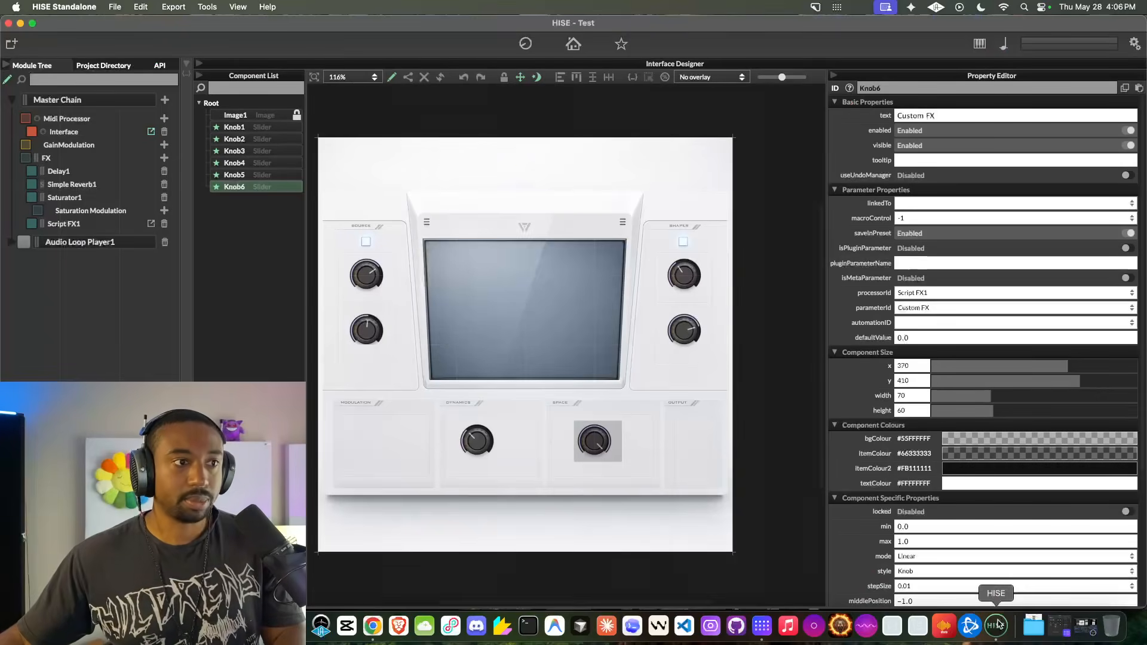
{"action": "left_click", "coordinate": [373, 626]}
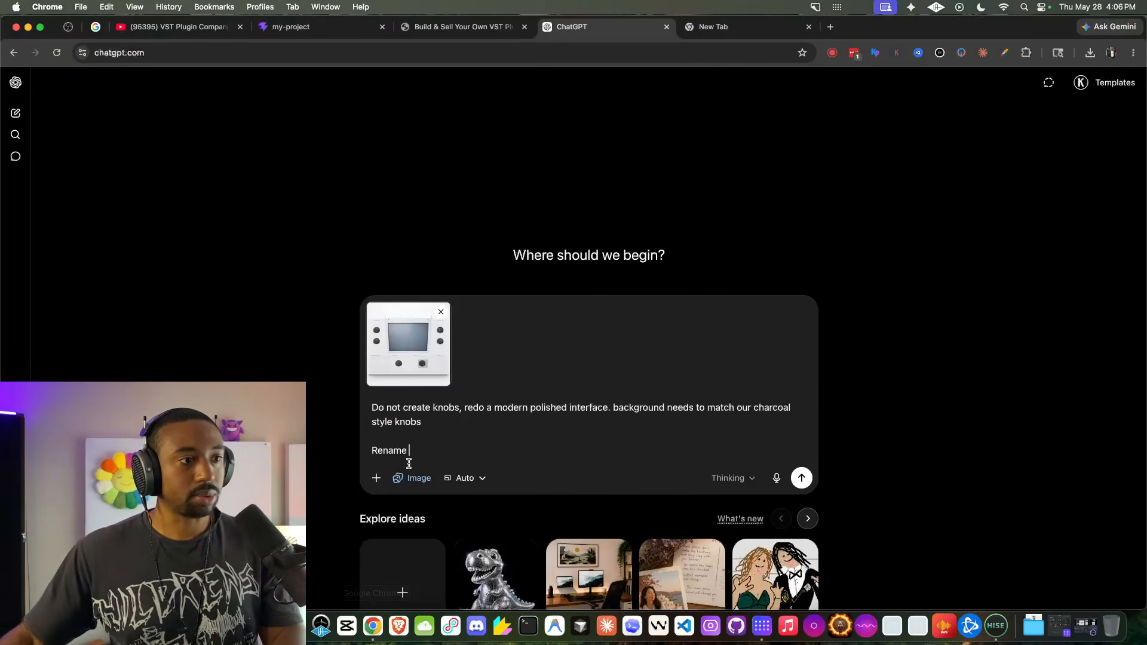
{"action": "type", "text": "\"Source\" to \"Delay/Reverb\" "}
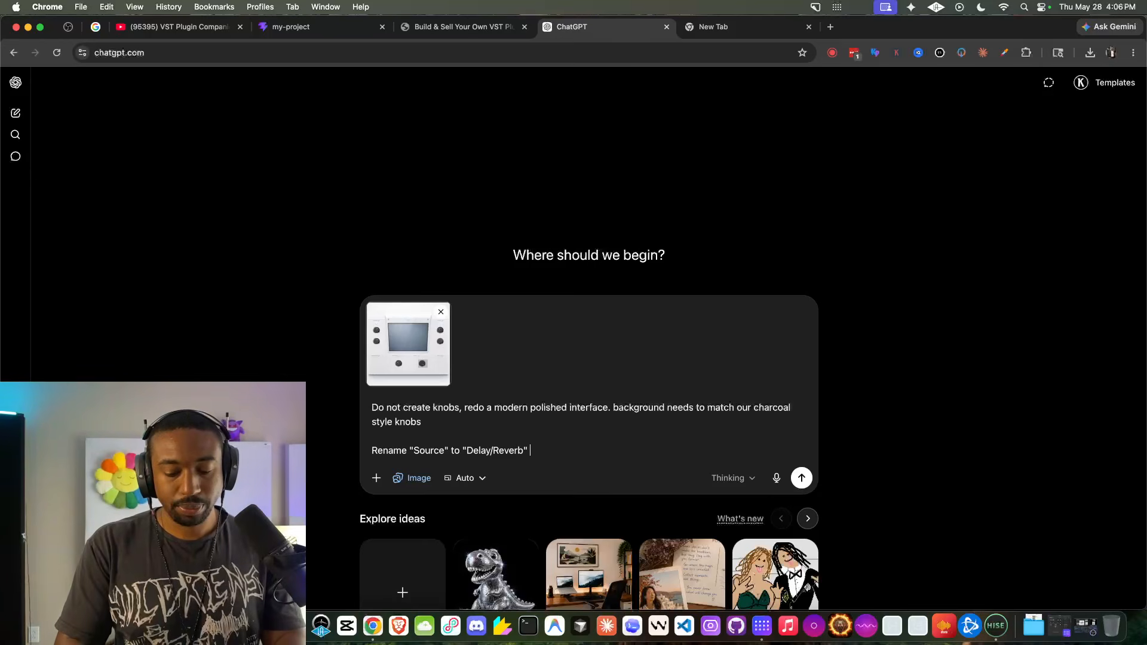
{"action": "type", "text": "and rename"}
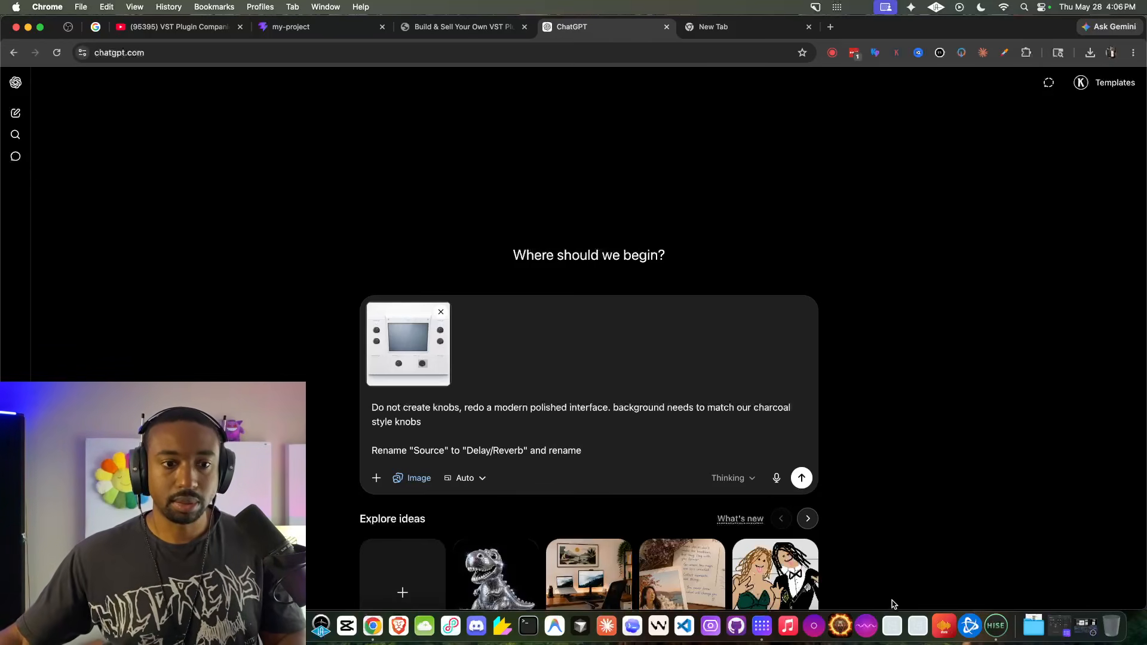
- Extend the prompt with and rename "Shaper" to "Delay FX" and "Dynamics" to "Saturation", consulting the panel labels in HISE
{"action": "left_click", "coordinate": [1006, 623]}
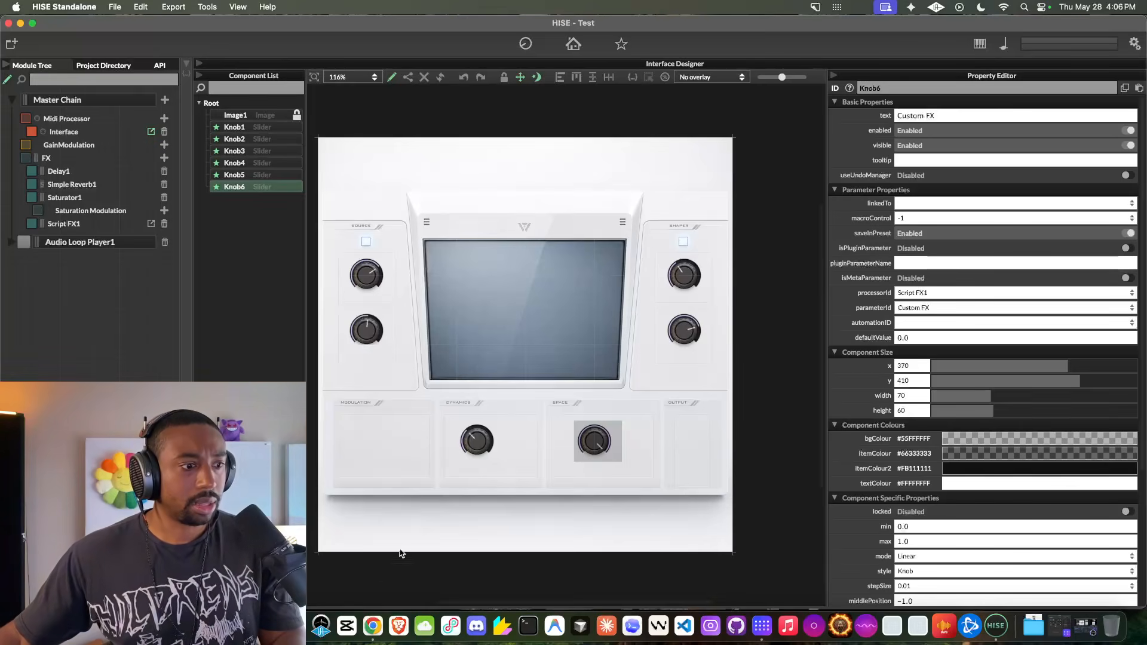
{"action": "left_click", "coordinate": [373, 625]}
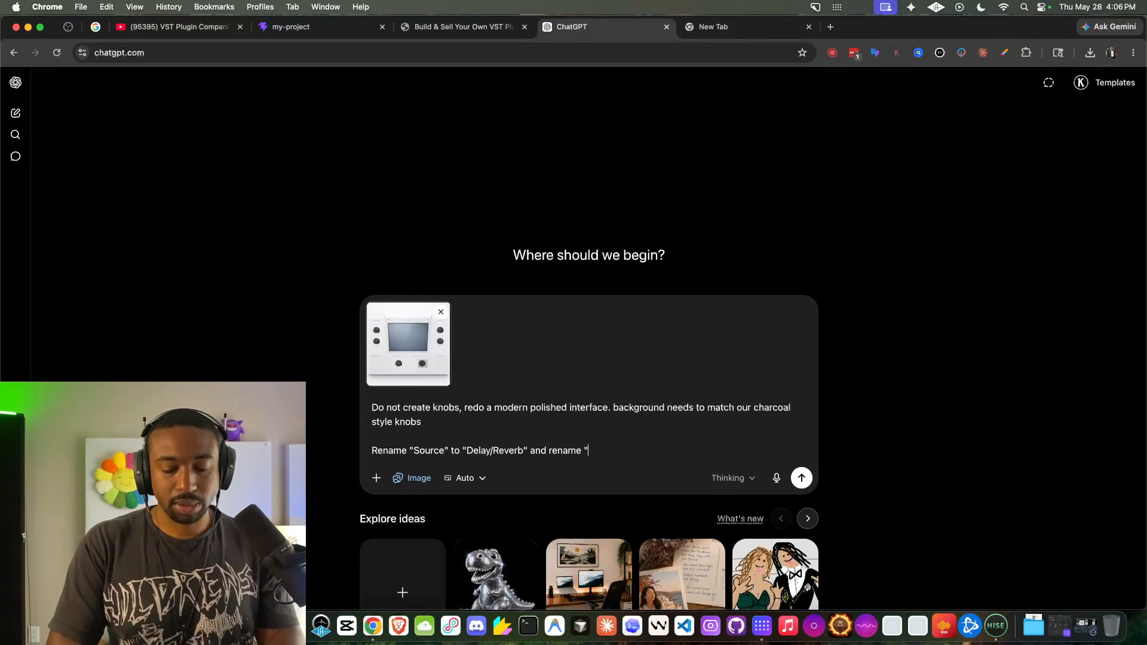
{"action": "type", "text": "\"Shaper\" to "}
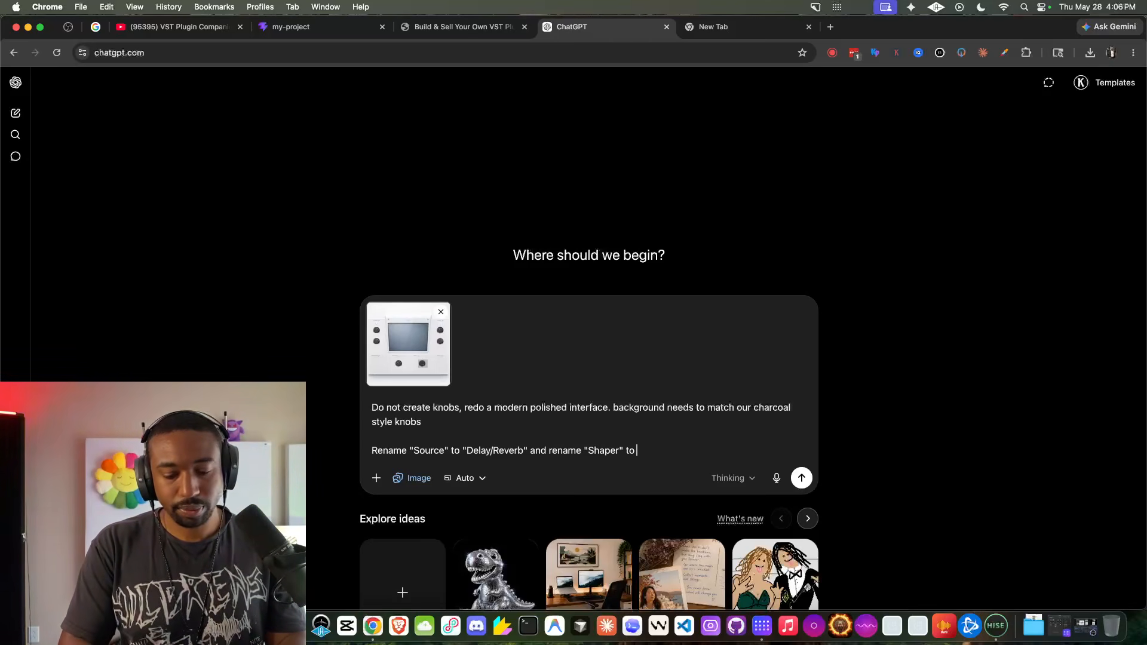
{"action": "type", "text": "Delay FX\"Delay"}
{"action": "type", "text": "\" and \"Dynam"}
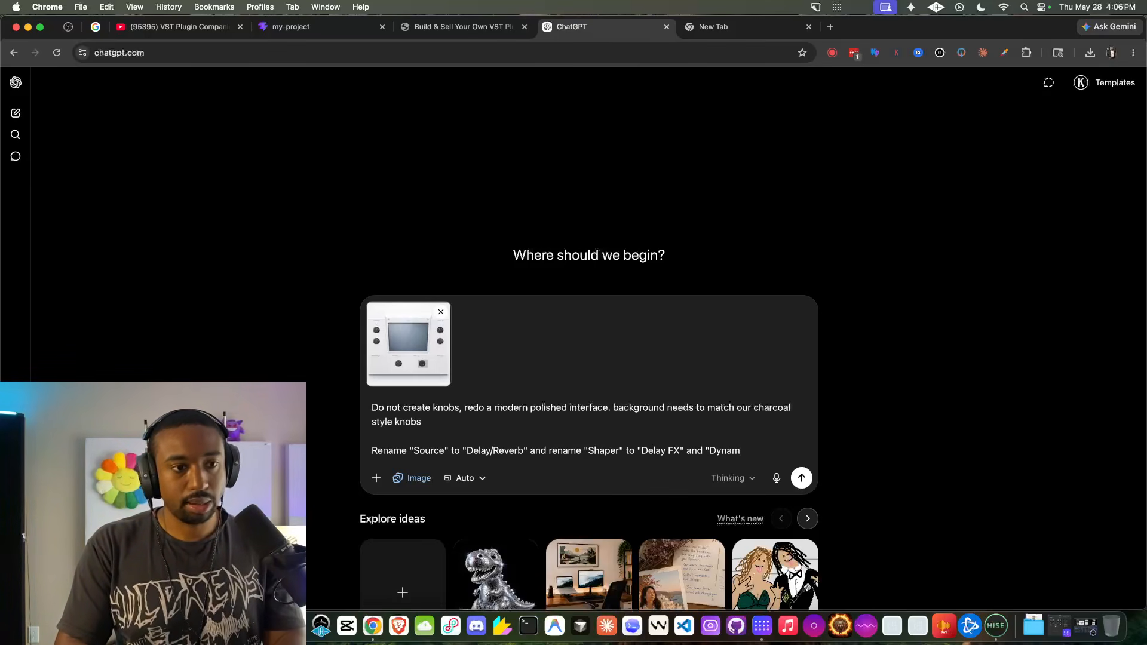
{"action": "type", "text": "ics\" to"}
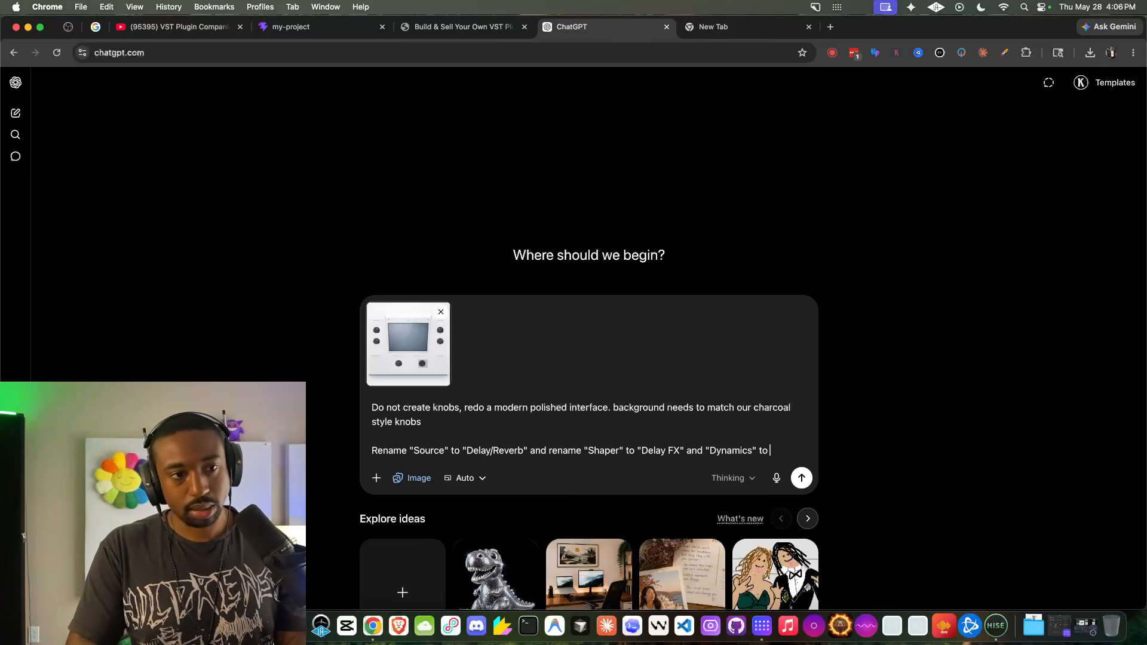
{"action": "type", "text": "\"Saturation"}
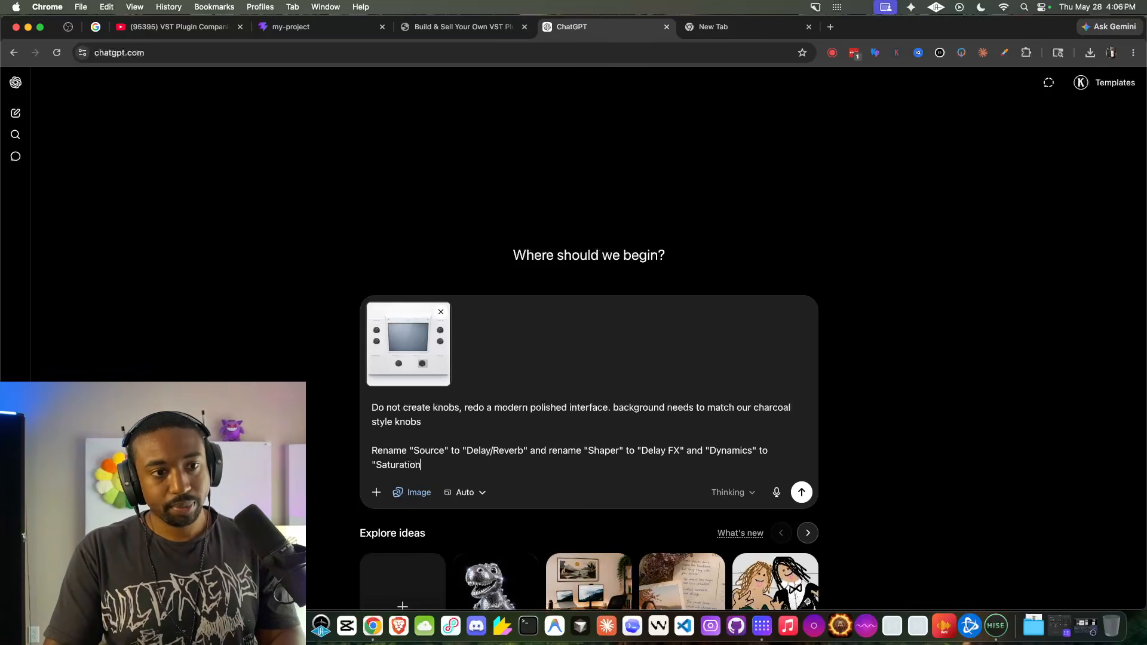
{"action": "type", "text": "\""}
- Finish the prompt with "Do not add white space behind image, just leave black or make 600 x 600 UI" and send it
{"action": "key", "text": "shift+Return"}
{"action": "key", "text": "shift+Return"}
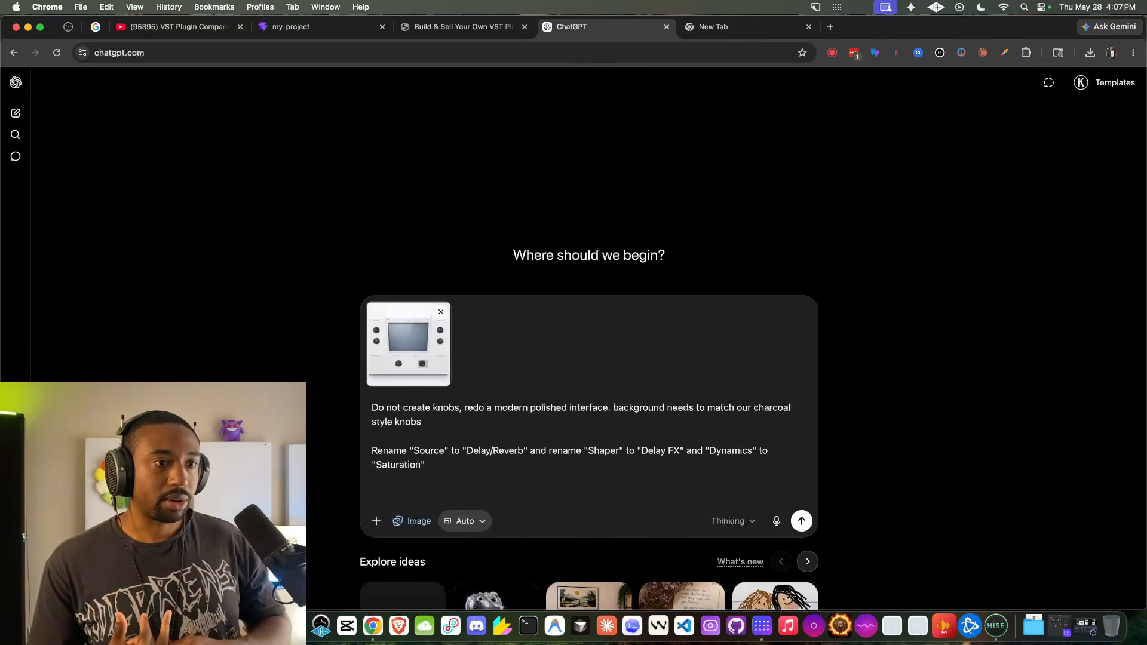
{"action": "type", "text": "Do not add "}
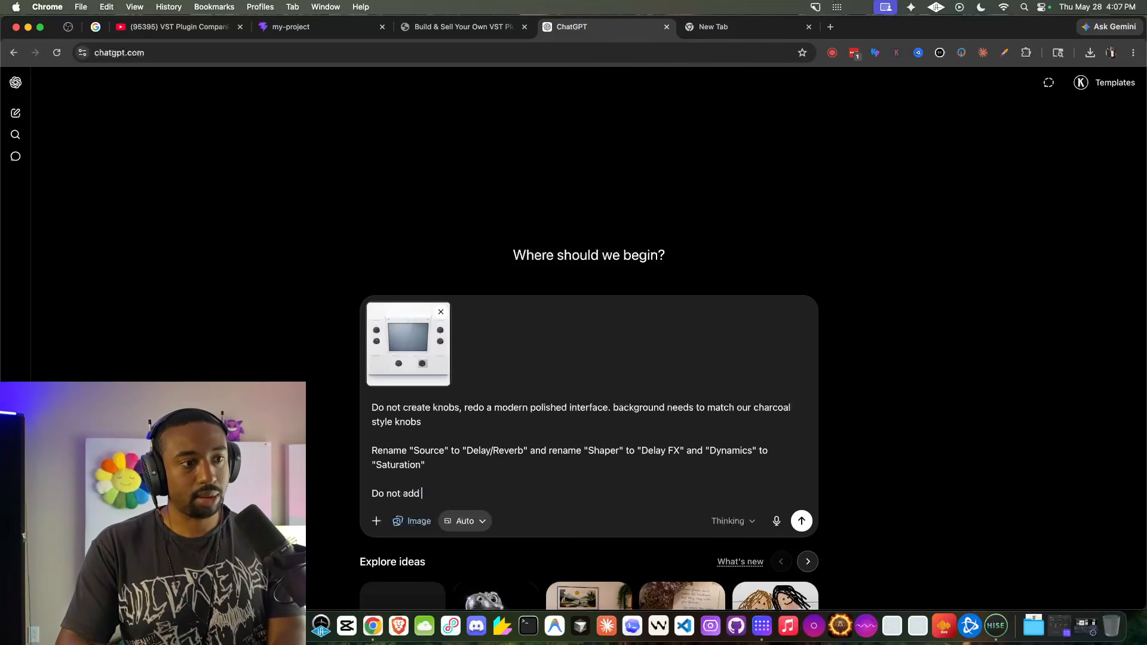
{"action": "type", "text": "white space behind image"}
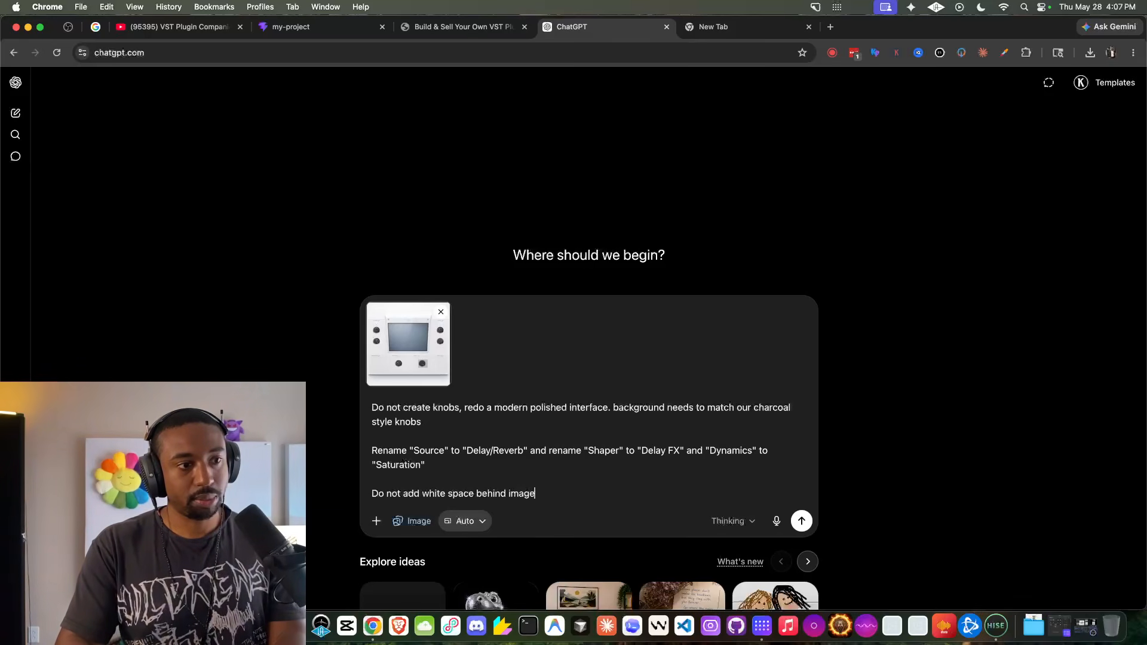
{"action": "type", "text": ", just leave black or make 600 x 600 UI"}
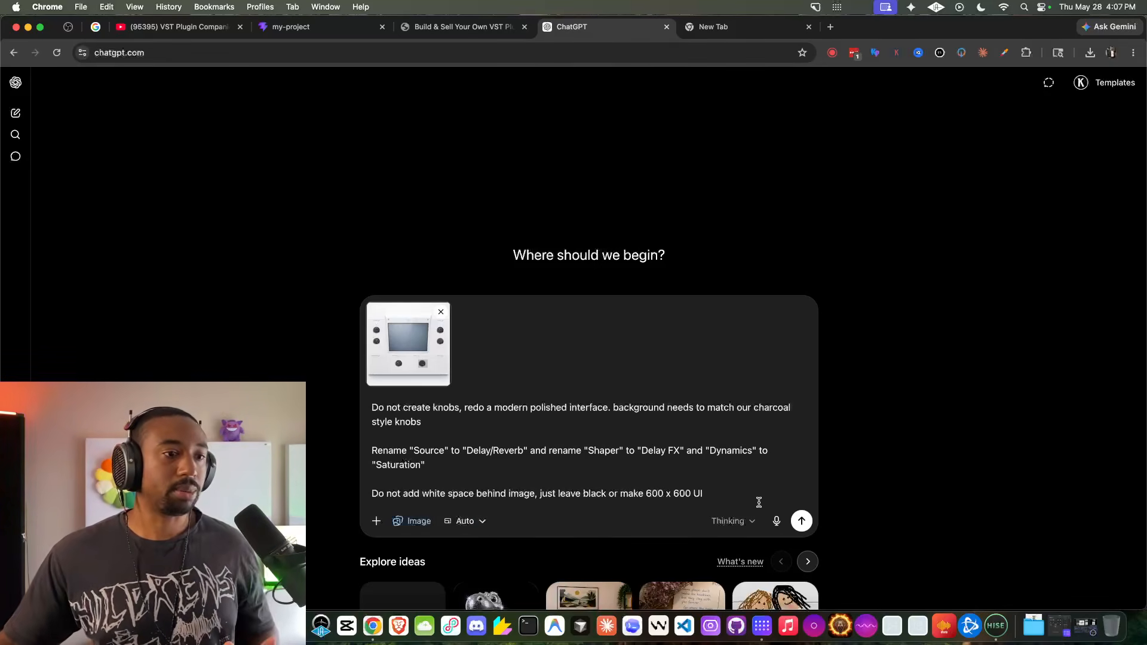
{"action": "left_click", "coordinate": [803, 520]}
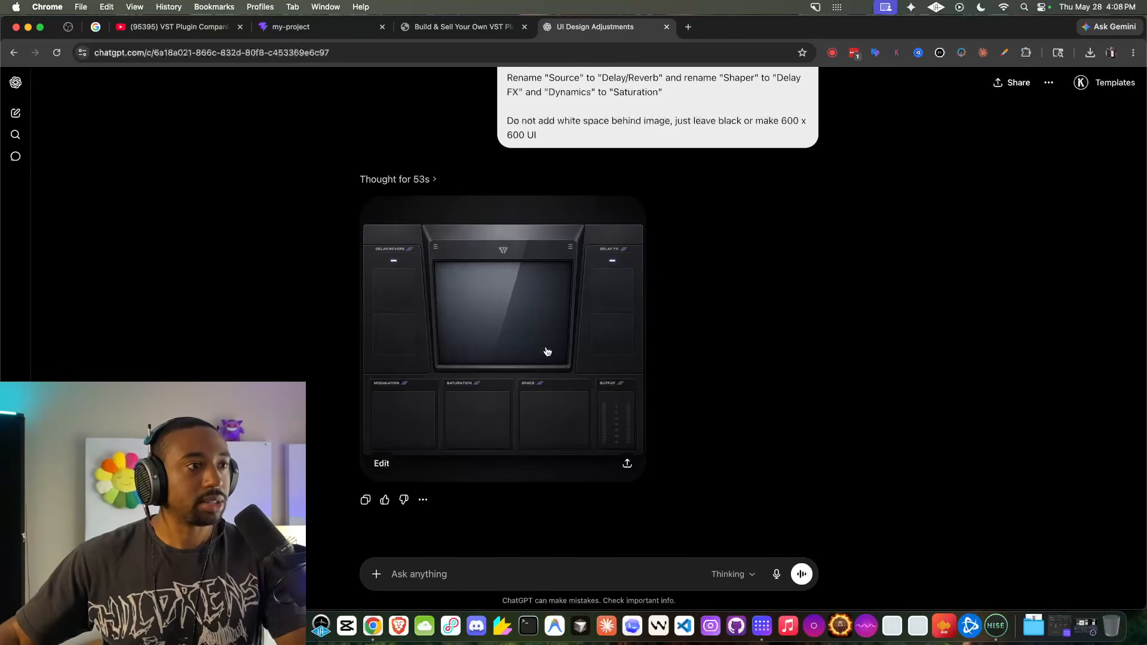
- Open the generated dark plugin interface image at full size and download it
{"action": "left_click", "coordinate": [548, 287]}
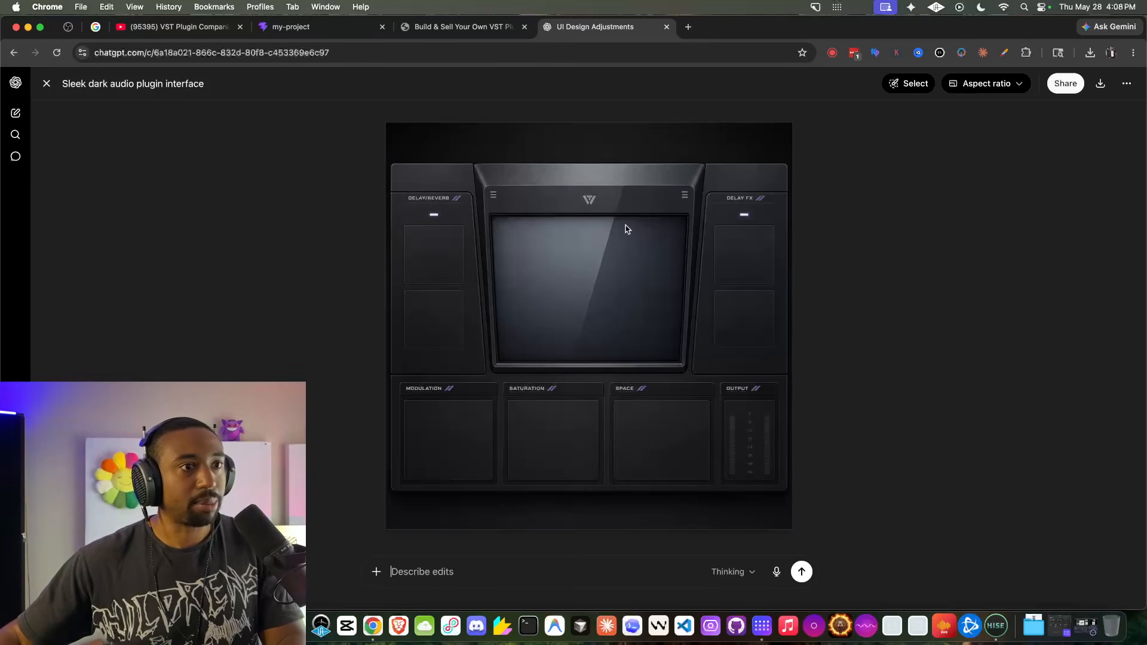
{"action": "left_click", "coordinate": [1101, 83]}
- Switch to HISE and replace the Image1 background file with the downloaded ChatGPT Image May 28, 2026, 04_08_27 PM.png
{"action": "left_click", "coordinate": [995, 626]}
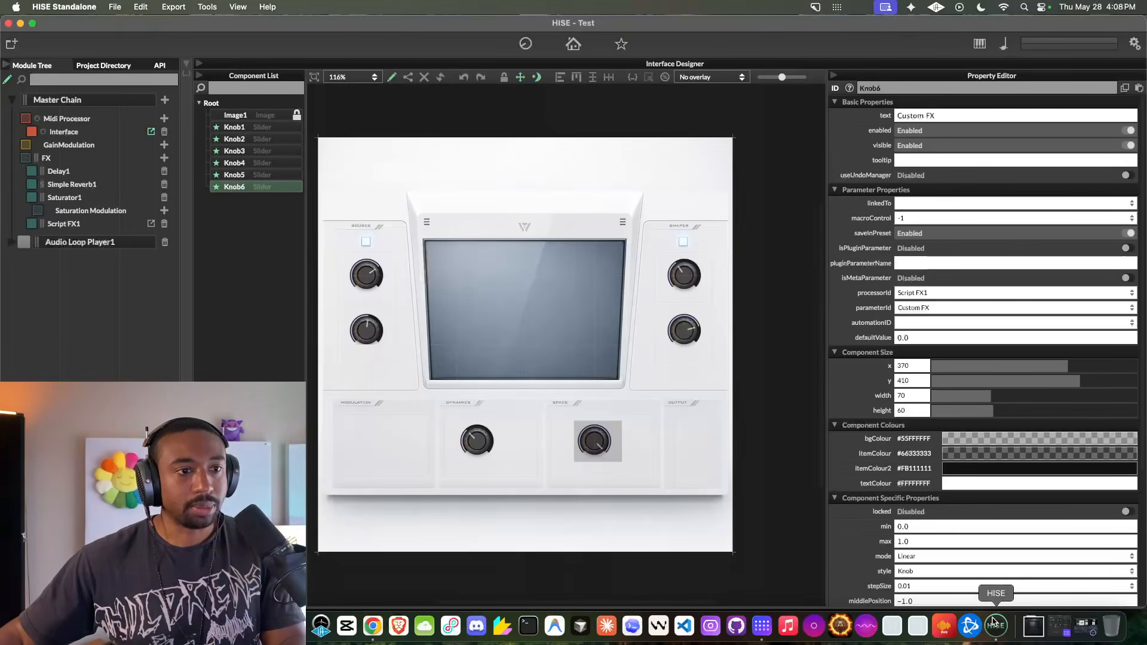
{"action": "left_click", "coordinate": [235, 115]}
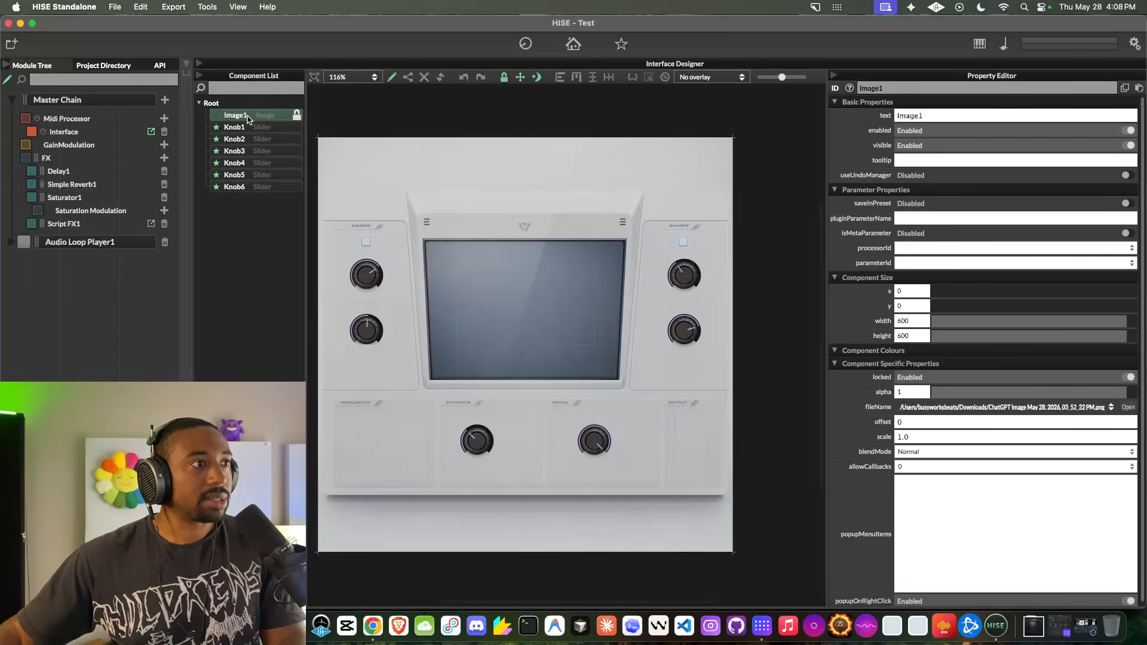
{"action": "left_click", "coordinate": [1129, 409]}
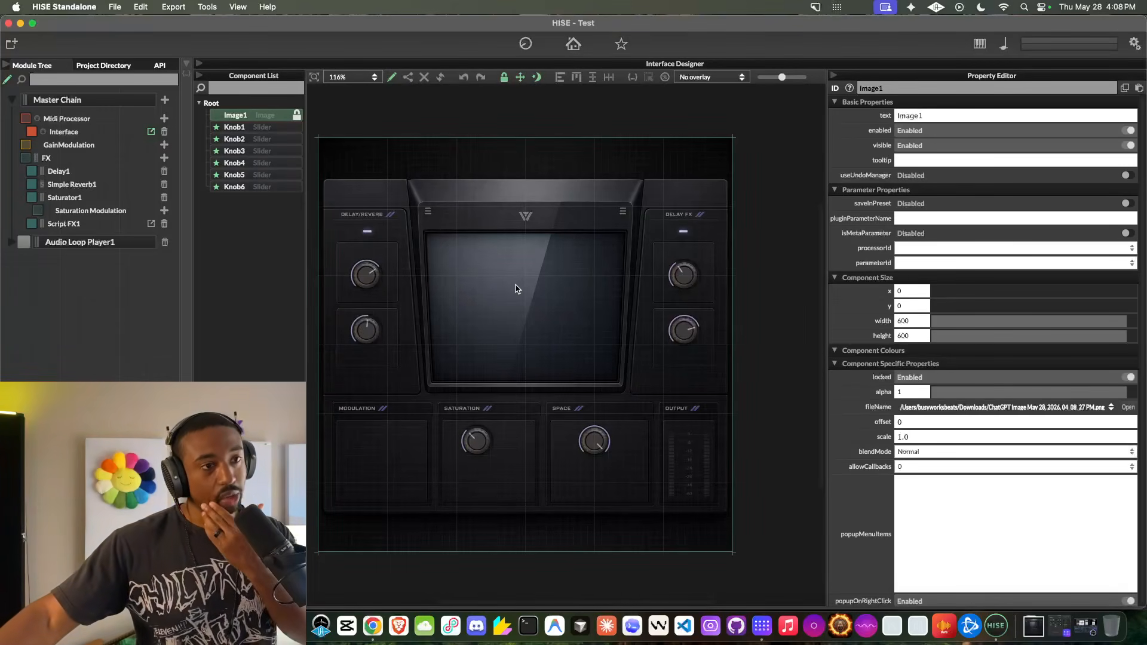
- Enable interface editing and add an AudioWaveform component at about x 200, y 180 over the central display
{"action": "left_click", "coordinate": [392, 78]}
{"action": "right_click", "coordinate": [439, 258]}
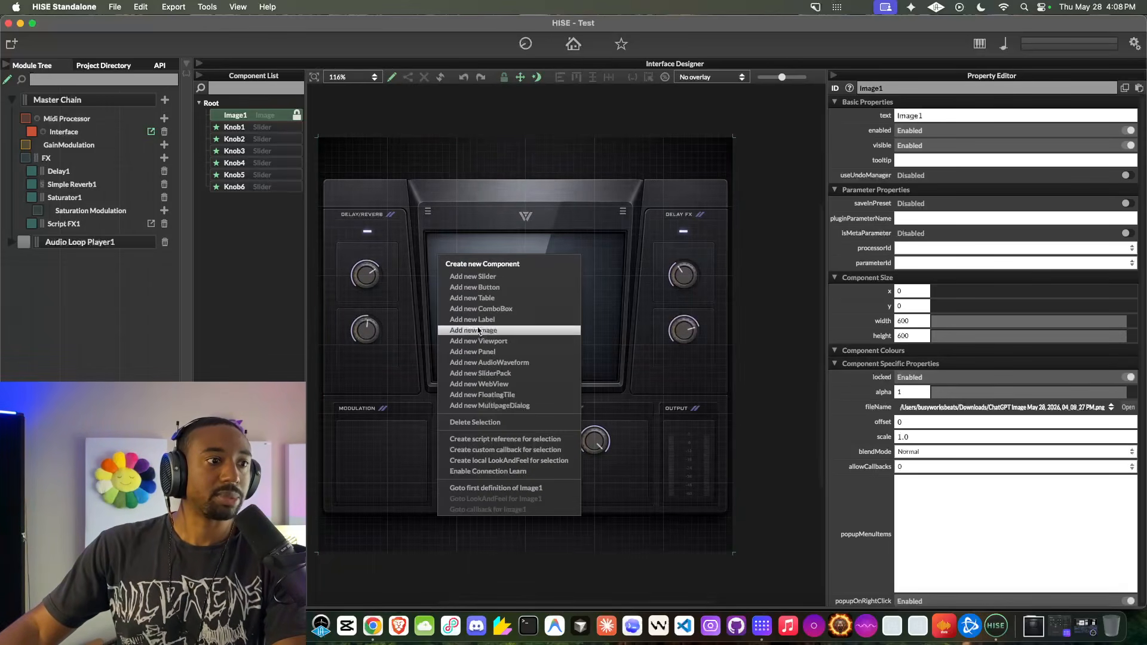
{"action": "left_click", "coordinate": [502, 362]}
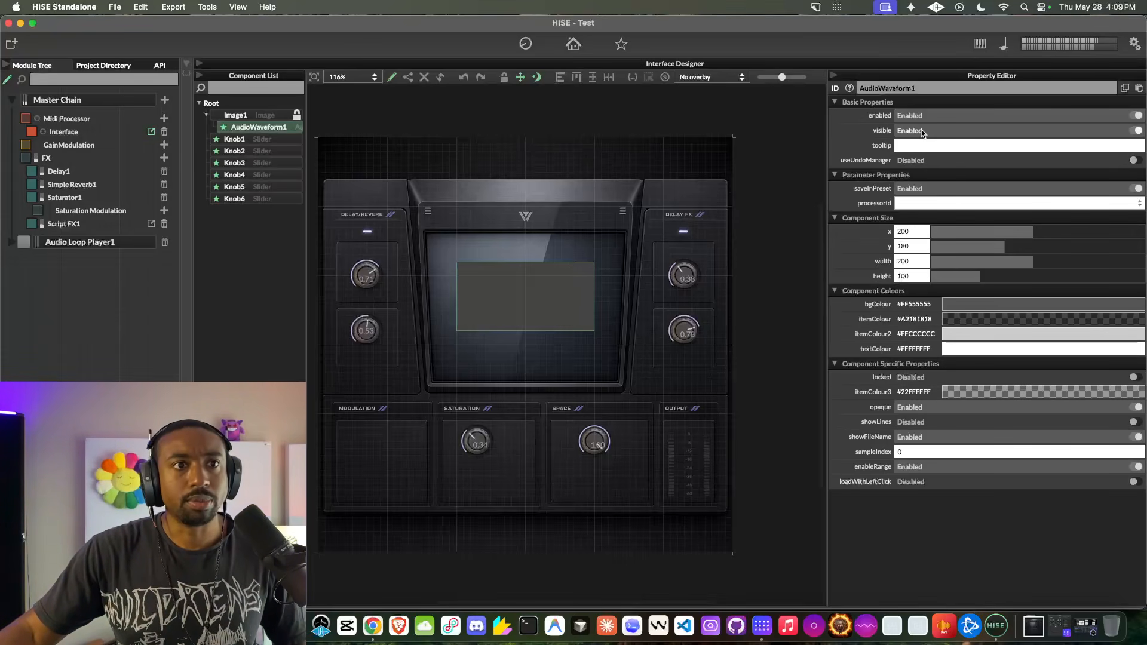
{"action": "left_click", "coordinate": [390, 79]}
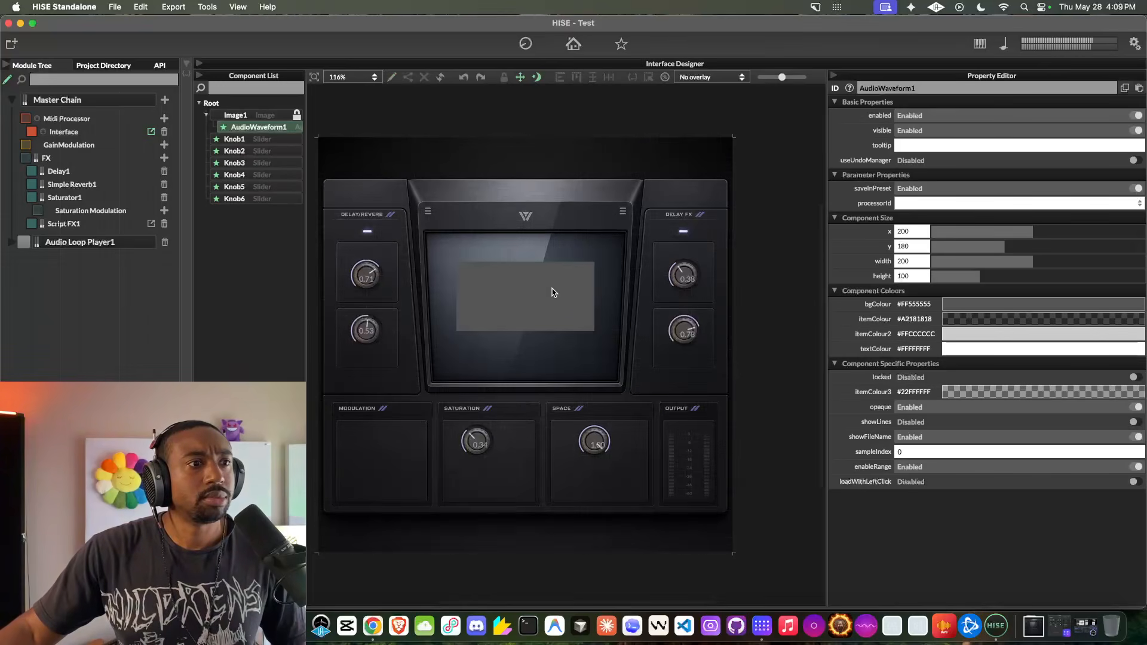
- Try the showLines option on the audio waveform and switch it back off
{"action": "left_click", "coordinate": [520, 293]}
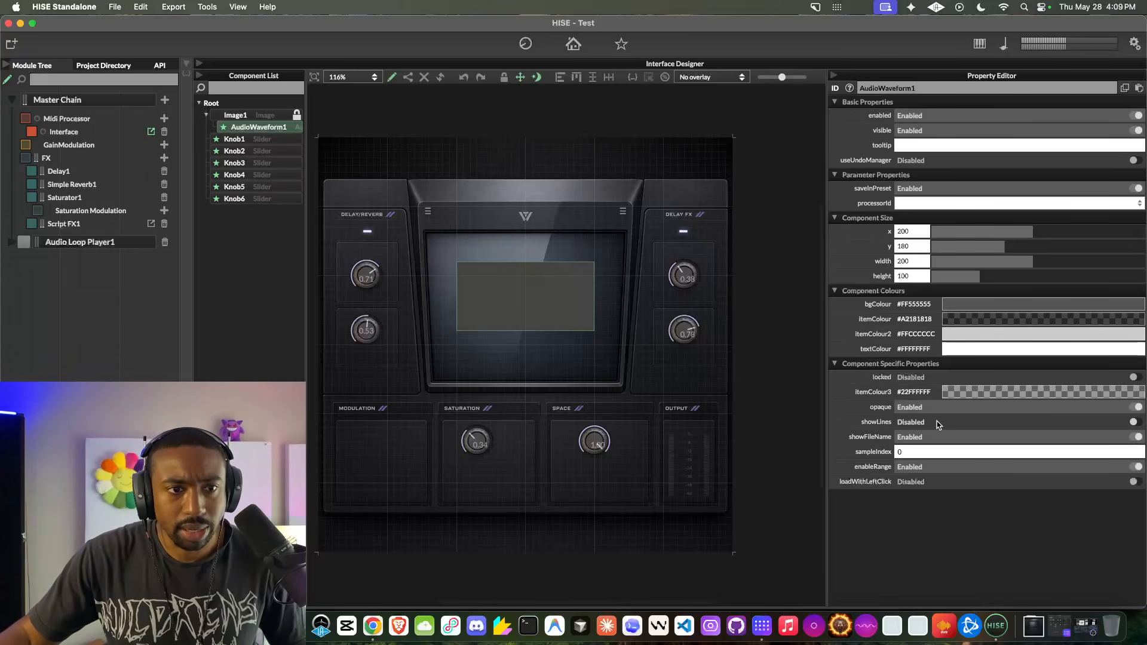
{"action": "left_click", "coordinate": [1138, 424]}
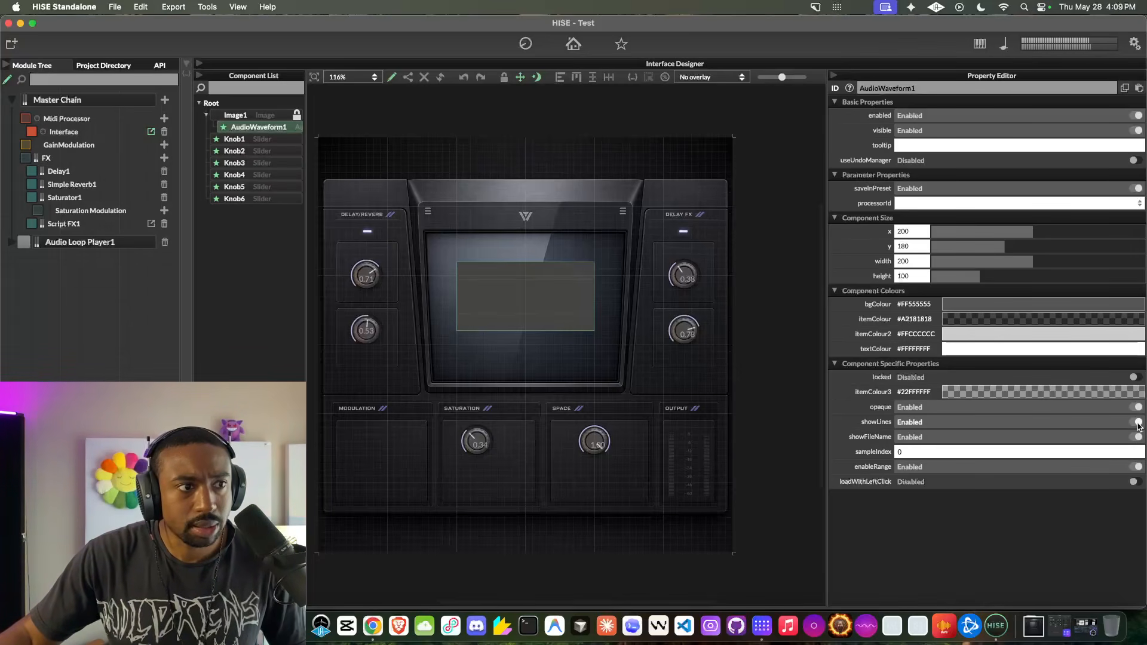
{"action": "left_click", "coordinate": [1138, 423]}
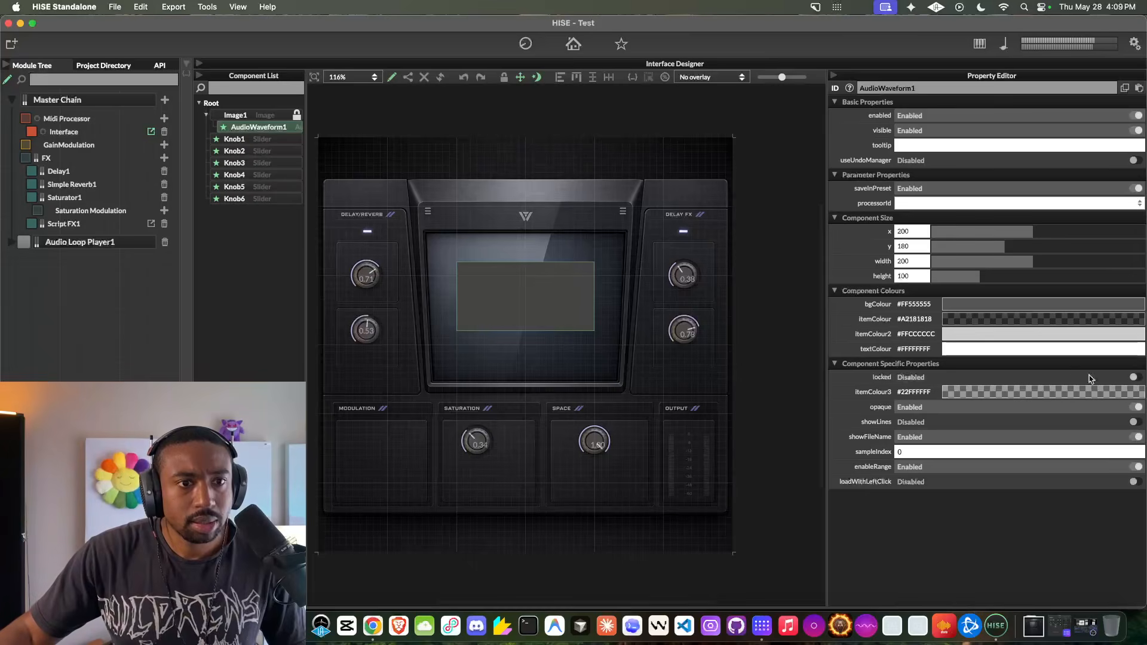
- Try a FloatingTile and a second AudioWaveform over the central display, deleting each one
{"action": "right_click", "coordinate": [519, 279]}
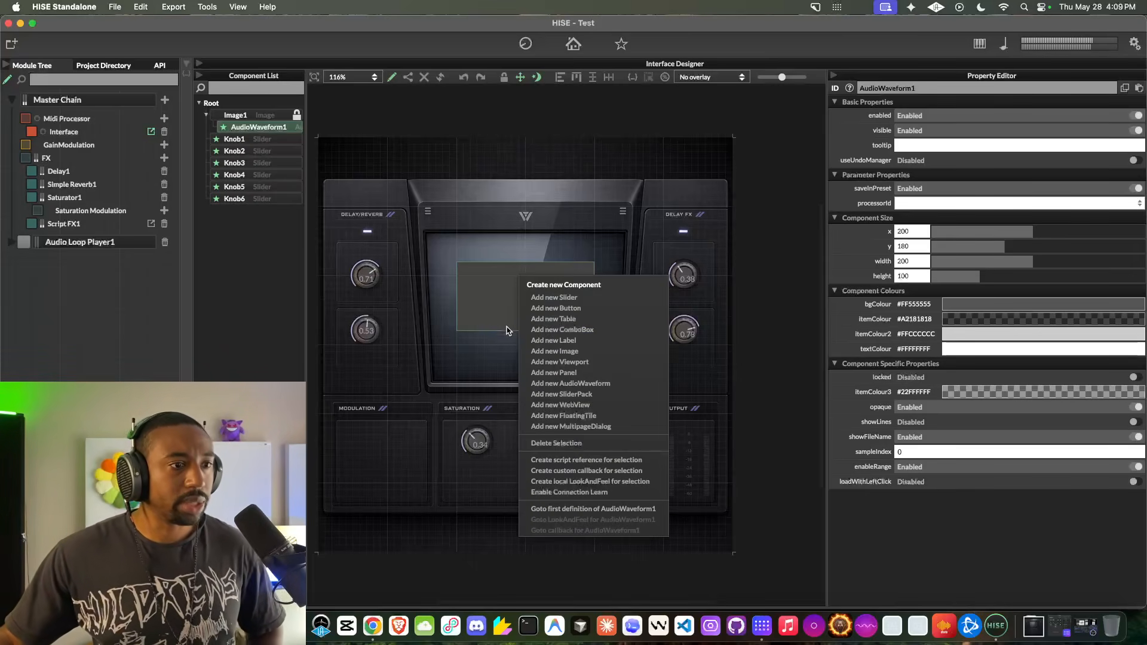
{"action": "left_click", "coordinate": [596, 416]}
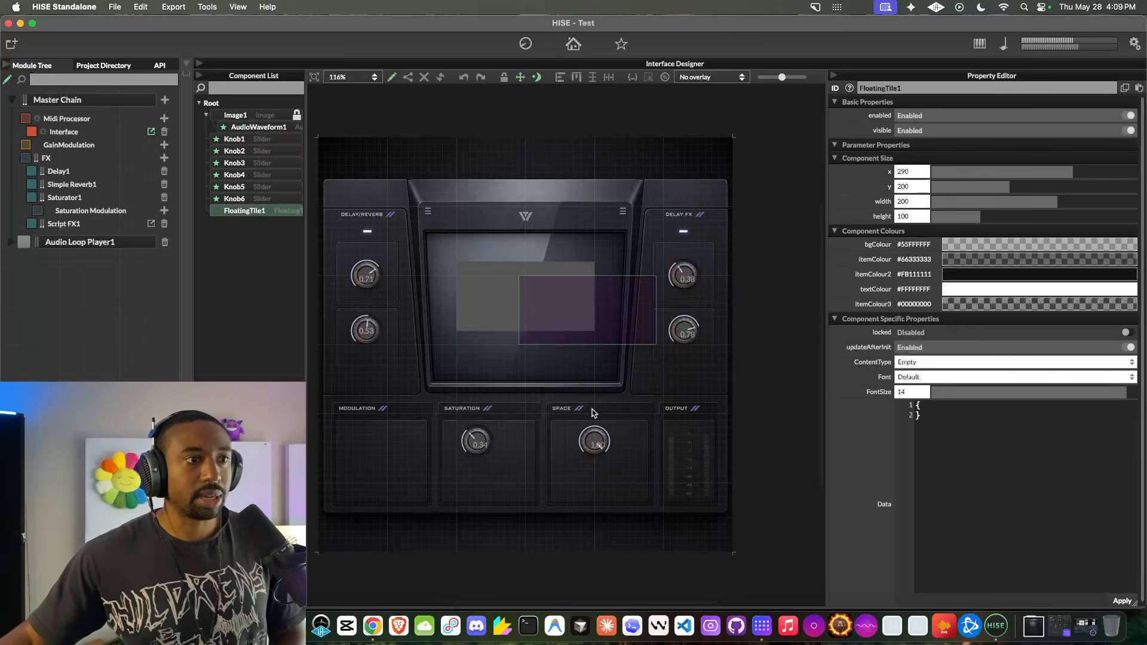
{"action": "left_click_drag", "start_coordinate": [563, 312], "coordinate": [502, 300]}
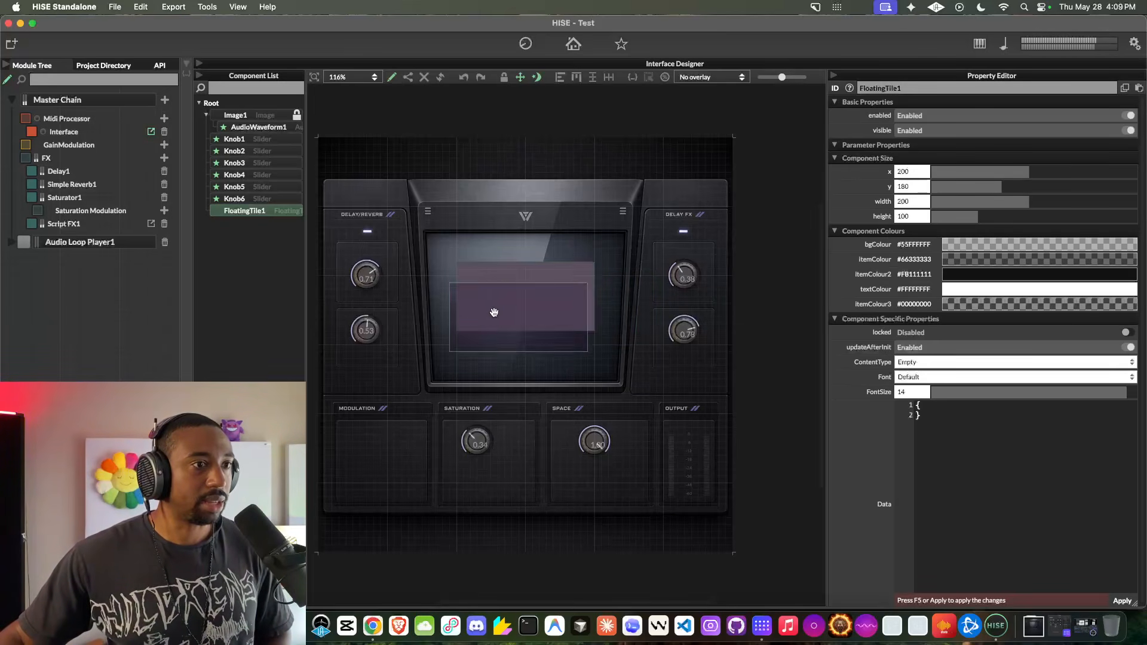
{"action": "key", "text": "Delete"}
{"action": "right_click", "coordinate": [504, 297]}
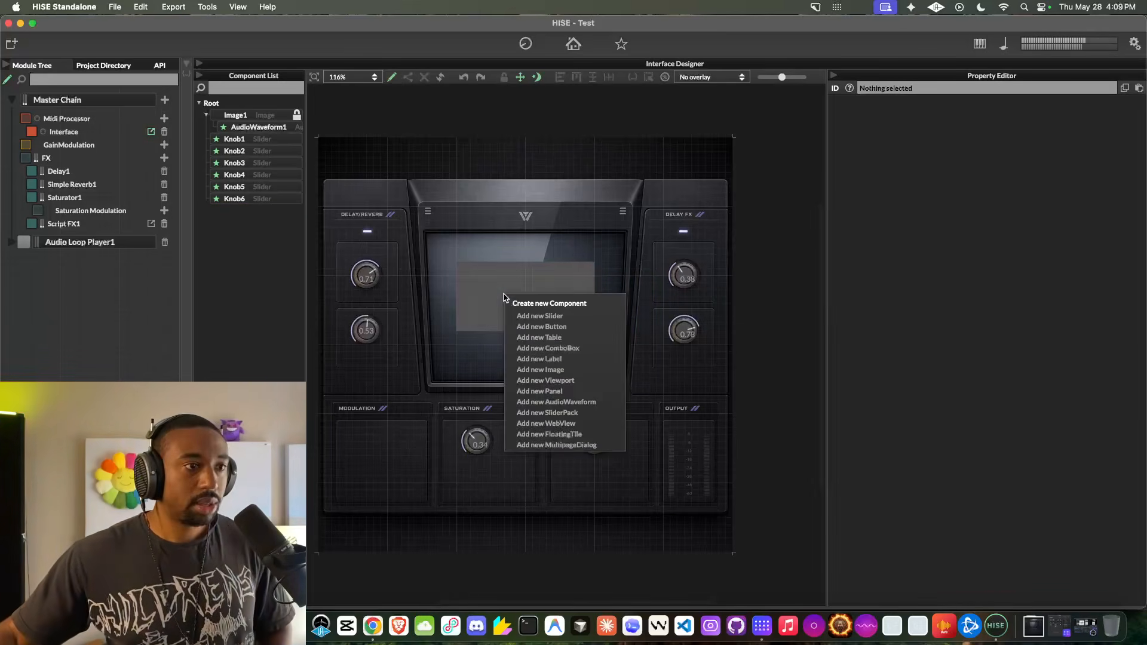
{"action": "left_click", "coordinate": [557, 403]}
{"action": "left_click_drag", "start_coordinate": [532, 330], "coordinate": [490, 318]}
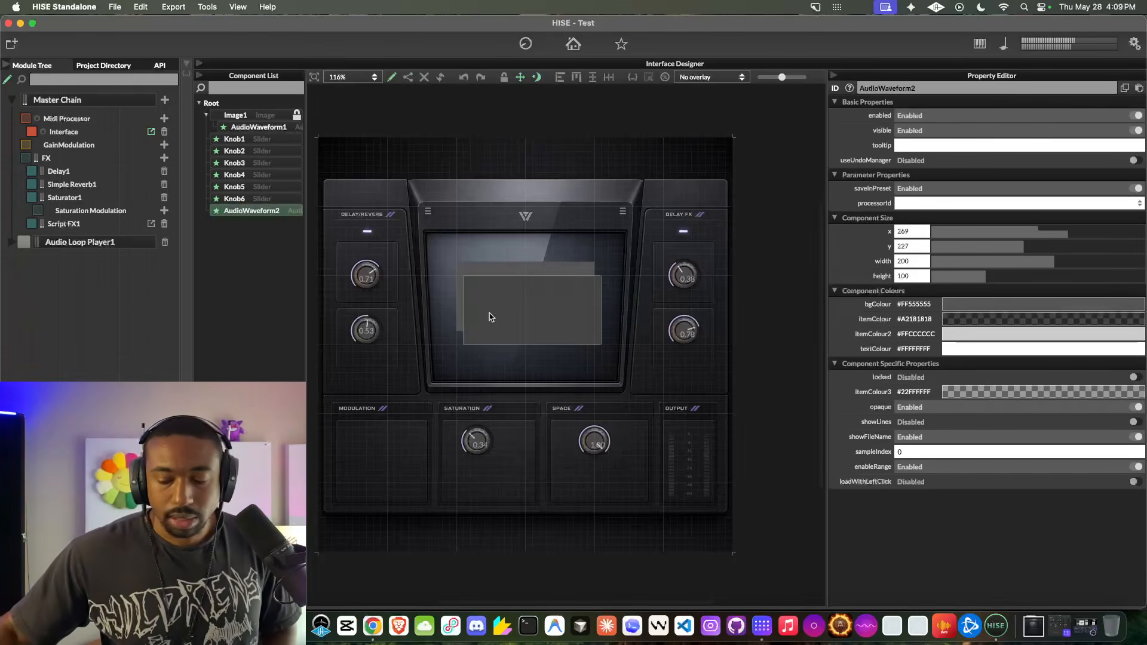
{"action": "key", "text": "Delete"}
- Connect the remaining audio waveform to Audio Loop Player1 as its processorId
{"action": "left_click", "coordinate": [489, 316]}
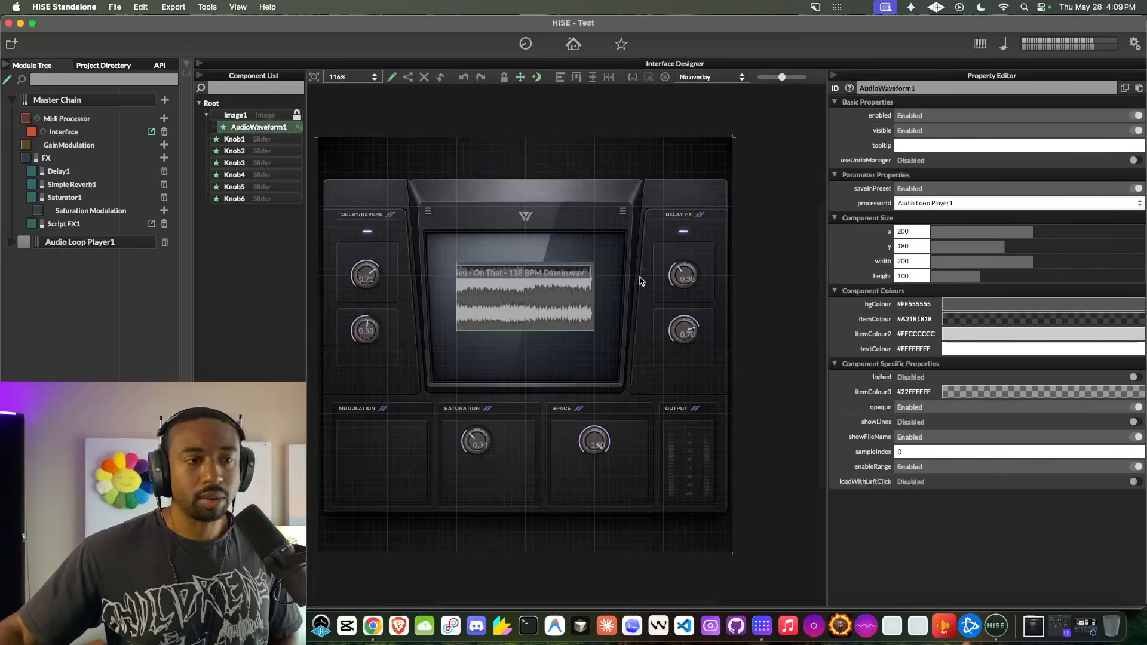
{"action": "left_click", "coordinate": [927, 203]}
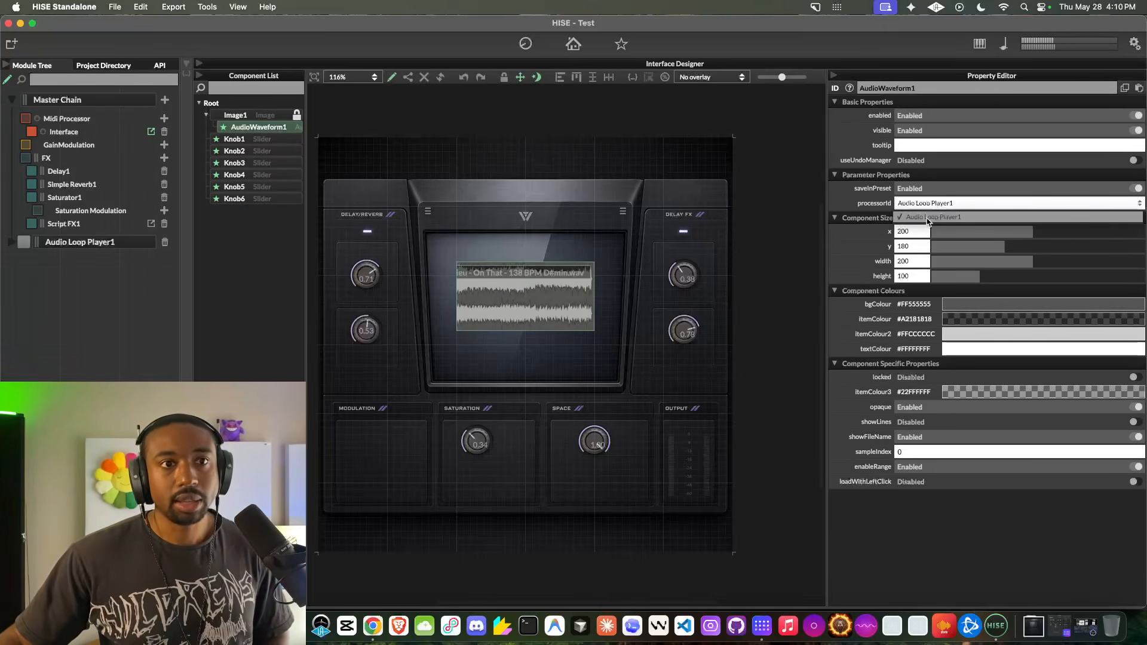
{"action": "left_click", "coordinate": [928, 219]}
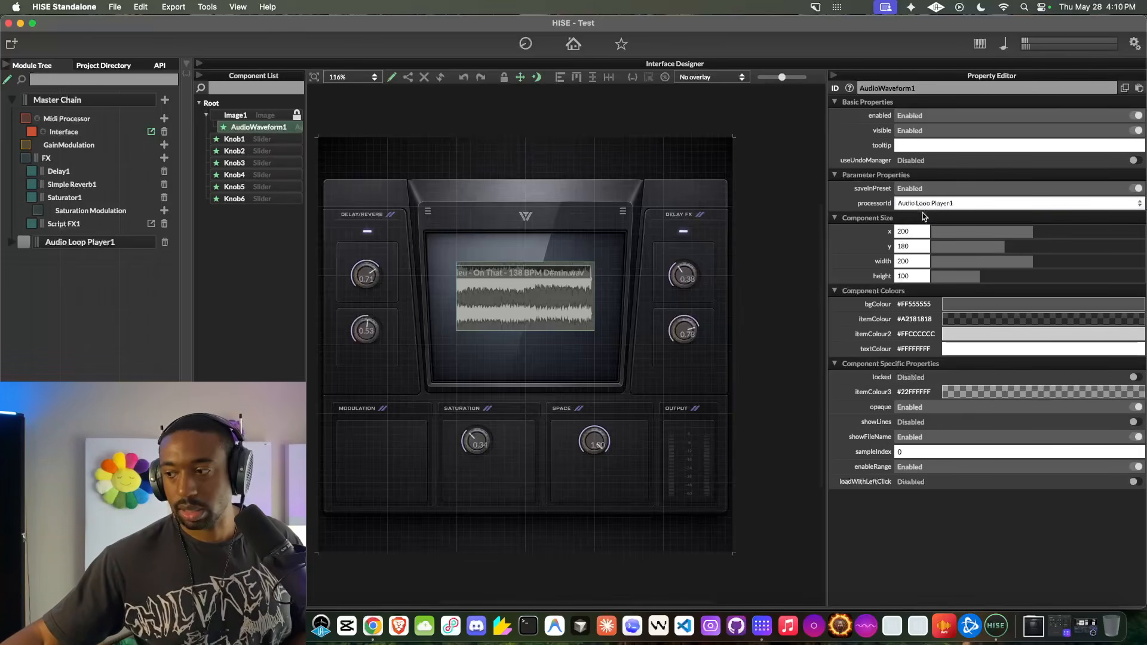
- Fit the waveform to the central display at about x 160, y 140, with width 280 and height 180
{"action": "left_click_drag", "start_coordinate": [500, 290], "coordinate": [536, 271]}
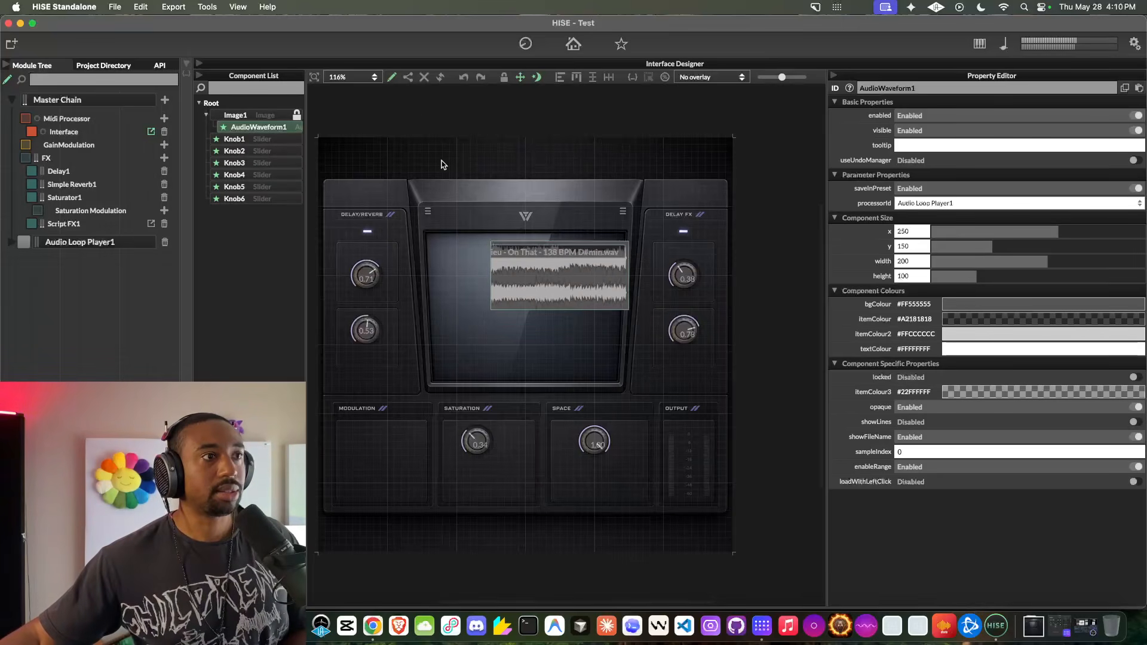
{"action": "mouse_move", "coordinate": [494, 241]}
{"action": "left_mouse_down"}
{"action": "mouse_move", "coordinate": [459, 235]}
{"action": "mouse_move", "coordinate": [473, 248]}
{"action": "left_mouse_up"}
{"action": "left_click_drag", "start_coordinate": [609, 318], "coordinate": [703, 399]}
{"action": "left_click_drag", "start_coordinate": [634, 347], "coordinate": [586, 333]}
{"action": "left_click_drag", "start_coordinate": [655, 380], "coordinate": [616, 360]}
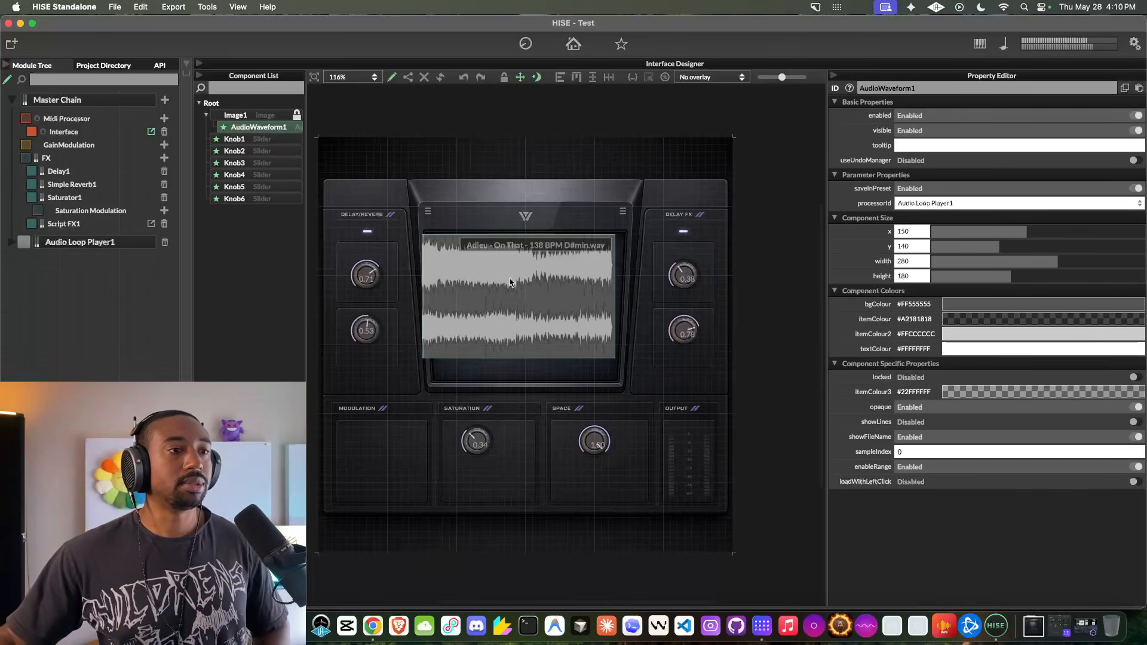
{"action": "mouse_move", "coordinate": [555, 282]}
{"action": "left_mouse_down"}
{"action": "mouse_move", "coordinate": [556, 271]}
{"action": "mouse_move", "coordinate": [577, 280]}
{"action": "left_mouse_up"}
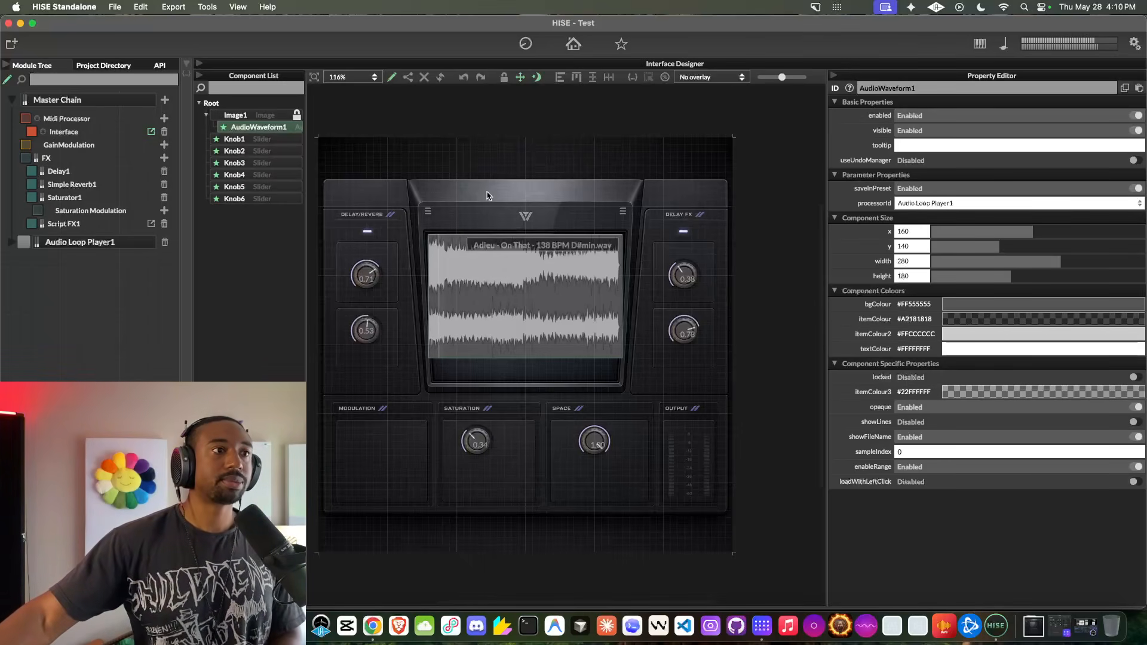
- Inspect the Delay Mix knob's properties and leave edit mode to check the restyled interface and its Delay FX knob
{"action": "left_click", "coordinate": [392, 77]}
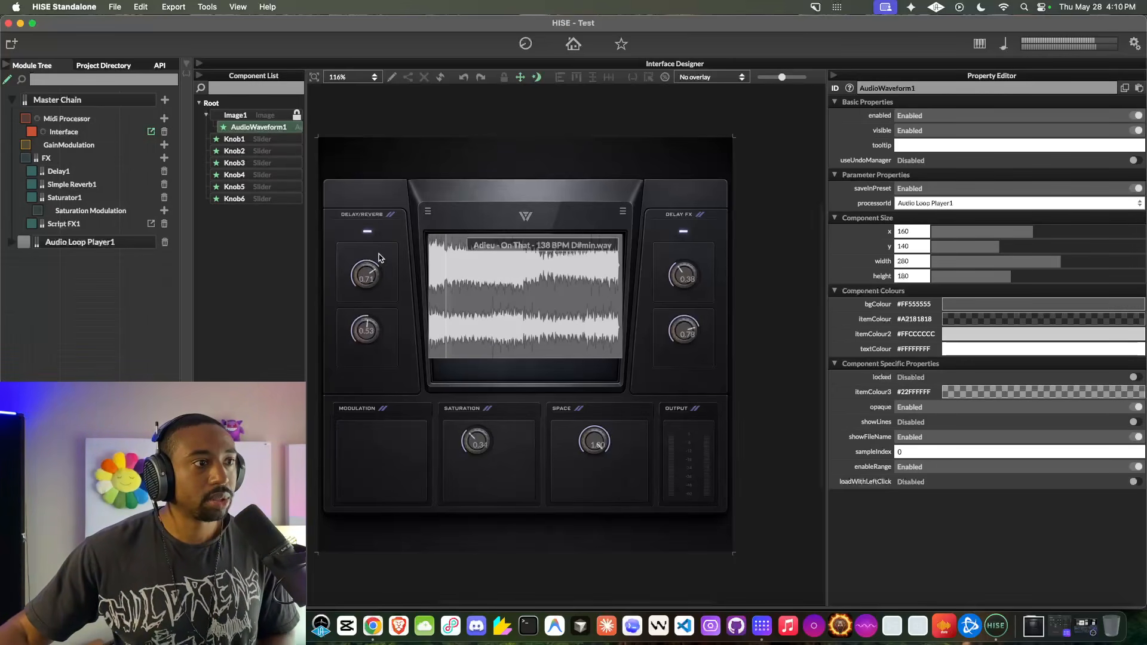
{"action": "left_click", "coordinate": [391, 76]}
{"action": "left_click", "coordinate": [368, 276]}
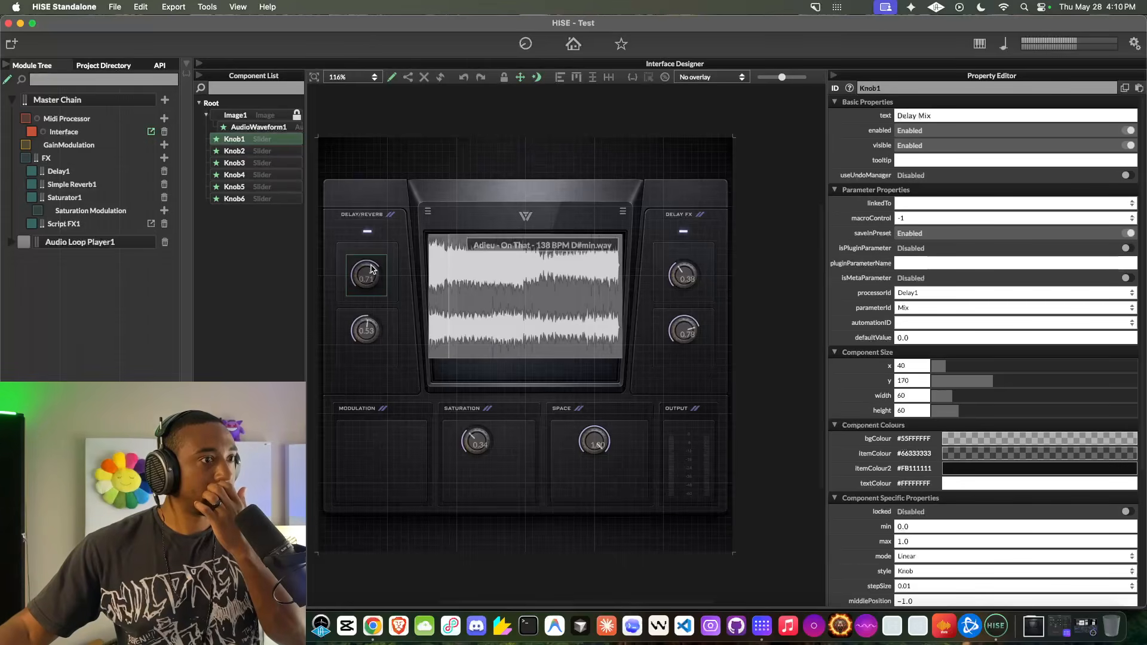
{"action": "left_click", "coordinate": [391, 77]}
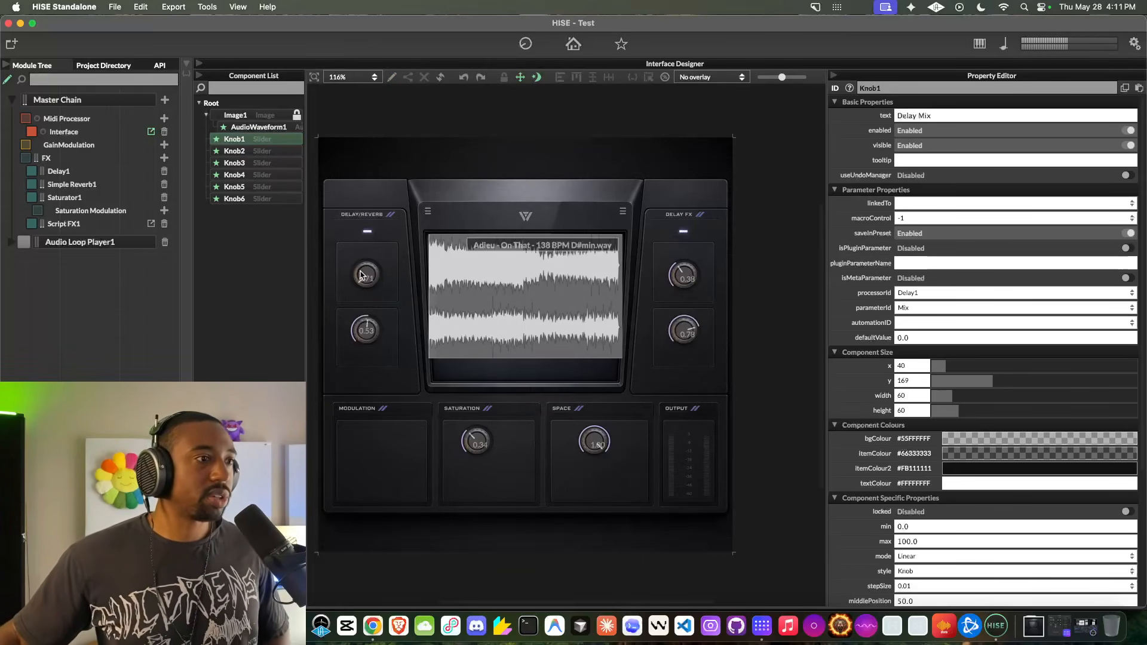
{"action": "left_click", "coordinate": [691, 274]}
{"action": "left_click", "coordinate": [738, 264]}
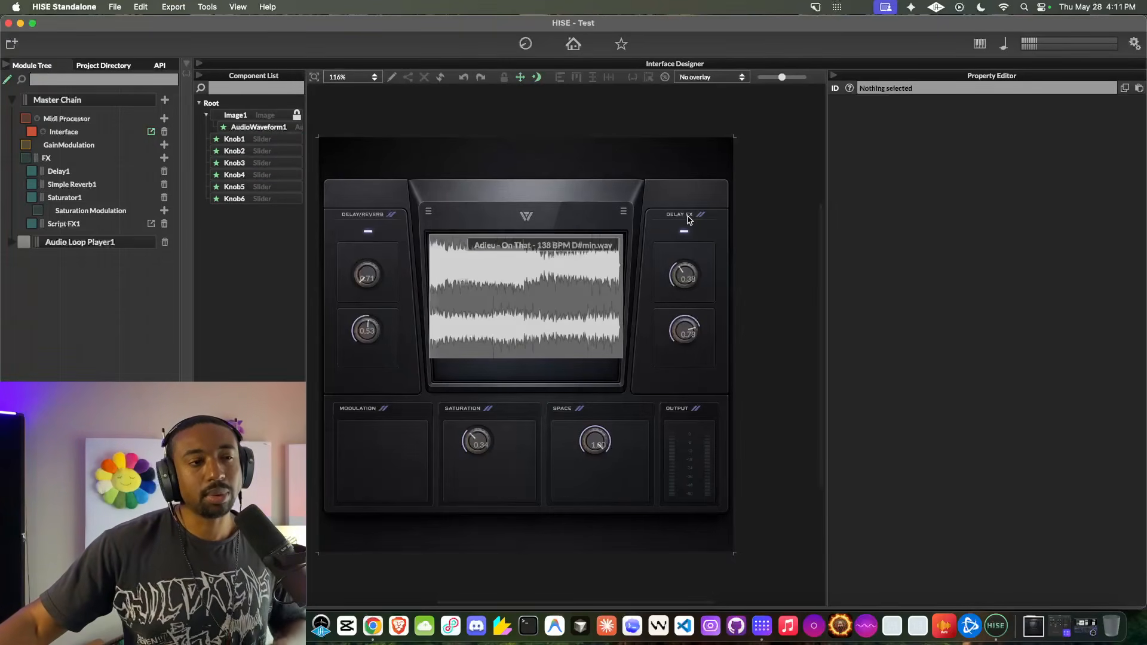
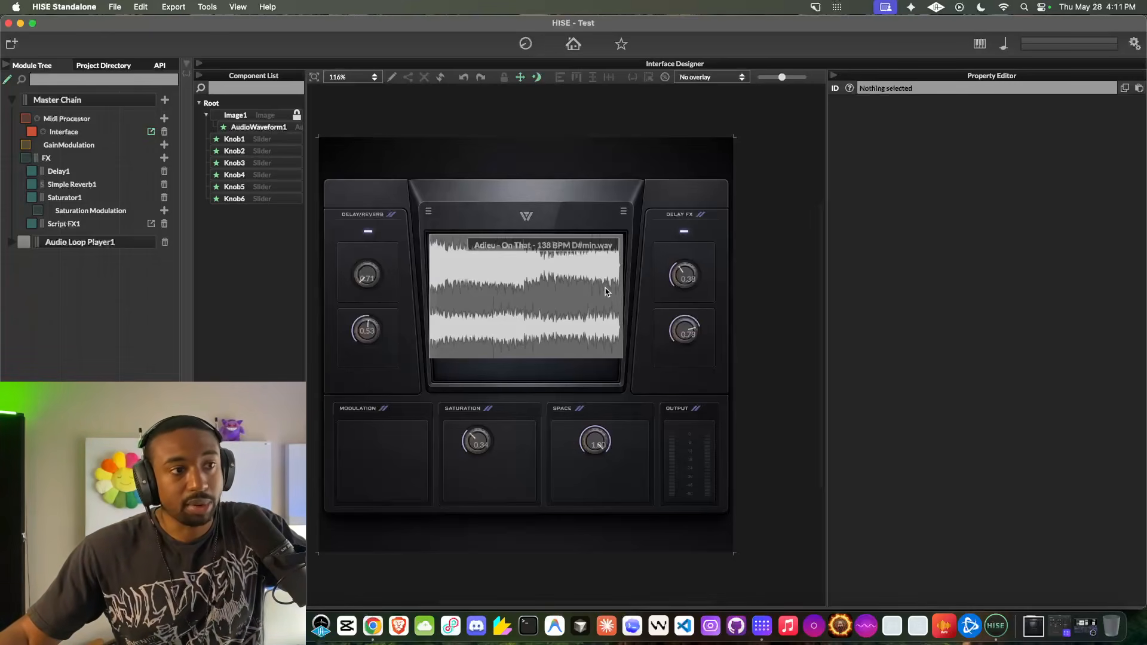
- Switch to Chrome to show the Audio Tech Hub HISE course page, and return to HISE
{"action": "left_click", "coordinate": [373, 626]}
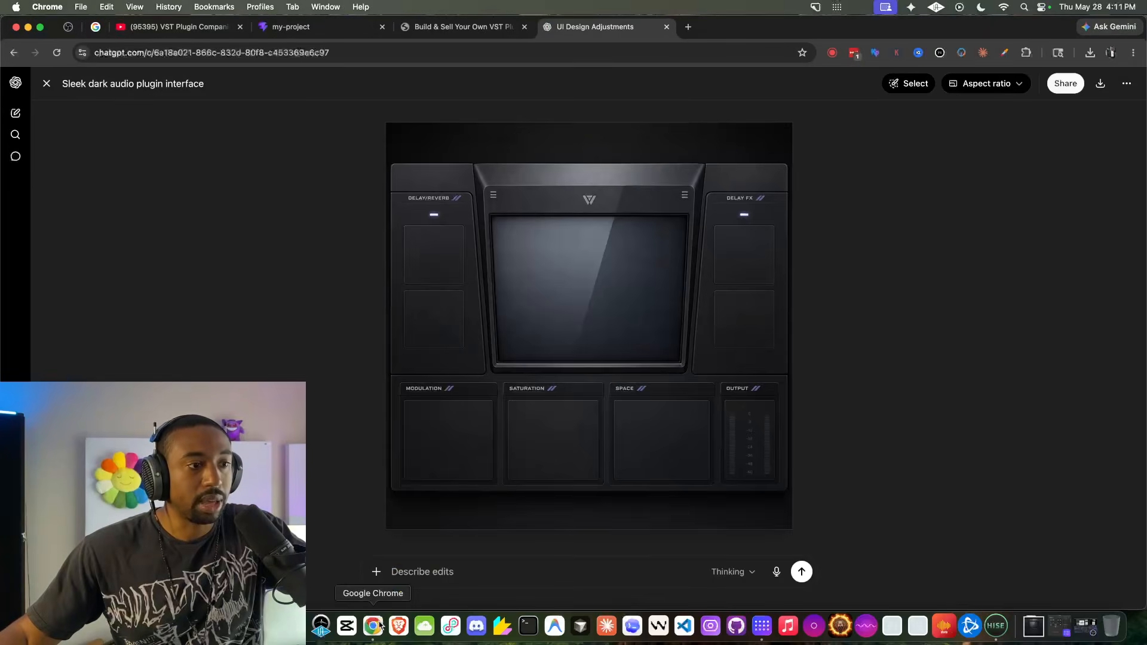
{"action": "left_click", "coordinate": [466, 27]}
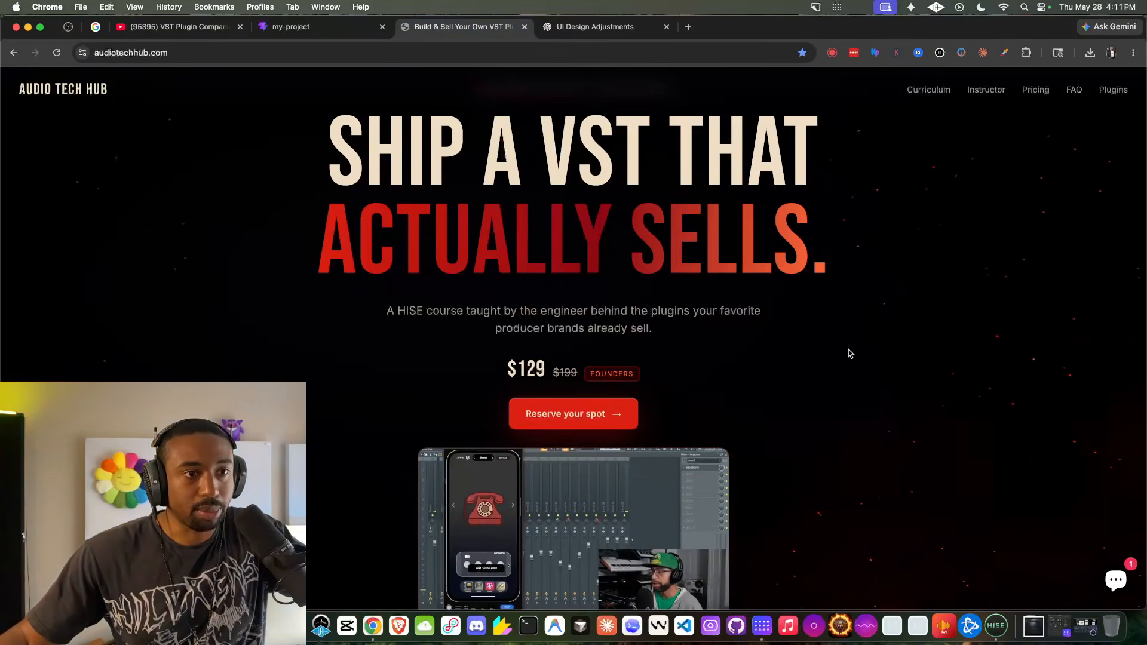
{"action": "left_click", "coordinate": [996, 625]}
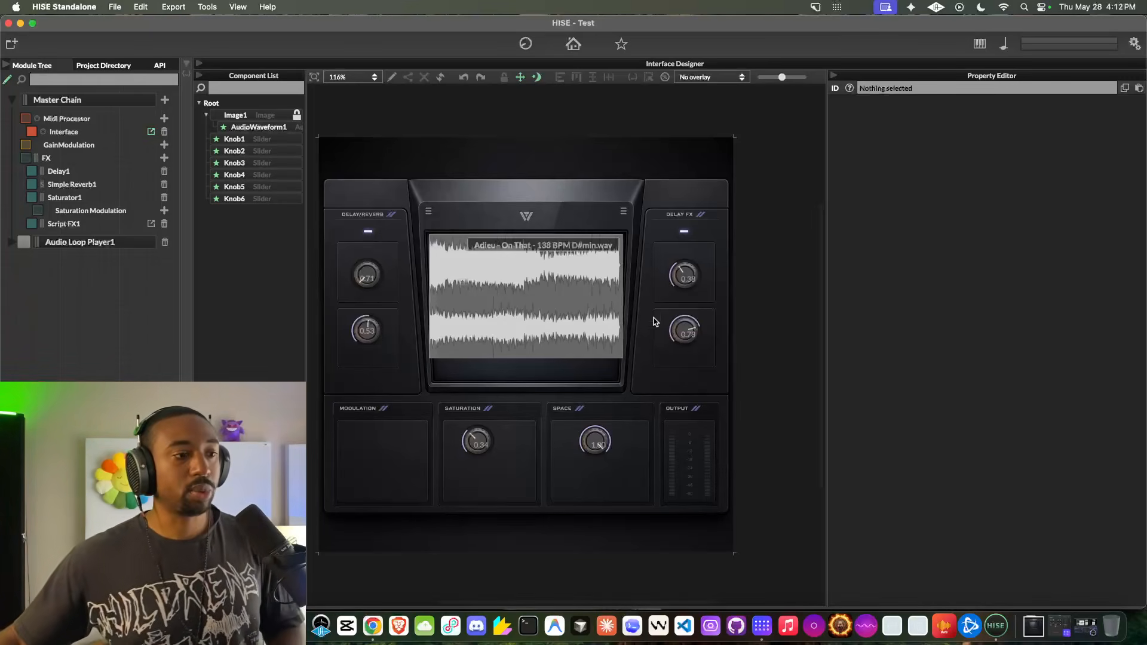
- Switch to Chrome and examine the HoloFX and HoloSYNTH plugin builders on holo.audio, including the Shimmer Verb preview
{"action": "left_click", "coordinate": [373, 626]}
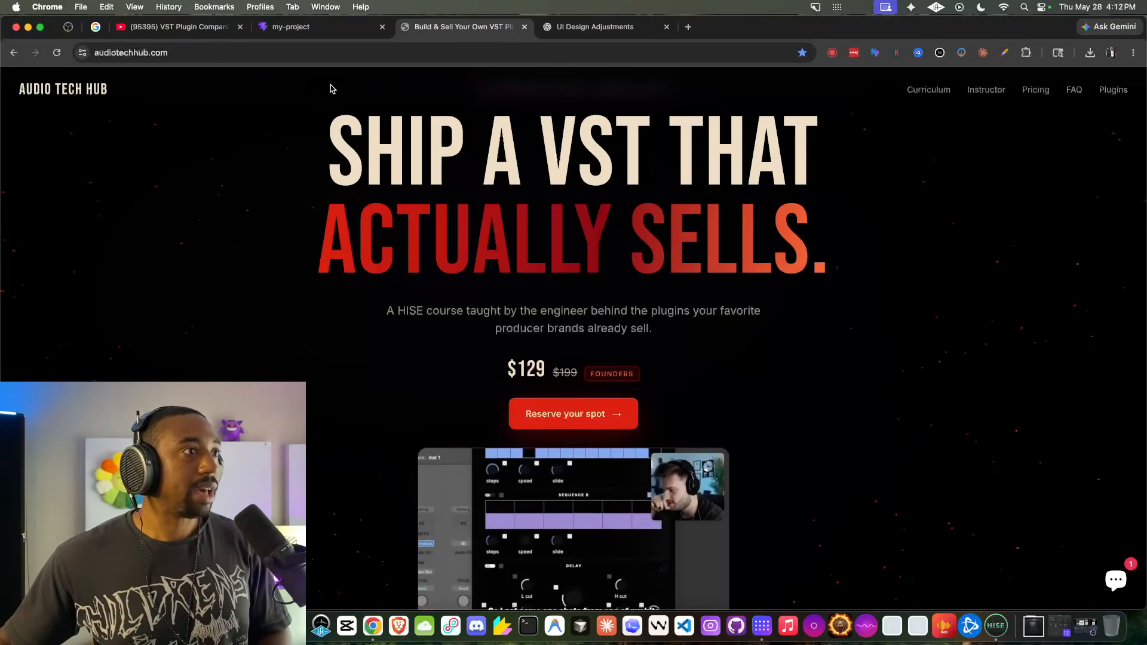
{"action": "left_click", "coordinate": [329, 29]}
{"action": "scroll", "coordinate": [397, 187], "scroll_direction": "down", "scroll_amount": 3}
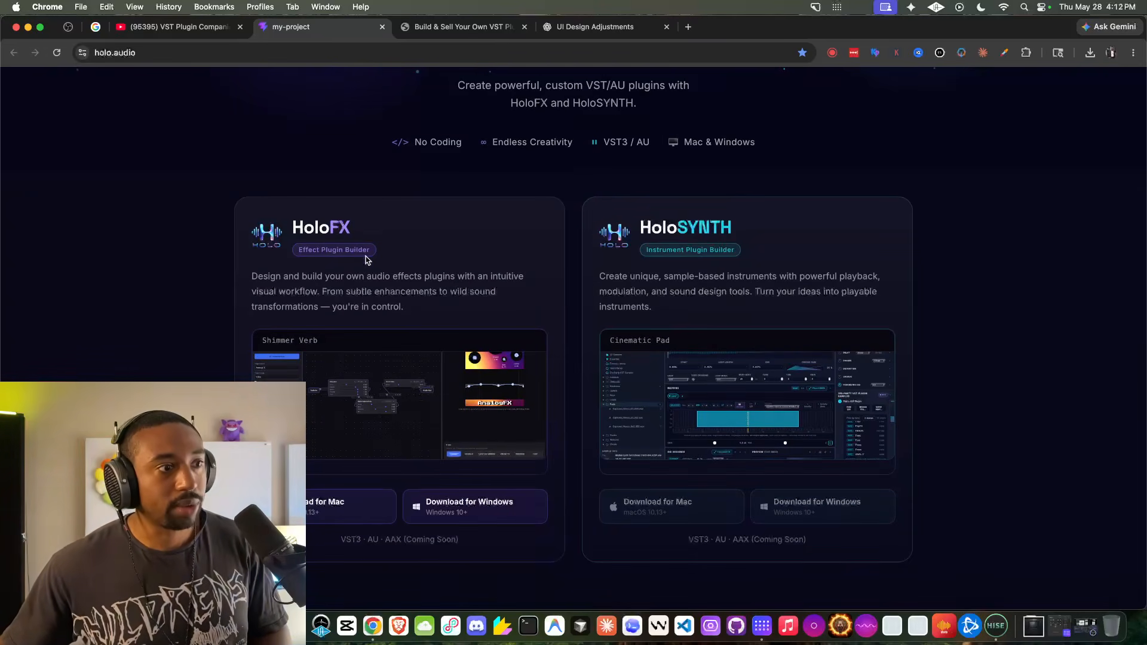
{"action": "scroll", "coordinate": [347, 407], "scroll_direction": "up", "scroll_amount": 10}
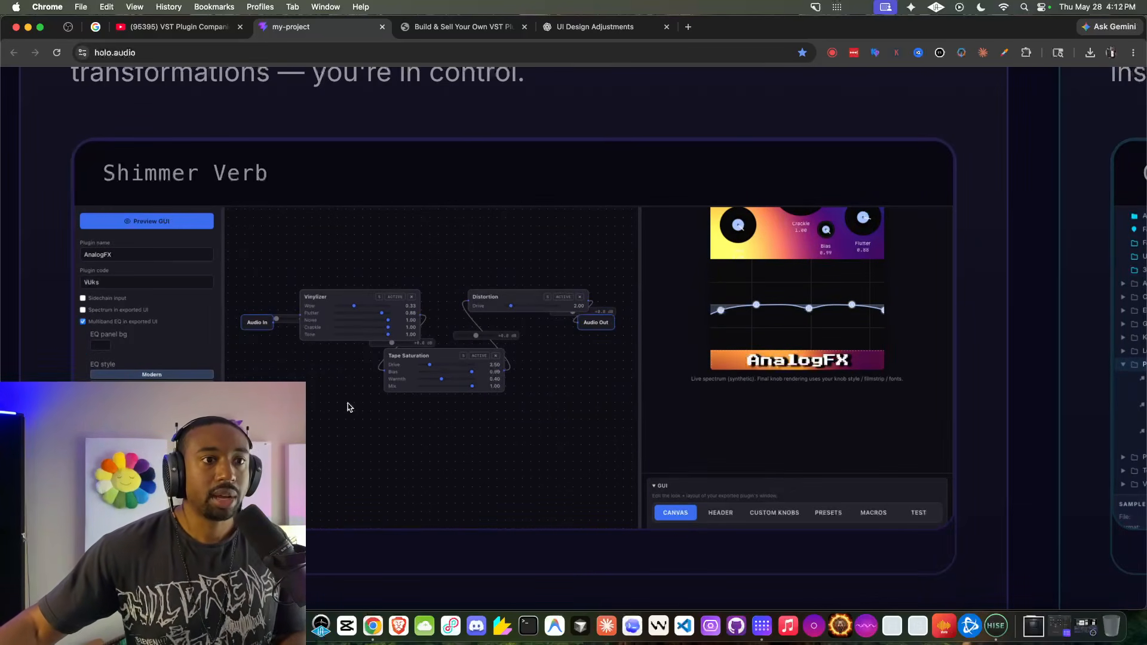
{"action": "scroll", "coordinate": [347, 407], "scroll_direction": "down", "scroll_amount": 10}
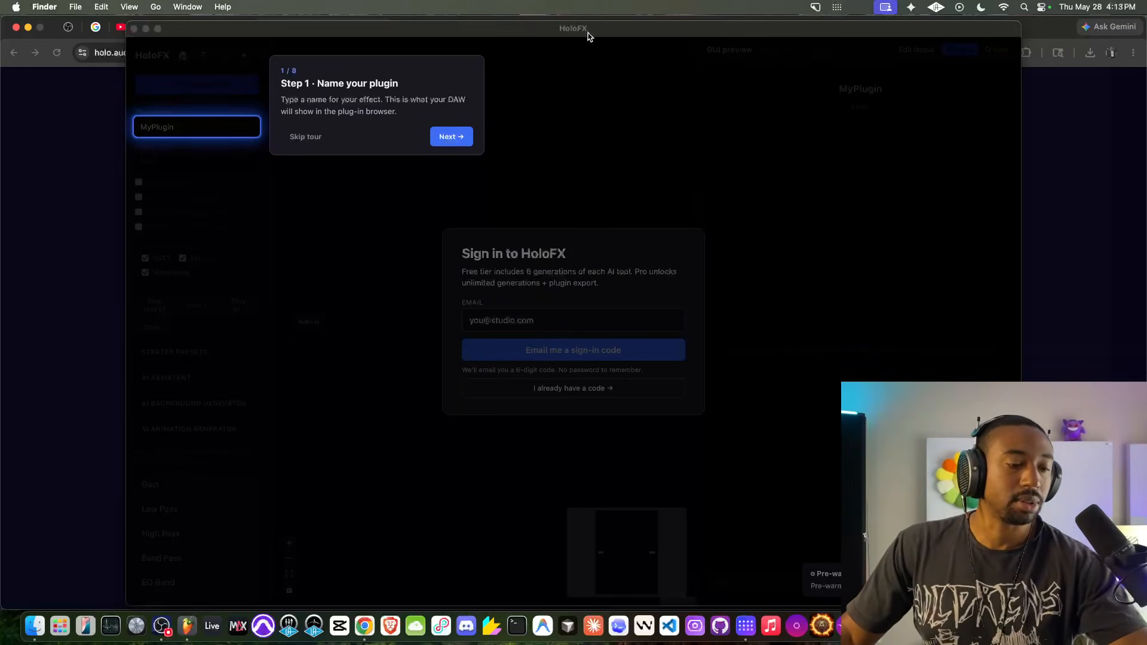
- In HoloFX, step through the onboarding tour as far as the GUI Preview step and skip the rest
{"action": "left_click", "coordinate": [459, 142]}
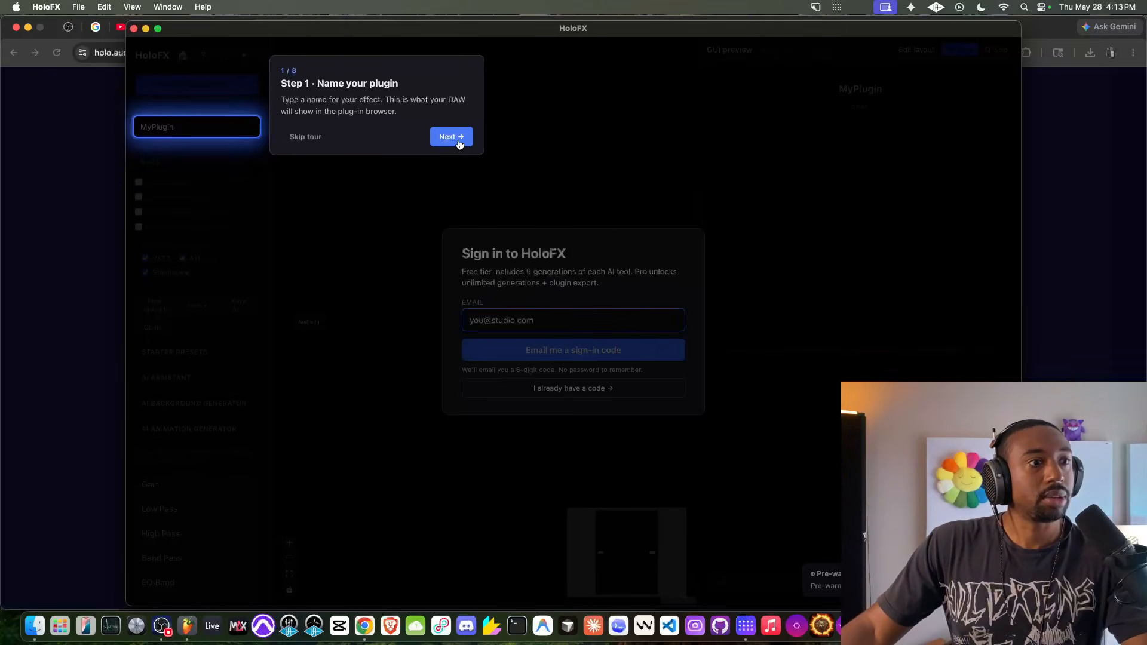
{"action": "left_click", "coordinate": [459, 143]}
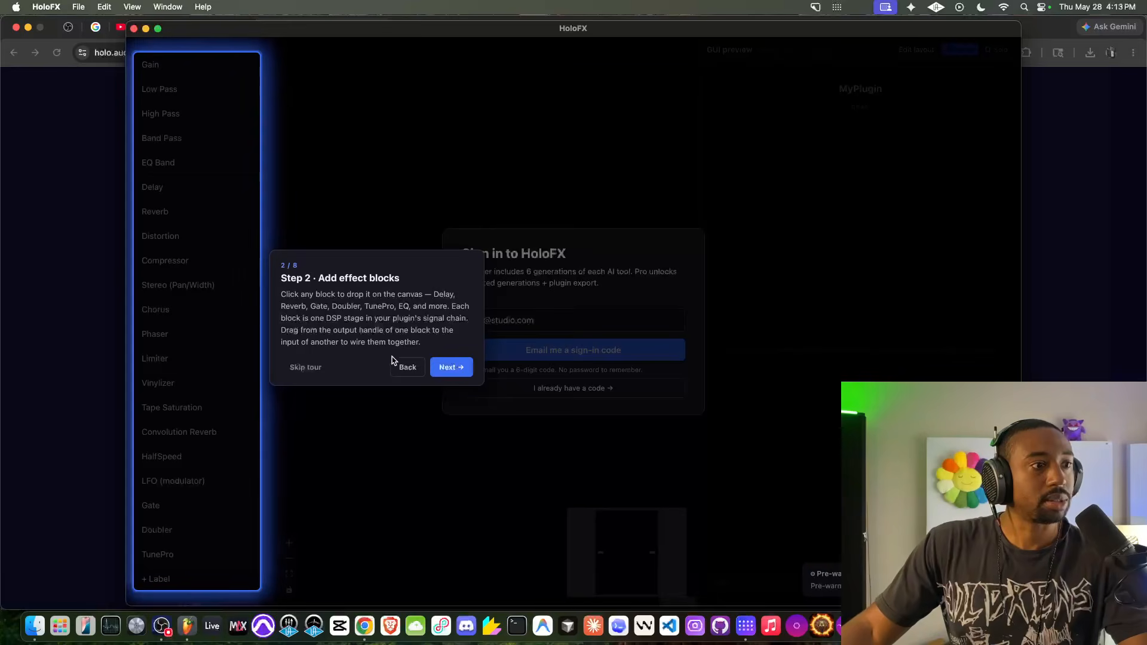
{"action": "left_click", "coordinate": [402, 363]}
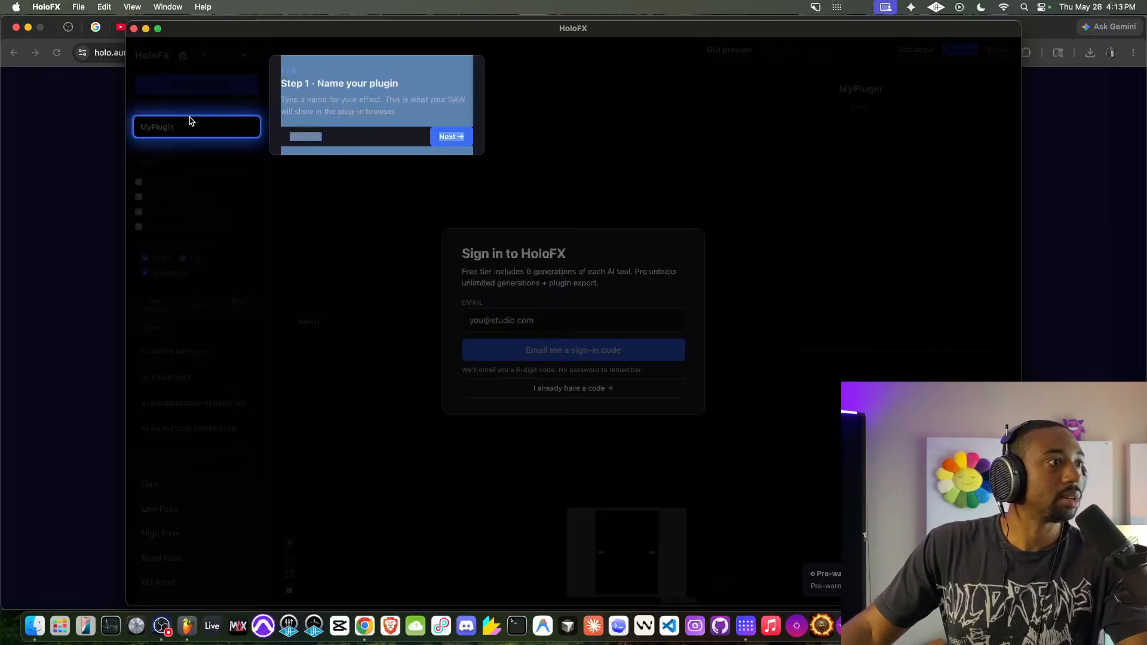
{"action": "left_click", "coordinate": [452, 137]}
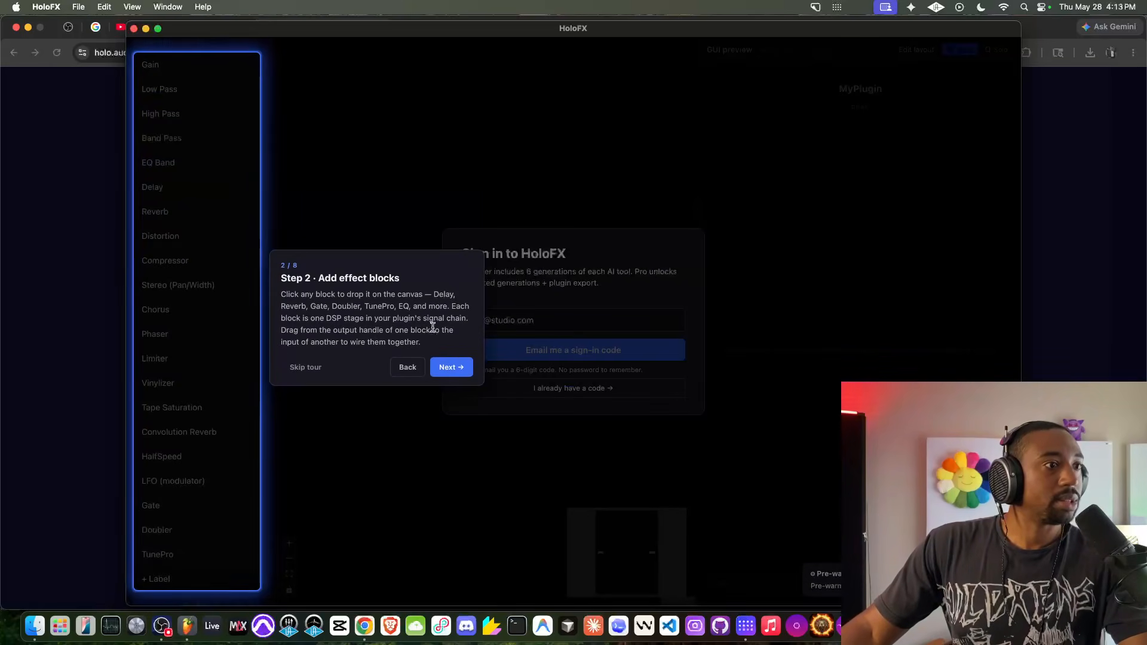
{"action": "left_click", "coordinate": [455, 366]}
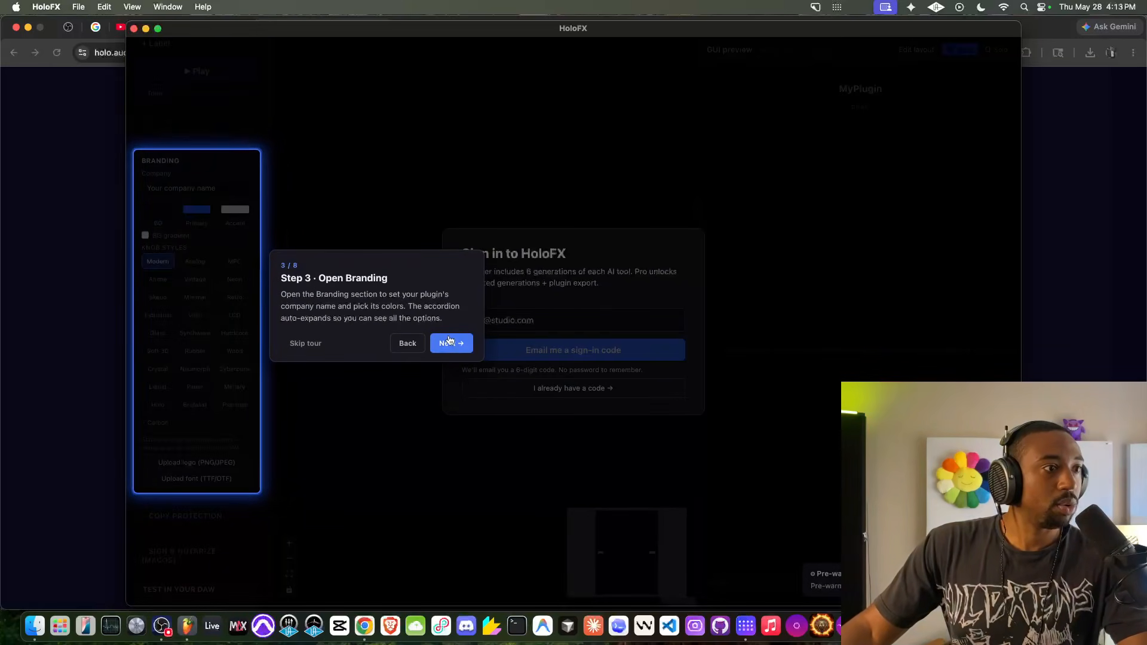
{"action": "left_click", "coordinate": [452, 344]}
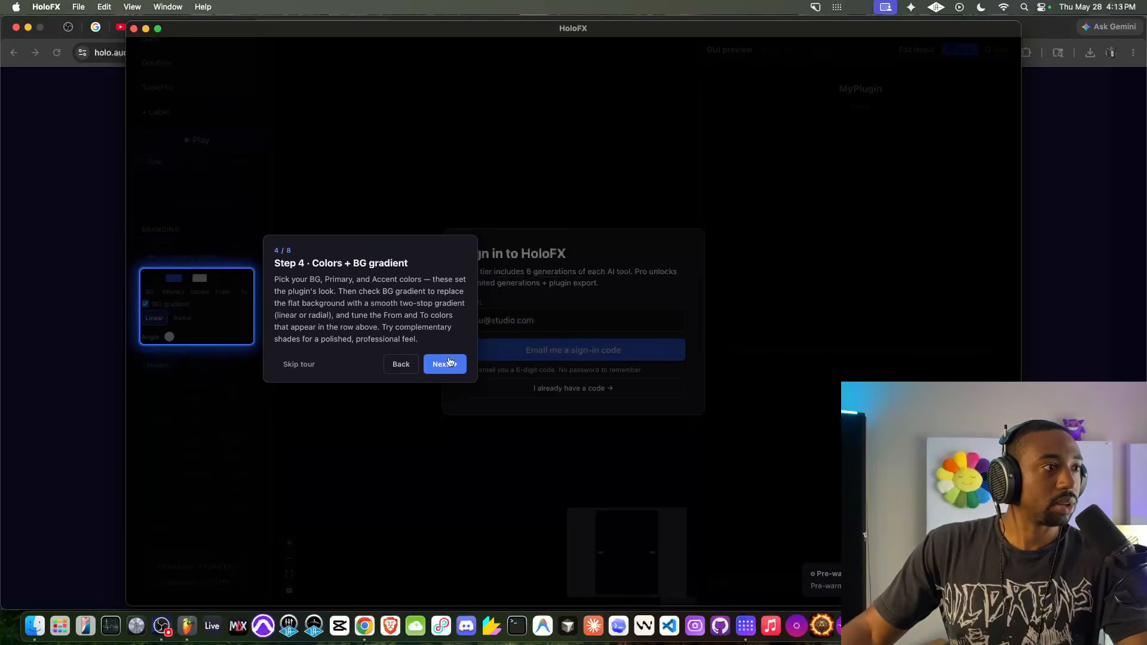
{"action": "left_click", "coordinate": [449, 361]}
{"action": "left_click", "coordinate": [449, 361]}
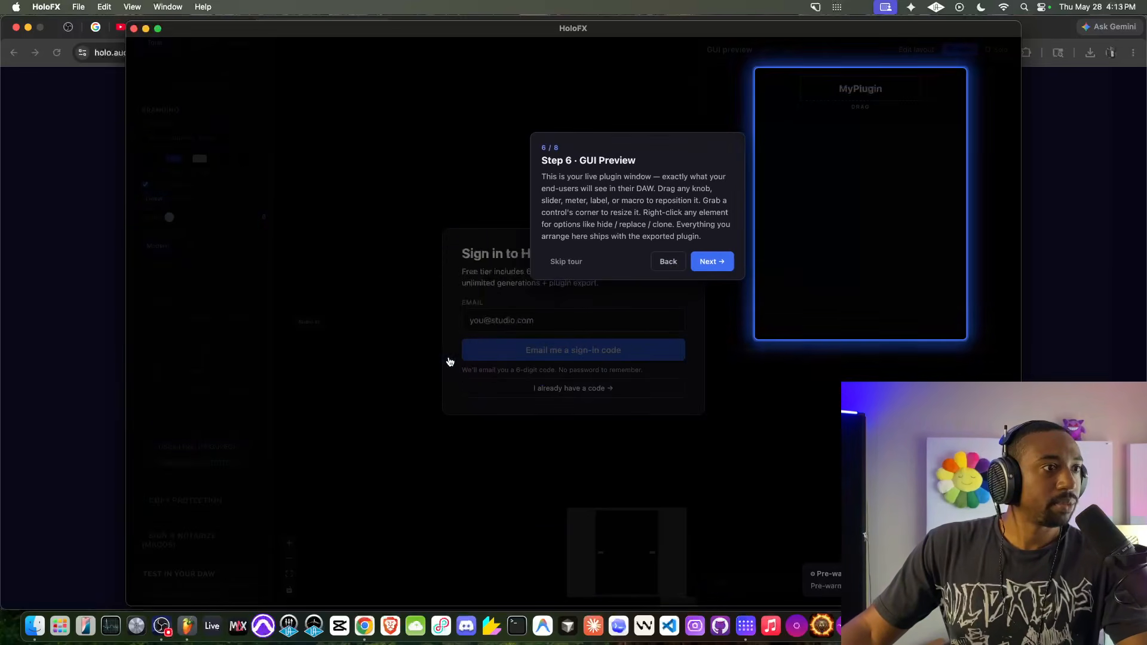
{"action": "left_click", "coordinate": [582, 264]}
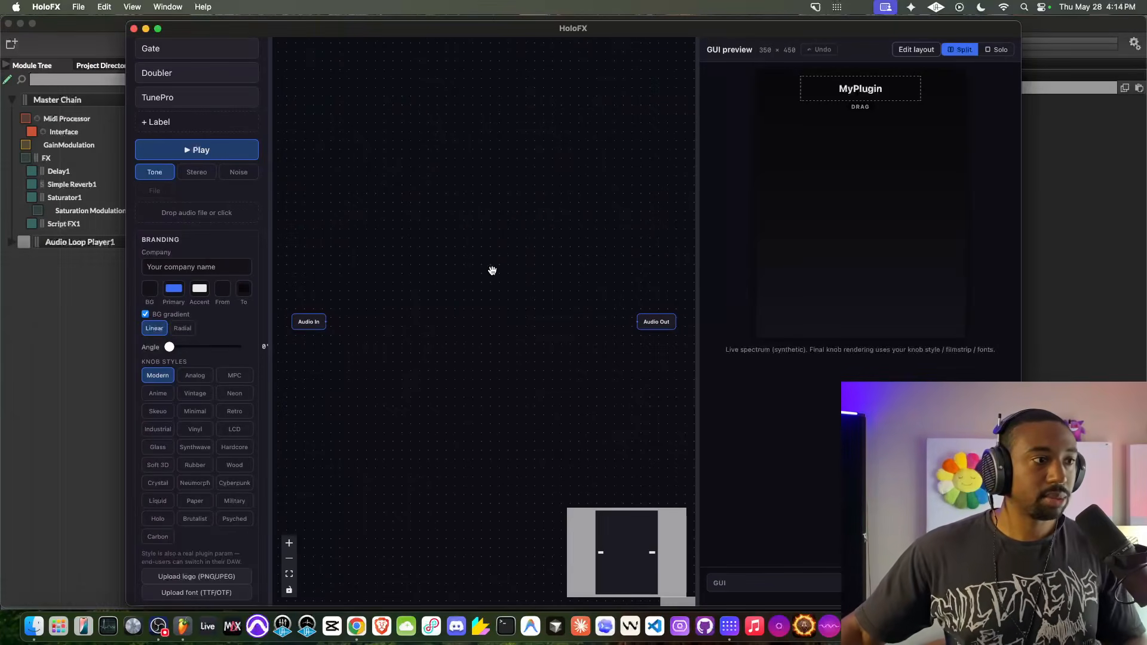
- Make the HoloFX window slightly wider and shorter, and shift the node canvas slightly
{"action": "scroll", "coordinate": [492, 271], "scroll_direction": "down", "scroll_amount": 3}
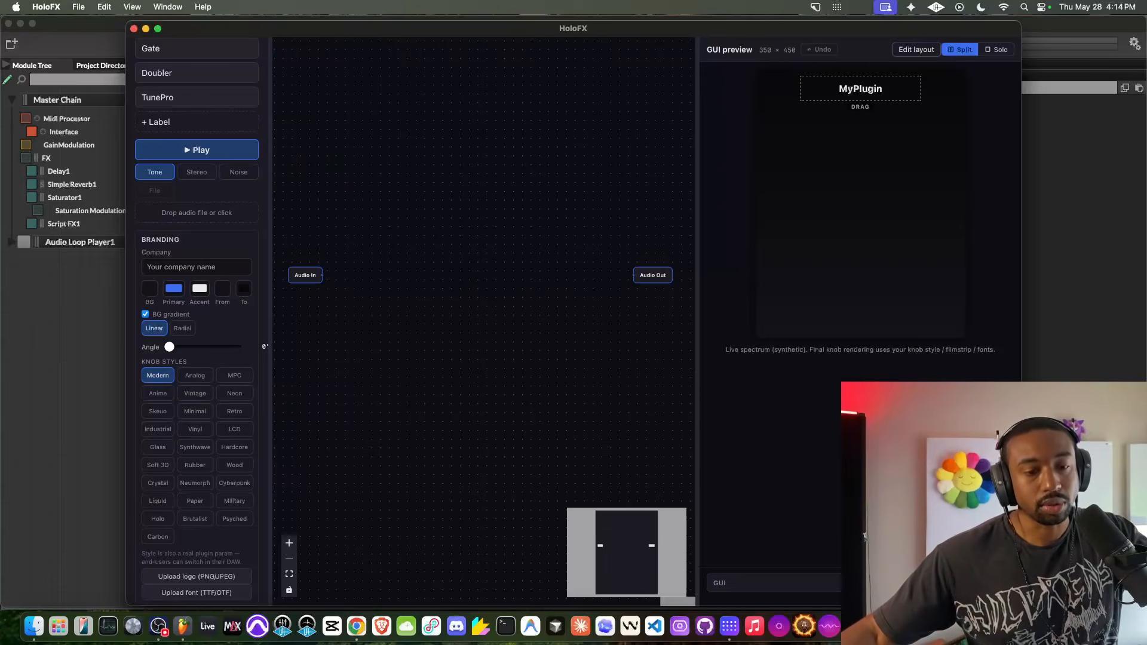
{"action": "mouse_move", "coordinate": [1020, 605]}
{"action": "left_mouse_down"}
{"action": "mouse_move", "coordinate": [1021, 548]}
{"action": "mouse_move", "coordinate": [1033, 591]}
{"action": "left_mouse_up"}
{"action": "left_click_drag", "start_coordinate": [506, 350], "coordinate": [522, 343]}
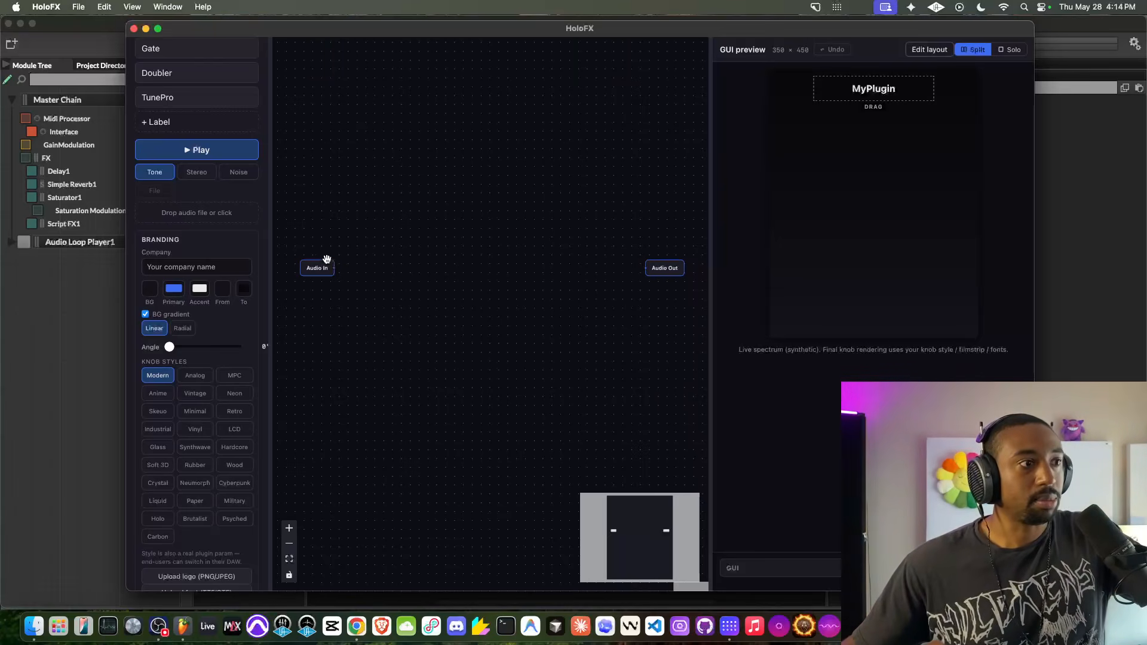
- Name the plugin Test Plugin and set its plugin code to TSPL
{"action": "scroll", "coordinate": [230, 141], "scroll_direction": "up", "scroll_amount": 20}
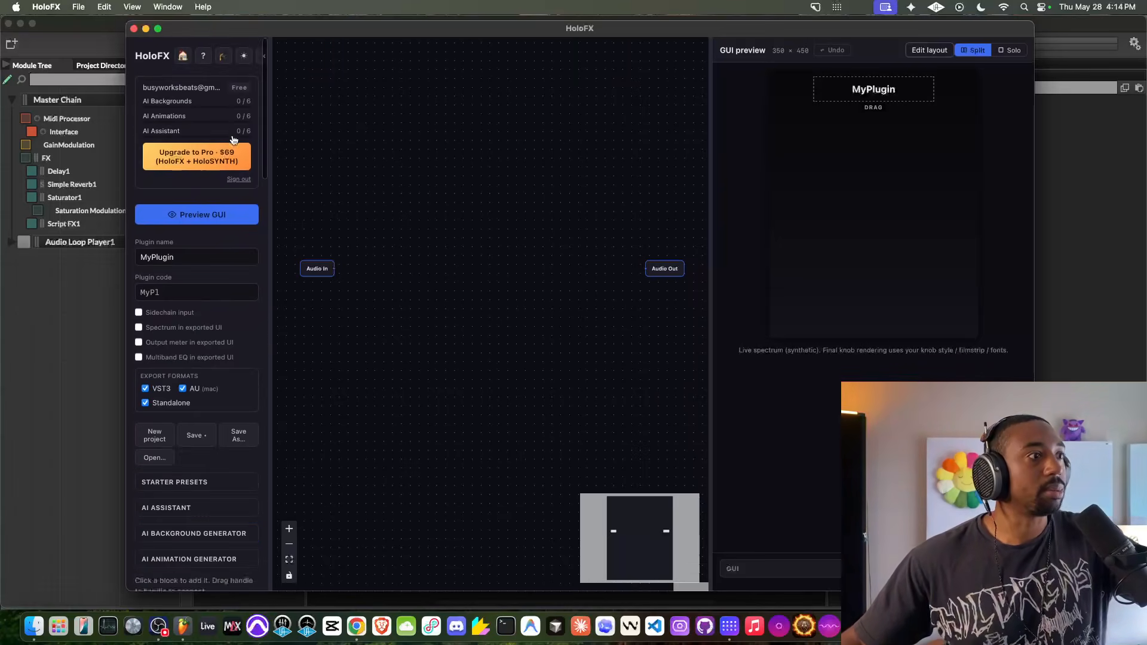
{"action": "scroll", "coordinate": [193, 111], "scroll_direction": "down", "scroll_amount": 3}
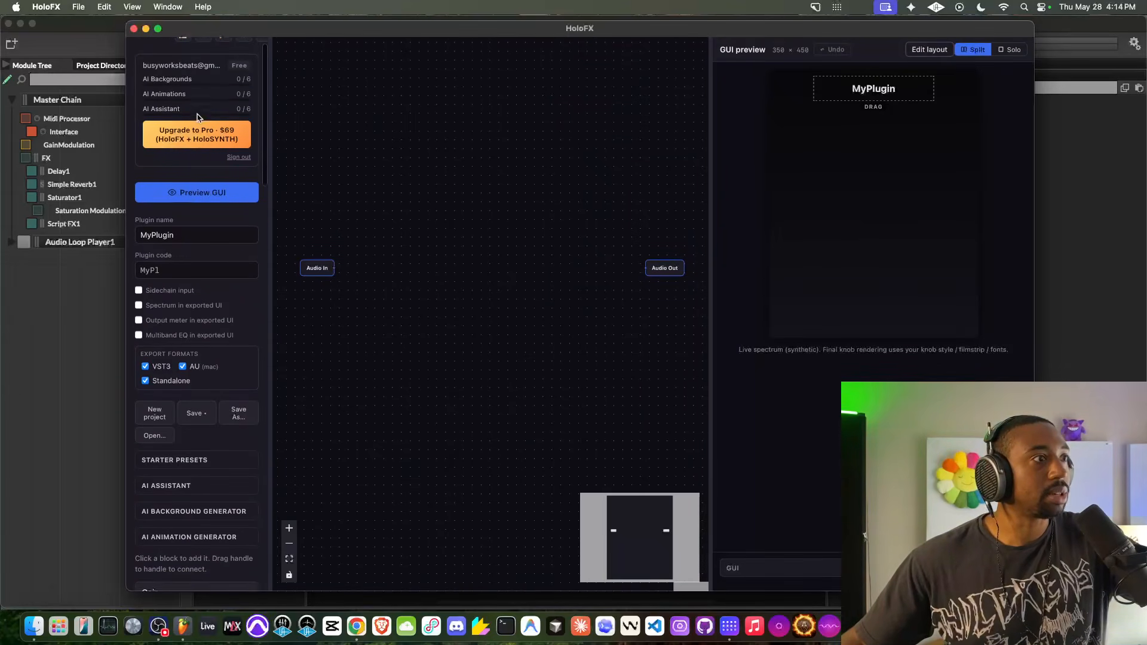
{"action": "left_click_drag", "start_coordinate": [185, 195], "coordinate": [129, 193]}
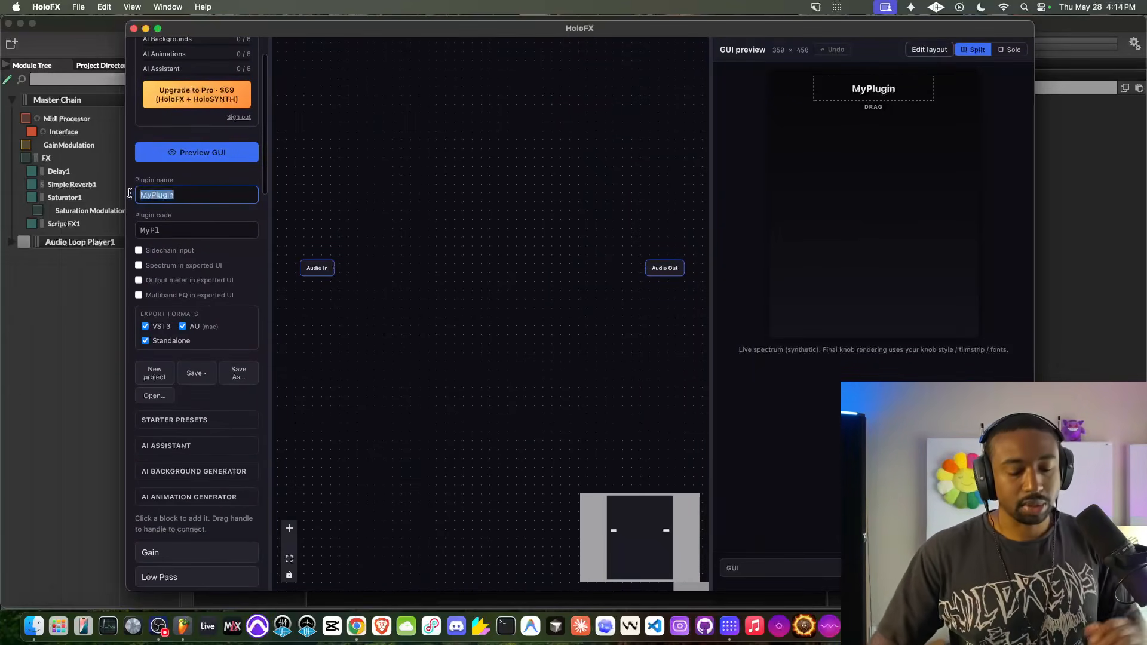
{"action": "type", "text": "Test Plugin"}
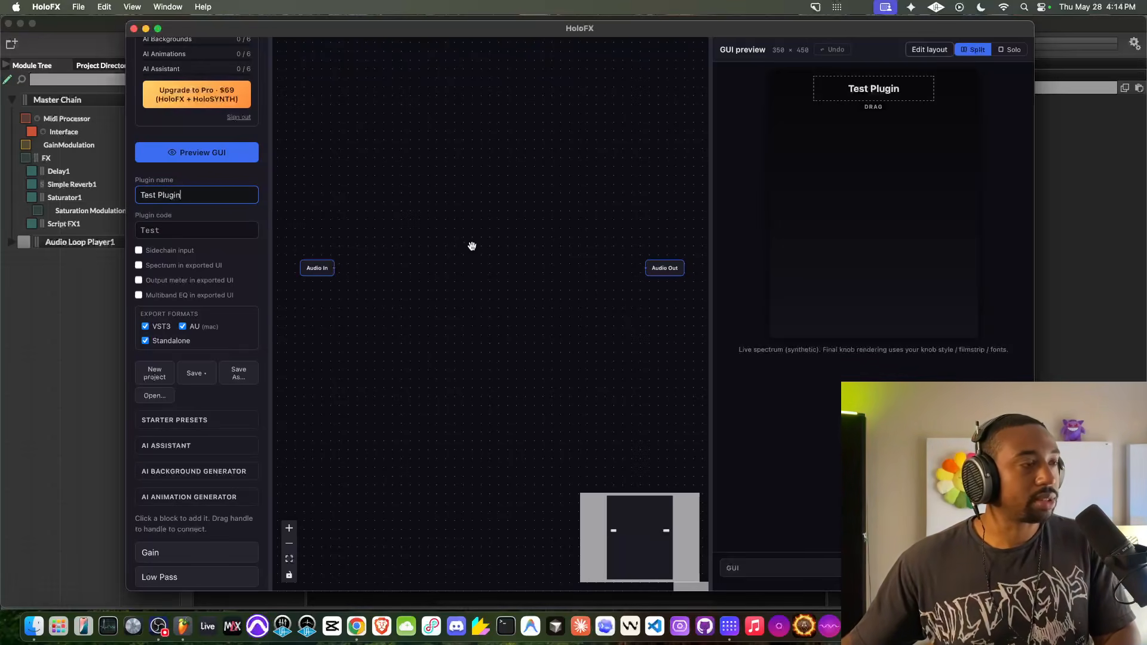
{"action": "left_click", "coordinate": [183, 227]}
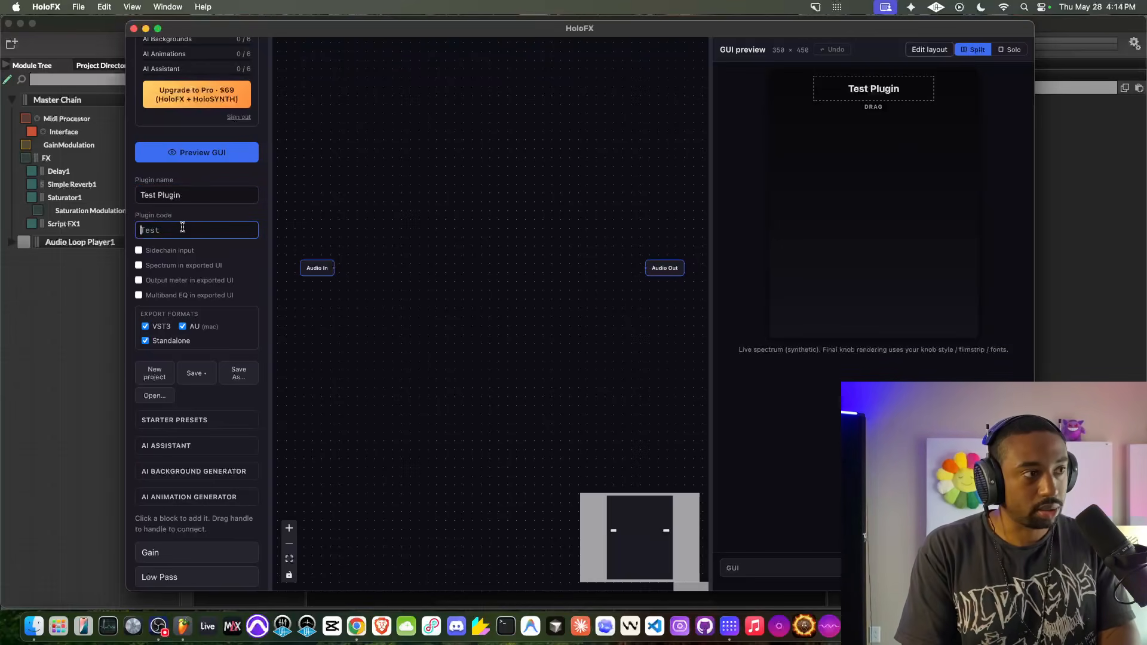
{"action": "type", "text": "TSPL"}
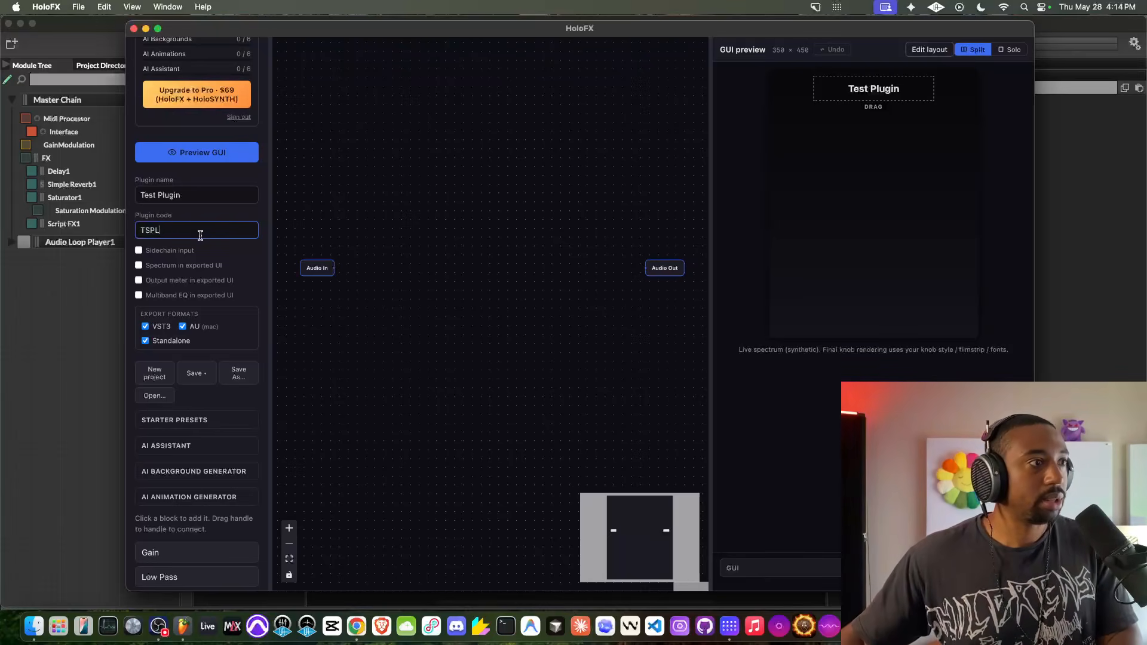
- Enable the output meter in the exported UI
{"action": "scroll", "coordinate": [206, 245], "scroll_direction": "down", "scroll_amount": 1}
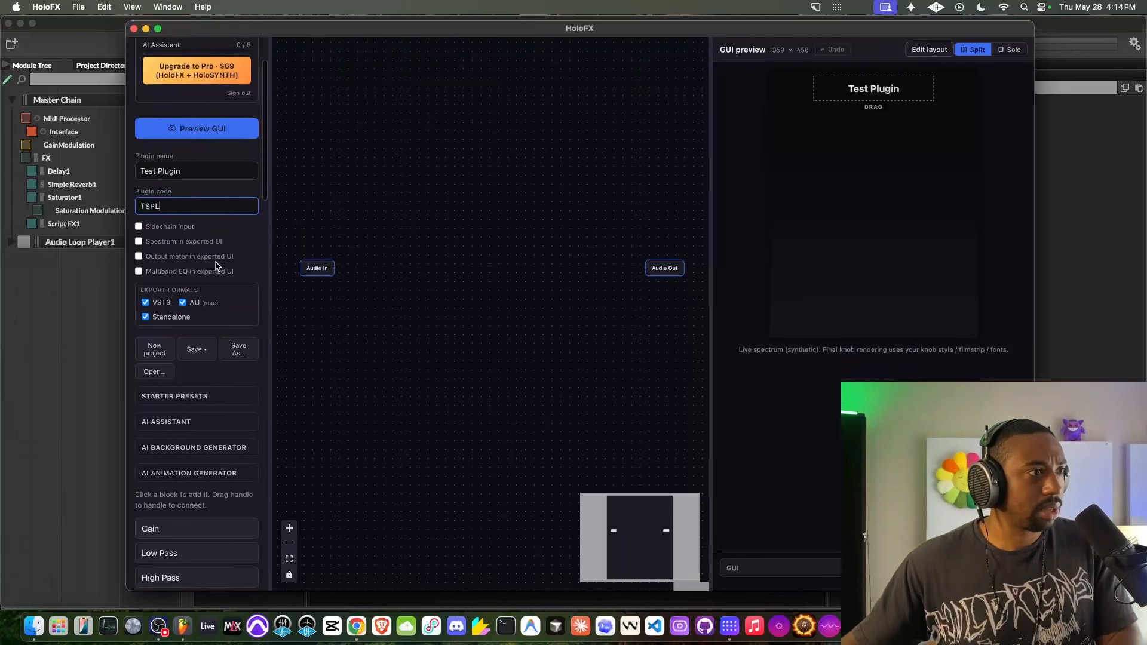
{"action": "left_click", "coordinate": [223, 258]}
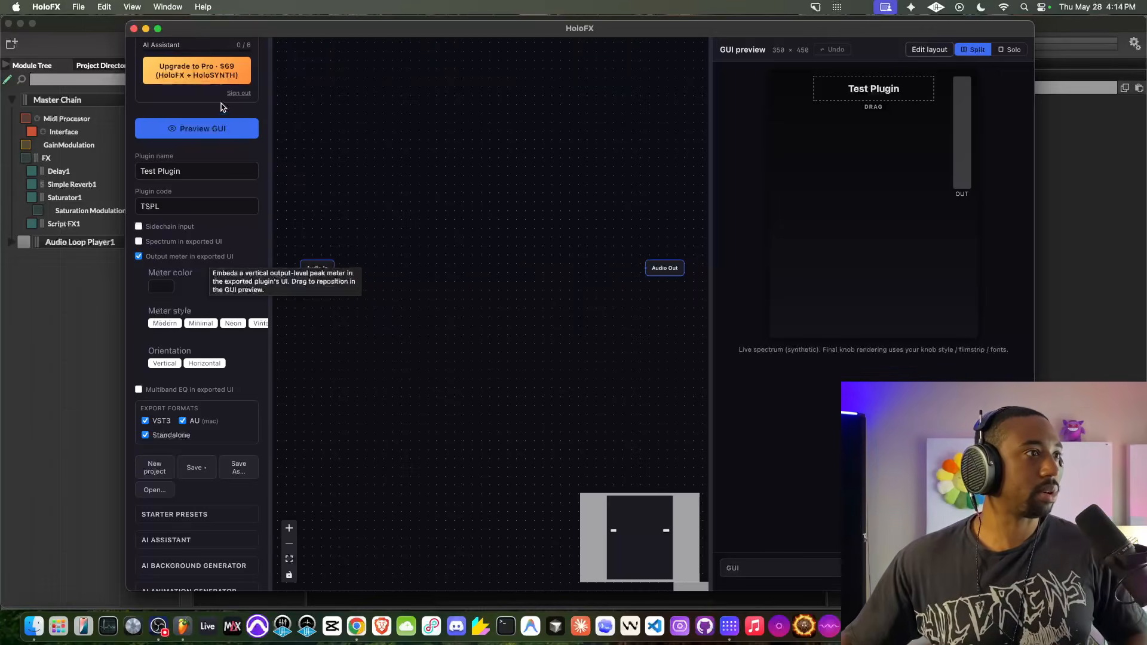
- Look over the project options, including meter style, export formats, starter presets, AI generators, effect blocks and the account's AI usage
{"action": "scroll", "coordinate": [203, 275], "scroll_direction": "down", "scroll_amount": 2}
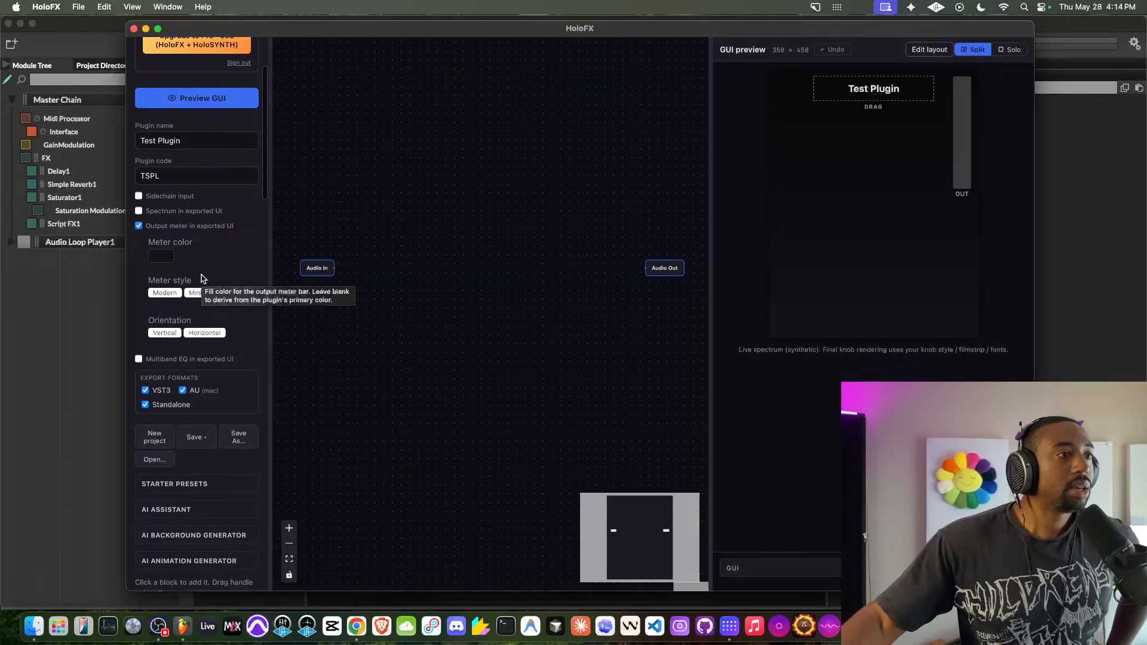
{"action": "scroll", "coordinate": [202, 275], "scroll_direction": "down", "scroll_amount": 5}
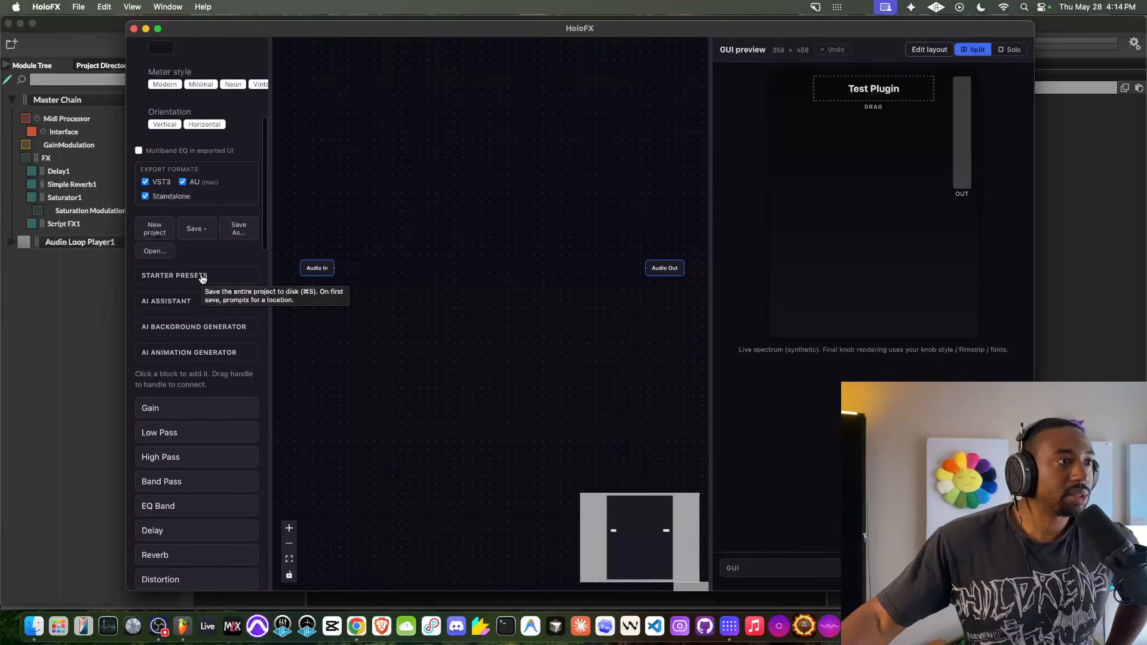
{"action": "scroll", "coordinate": [202, 274], "scroll_direction": "up", "scroll_amount": 9}
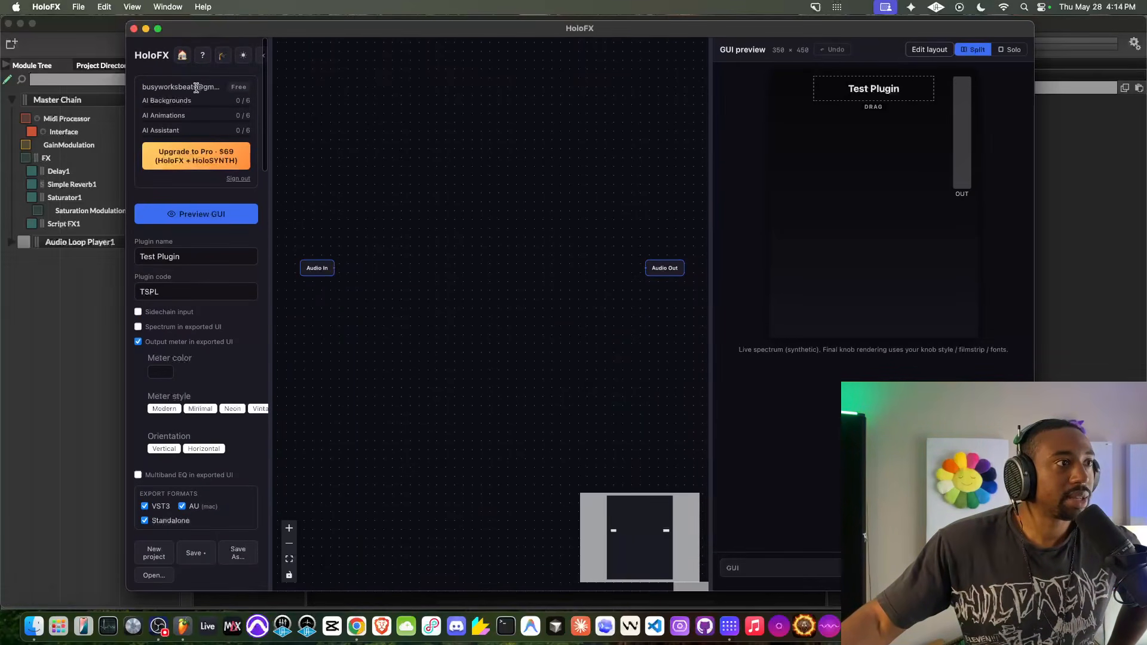
{"action": "scroll", "coordinate": [197, 182], "scroll_direction": "down", "scroll_amount": 3}
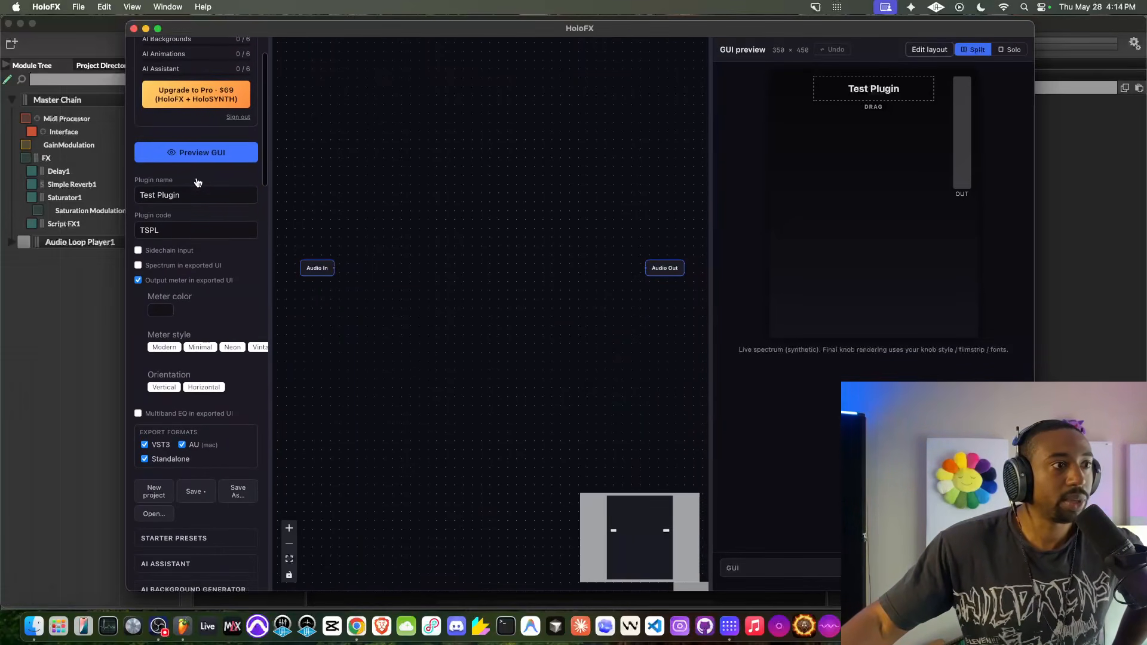
{"action": "scroll", "coordinate": [198, 182], "scroll_direction": "down", "scroll_amount": 1}
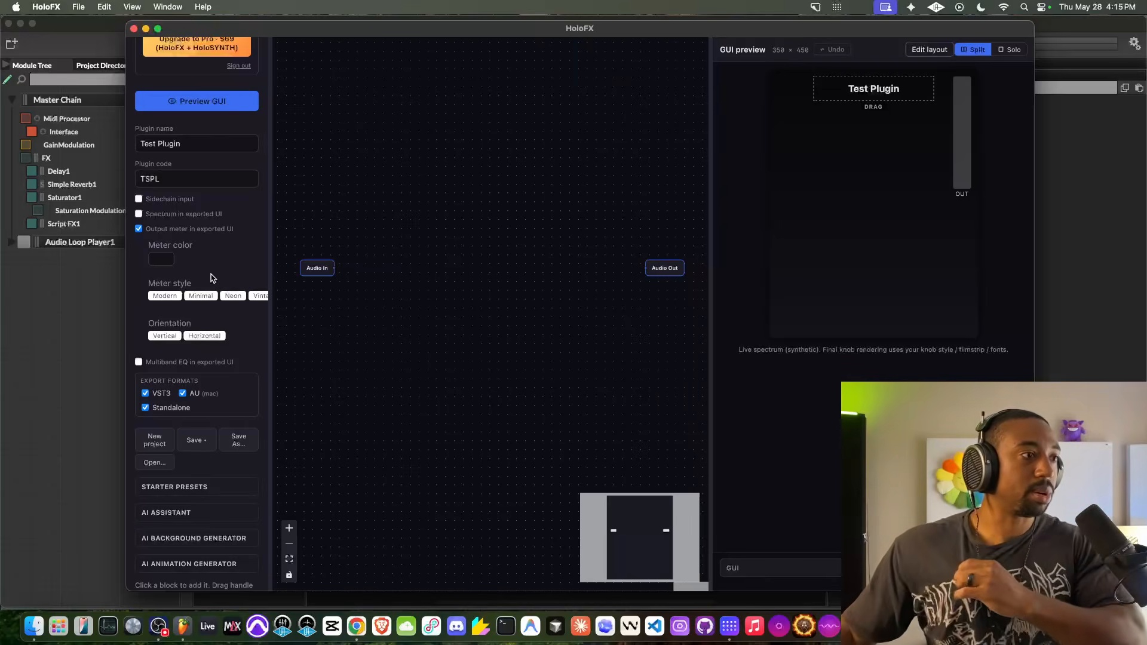
{"action": "scroll", "coordinate": [210, 274], "scroll_direction": "down", "scroll_amount": 5}
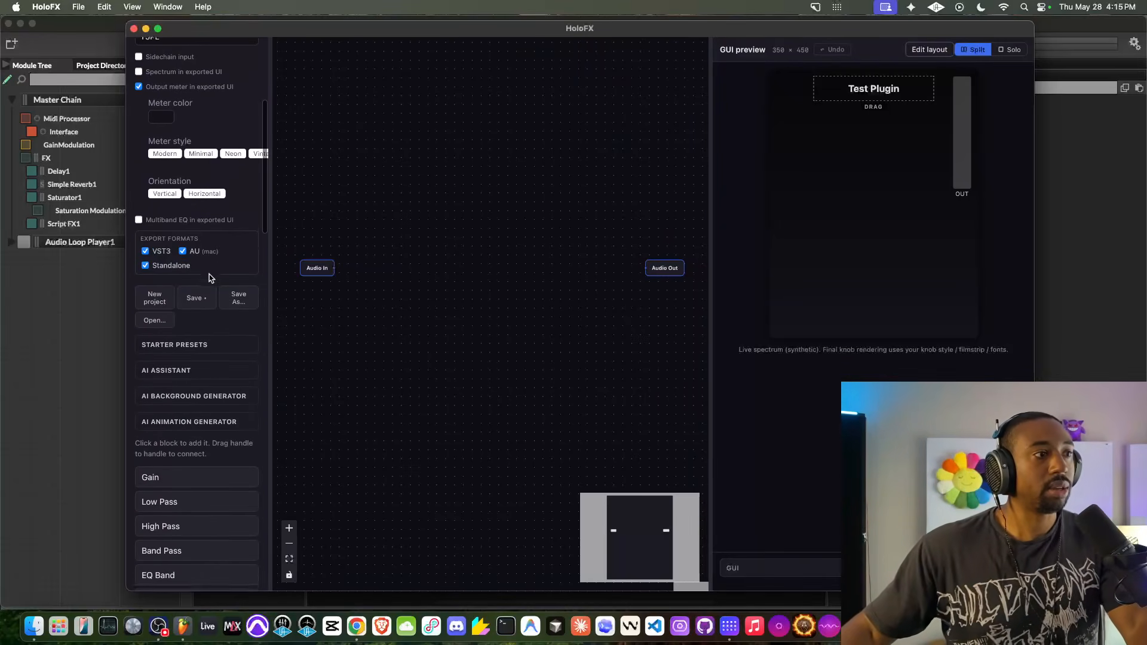
{"action": "scroll", "coordinate": [210, 278], "scroll_direction": "down", "scroll_amount": 1}
{"action": "scroll", "coordinate": [210, 278], "scroll_direction": "down", "scroll_amount": 1}
{"action": "scroll", "coordinate": [203, 223], "scroll_direction": "down", "scroll_amount": 1}
{"action": "scroll", "coordinate": [203, 222], "scroll_direction": "up", "scroll_amount": 1}
{"action": "scroll", "coordinate": [202, 223], "scroll_direction": "up", "scroll_amount": 9}
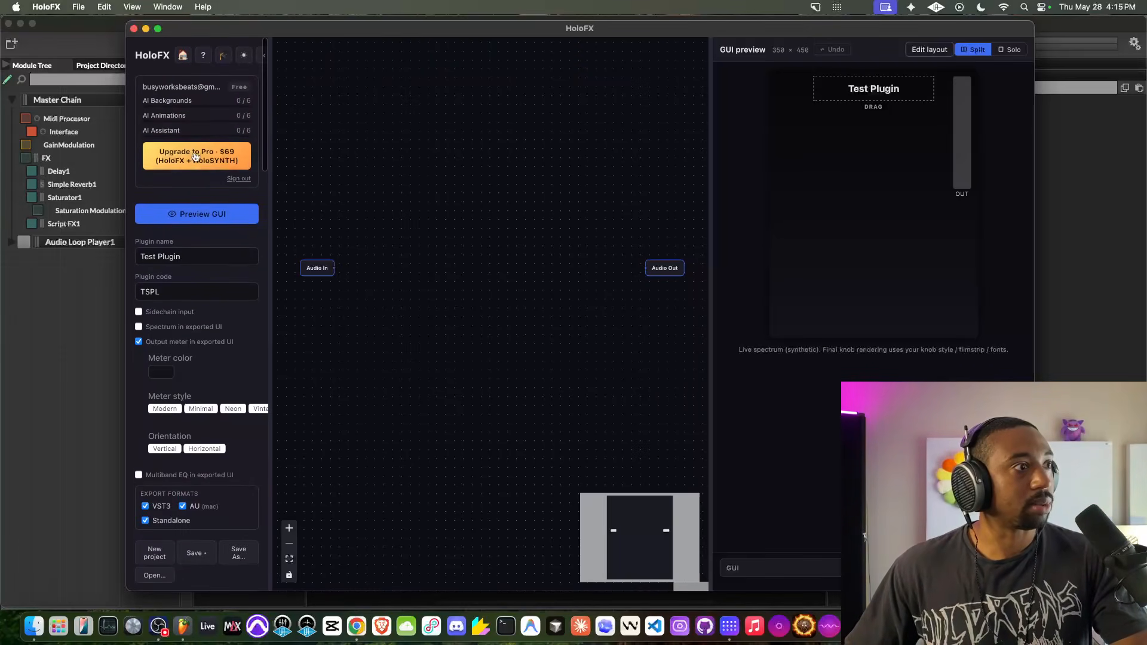
- Enable the multiband EQ in the exported UI
{"action": "scroll", "coordinate": [180, 82], "scroll_direction": "down", "scroll_amount": 2}
{"action": "scroll", "coordinate": [209, 174], "scroll_direction": "down", "scroll_amount": 8}
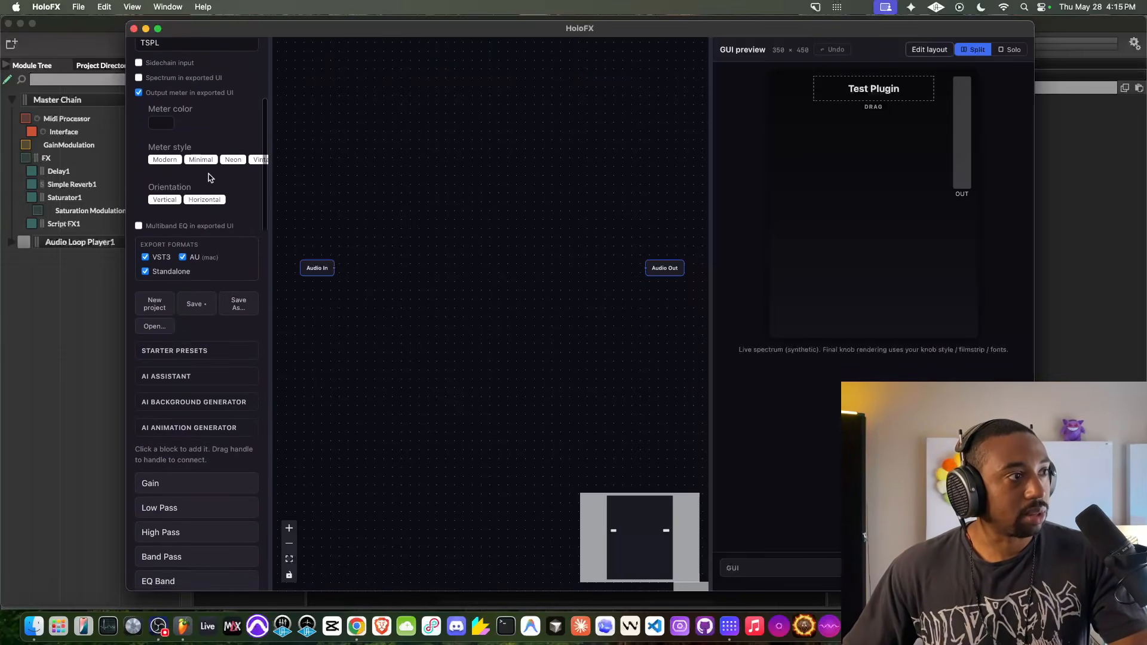
{"action": "scroll", "coordinate": [207, 236], "scroll_direction": "down", "scroll_amount": 1}
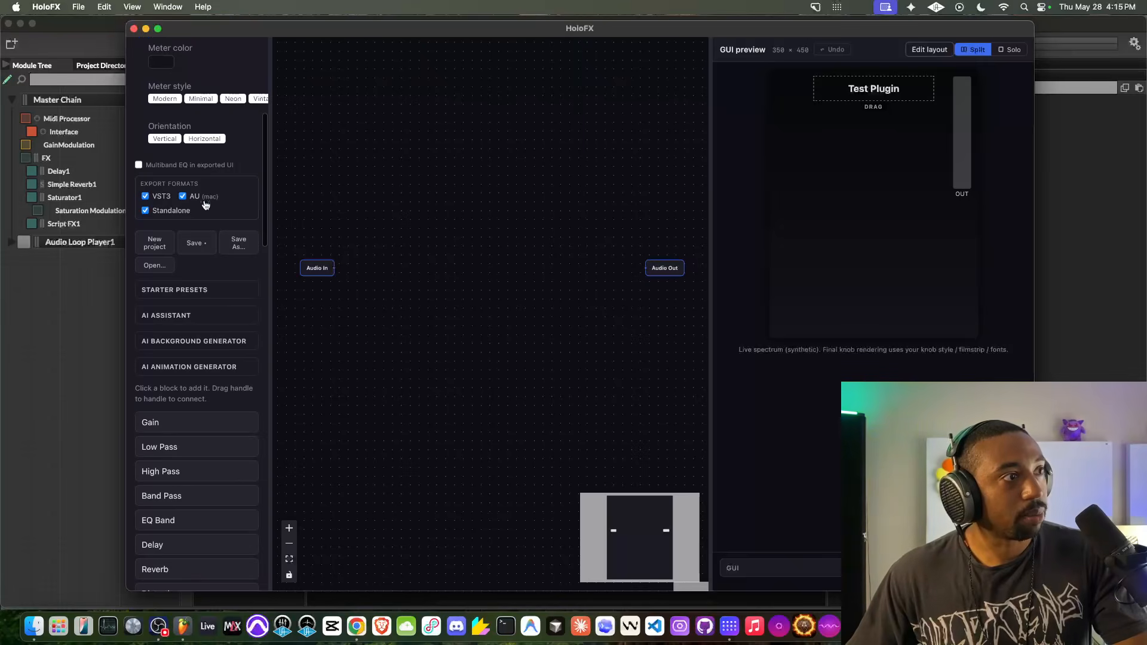
{"action": "left_click", "coordinate": [203, 168]}
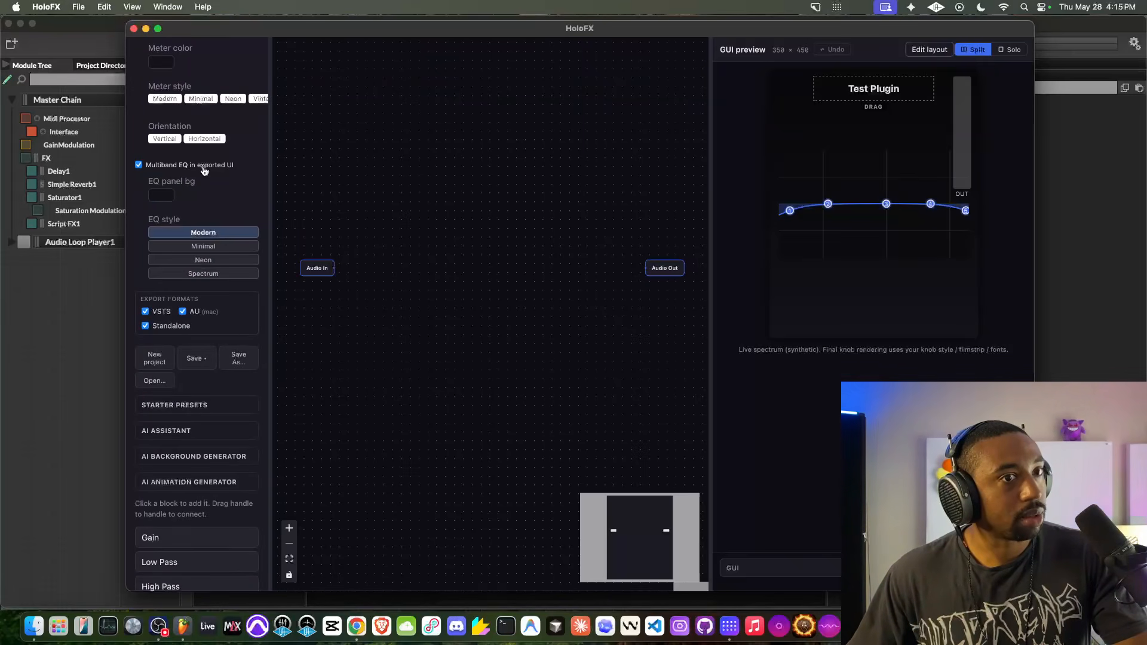
- Disable the multiband EQ in the exported UI
{"action": "left_click", "coordinate": [204, 167]}
{"action": "left_click", "coordinate": [204, 167]}
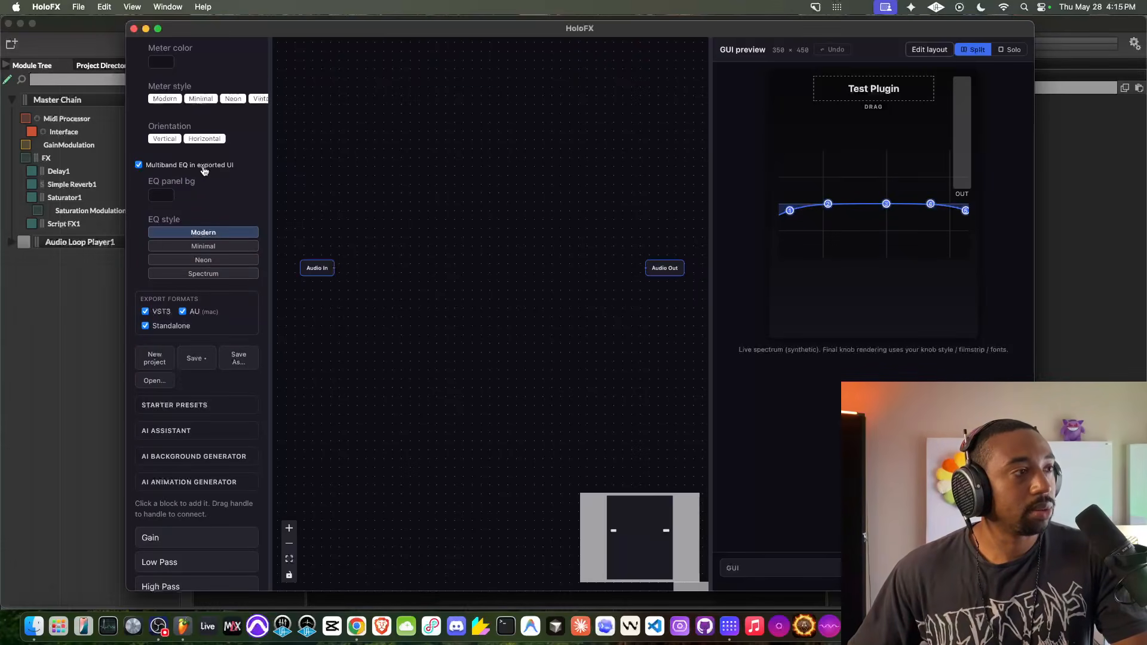
{"action": "left_click", "coordinate": [204, 168]}
{"action": "left_click", "coordinate": [204, 168]}
{"action": "left_click", "coordinate": [203, 168]}
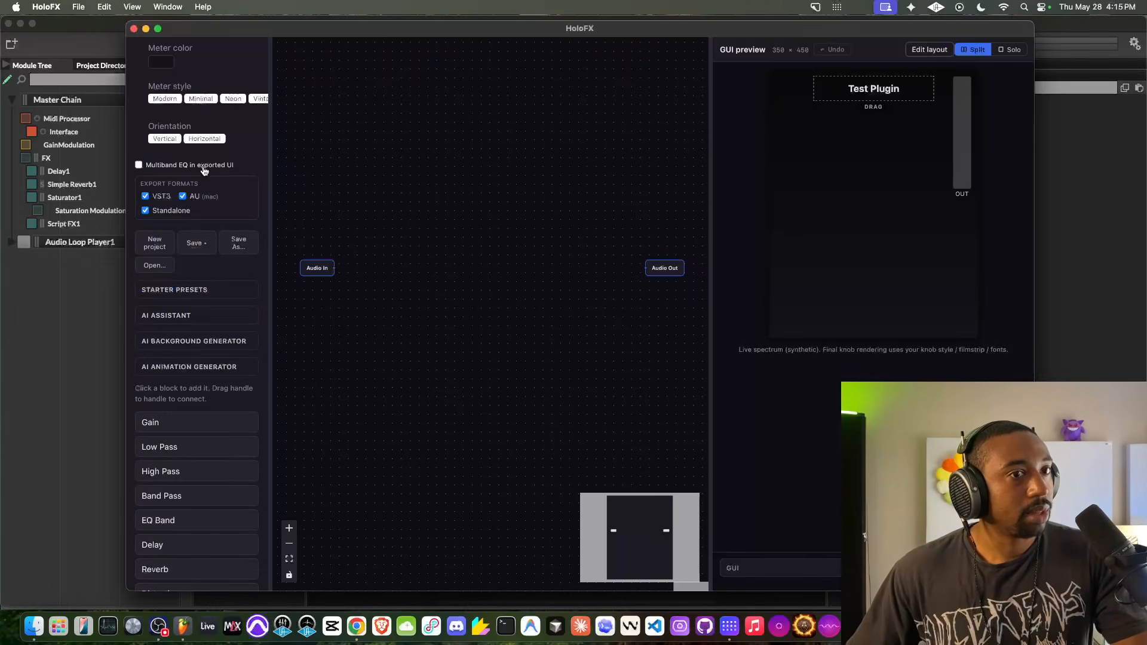
- Add a Gain block to the signal graph and place it above and just right of Audio In
{"action": "scroll", "coordinate": [209, 215], "scroll_direction": "down", "scroll_amount": 2}
{"action": "scroll", "coordinate": [212, 233], "scroll_direction": "down", "scroll_amount": 2}
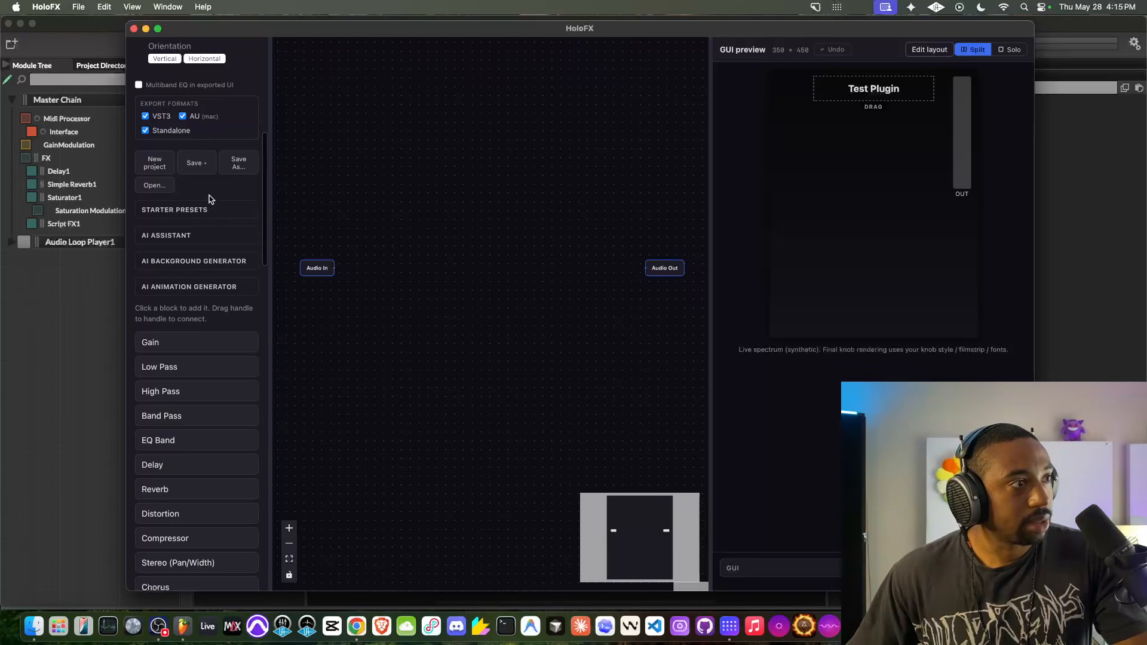
{"action": "scroll", "coordinate": [203, 221], "scroll_direction": "down", "scroll_amount": 1}
{"action": "scroll", "coordinate": [200, 285], "scroll_direction": "down", "scroll_amount": 3}
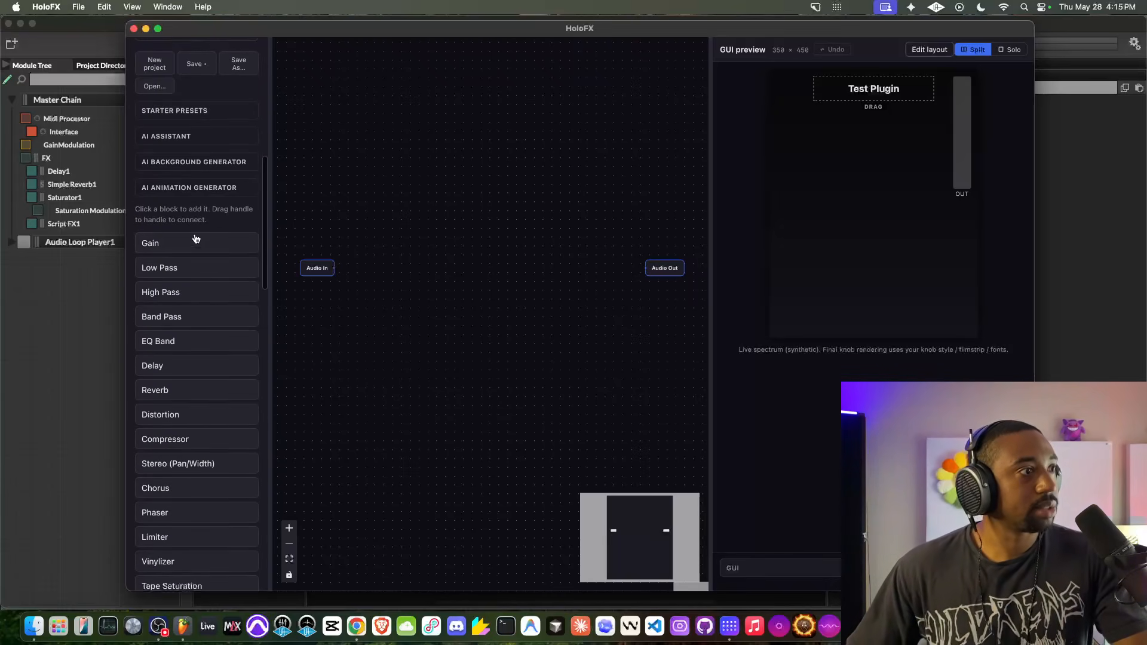
{"action": "scroll", "coordinate": [215, 287], "scroll_direction": "down", "scroll_amount": 3}
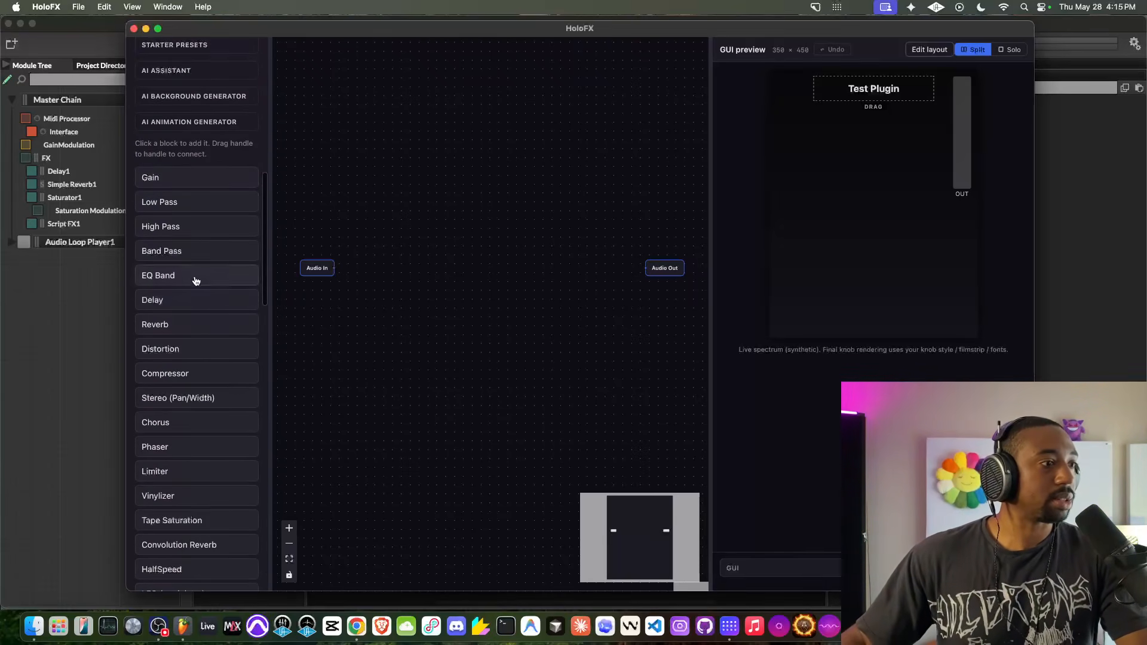
{"action": "scroll", "coordinate": [196, 282], "scroll_direction": "down", "scroll_amount": 8}
{"action": "scroll", "coordinate": [195, 278], "scroll_direction": "up", "scroll_amount": 9}
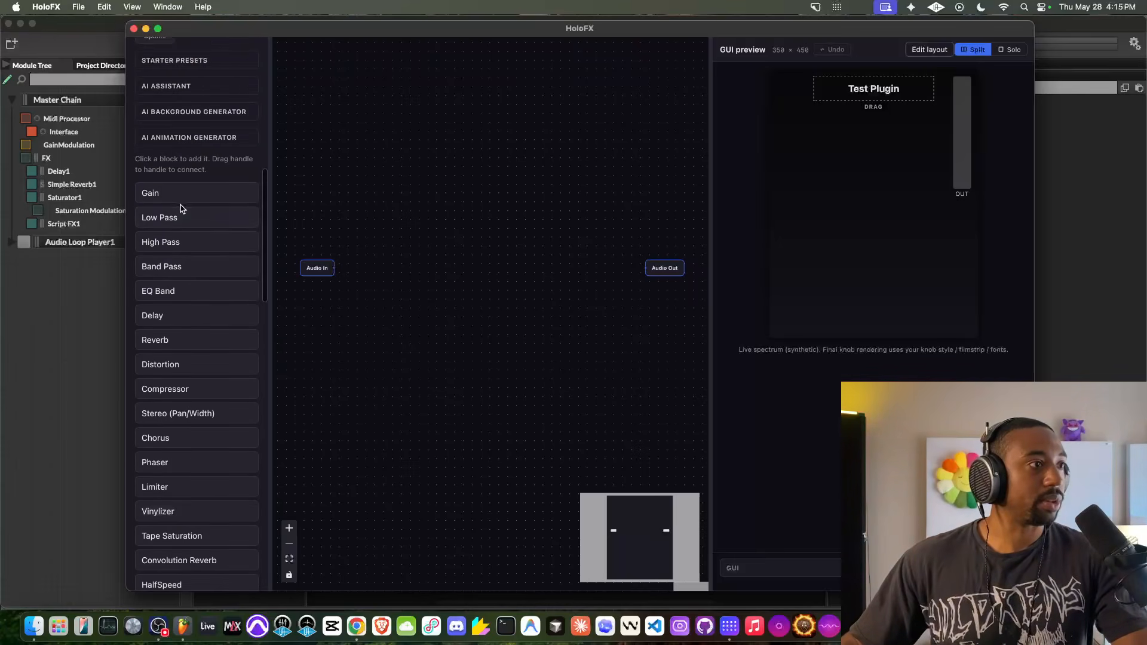
{"action": "left_click", "coordinate": [187, 190]}
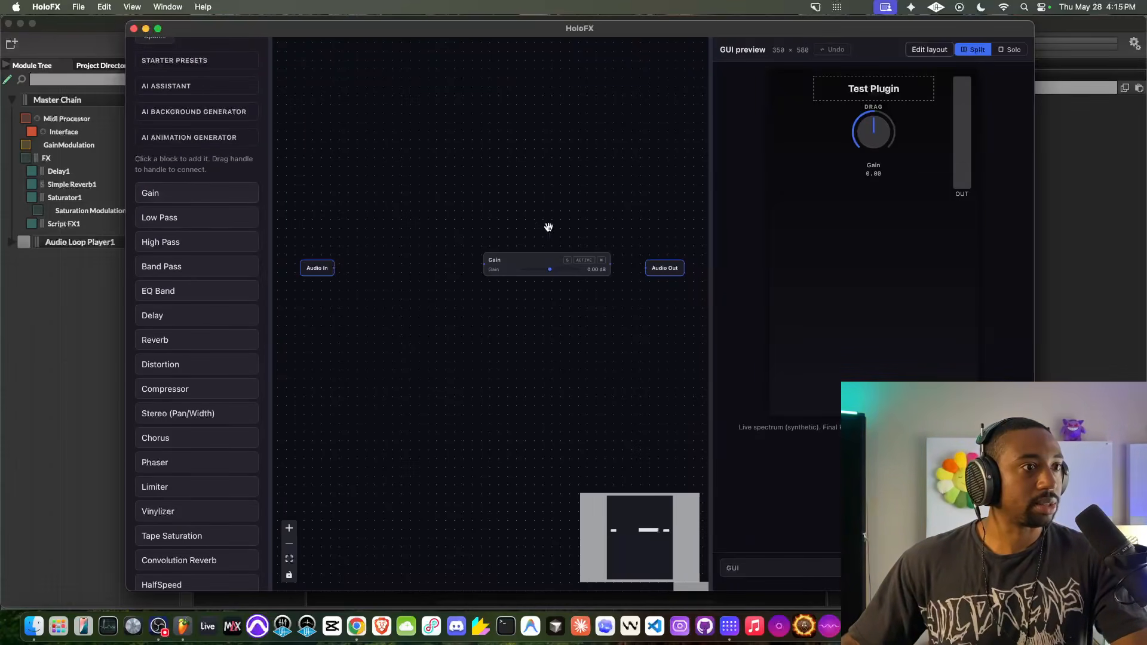
{"action": "left_click_drag", "start_coordinate": [547, 261], "coordinate": [401, 202]}
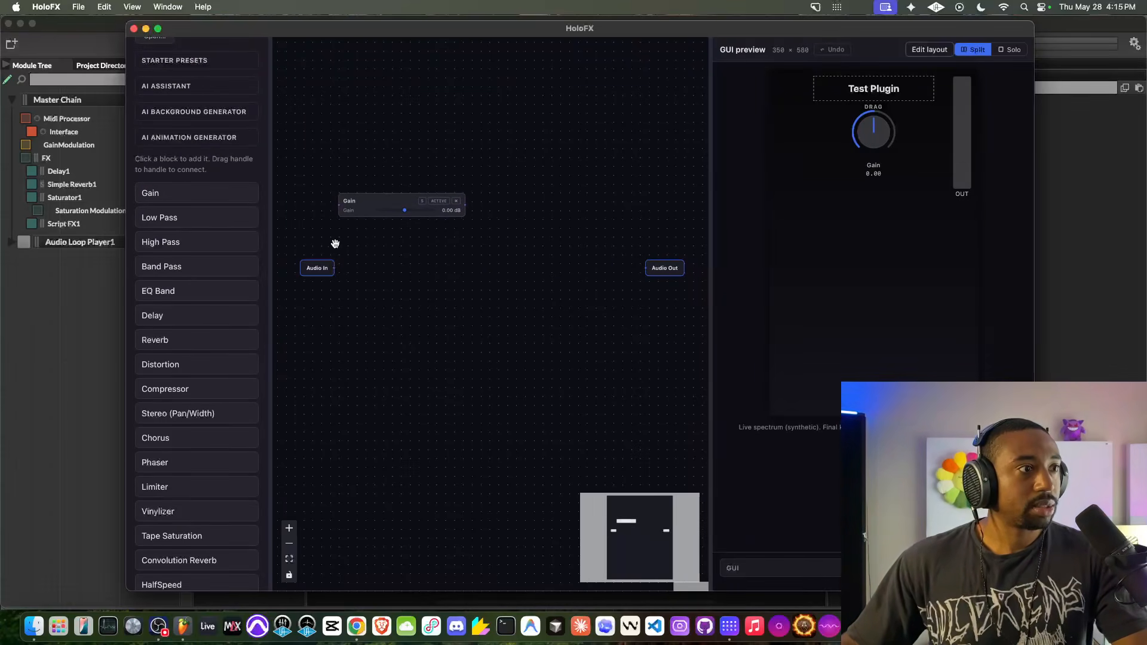
- Connect the Audio In output to the Gain block's input and lock the Gain block
{"action": "scroll", "coordinate": [333, 271], "scroll_direction": "up", "scroll_amount": 5}
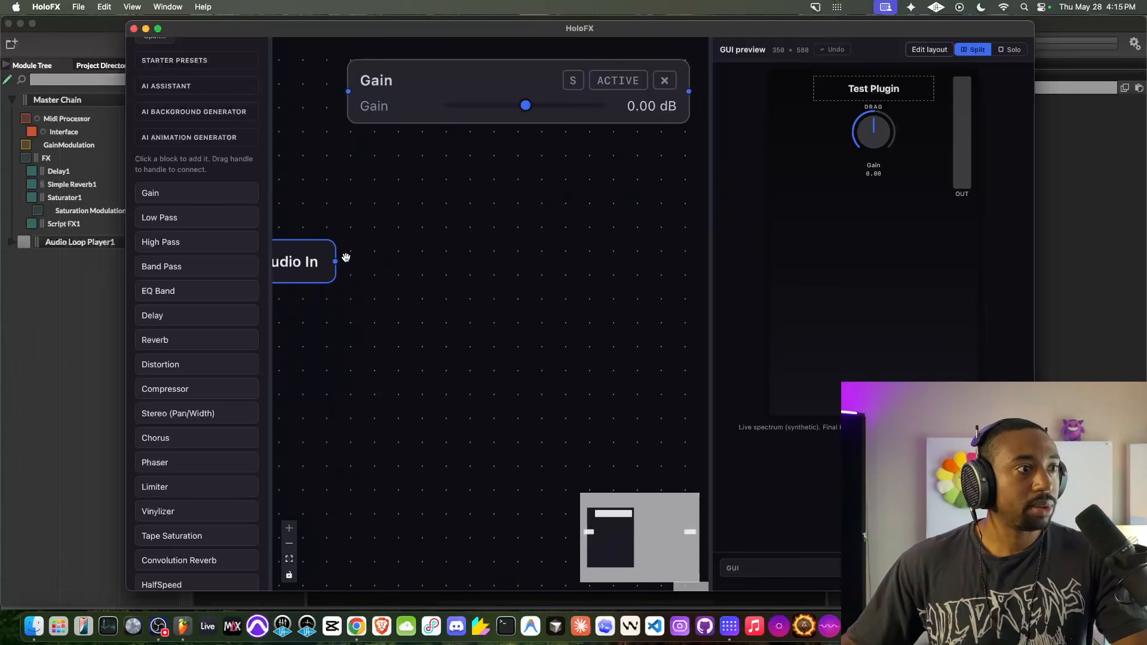
{"action": "left_click_drag", "start_coordinate": [336, 260], "coordinate": [348, 91]}
{"action": "scroll", "coordinate": [429, 184], "scroll_direction": "down", "scroll_amount": 5}
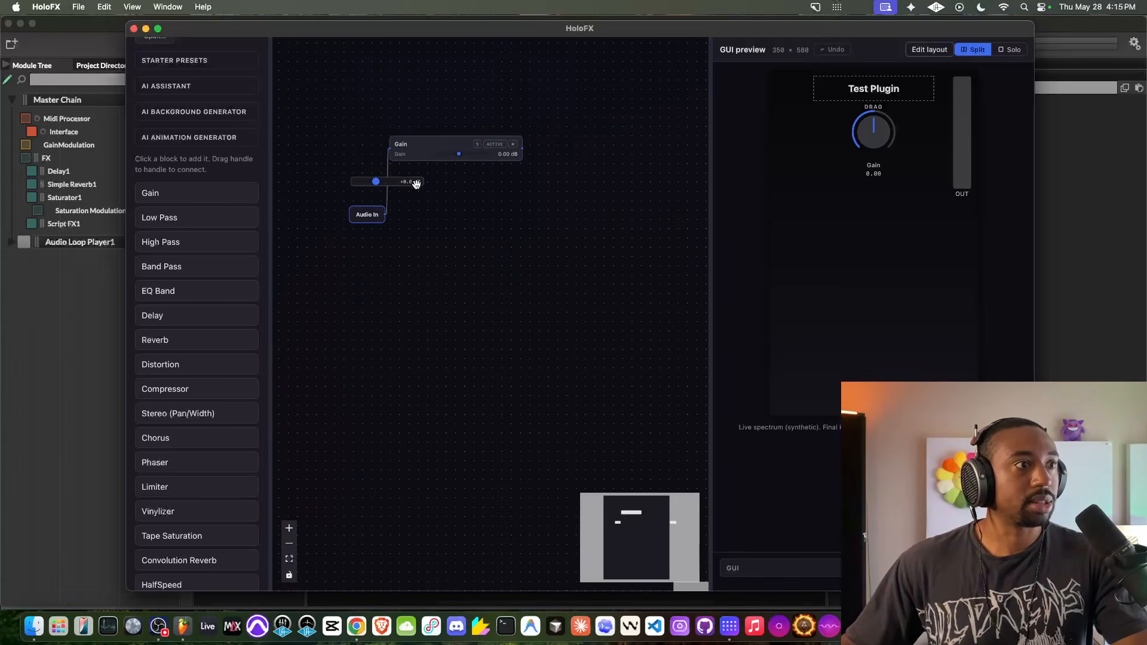
{"action": "left_click_drag", "start_coordinate": [466, 184], "coordinate": [411, 180]}
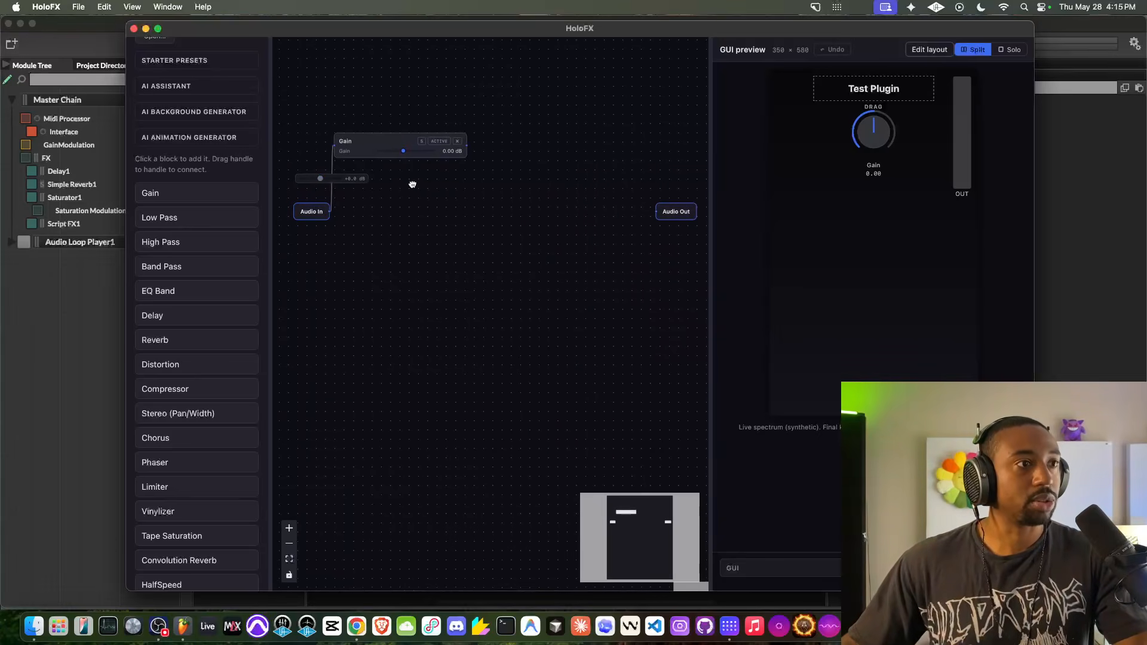
{"action": "right_click", "coordinate": [345, 141]}
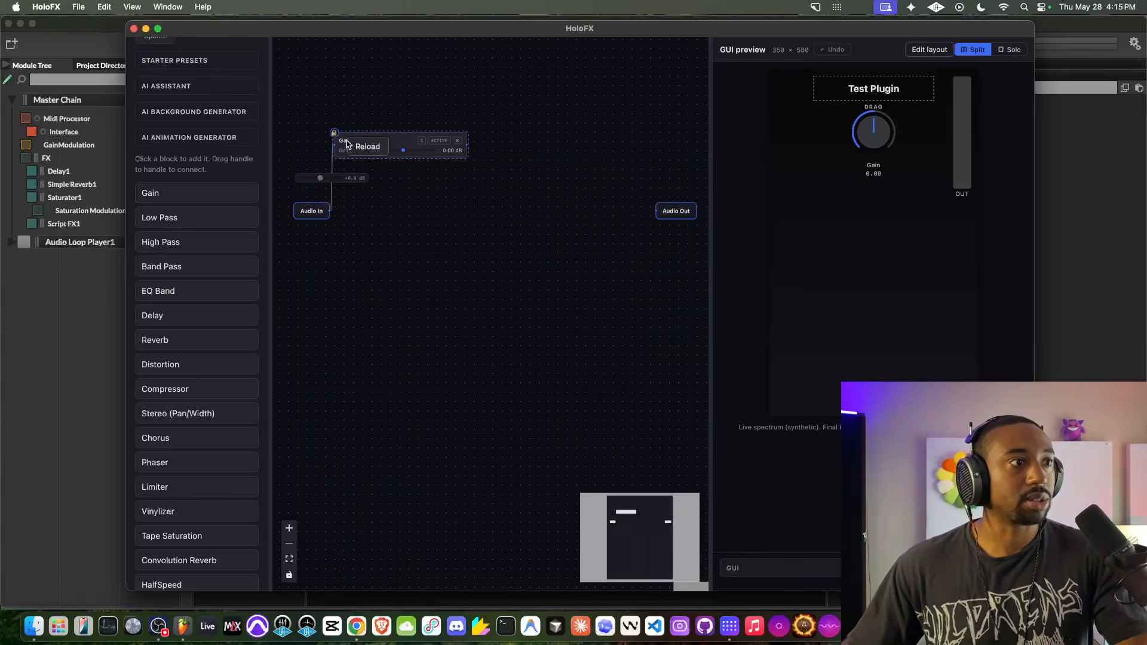
{"action": "left_click", "coordinate": [354, 142]}
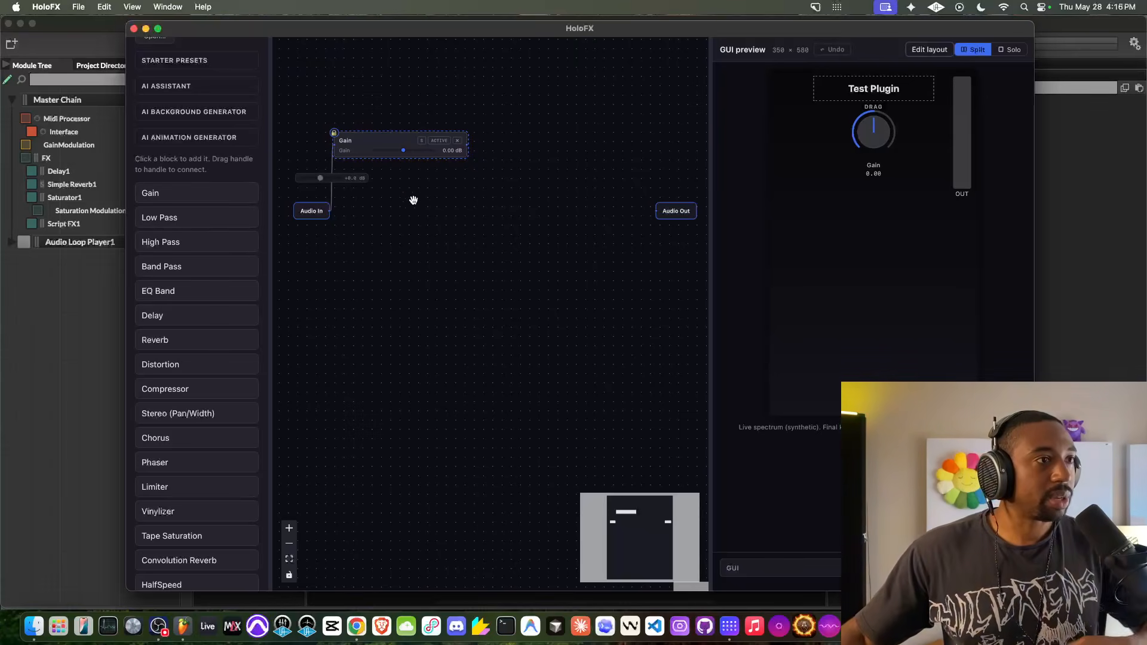
- Add a Tape Saturation block above the Gain block and feed it from Gain's output
{"action": "scroll", "coordinate": [179, 389], "scroll_direction": "down", "scroll_amount": 1}
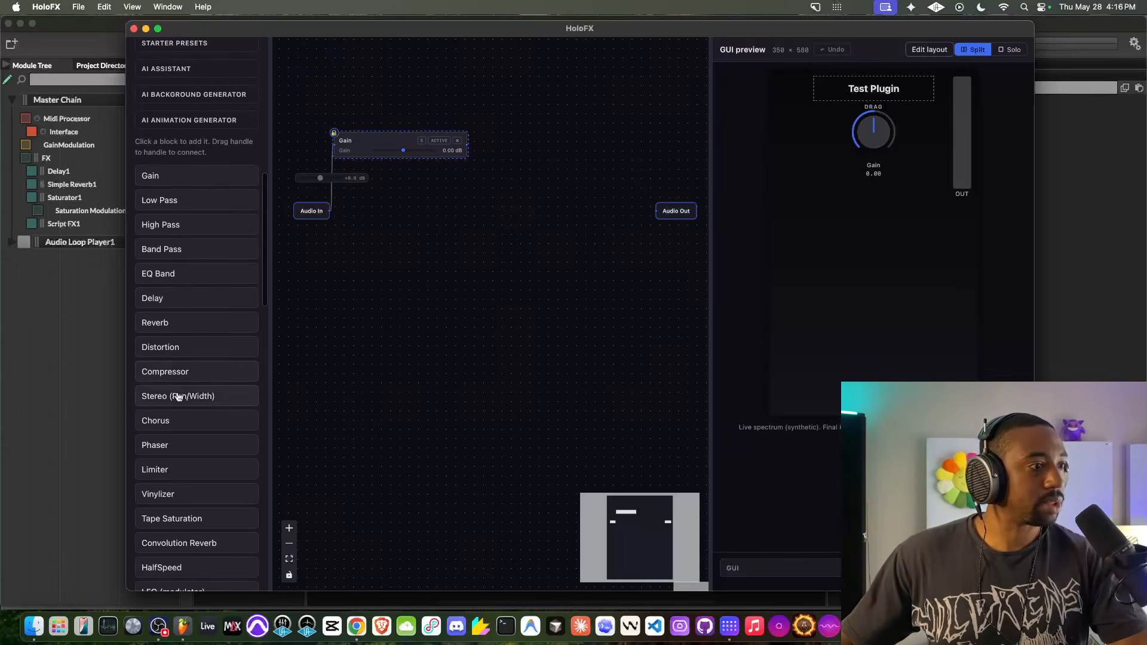
{"action": "left_click", "coordinate": [171, 518]}
{"action": "left_click_drag", "start_coordinate": [548, 220], "coordinate": [513, 140]}
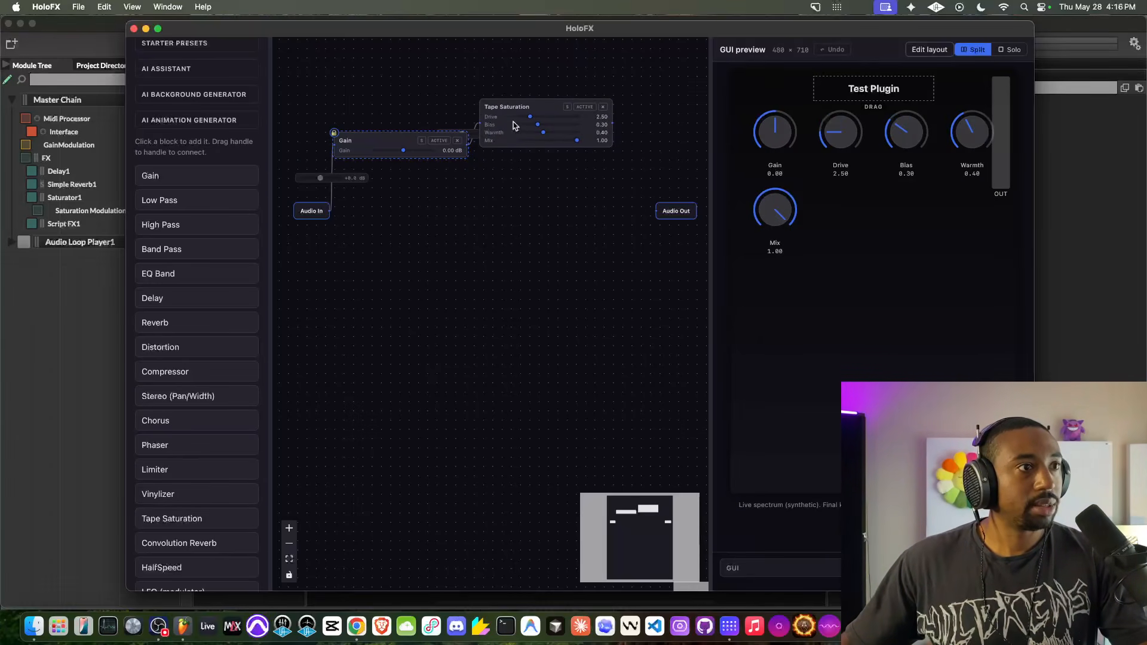
{"action": "left_click_drag", "start_coordinate": [554, 108], "coordinate": [444, 76]}
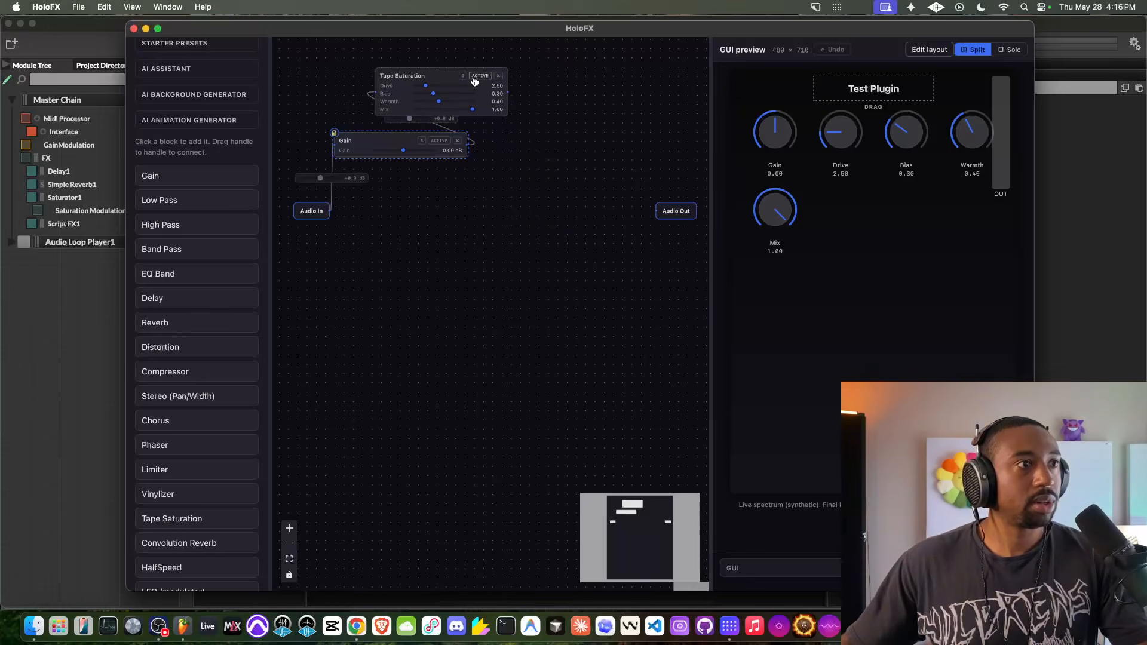
- Add a locked Compressor block beside Tape Saturation, fed from Tape Saturation's output
{"action": "left_click", "coordinate": [176, 374]}
{"action": "left_click_drag", "start_coordinate": [553, 217], "coordinate": [499, 85]}
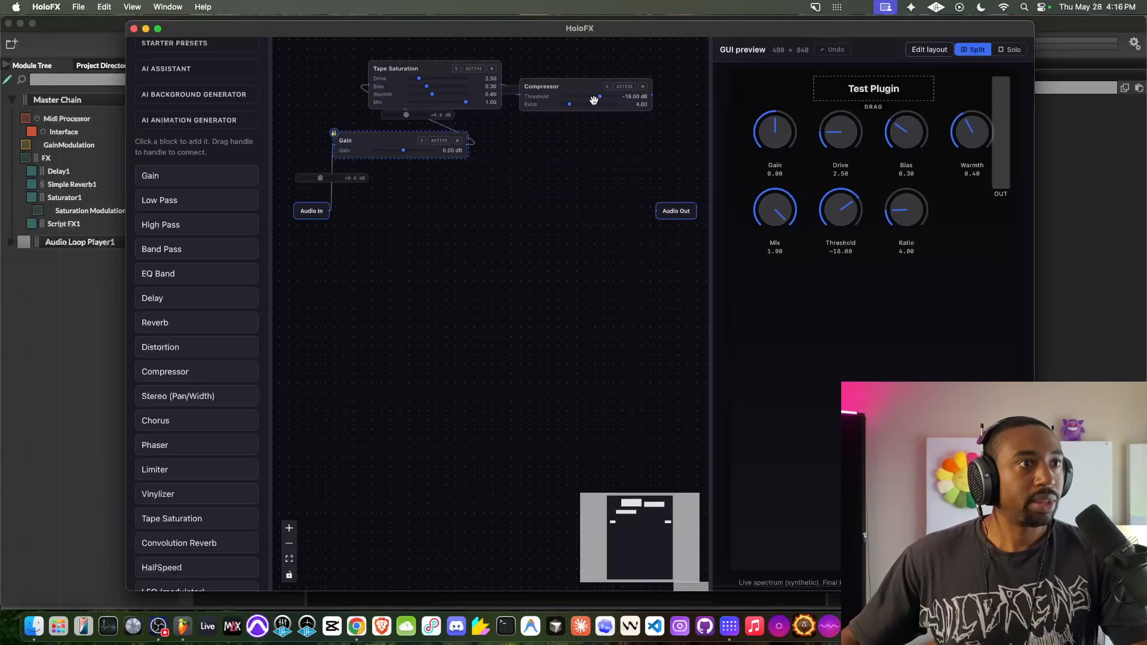
{"action": "left_click_drag", "start_coordinate": [592, 136], "coordinate": [593, 136]}
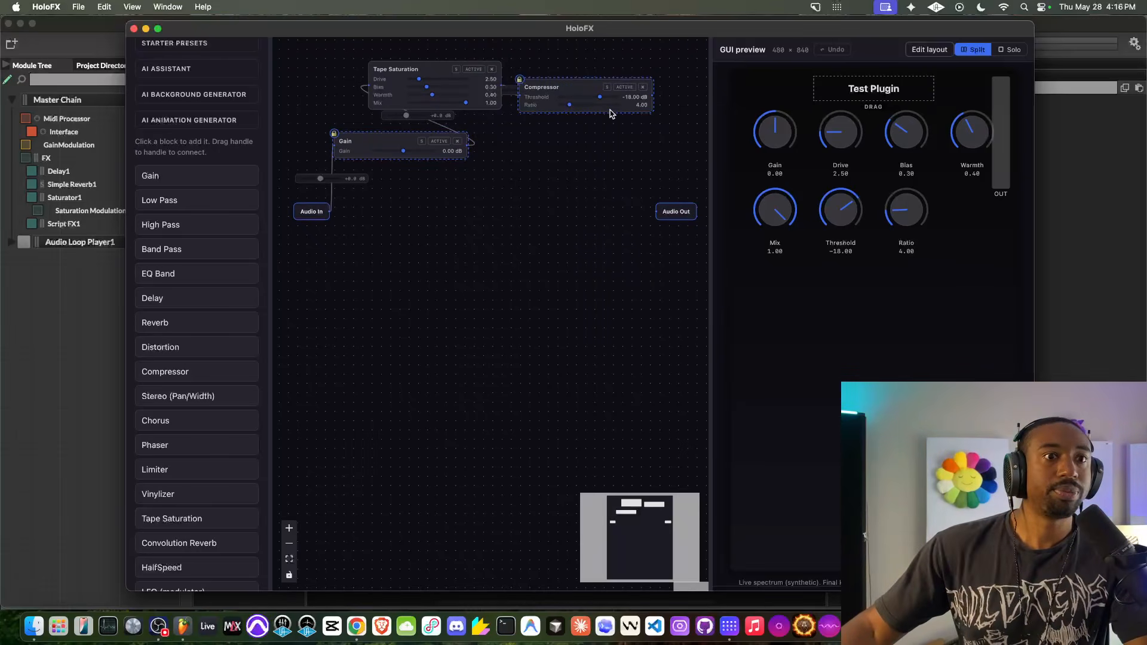
- Move the Audio Out node farther away from the Compressor to make room in the signal graph
{"action": "scroll", "coordinate": [608, 113], "scroll_direction": "up", "scroll_amount": 5}
{"action": "left_click_drag", "start_coordinate": [600, 138], "coordinate": [516, 263]}
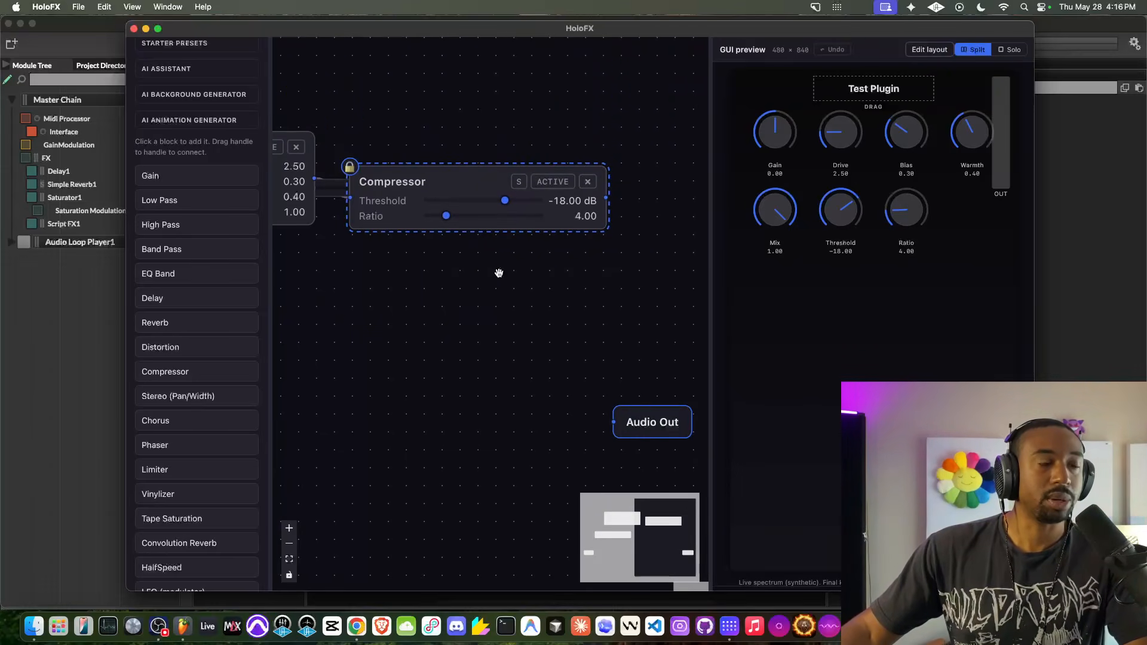
{"action": "scroll", "coordinate": [499, 273], "scroll_direction": "down", "scroll_amount": 5}
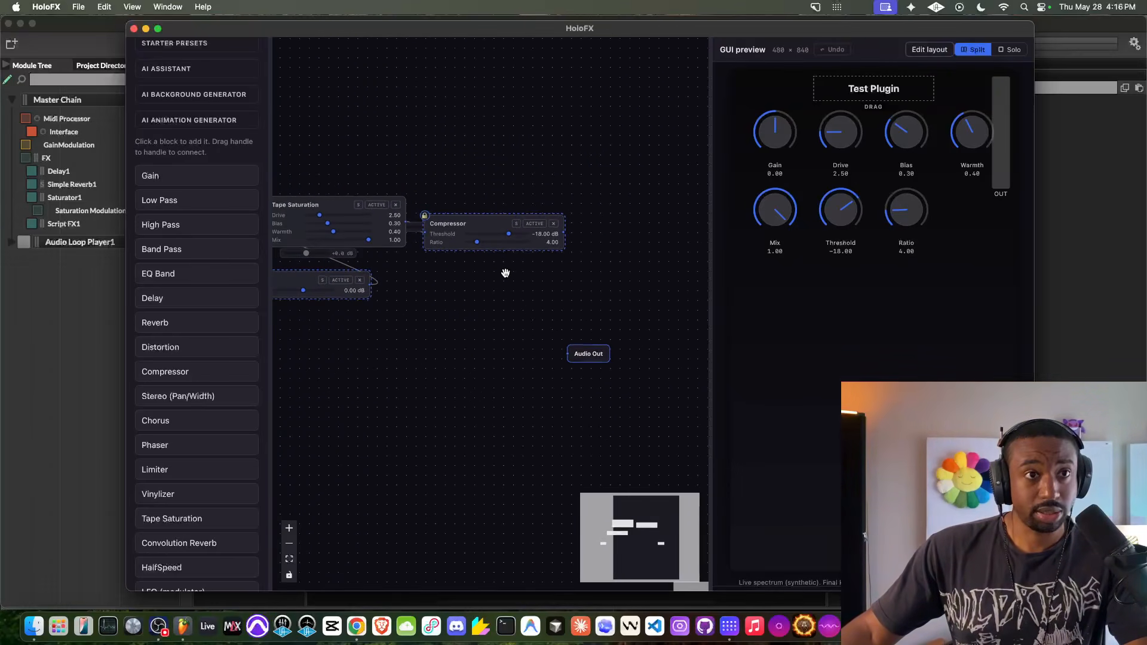
{"action": "left_click_drag", "start_coordinate": [505, 273], "coordinate": [529, 272]}
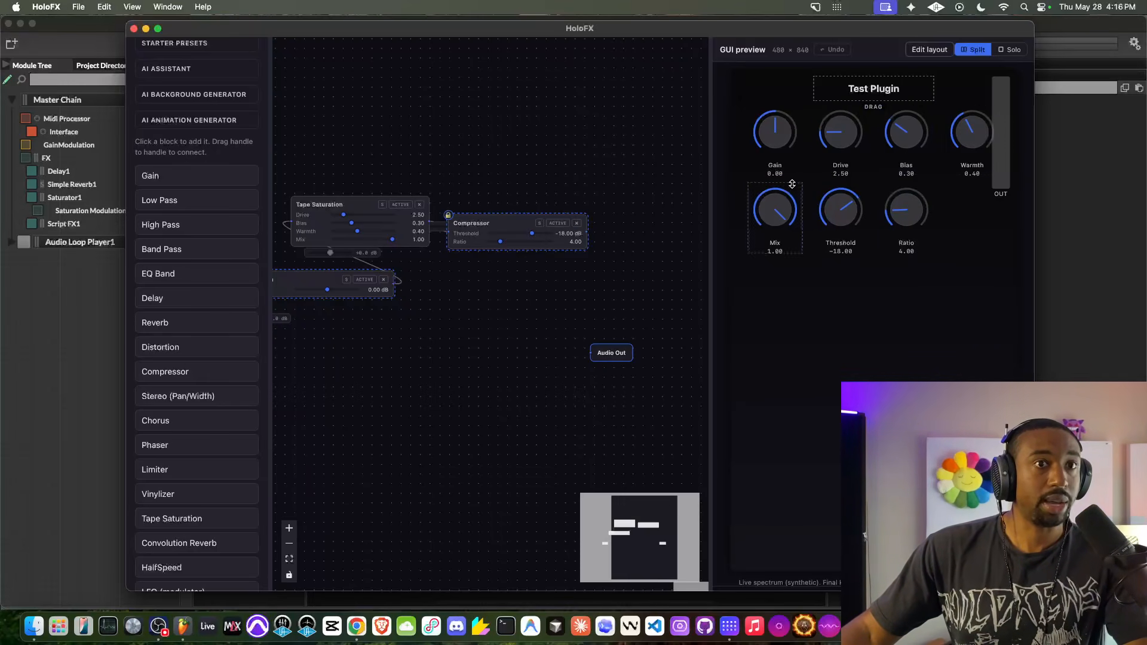
{"action": "scroll", "coordinate": [435, 293], "scroll_direction": "down", "scroll_amount": 3}
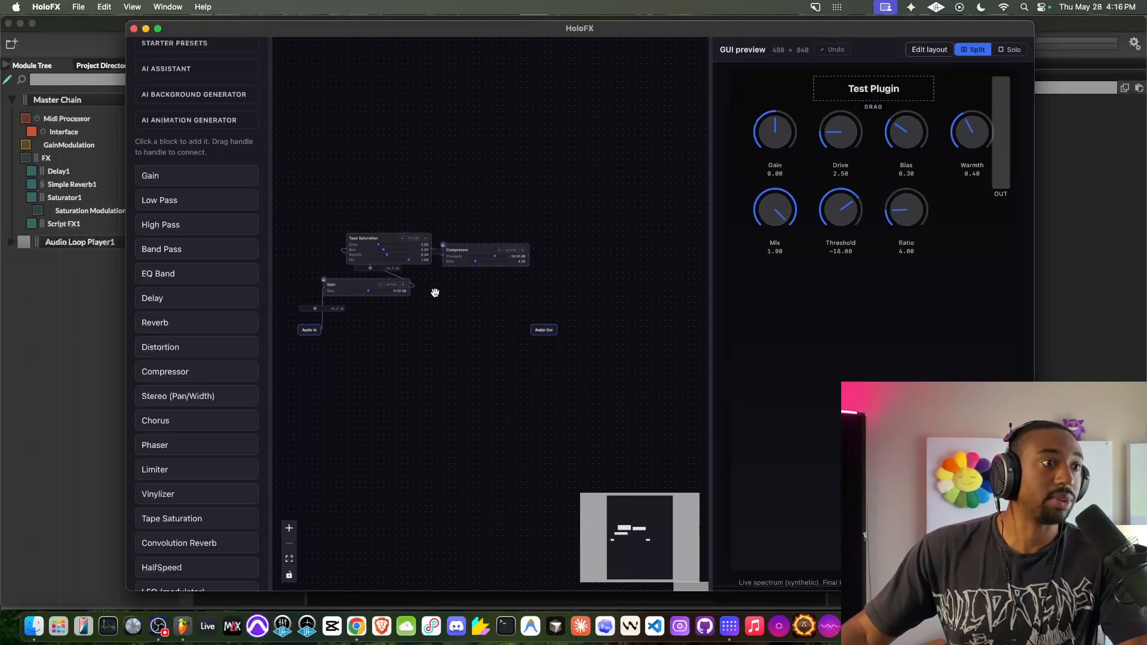
{"action": "left_click_drag", "start_coordinate": [553, 329], "coordinate": [622, 337]}
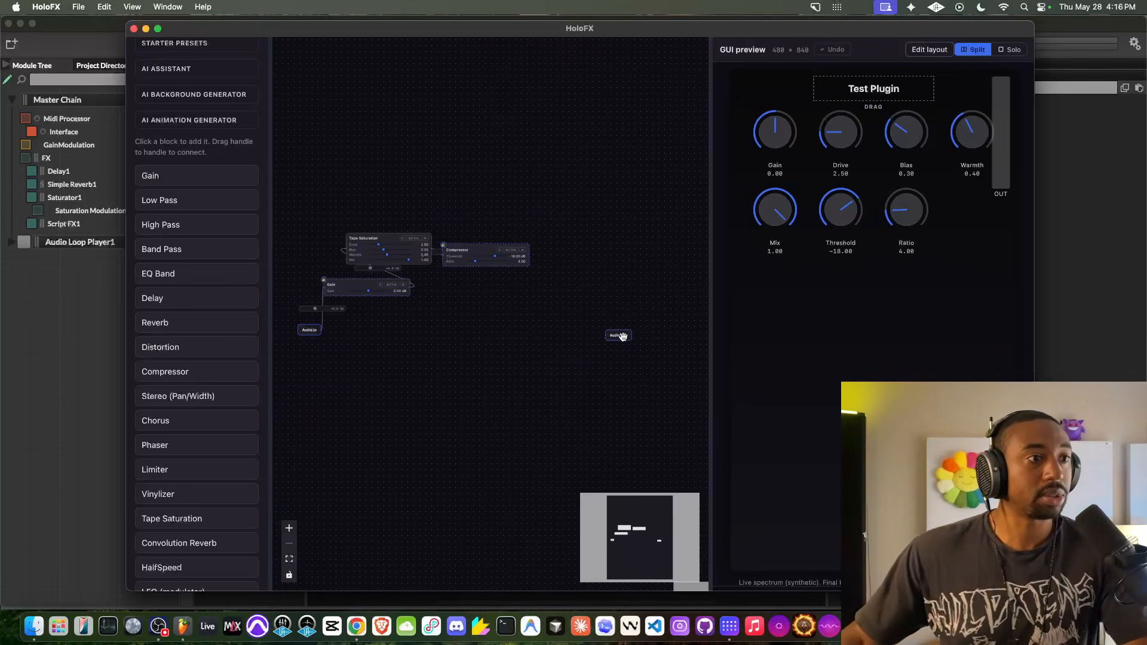
- Unlock the Compressor and Gain blocks in the signal graph
{"action": "scroll", "coordinate": [339, 305], "scroll_direction": "up", "scroll_amount": 3}
{"action": "scroll", "coordinate": [337, 304], "scroll_direction": "down", "scroll_amount": 2}
{"action": "scroll", "coordinate": [403, 199], "scroll_direction": "down", "scroll_amount": 1}
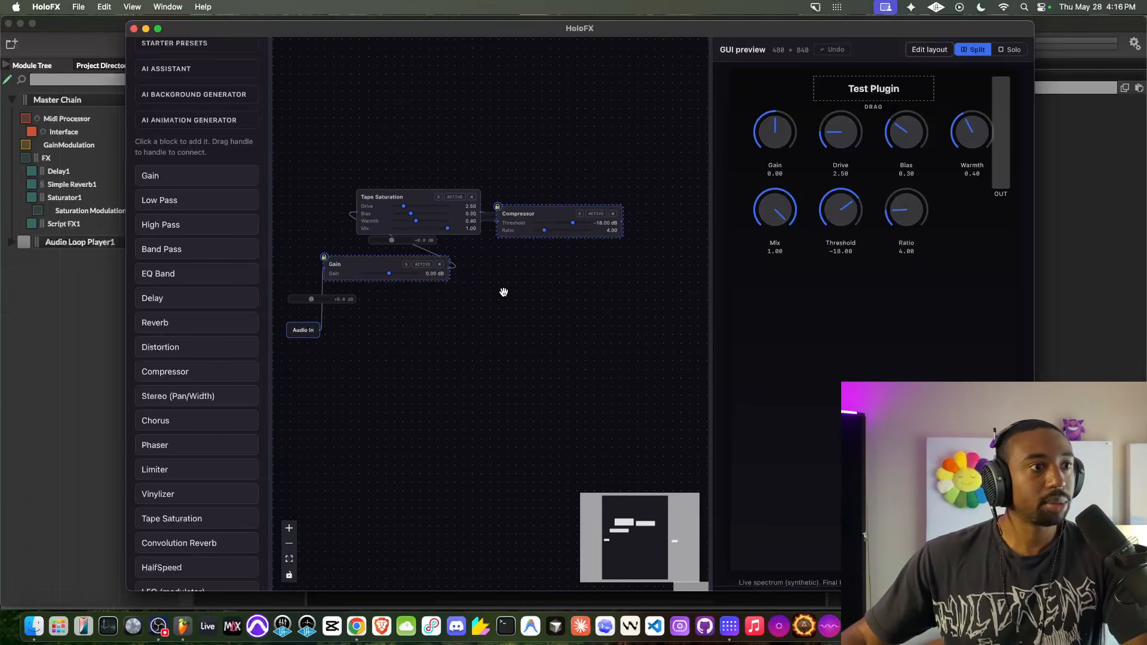
{"action": "left_click_drag", "start_coordinate": [504, 297], "coordinate": [469, 303]}
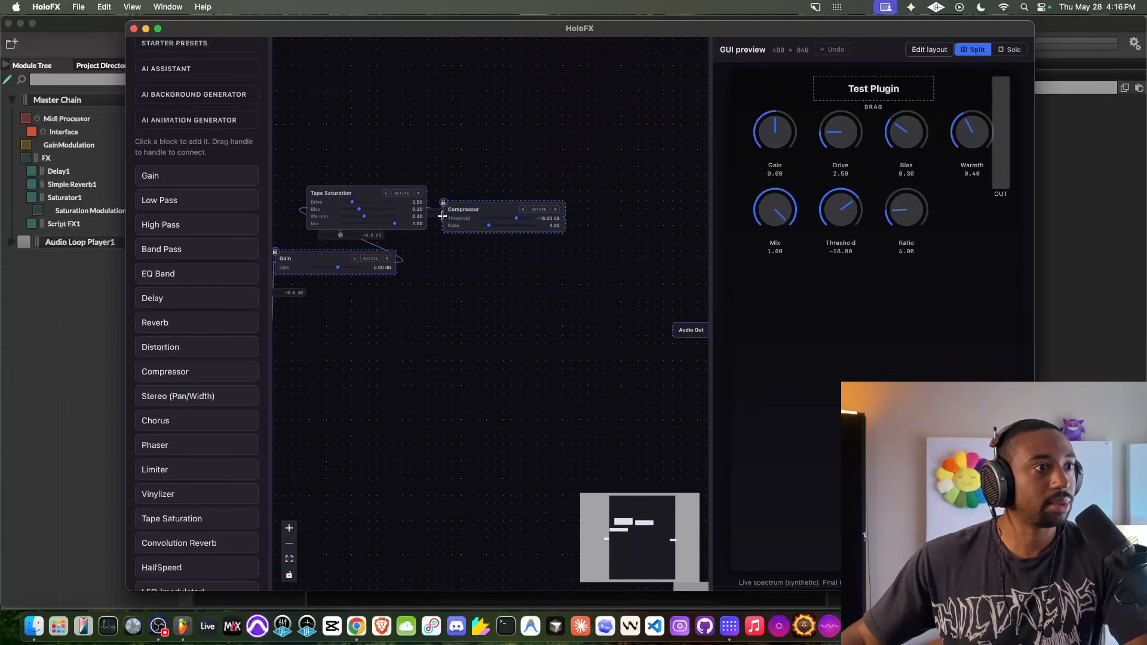
{"action": "scroll", "coordinate": [443, 201], "scroll_direction": "up", "scroll_amount": 3}
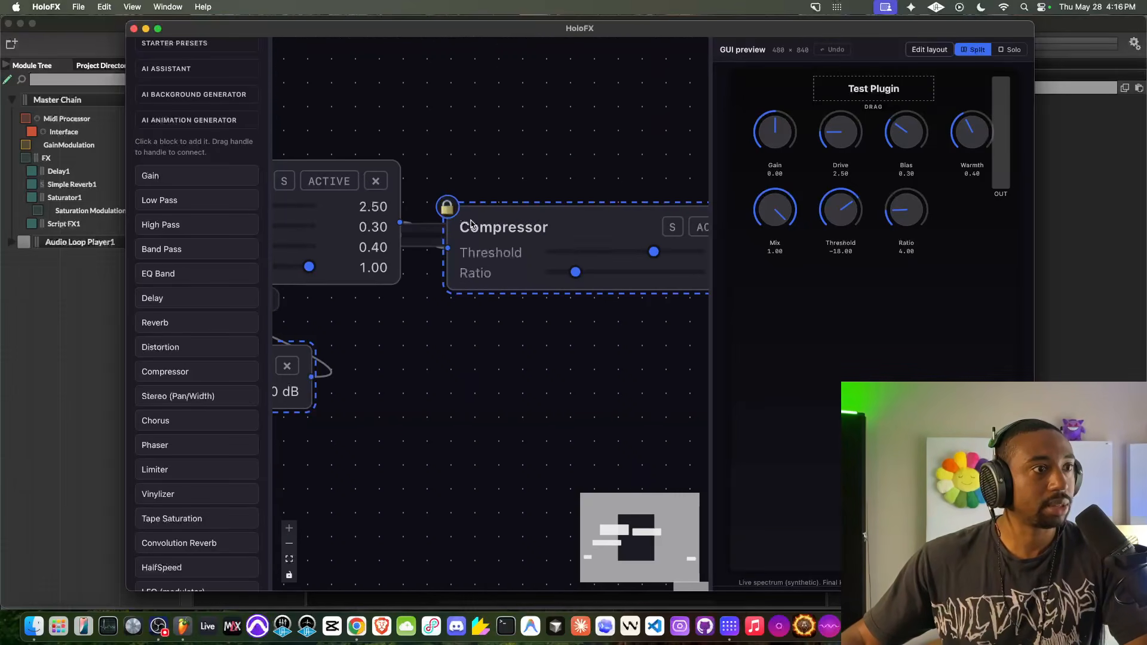
{"action": "scroll", "coordinate": [470, 221], "scroll_direction": "down", "scroll_amount": 1}
{"action": "scroll", "coordinate": [470, 221], "scroll_direction": "down", "scroll_amount": 4}
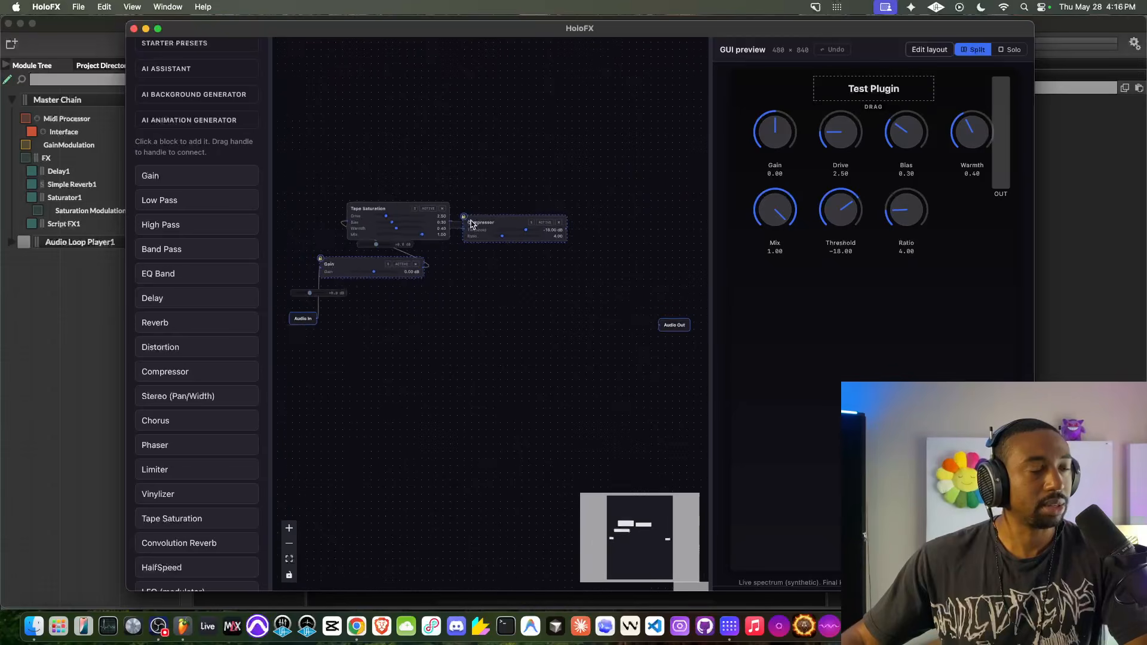
{"action": "scroll", "coordinate": [471, 225], "scroll_direction": "up", "scroll_amount": 3}
{"action": "scroll", "coordinate": [470, 217], "scroll_direction": "down", "scroll_amount": 5}
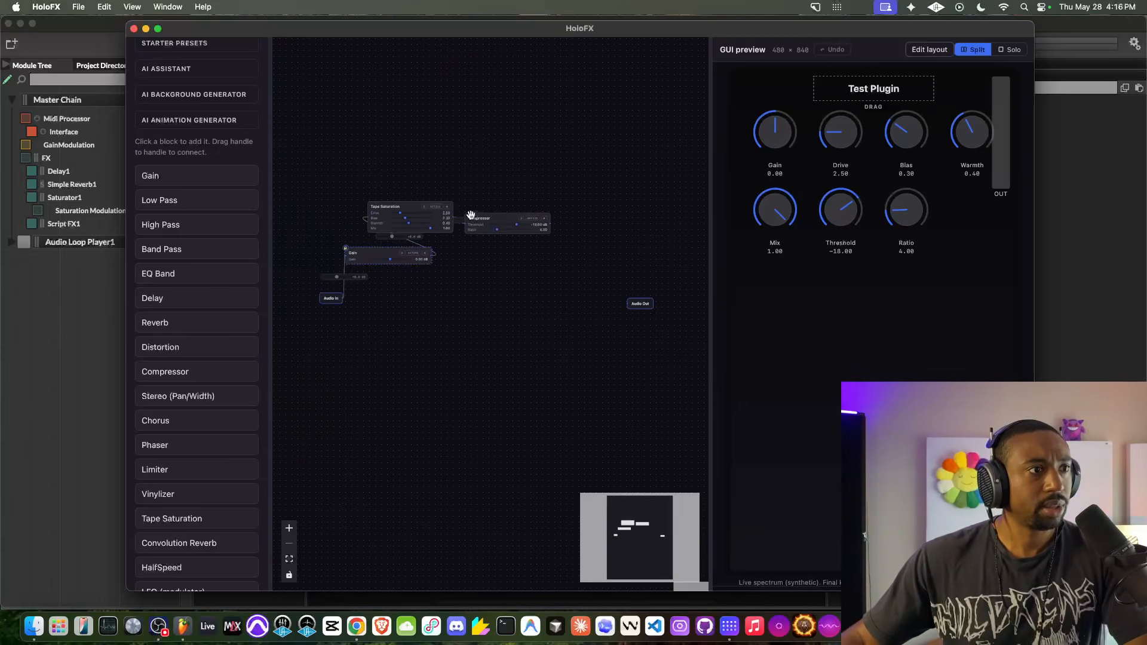
{"action": "scroll", "coordinate": [473, 225], "scroll_direction": "up", "scroll_amount": 1}
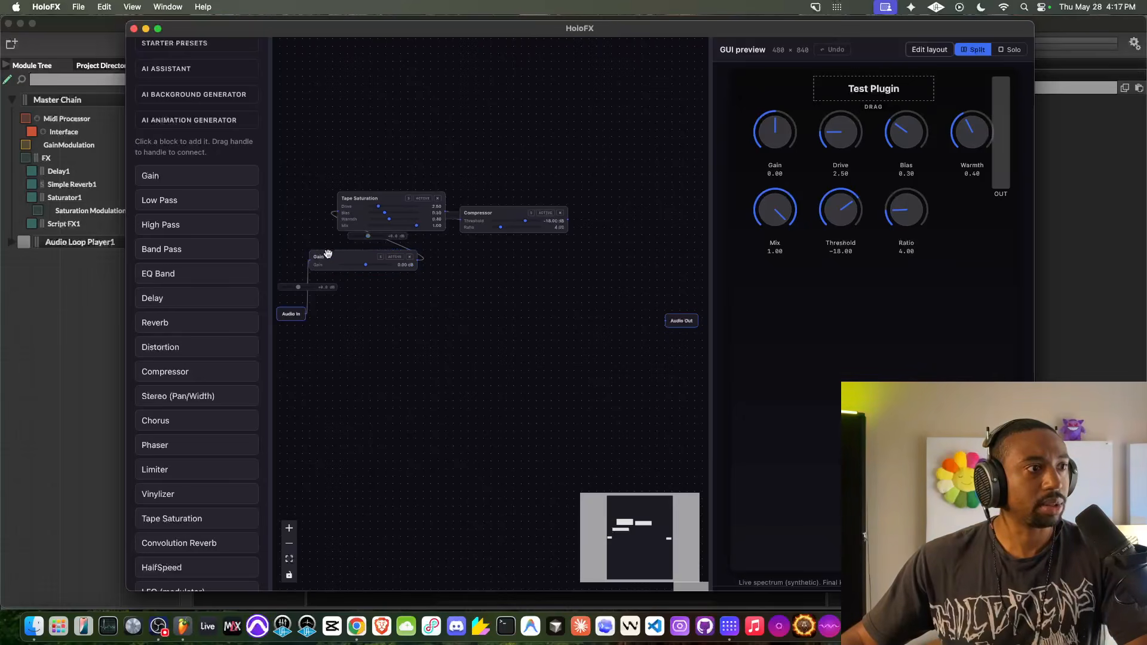
- Add an EQ Band block after the Compressor and wire it between the Compressor and Audio Out
{"action": "scroll", "coordinate": [205, 410], "scroll_direction": "down", "scroll_amount": 1}
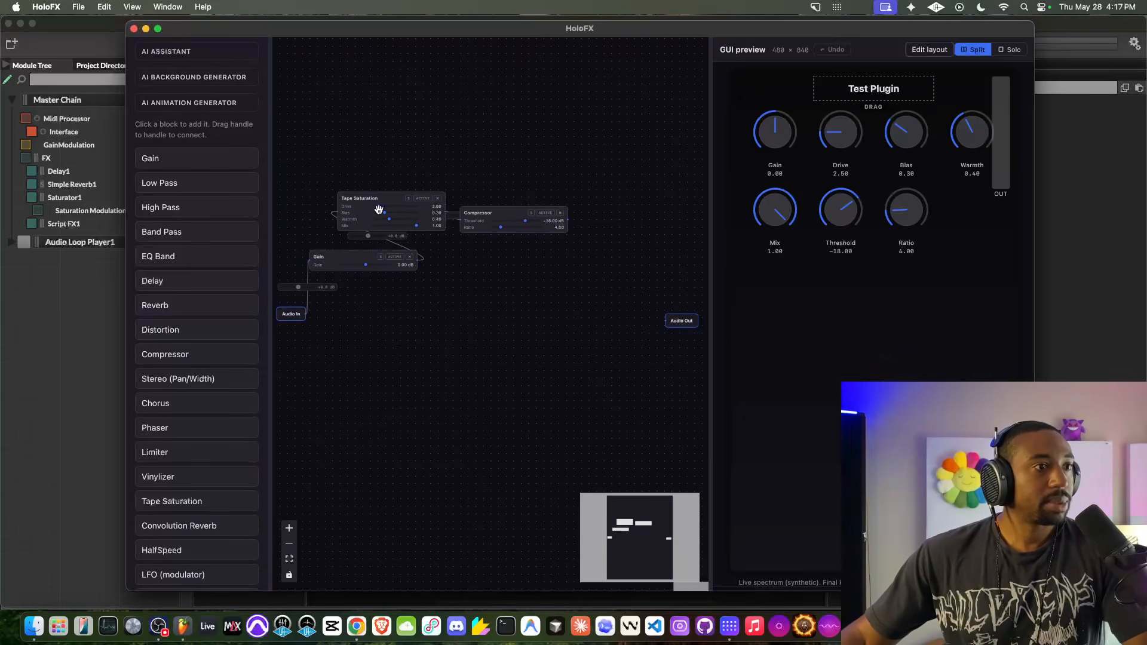
{"action": "scroll", "coordinate": [187, 371], "scroll_direction": "down", "scroll_amount": 7}
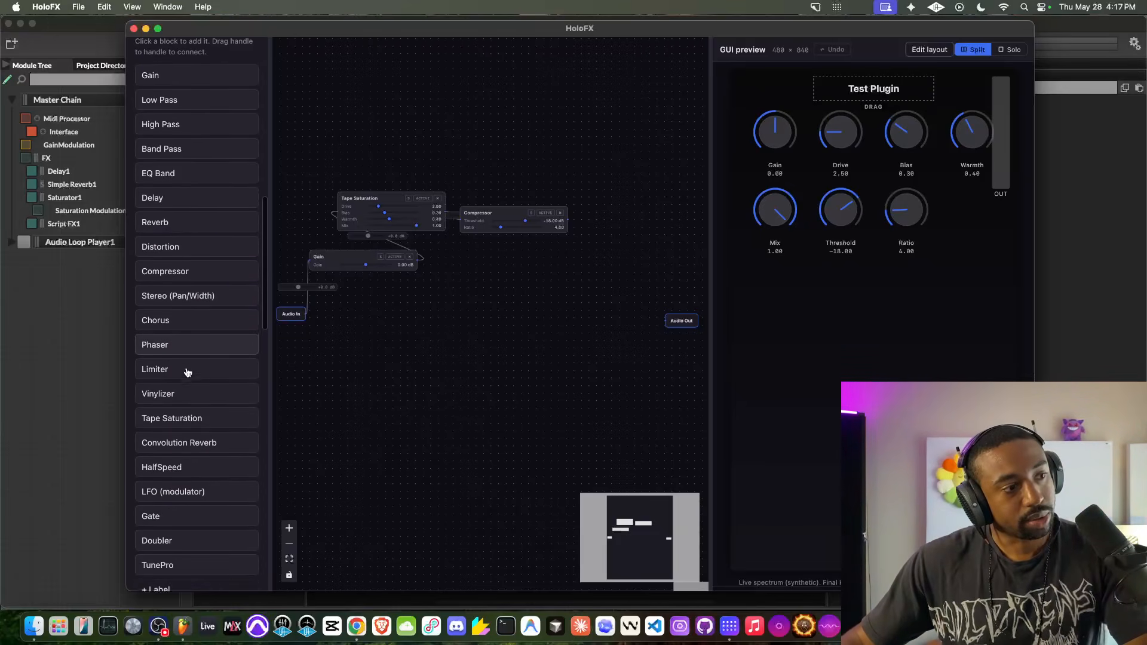
{"action": "scroll", "coordinate": [187, 358], "scroll_direction": "up", "scroll_amount": 5}
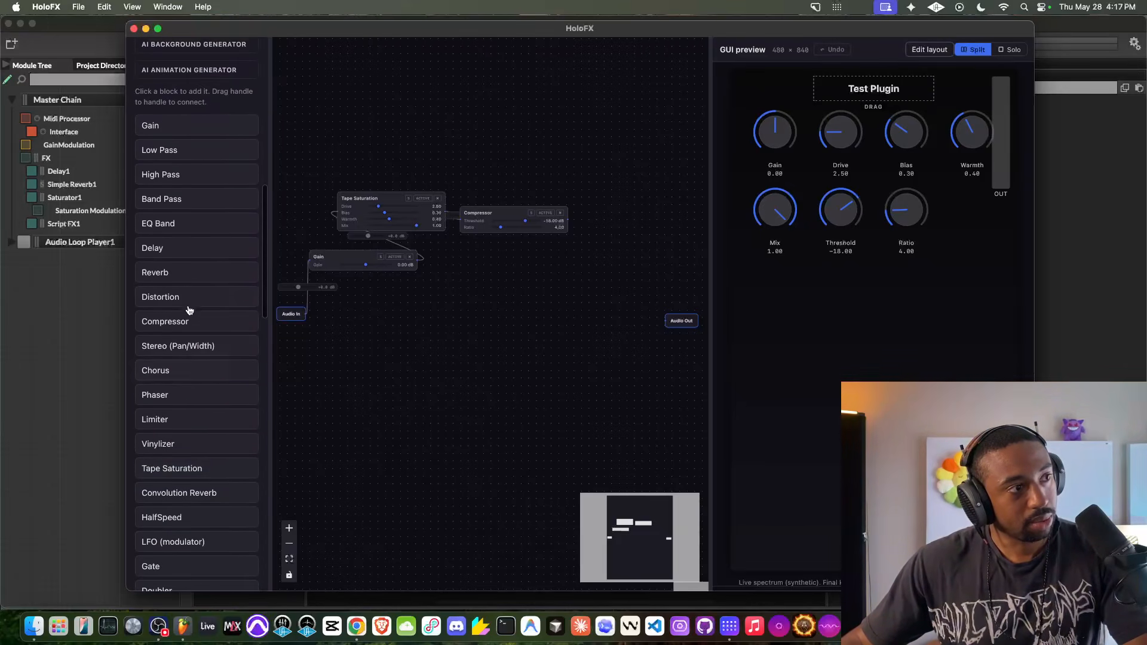
{"action": "left_click", "coordinate": [194, 225]}
{"action": "left_click_drag", "start_coordinate": [451, 328], "coordinate": [585, 241]}
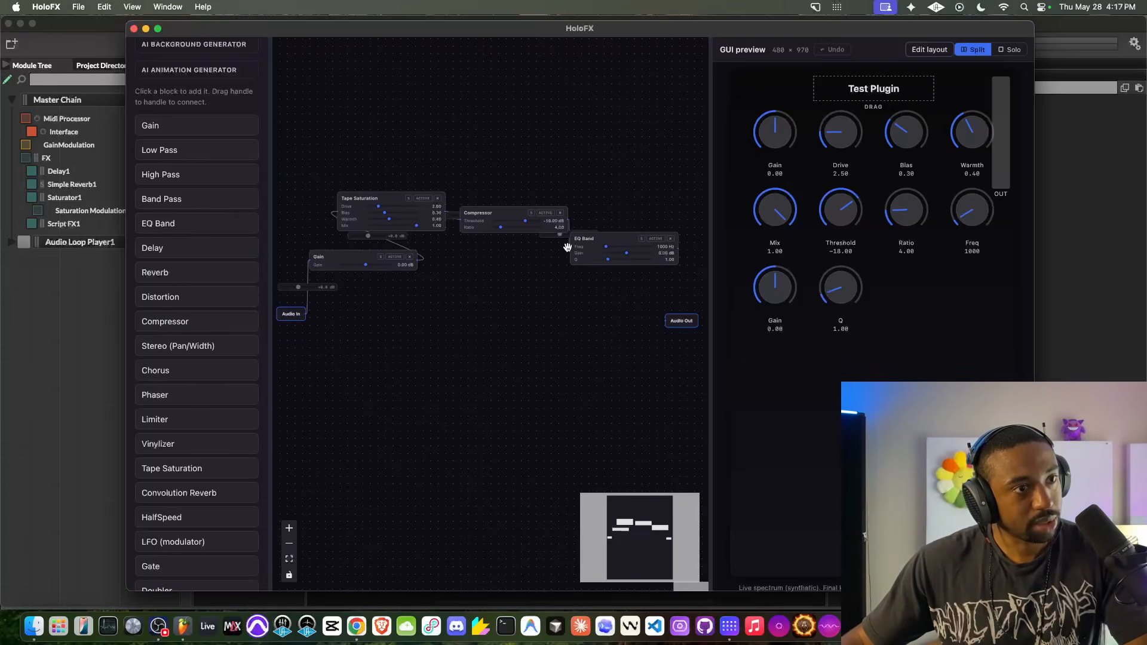
{"action": "left_click_drag", "start_coordinate": [678, 249], "coordinate": [666, 320]}
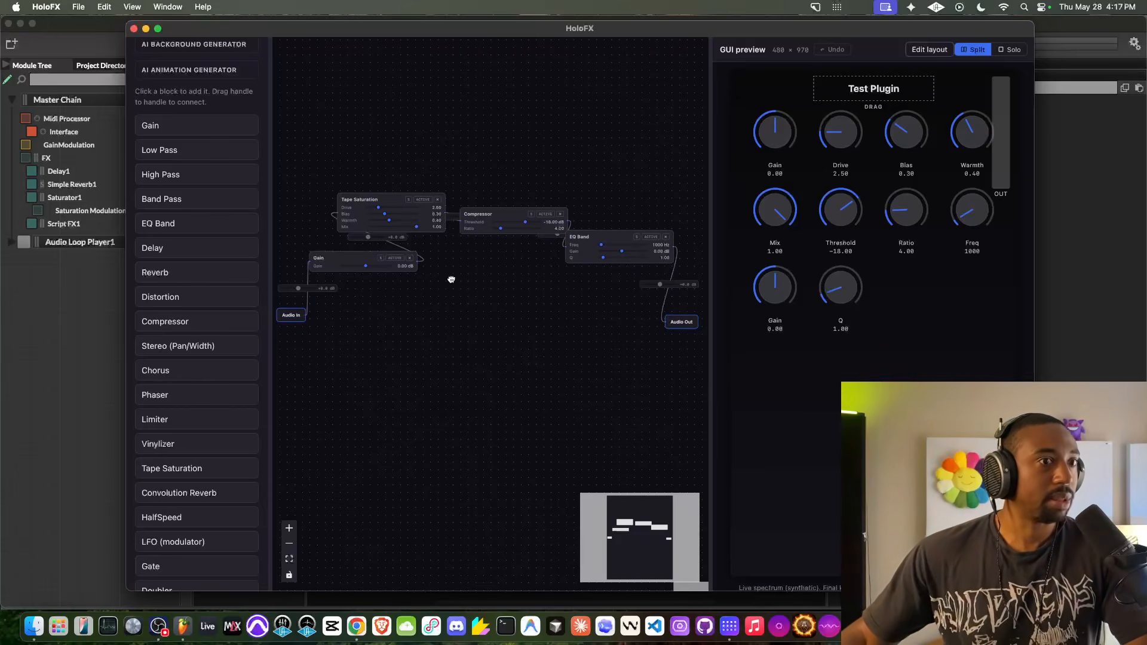
{"action": "scroll", "coordinate": [484, 288], "scroll_direction": "down", "scroll_amount": 3}
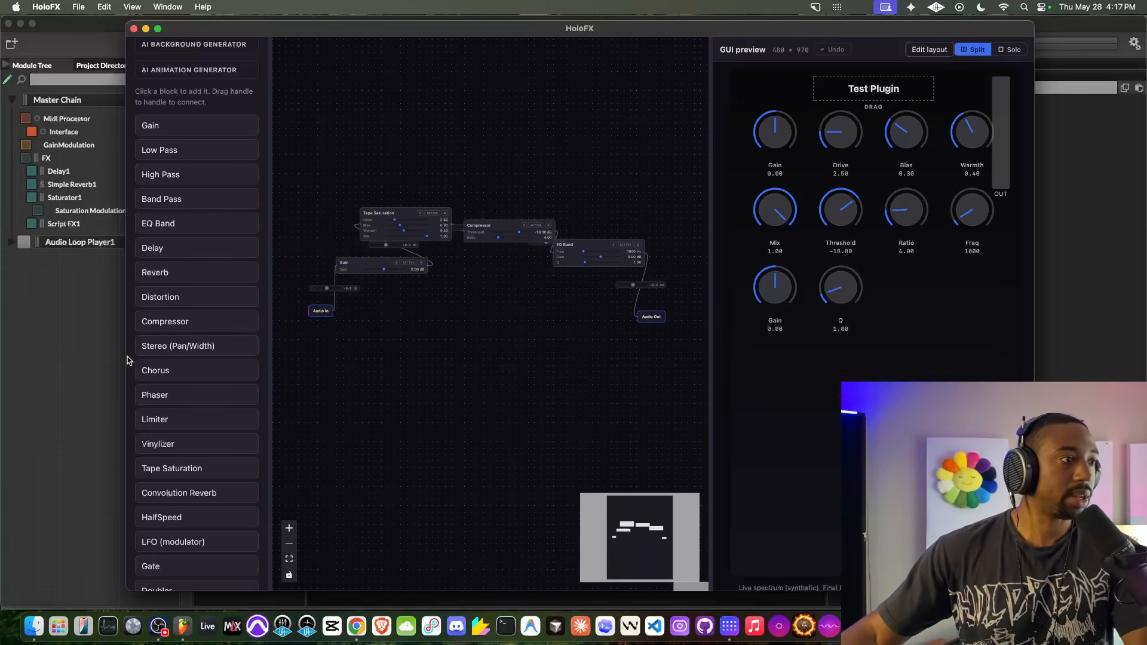
- Widen the plugin builder window so it reaches the edge of the screen
{"action": "left_click_drag", "start_coordinate": [127, 357], "coordinate": [8, 362]}
{"action": "scroll", "coordinate": [319, 312], "scroll_direction": "up", "scroll_amount": 1}
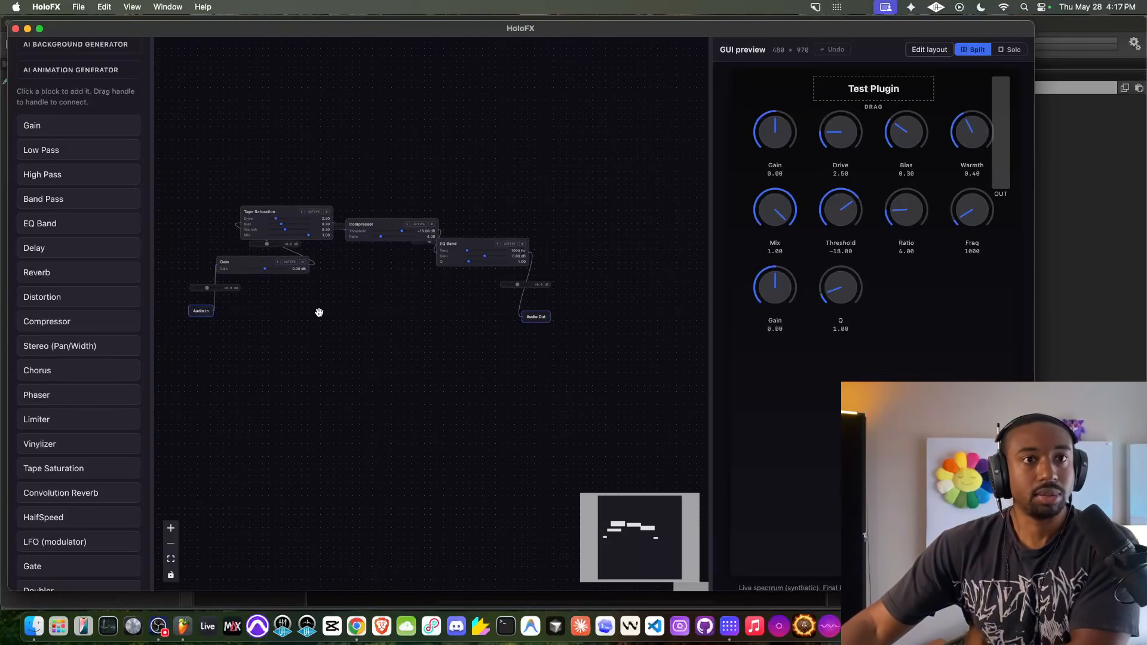
- Set the branding Primary color to orange-red and the BG color to light grey
{"action": "scroll", "coordinate": [93, 313], "scroll_direction": "down", "scroll_amount": 8}
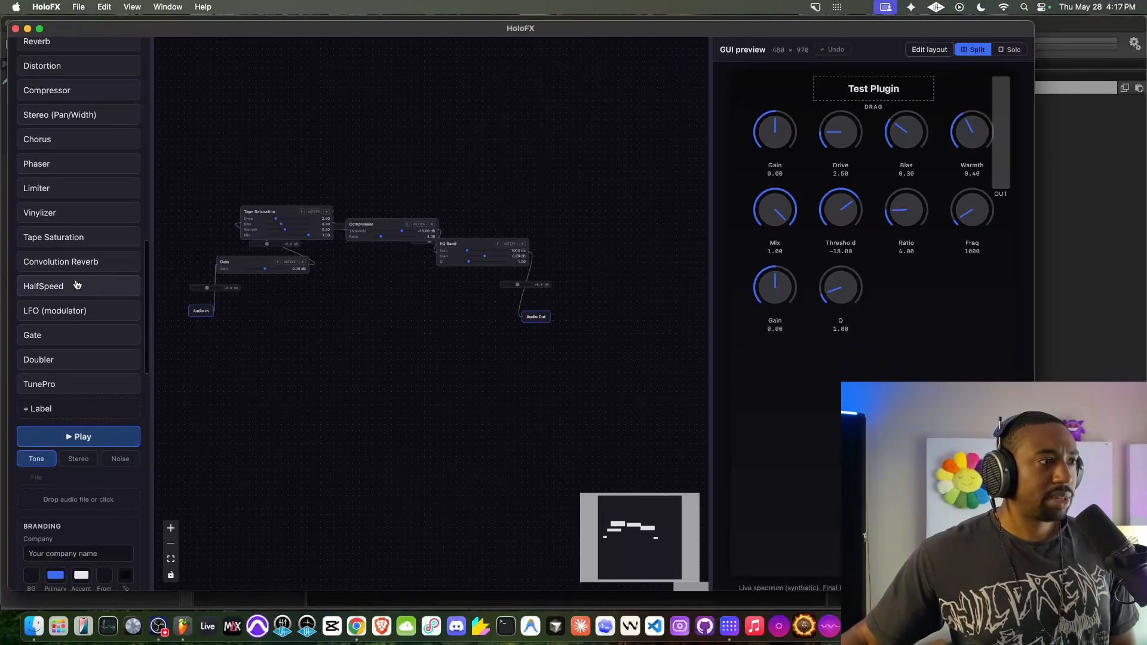
{"action": "scroll", "coordinate": [61, 316], "scroll_direction": "down", "scroll_amount": 8}
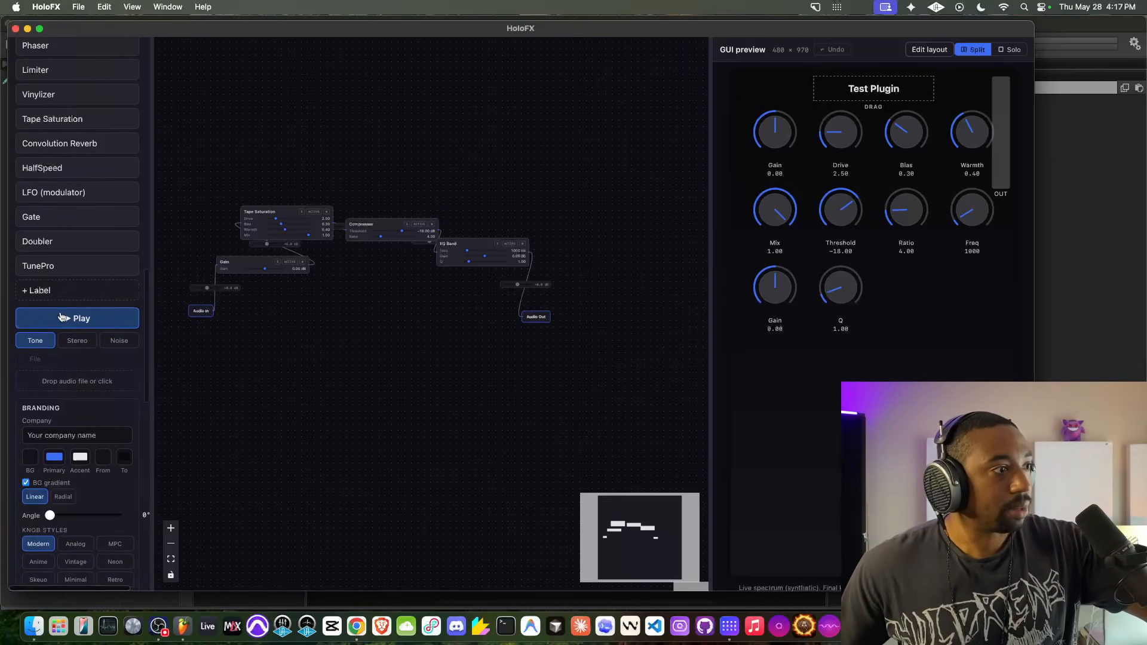
{"action": "scroll", "coordinate": [61, 312], "scroll_direction": "up", "scroll_amount": 2}
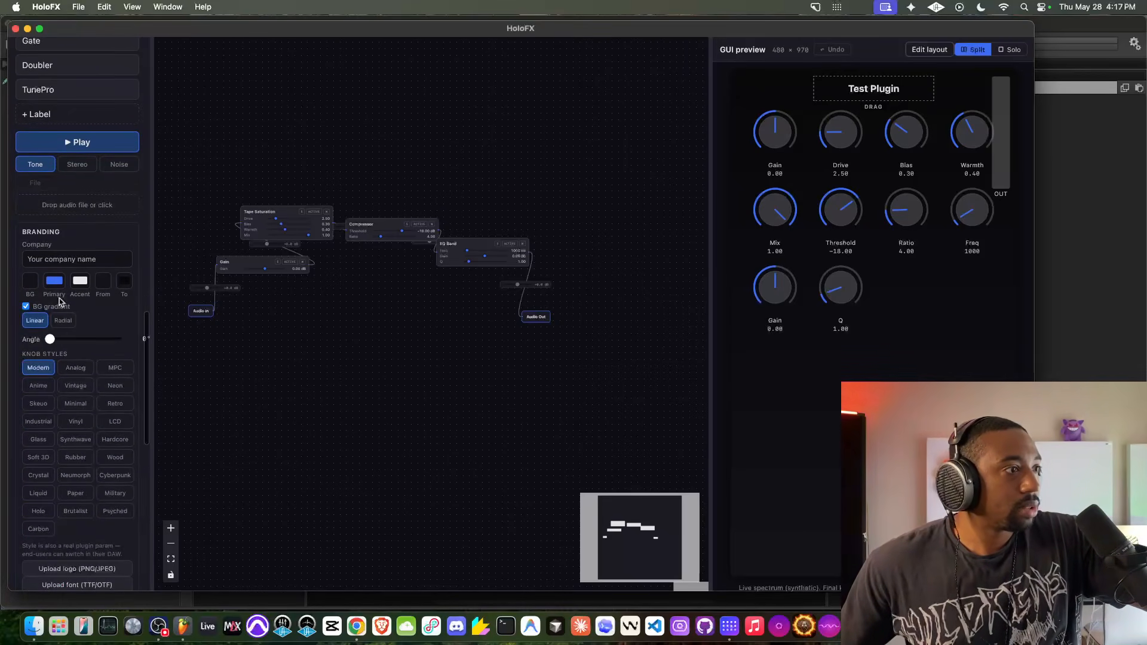
{"action": "left_click", "coordinate": [83, 287]}
{"action": "left_click", "coordinate": [57, 356]}
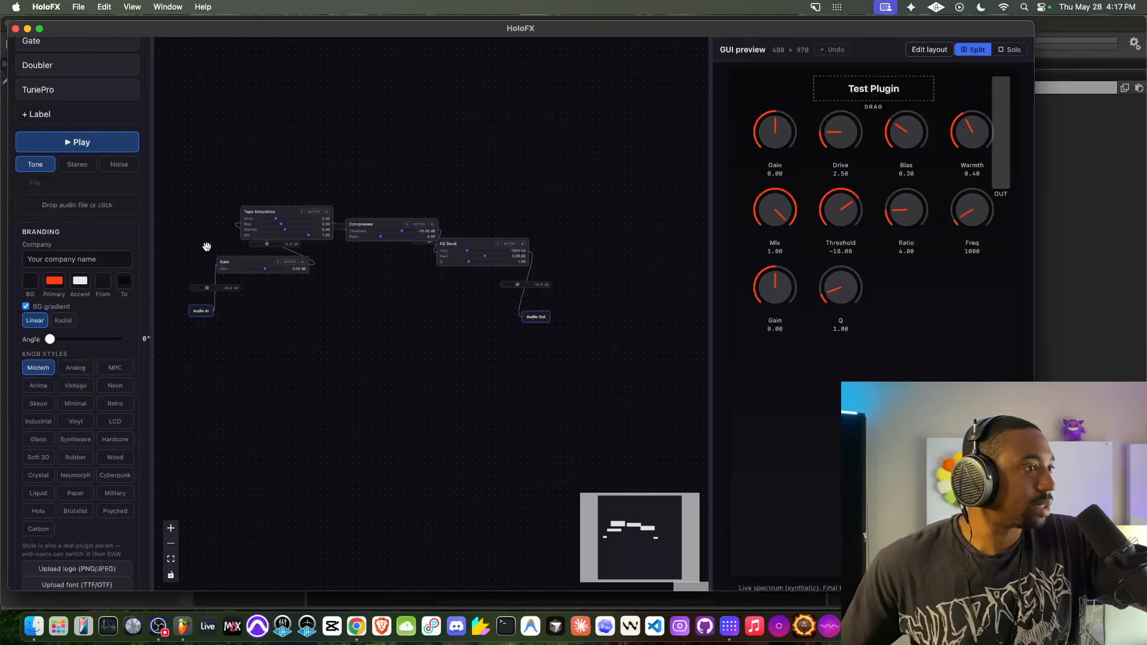
{"action": "left_click", "coordinate": [31, 285]}
{"action": "left_click", "coordinate": [51, 320]}
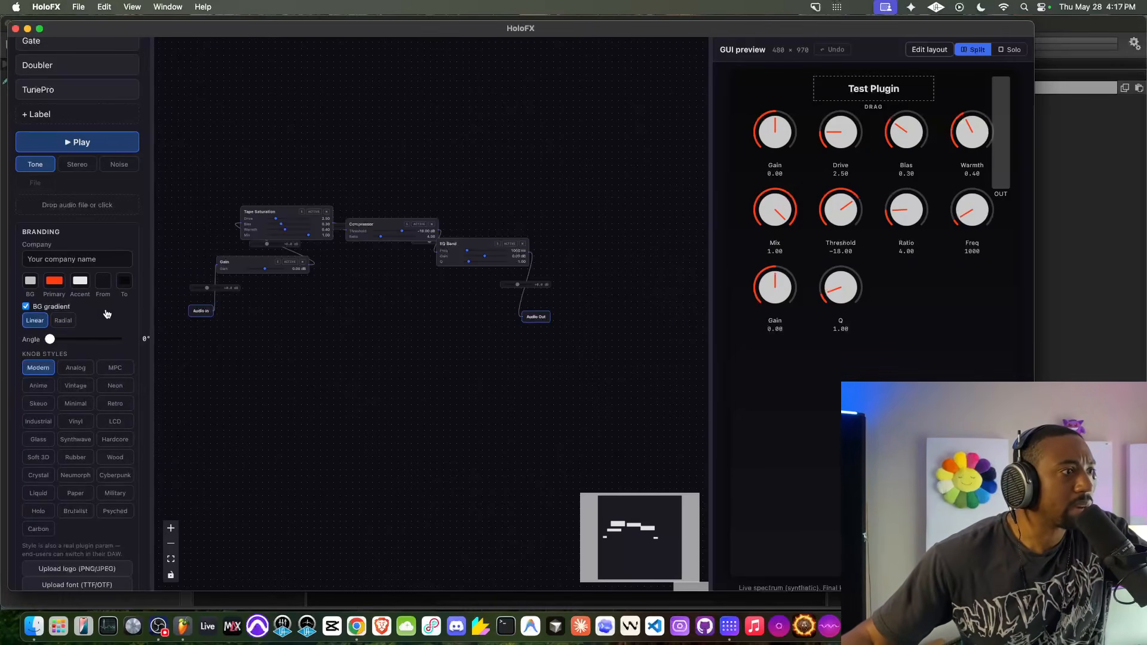
- Compare the linear and radial background gradients and set the gradient type to Radial
{"action": "scroll", "coordinate": [93, 328], "scroll_direction": "down", "scroll_amount": 3}
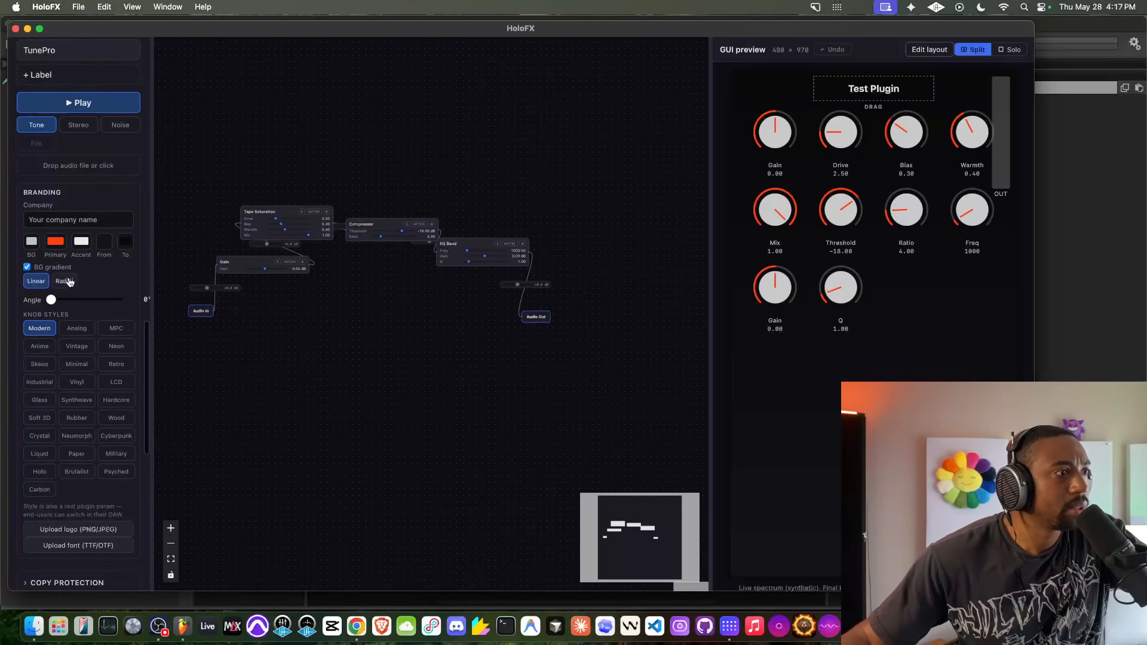
{"action": "left_click", "coordinate": [67, 282]}
{"action": "left_click", "coordinate": [66, 280]}
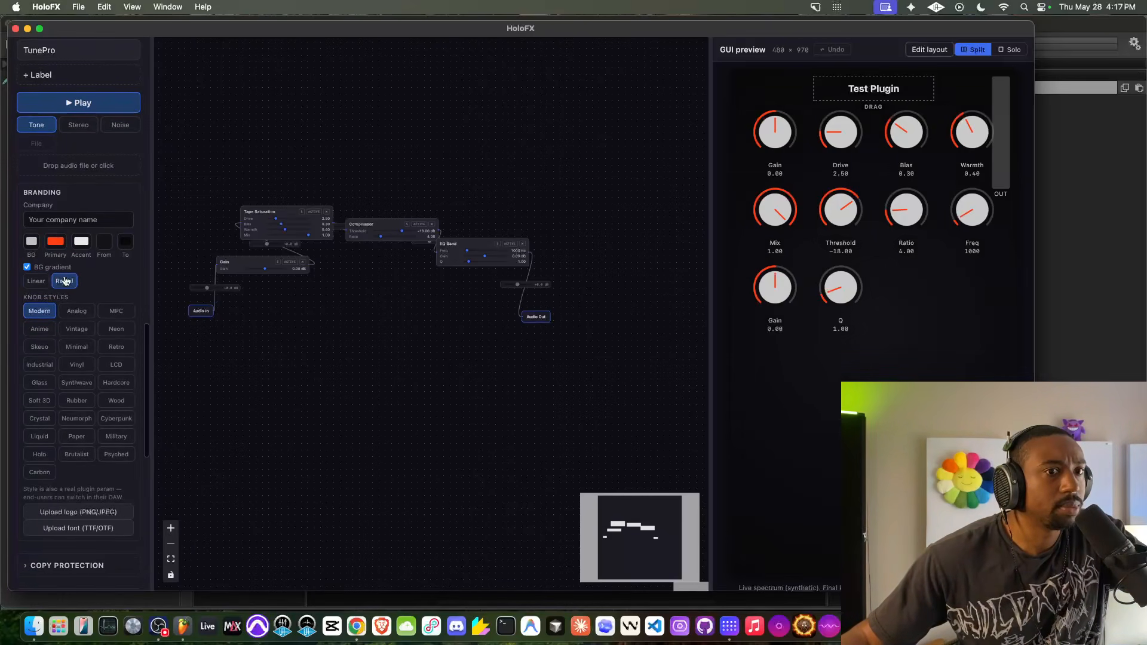
{"action": "left_click", "coordinate": [42, 280]}
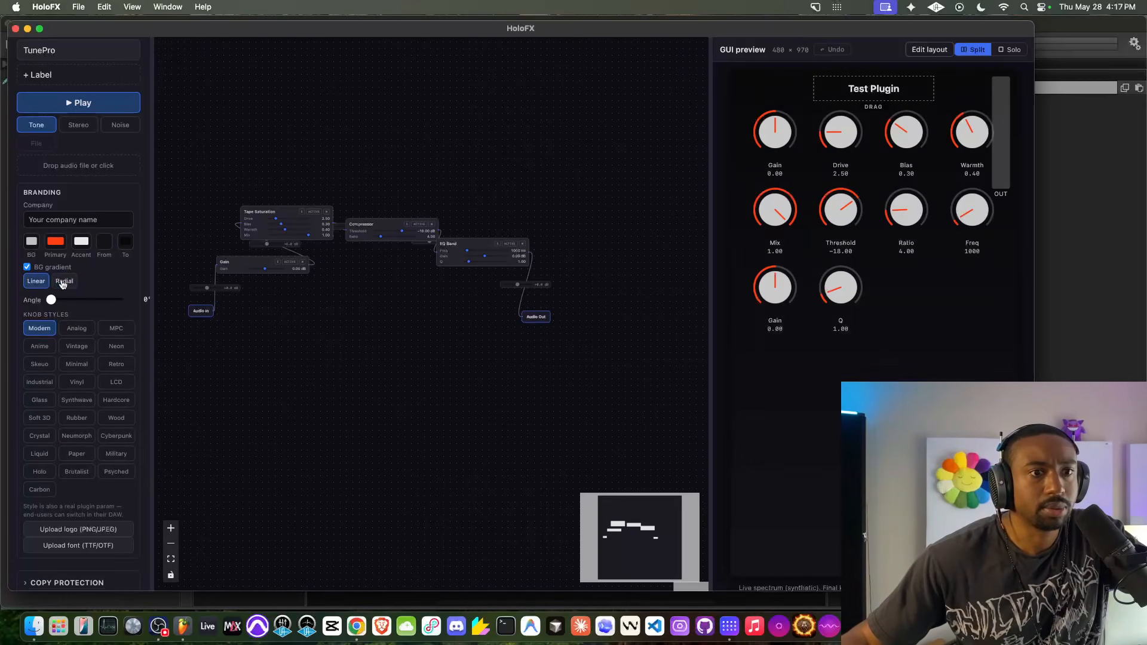
{"action": "left_click", "coordinate": [63, 282]}
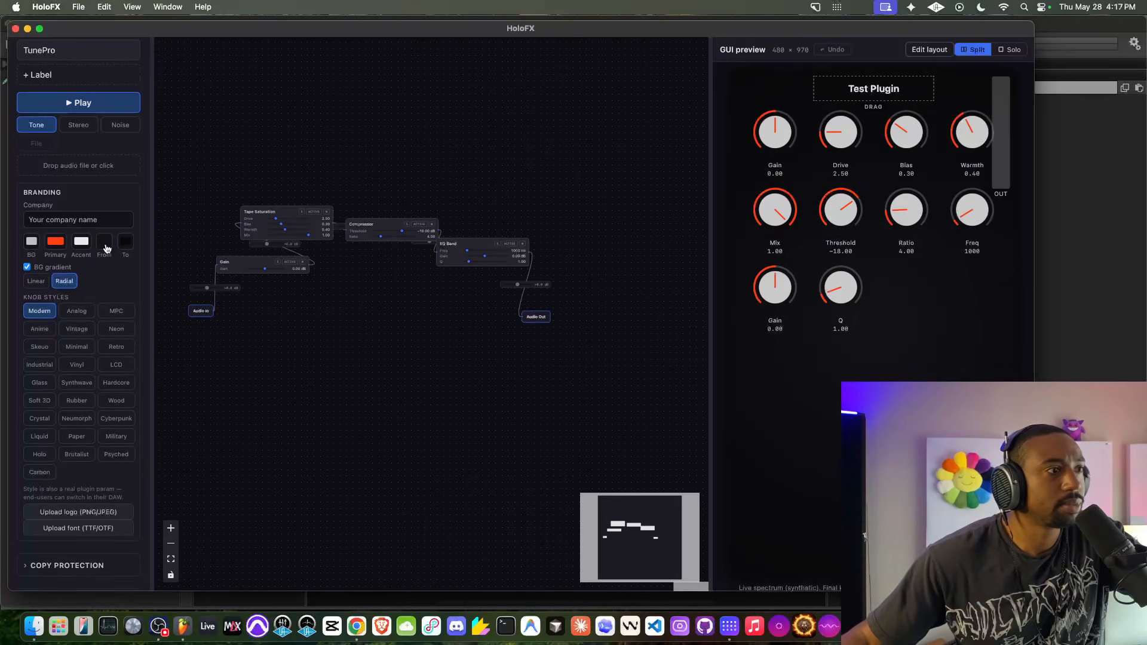
- Look through the knob styles, copy protection, signing, DAW test install and distribution build options
{"action": "scroll", "coordinate": [107, 276], "scroll_direction": "down", "scroll_amount": 7}
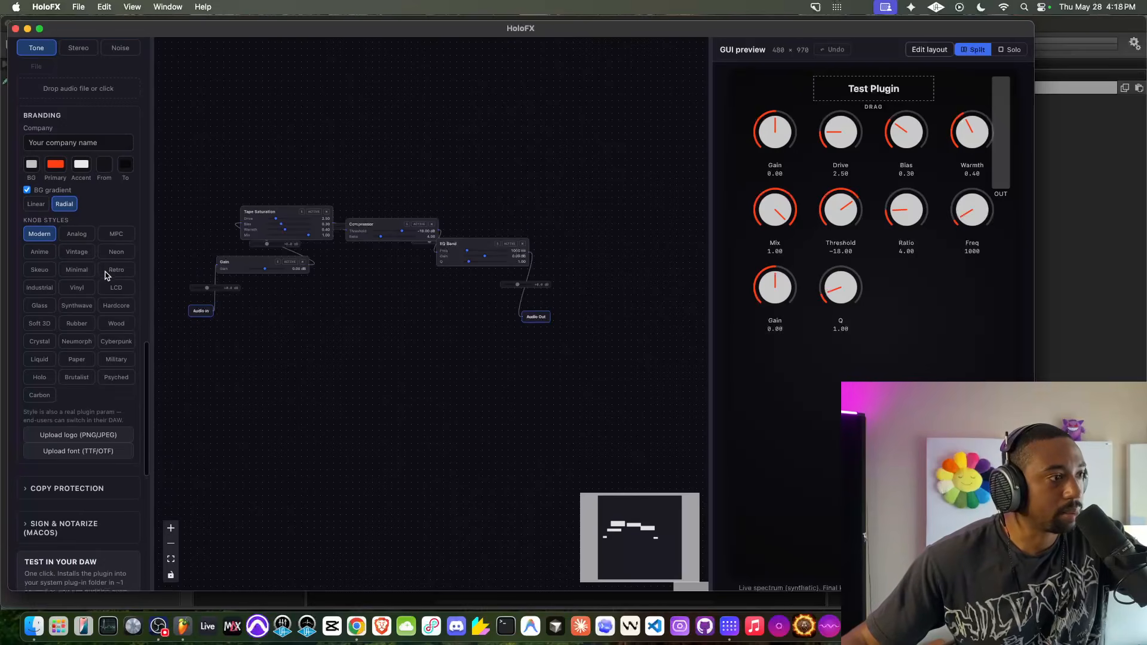
{"action": "scroll", "coordinate": [105, 272], "scroll_direction": "down", "scroll_amount": 1}
{"action": "scroll", "coordinate": [106, 276], "scroll_direction": "up", "scroll_amount": 2}
{"action": "scroll", "coordinate": [105, 278], "scroll_direction": "down", "scroll_amount": 4}
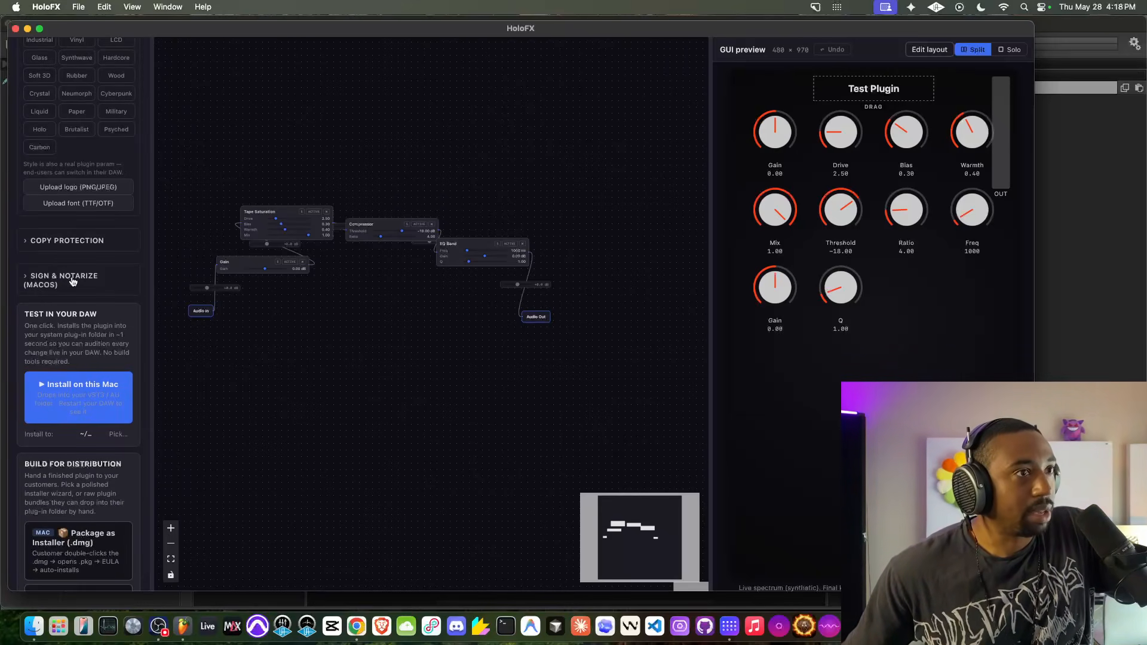
{"action": "scroll", "coordinate": [57, 278], "scroll_direction": "down", "scroll_amount": 2}
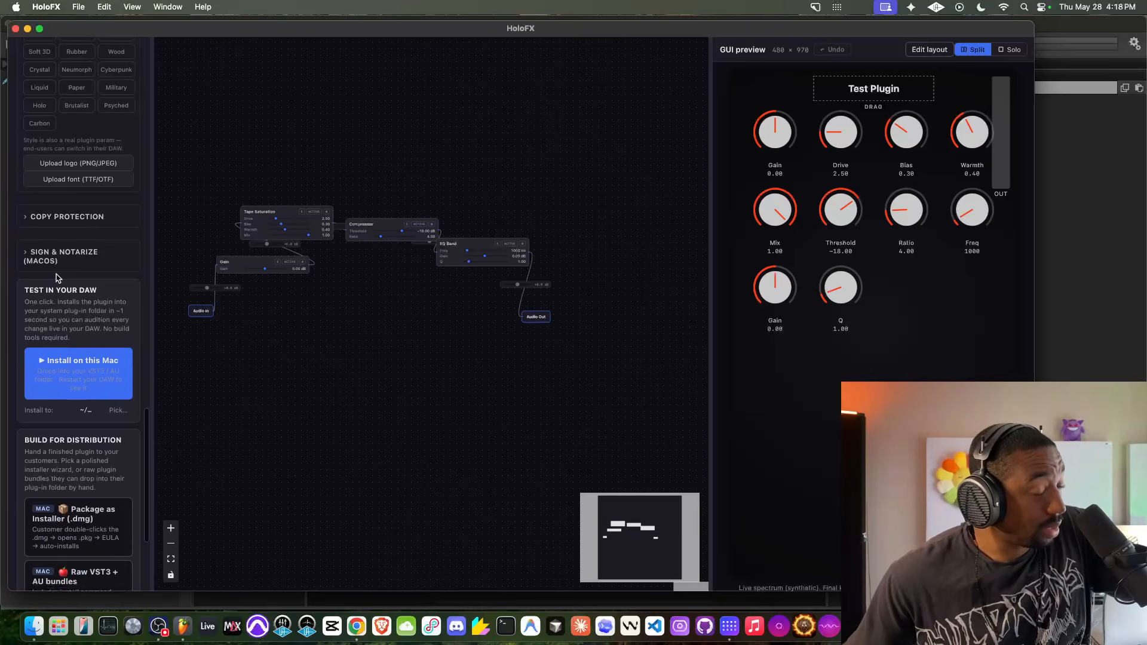
{"action": "scroll", "coordinate": [57, 283], "scroll_direction": "down", "scroll_amount": 3}
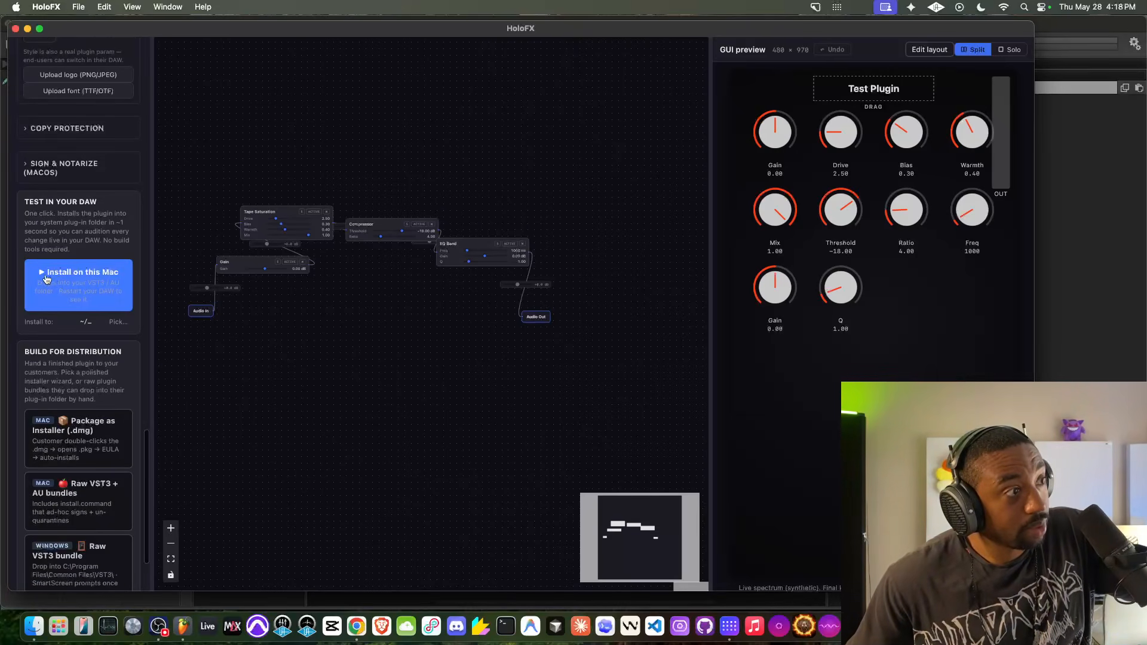
{"action": "scroll", "coordinate": [45, 279], "scroll_direction": "down", "scroll_amount": 5}
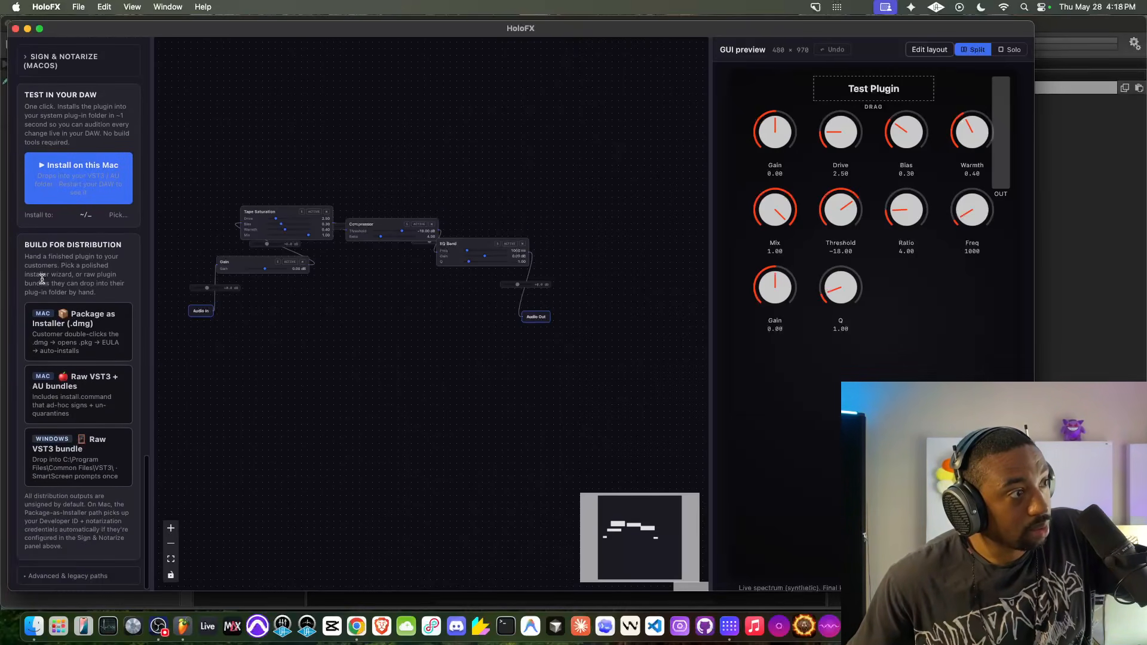
- Widen the settings sidebar so its account details and option rows show in full
{"action": "scroll", "coordinate": [43, 293], "scroll_direction": "up", "scroll_amount": 20}
{"action": "scroll", "coordinate": [46, 318], "scroll_direction": "up", "scroll_amount": 20}
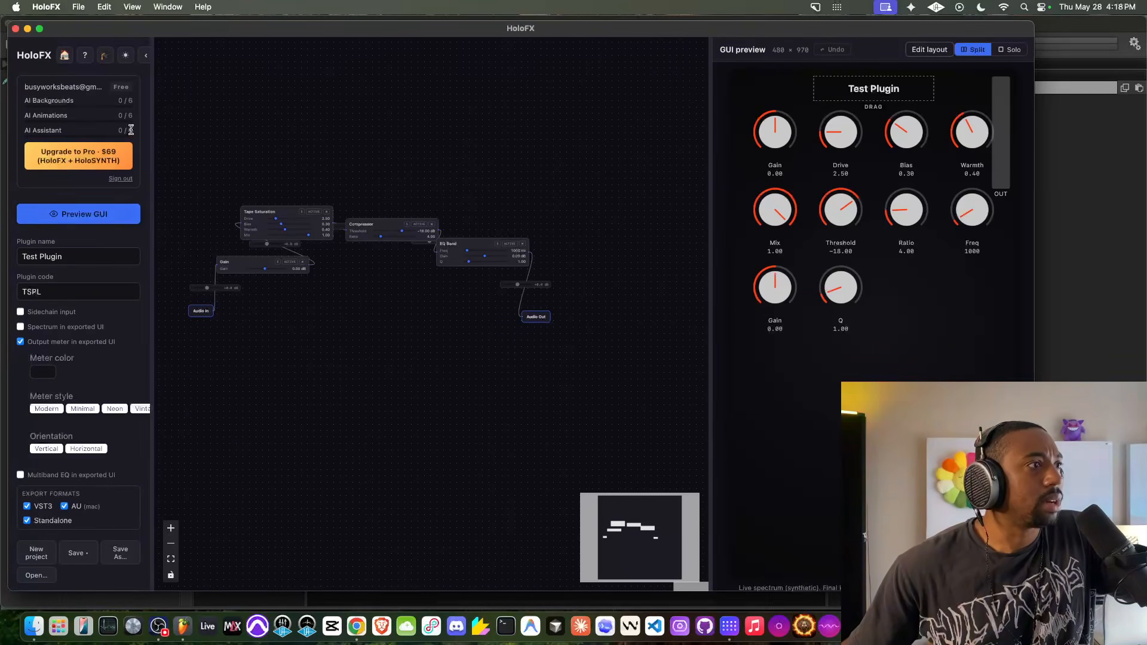
{"action": "left_click_drag", "start_coordinate": [154, 138], "coordinate": [237, 142]}
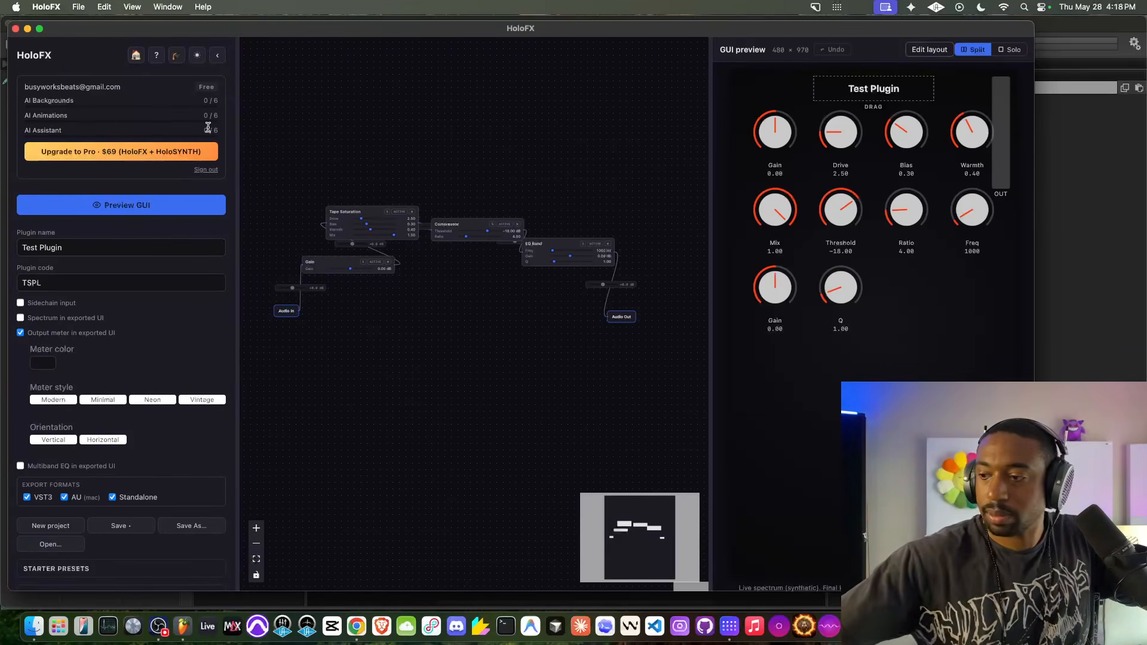
- Try the serial-key gate option under Copy Protection, turn it back off and collapse the section
{"action": "scroll", "coordinate": [67, 210], "scroll_direction": "down", "scroll_amount": 15}
{"action": "left_click", "coordinate": [67, 209]}
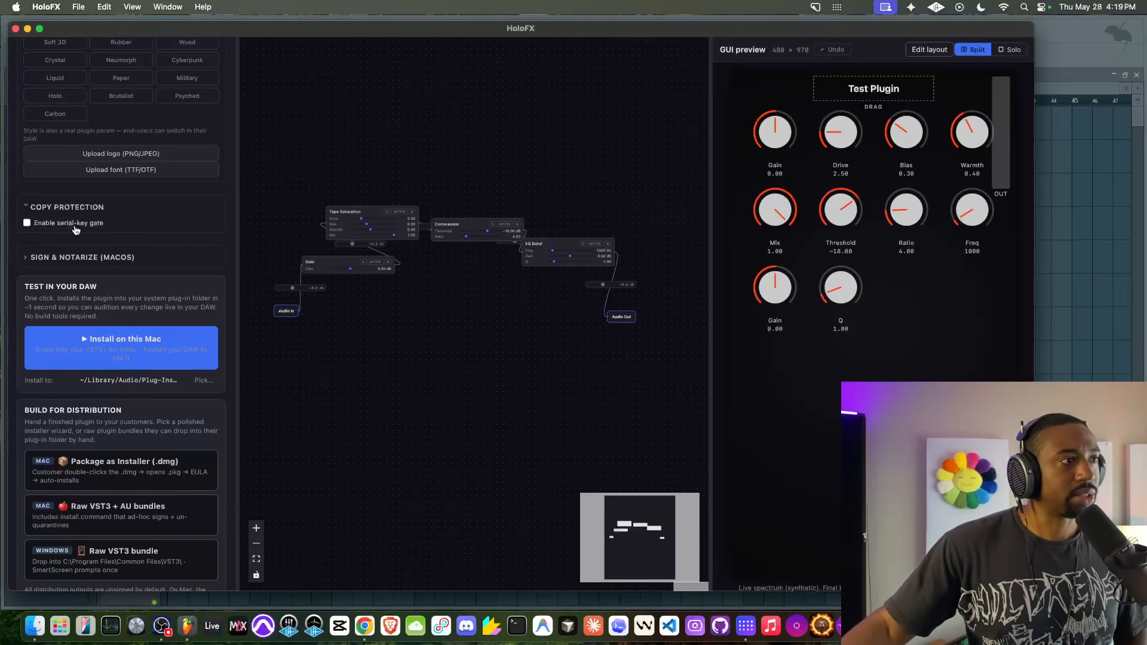
{"action": "left_click", "coordinate": [76, 229]}
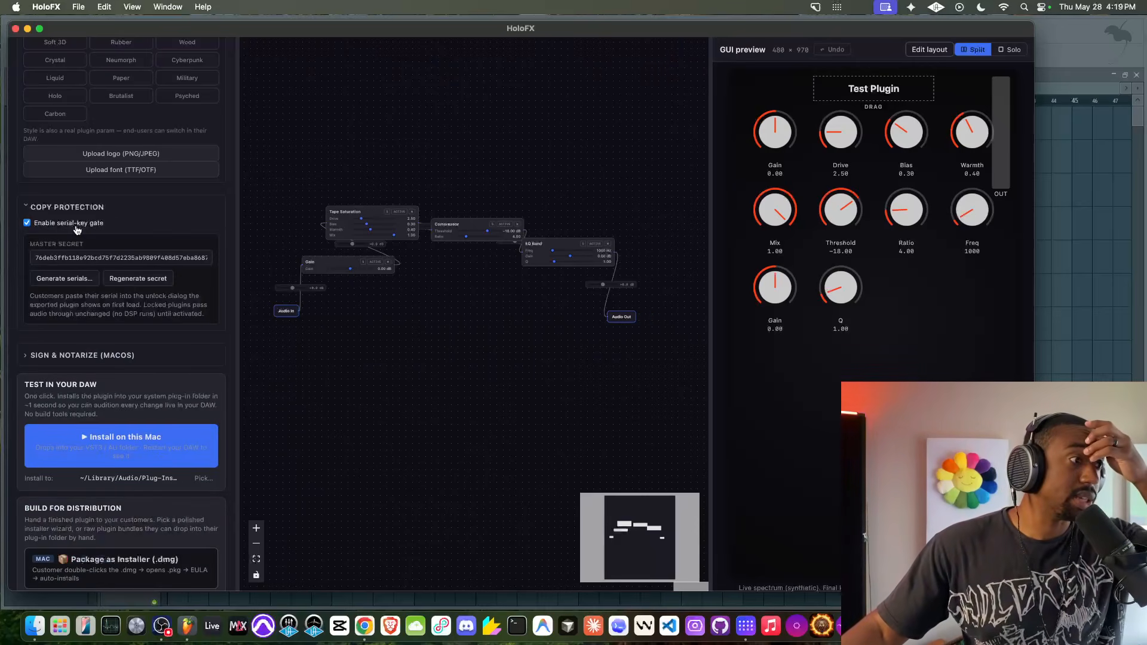
{"action": "left_click", "coordinate": [76, 229]}
{"action": "left_click", "coordinate": [65, 210]}
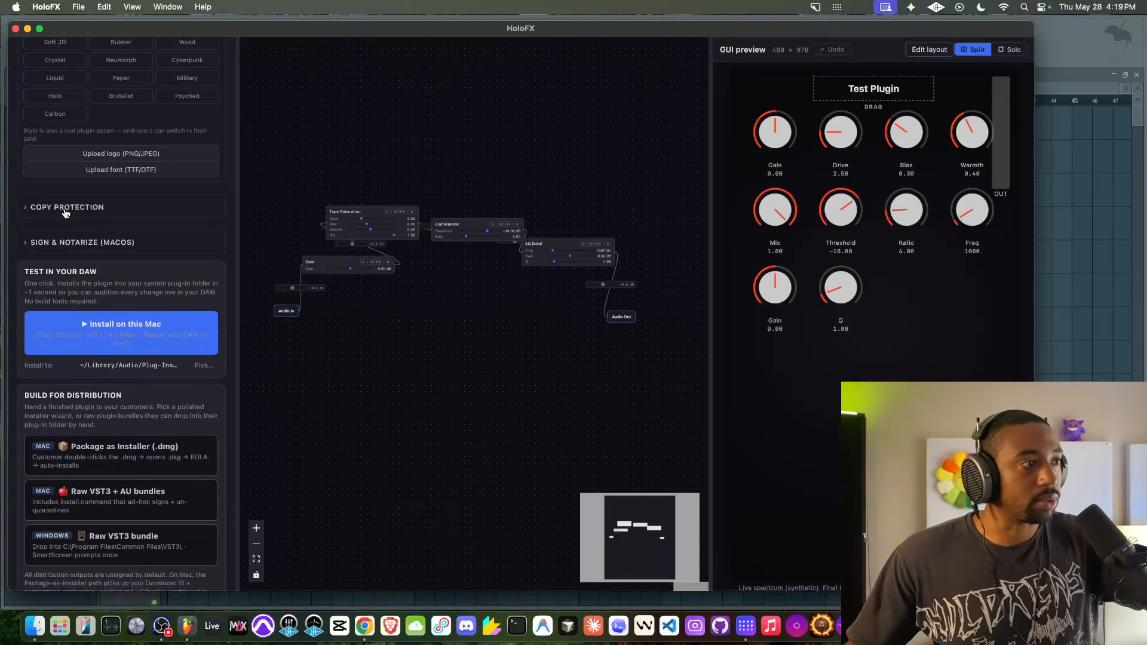
{"action": "left_click", "coordinate": [64, 210]}
{"action": "left_click", "coordinate": [69, 209]}
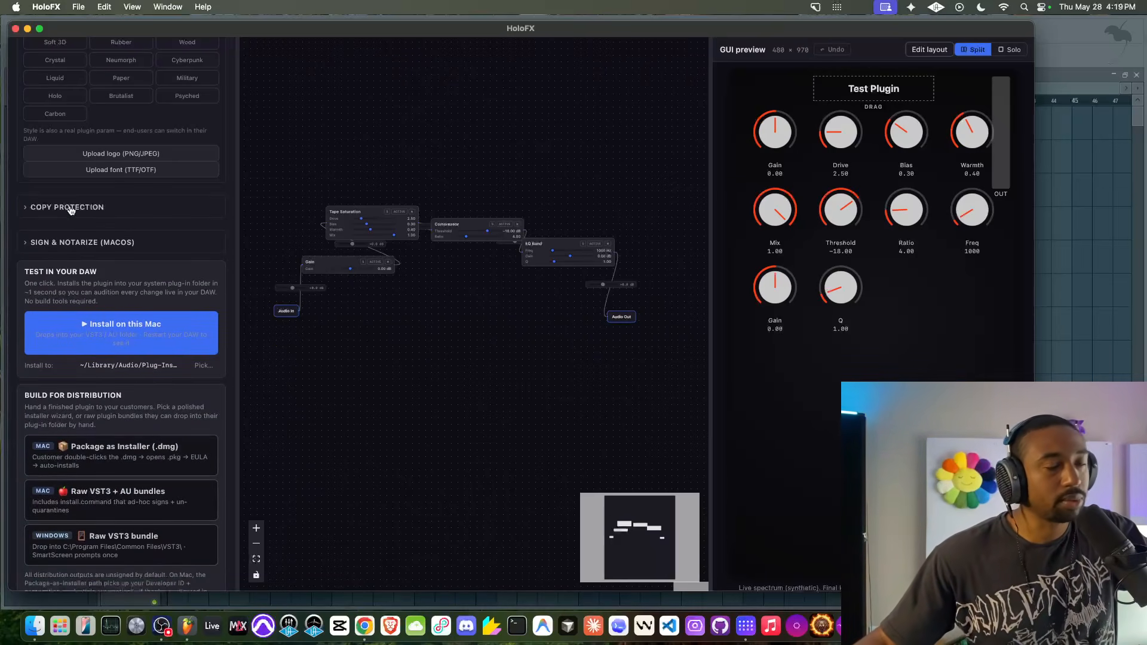
{"action": "left_click", "coordinate": [70, 211]}
{"action": "left_click", "coordinate": [71, 212]}
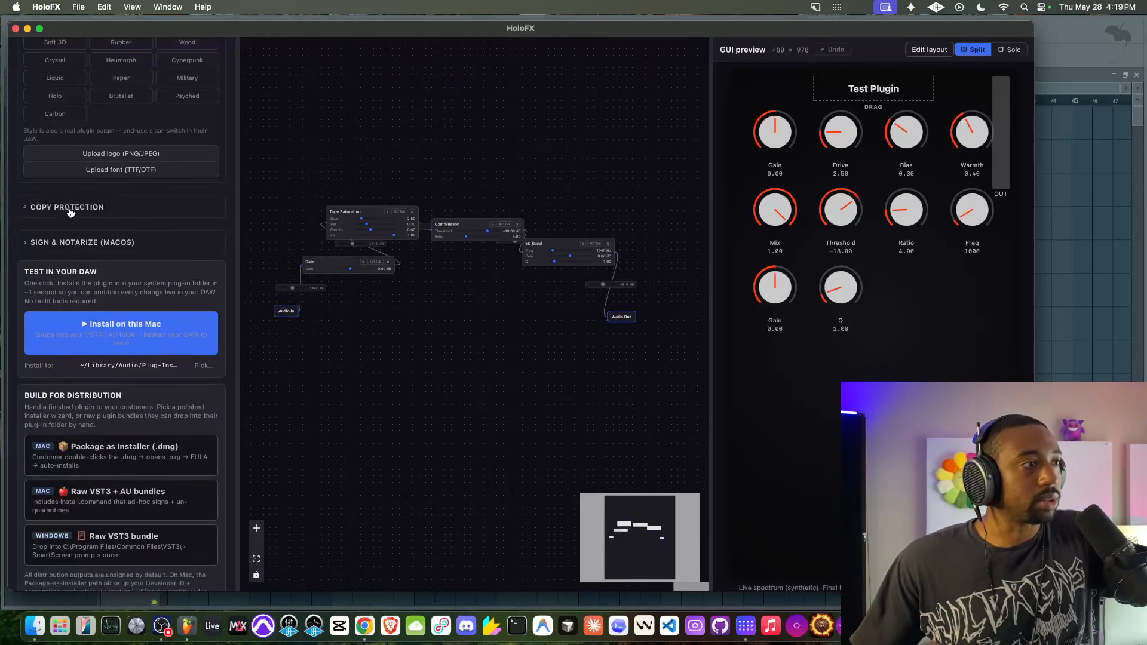
- Examine the macOS Sign & Notarize settings for Developer ID, notarization credentials and HoloFX cloud signing, and collapse the section
{"action": "left_click", "coordinate": [65, 243]}
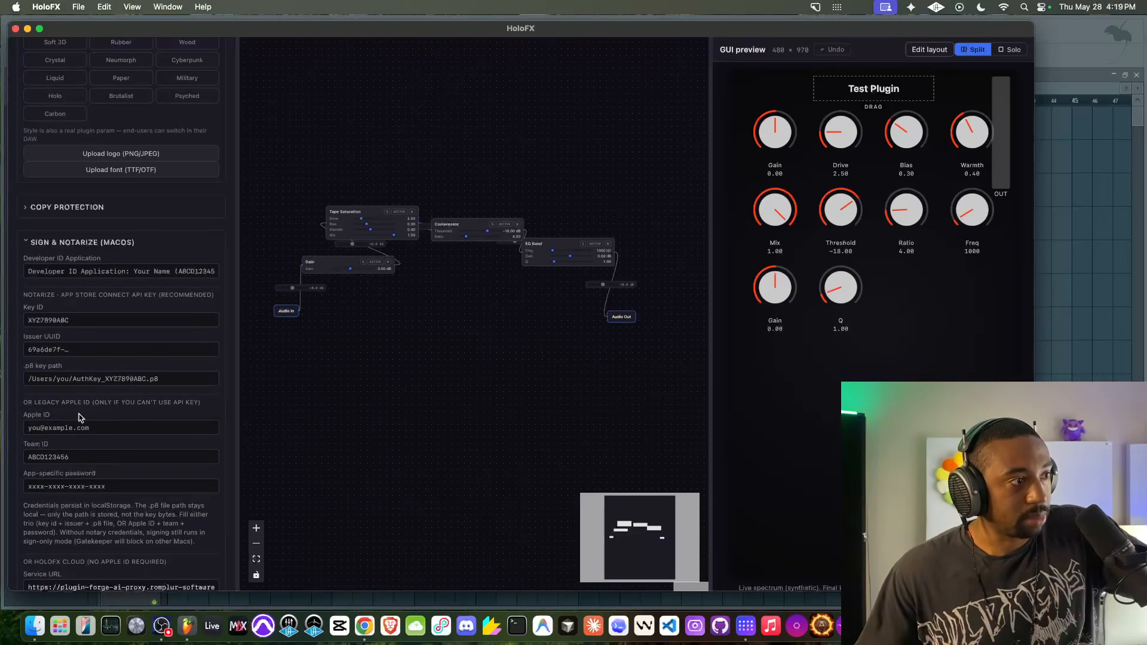
{"action": "scroll", "coordinate": [79, 375], "scroll_direction": "down", "scroll_amount": 2}
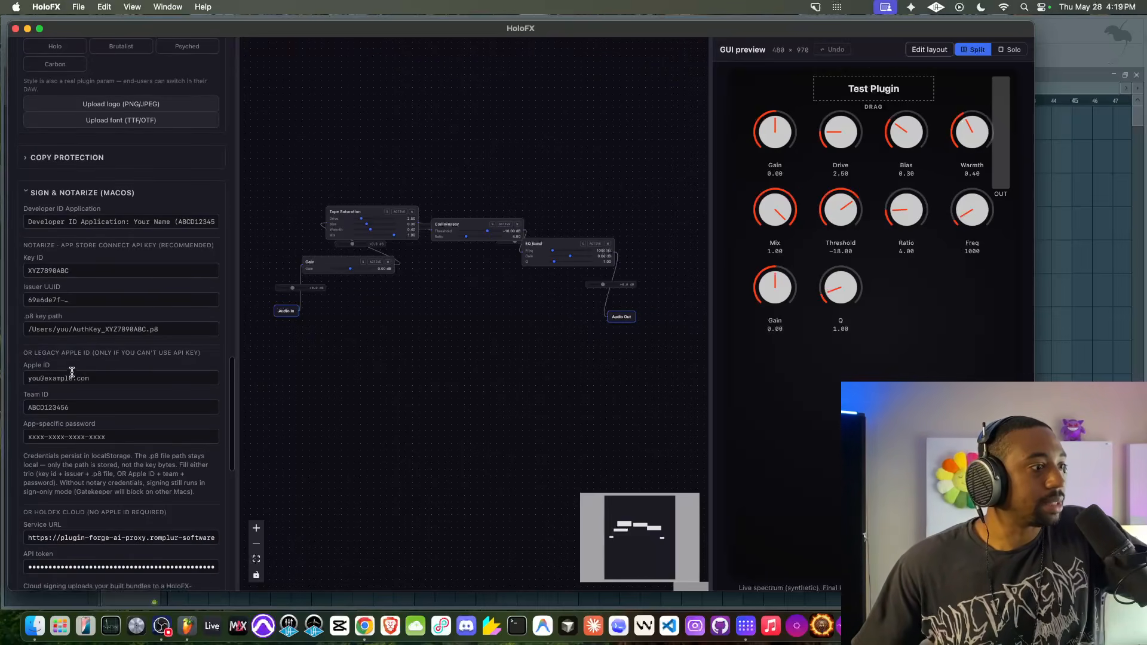
{"action": "scroll", "coordinate": [76, 292], "scroll_direction": "up", "scroll_amount": 1}
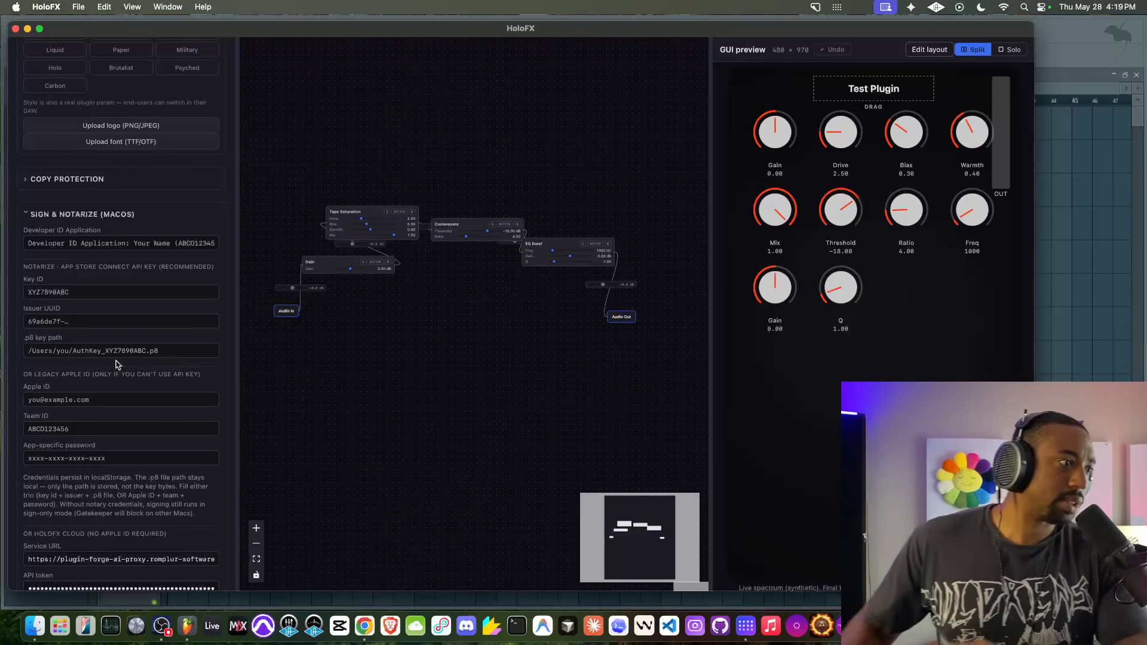
{"action": "scroll", "coordinate": [60, 438], "scroll_direction": "down", "scroll_amount": 3}
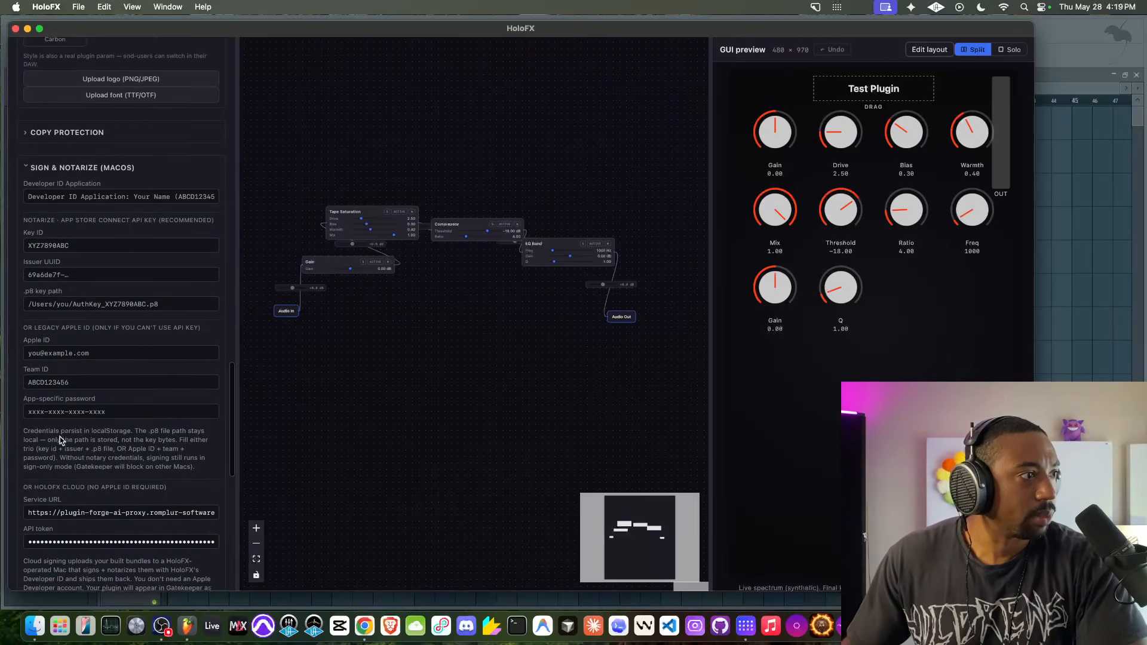
{"action": "left_click", "coordinate": [32, 159]}
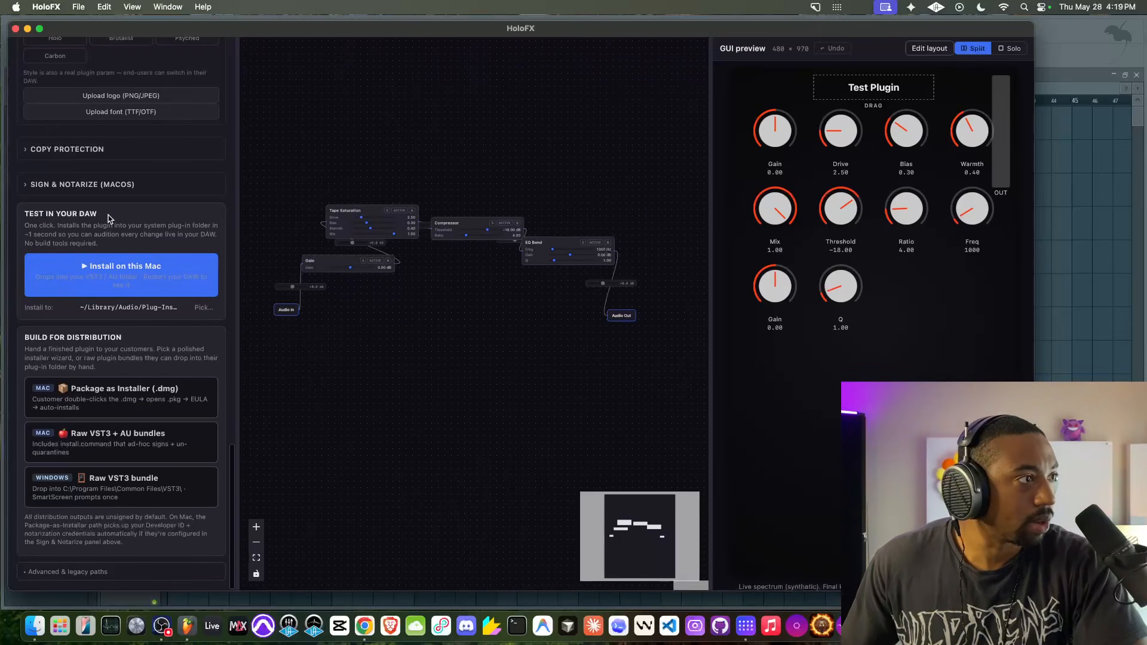
{"action": "left_click", "coordinate": [99, 195]}
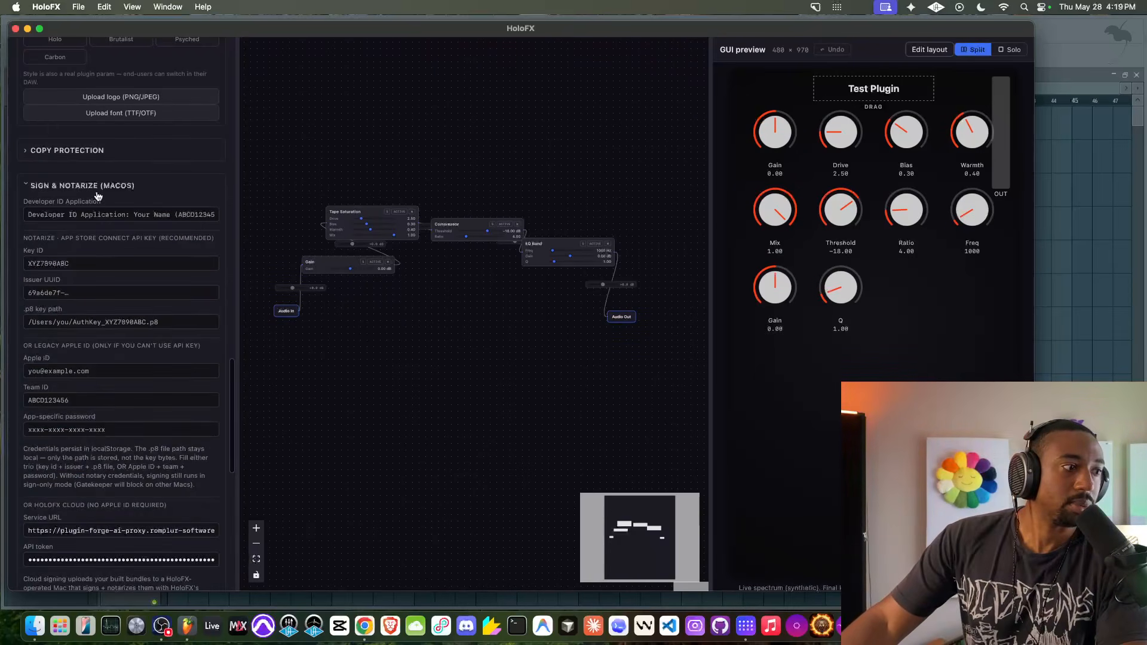
{"action": "left_click", "coordinate": [97, 190]}
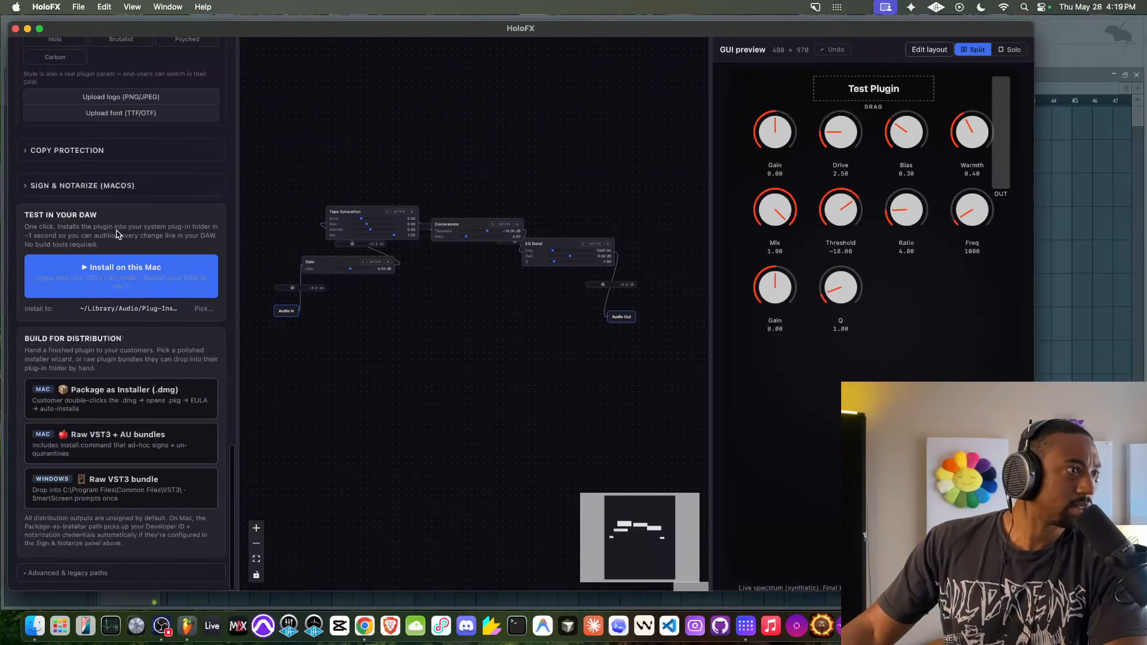
- Try to install the plugin on this Mac for DAW testing and decline the Pro upgrade offer
{"action": "left_click", "coordinate": [100, 275]}
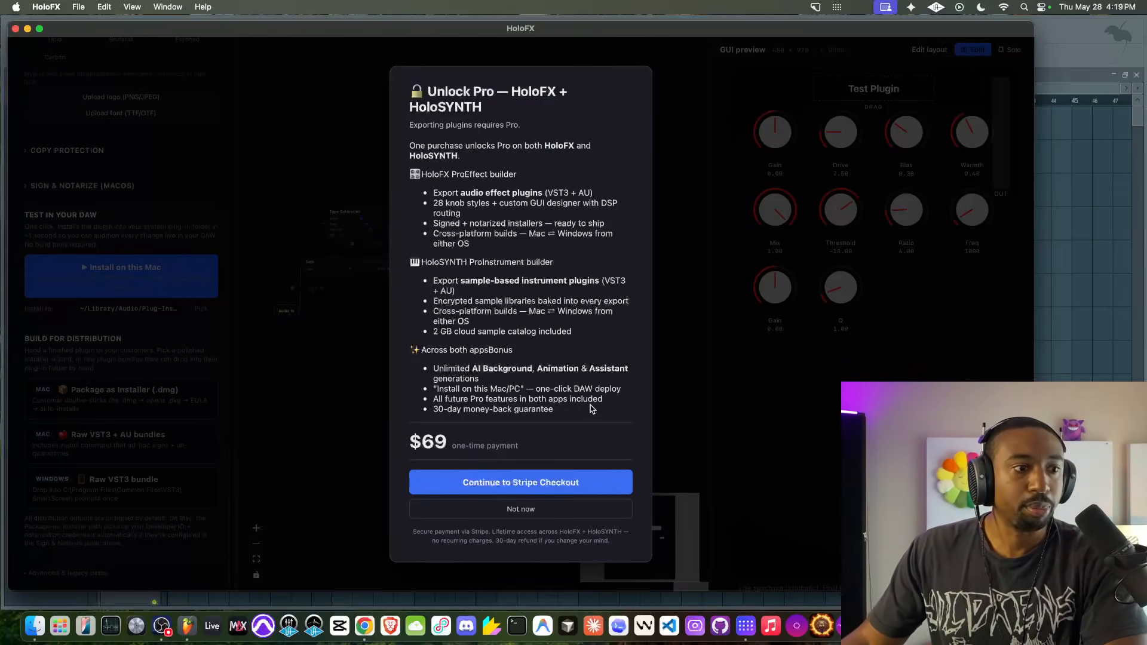
{"action": "left_click", "coordinate": [555, 516]}
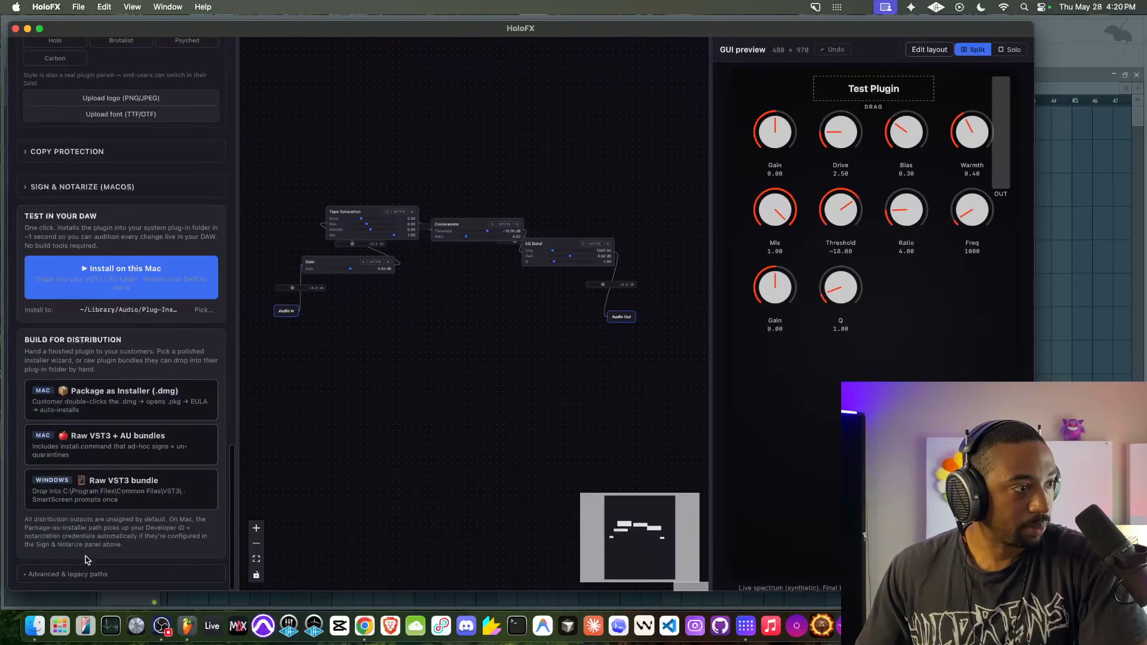
- Expand the advanced and legacy export paths and review them along with the distribution and general plugin settings
{"action": "left_click", "coordinate": [88, 574]}
{"action": "scroll", "coordinate": [89, 569], "scroll_direction": "down", "scroll_amount": 5}
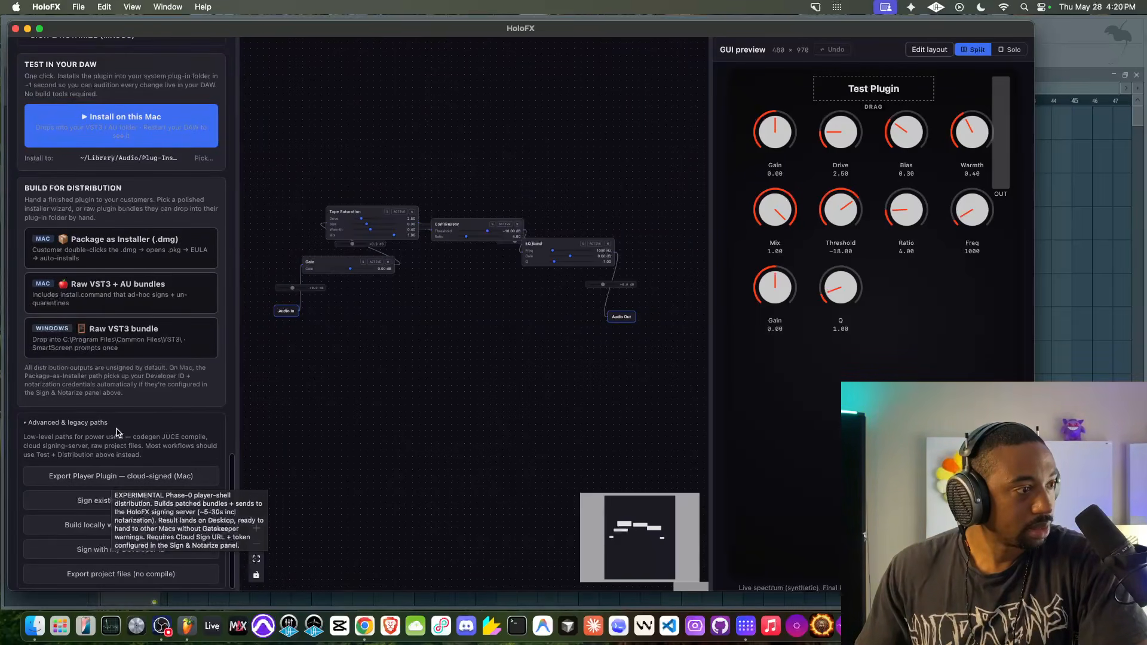
{"action": "scroll", "coordinate": [110, 394], "scroll_direction": "up", "scroll_amount": 2}
{"action": "scroll", "coordinate": [113, 367], "scroll_direction": "up", "scroll_amount": 1}
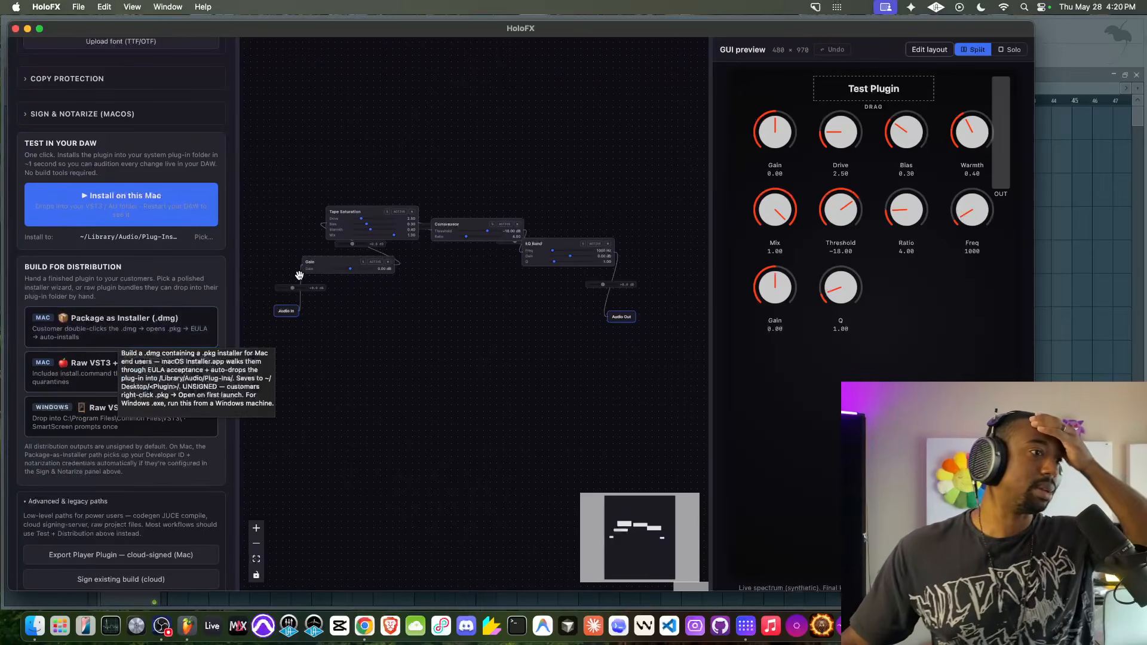
{"action": "scroll", "coordinate": [124, 88], "scroll_direction": "up", "scroll_amount": 15}
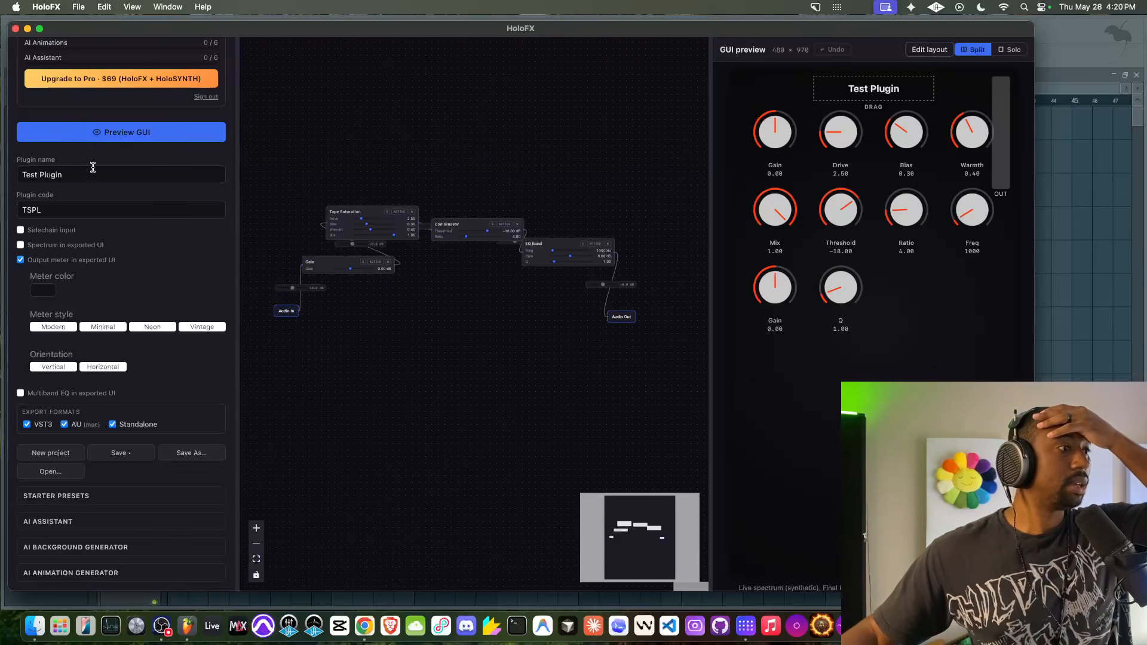
{"action": "scroll", "coordinate": [93, 179], "scroll_direction": "up", "scroll_amount": 3}
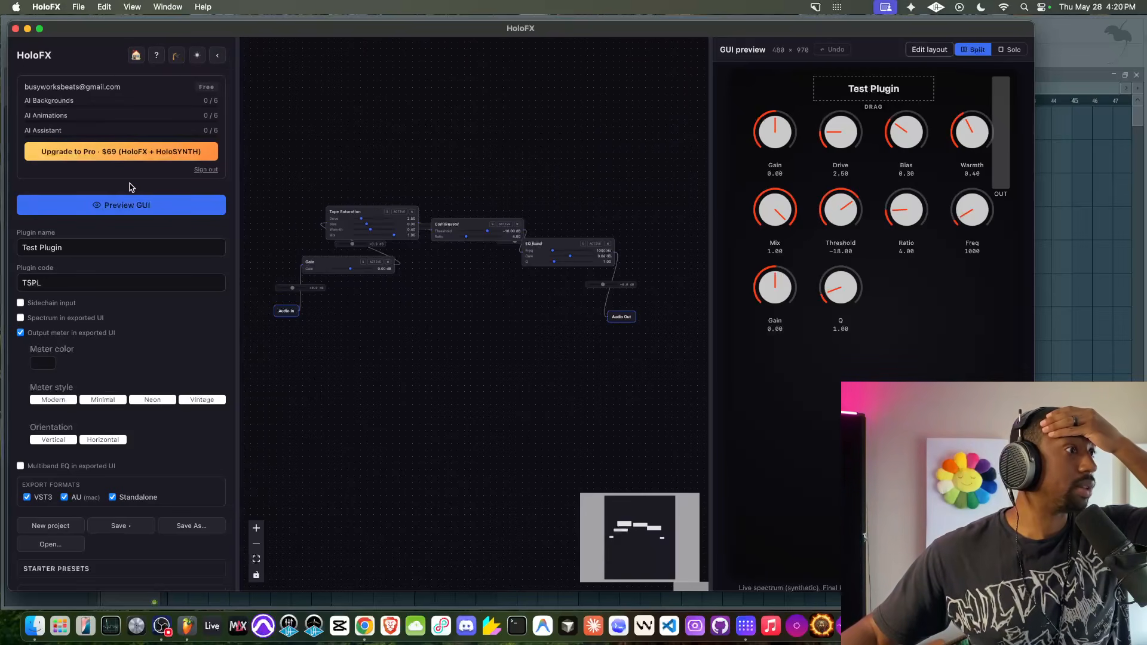
{"action": "scroll", "coordinate": [128, 182], "scroll_direction": "down", "scroll_amount": 3}
{"action": "scroll", "coordinate": [510, 267], "scroll_direction": "up", "scroll_amount": 3}
{"action": "scroll", "coordinate": [510, 267], "scroll_direction": "down", "scroll_amount": 3}
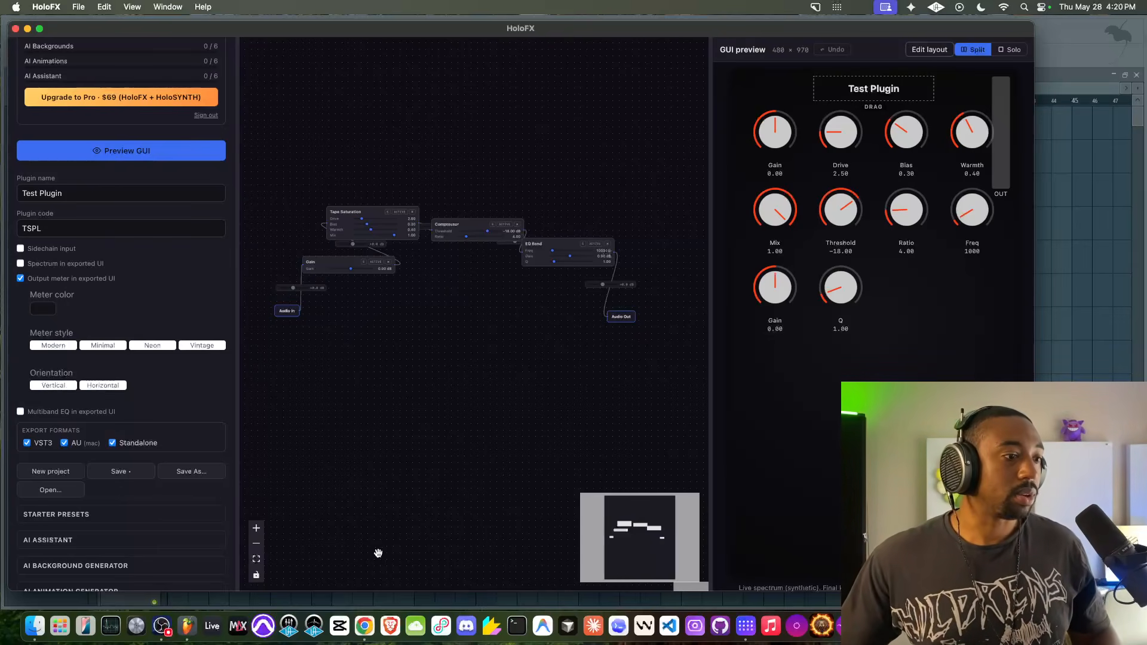
- Switch to Chrome to show the Audio Tech Hub VST course page
{"action": "left_click", "coordinate": [365, 625]}
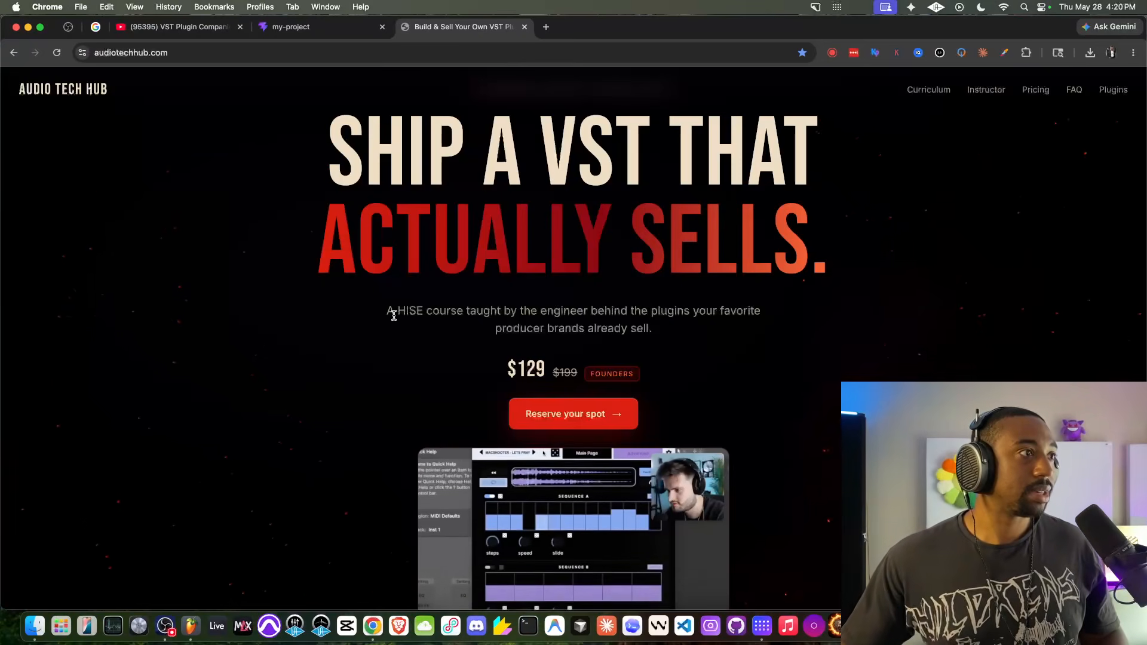